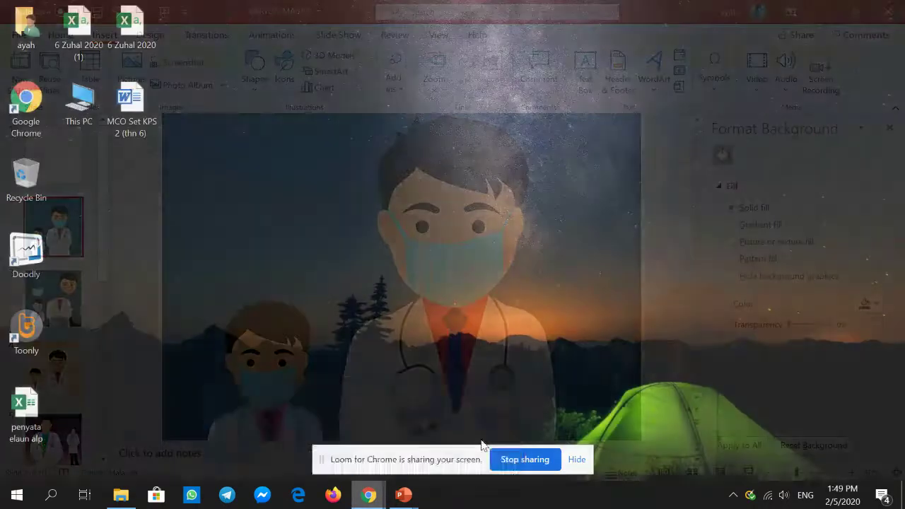
In Chrome, open the Creative Market page for the Putra Mosque photo from the masjid putra image results
click(480, 438)
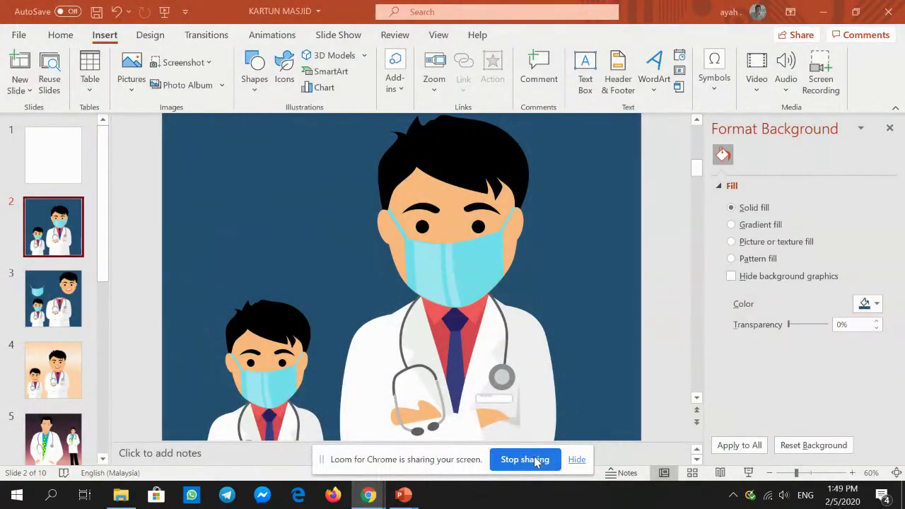
click(329, 442)
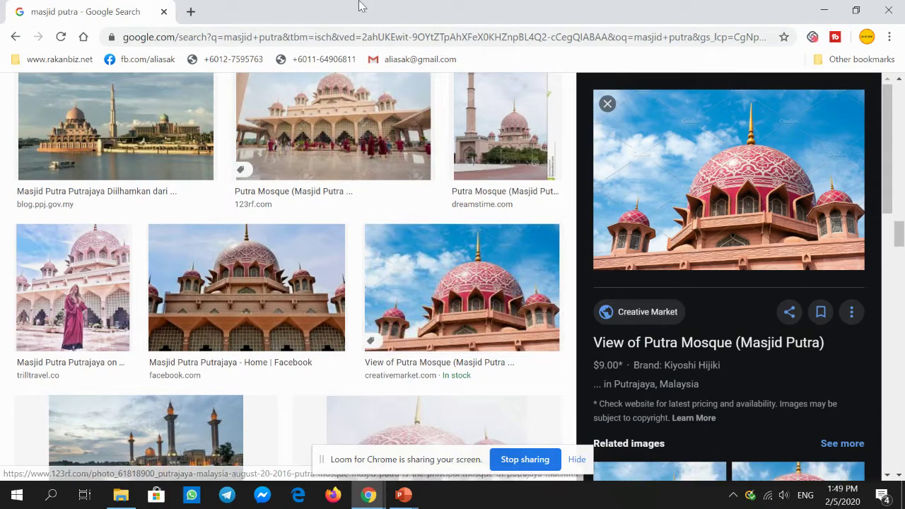
scroll(359, 289, up, 4)
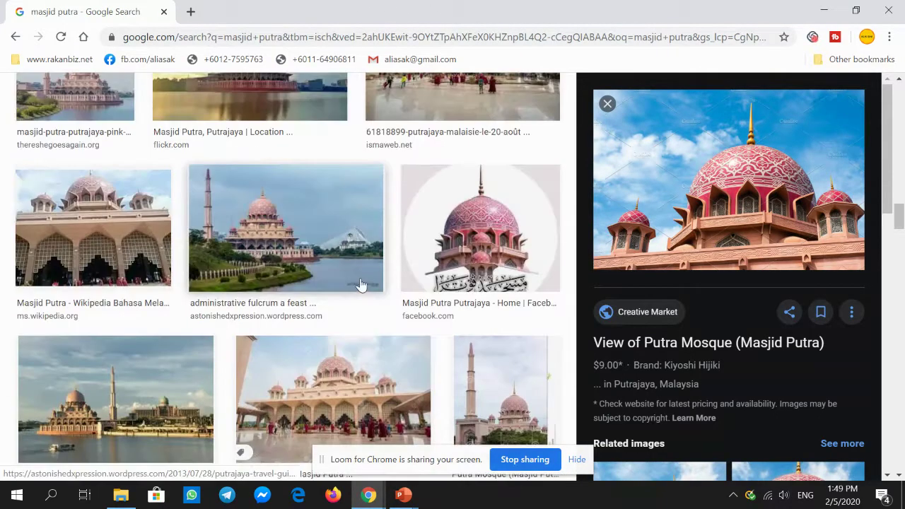
scroll(333, 297, down, 2)
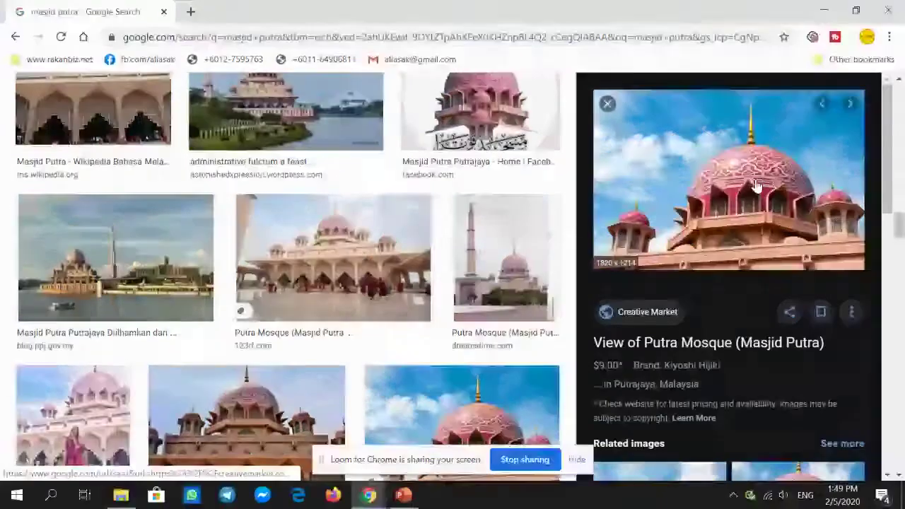
mouse_move(728, 179)
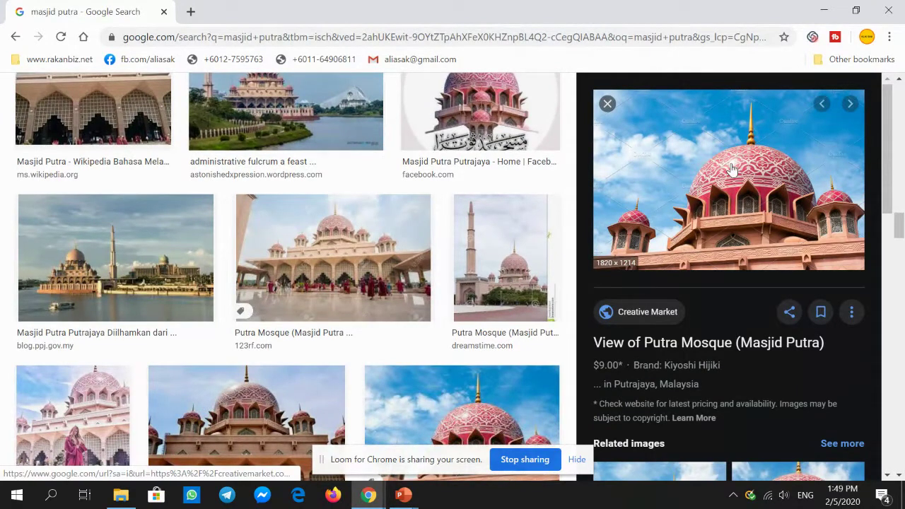
click(732, 170)
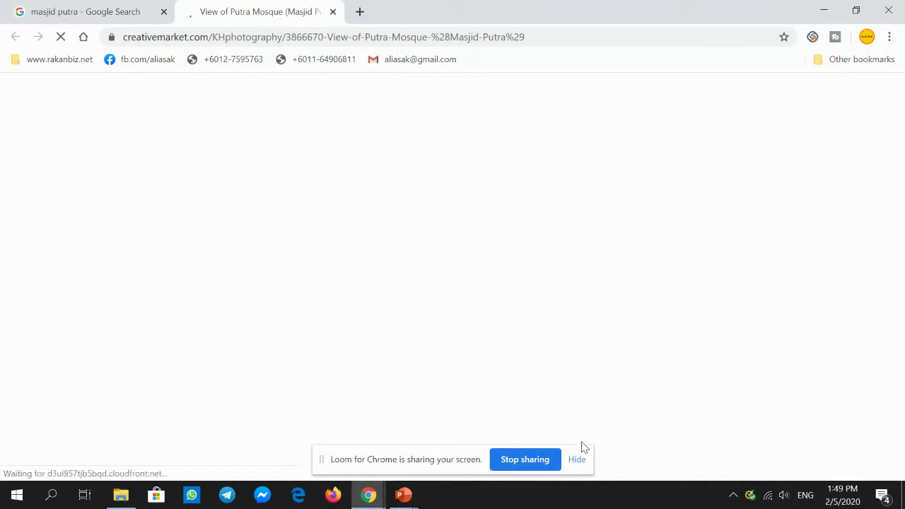
Copy the pink-domed mosque photo from the Creative Market page
click(576, 460)
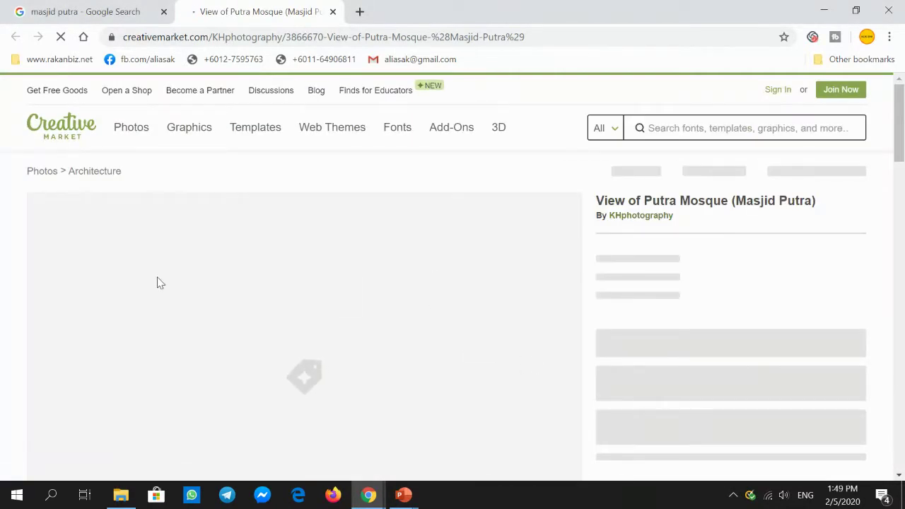
scroll(535, 272, down, 2)
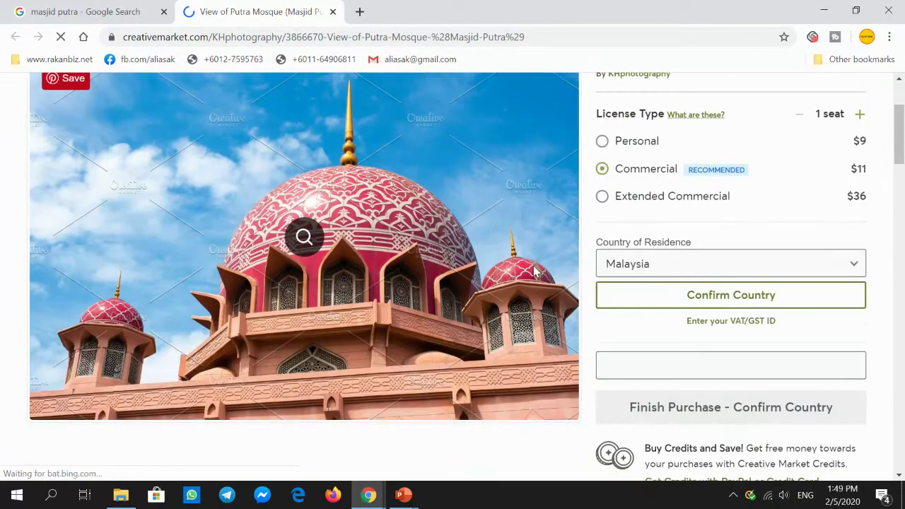
right_click(386, 211)
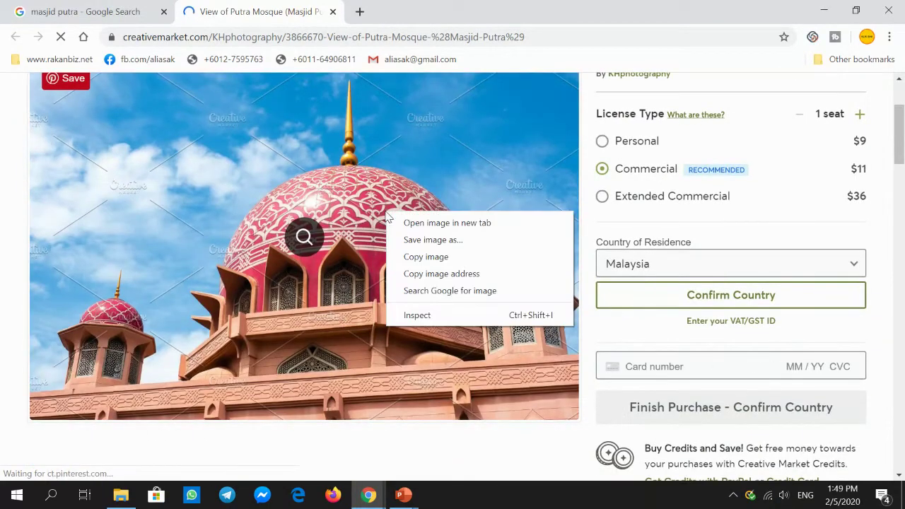
click(433, 263)
Bring the KARTUN MASJID presentation to the front and select blank slide 1
click(403, 495)
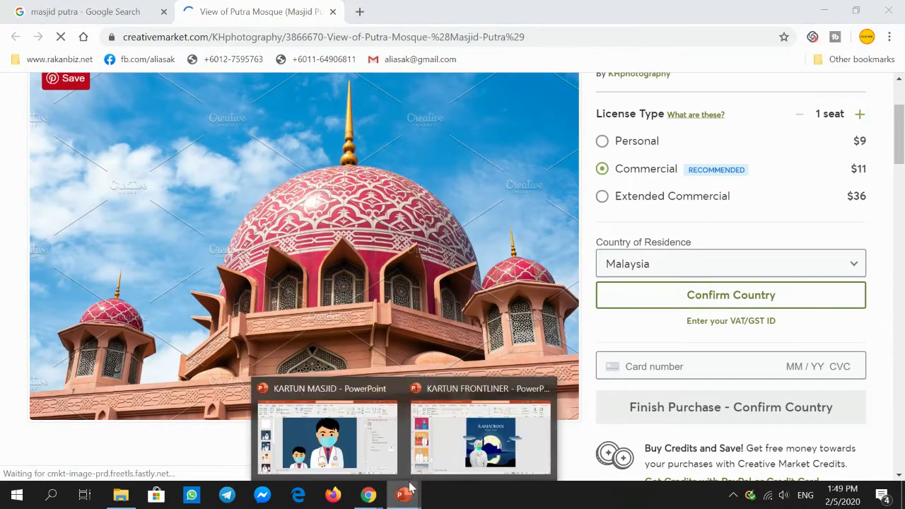
click(332, 440)
click(51, 147)
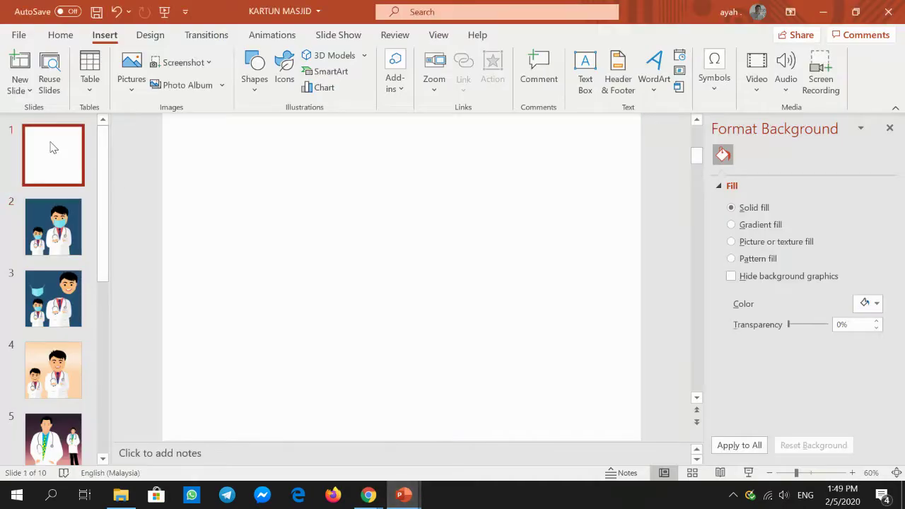
Paste the copied mosque photo onto slide 1 and nudge it into place
right_click(310, 202)
click(386, 233)
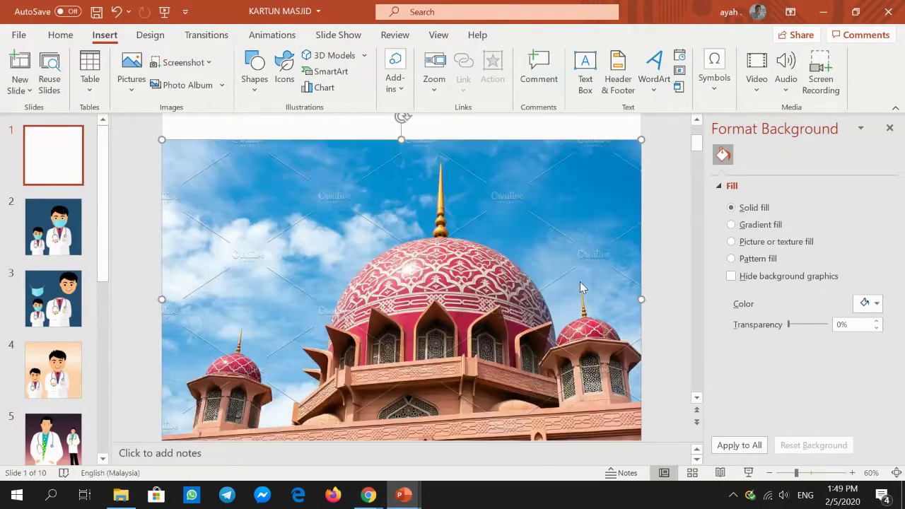
drag(534, 264, 529, 262)
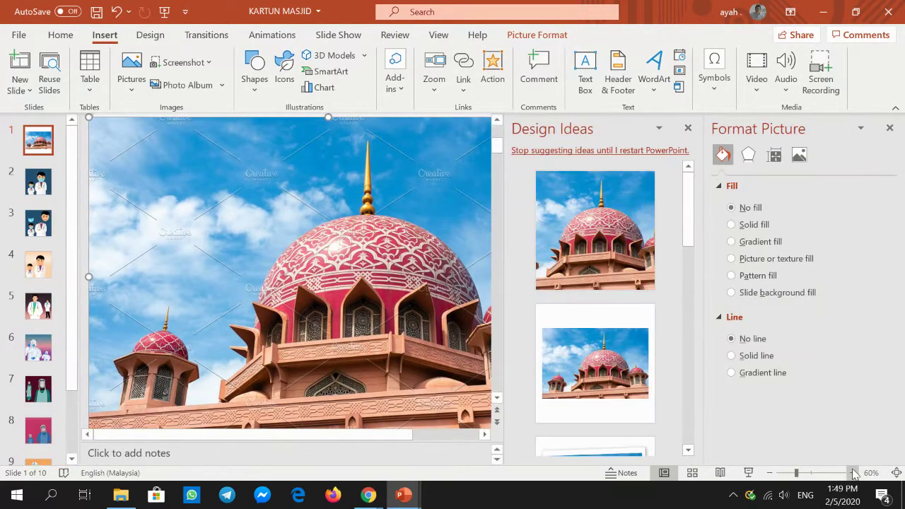
Close the Format Picture and Design Ideas panes and zoom the slide to 100%
click(888, 129)
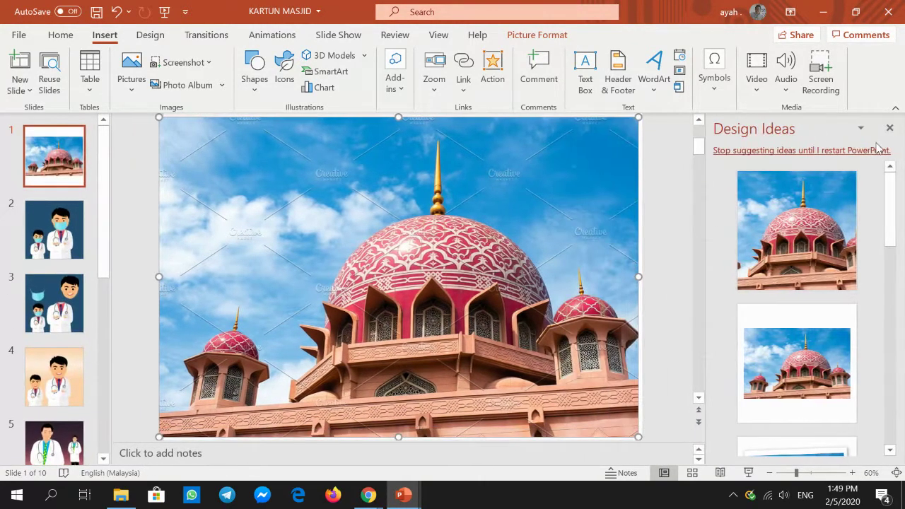
click(888, 127)
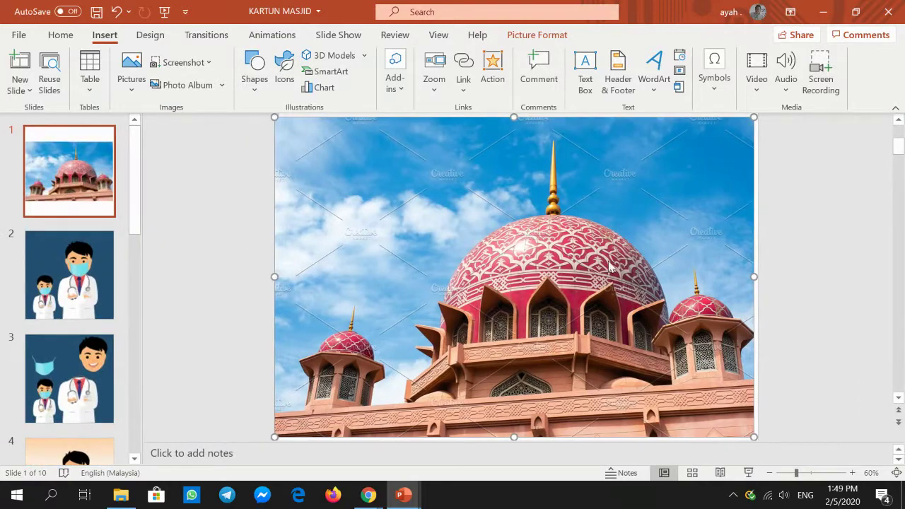
click(852, 472)
click(853, 472)
click(853, 472)
click(852, 472)
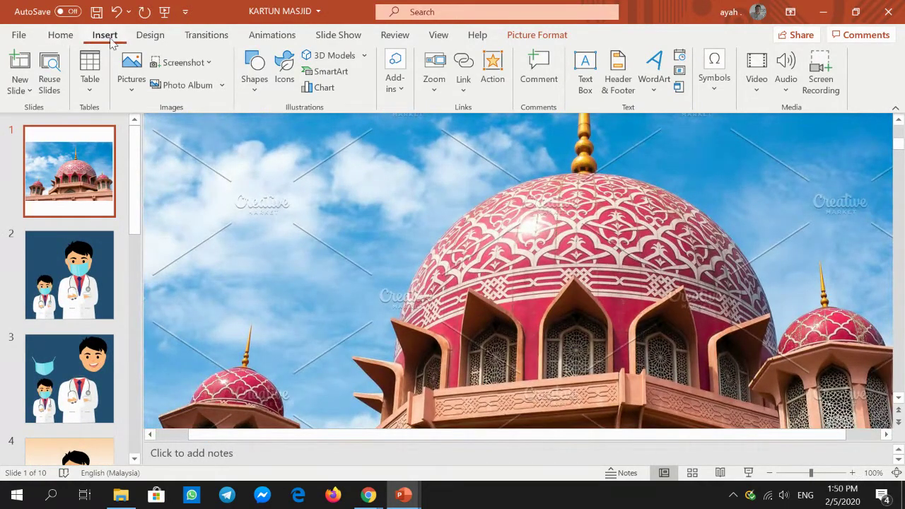
click(255, 70)
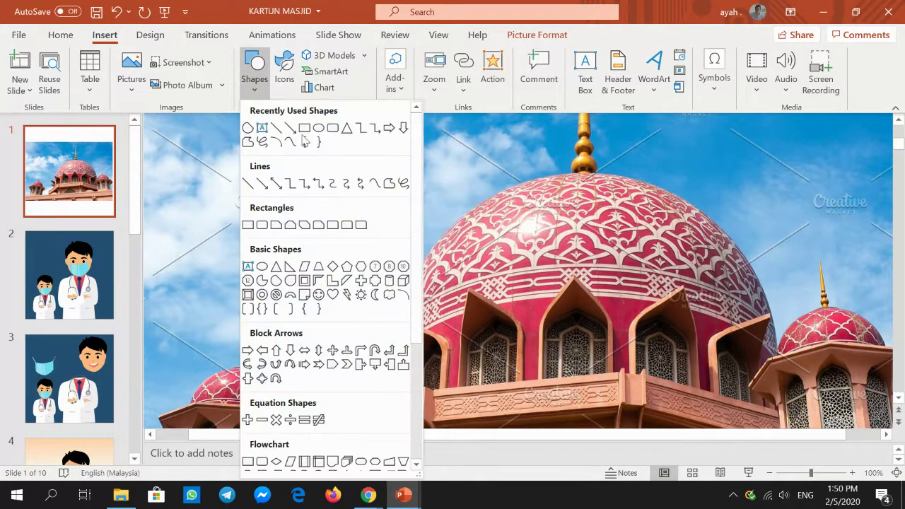
click(275, 282)
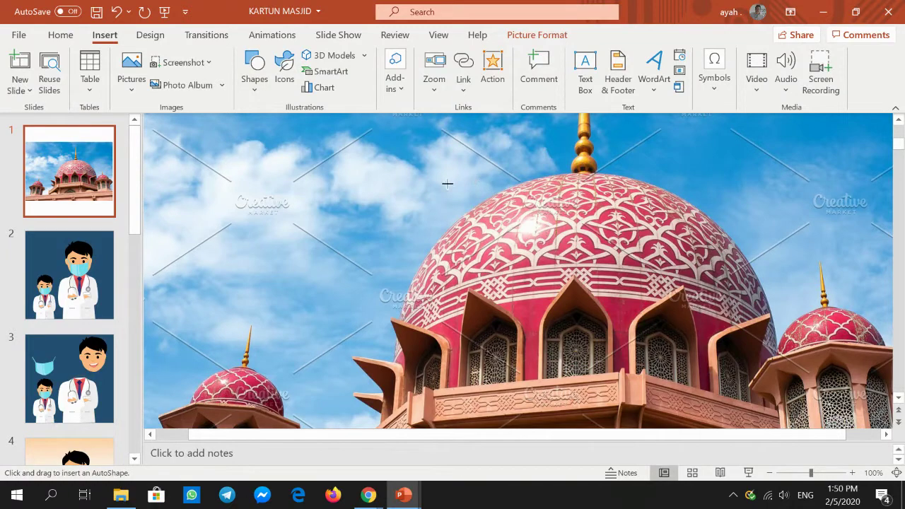
mouse_move(423, 165)
mouse_down()
mouse_move(676, 341)
mouse_move(401, 347)
mouse_move(636, 331)
mouse_up()
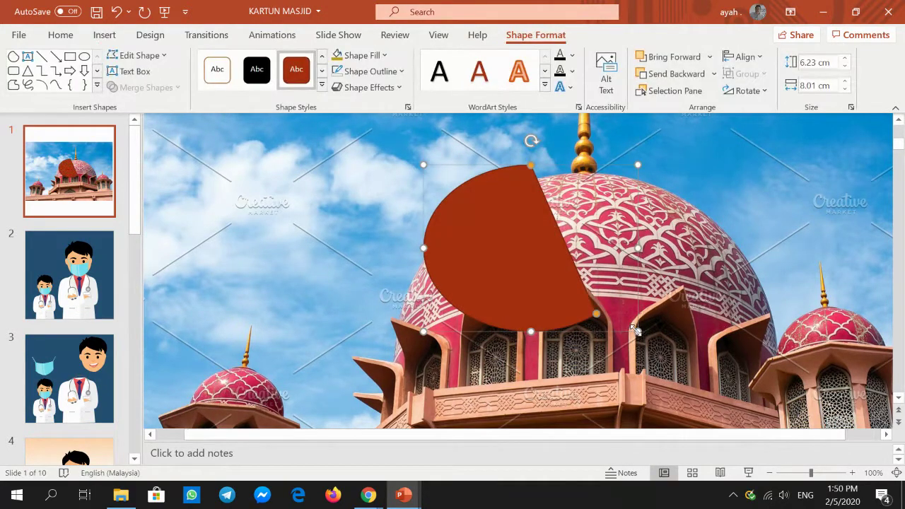
key(Delete)
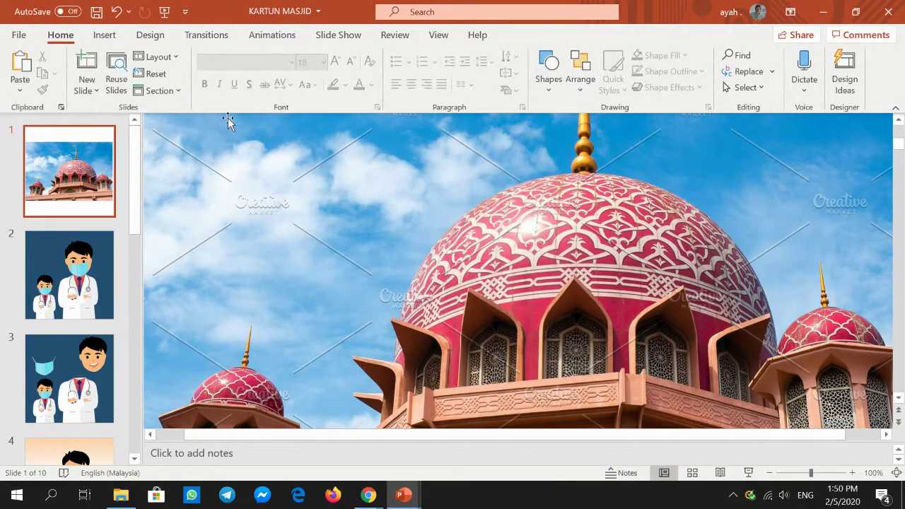
Draw a Pie shape about 6.46 cm across beside the main dome
click(549, 83)
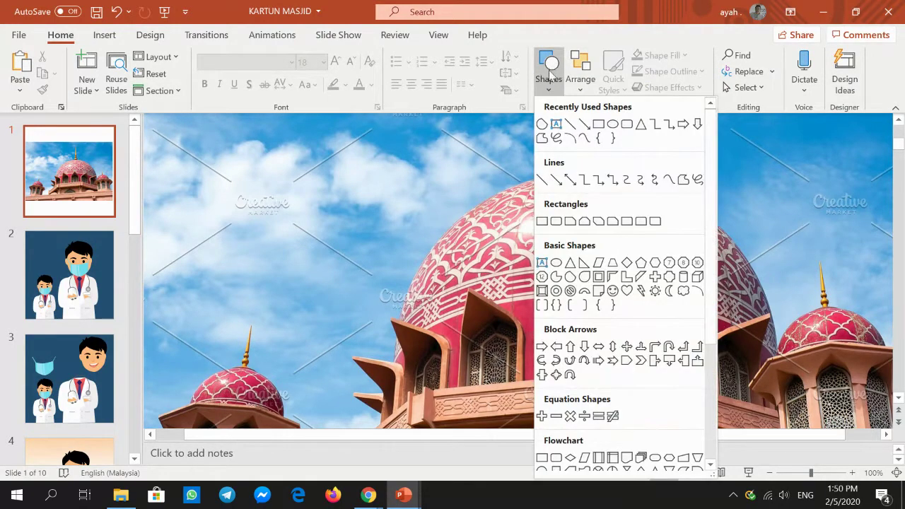
click(570, 277)
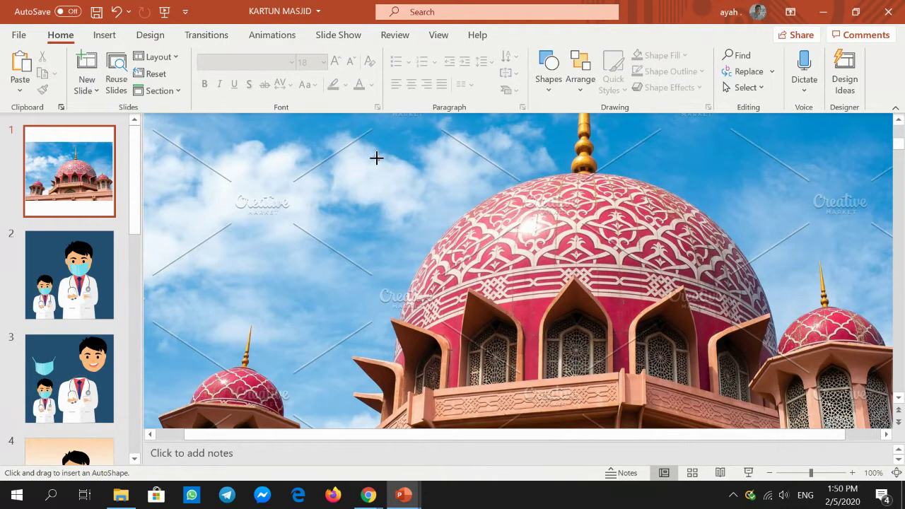
drag(376, 157, 494, 267)
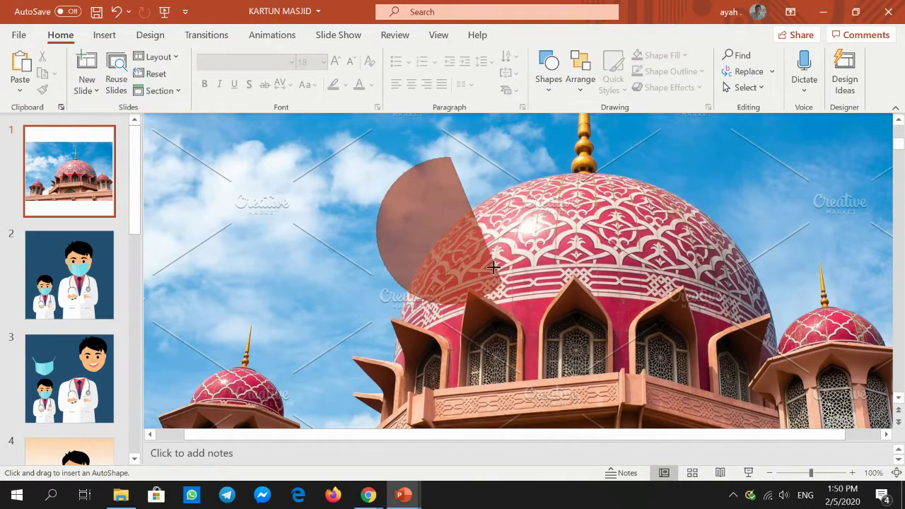
drag(493, 267, 579, 396)
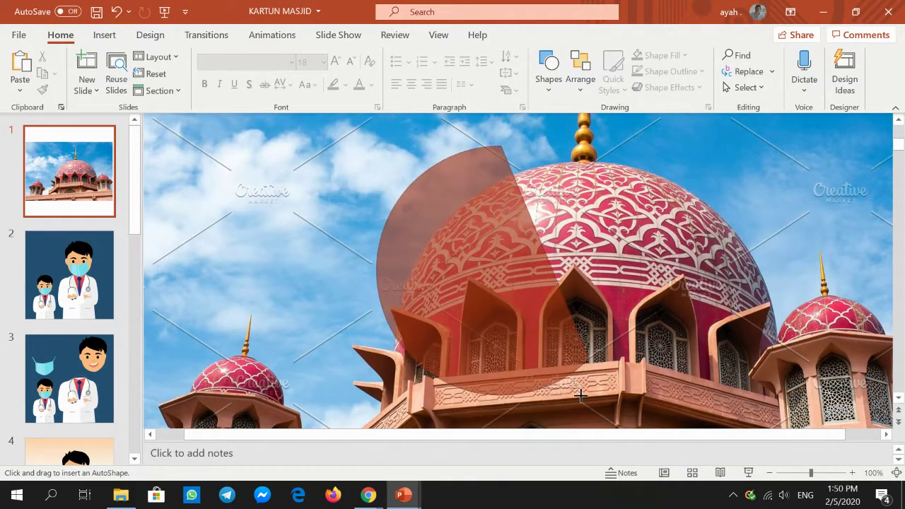
drag(579, 396, 550, 309)
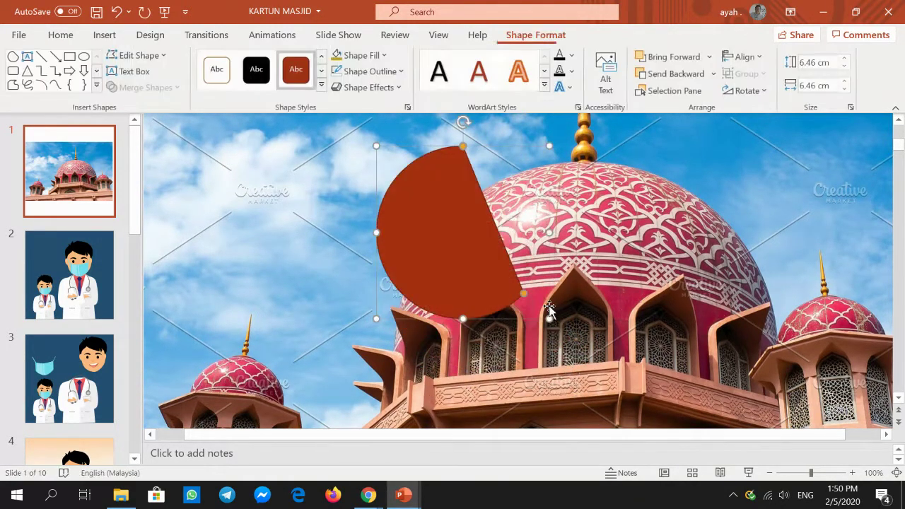
Rotate the pie into a flat-bottomed semicircle, move it onto the dome, and resize it to 9.65 cm
drag(463, 118, 561, 263)
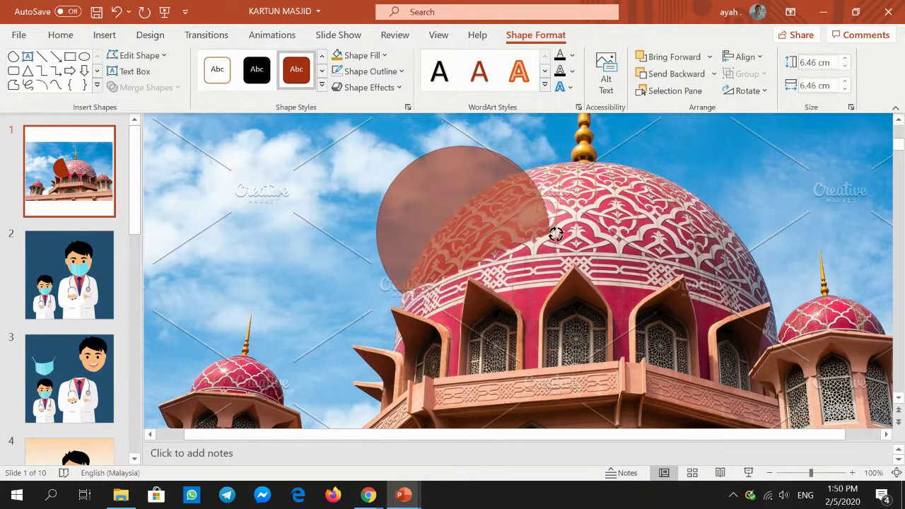
mouse_move(441, 214)
mouse_down()
mouse_move(563, 234)
mouse_move(541, 256)
mouse_up()
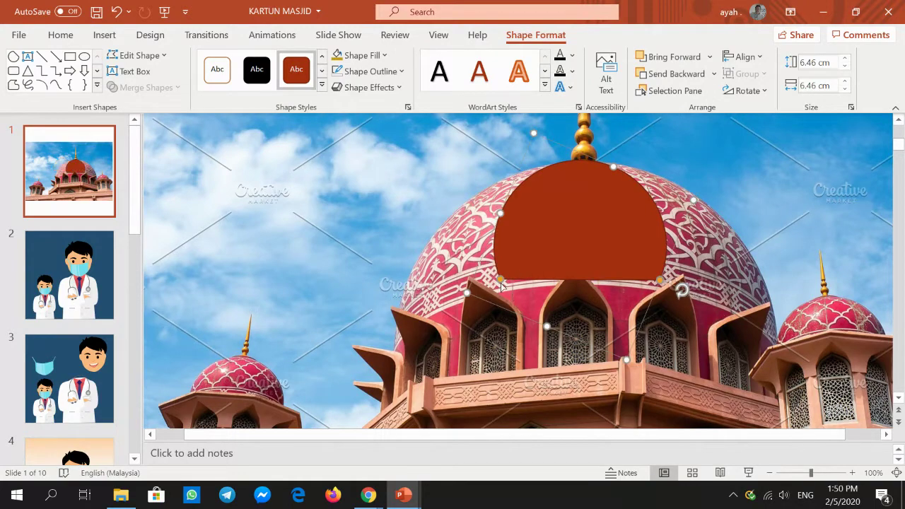
drag(466, 293, 218, 295)
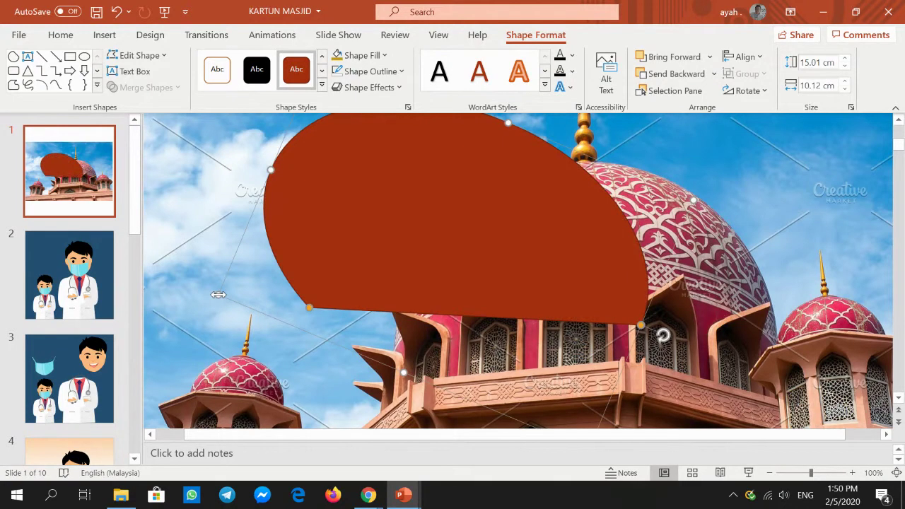
key(ctrl+z)
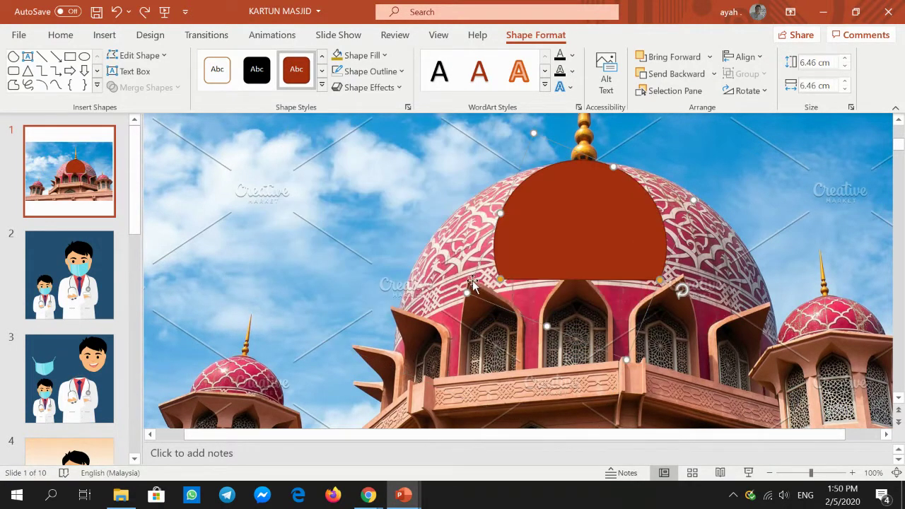
drag(467, 293, 369, 307)
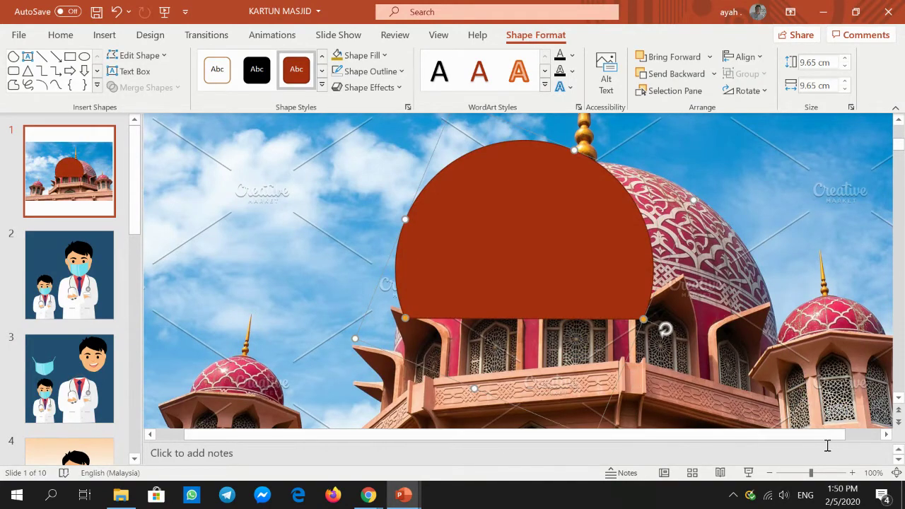
Zoom out to 80% and enlarge the red semicircle to 14.36 cm over the dome
click(769, 473)
click(769, 473)
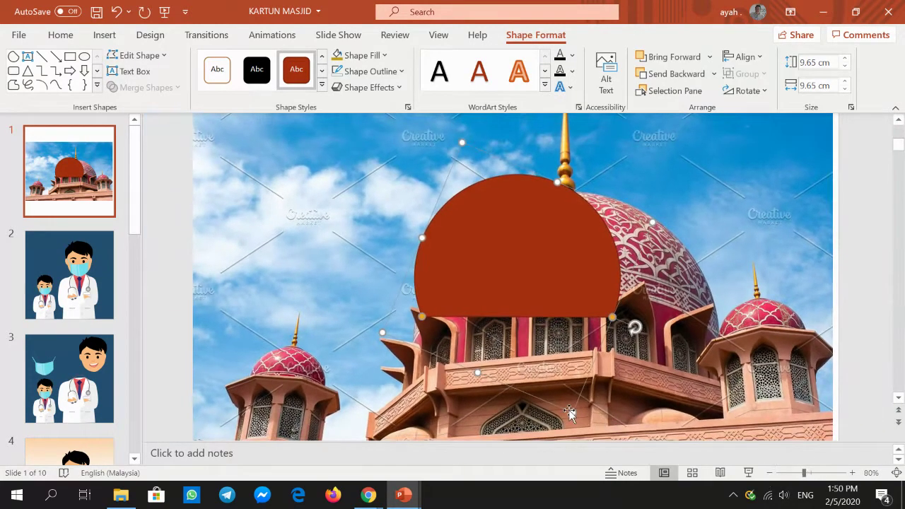
scroll(611, 441, down, 2)
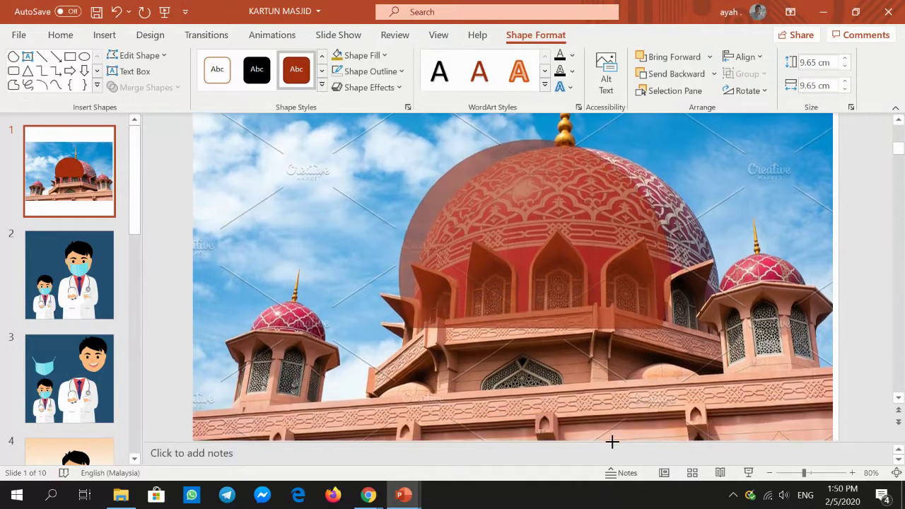
drag(614, 443, 615, 443)
drag(560, 209, 593, 207)
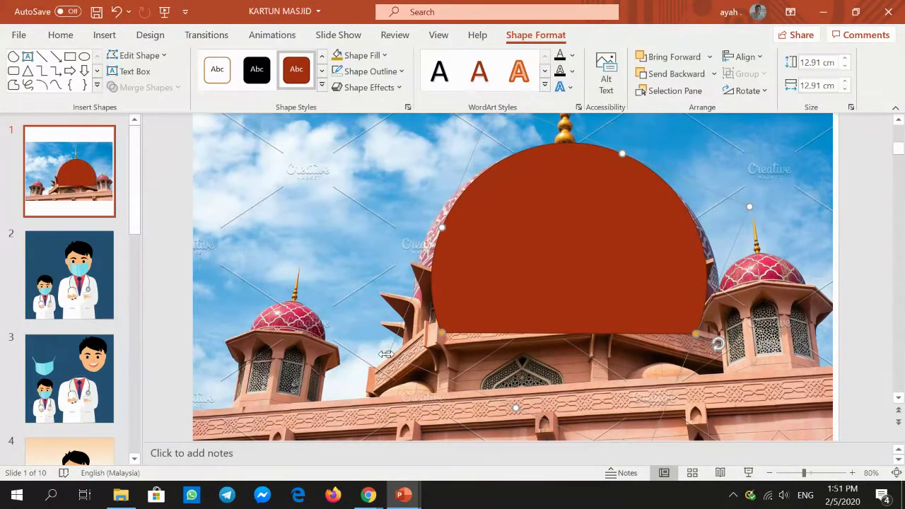
drag(385, 353, 371, 361)
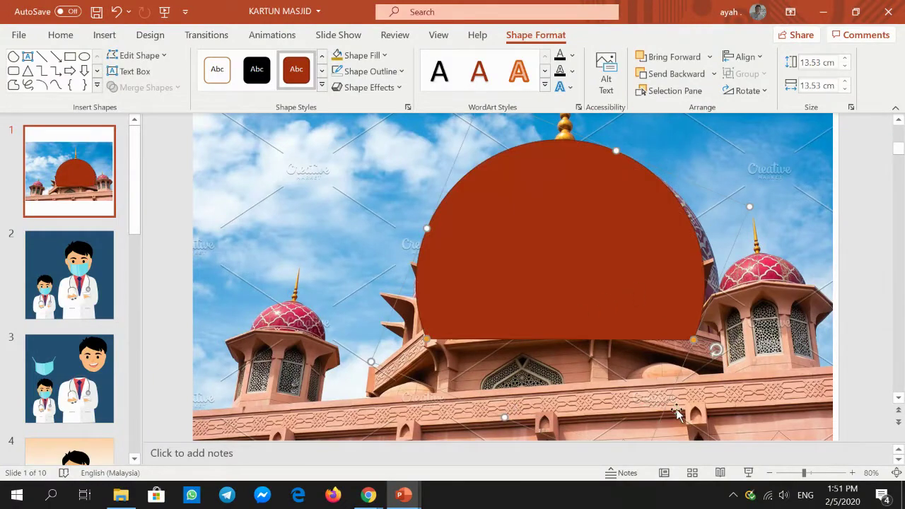
scroll(681, 405, down, 1)
click(769, 472)
click(770, 472)
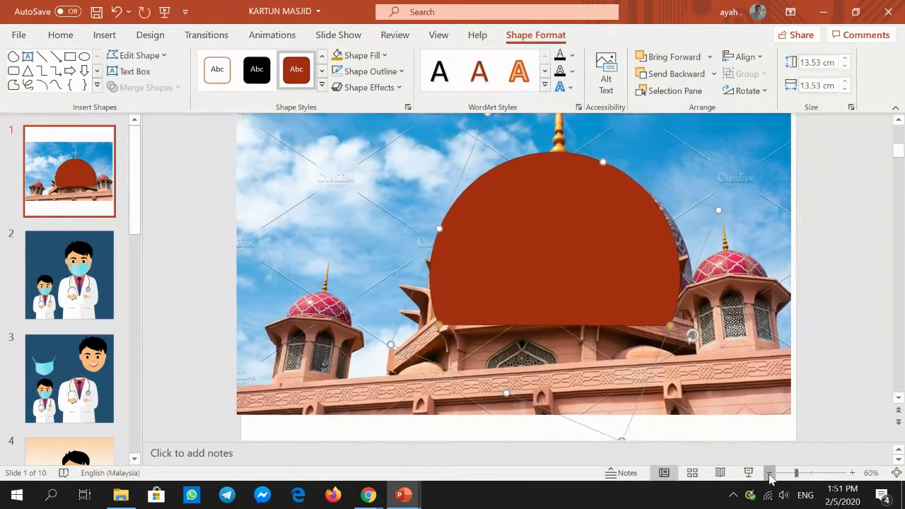
drag(607, 418, 611, 428)
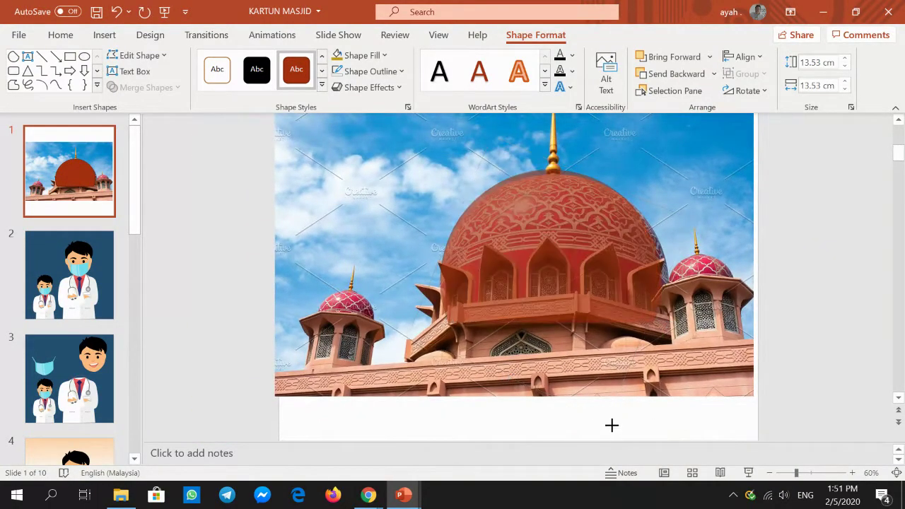
Drag the semicircle's yellow arc handles to raise and level its flat base on the dome
click(581, 232)
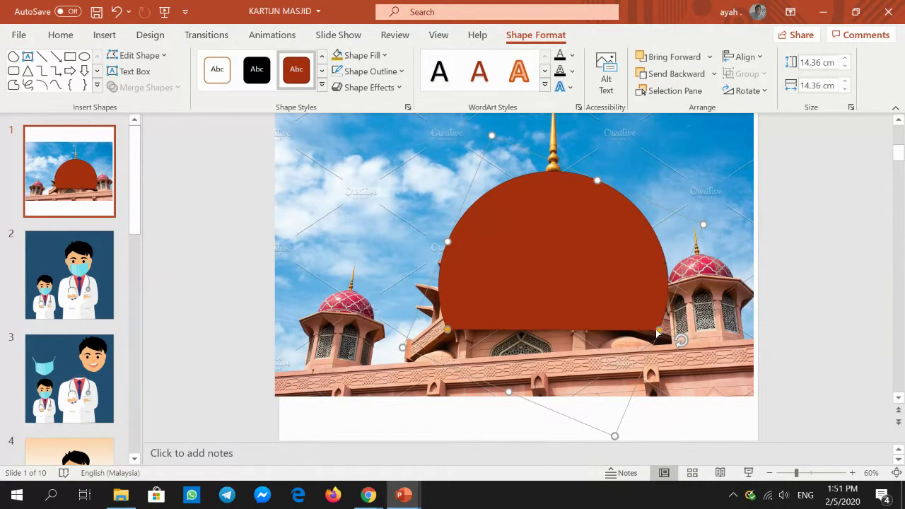
mouse_move(657, 332)
mouse_down()
mouse_move(672, 257)
mouse_move(662, 238)
mouse_up()
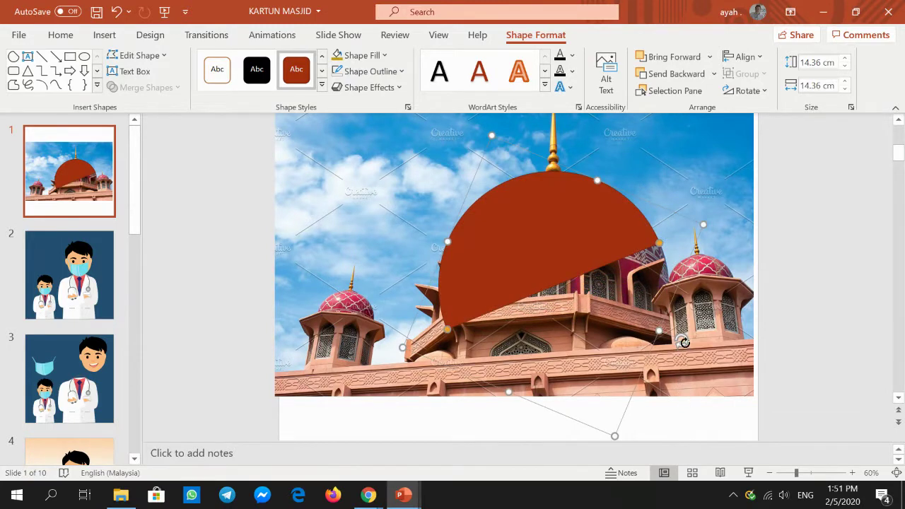
drag(681, 337, 660, 393)
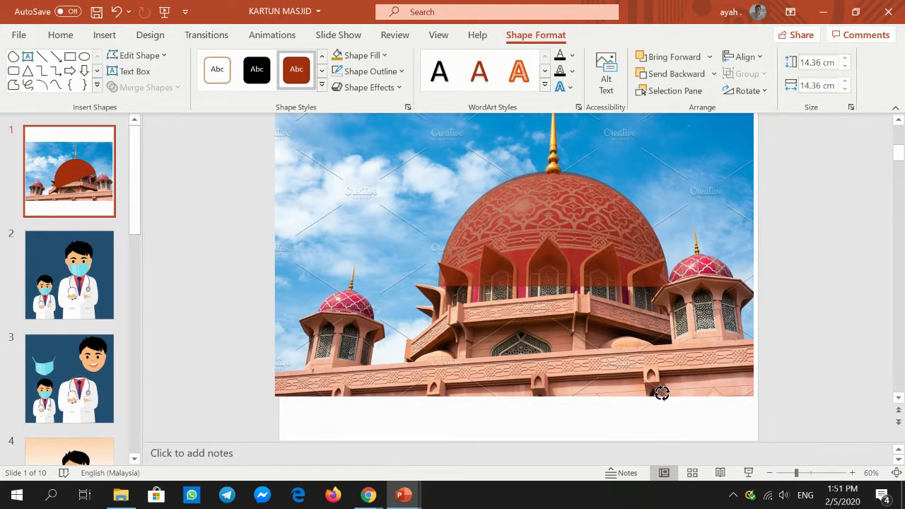
drag(661, 393, 662, 363)
mouse_move(673, 293)
mouse_down()
mouse_move(668, 268)
mouse_move(652, 382)
mouse_move(640, 396)
mouse_up()
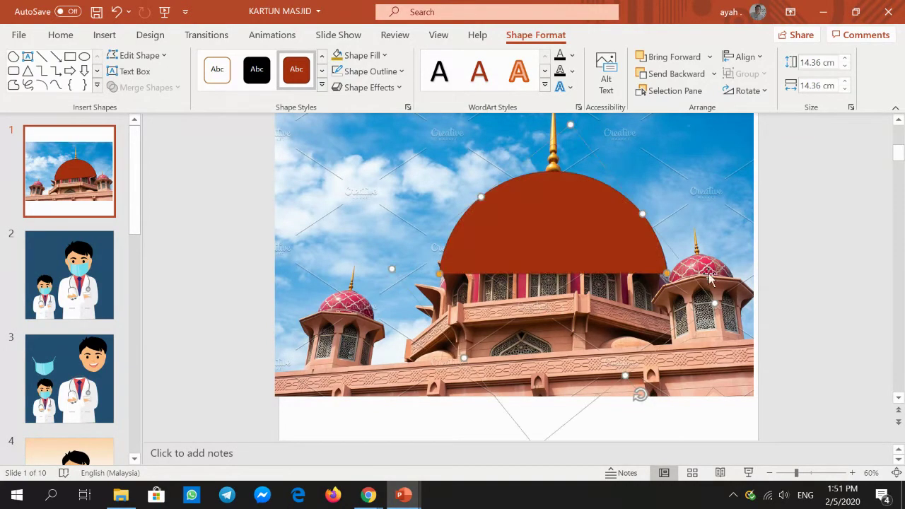
Set the red semicircle's Shape Outline to No Outline, then select the mosque picture
click(357, 75)
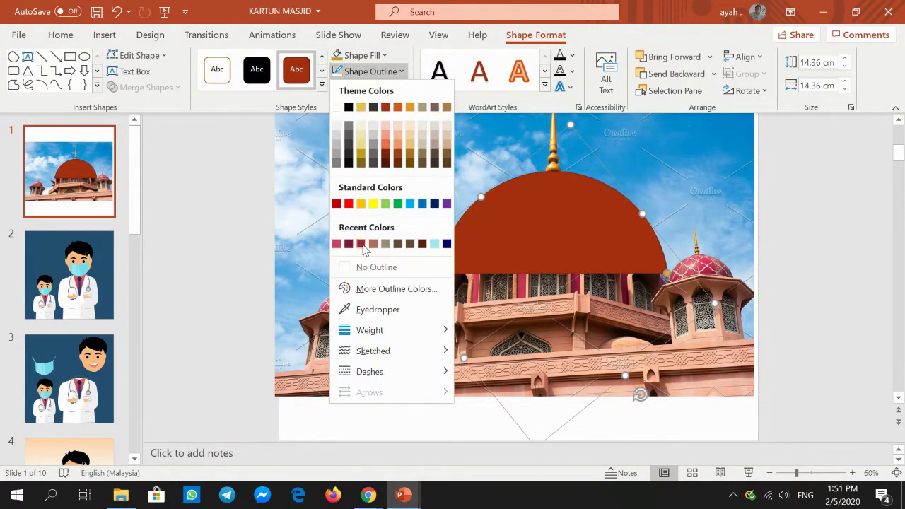
click(359, 264)
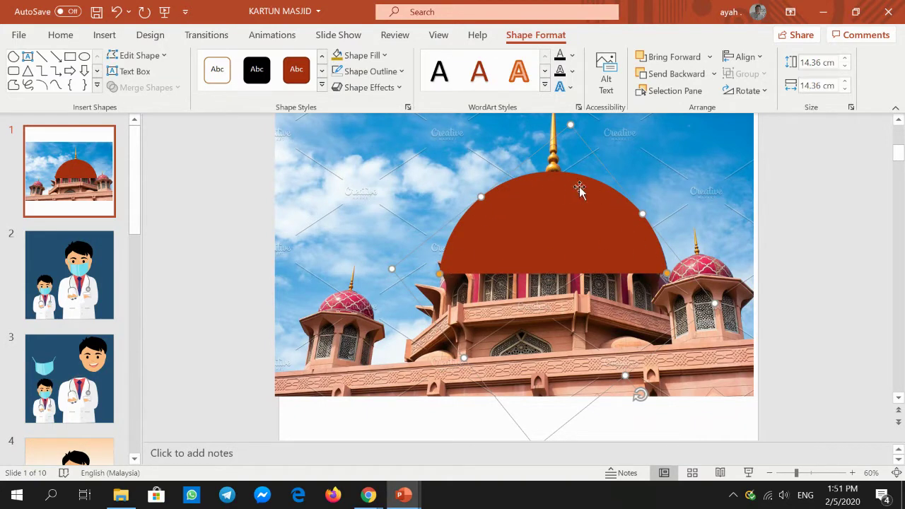
click(357, 72)
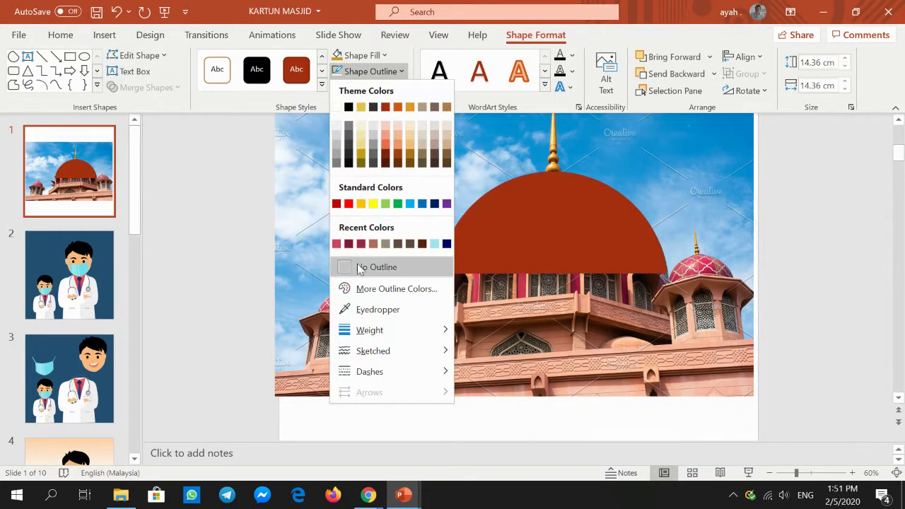
click(386, 268)
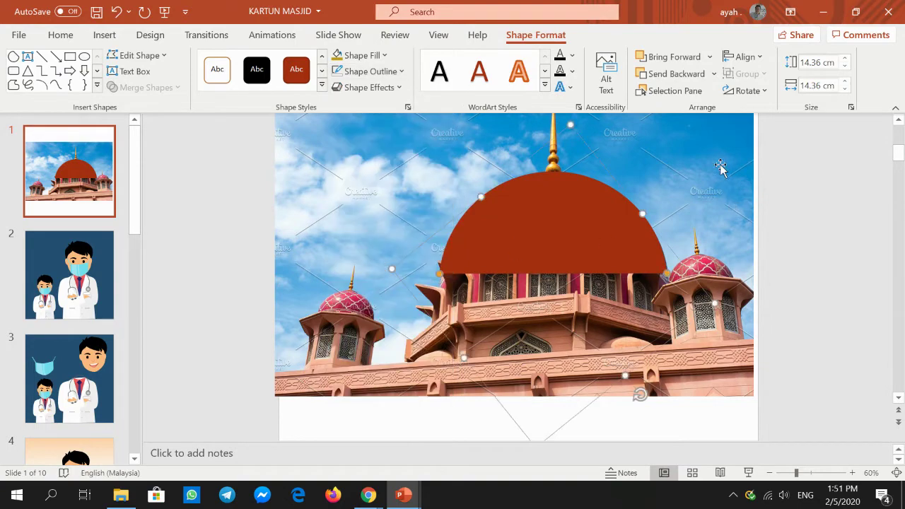
click(746, 198)
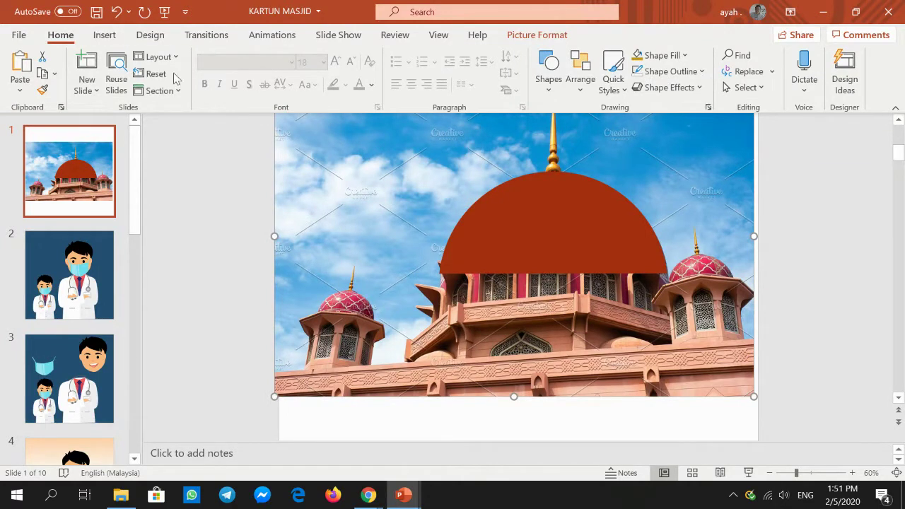
click(104, 34)
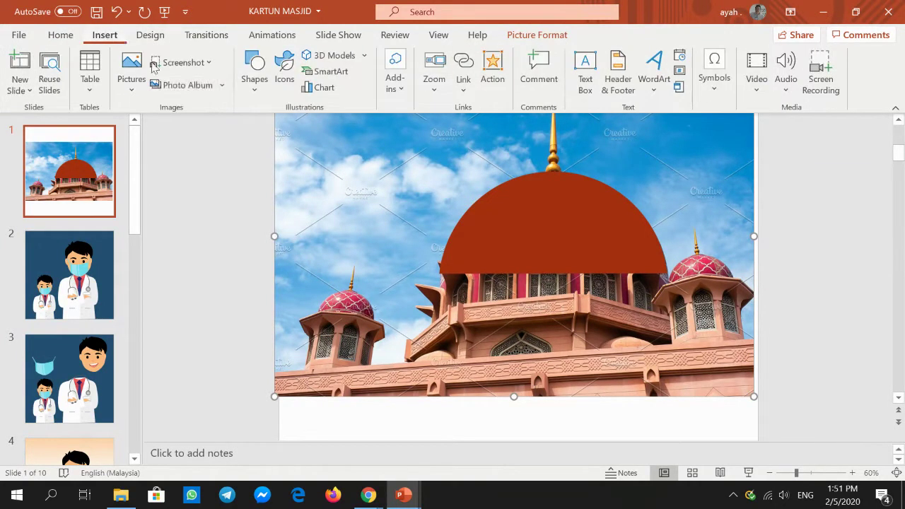
Draw a red rectangle beneath the semicircle as the dome base, with no outline
click(256, 83)
click(305, 128)
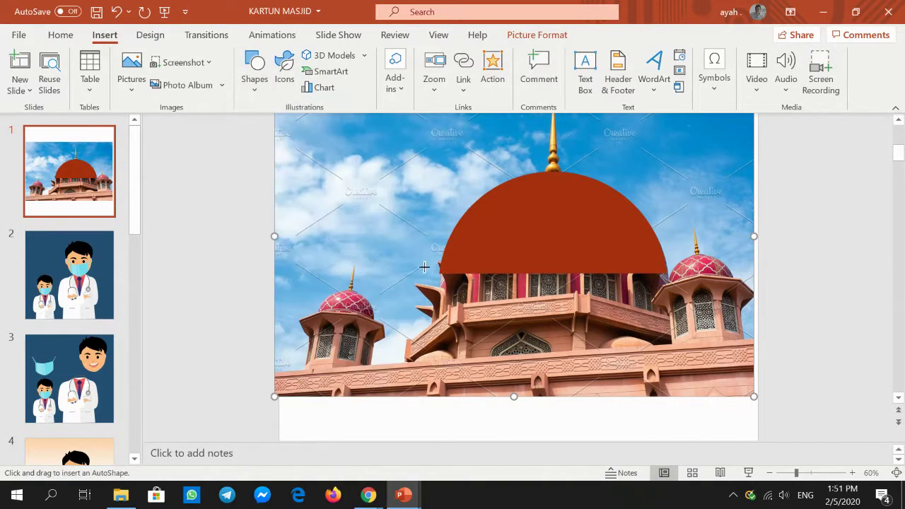
drag(446, 308, 666, 333)
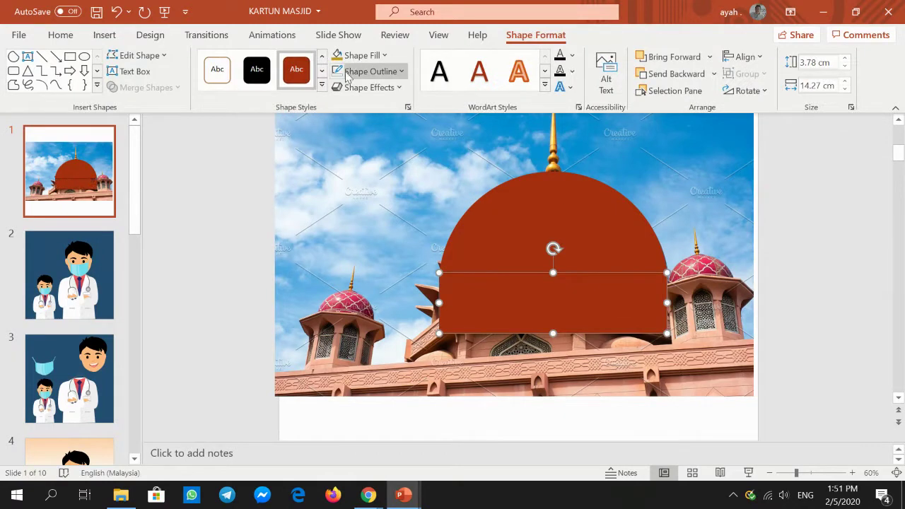
click(396, 71)
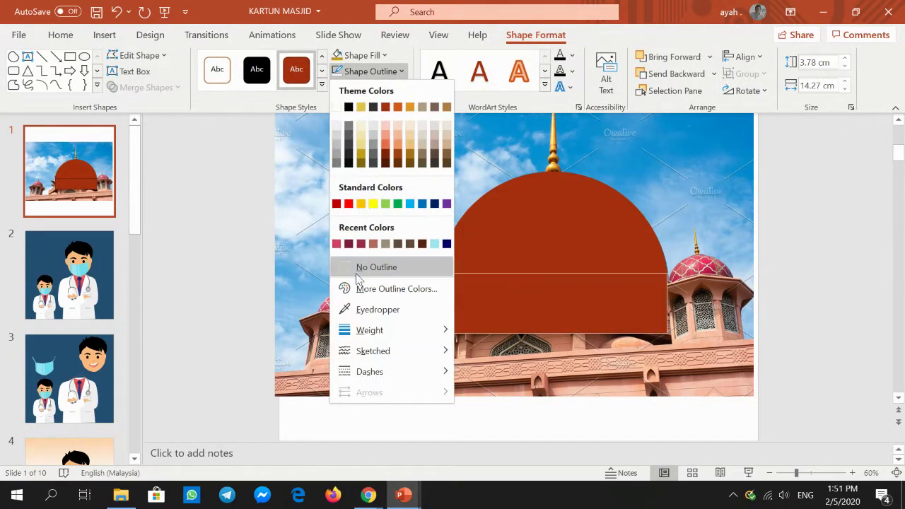
click(376, 267)
Zoom in and use Edit Points to move the rectangle's top-right corner, then zoom back out
click(852, 473)
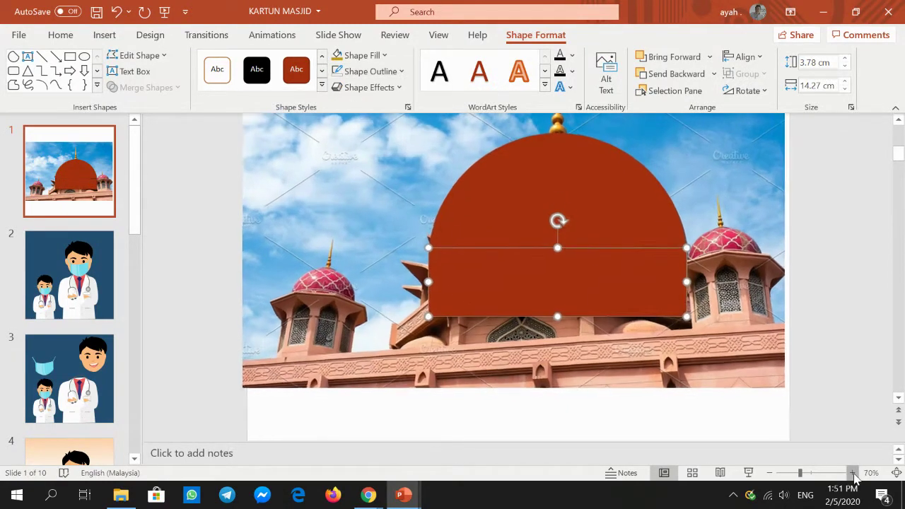
double_click(852, 473)
double_click(852, 473)
click(827, 280)
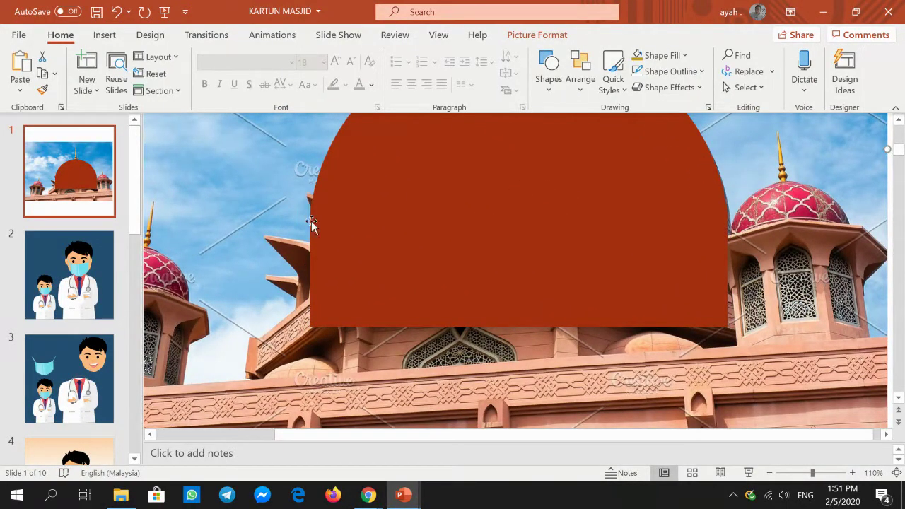
click(425, 280)
click(433, 195)
click(441, 275)
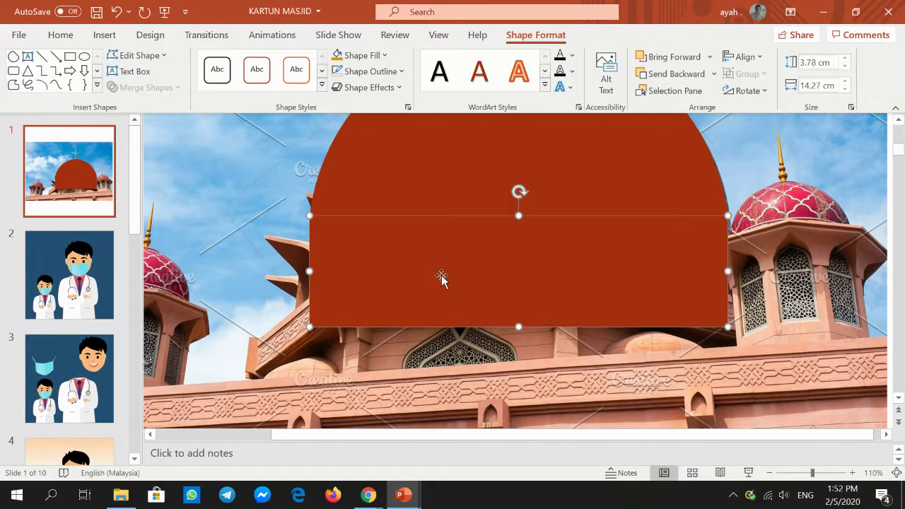
click(164, 56)
click(151, 96)
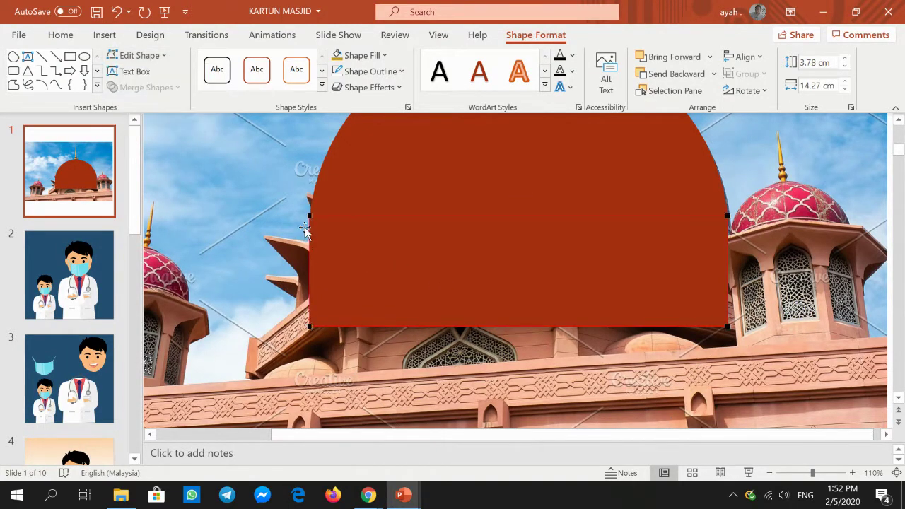
click(728, 218)
drag(728, 222, 728, 225)
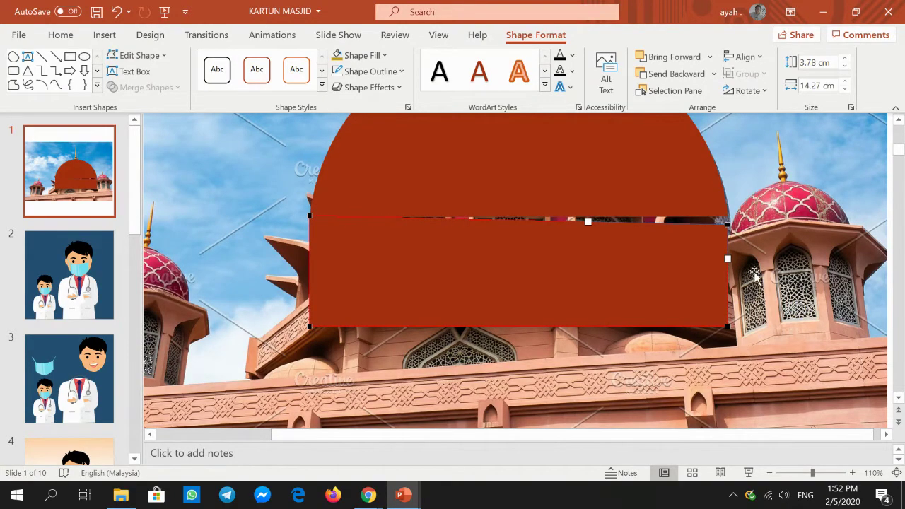
click(755, 275)
scroll(819, 310, up, 1)
scroll(819, 311, up, 2)
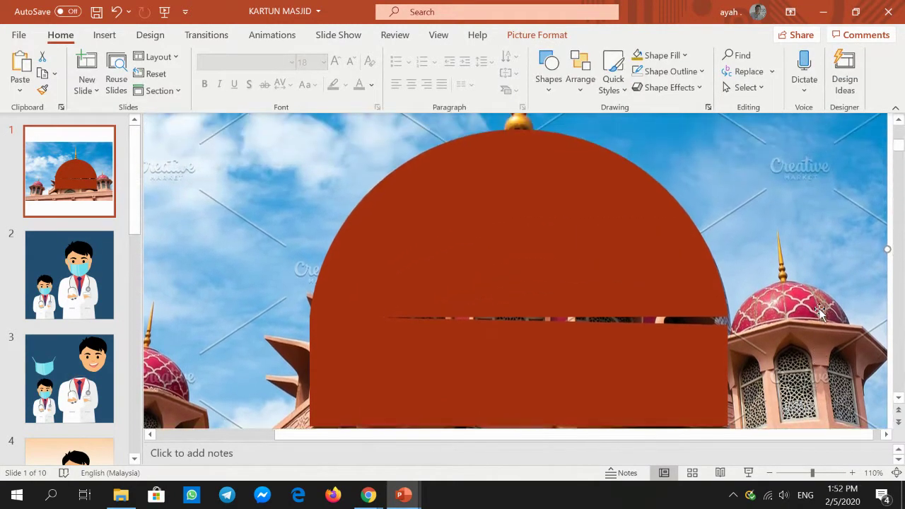
scroll(818, 311, down, 1)
scroll(819, 311, down, 1)
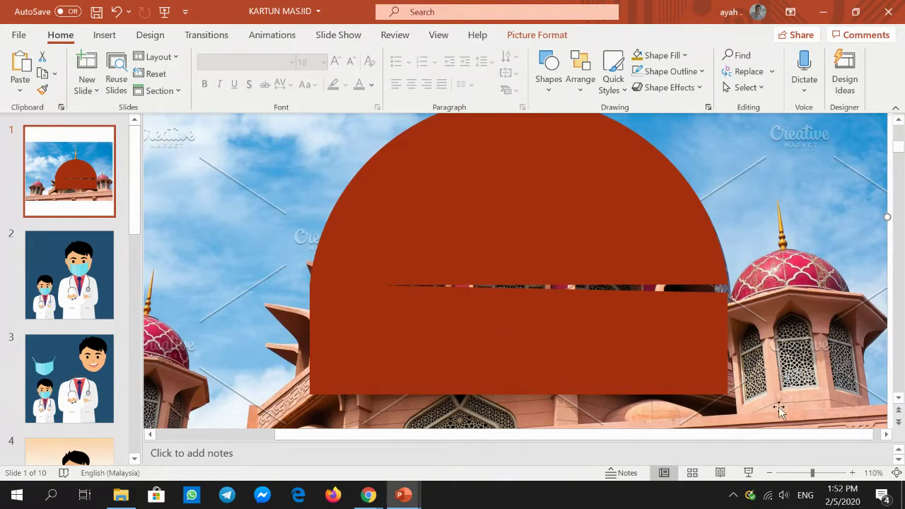
click(770, 472)
click(770, 472)
click(770, 472)
click(770, 472)
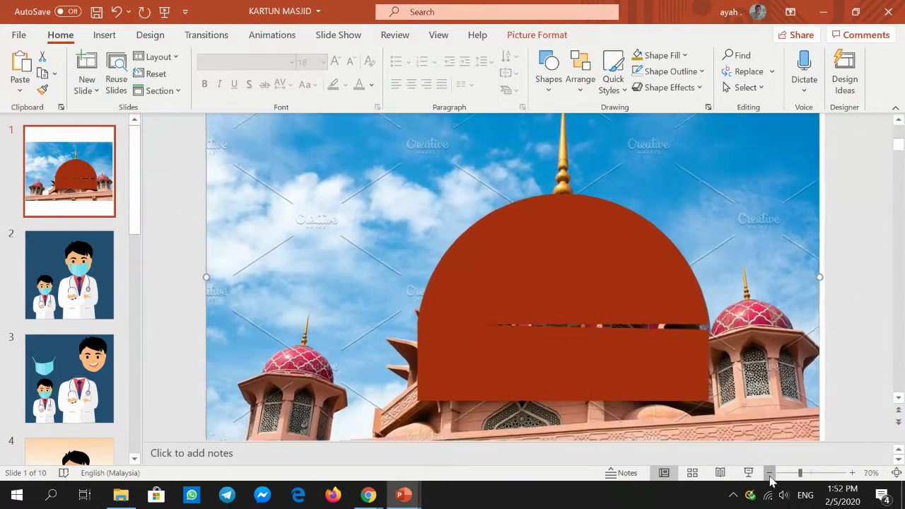
Select just the red semicircle and rectangle and move the dome to the slide's left side
shift+click(612, 369)
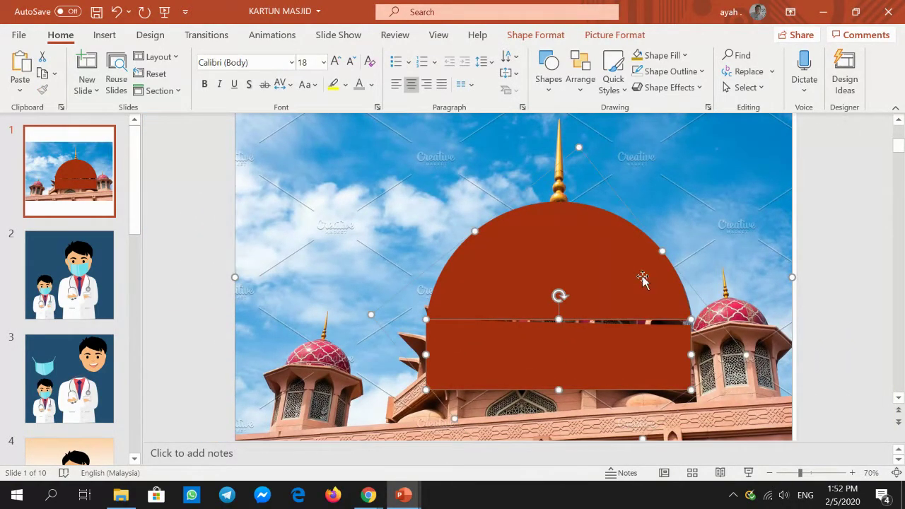
drag(642, 275, 507, 262)
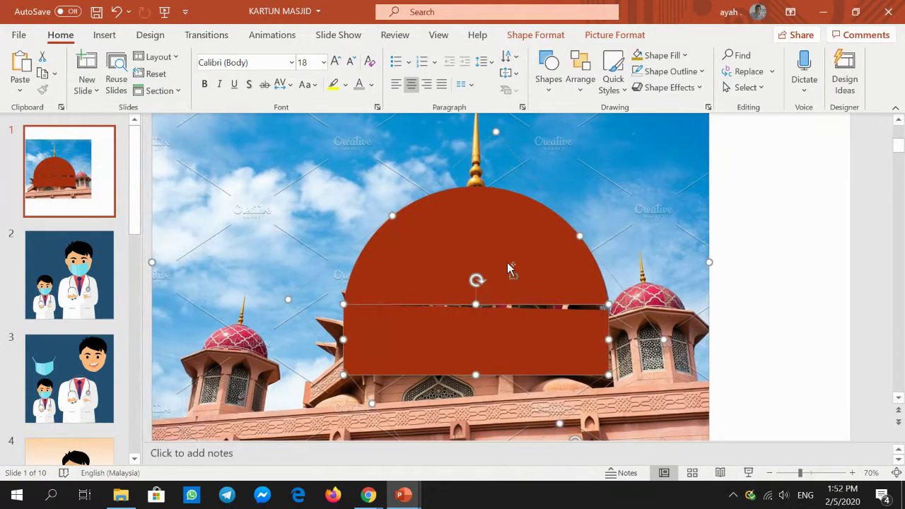
key(ctrl+z)
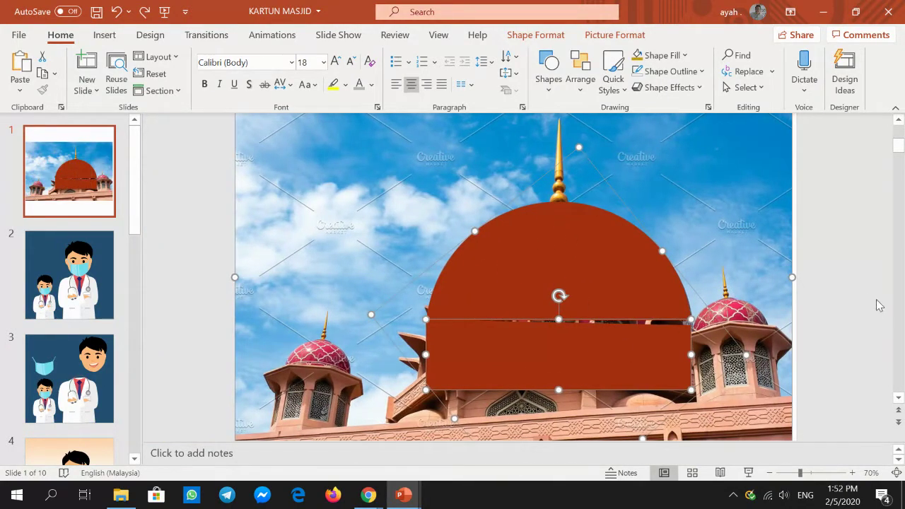
click(879, 305)
click(633, 360)
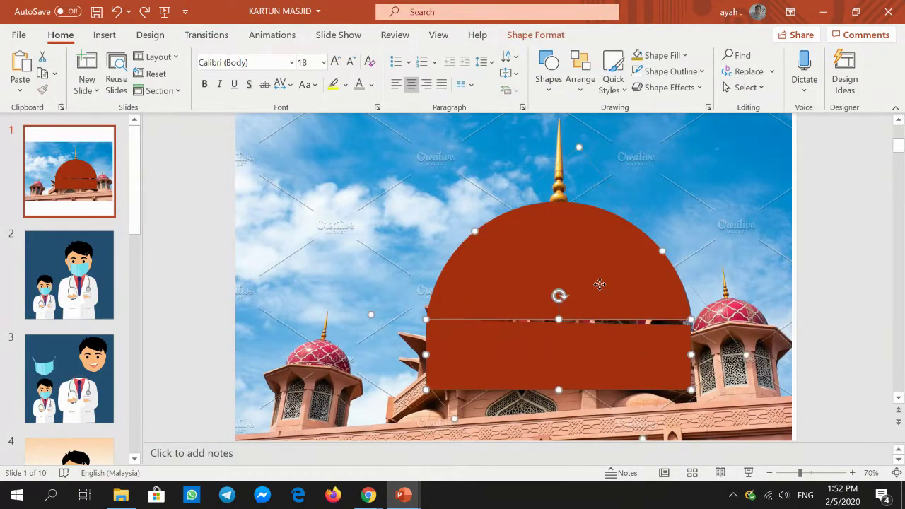
mouse_move(606, 283)
mouse_down()
mouse_move(327, 255)
mouse_move(386, 256)
mouse_up()
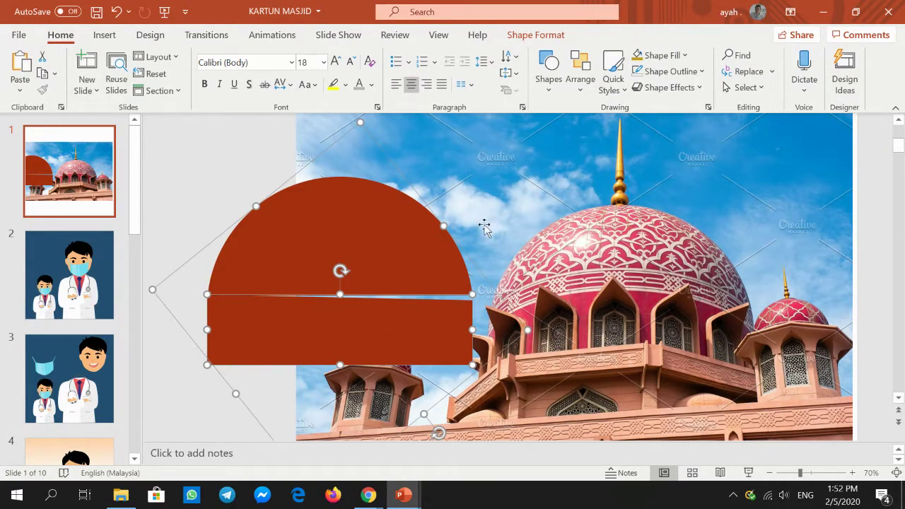
key(ctrl+z)
click(181, 322)
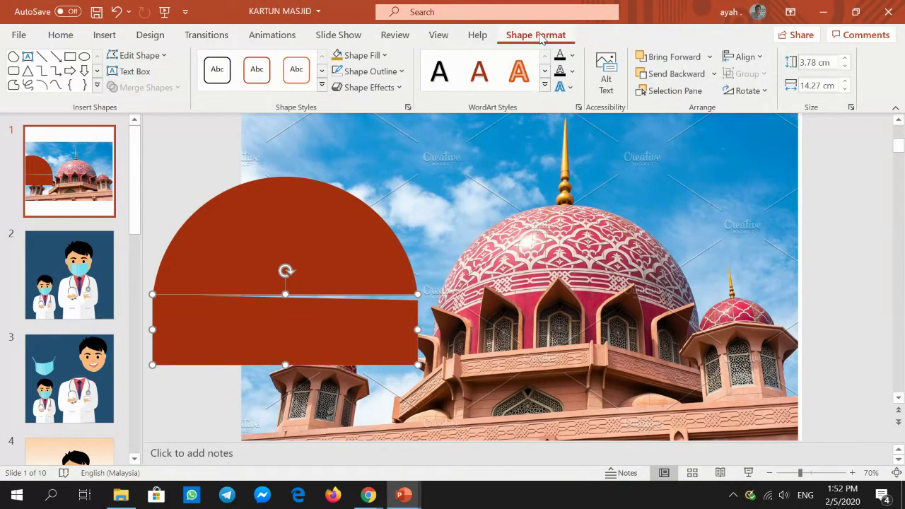
click(372, 55)
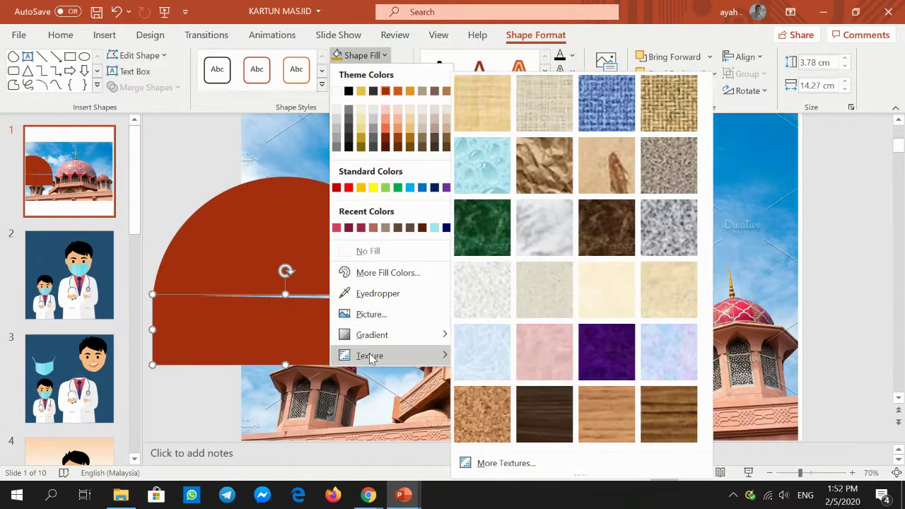
mouse_move(381, 334)
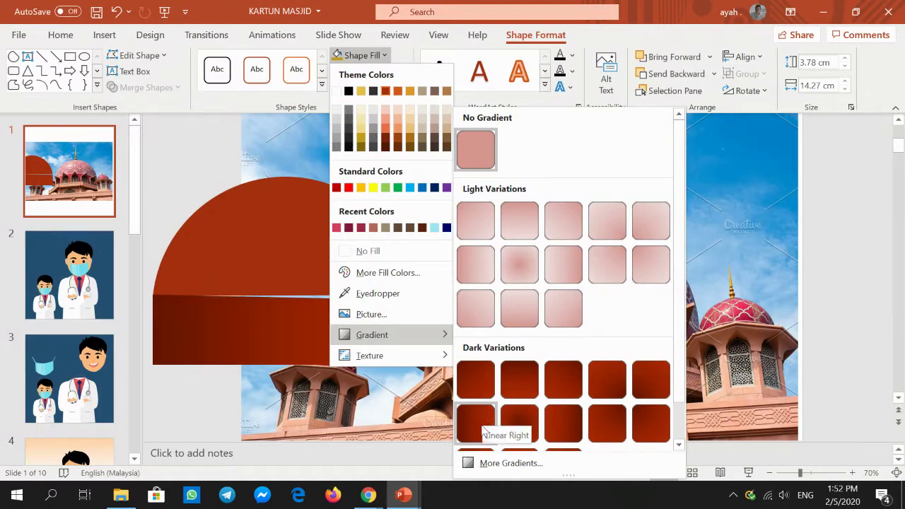
click(511, 463)
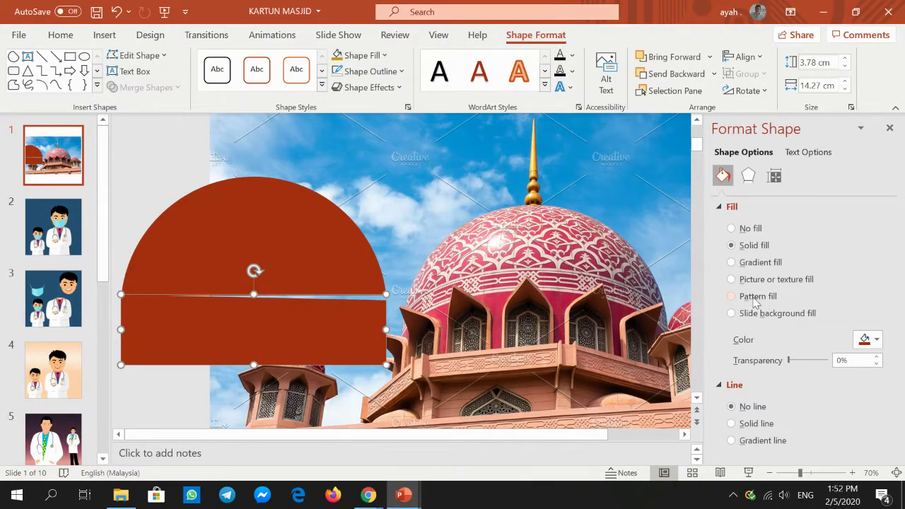
click(360, 55)
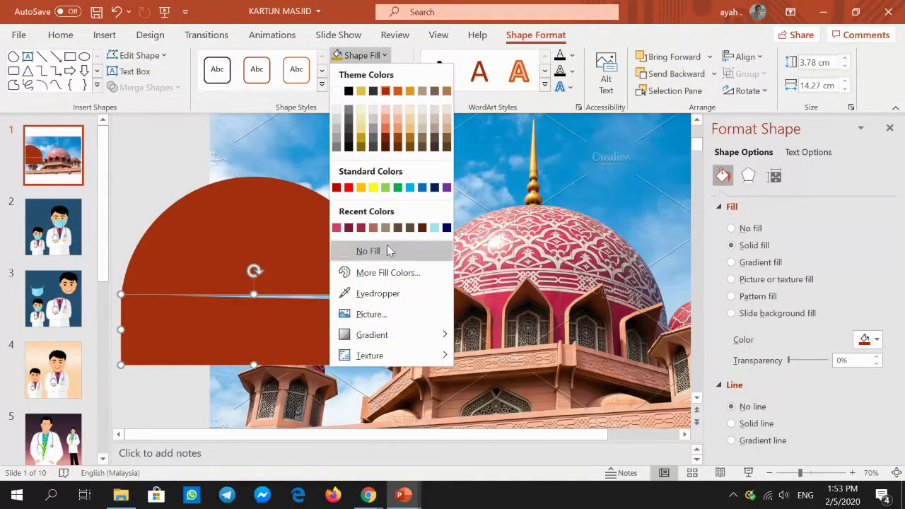
mouse_move(371, 334)
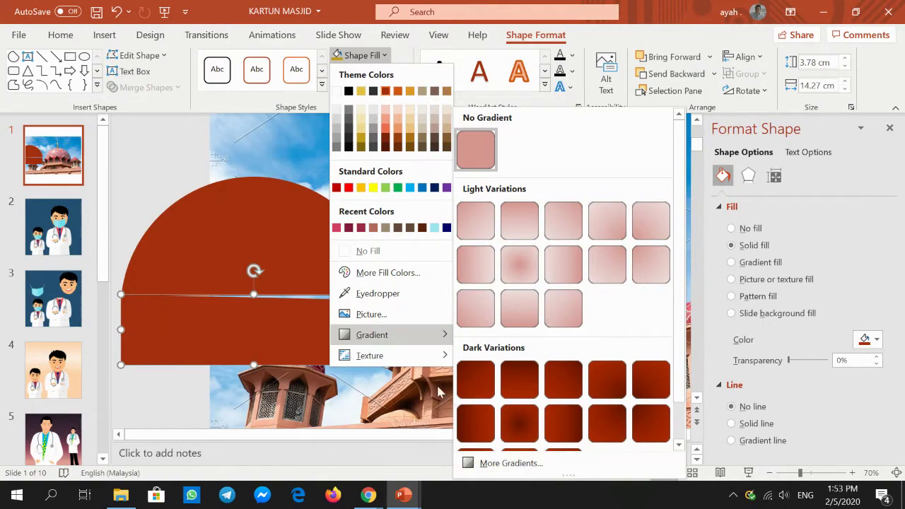
mouse_move(370, 355)
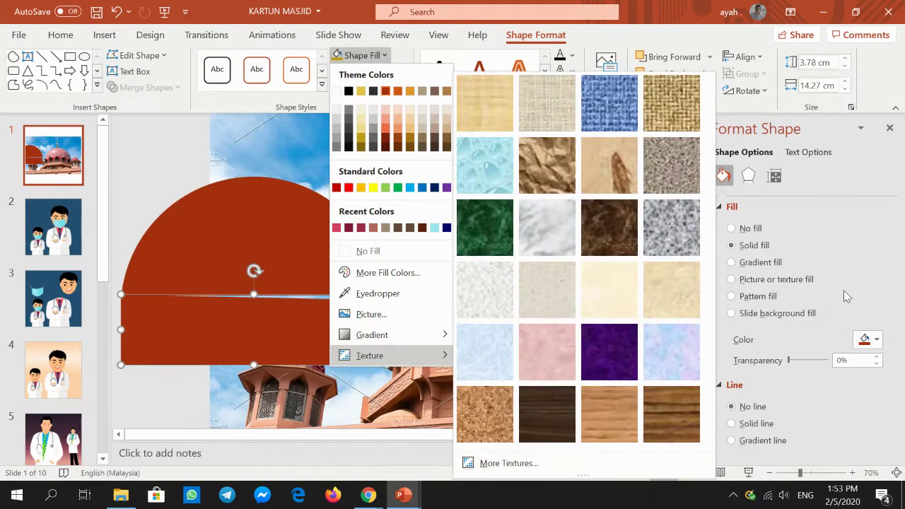
click(878, 224)
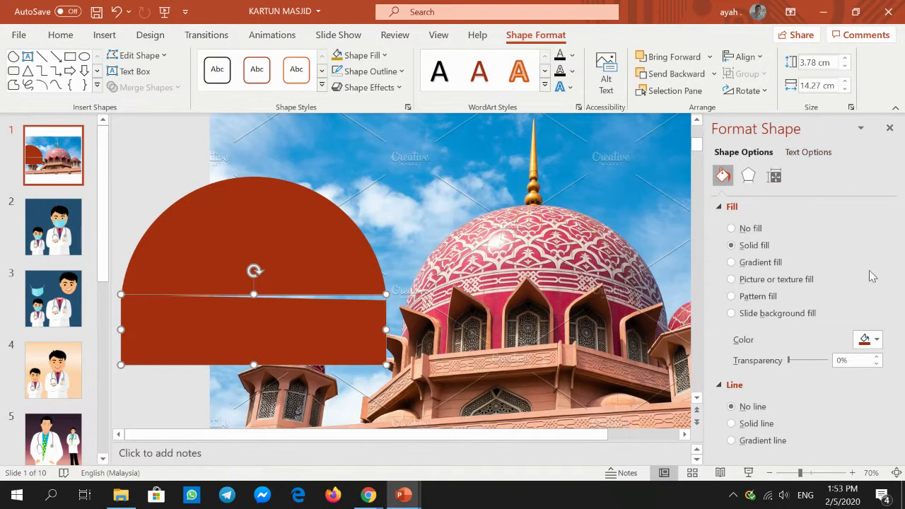
Give the rectangle a Pattern fill with wide upward diagonal stripes
click(754, 300)
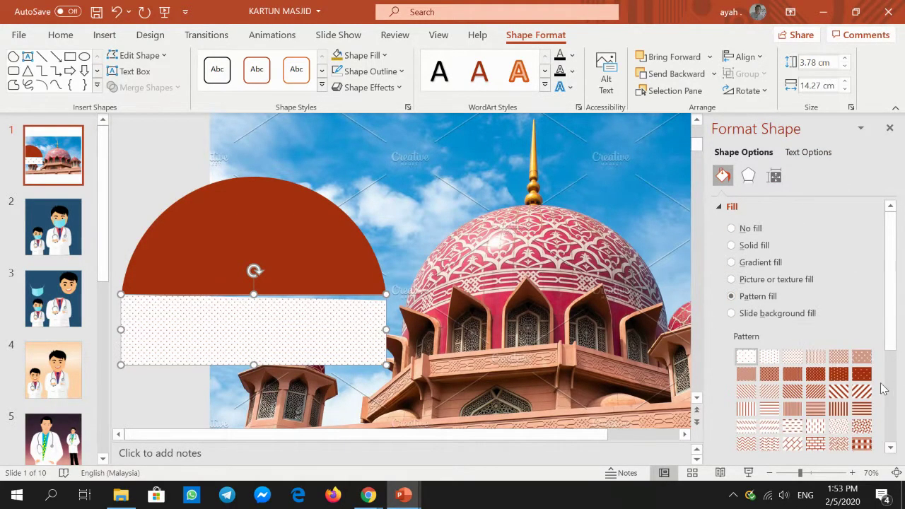
scroll(869, 386, down, 4)
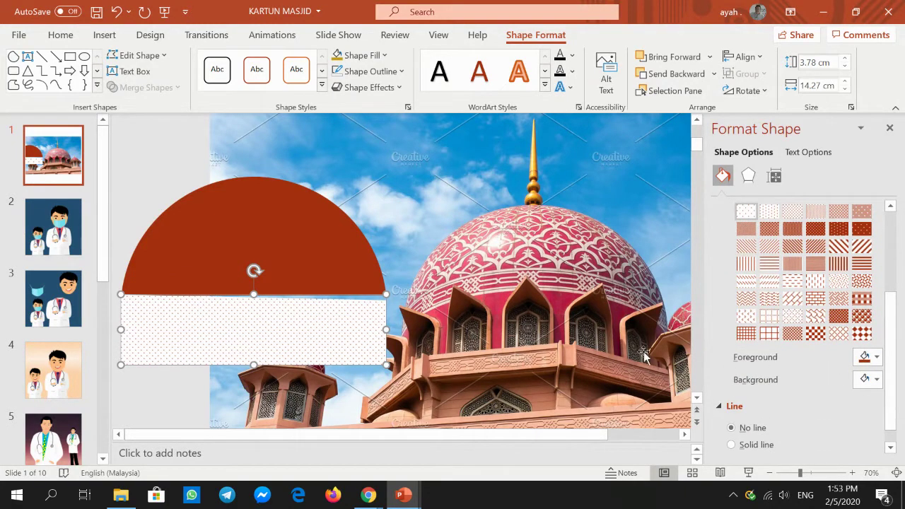
click(862, 247)
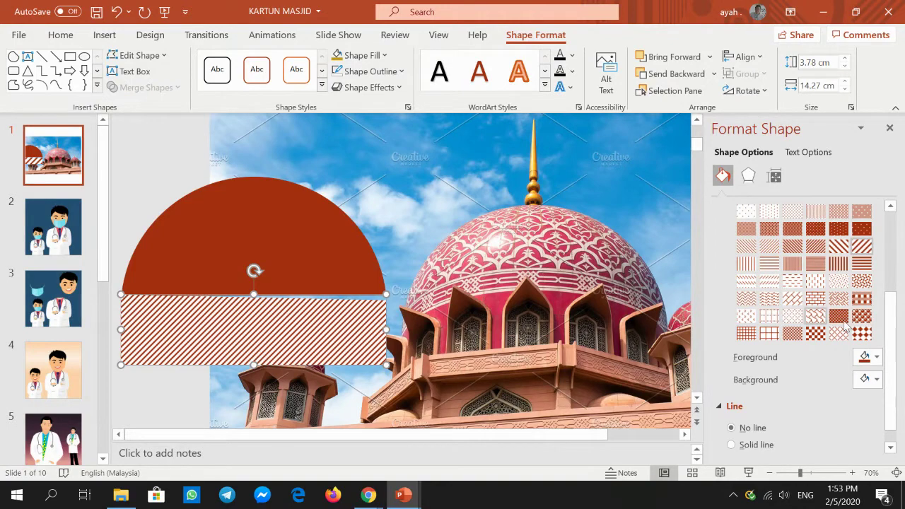
Set the pattern's Foreground and Background colours with the Eyedropper, ending on dark crimson from the dome
click(877, 358)
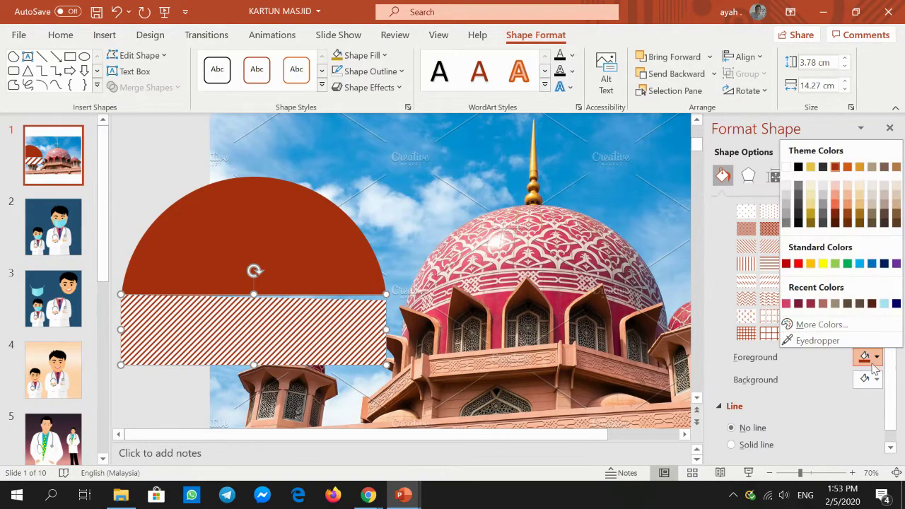
click(800, 340)
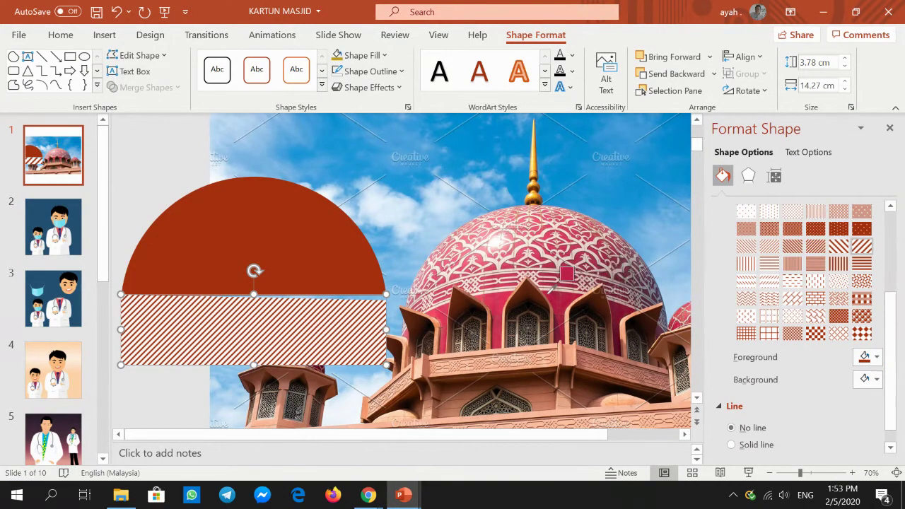
click(874, 379)
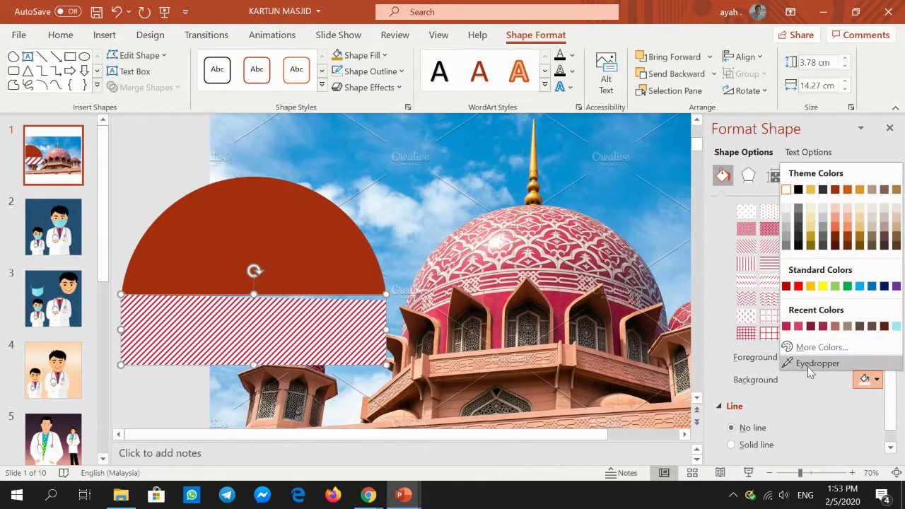
click(806, 363)
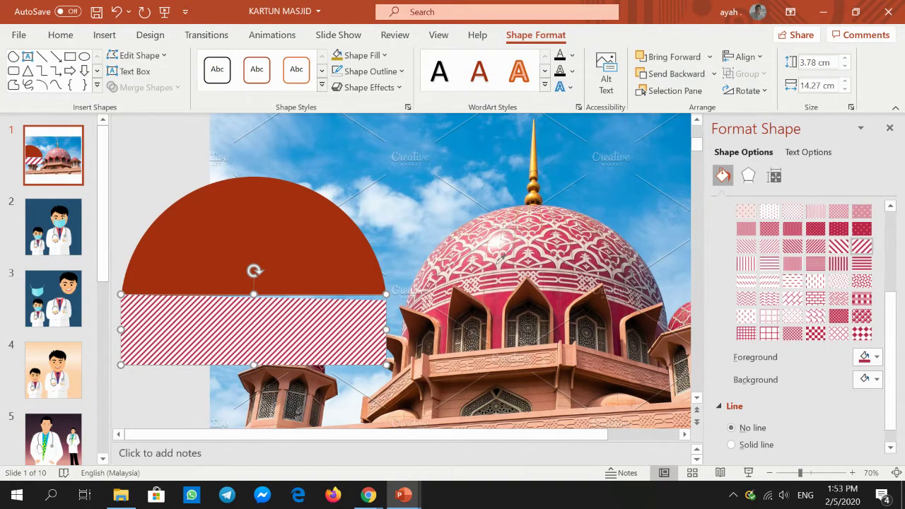
click(498, 261)
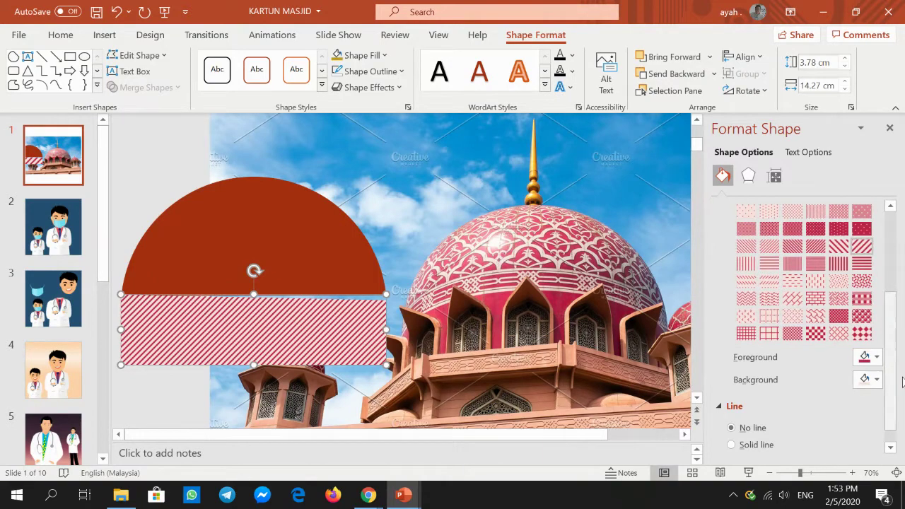
click(876, 379)
click(806, 364)
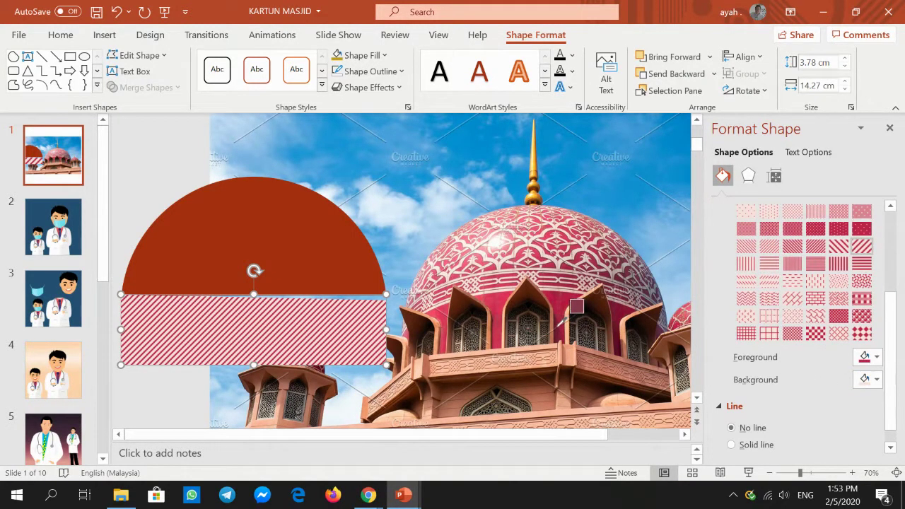
click(558, 325)
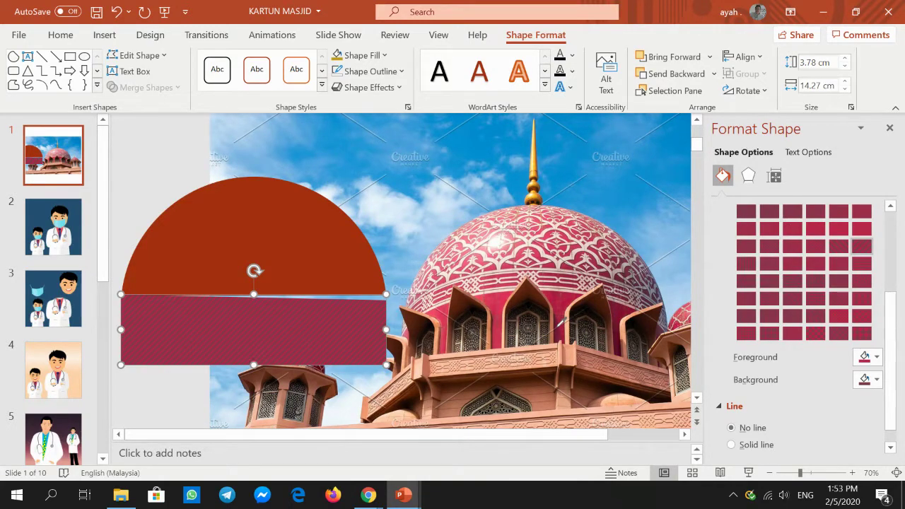
Change the pattern's Background colour to a brighter custom pink, #E33D68, via More Colors
click(870, 380)
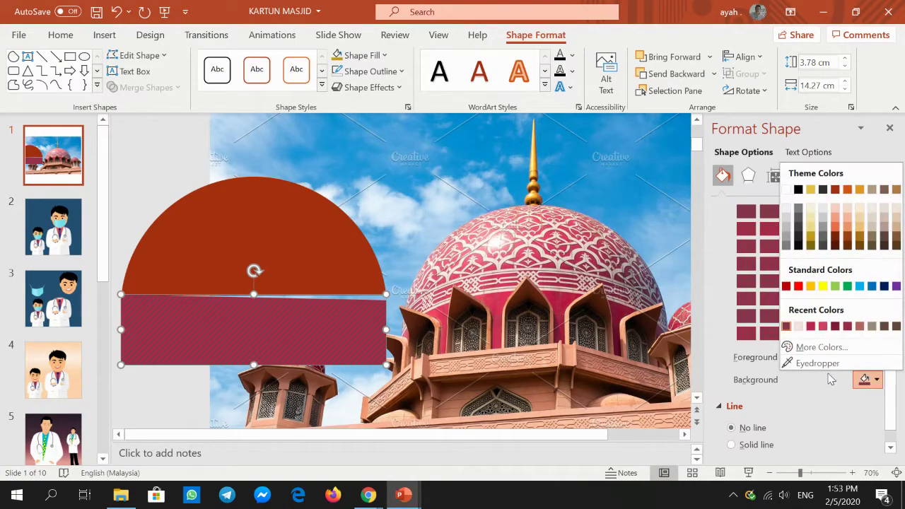
click(809, 363)
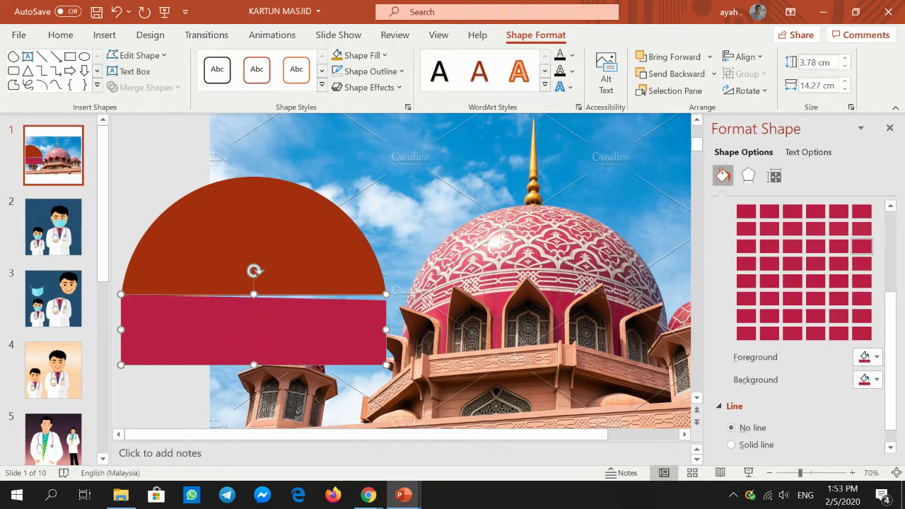
click(876, 380)
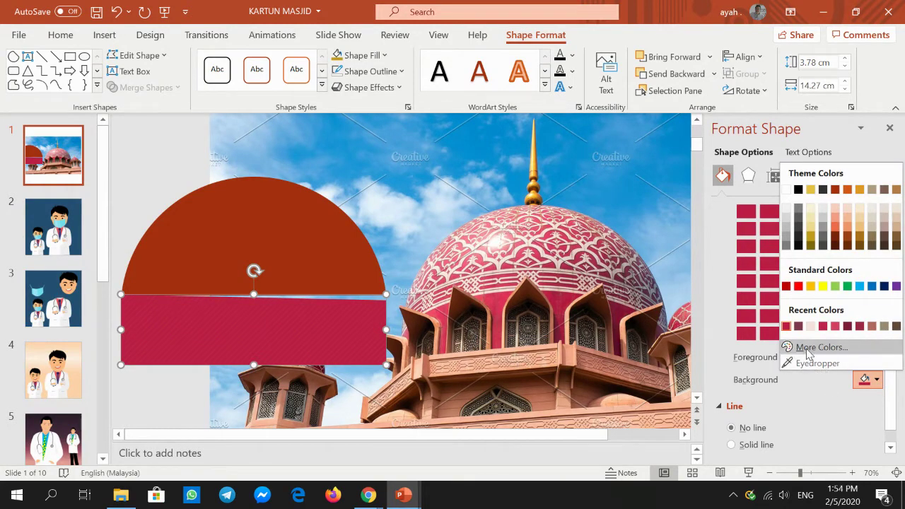
click(813, 347)
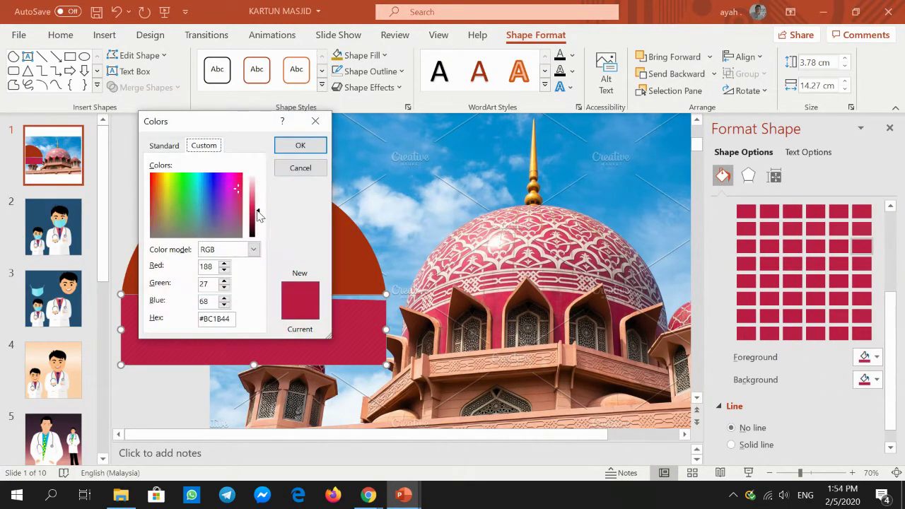
drag(259, 216, 259, 205)
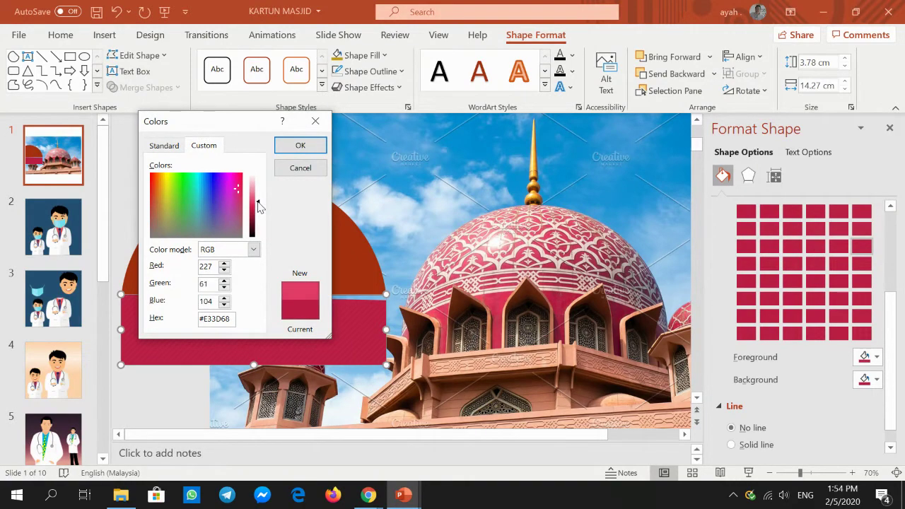
click(300, 146)
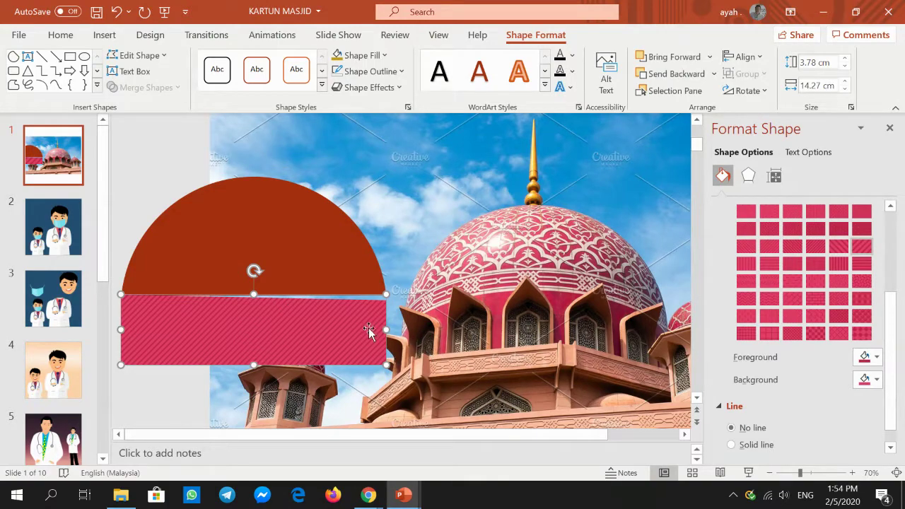
Review the foreground colour choices and scroll back up to the pattern swatches
click(876, 357)
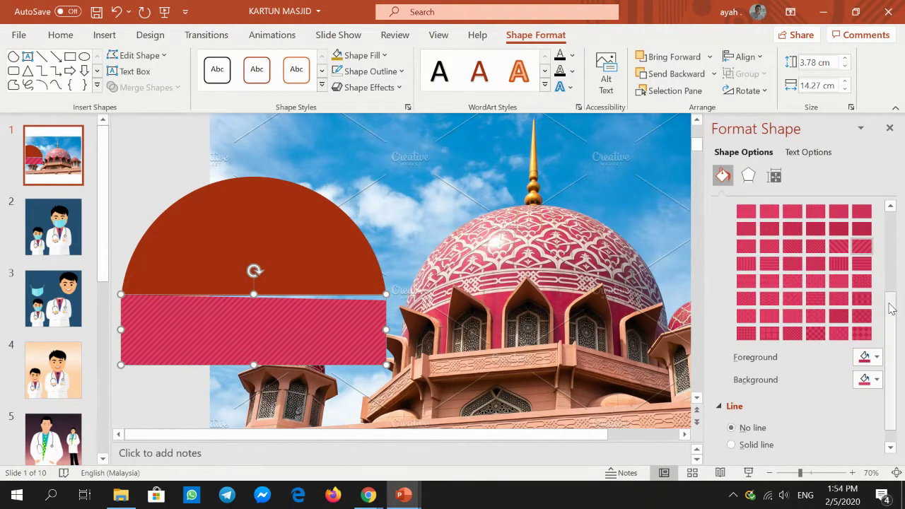
scroll(876, 357, up, 2)
scroll(876, 357, up, 1)
Try several pattern fills on the rectangle, landing on Horizontal brick
click(841, 302)
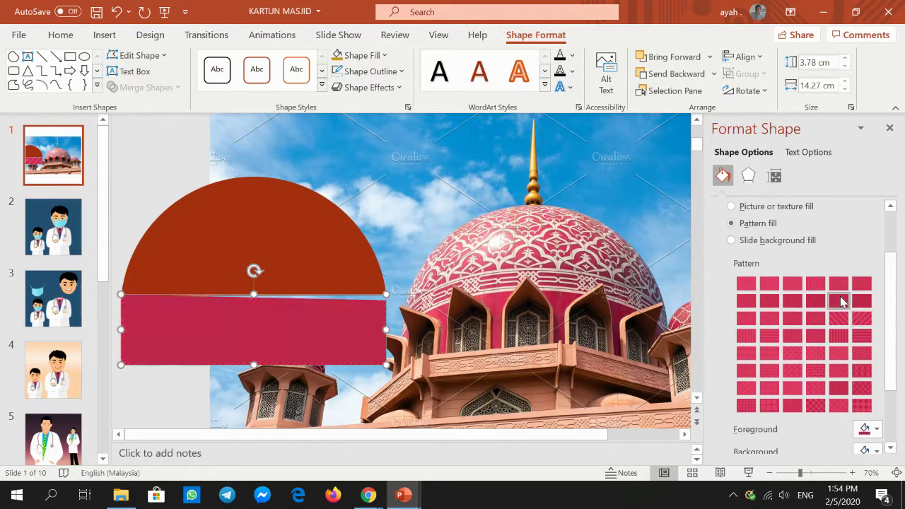
click(797, 386)
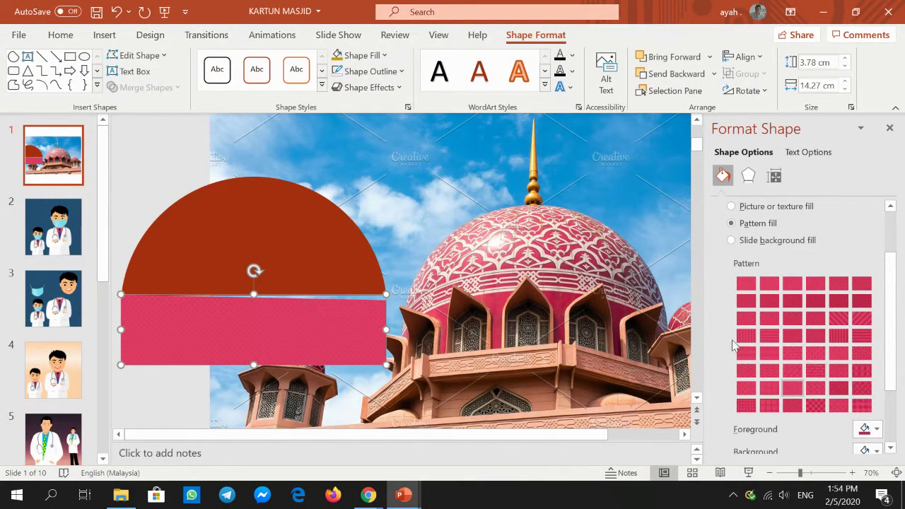
click(815, 370)
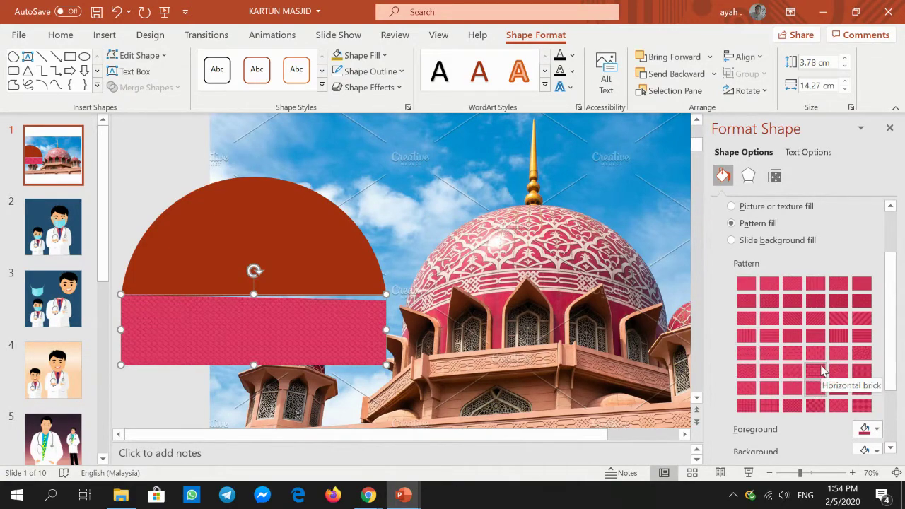
click(821, 369)
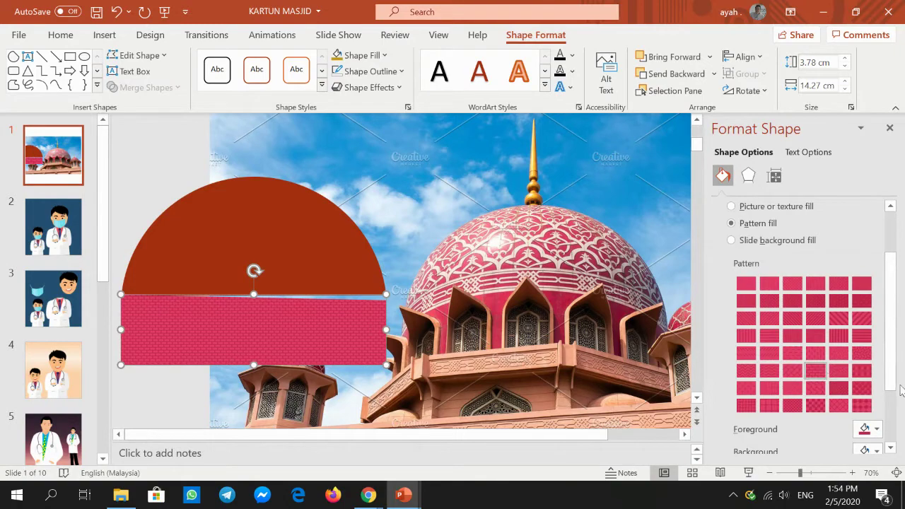
scroll(886, 375, down, 3)
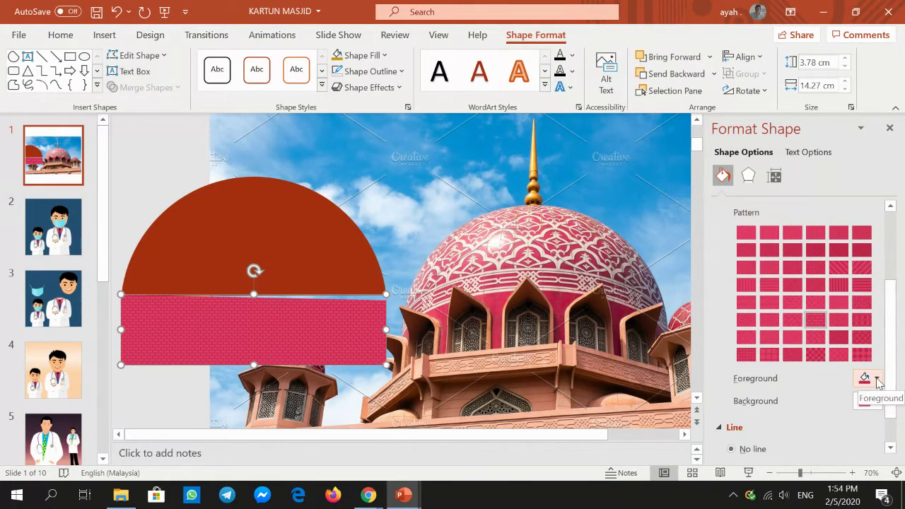
Eyedrop a brick-red from the mosque photo as the pattern background colour
click(877, 401)
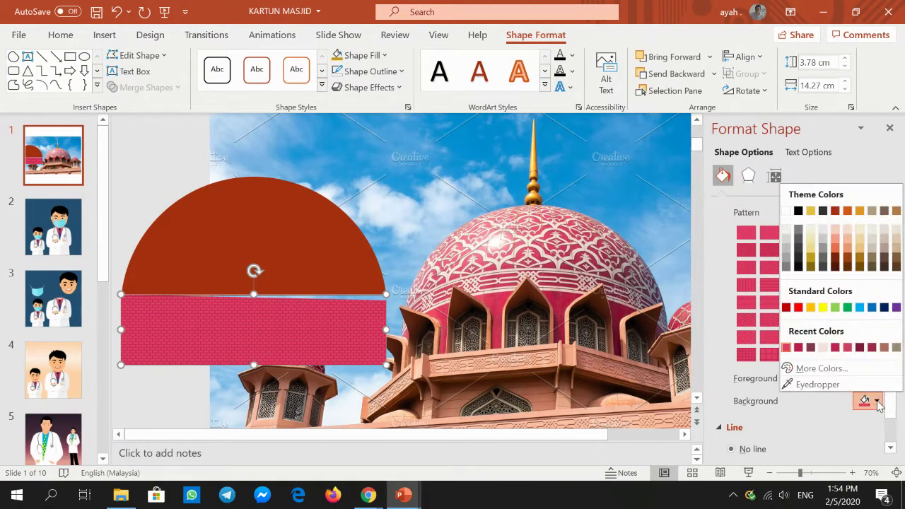
click(824, 350)
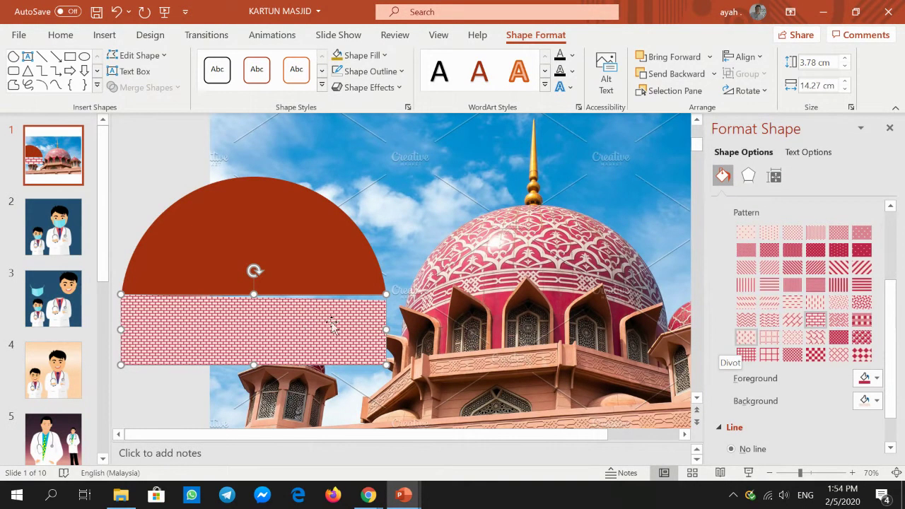
click(875, 400)
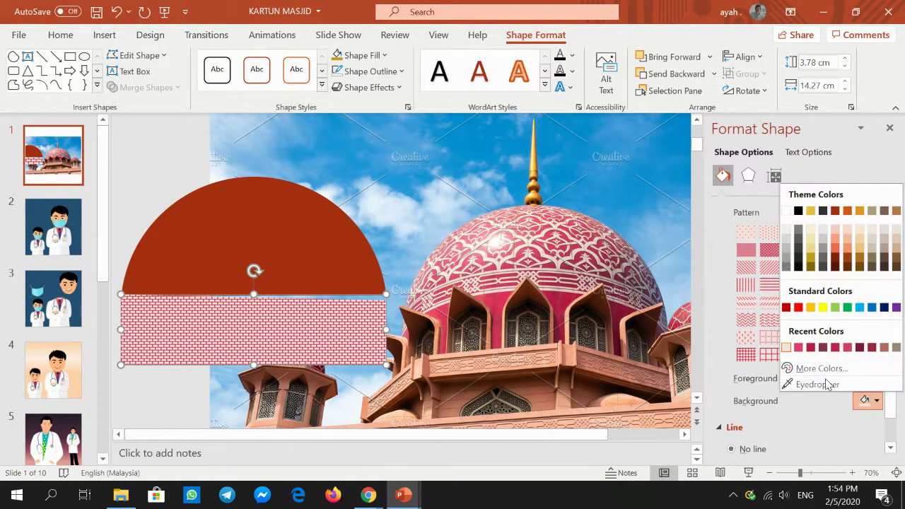
click(817, 384)
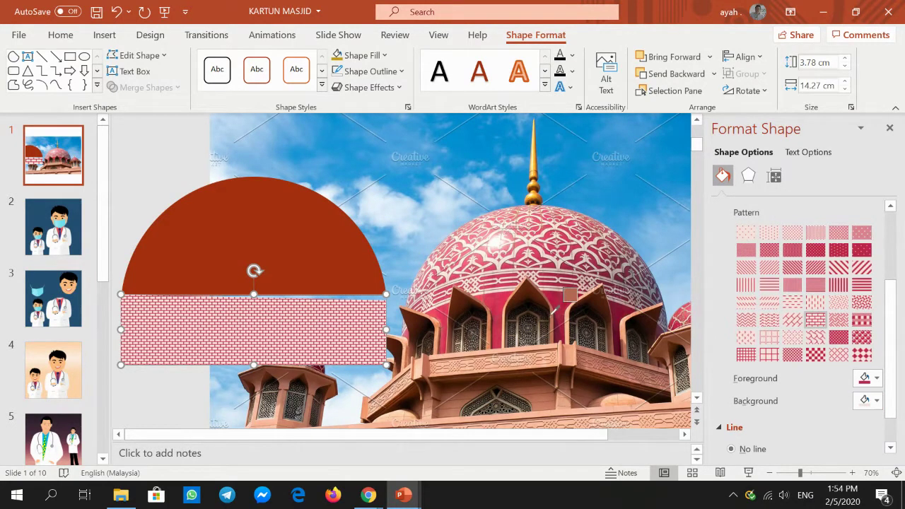
click(554, 310)
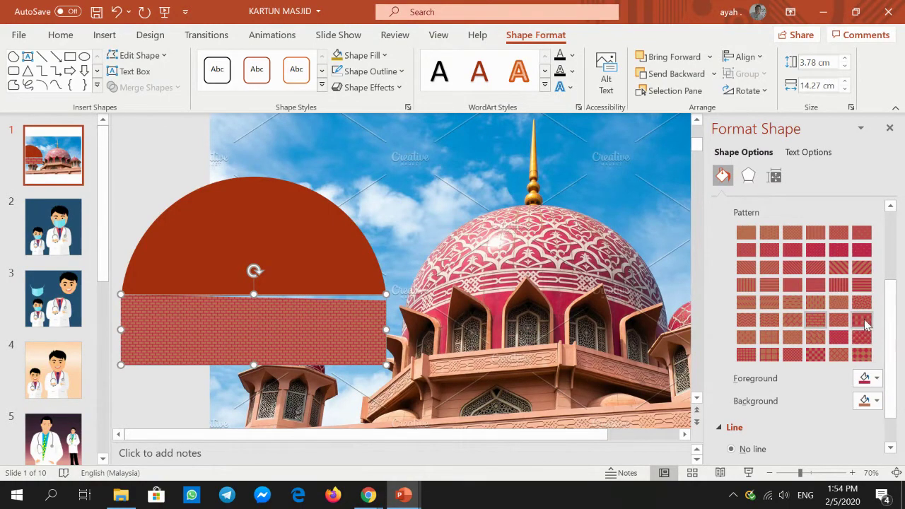
Try more patterns, including diamonds, vertical stripes and diagonal brick, then settle on one
click(862, 320)
click(862, 338)
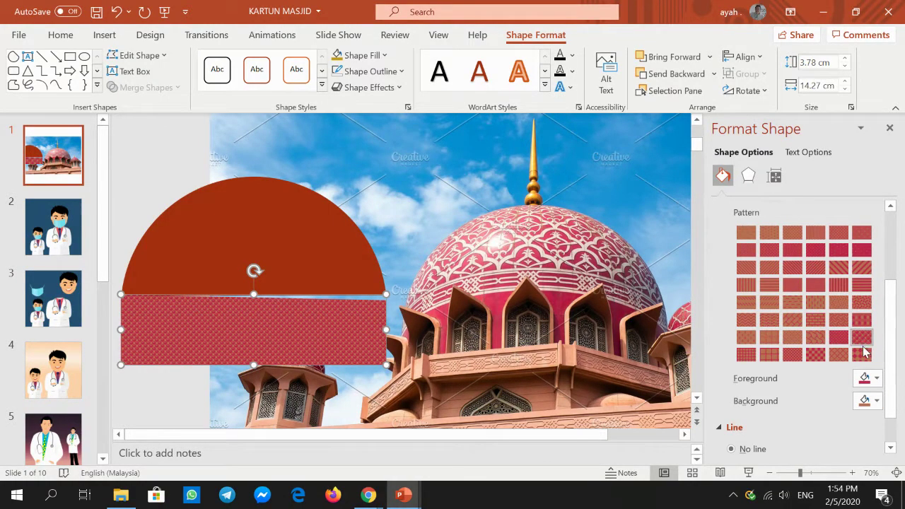
click(862, 354)
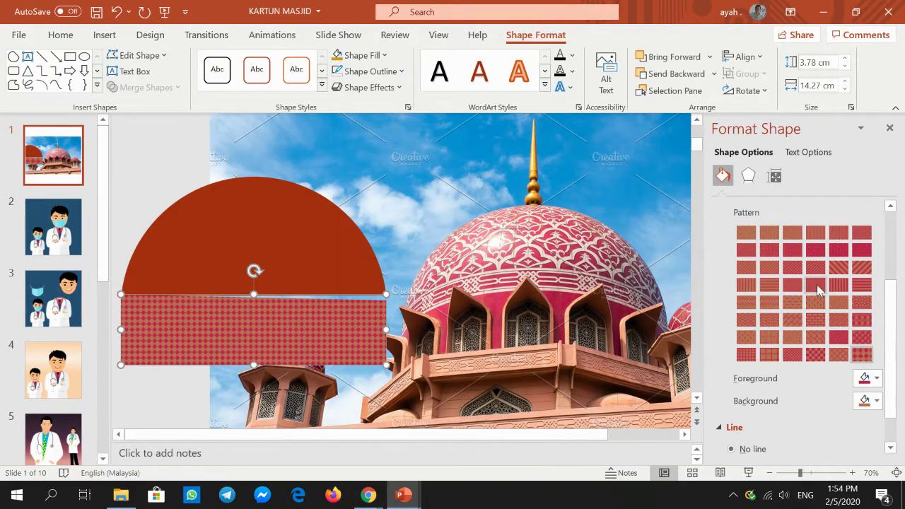
click(838, 284)
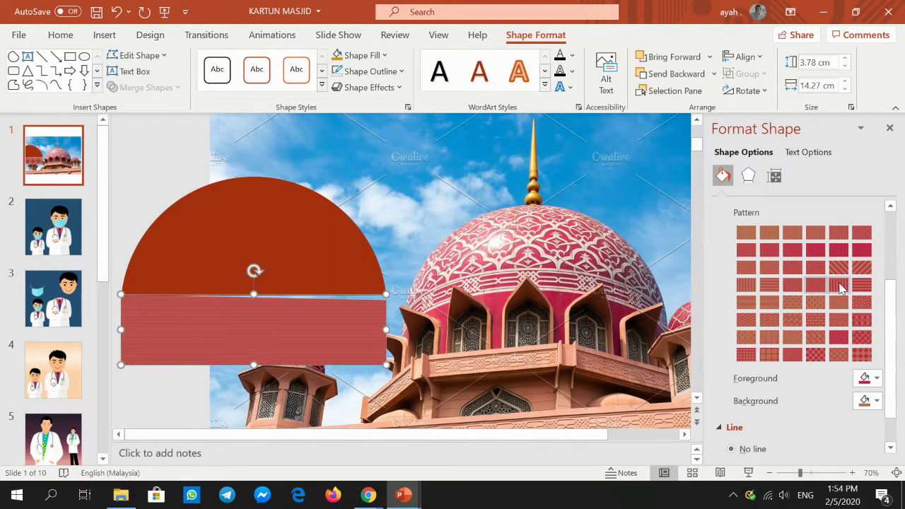
click(792, 322)
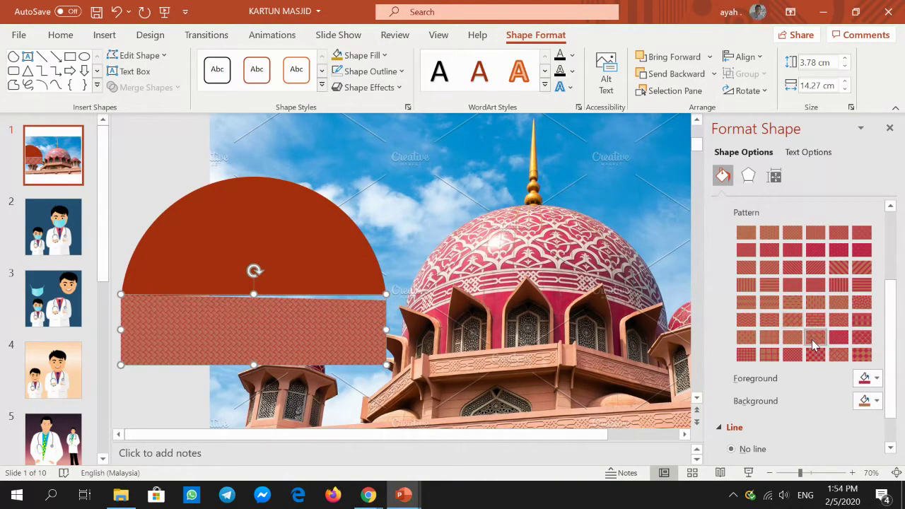
click(760, 335)
click(768, 323)
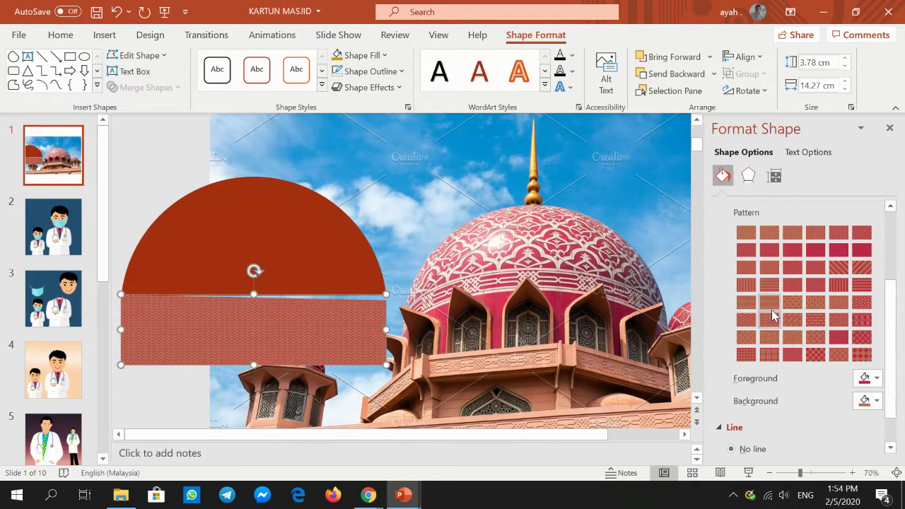
click(766, 305)
Eyedrop the dome's pink as pattern background and a lighter dome pink as foreground
click(875, 401)
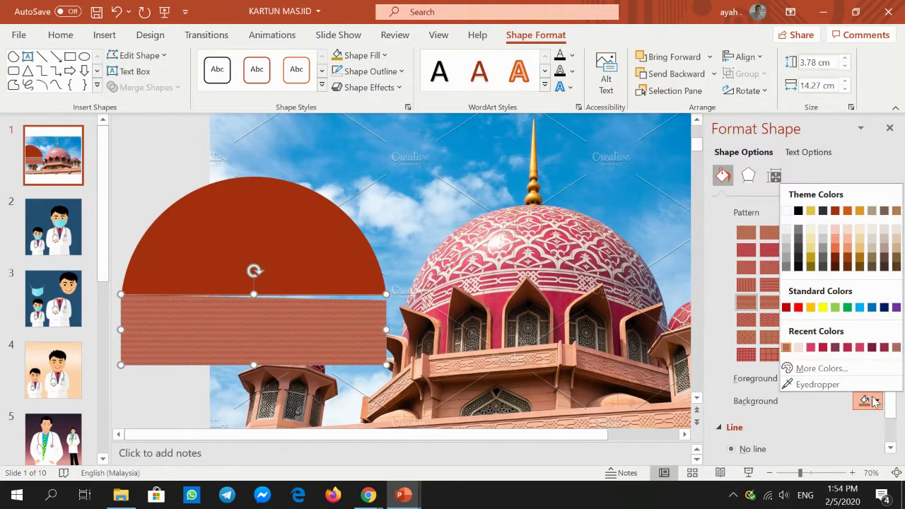
click(817, 384)
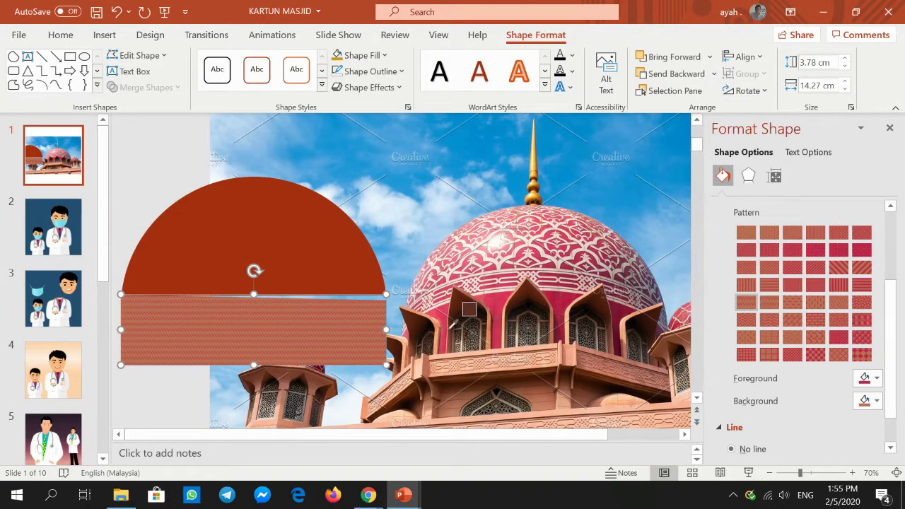
click(443, 315)
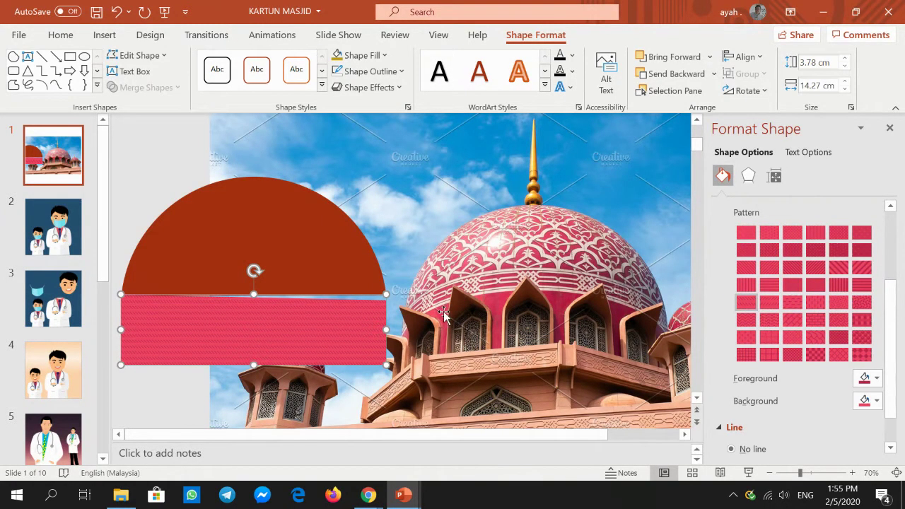
click(874, 378)
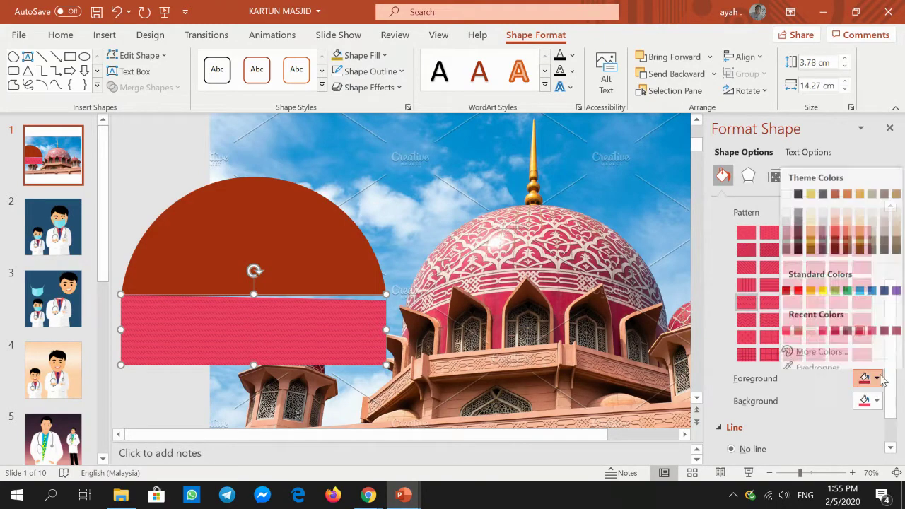
click(799, 362)
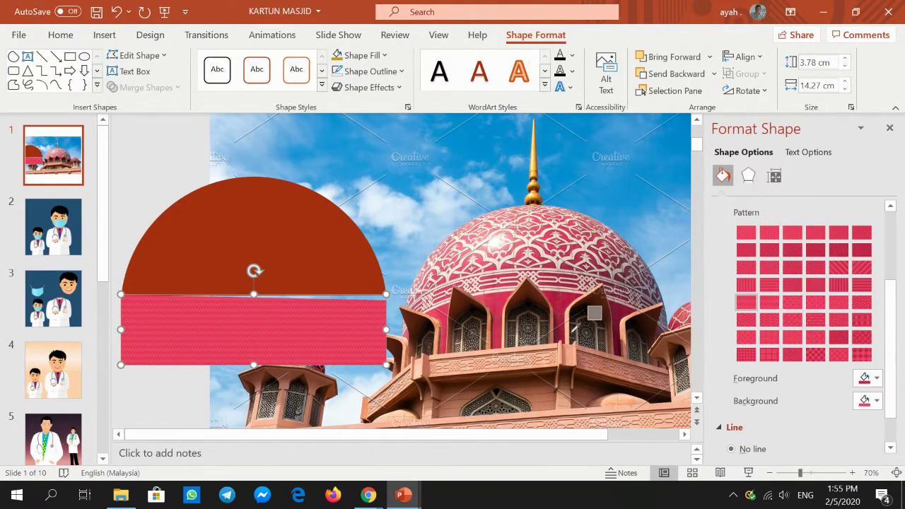
click(509, 251)
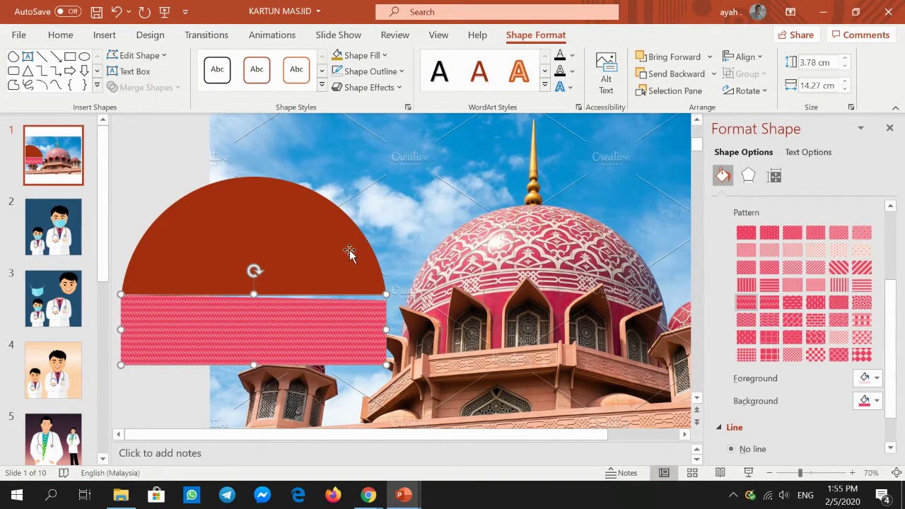
click(393, 230)
Copy the rectangle's pink pattern onto the semicircle with Format Painter
click(258, 333)
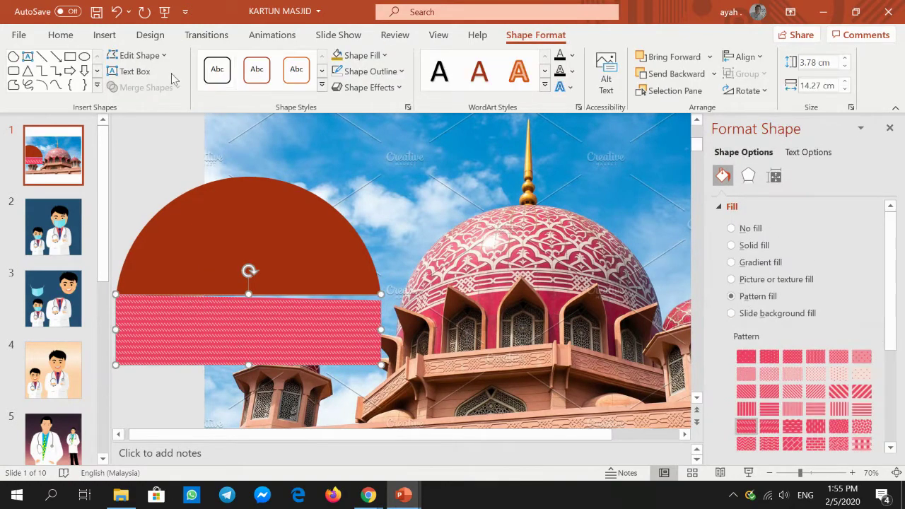
click(62, 37)
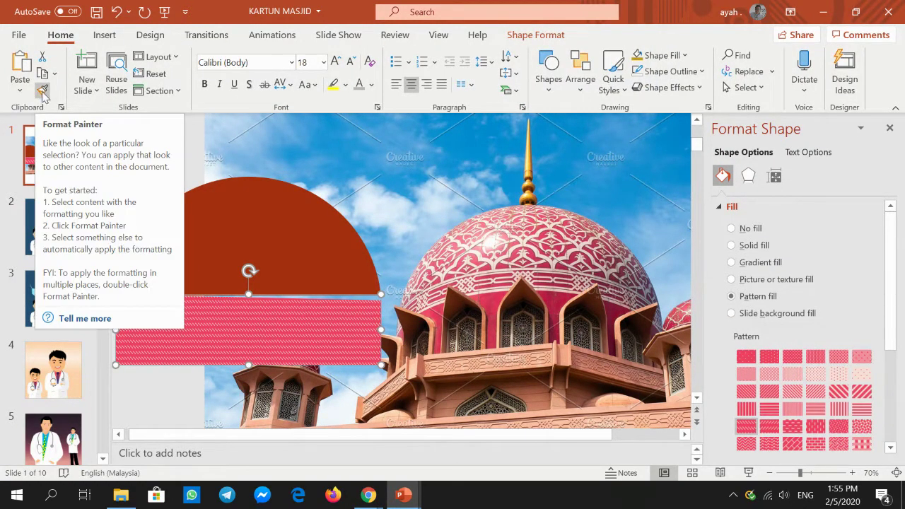
click(42, 92)
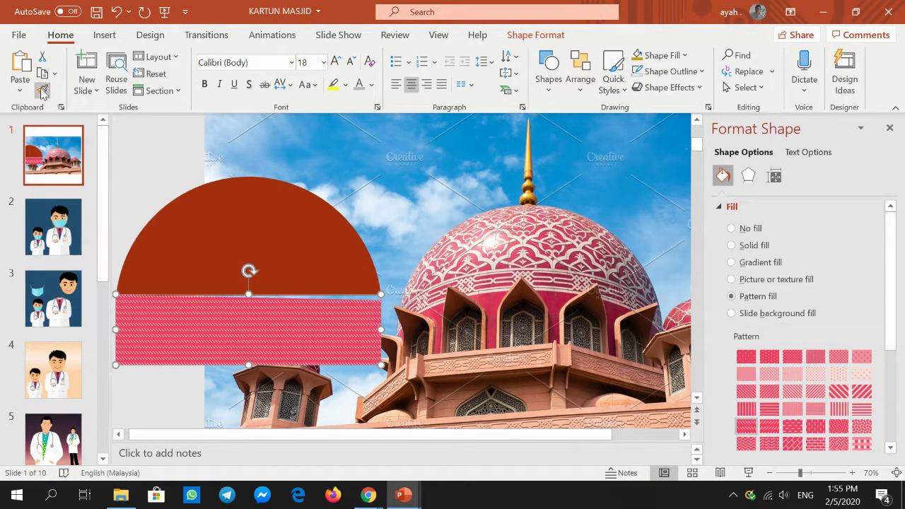
click(244, 223)
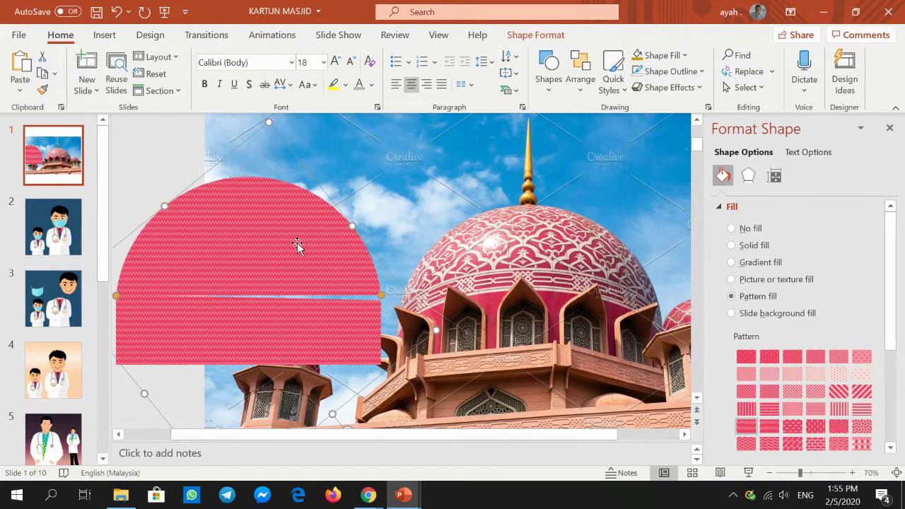
click(558, 236)
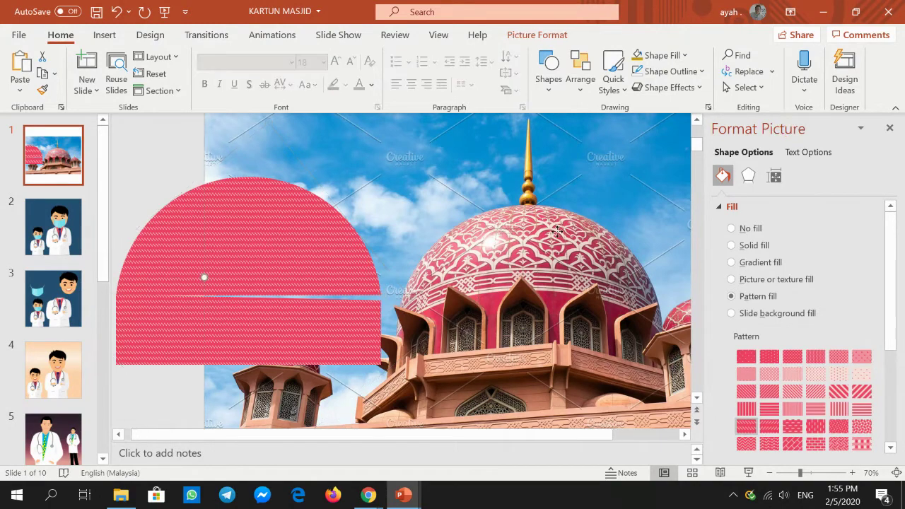
Change the semicircle's pattern fill to a scale-like pattern
click(276, 249)
scroll(834, 366, down, 3)
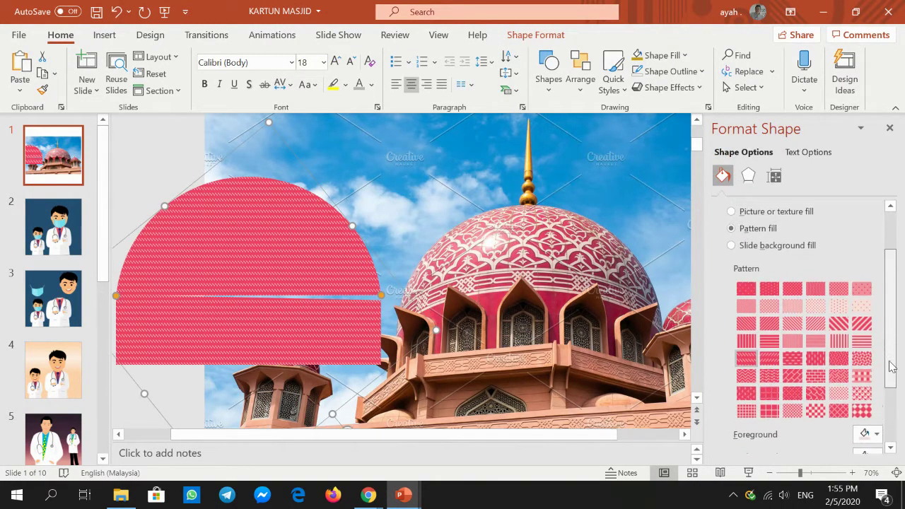
scroll(832, 368, down, 1)
click(817, 367)
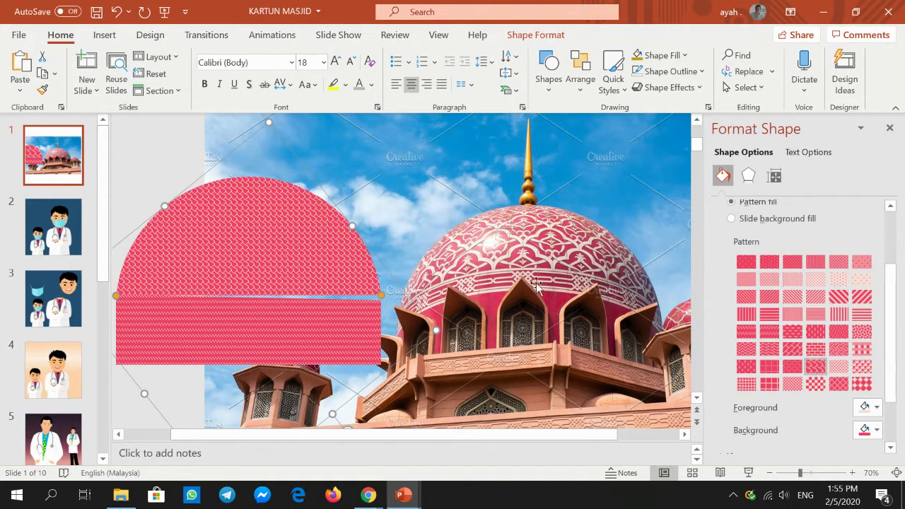
click(516, 342)
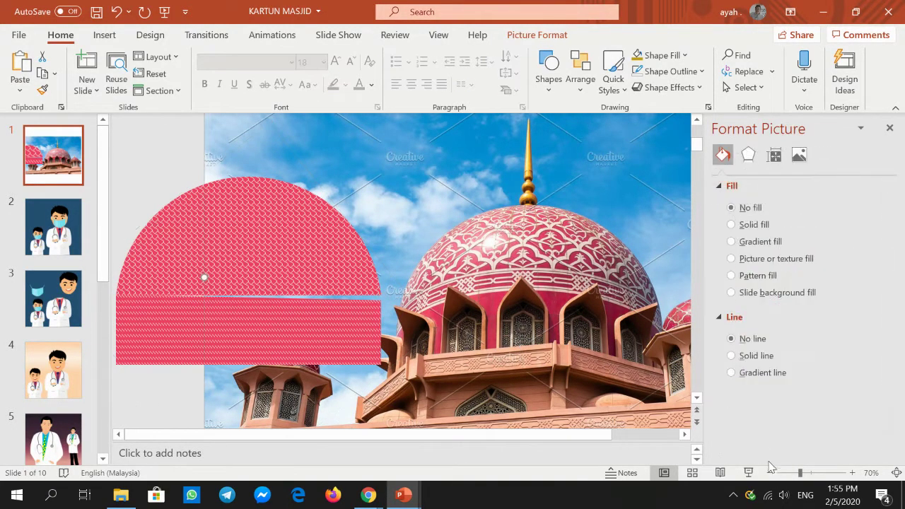
scroll(192, 268, down, 3)
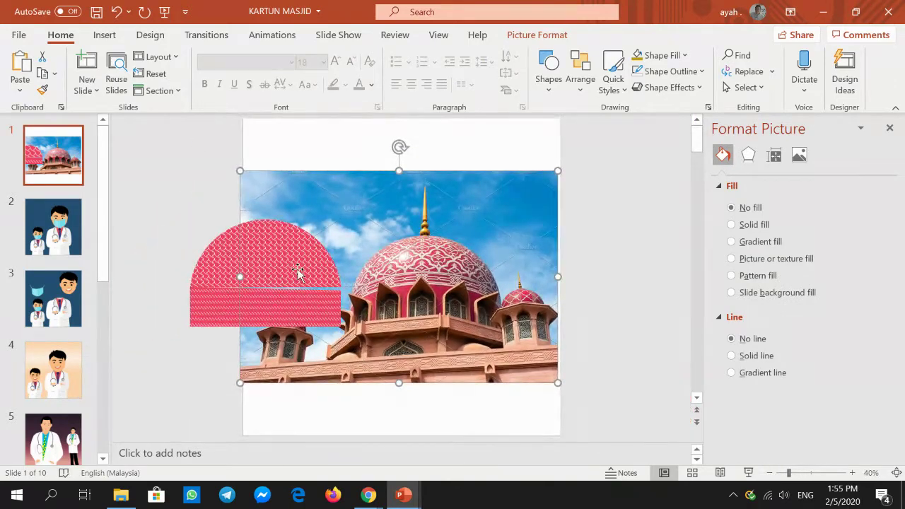
Group the pink semicircle and rectangle into one shape
click(297, 272)
click(225, 305)
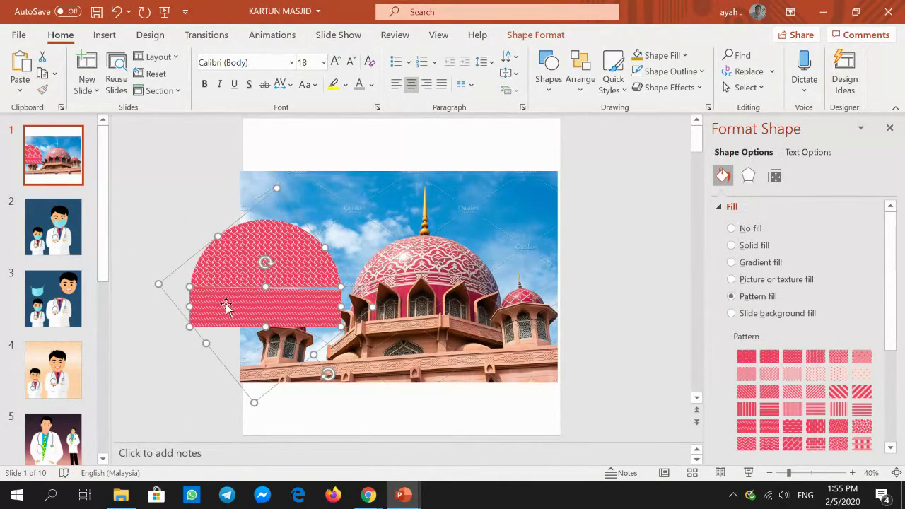
right_click(225, 304)
mouse_move(265, 121)
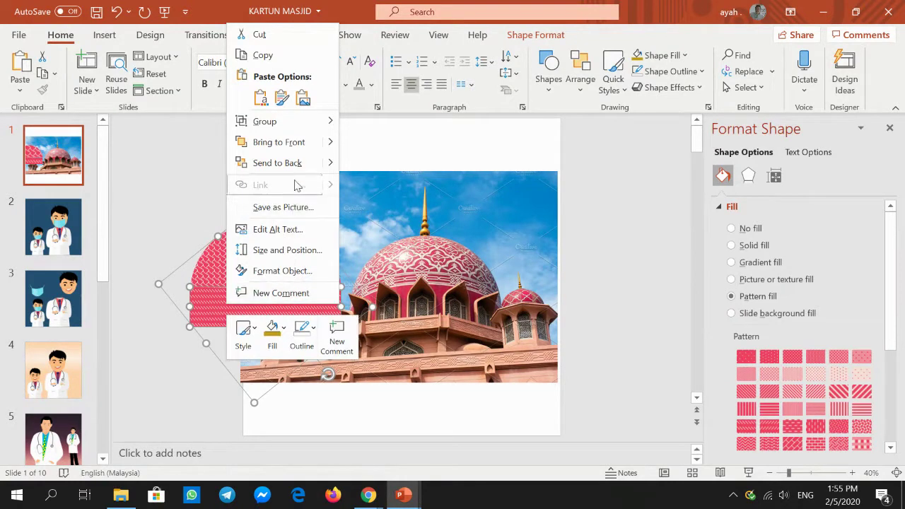
click(352, 125)
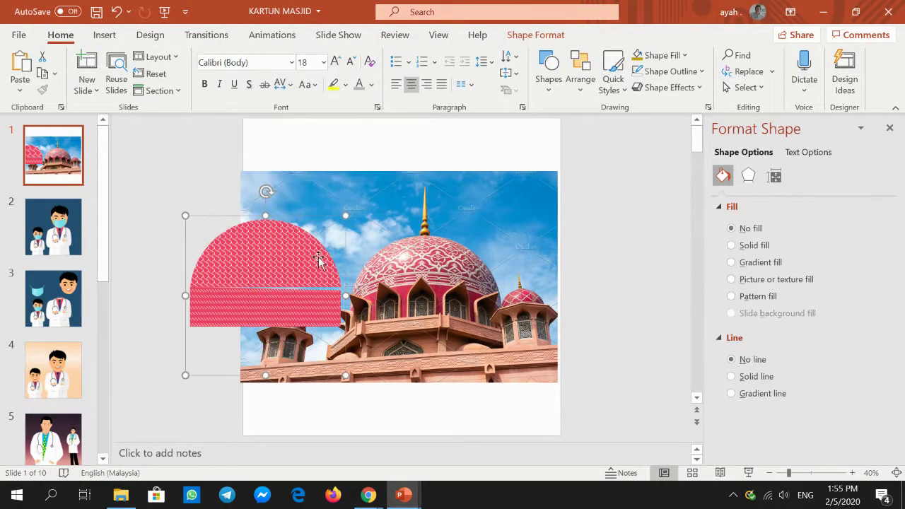
Move the grouped dome over the mosque photo's main dome and zoom in on it
drag(296, 256, 212, 254)
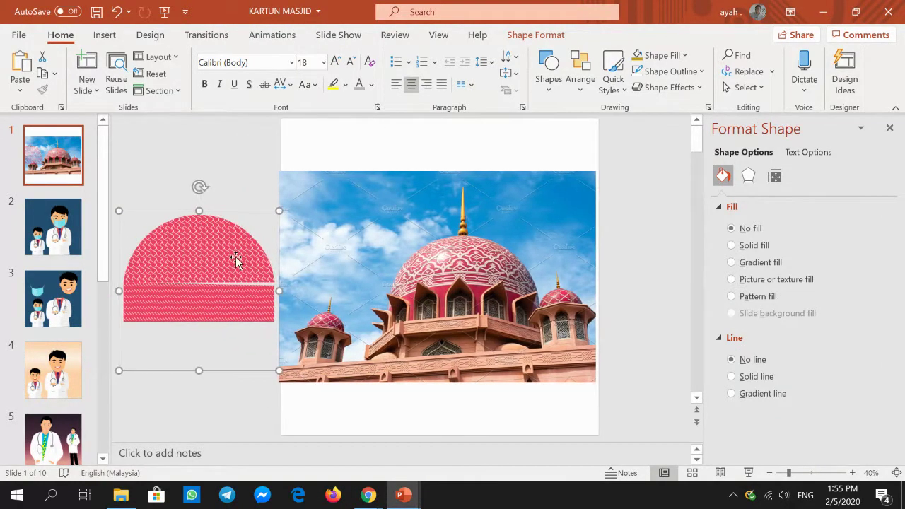
drag(236, 260, 472, 277)
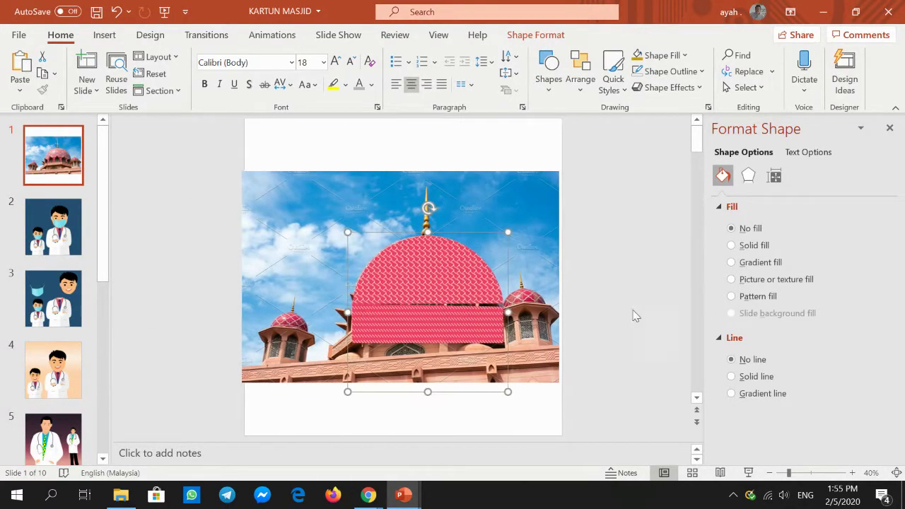
click(852, 472)
click(851, 472)
click(852, 472)
click(851, 472)
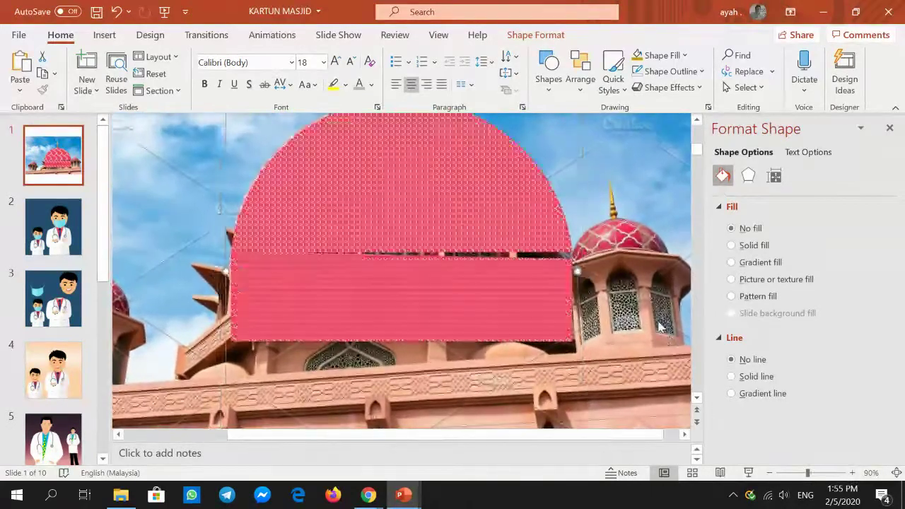
click(852, 472)
scroll(643, 302, up, 3)
scroll(625, 302, up, 2)
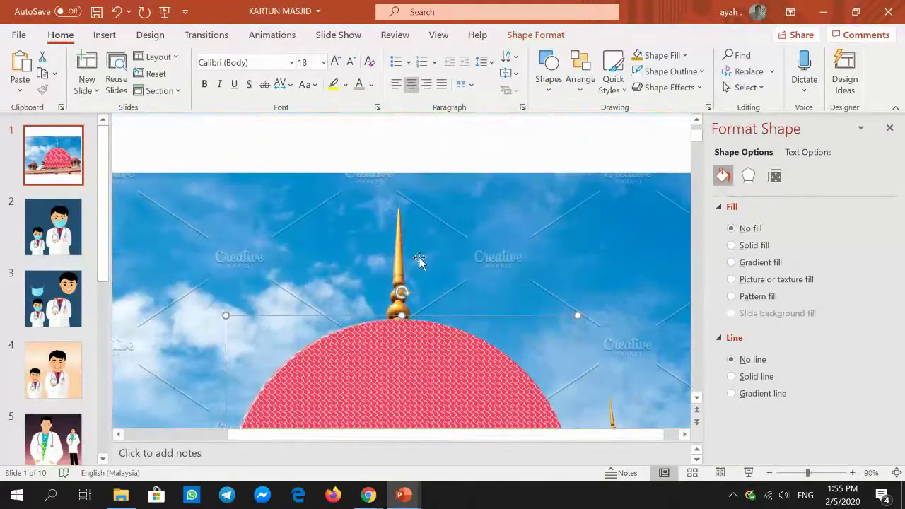
Draw a small oval circle near the spire's base
click(105, 35)
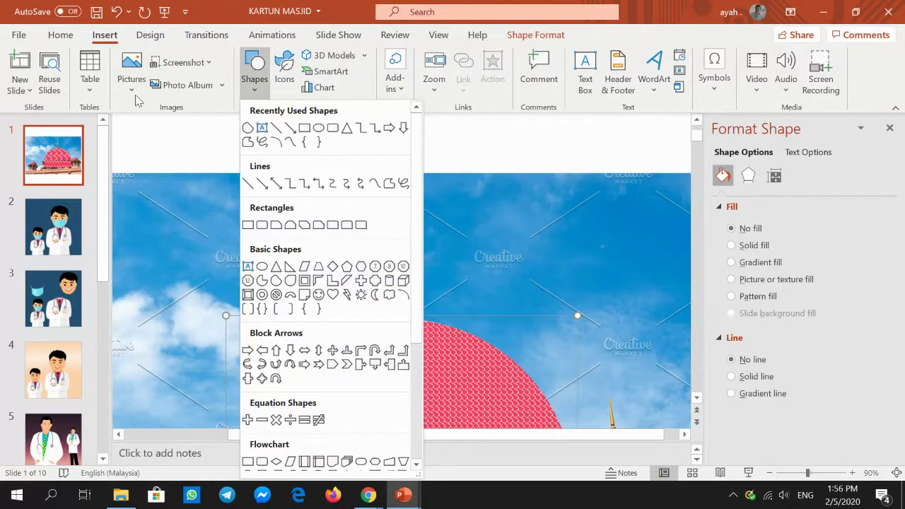
click(262, 266)
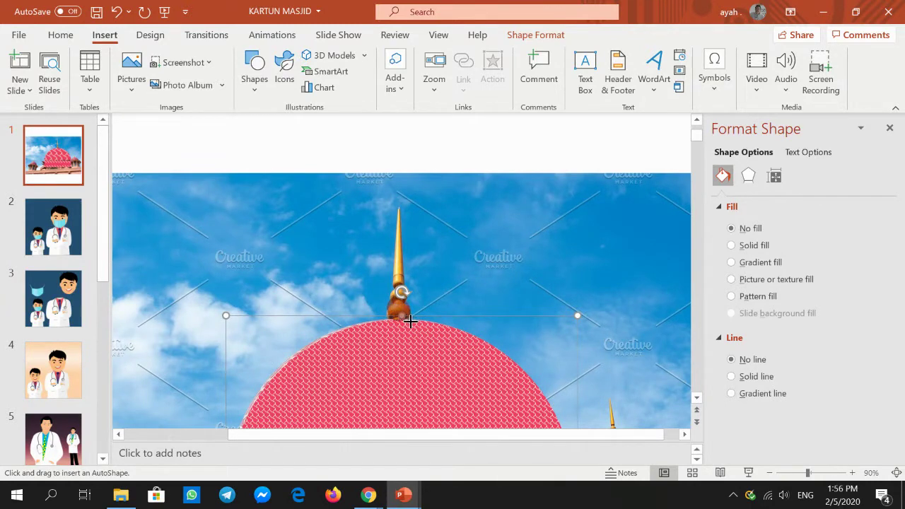
mouse_move(410, 322)
mouse_down()
mouse_move(386, 292)
mouse_move(481, 295)
mouse_up()
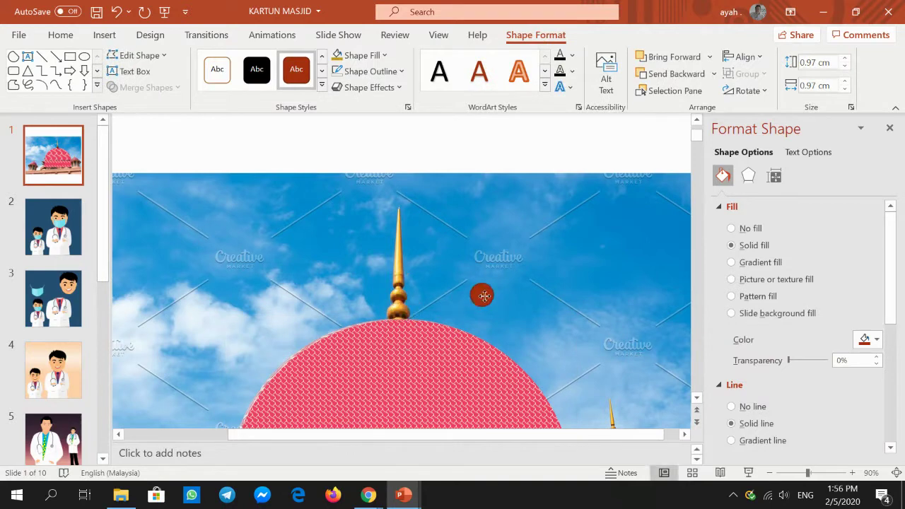
Colour the circle's fill and outline with gold sampled from the spire
click(380, 55)
click(377, 292)
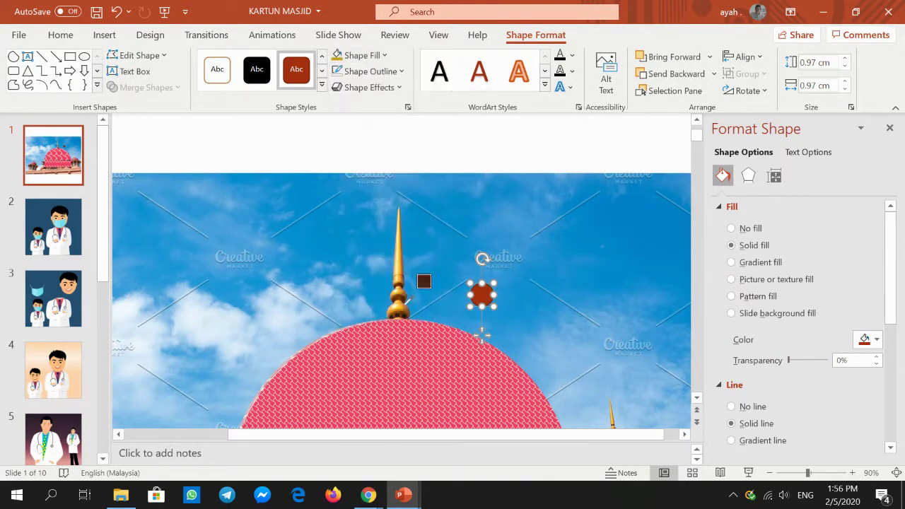
click(400, 305)
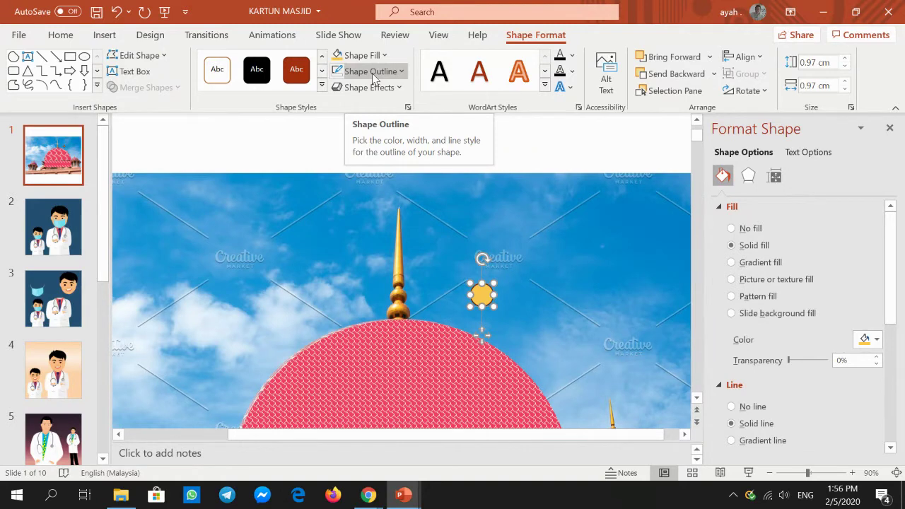
click(373, 73)
click(380, 311)
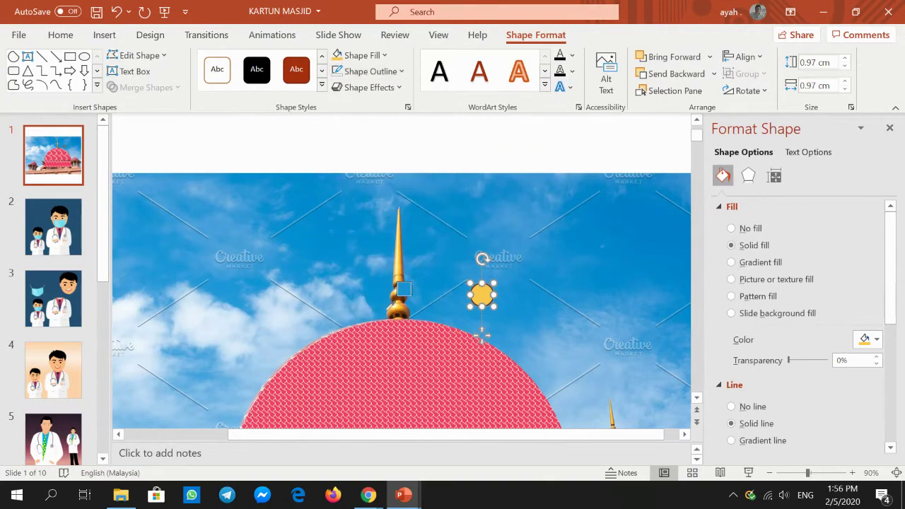
click(409, 300)
Move the gold circle onto the spire just above the dome
click(636, 274)
click(471, 303)
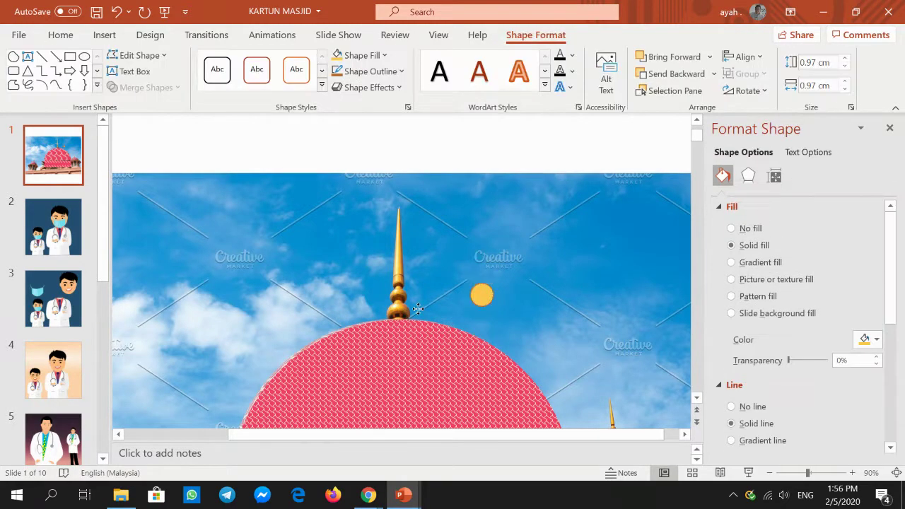
drag(470, 302, 398, 309)
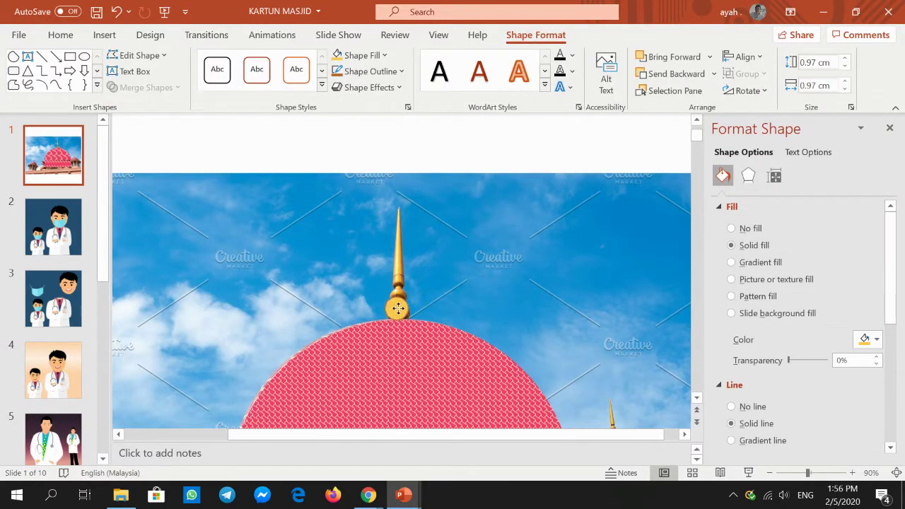
Copy and paste the gold ball, placing the copy above the original
right_click(396, 346)
click(432, 100)
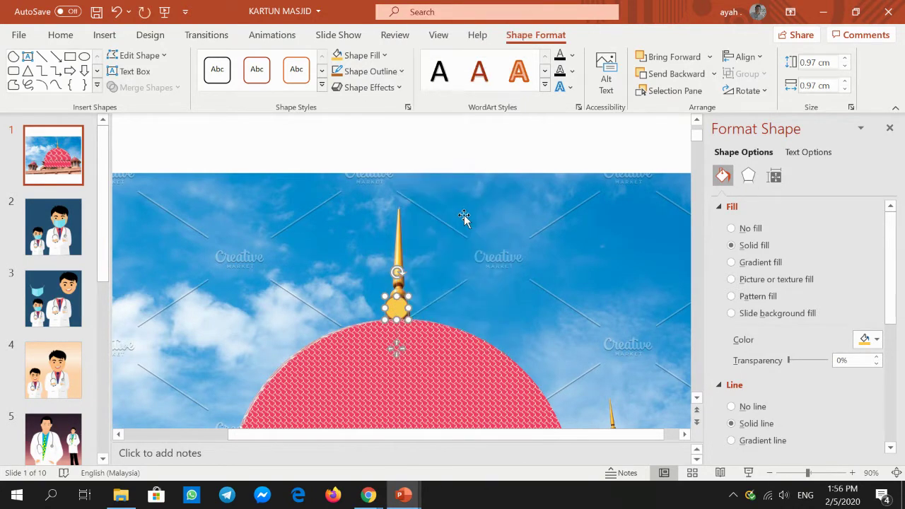
click(463, 215)
right_click(463, 213)
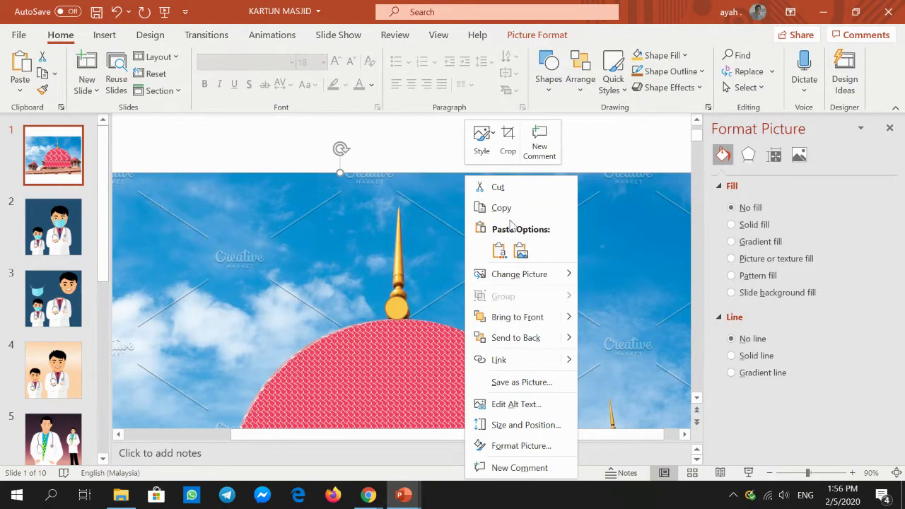
click(499, 252)
drag(405, 325, 395, 284)
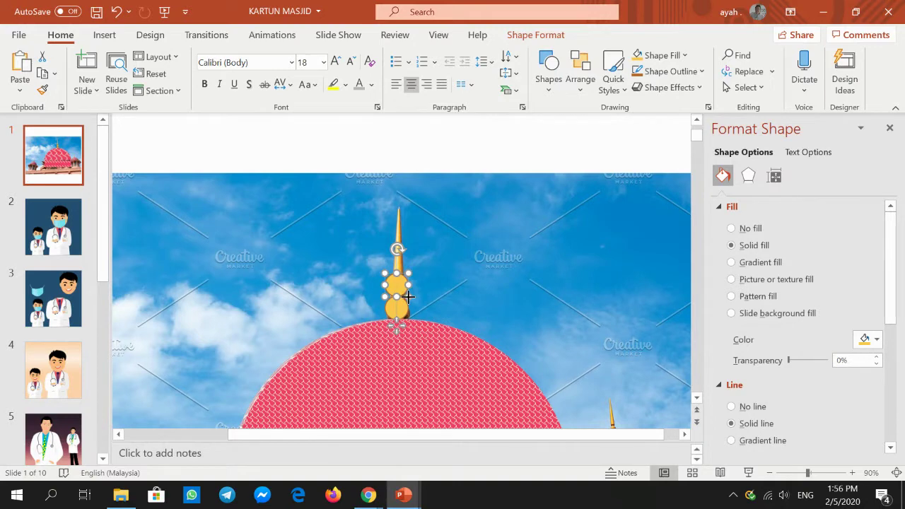
Resize the upper gold ball into a smaller circle, undoing an accidental stretch
drag(407, 297, 401, 289)
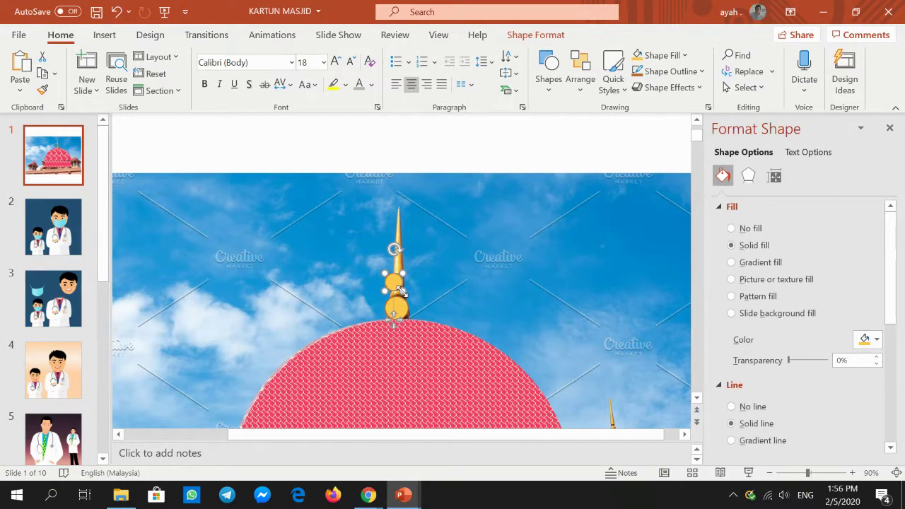
drag(402, 291, 500, 312)
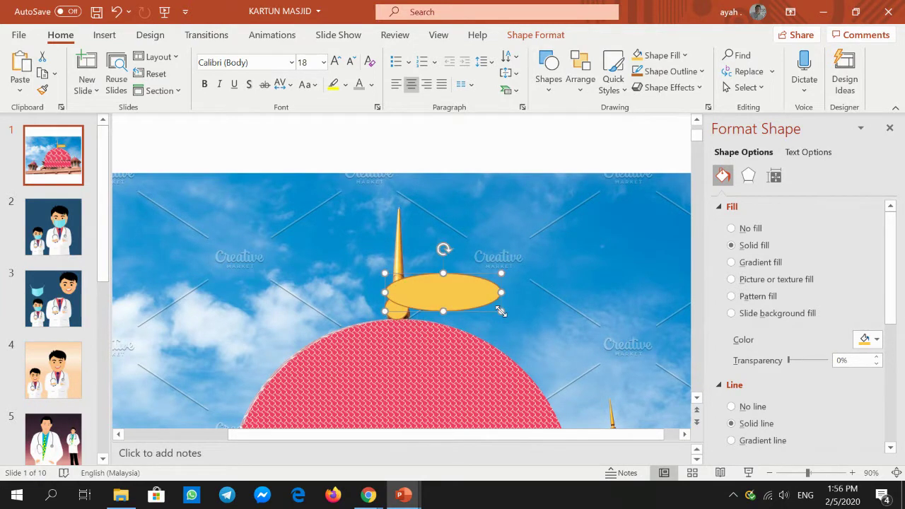
key(ctrl+z)
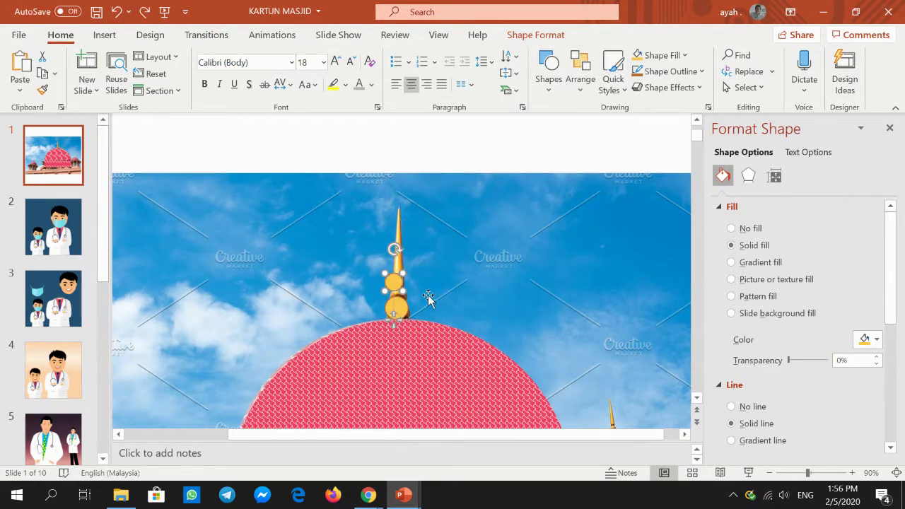
mouse_move(404, 293)
mouse_down()
mouse_move(591, 306)
mouse_move(466, 289)
mouse_move(489, 316)
mouse_move(396, 286)
mouse_up()
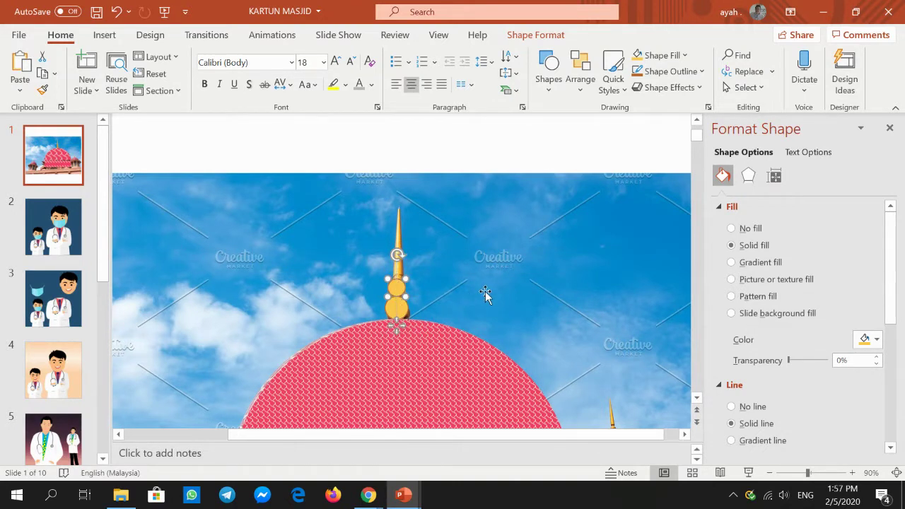
Deselect the balls and bring up the Insert Shapes gallery
click(485, 291)
click(104, 35)
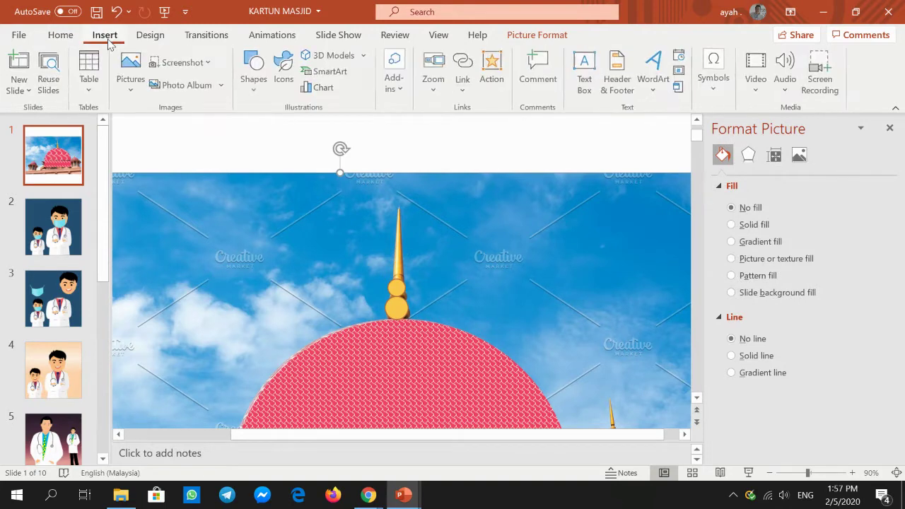
click(256, 79)
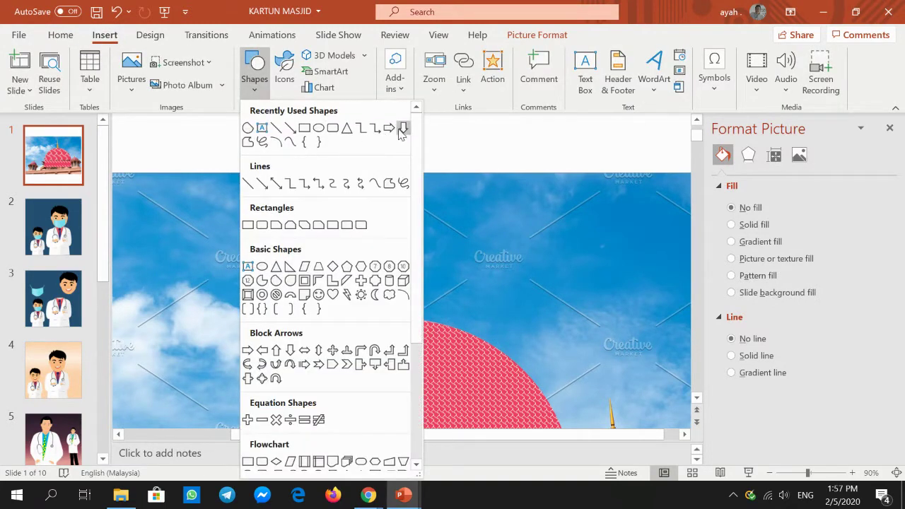
Draw a tall thin isosceles-triangle spire about 4.59 cm high and nudge it right
click(275, 267)
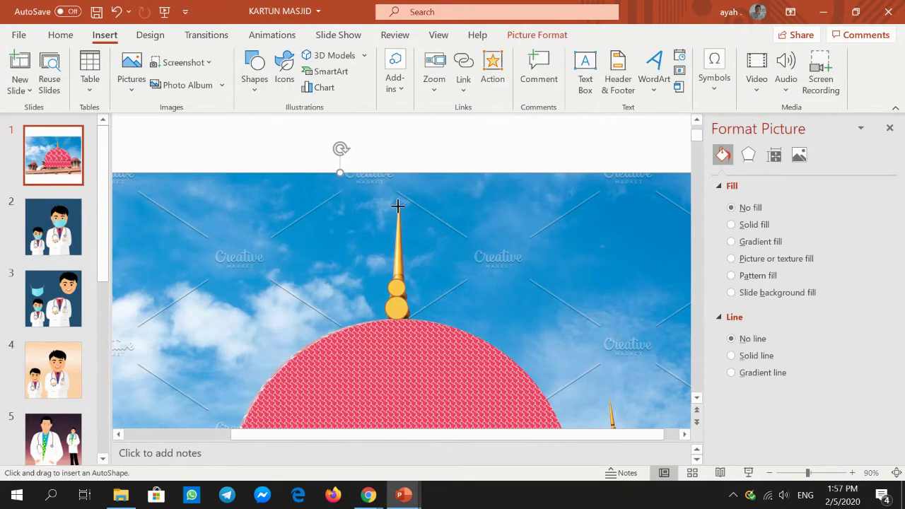
mouse_move(397, 205)
mouse_down()
mouse_move(405, 325)
mouse_move(408, 316)
mouse_up()
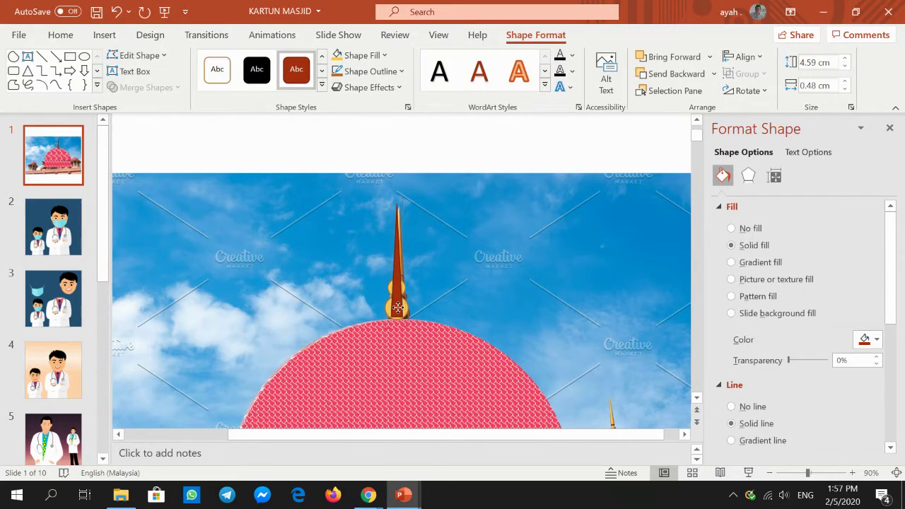
click(397, 307)
key(Right)
key(Right)
key(Right)
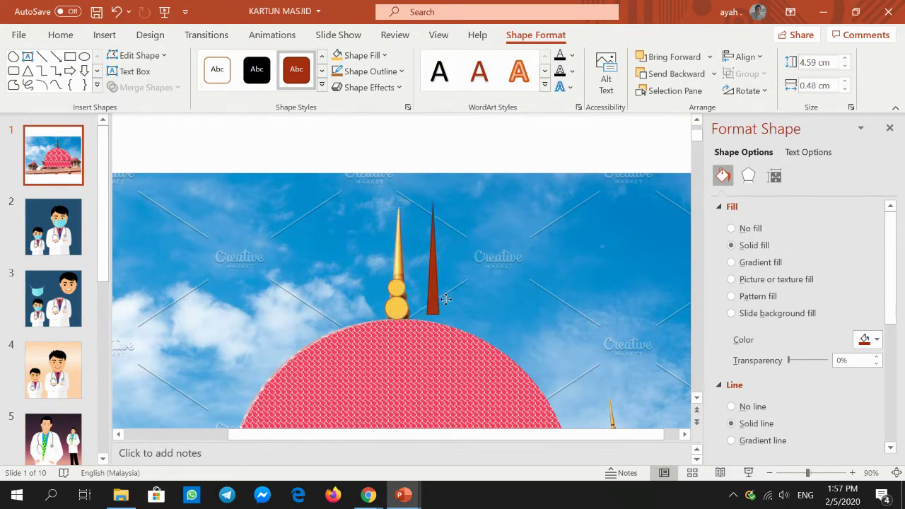
key(Right)
key(Right)
key(Right)
click(397, 307)
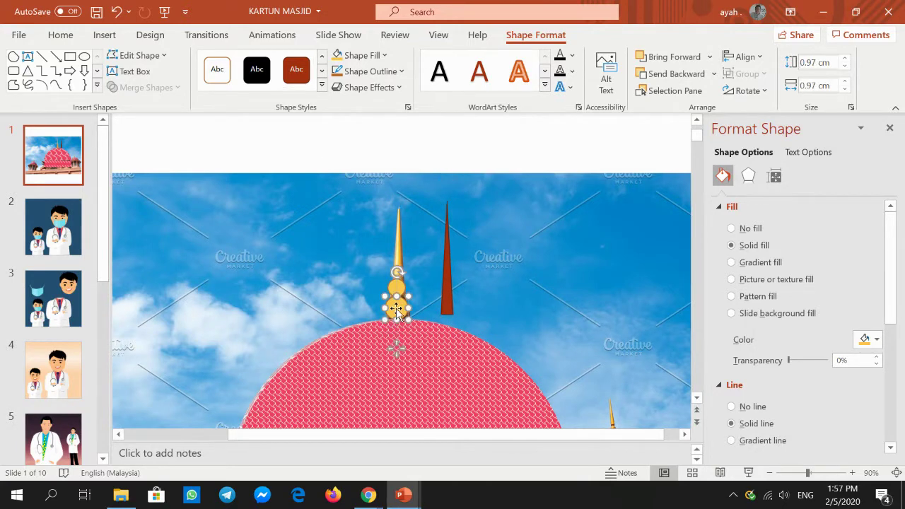
click(68, 41)
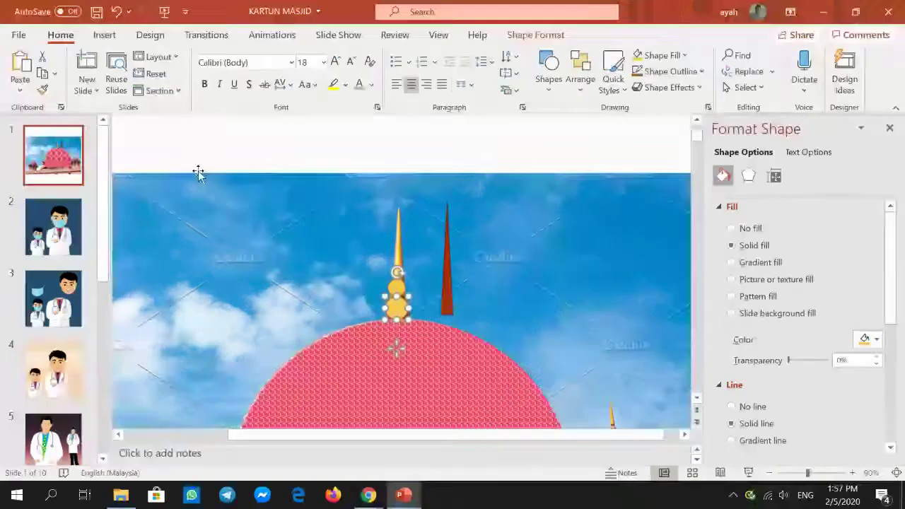
Paint the triangle spire gold from the ball and drag it to the slide's right edge
click(42, 90)
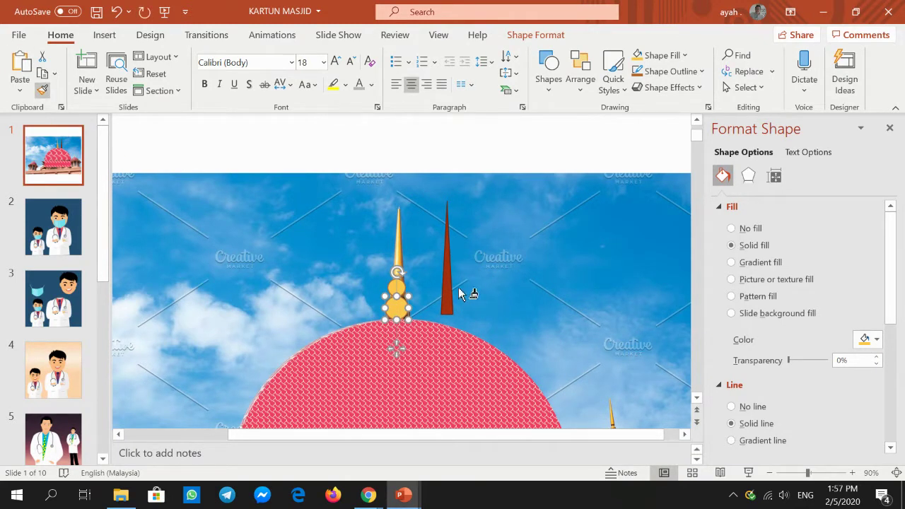
click(449, 294)
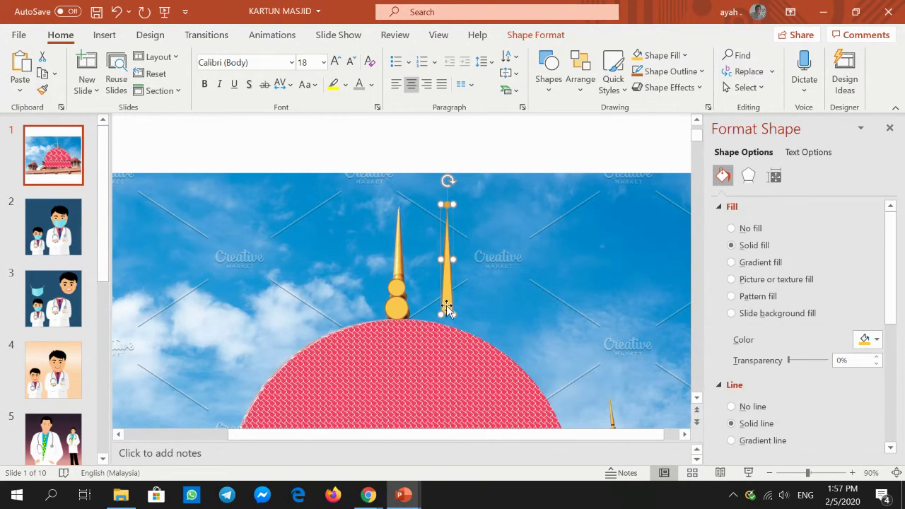
drag(447, 304, 398, 305)
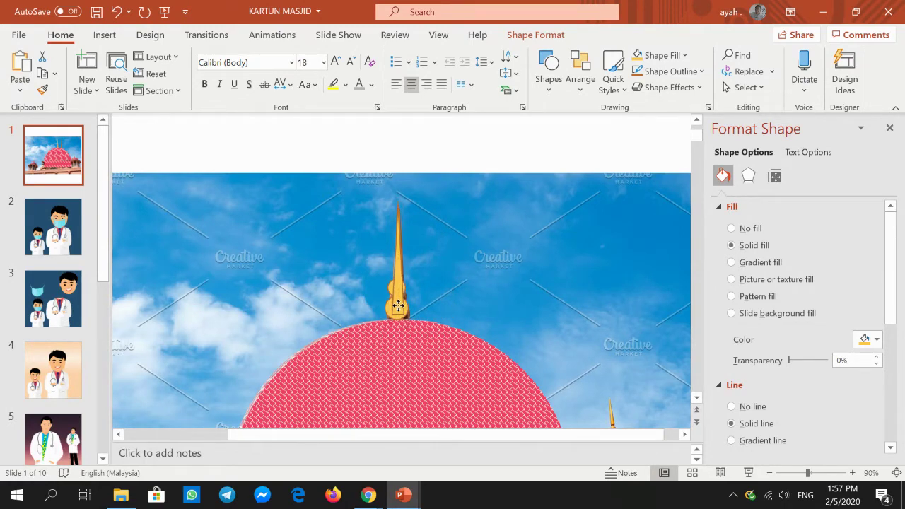
drag(398, 305, 487, 306)
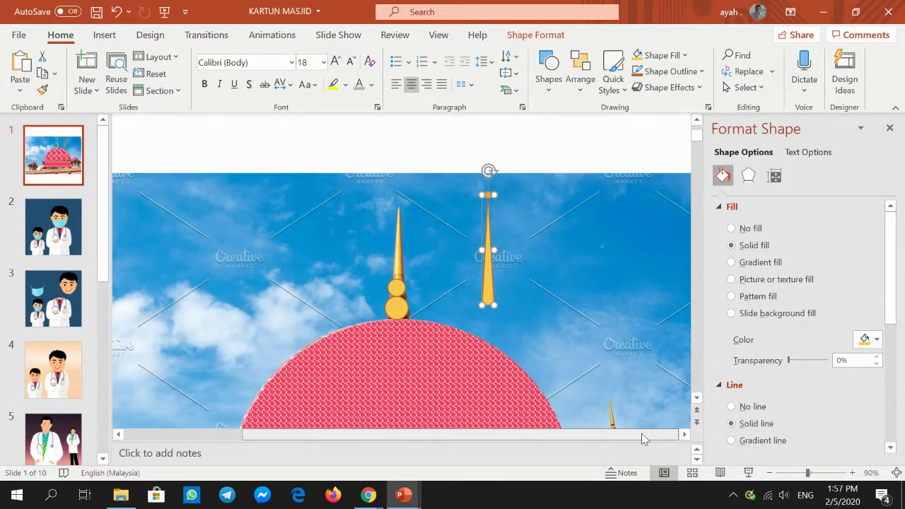
drag(505, 437, 656, 433)
drag(470, 290, 689, 297)
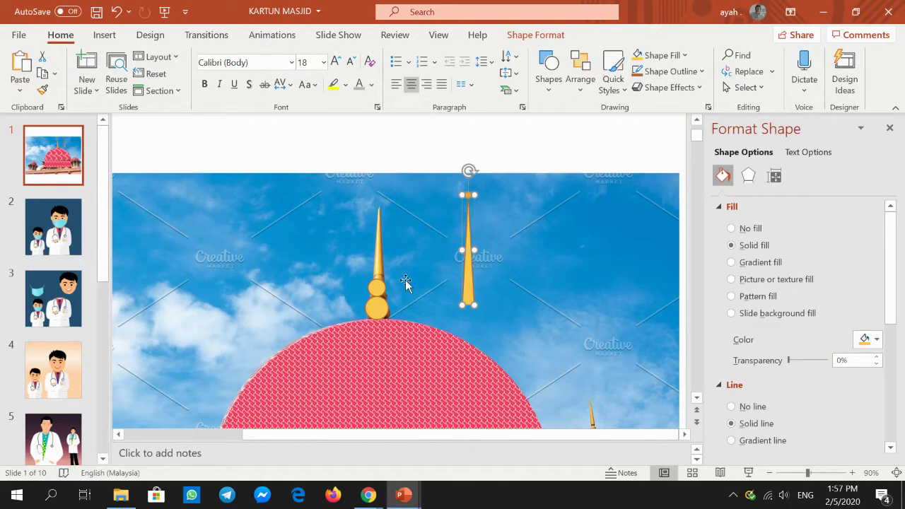
drag(467, 281, 684, 281)
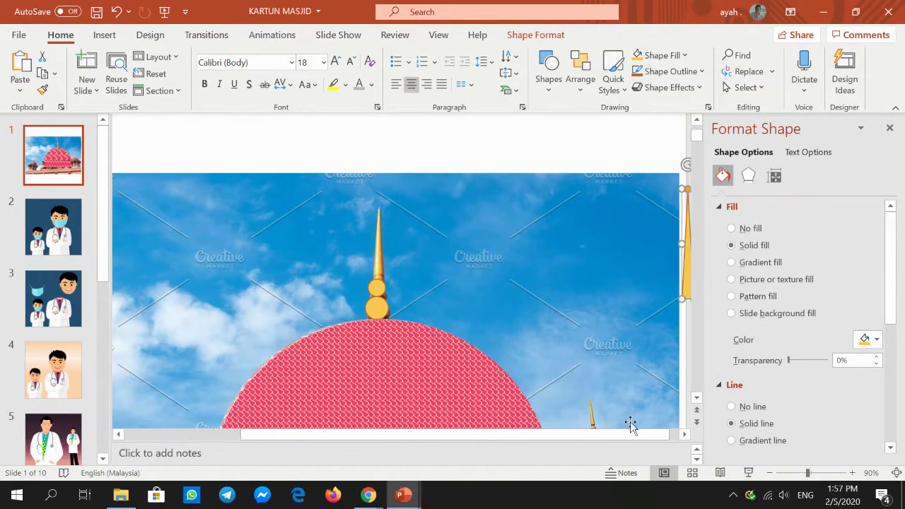
drag(632, 434, 639, 434)
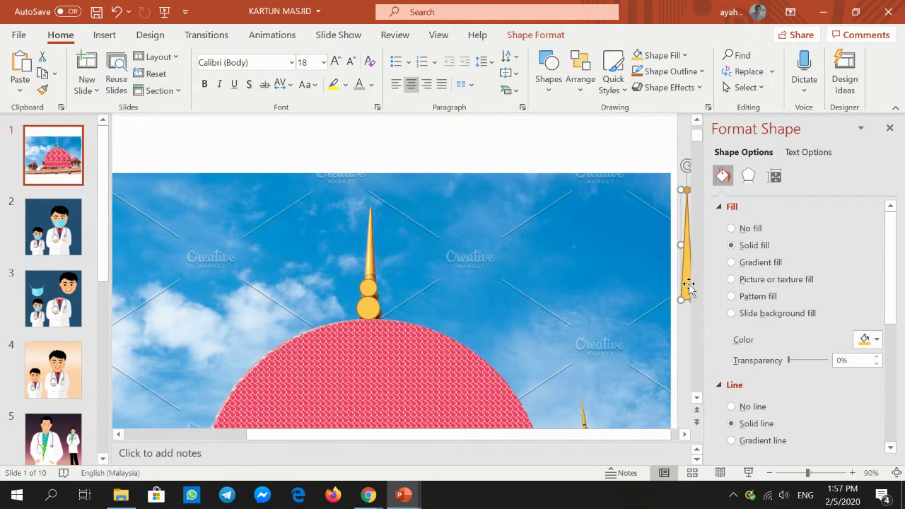
scroll(664, 368, right, 1)
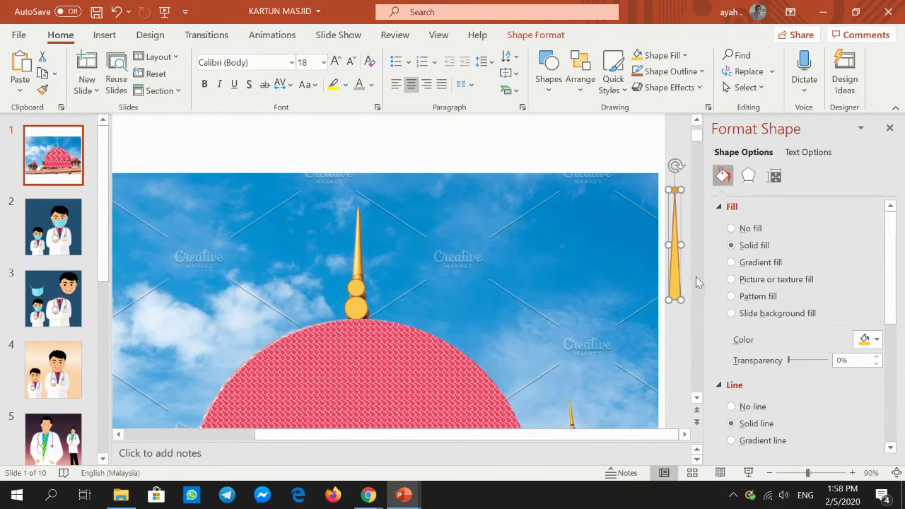
Shift the sky picture and spire left, zoom out, and drag the mosque photo off-slide
click(622, 268)
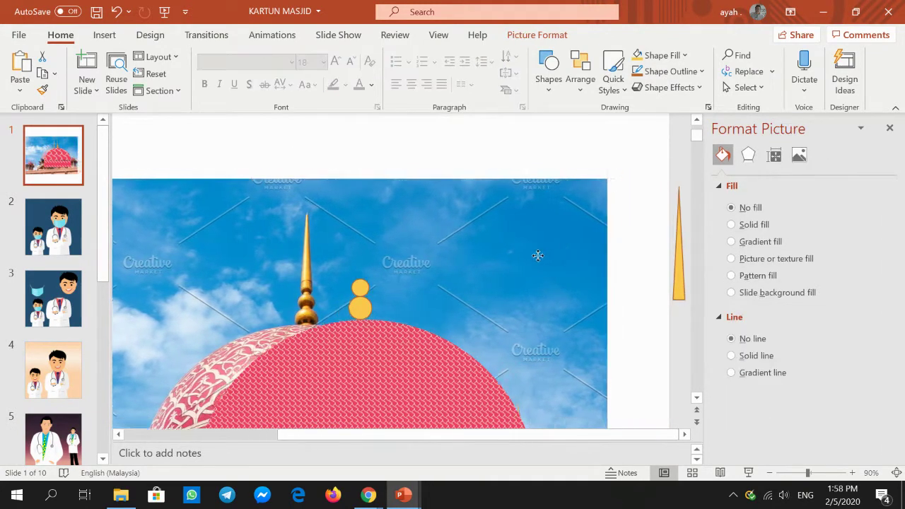
drag(537, 255, 357, 266)
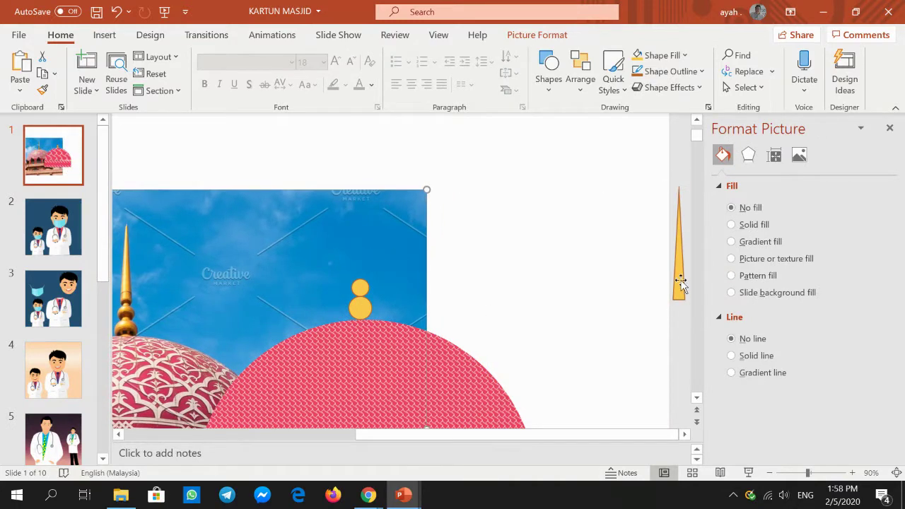
drag(679, 283, 503, 270)
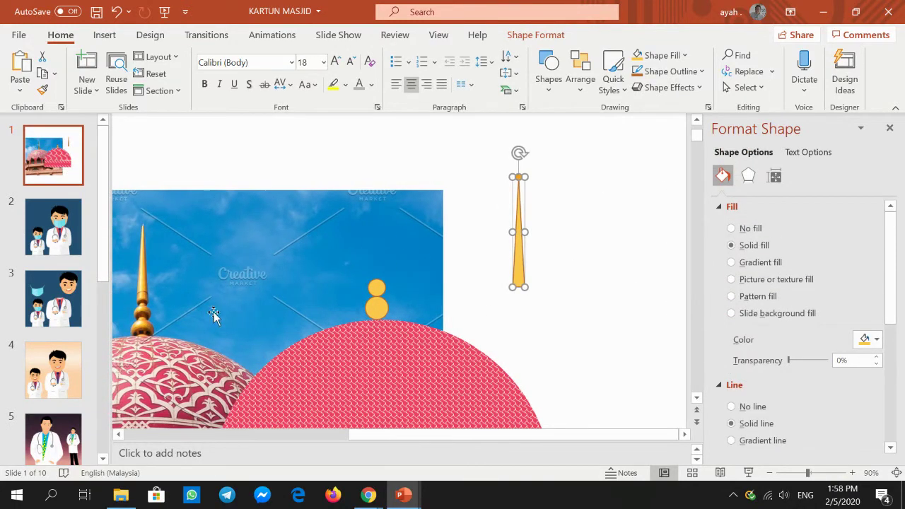
drag(359, 222, 195, 218)
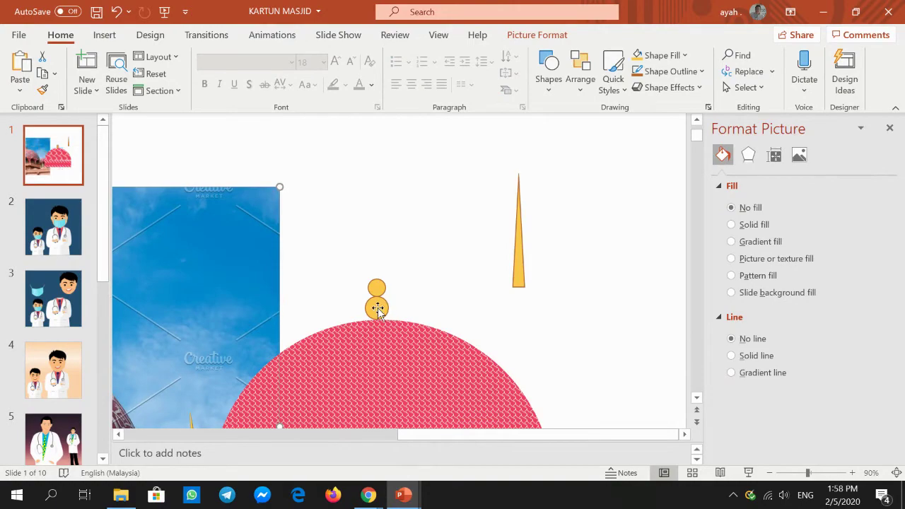
click(770, 472)
click(770, 473)
click(771, 473)
click(770, 473)
click(770, 473)
click(770, 473)
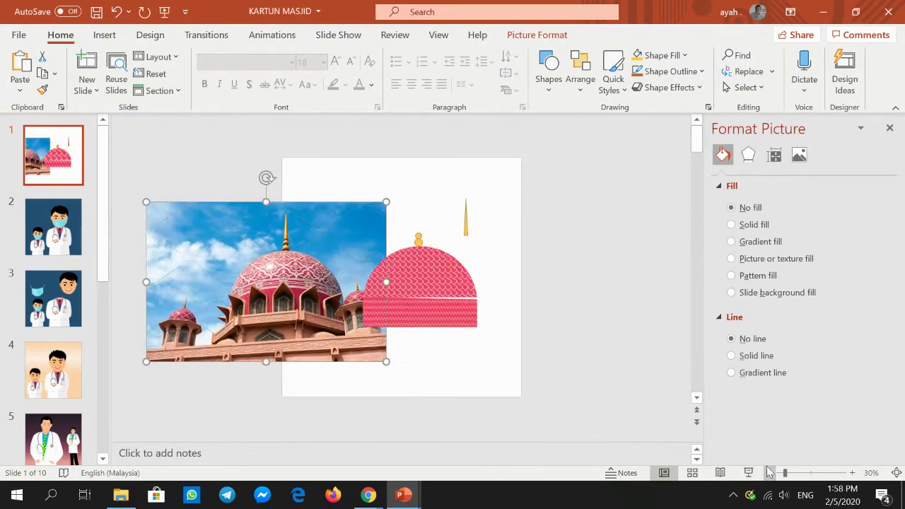
drag(353, 236, 225, 226)
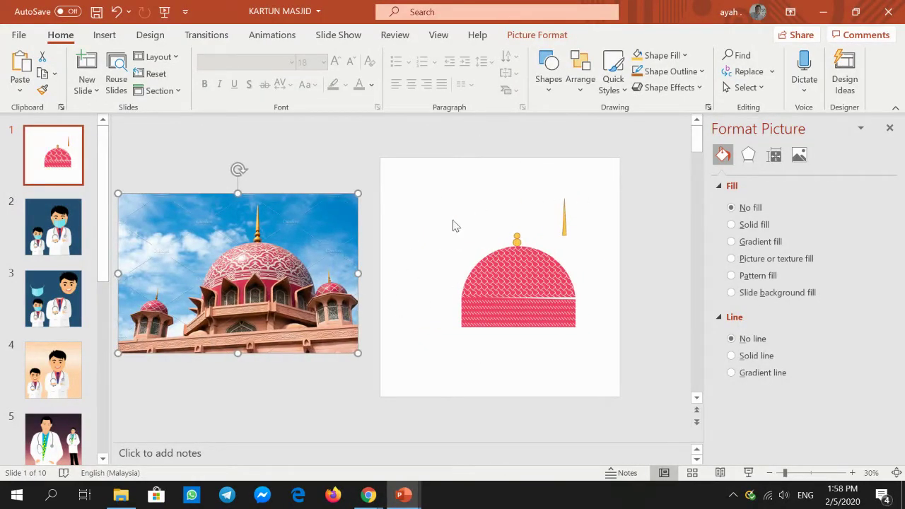
Centre the pink dome horizontally on the slide with Align Center
click(518, 314)
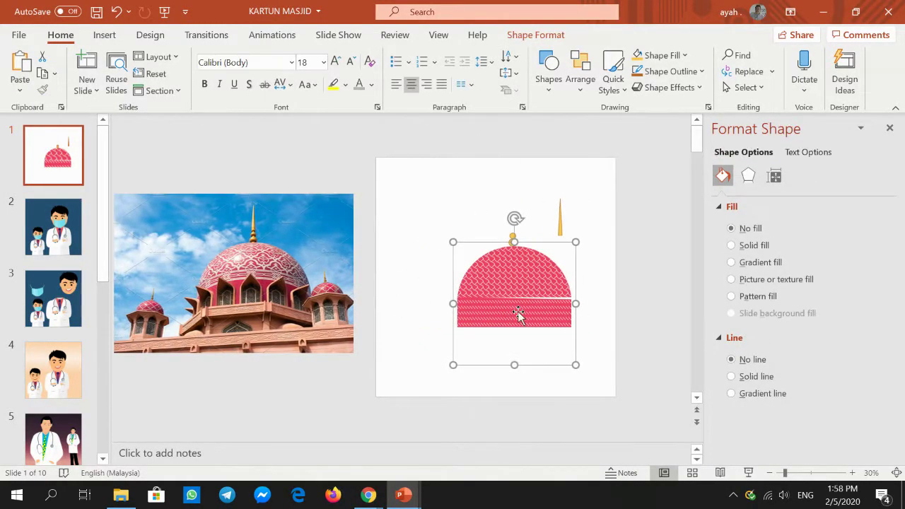
click(530, 35)
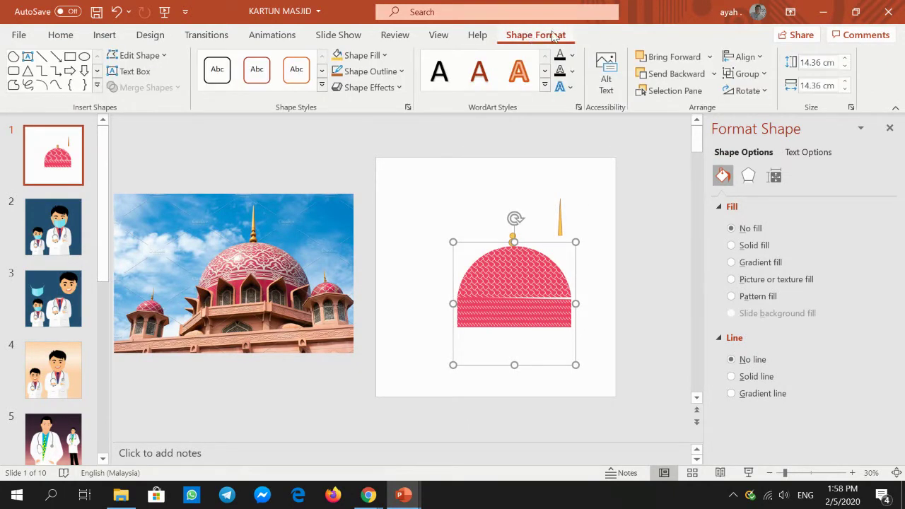
click(761, 59)
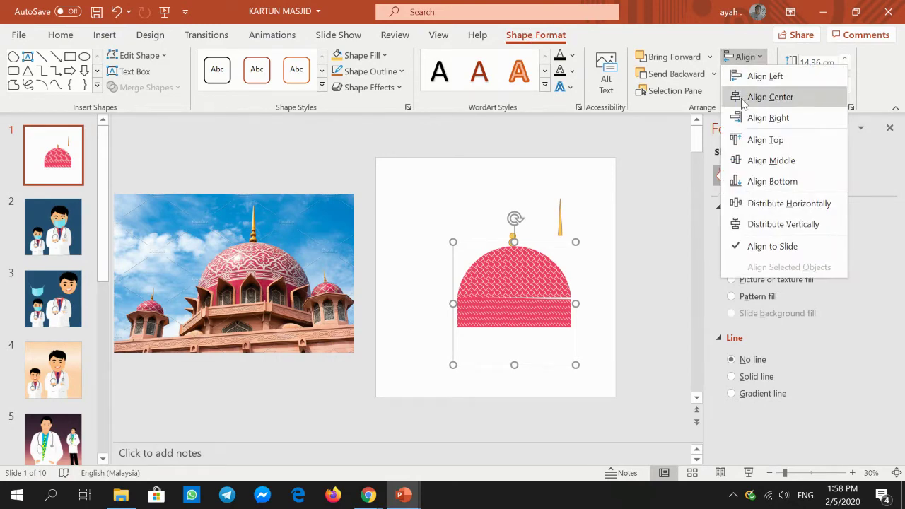
click(767, 96)
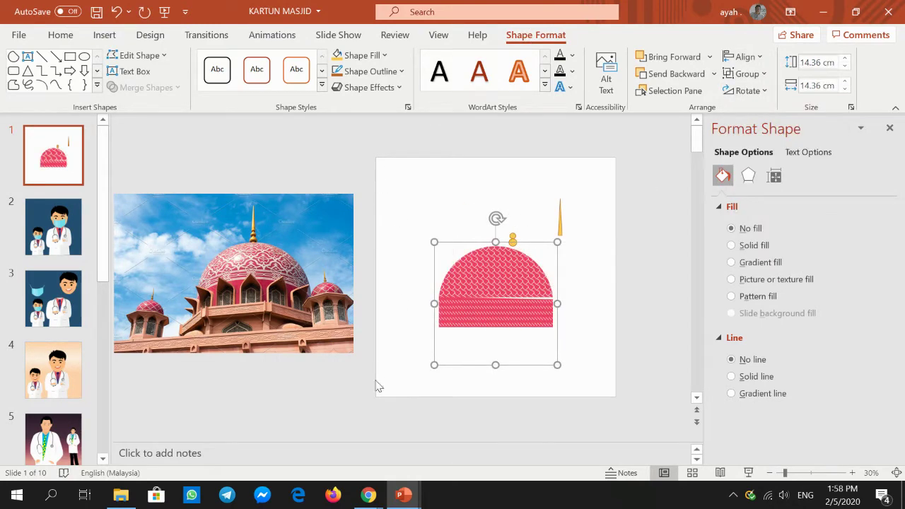
Shrink the upper gold ball from 0.97 to 0.73 cm and centre it above the dome
click(609, 320)
click(512, 241)
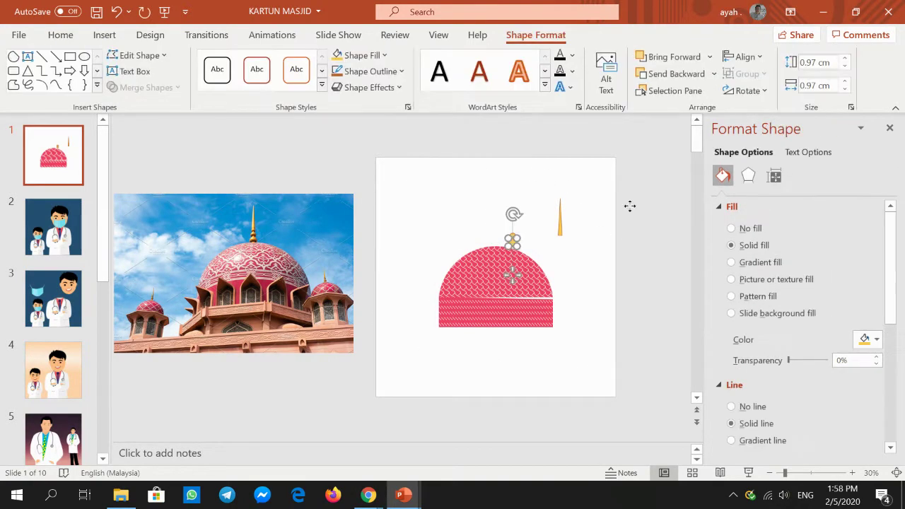
click(744, 57)
click(754, 96)
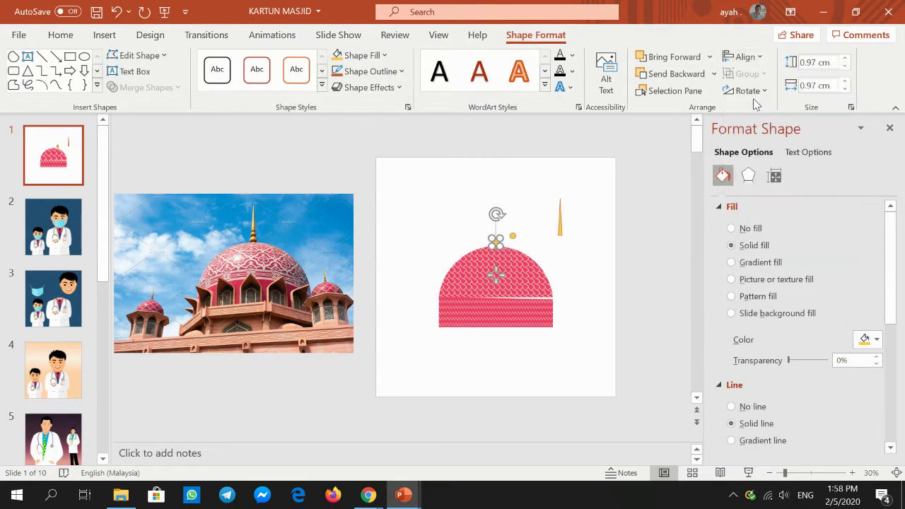
drag(512, 240, 513, 235)
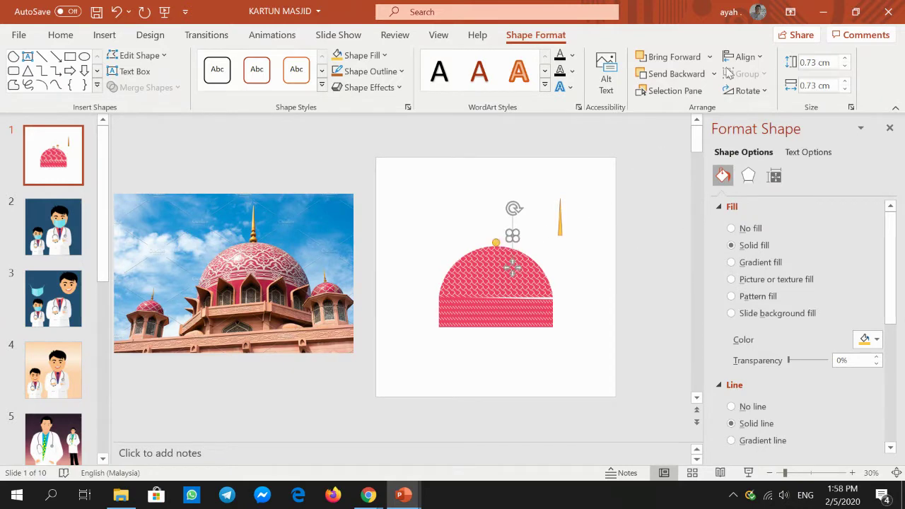
click(740, 58)
click(764, 96)
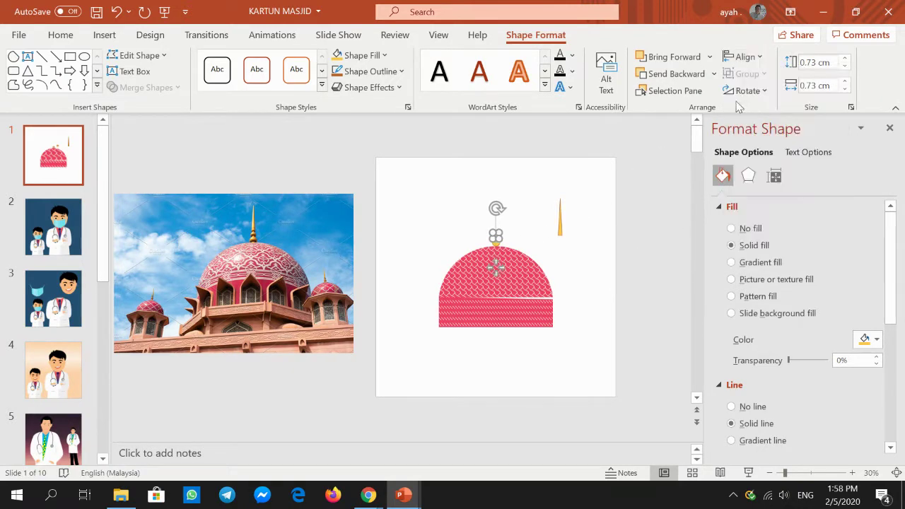
Align Center the thin gold spire above the dome
click(559, 225)
click(742, 58)
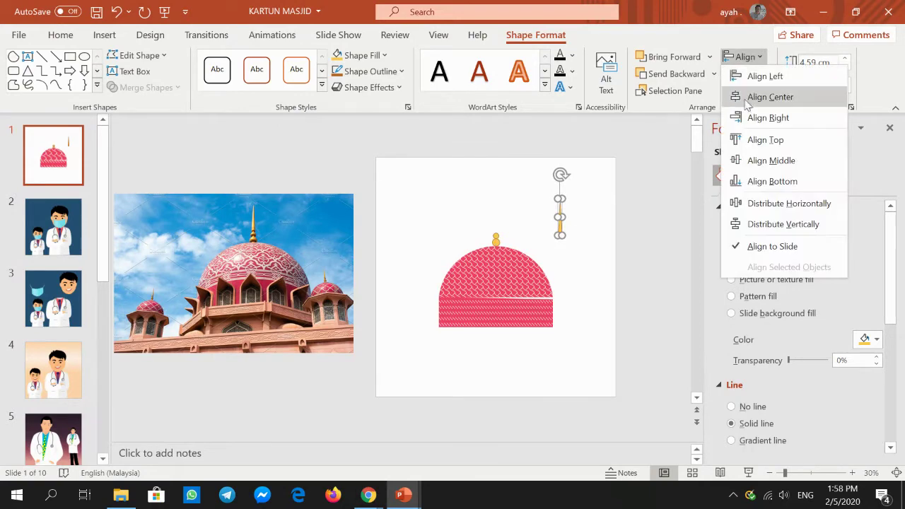
click(747, 102)
click(612, 219)
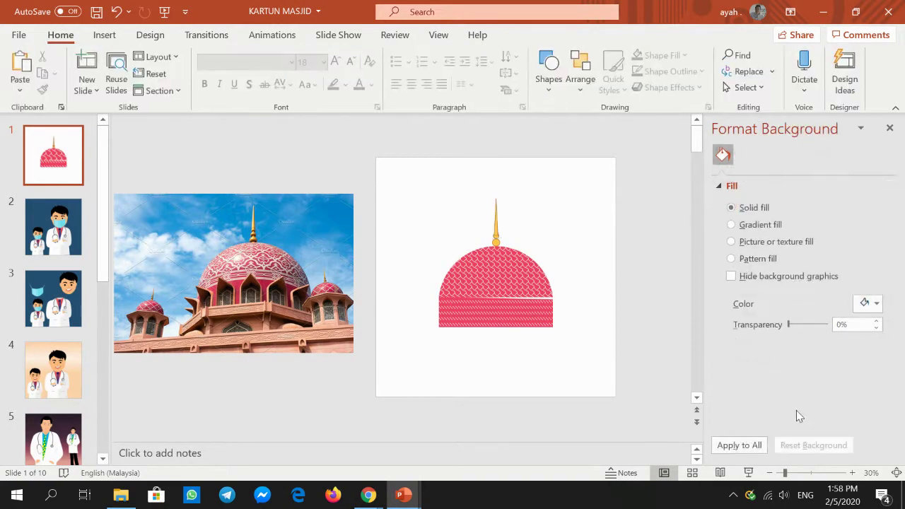
Zoom in to 80% on the dome and select the gold spire
click(852, 474)
click(852, 473)
click(852, 474)
click(853, 474)
click(852, 473)
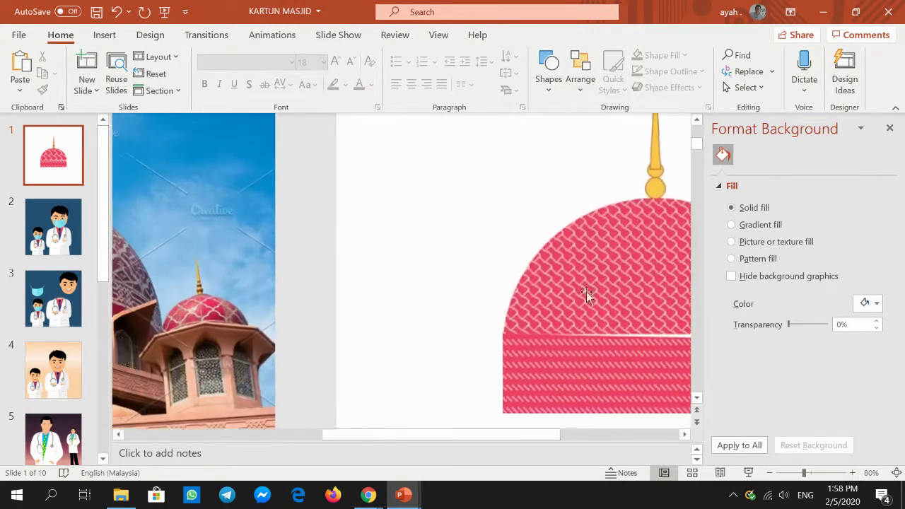
drag(497, 432, 619, 433)
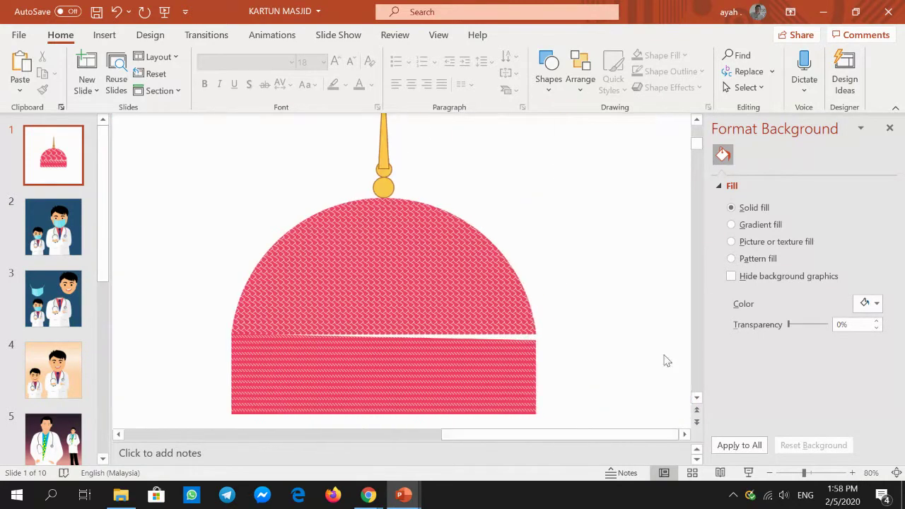
scroll(531, 237, up, 3)
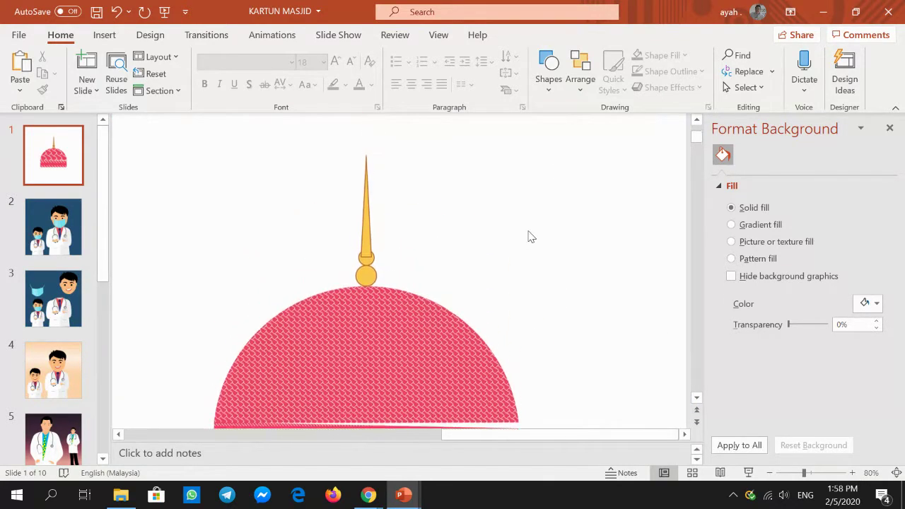
click(366, 238)
right_click(367, 240)
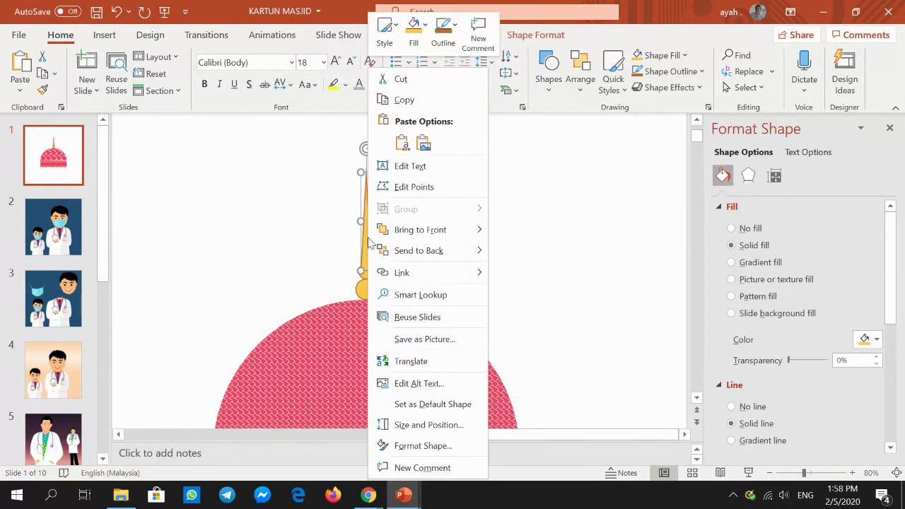
click(422, 251)
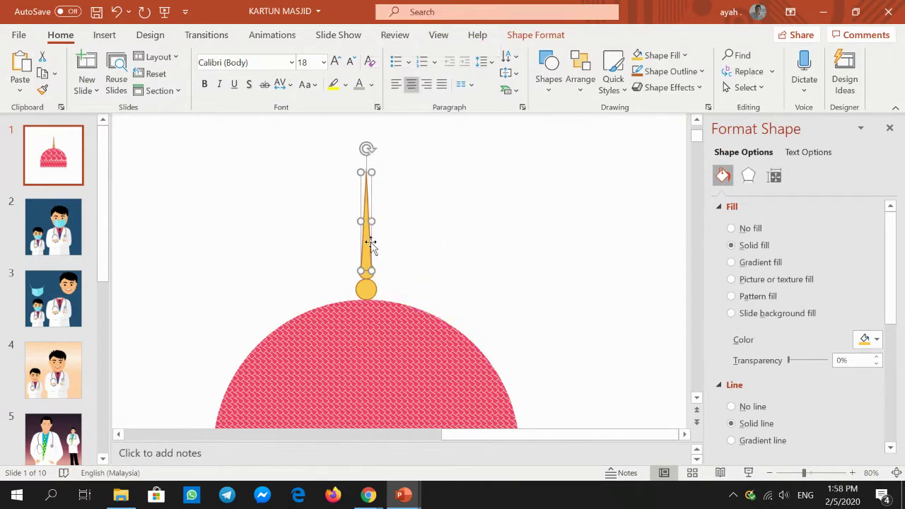
click(531, 37)
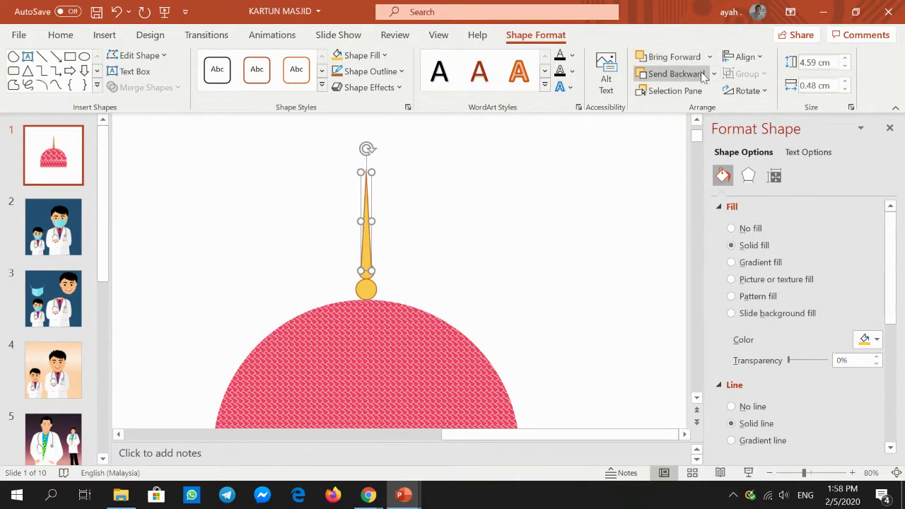
click(453, 252)
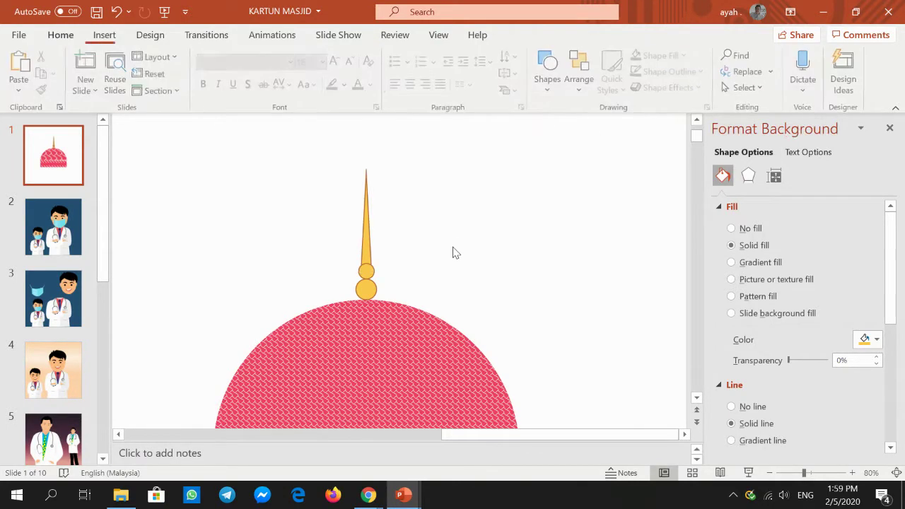
Move the gold spire down onto the gold balls
click(365, 249)
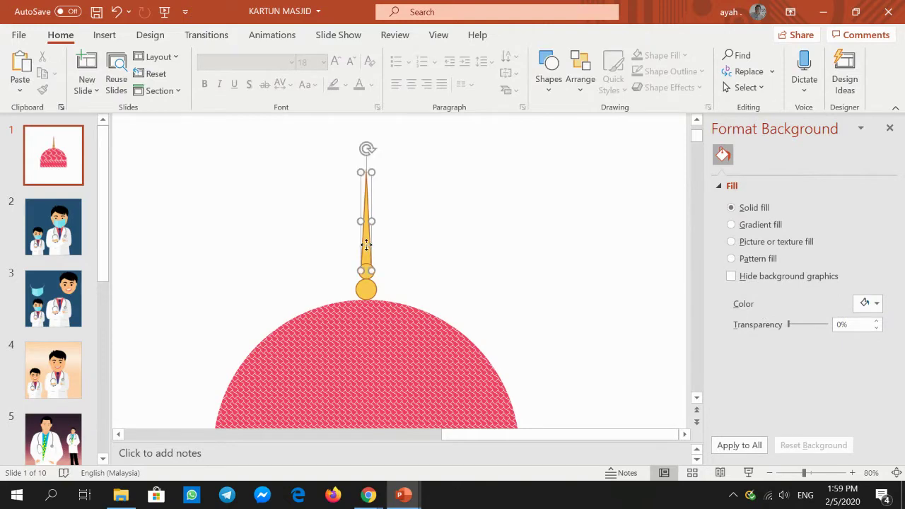
mouse_move(360, 270)
mouse_down()
mouse_move(358, 293)
mouse_move(374, 293)
mouse_up()
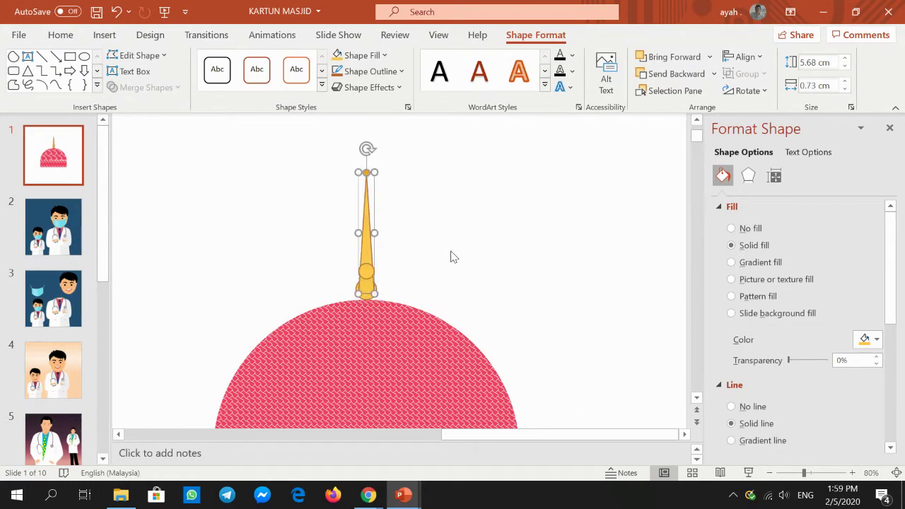
click(450, 256)
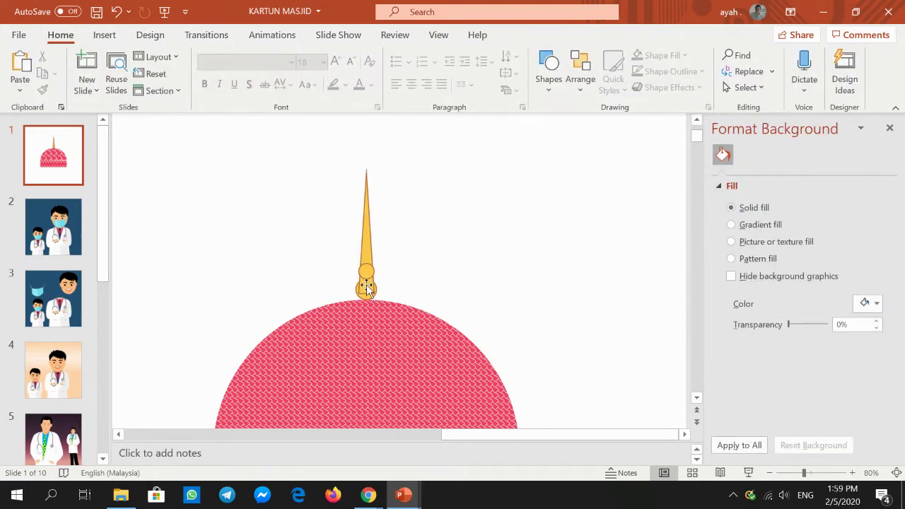
click(365, 229)
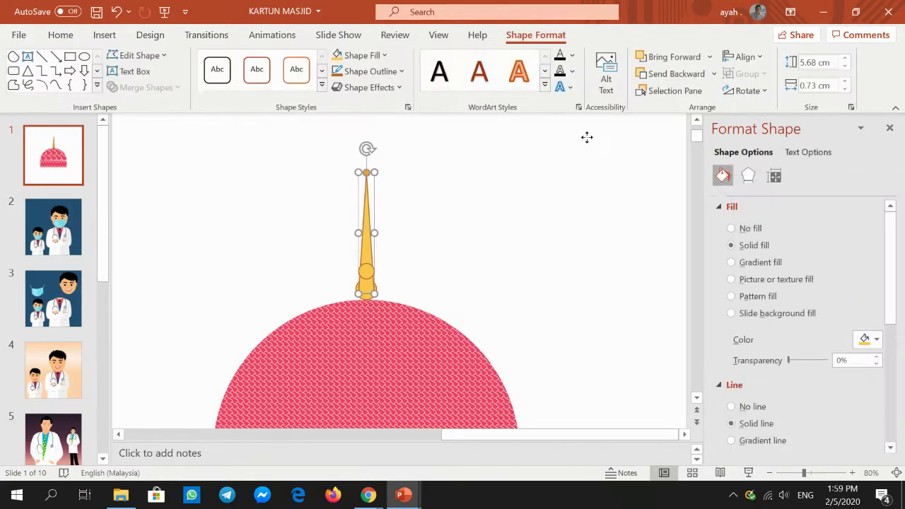
click(584, 265)
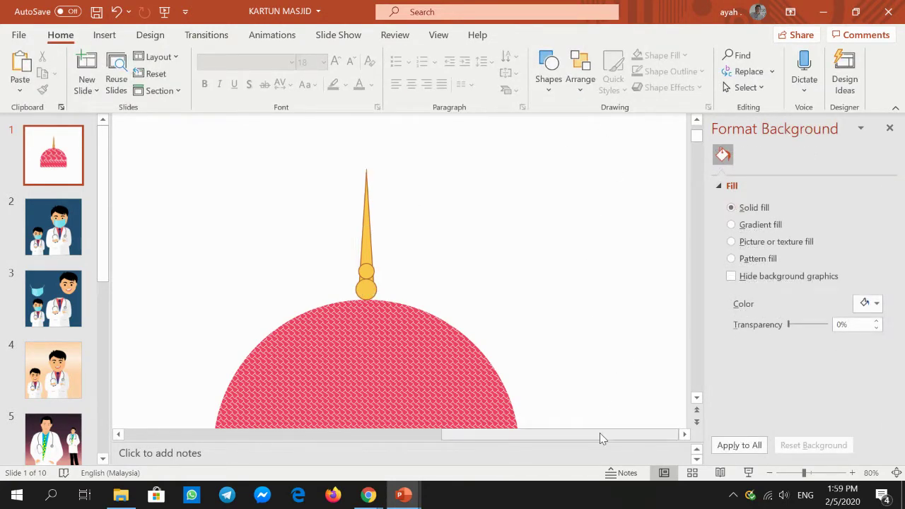
drag(600, 433, 496, 435)
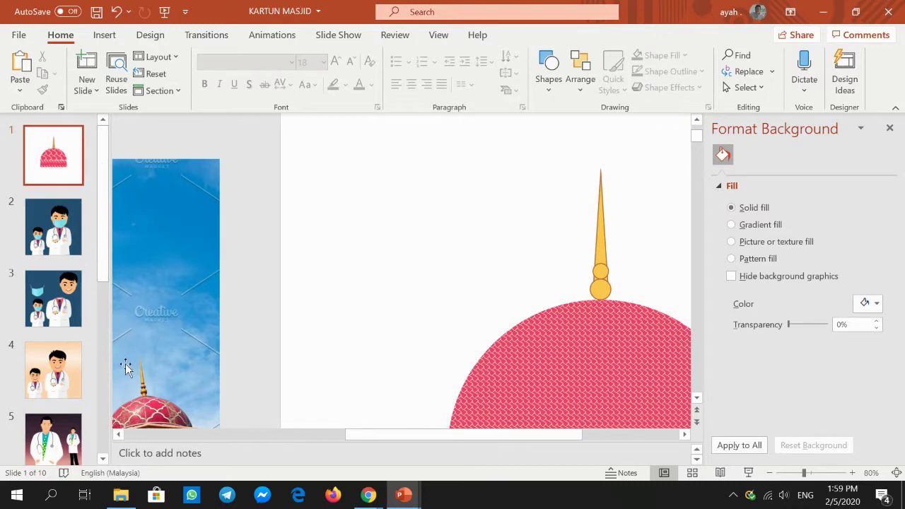
Enlarge the reference mosque photo and move the spire back up above the balls
click(145, 400)
drag(272, 345, 335, 332)
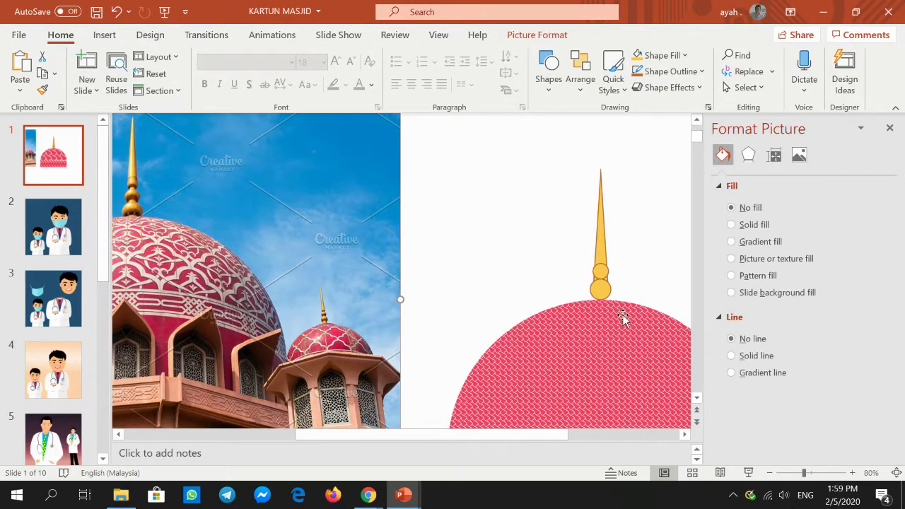
click(599, 237)
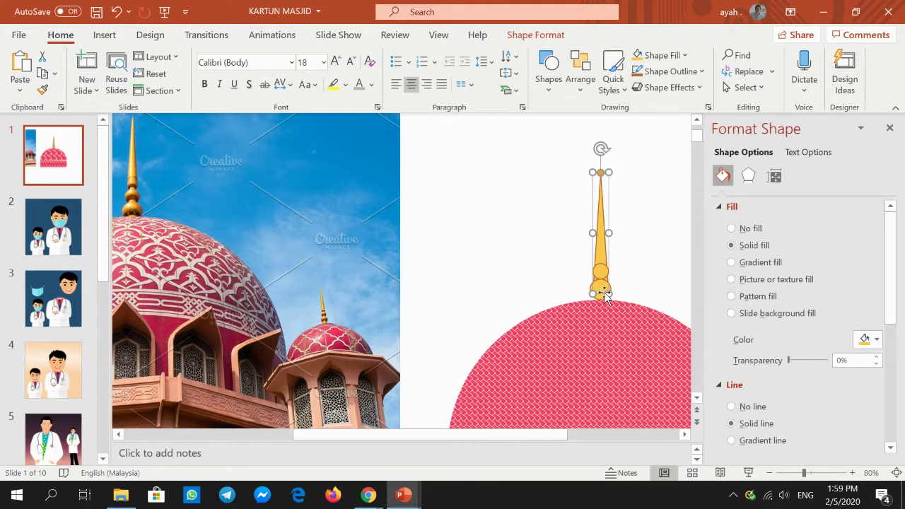
drag(607, 294, 607, 273)
click(651, 263)
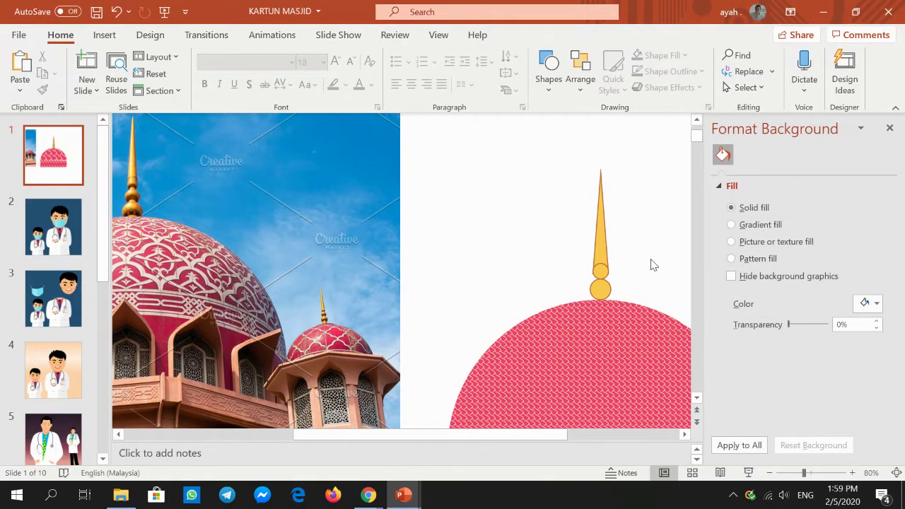
Zoom out to 60% and multi-select the spire piece, its gold ball and the spire tip
click(600, 249)
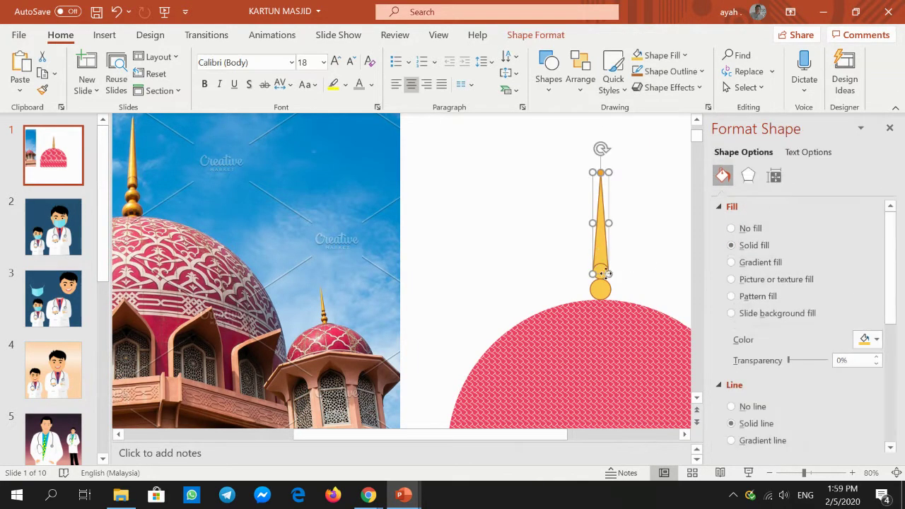
click(628, 266)
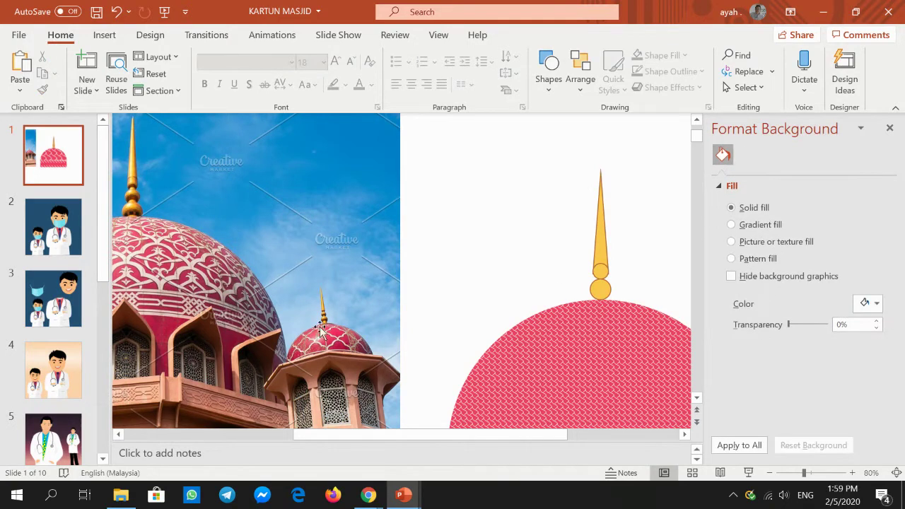
click(596, 263)
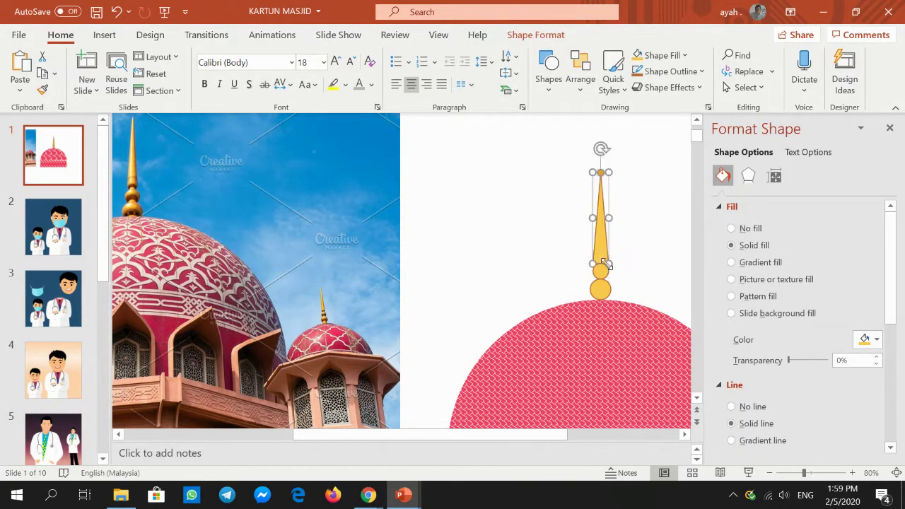
click(631, 260)
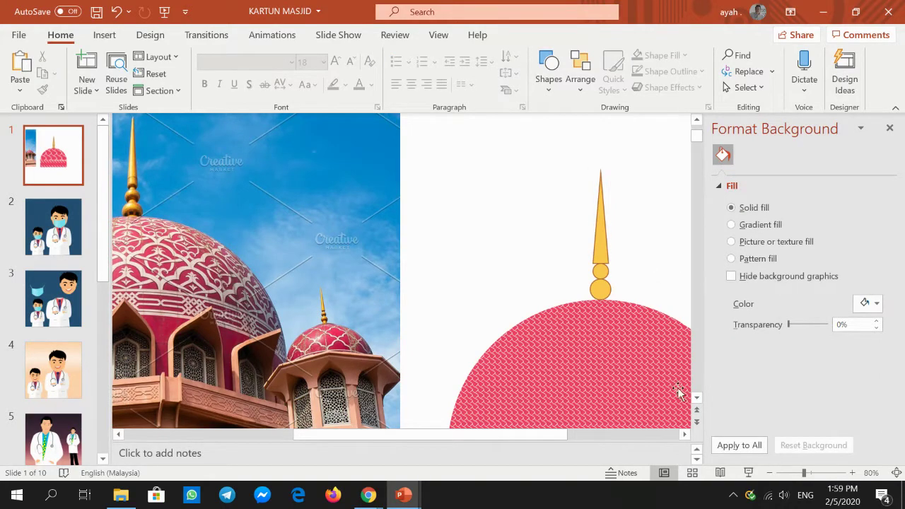
click(769, 473)
click(769, 472)
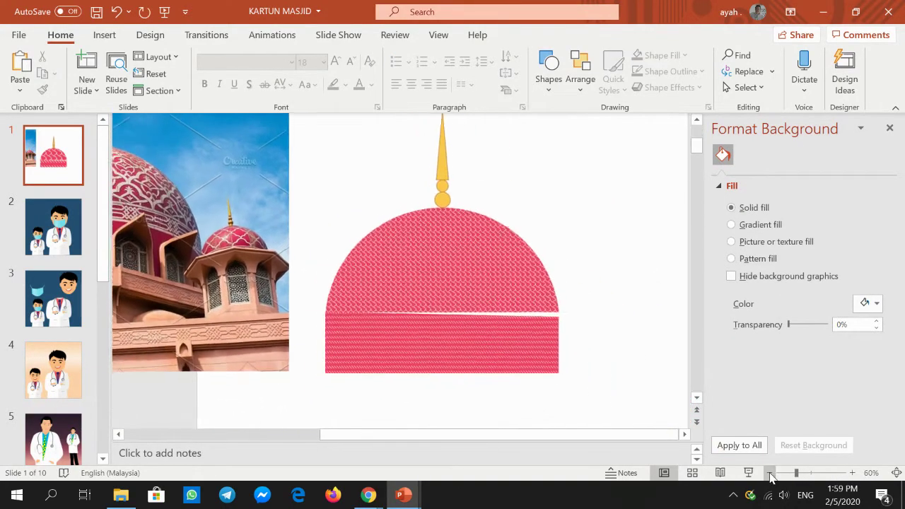
scroll(604, 316, up, 1)
scroll(528, 295, up, 1)
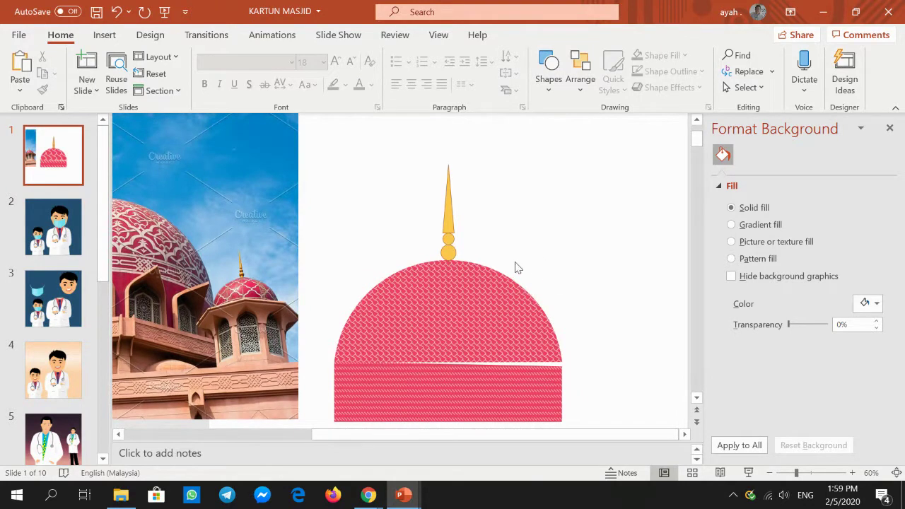
click(450, 256)
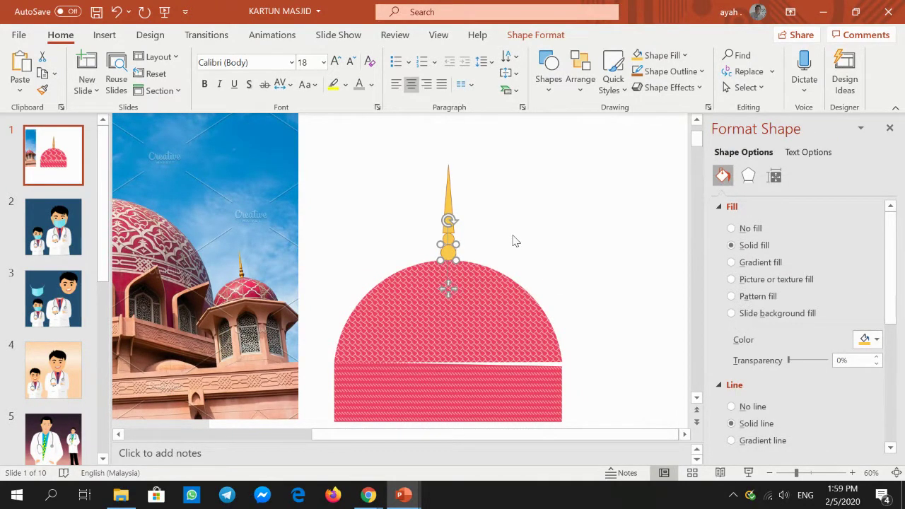
shift+click(451, 242)
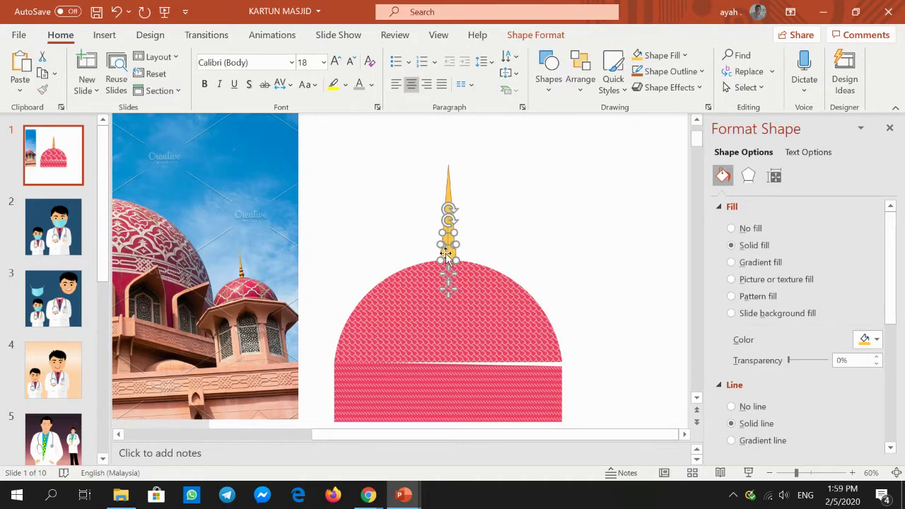
shift+click(447, 190)
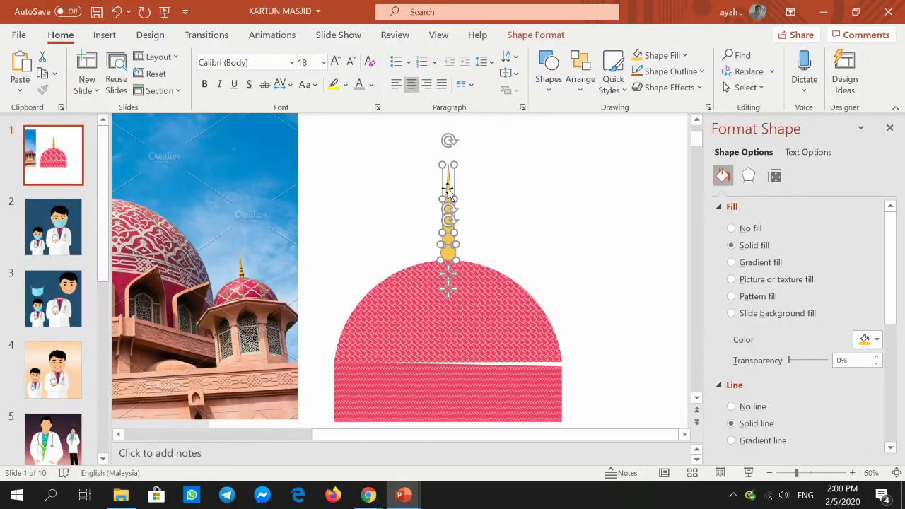
Group the selected spire pieces into one object
right_click(446, 188)
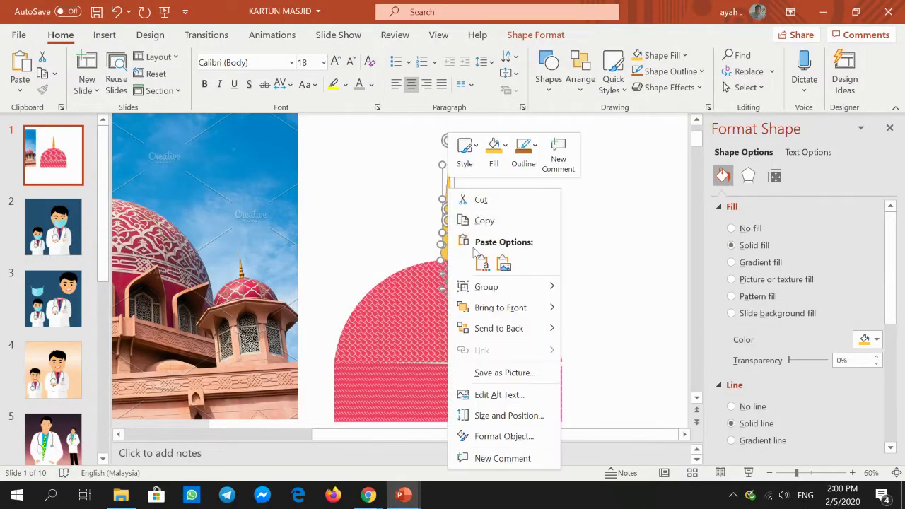
click(595, 291)
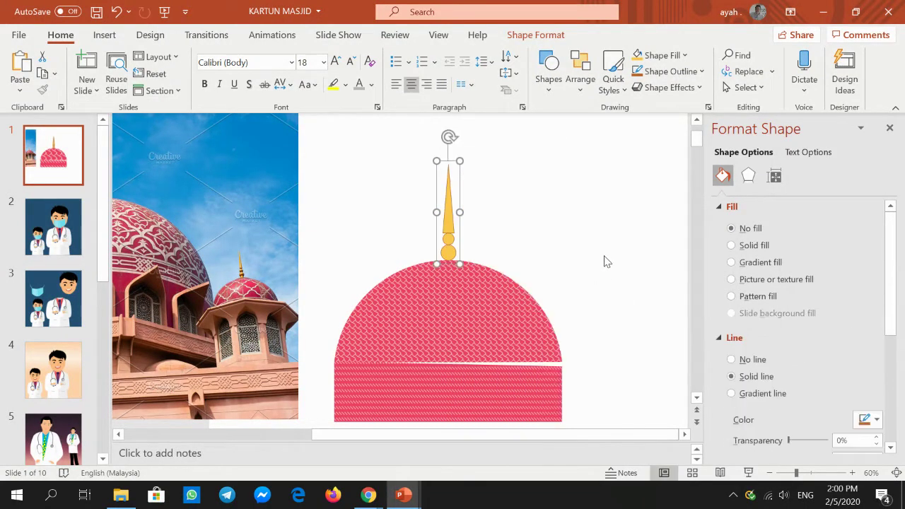
click(606, 261)
Move the spire onto the dome and centre it with Align Center
mouse_move(453, 219)
mouse_down()
mouse_move(605, 226)
mouse_move(439, 220)
mouse_up()
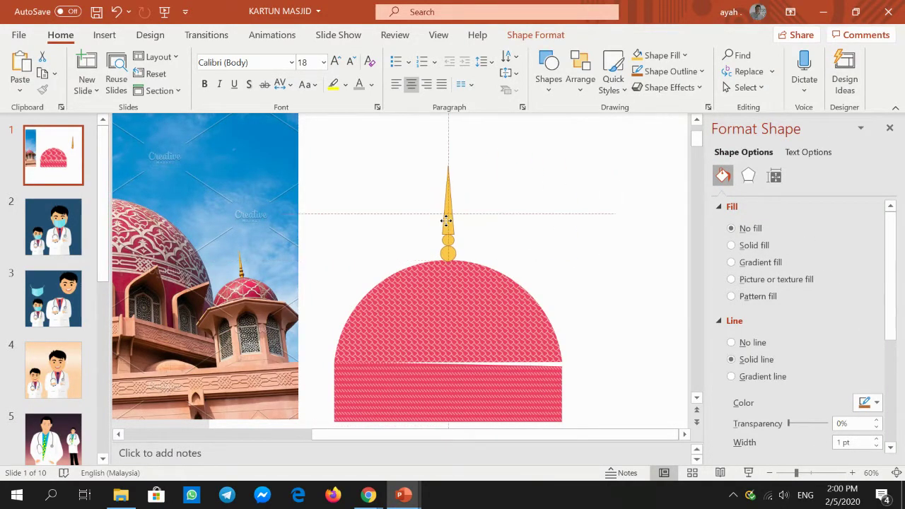
drag(440, 220, 446, 220)
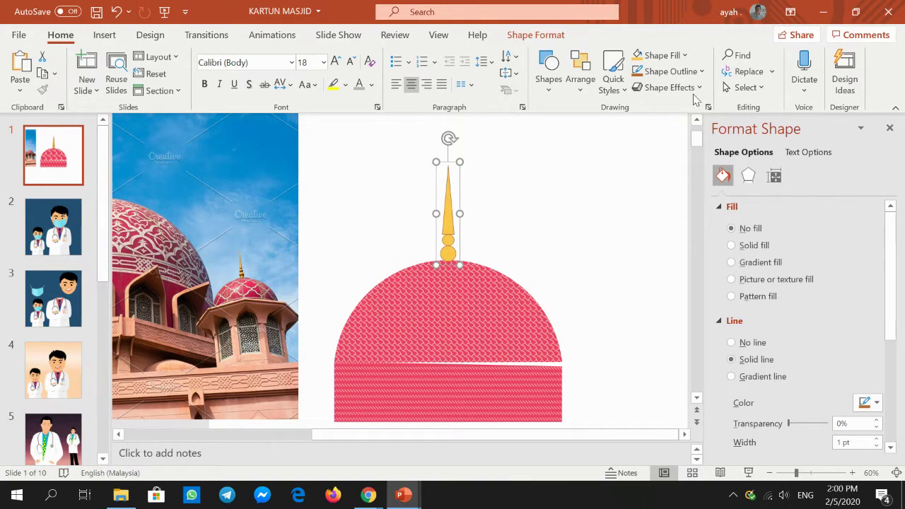
click(535, 35)
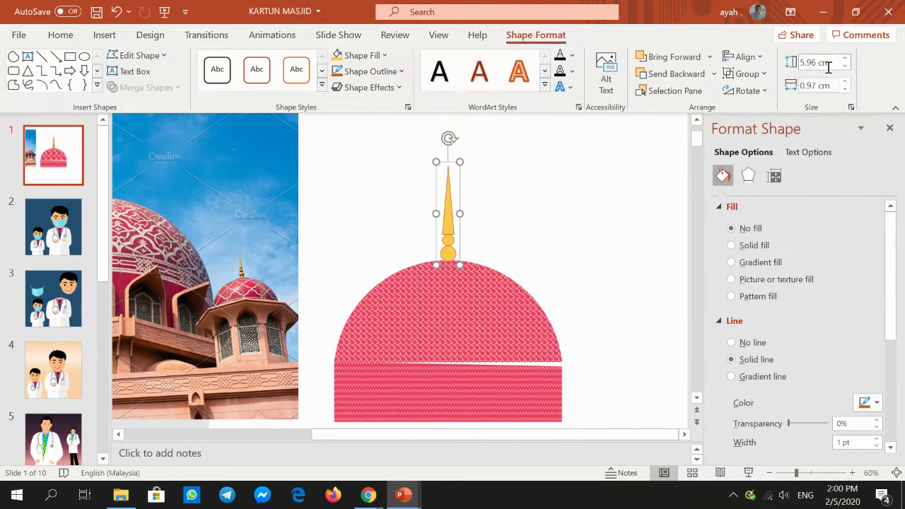
click(750, 62)
click(767, 94)
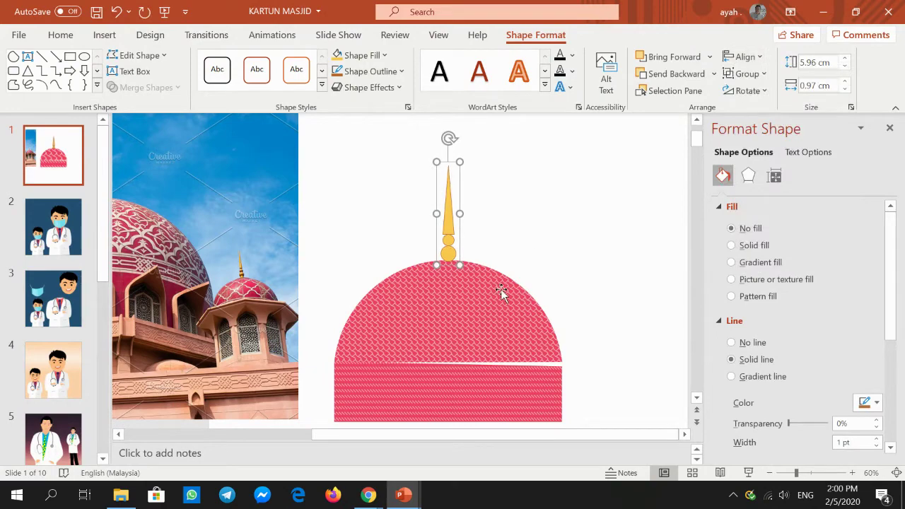
Group the spire with the pink dome into a single shape
shift+click(456, 315)
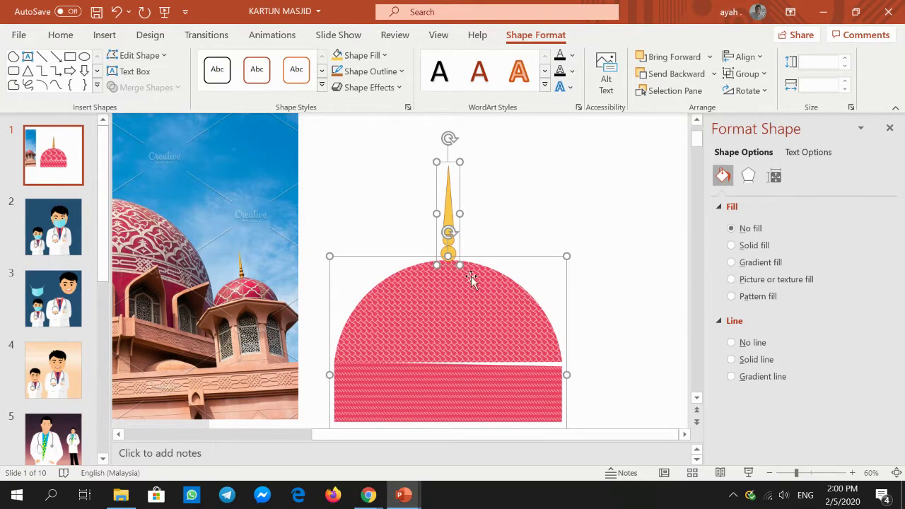
right_click(469, 317)
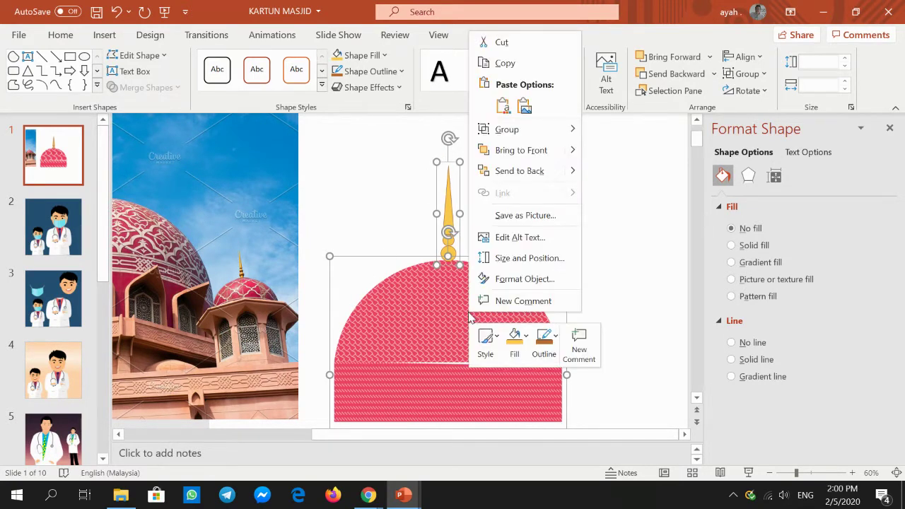
mouse_move(506, 130)
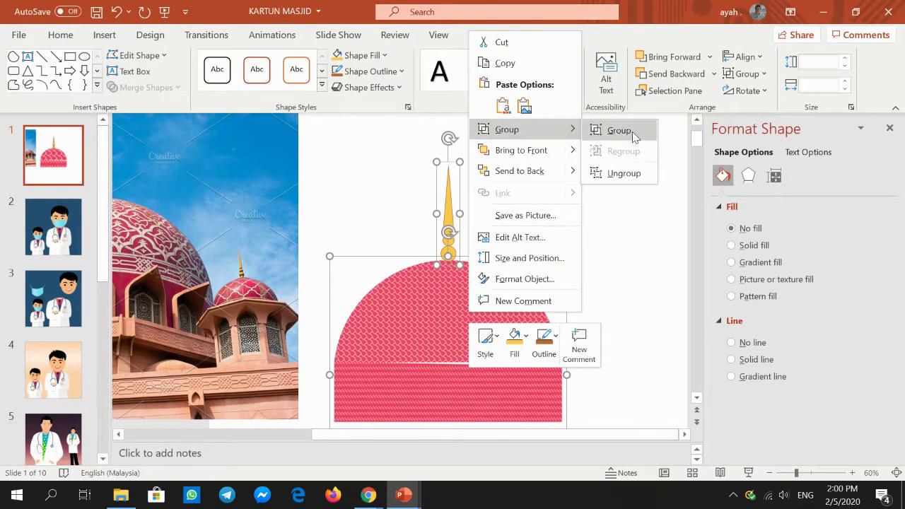
click(634, 136)
Copy the grouped spired dome and paste a duplicate onto the slide
click(772, 473)
click(771, 473)
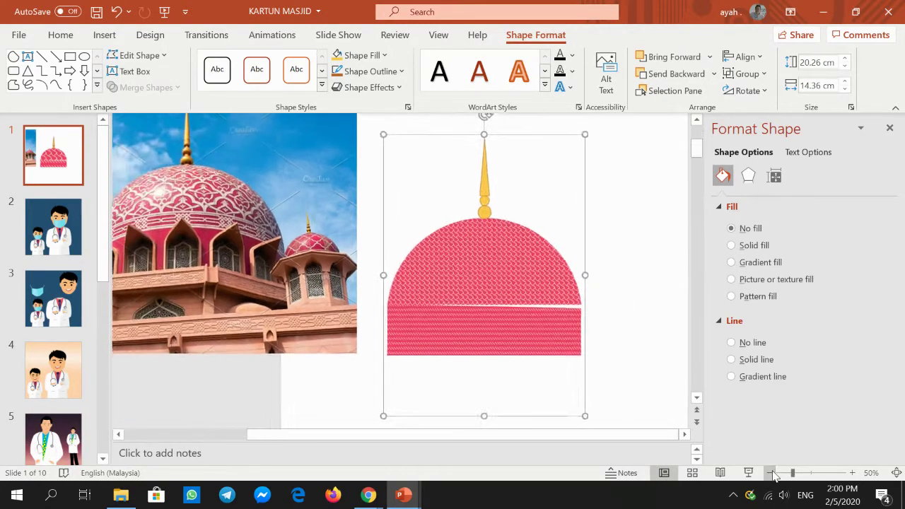
click(772, 473)
click(772, 473)
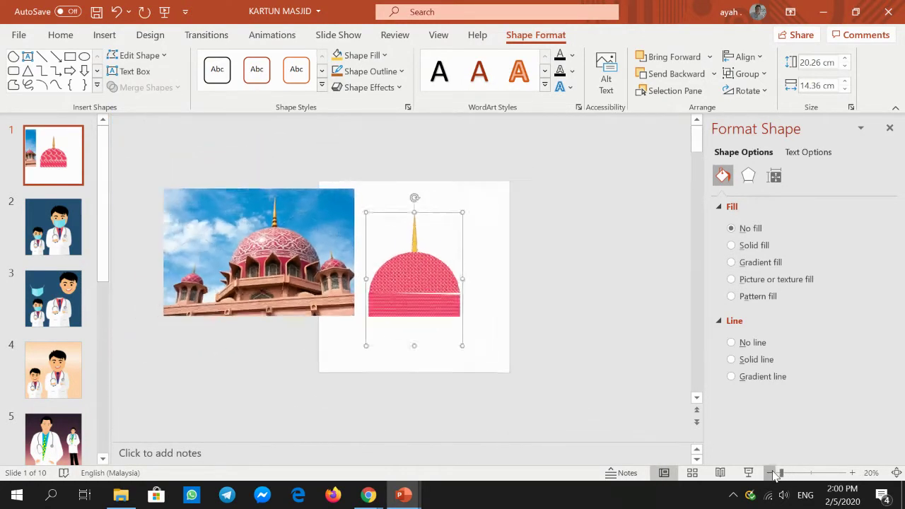
click(852, 473)
click(851, 473)
click(851, 473)
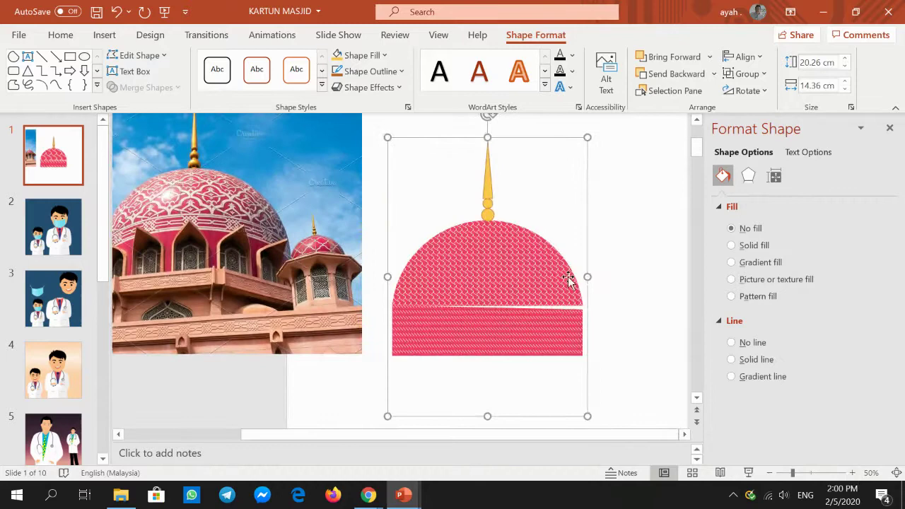
right_click(498, 243)
click(534, 233)
click(623, 231)
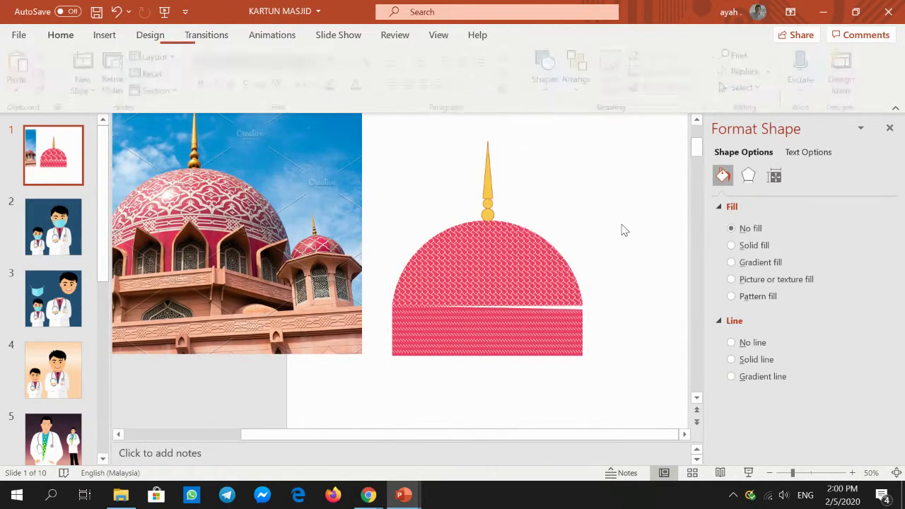
right_click(623, 230)
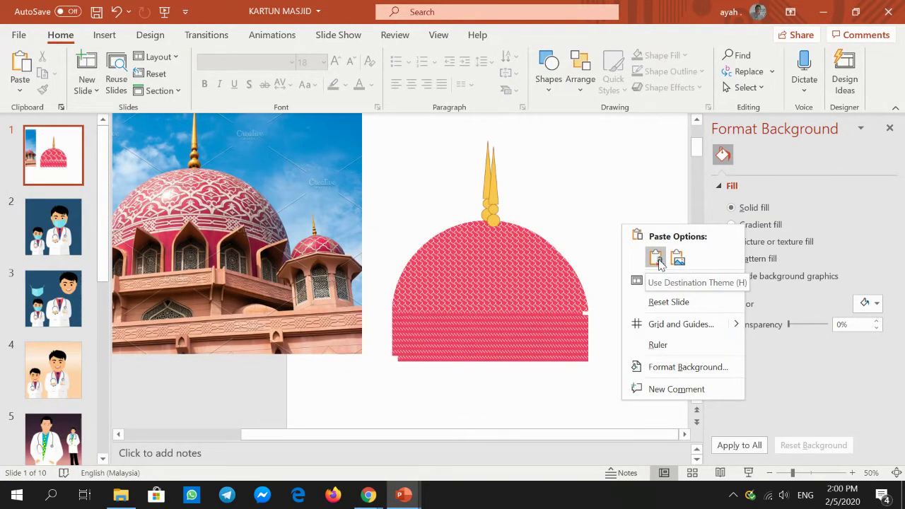
click(657, 261)
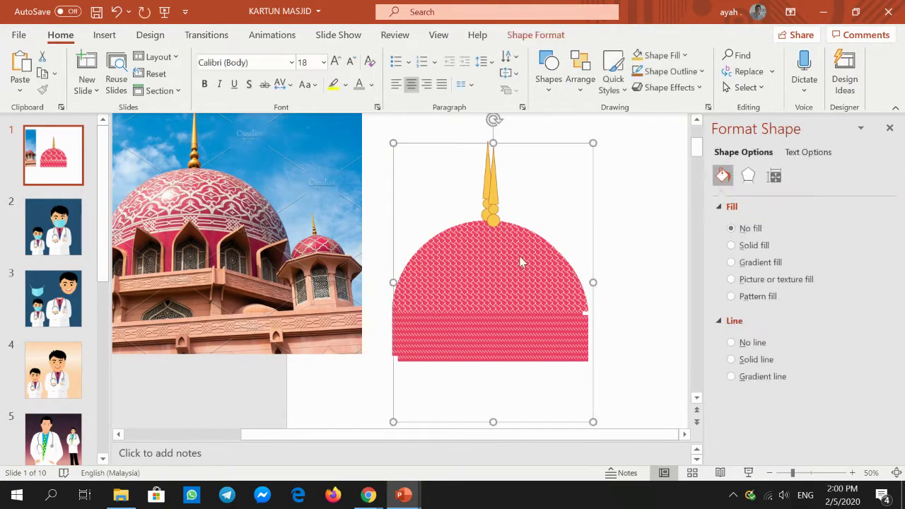
Place the dome copy at the upper right and shrink it to a small size
drag(520, 263, 583, 257)
drag(501, 299, 640, 296)
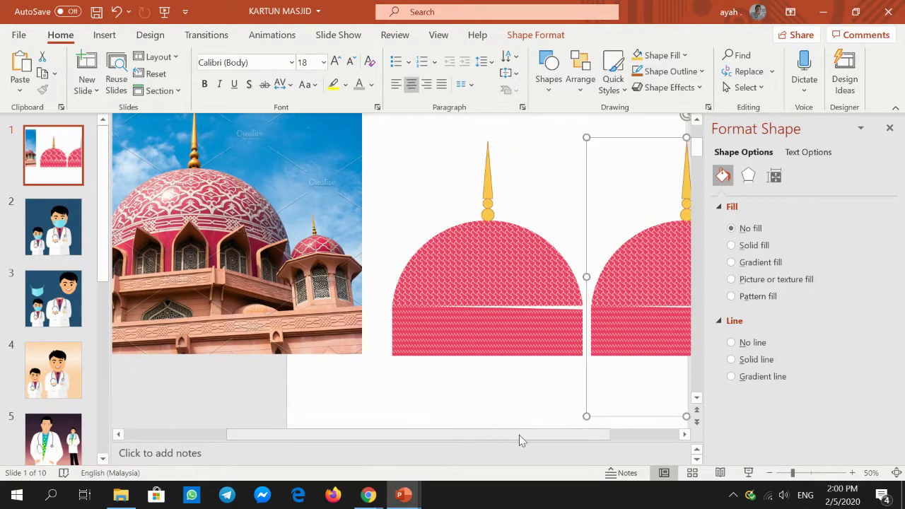
drag(520, 440, 656, 433)
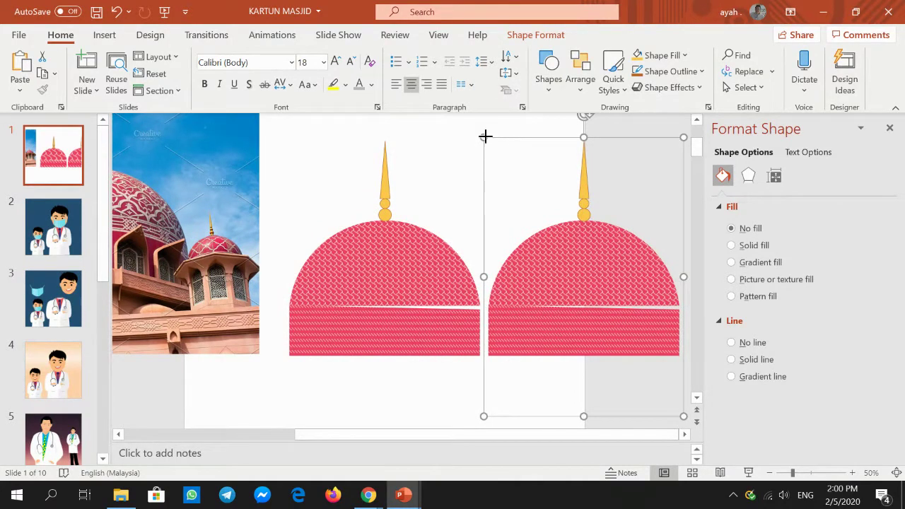
mouse_move(485, 136)
mouse_down()
mouse_move(661, 381)
mouse_move(520, 223)
mouse_up()
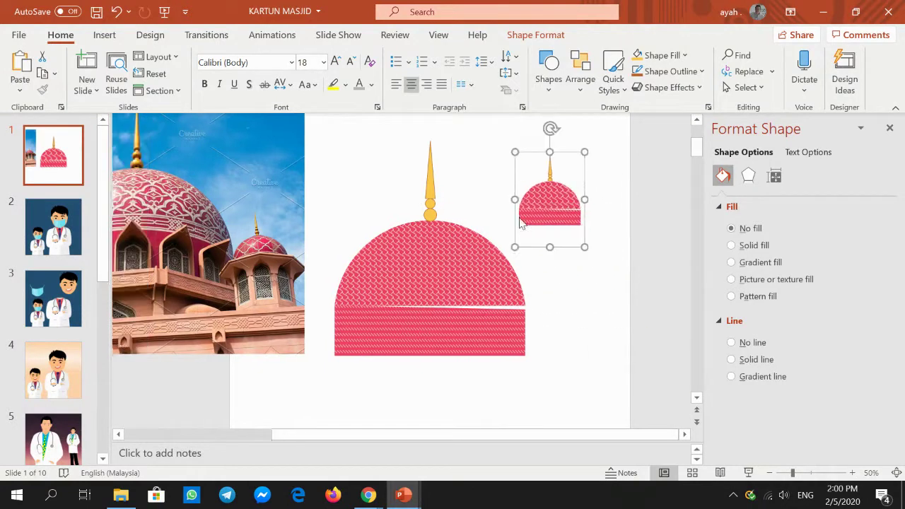
Move the mosque photo further left, off the slide
scroll(566, 254, left, 2)
click(628, 289)
click(513, 273)
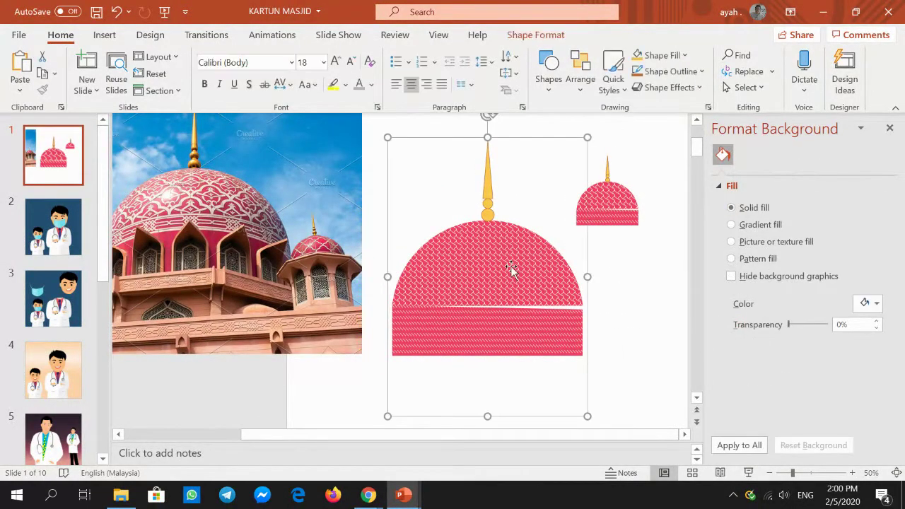
drag(253, 236, 84, 236)
Paste another large dome, placing one on the left and one below the small dome
click(490, 268)
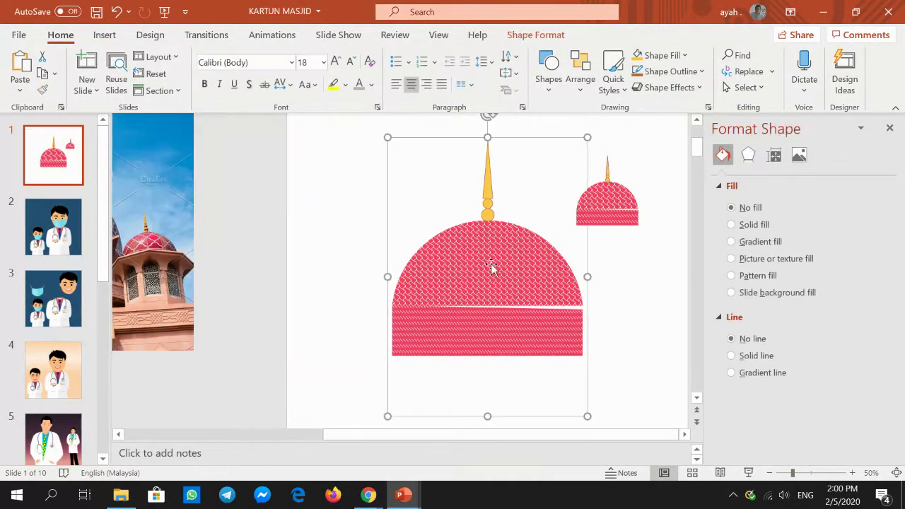
right_click(490, 269)
click(528, 230)
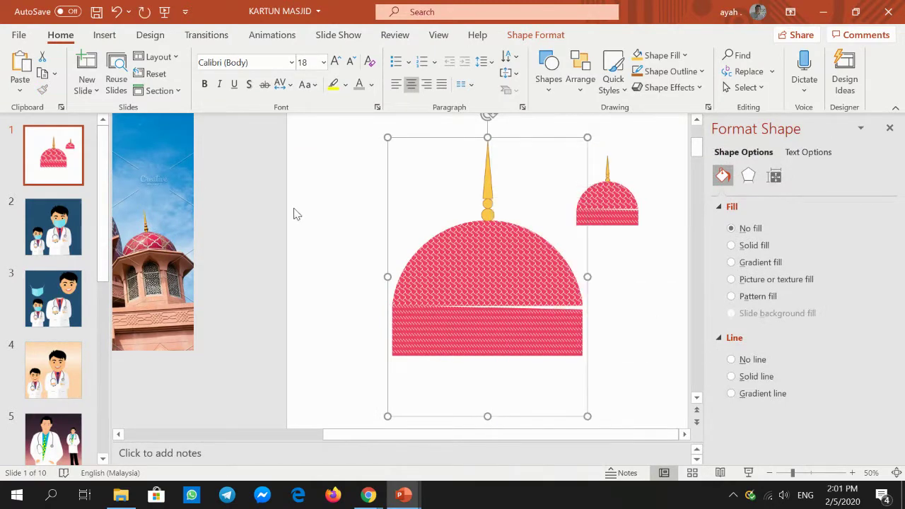
click(330, 200)
right_click(332, 198)
click(365, 228)
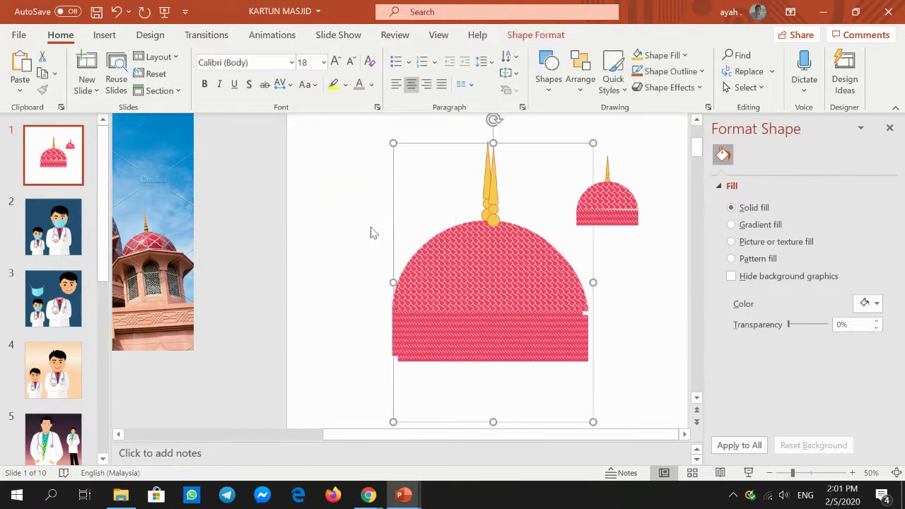
drag(535, 288, 358, 272)
drag(503, 282, 608, 338)
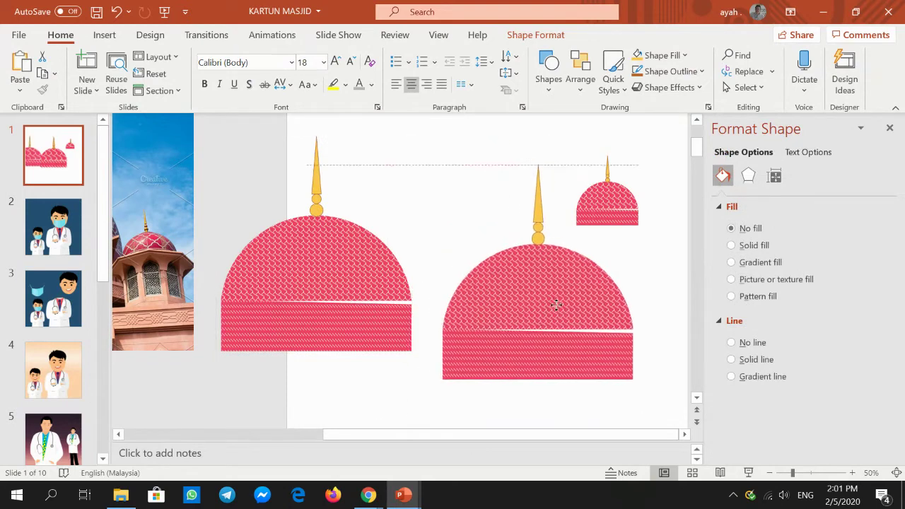
drag(306, 261, 354, 264)
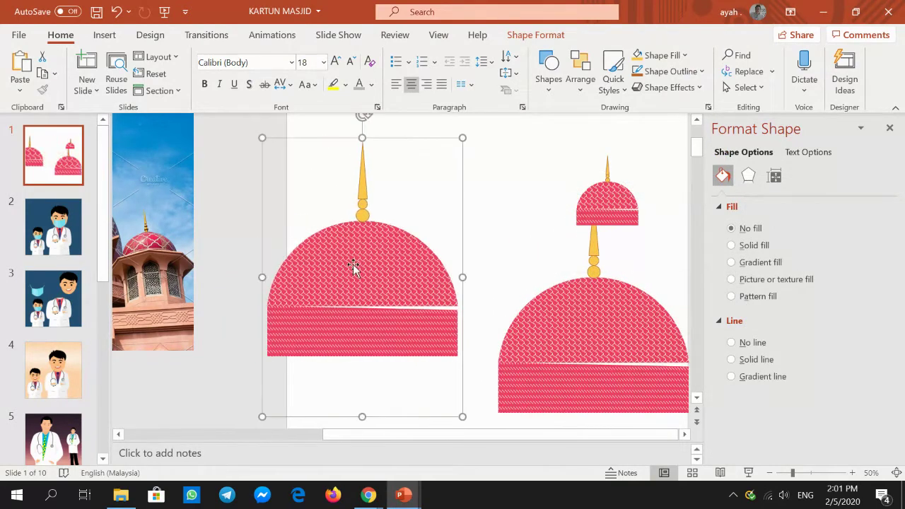
Ungroup the left dome's spire from its body, then ungroup the body
right_click(353, 264)
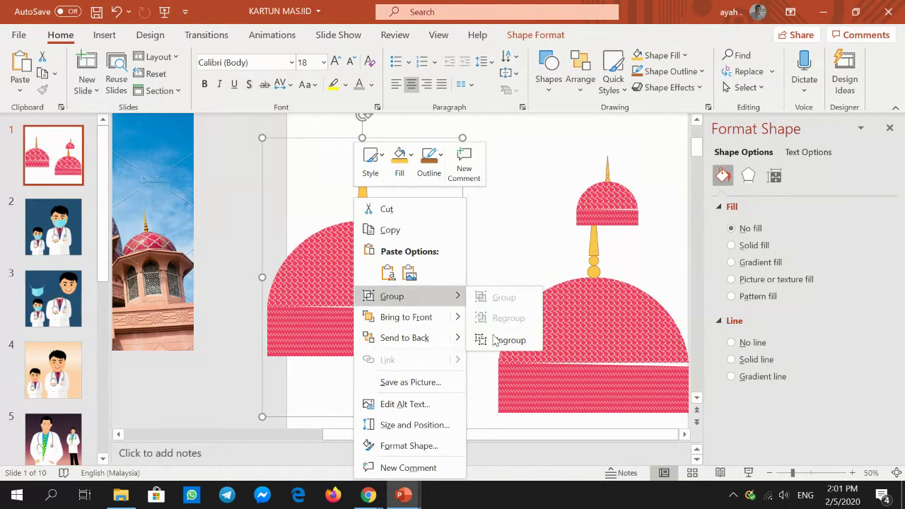
click(495, 338)
click(262, 182)
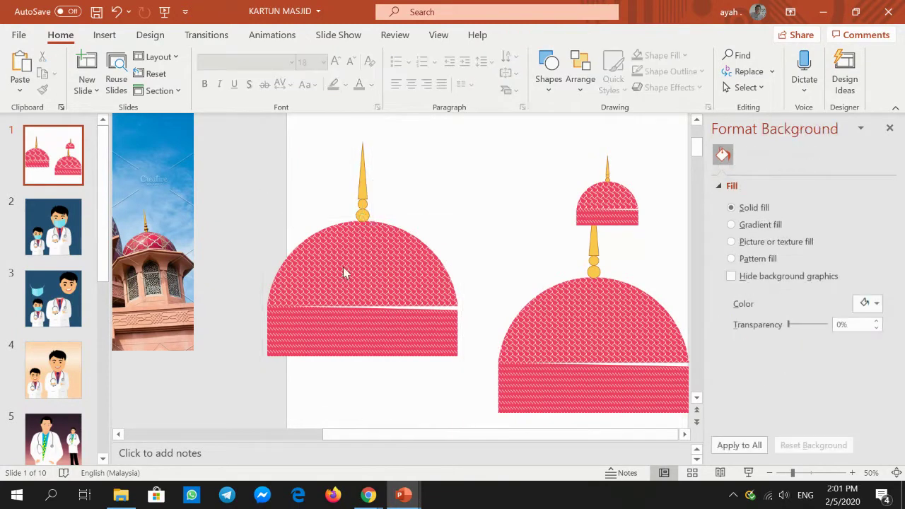
click(342, 266)
right_click(367, 196)
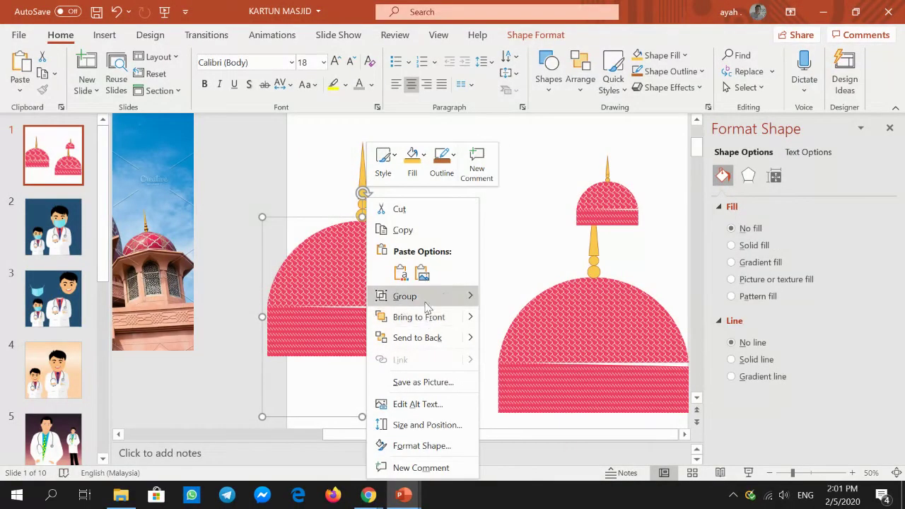
mouse_move(405, 296)
click(514, 339)
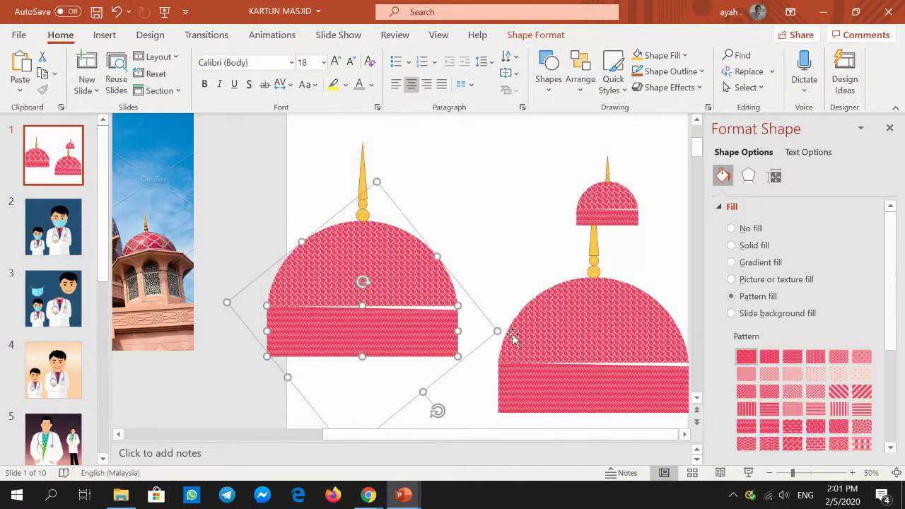
click(476, 242)
Shrink the left dome's body smaller, leaving its spire floating above
drag(215, 128, 514, 427)
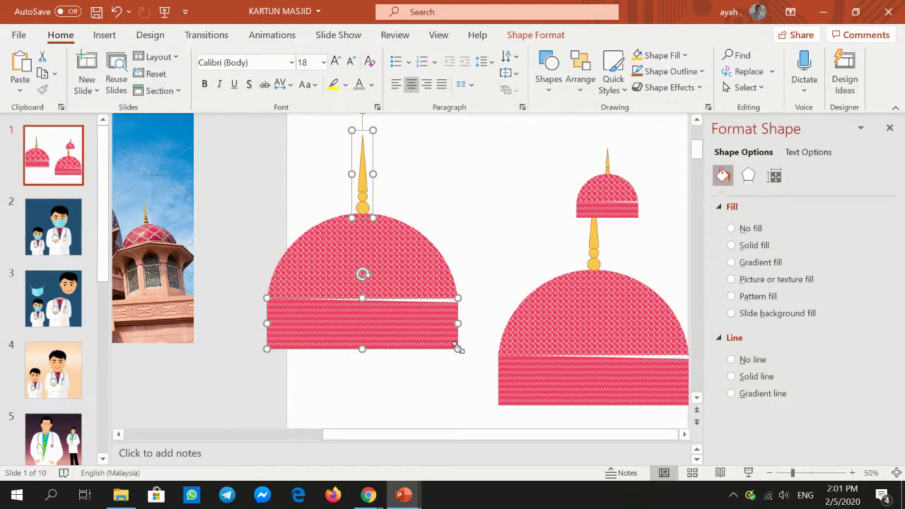
drag(458, 348, 378, 280)
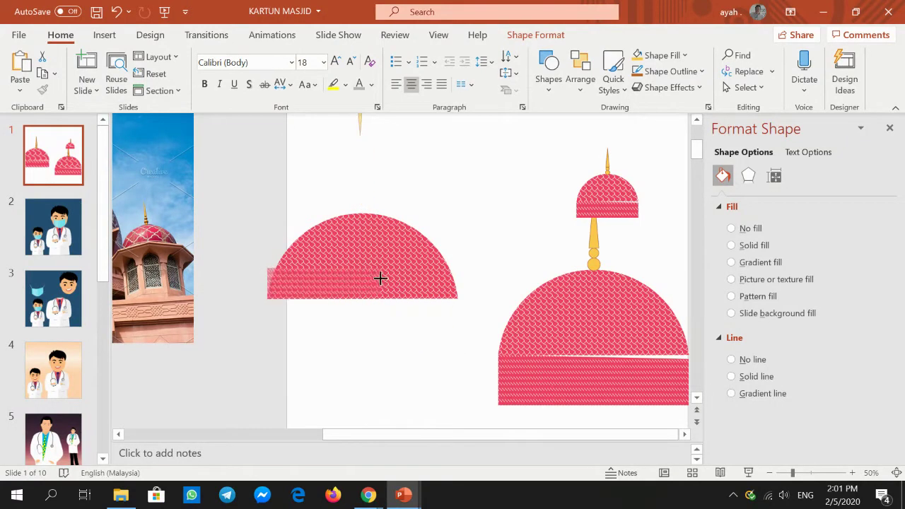
key(ctrl+z)
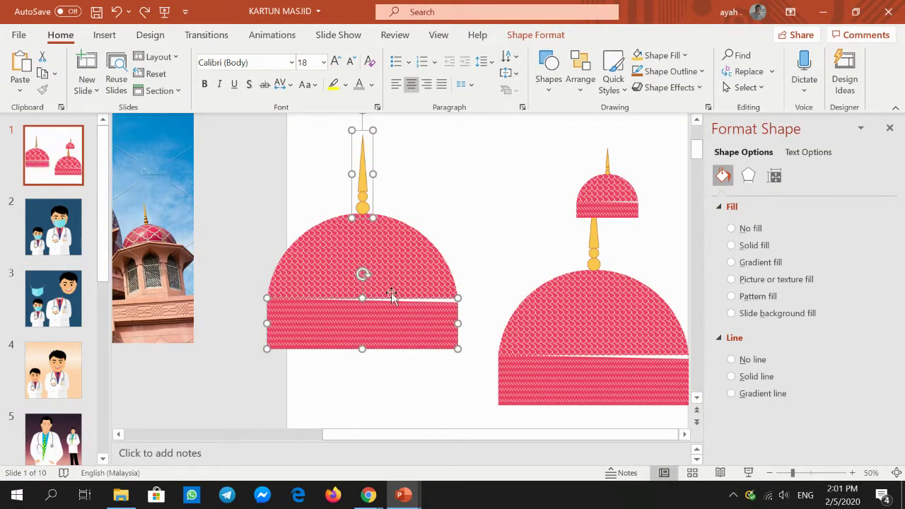
drag(417, 269, 459, 368)
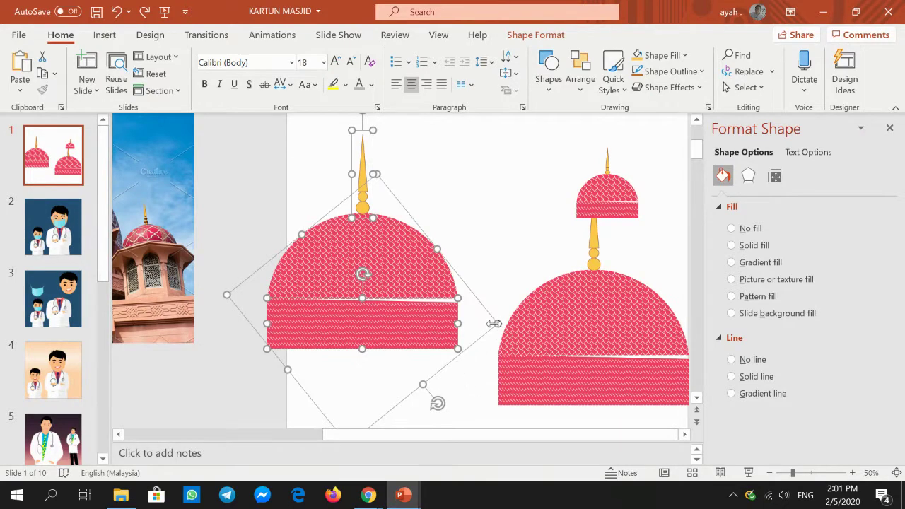
mouse_move(459, 349)
mouse_down()
mouse_move(357, 306)
mouse_move(388, 330)
mouse_up()
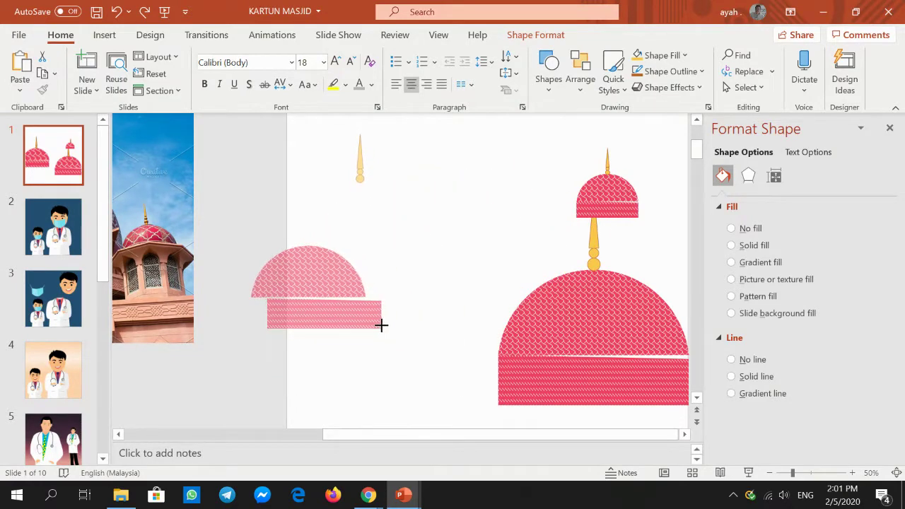
mouse_move(389, 329)
mouse_down()
mouse_move(434, 368)
mouse_move(380, 318)
mouse_up()
shift+click(361, 161)
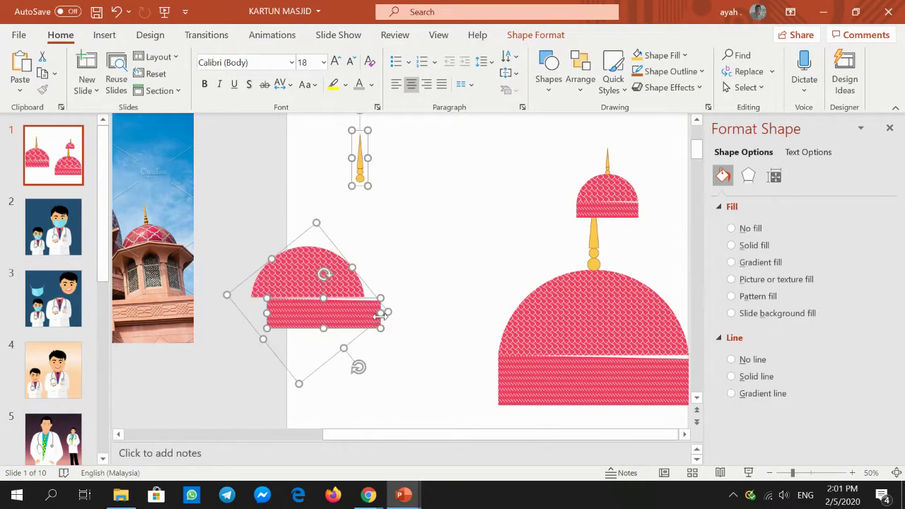
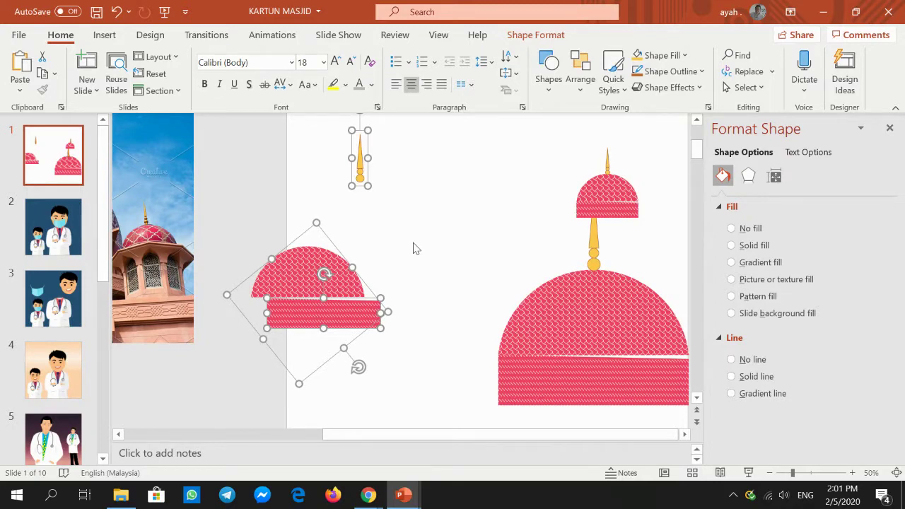
Delete the spare tilted dome copy and drag the mosque photo onto the slide
key(Delete)
drag(589, 315, 427, 255)
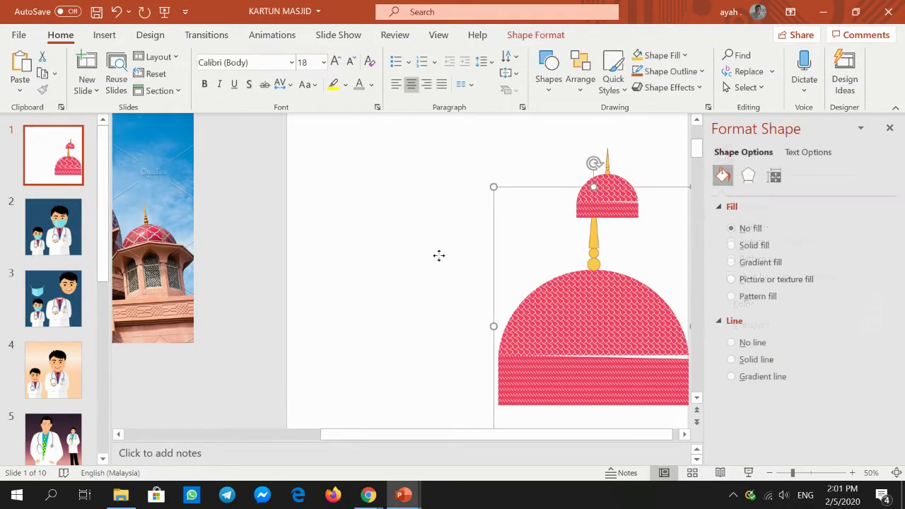
drag(608, 194, 579, 212)
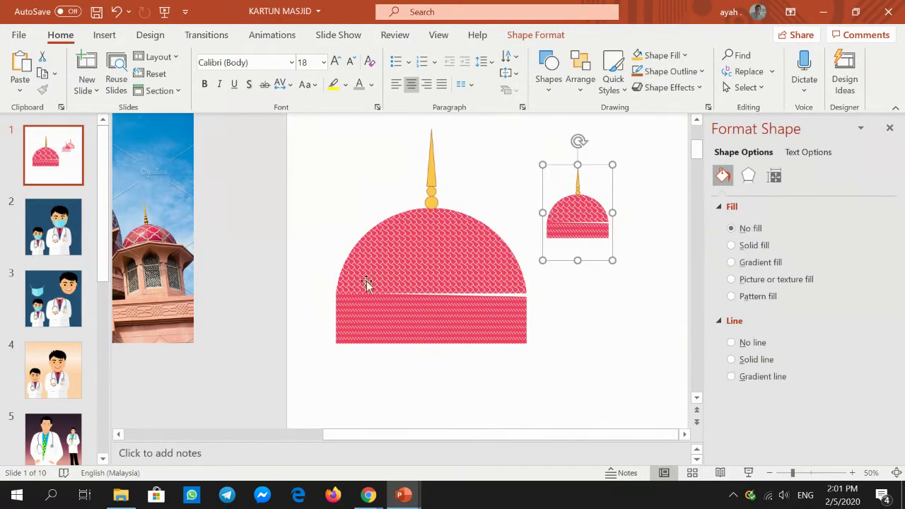
drag(171, 280, 597, 343)
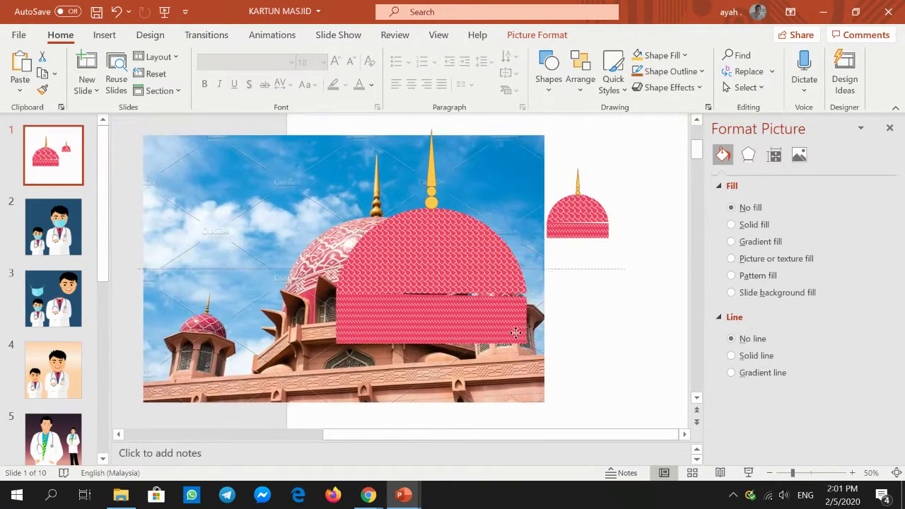
mouse_move(597, 343)
mouse_down()
mouse_move(506, 340)
mouse_move(519, 343)
mouse_up()
Move the large and small patterned domes off the slide to the left
click(386, 273)
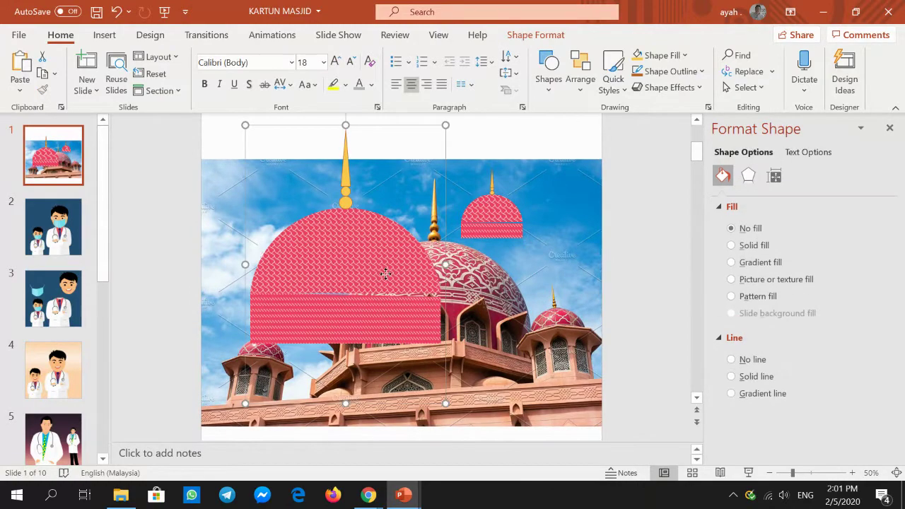
drag(401, 258, 169, 173)
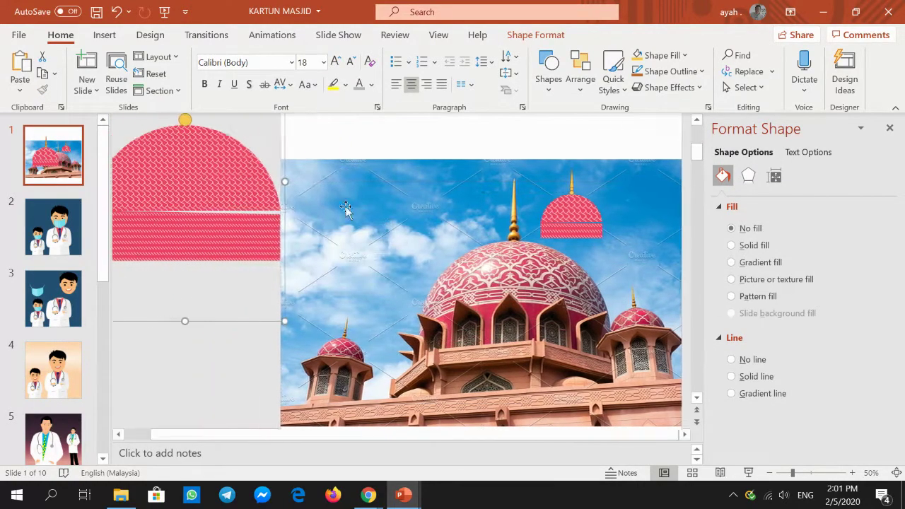
drag(576, 224, 181, 320)
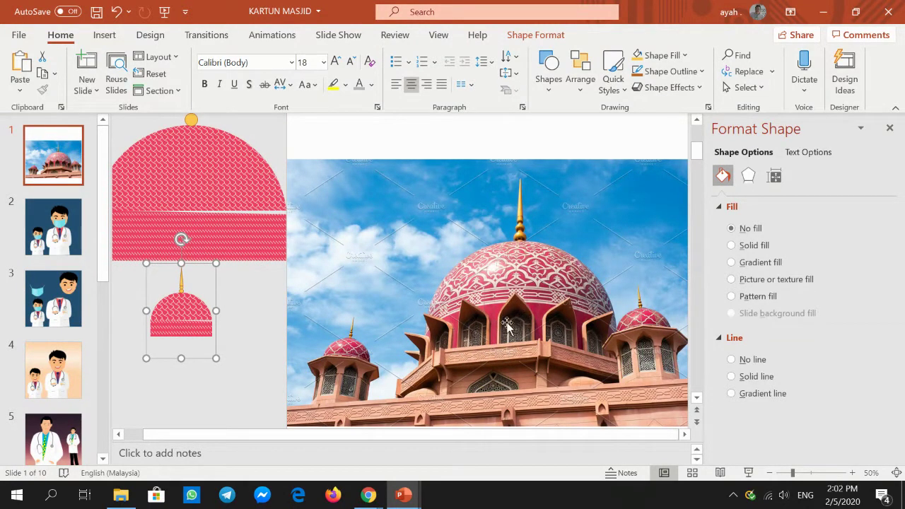
Draw a Chord shape over the photo's dome and rotate it so its flat side is level
click(105, 35)
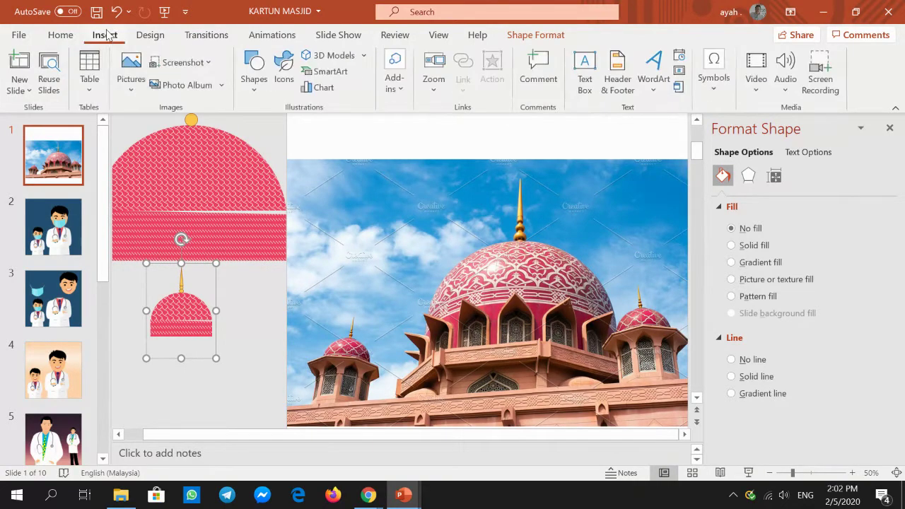
click(253, 92)
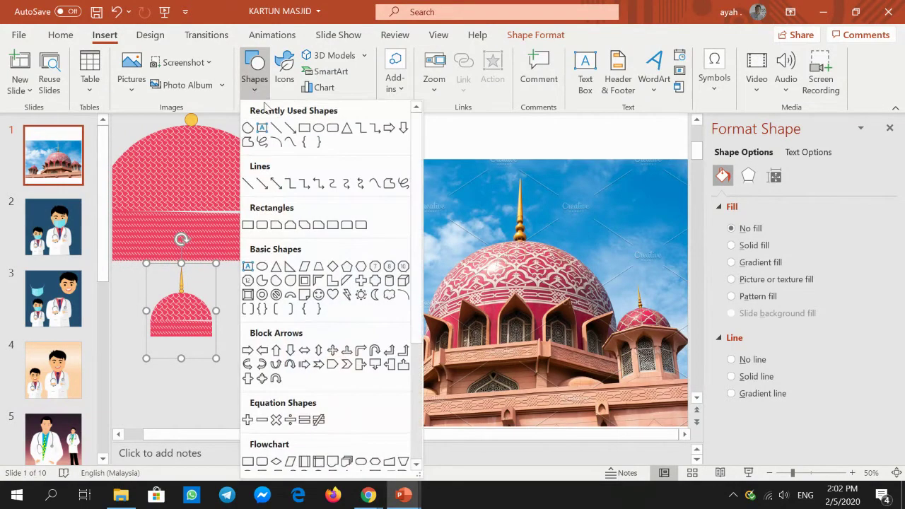
click(515, 213)
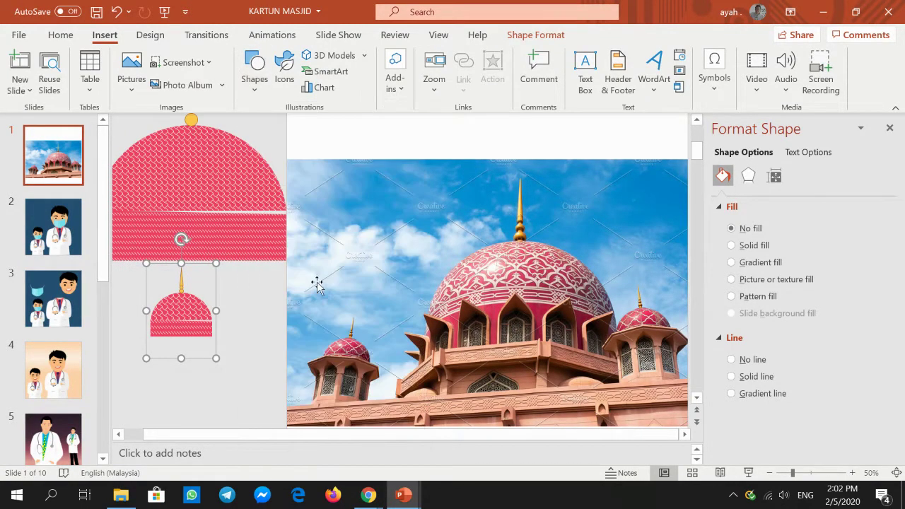
click(254, 90)
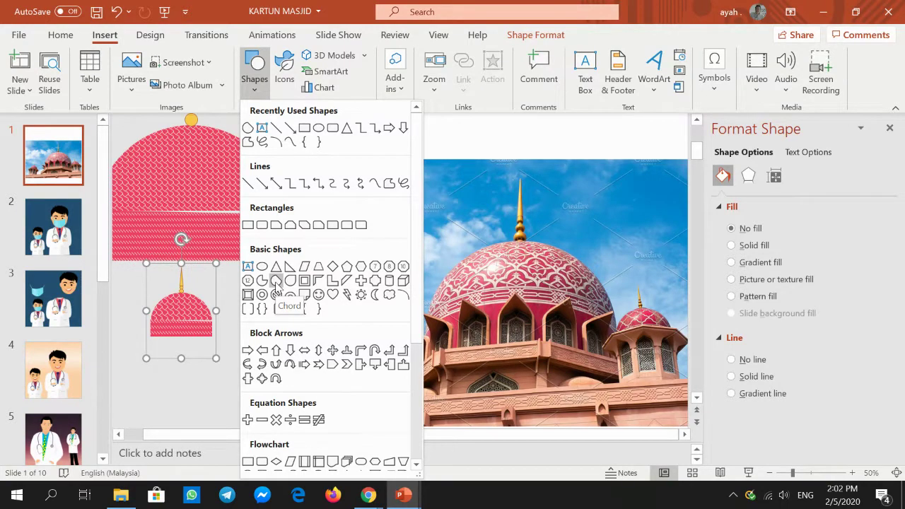
click(276, 281)
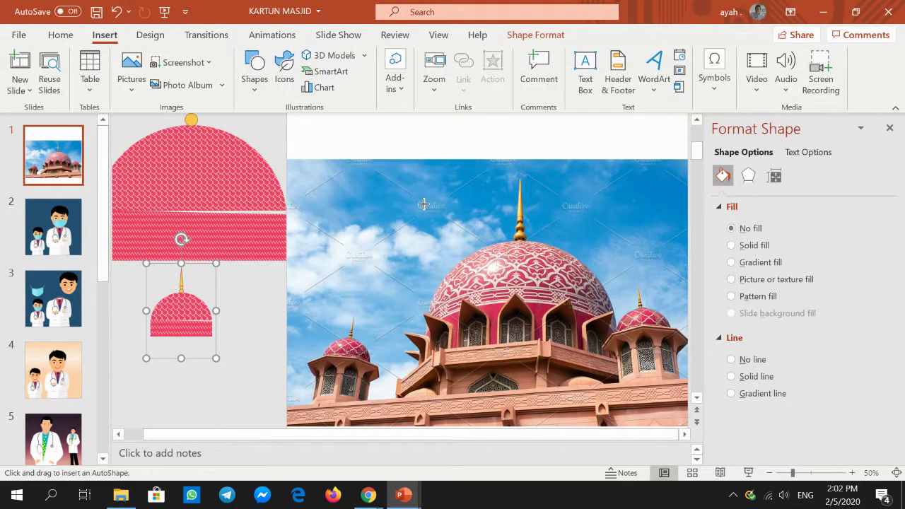
drag(423, 205, 533, 314)
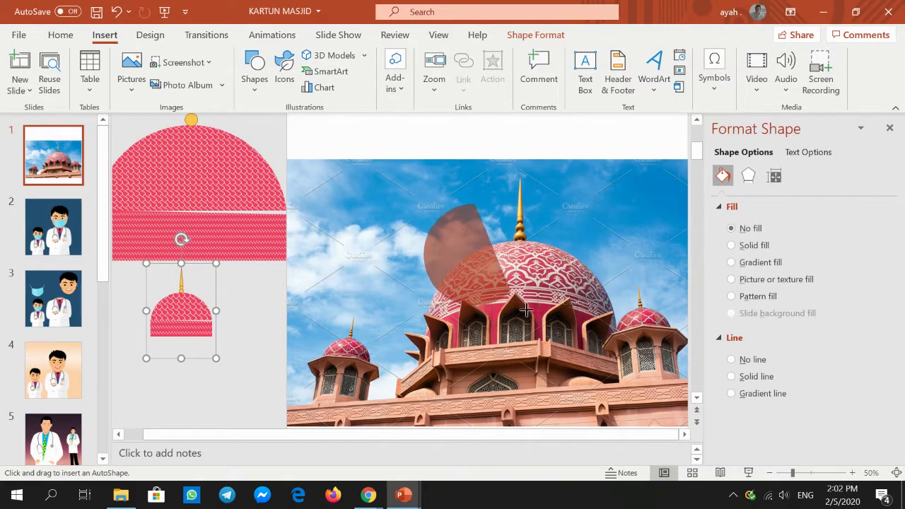
drag(479, 179, 552, 290)
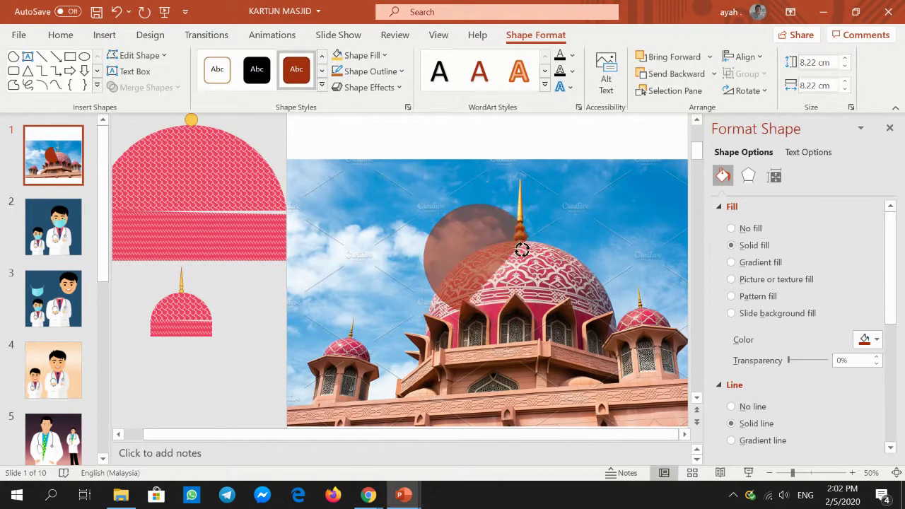
drag(483, 253, 582, 305)
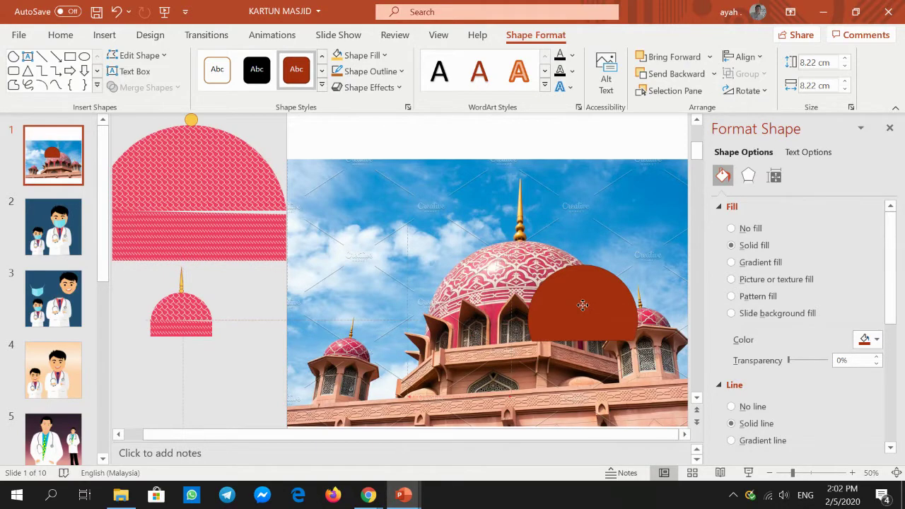
drag(582, 304, 537, 272)
Zoom in, shrink the chord to about 2.63 cm and fit it over the central arch's top
click(852, 472)
click(852, 472)
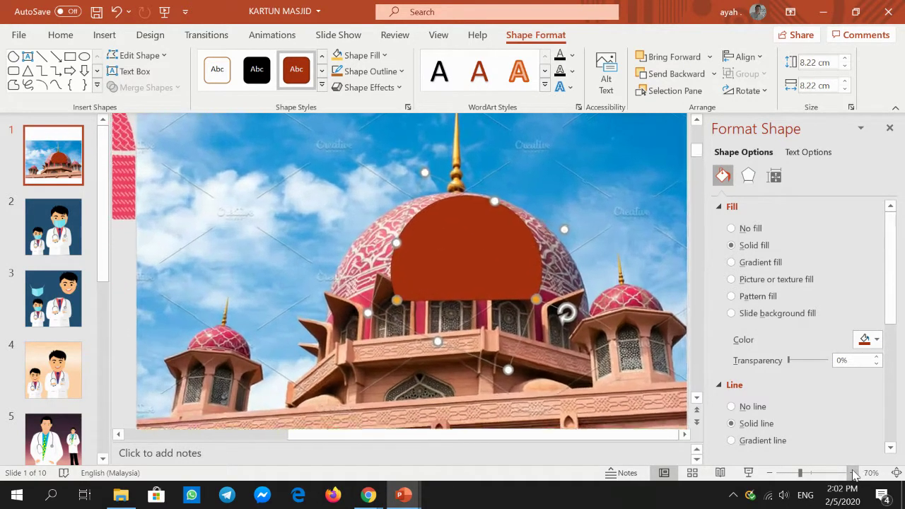
double_click(853, 472)
double_click(852, 472)
double_click(853, 472)
double_click(853, 472)
click(852, 472)
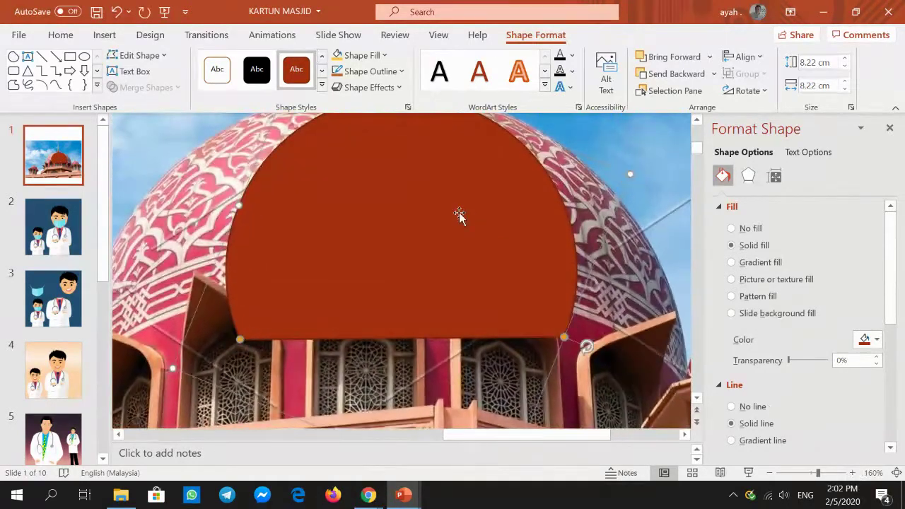
mouse_move(459, 216)
mouse_down()
mouse_move(470, 259)
mouse_move(401, 265)
mouse_up()
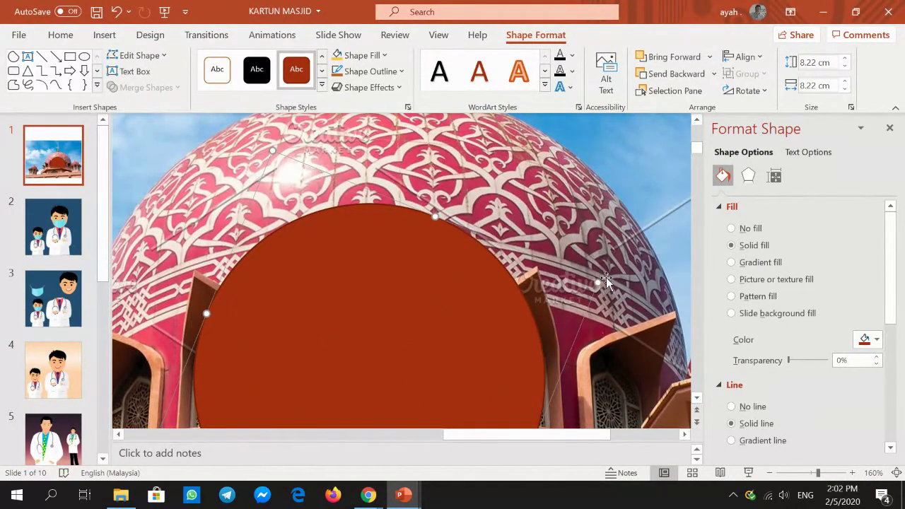
drag(598, 282, 357, 339)
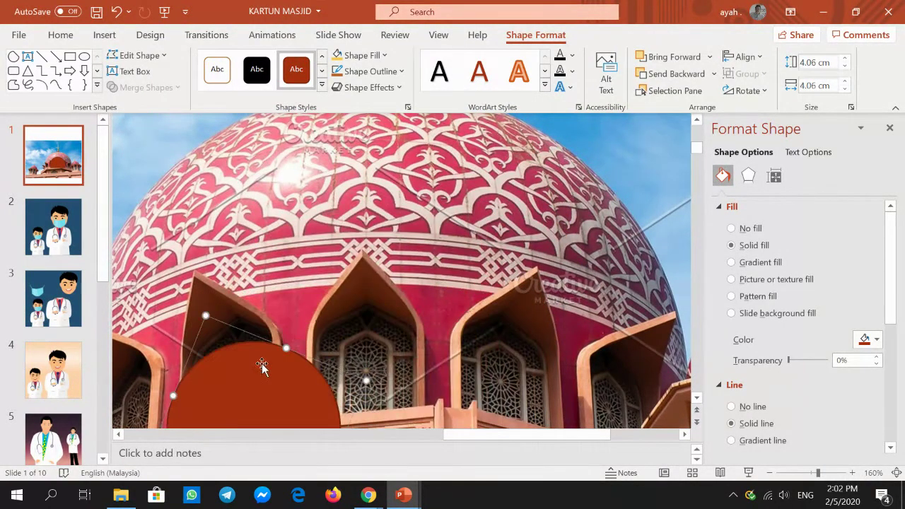
mouse_move(283, 339)
mouse_down()
mouse_move(375, 321)
mouse_move(399, 277)
mouse_up()
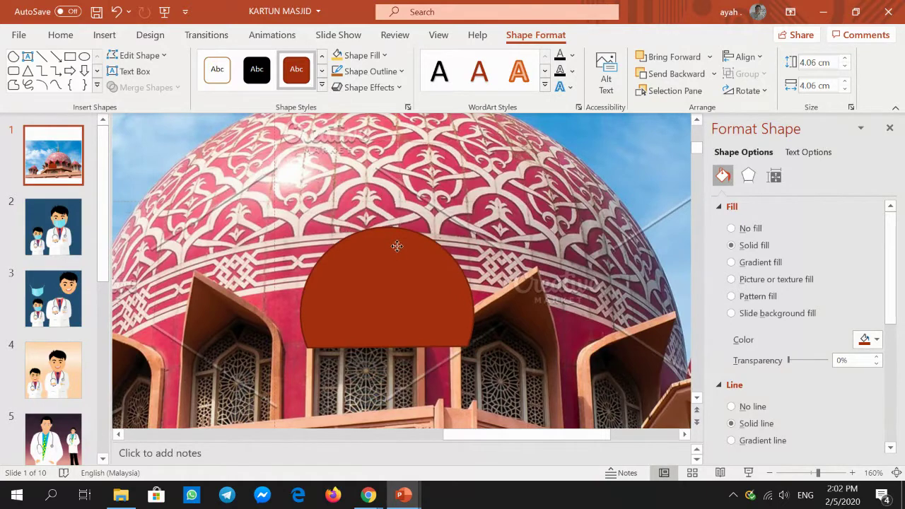
drag(400, 261, 431, 252)
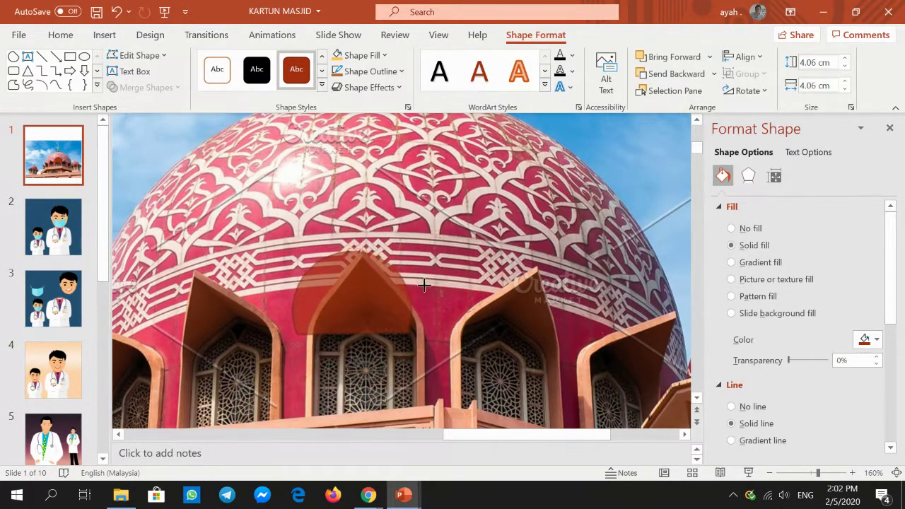
drag(500, 247, 420, 282)
drag(352, 295, 365, 299)
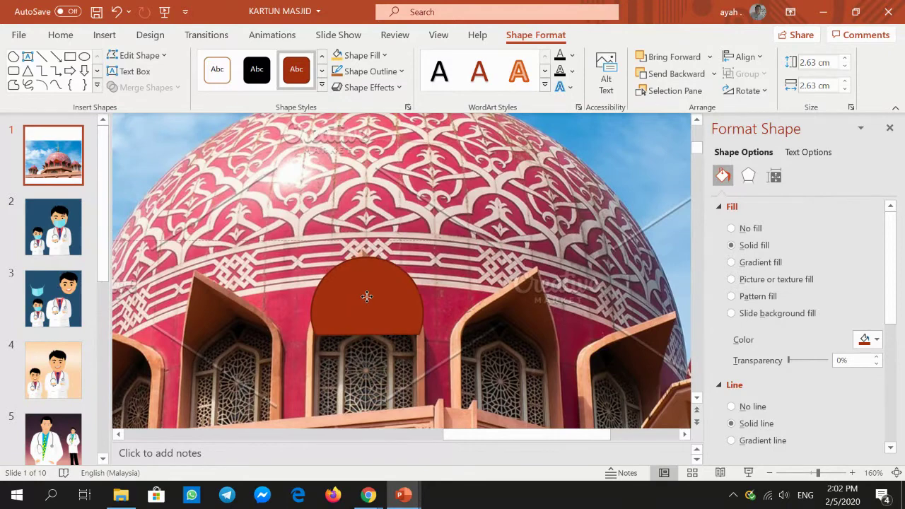
Remove the half-circle's outline, then adjust its chord cut and rotation to level the arch top
click(371, 72)
click(369, 267)
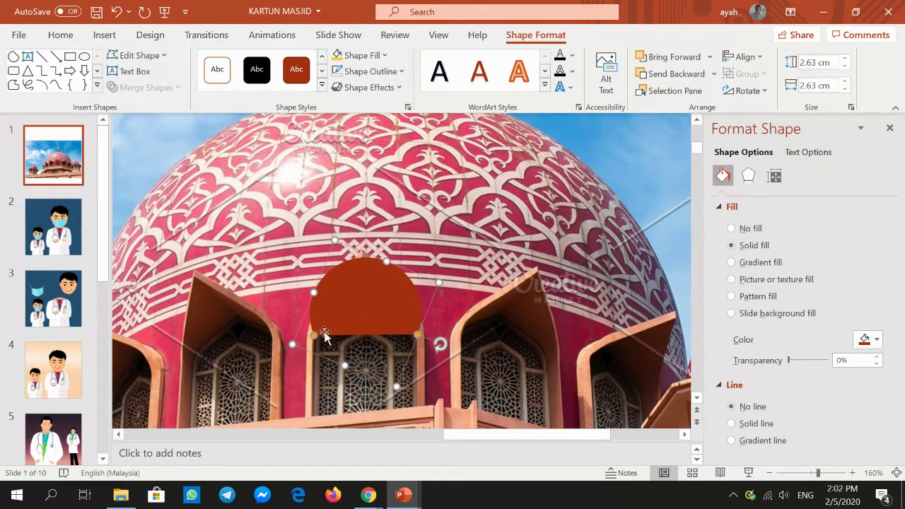
drag(314, 336, 310, 300)
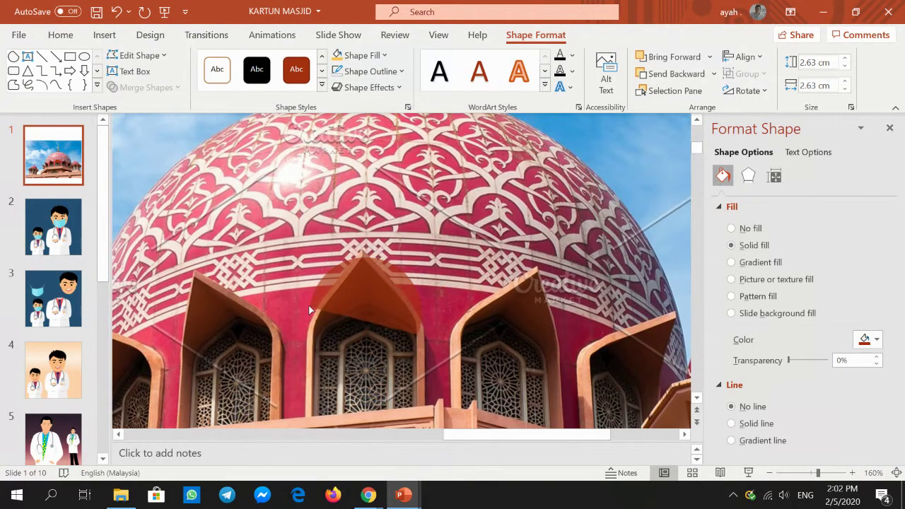
drag(440, 344, 447, 319)
Draw a borderless rectangle beneath the arch top, reaching down to the balcony
click(70, 56)
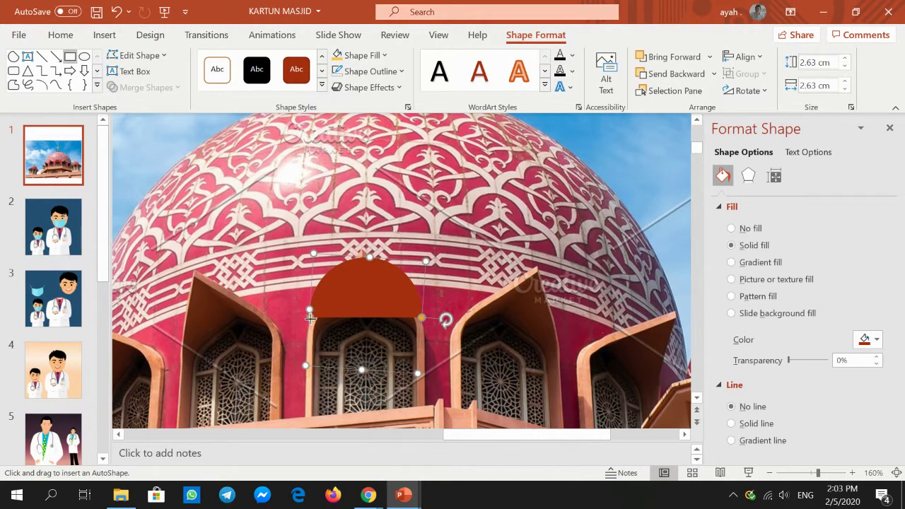
drag(309, 318, 422, 388)
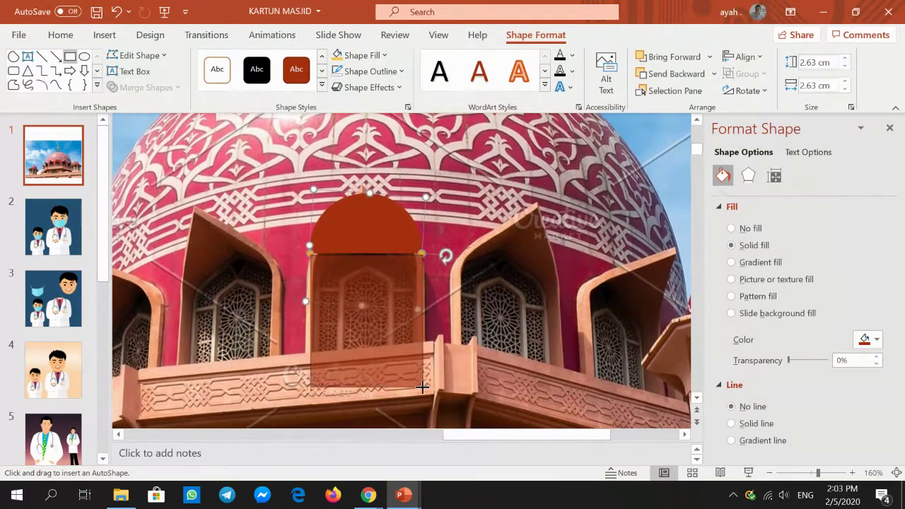
drag(422, 387, 421, 374)
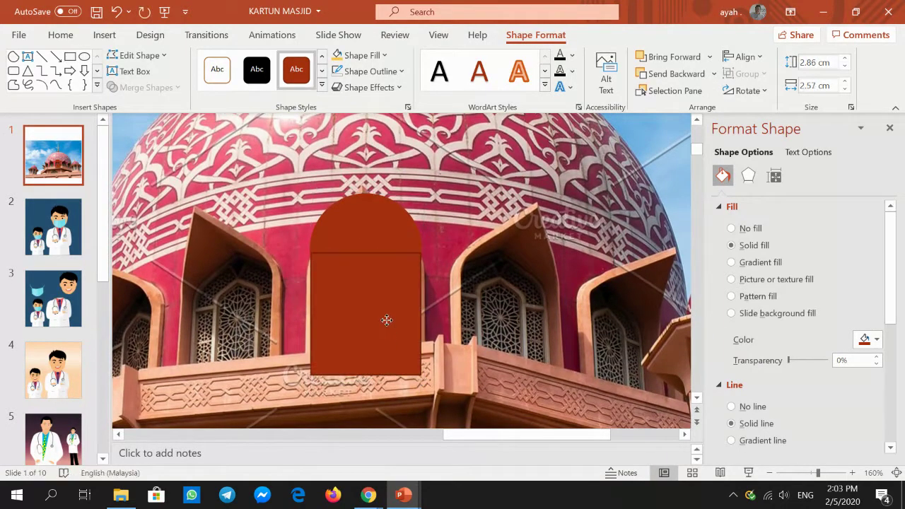
click(386, 320)
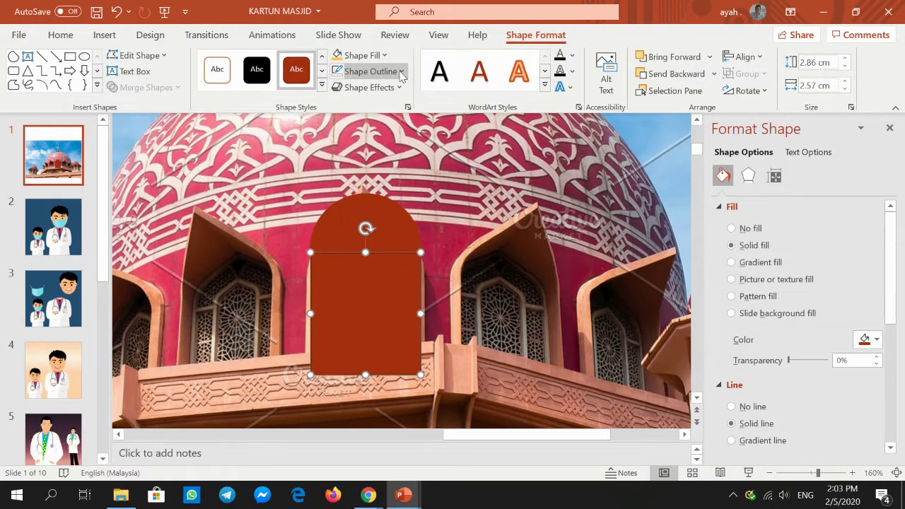
click(400, 71)
click(374, 265)
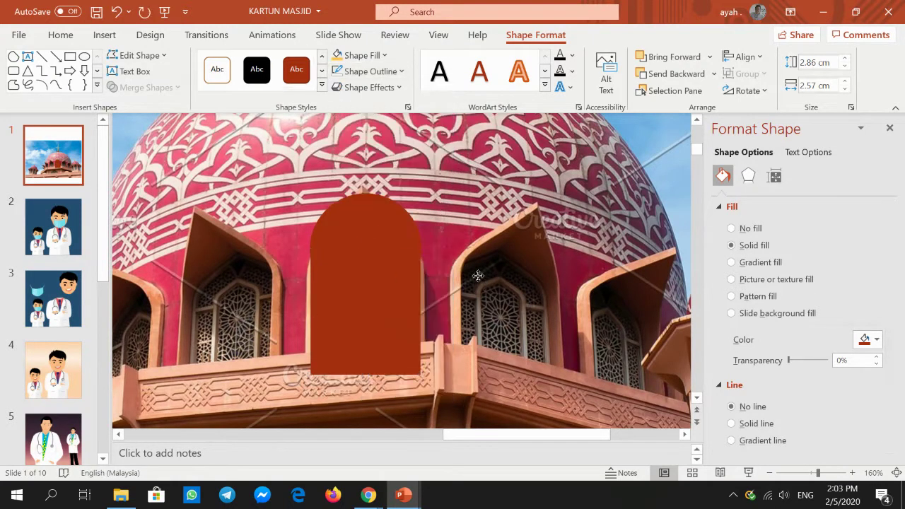
click(468, 277)
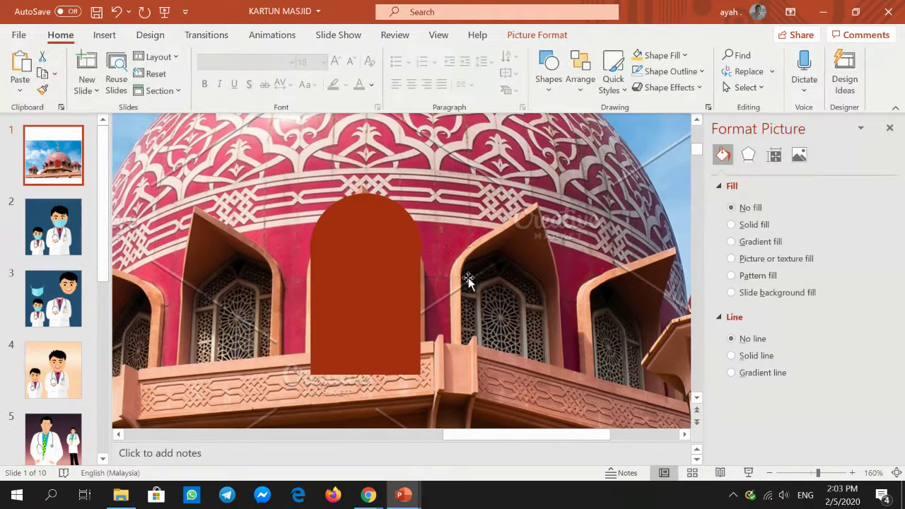
With Edit Points, pull the arch's rounded top upward, away from the rectangle
click(852, 472)
click(851, 472)
click(852, 472)
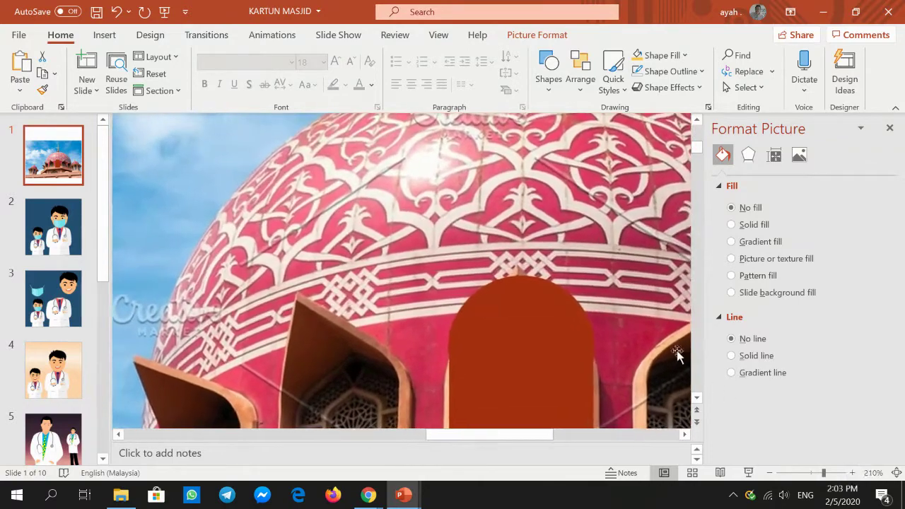
click(523, 313)
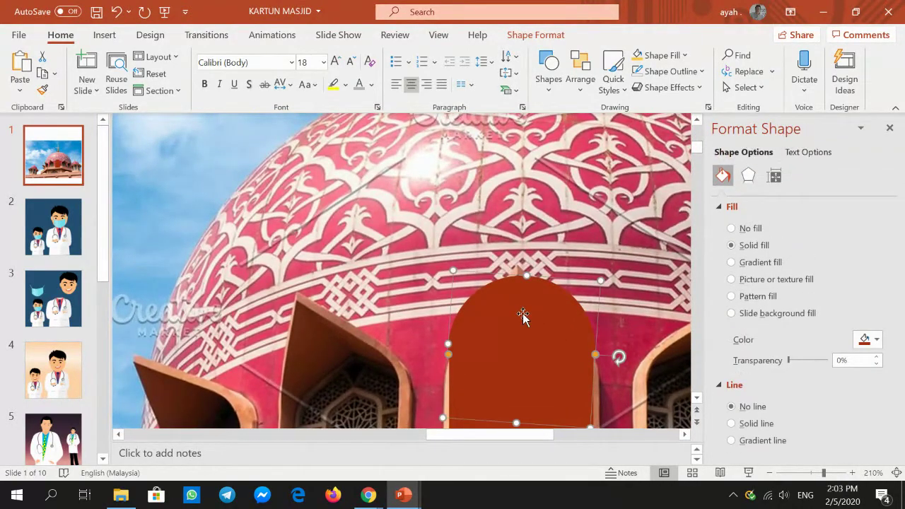
click(523, 316)
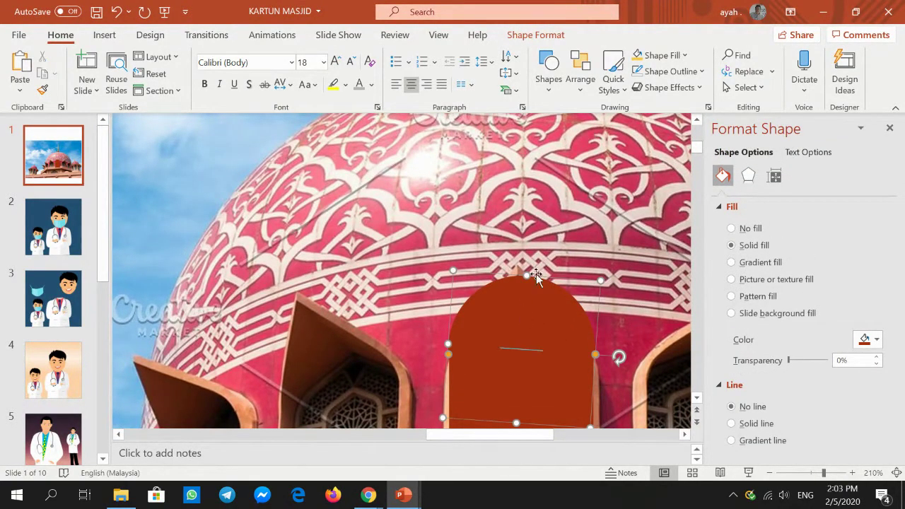
click(544, 36)
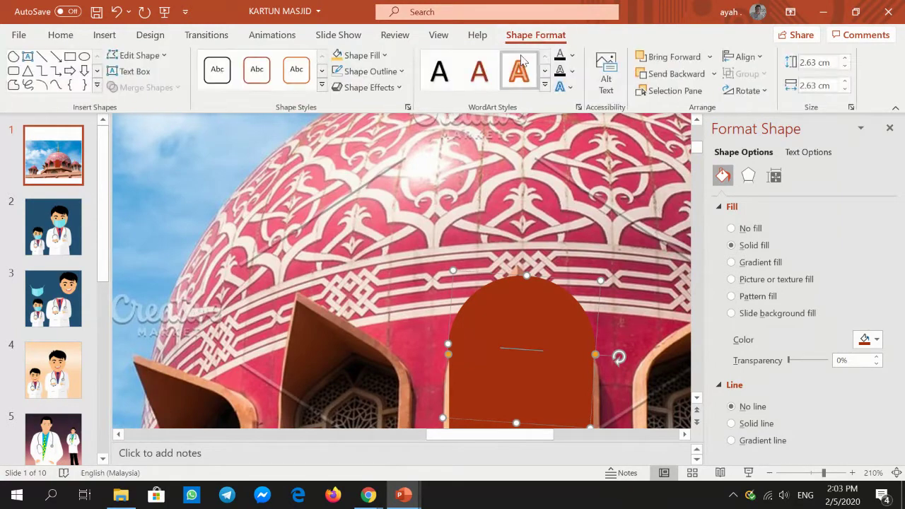
click(145, 58)
click(596, 255)
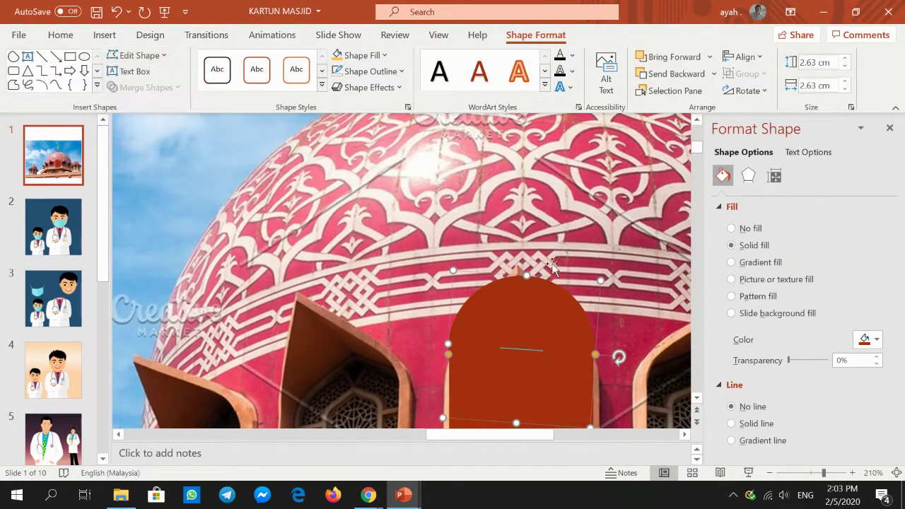
click(438, 258)
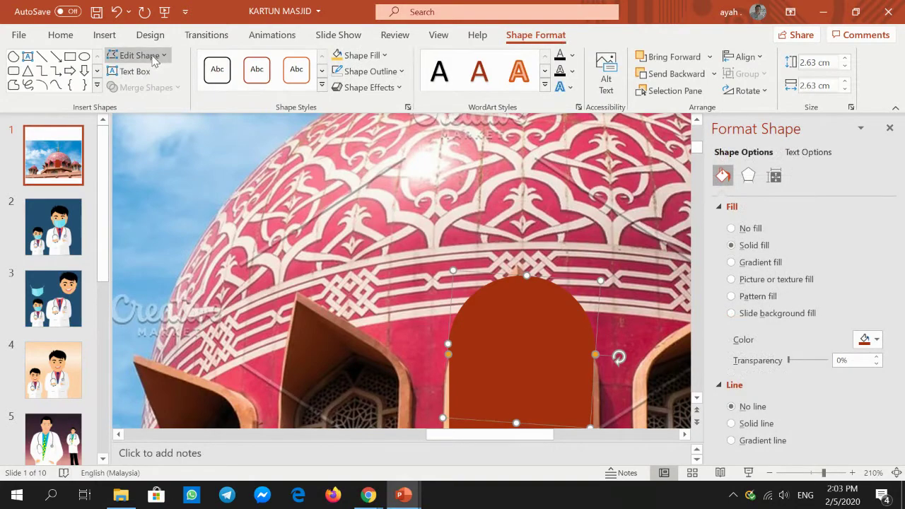
click(135, 55)
click(150, 96)
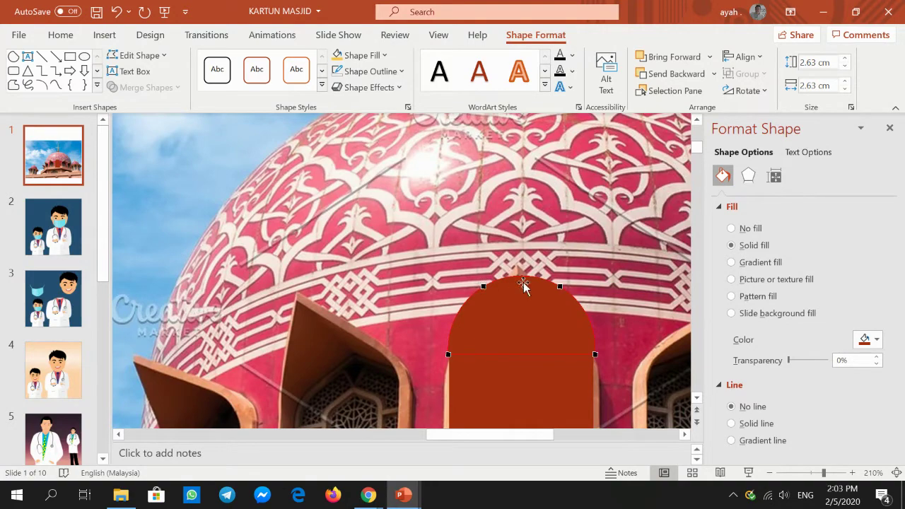
drag(523, 284, 529, 262)
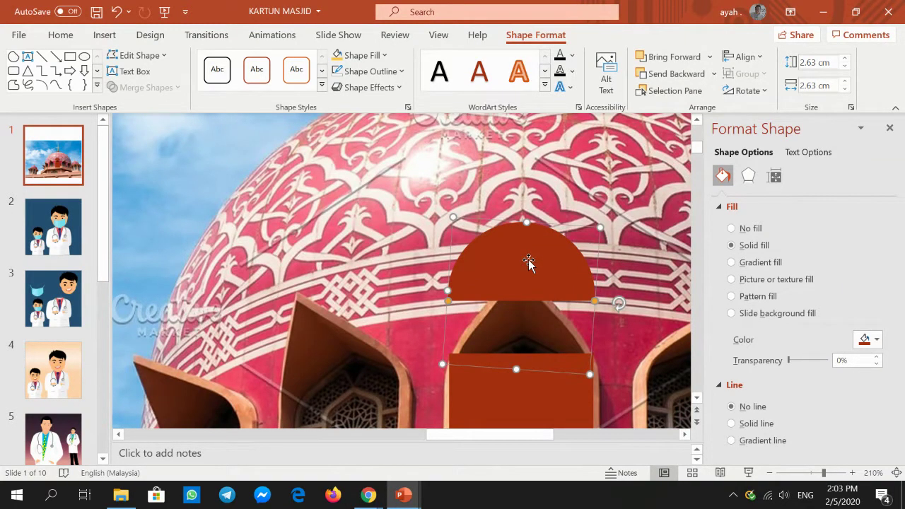
Cut away the rounded dome piece and adjust the rectangle's height
right_click(527, 260)
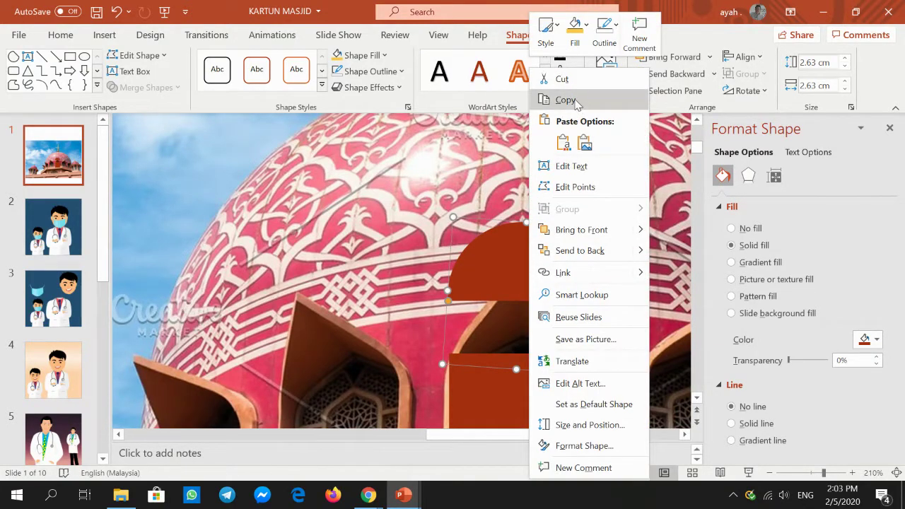
click(568, 79)
scroll(622, 326, down, 3)
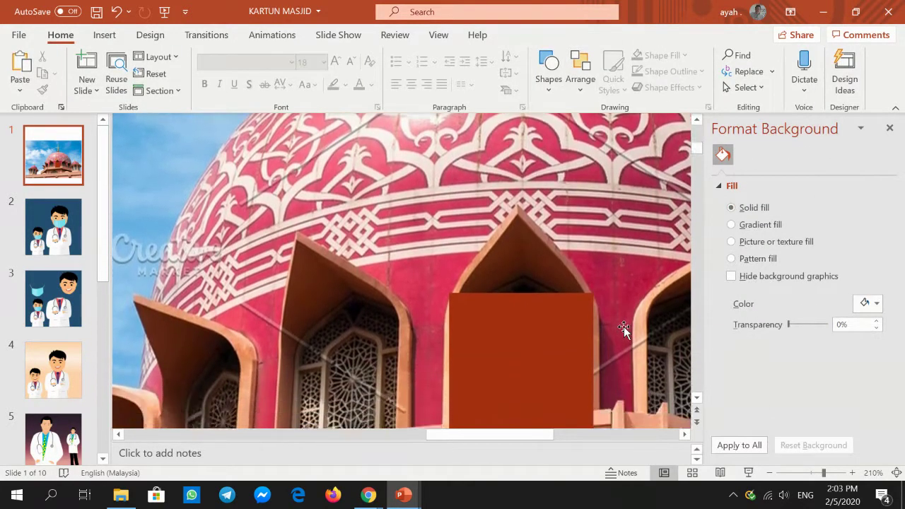
click(526, 293)
drag(521, 235, 517, 246)
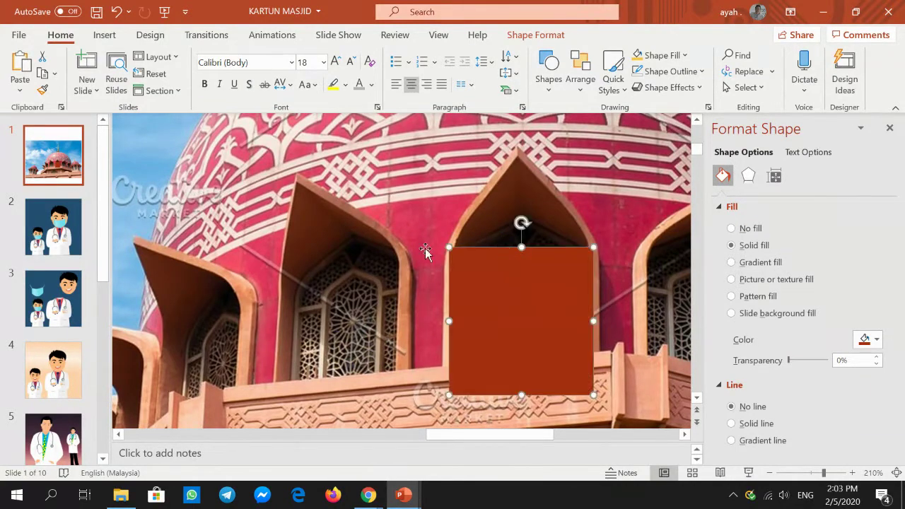
Draw an Isosceles Triangle, about 1.78 × 2.58 cm, and set it on top of the rectangle
click(549, 81)
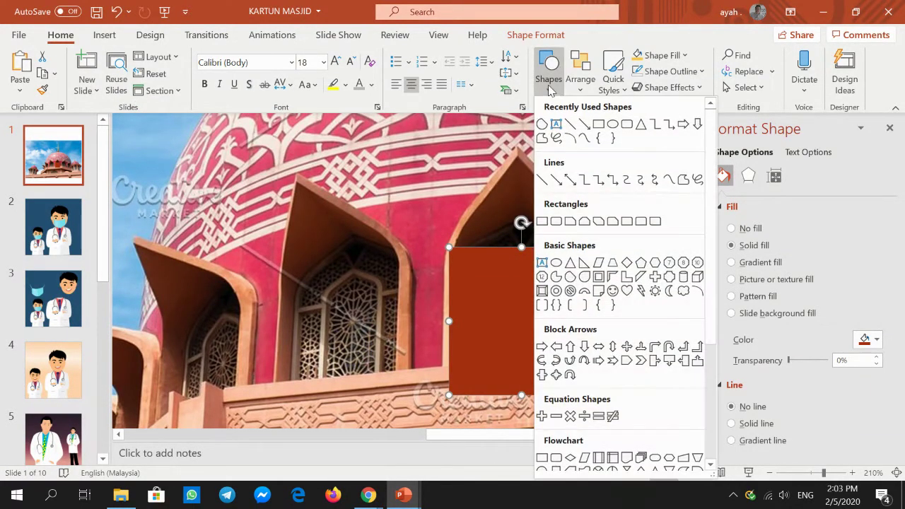
click(570, 263)
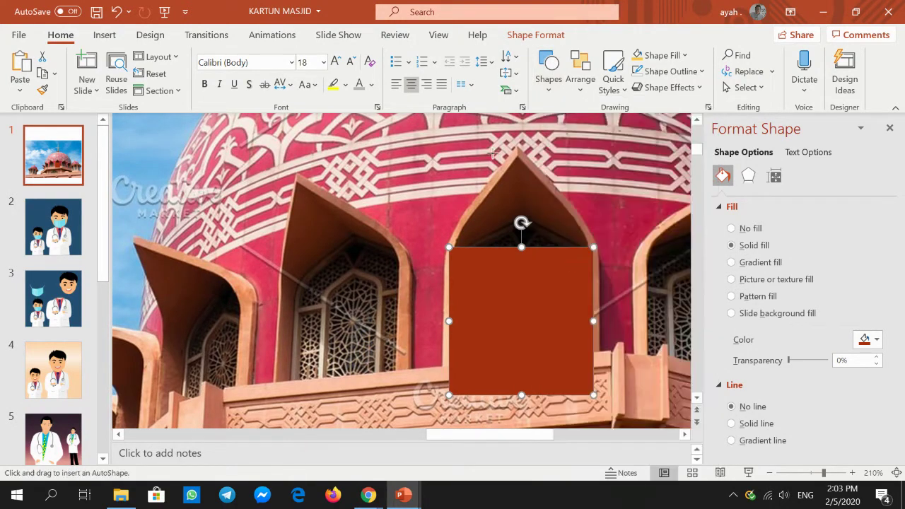
drag(514, 145, 659, 246)
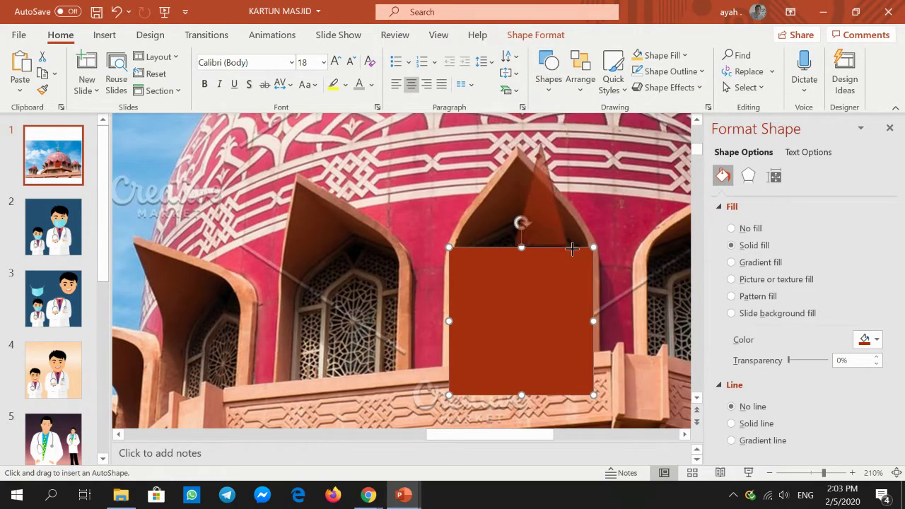
drag(620, 210, 561, 218)
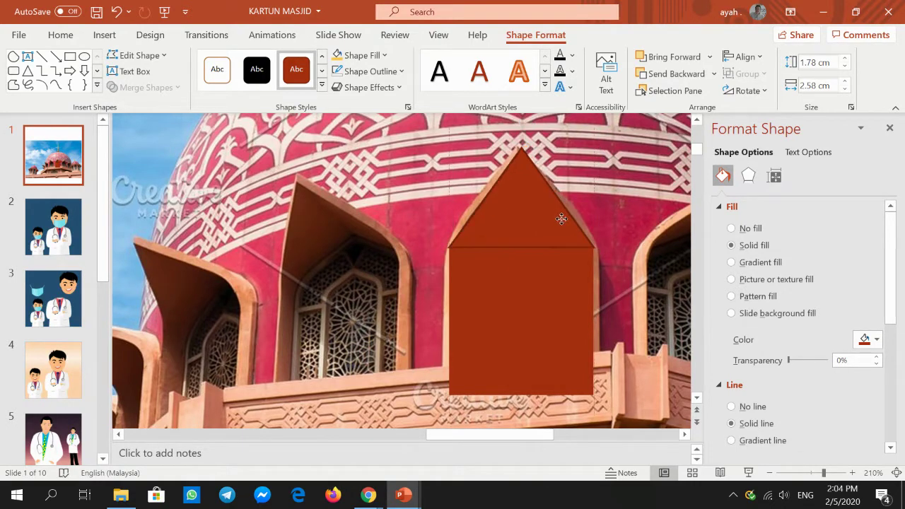
click(385, 73)
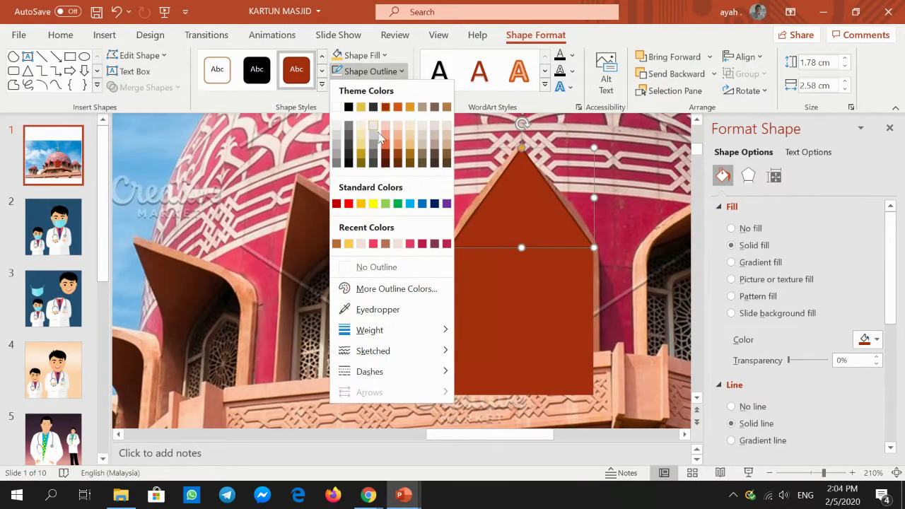
click(361, 266)
Edit the triangle's points to bend its left and right sides into outward curves
click(656, 265)
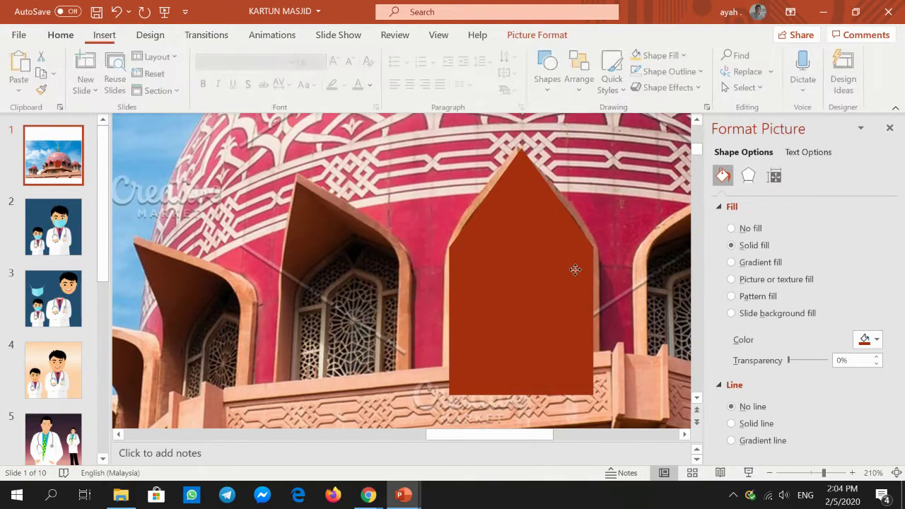
click(529, 193)
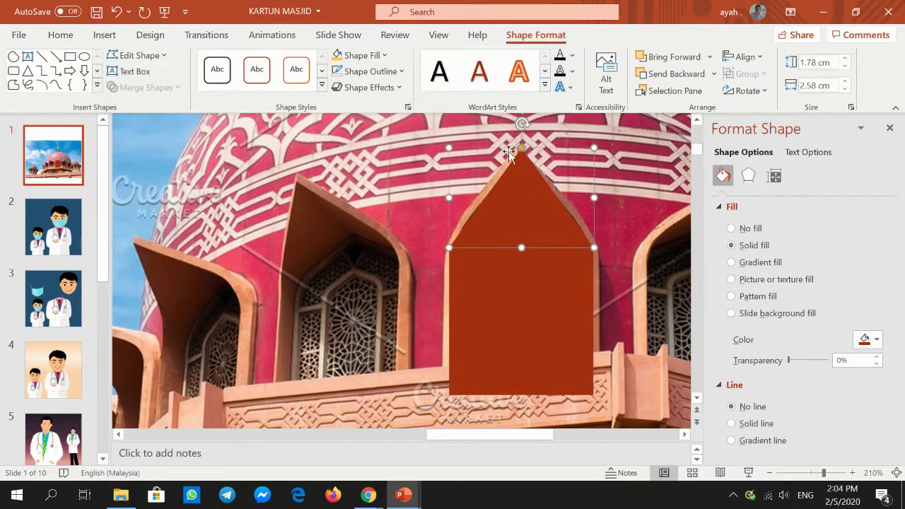
click(145, 55)
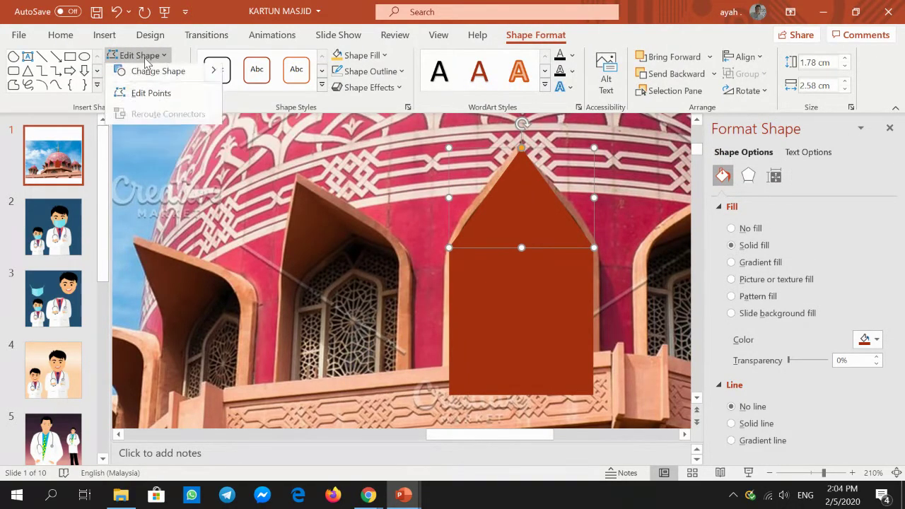
click(147, 99)
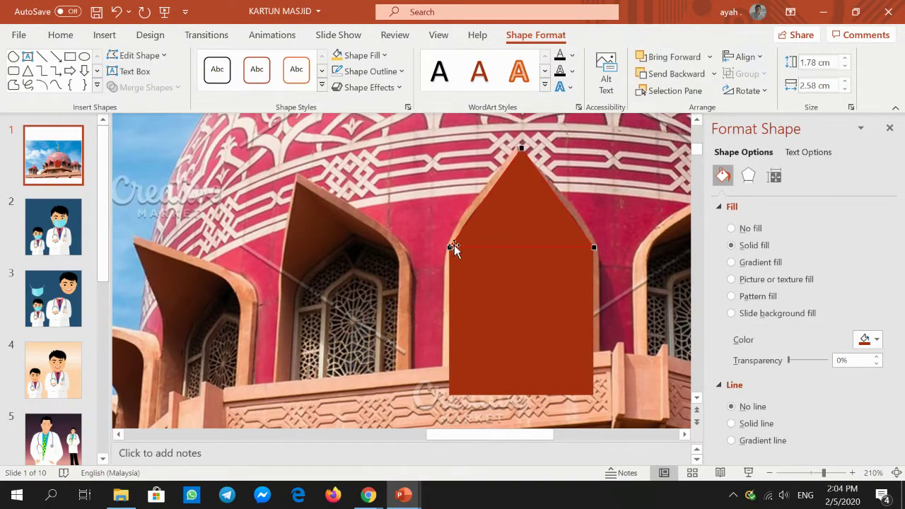
drag(473, 213, 451, 172)
drag(450, 171, 450, 172)
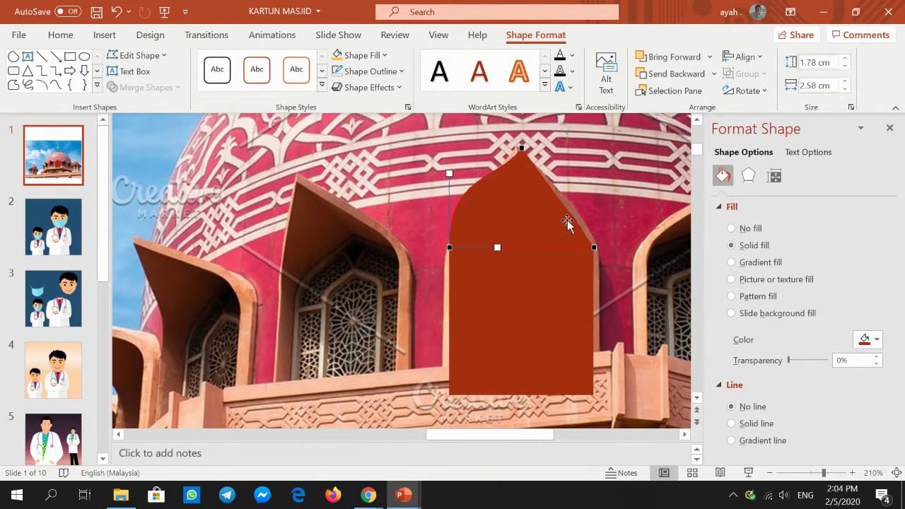
click(594, 246)
drag(570, 215, 591, 174)
Refine both curves toward the tip for an onion shape, then select it with the rectangle
click(601, 187)
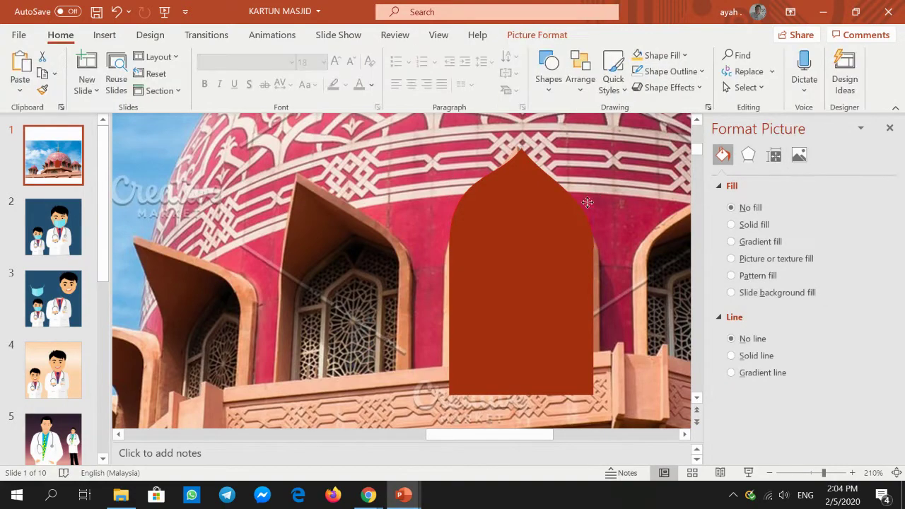
click(571, 210)
click(139, 55)
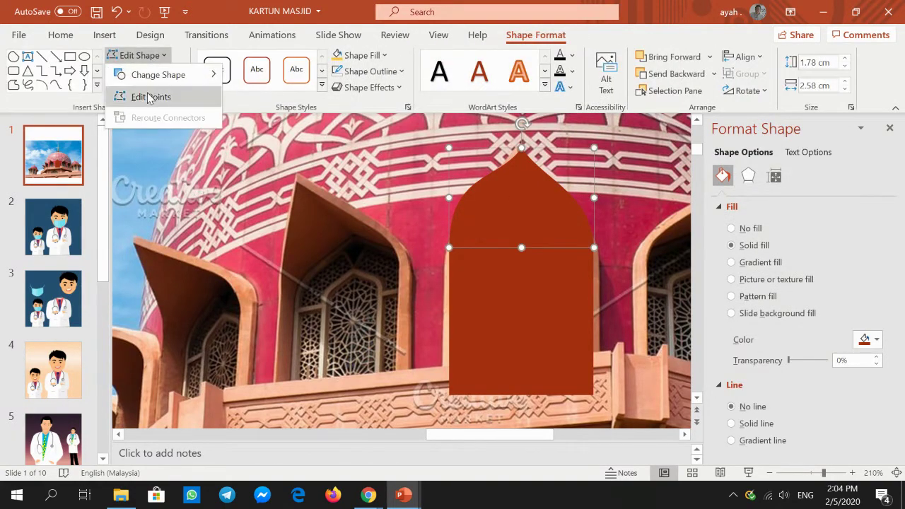
click(141, 93)
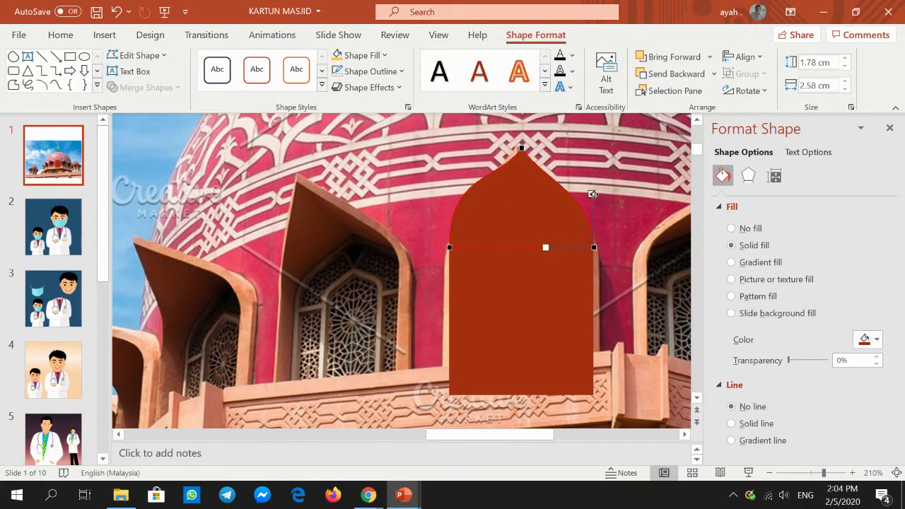
drag(593, 194, 597, 182)
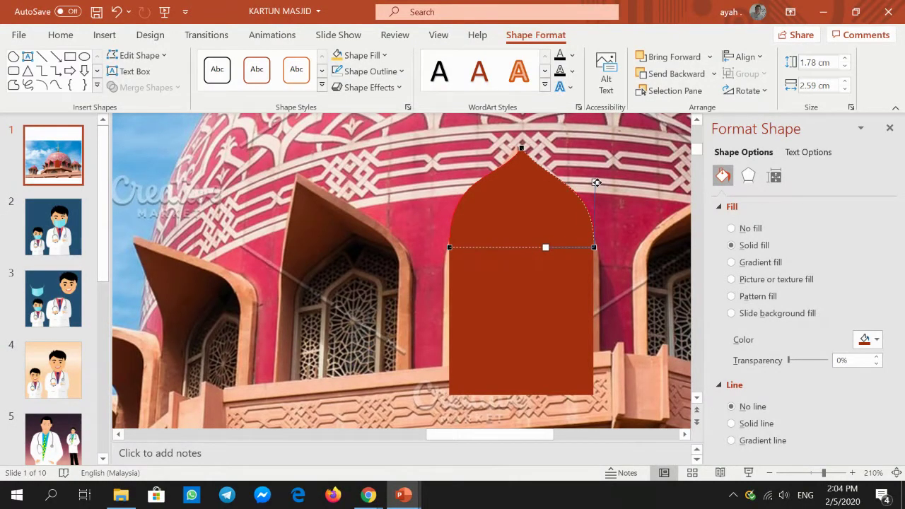
click(448, 248)
click(594, 248)
drag(595, 182, 596, 170)
click(522, 147)
mouse_move(497, 181)
mouse_down()
mouse_move(510, 193)
mouse_move(534, 194)
mouse_up()
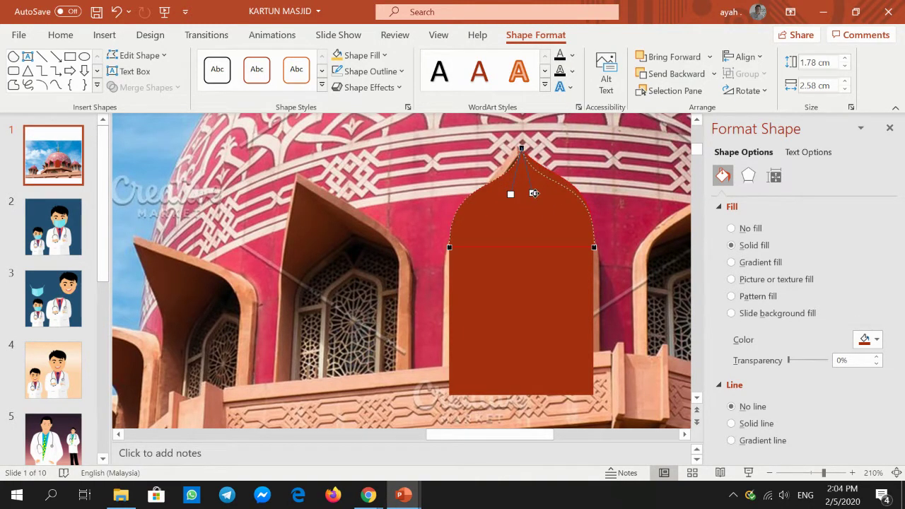
click(649, 209)
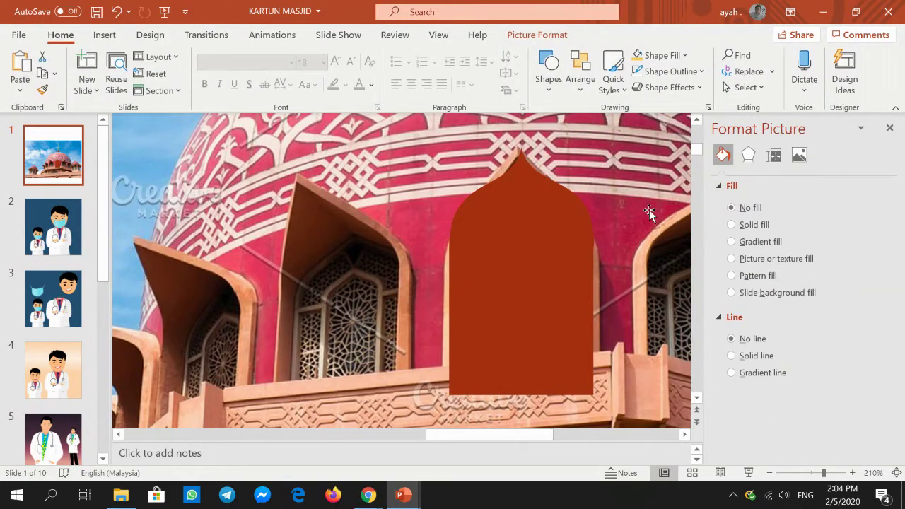
click(510, 206)
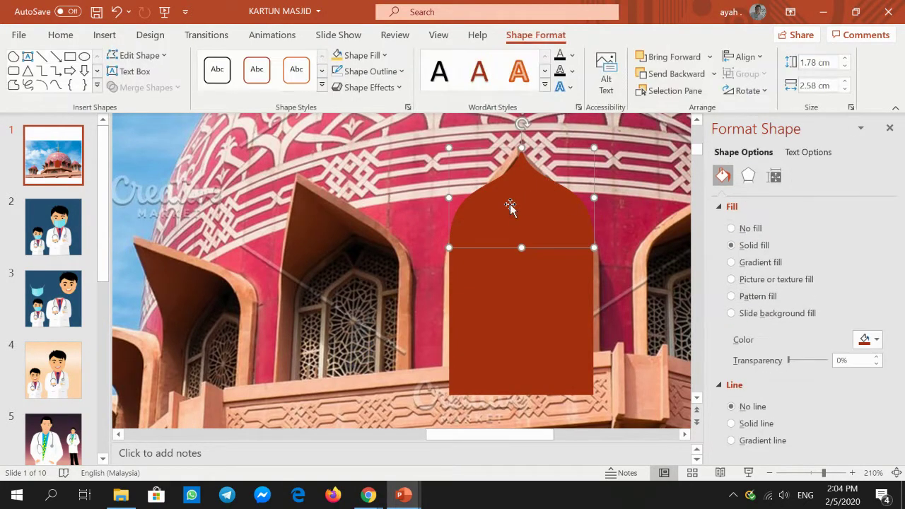
shift+click(497, 311)
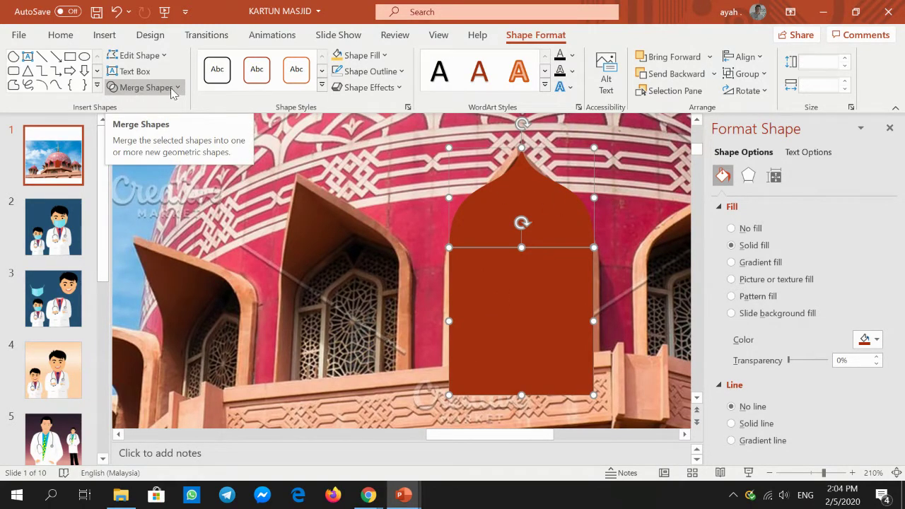
Union the curved arch top and rectangle into one shape and shift it left
click(172, 94)
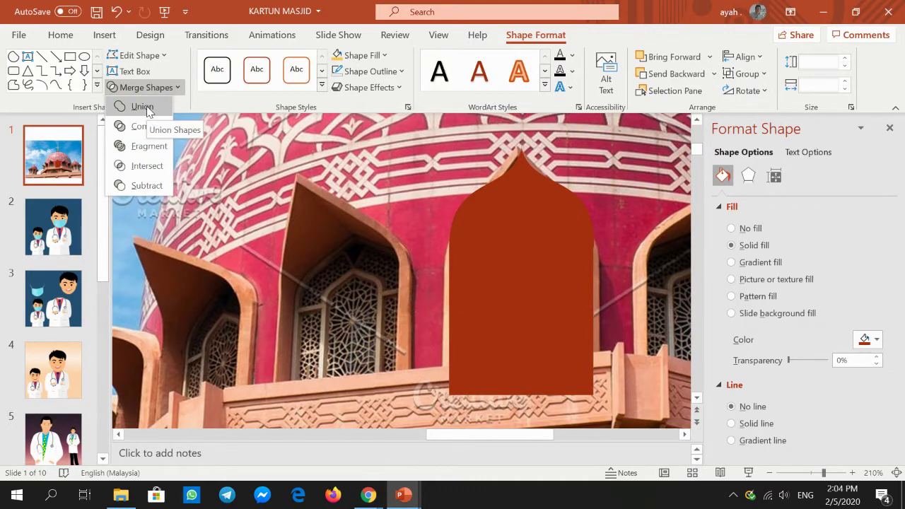
click(142, 107)
mouse_move(533, 259)
mouse_down()
mouse_move(293, 249)
mouse_move(204, 236)
mouse_move(520, 247)
mouse_move(517, 256)
mouse_move(581, 266)
mouse_move(510, 255)
mouse_up()
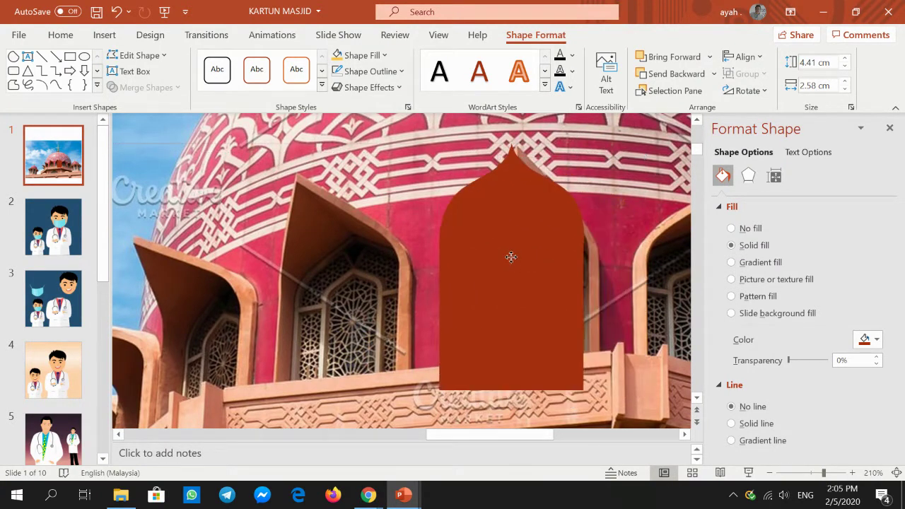
Give the arch a light 3 pt outline and move it left over the photo's window
click(401, 71)
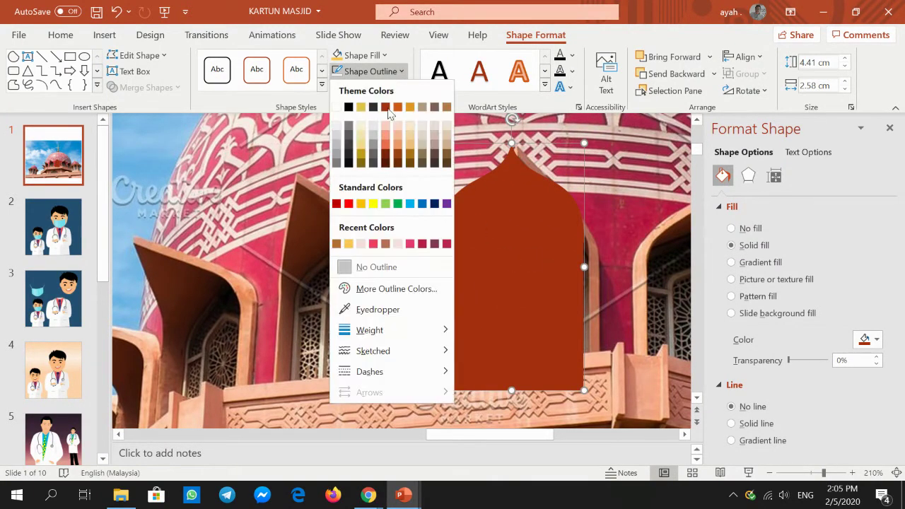
click(360, 244)
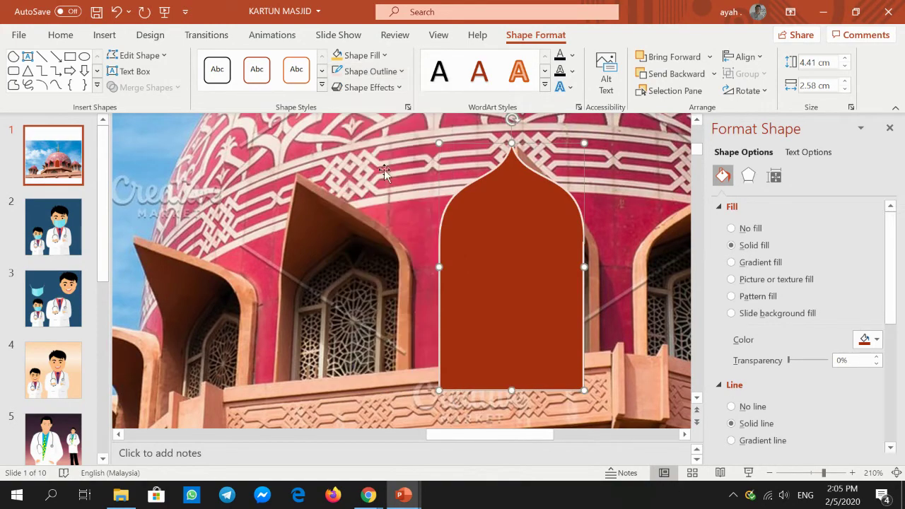
mouse_move(541, 246)
mouse_down()
mouse_move(407, 247)
mouse_move(549, 251)
mouse_up()
click(371, 71)
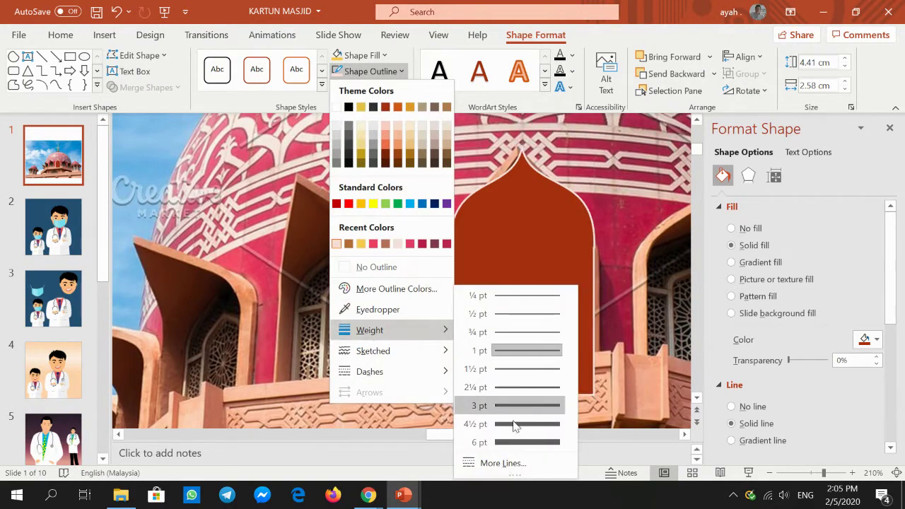
mouse_move(370, 330)
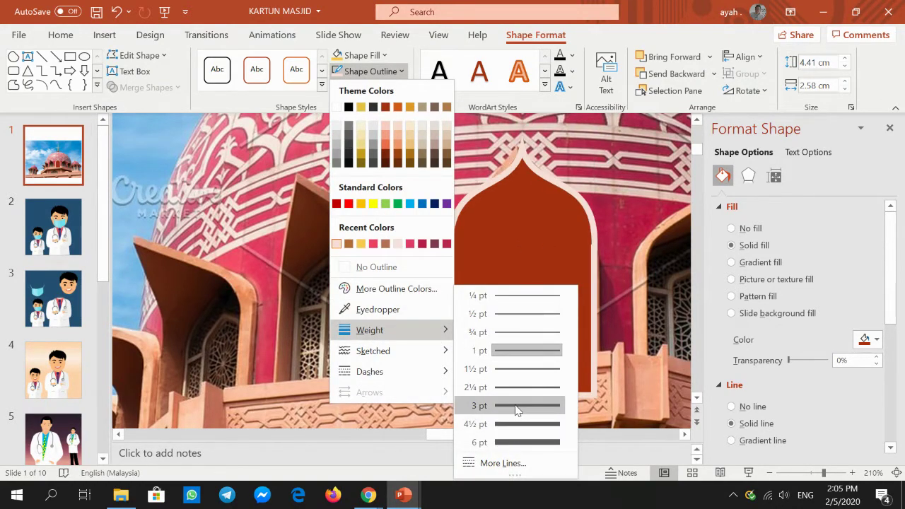
click(517, 410)
drag(561, 276, 420, 276)
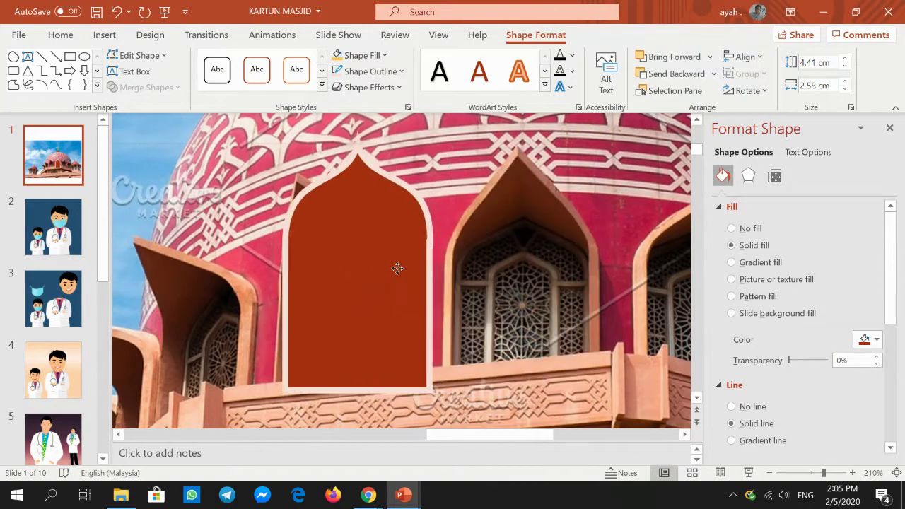
Edit the arch's right-side point, bulging it outward and then deleting that vertex
click(565, 270)
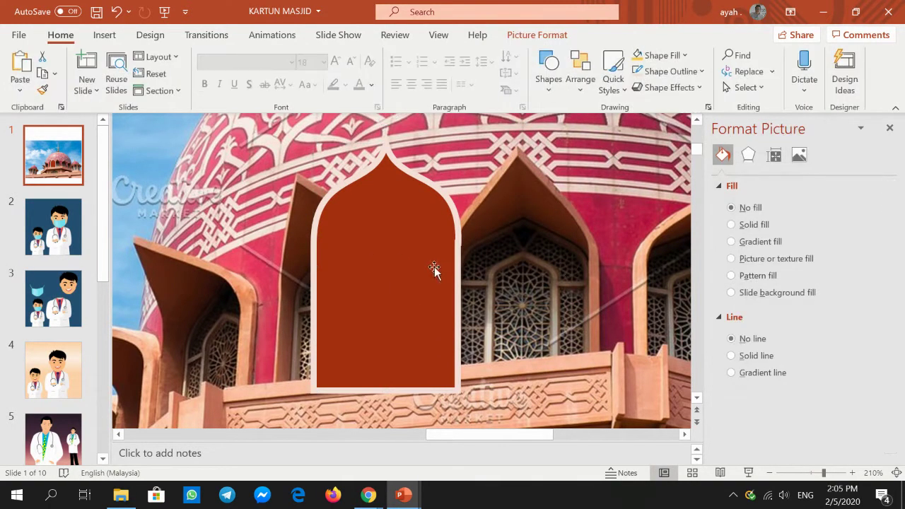
click(434, 266)
click(134, 56)
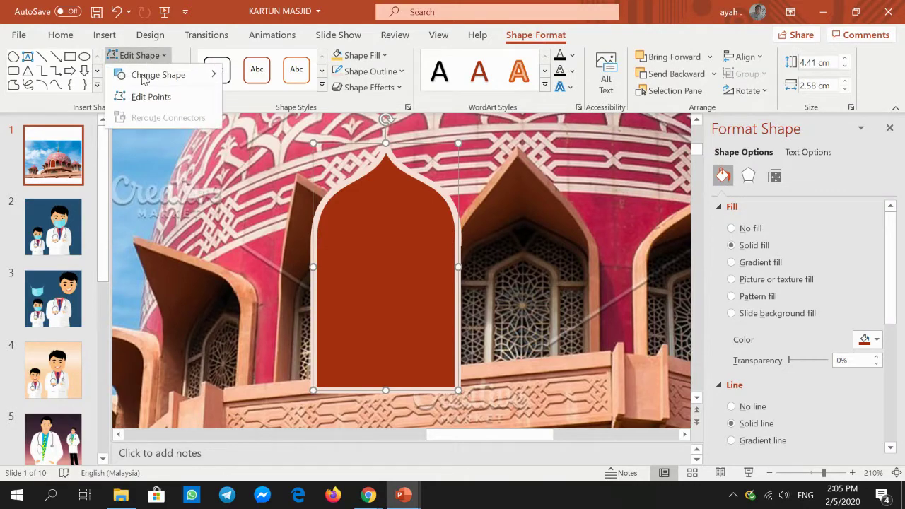
click(150, 97)
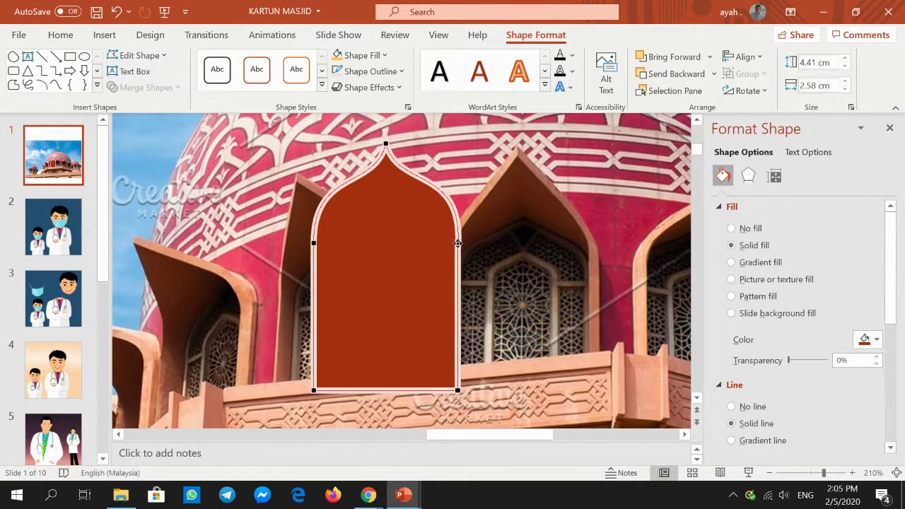
drag(458, 243, 459, 242)
drag(458, 243, 464, 254)
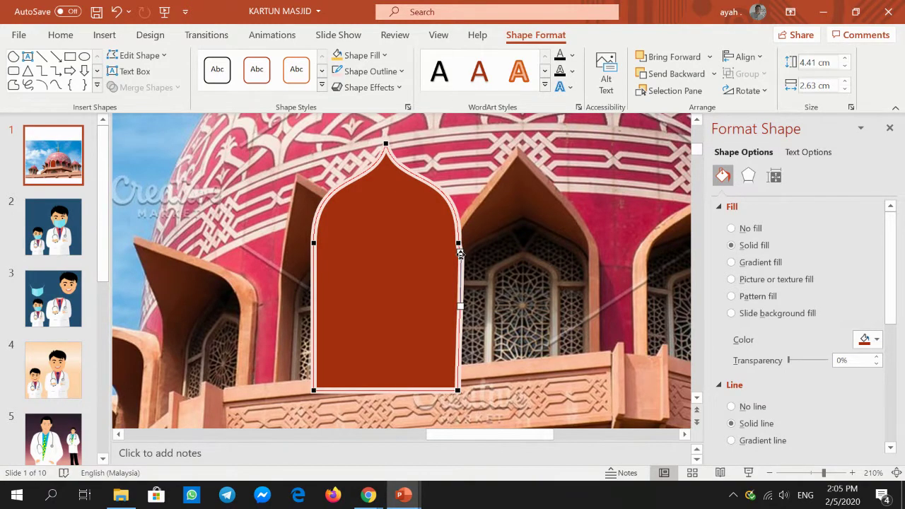
right_click(459, 253)
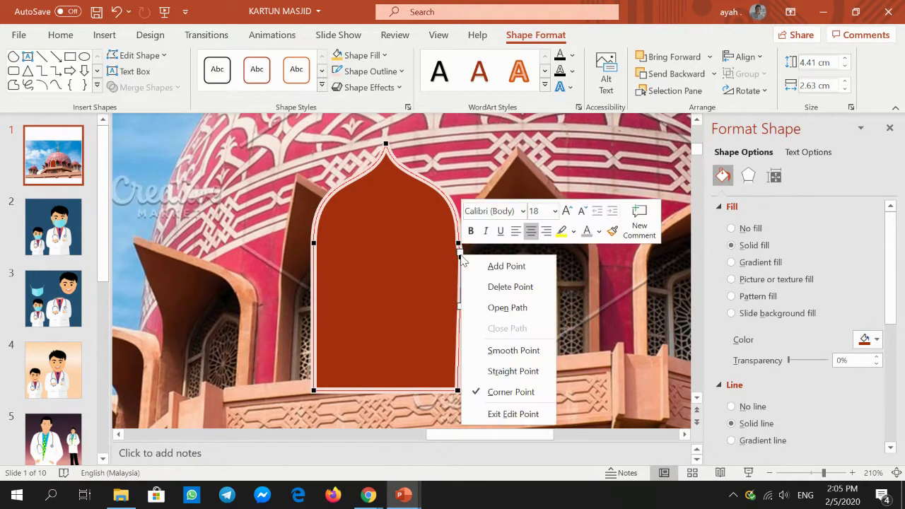
click(486, 287)
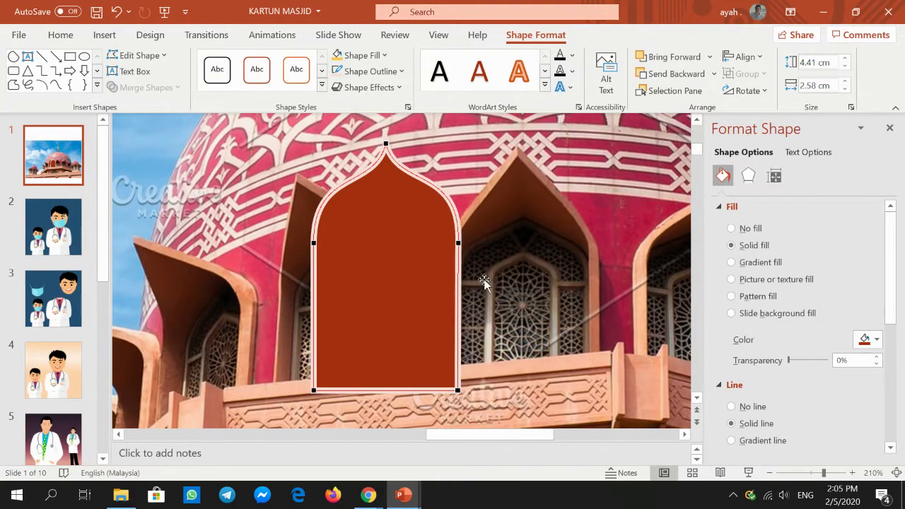
click(459, 233)
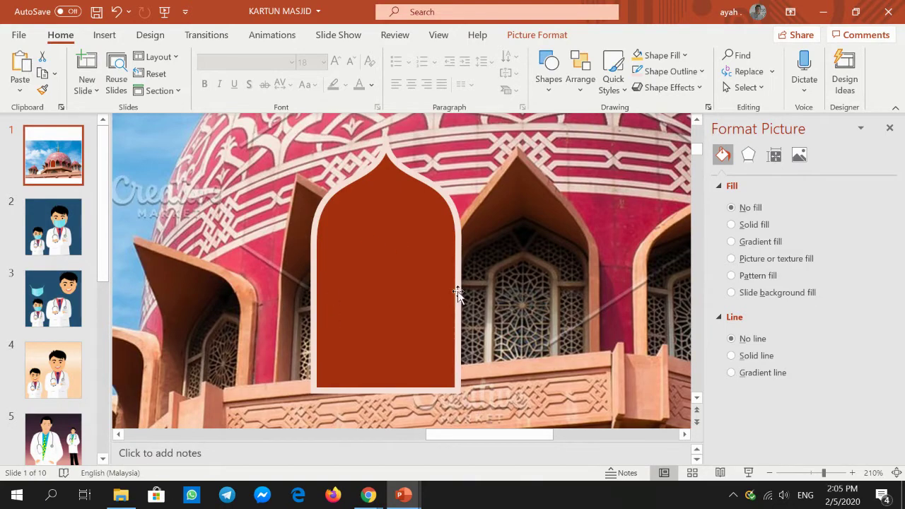
Undo a left-side point reshape and move the arch right over the pointed window
click(456, 243)
click(135, 55)
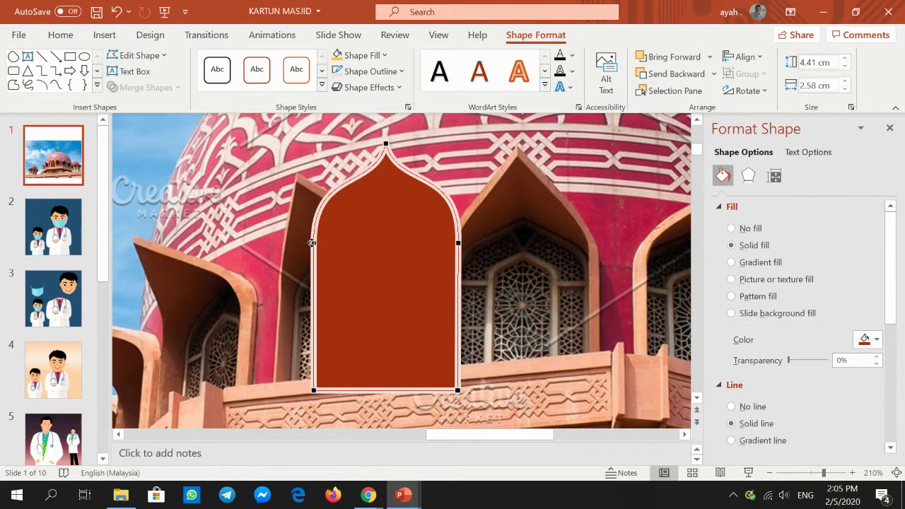
drag(312, 243, 321, 257)
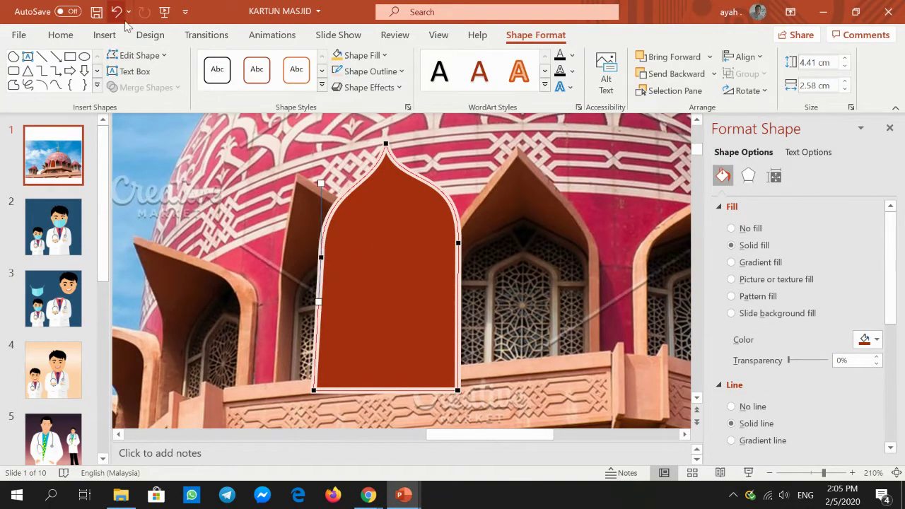
click(115, 13)
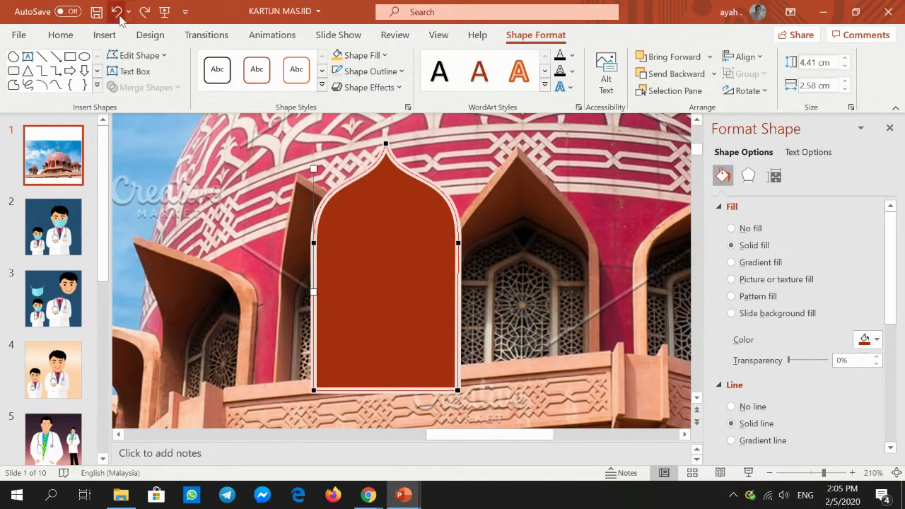
click(523, 279)
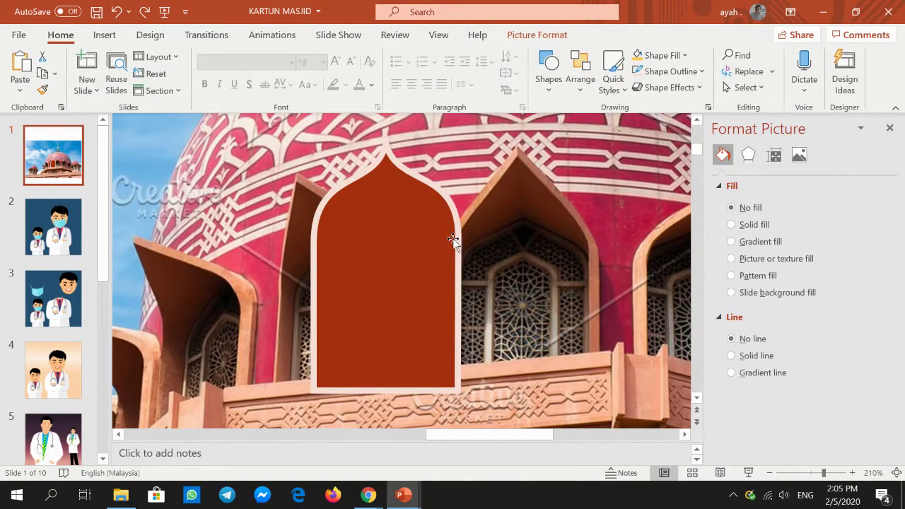
click(420, 238)
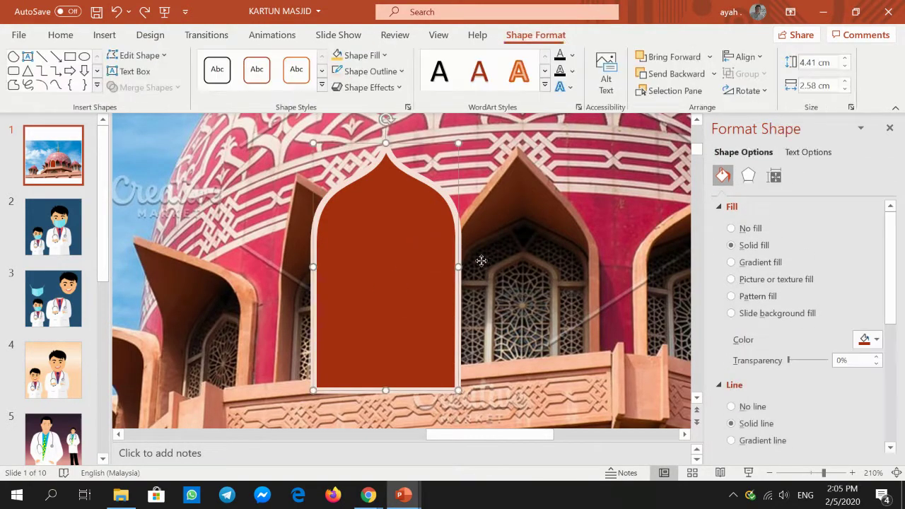
drag(379, 251, 527, 288)
Move the arch left over the photo's left window and copy it
mouse_move(579, 438)
mouse_down()
mouse_move(632, 434)
mouse_move(456, 439)
mouse_move(512, 438)
mouse_up()
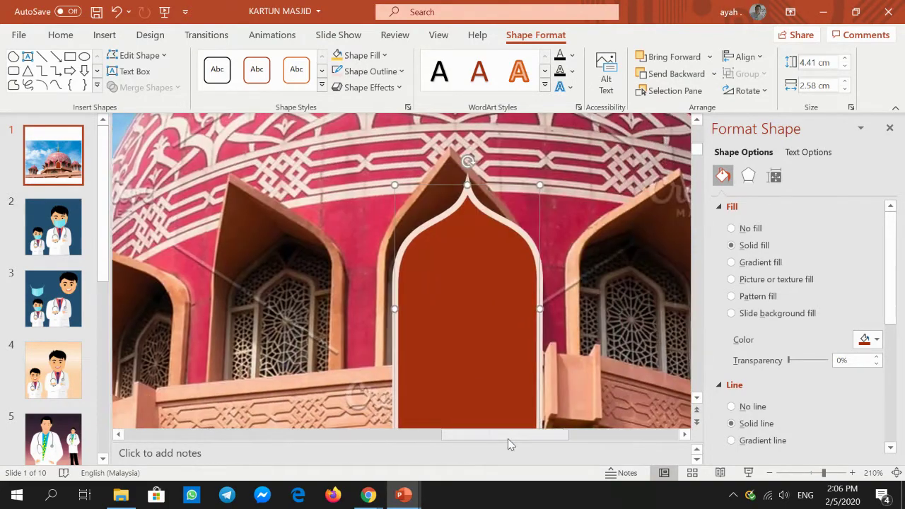
drag(429, 273, 296, 254)
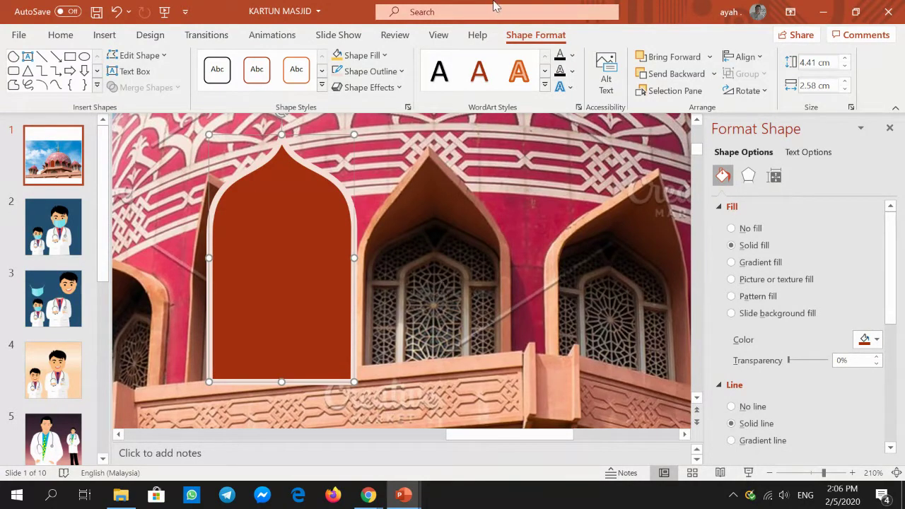
right_click(281, 242)
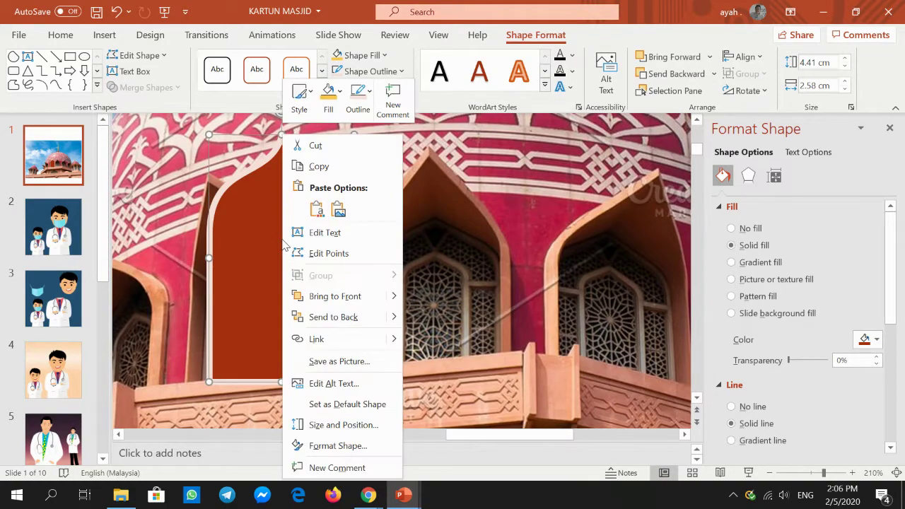
click(321, 172)
Paste the arch copy, shrink it, and place it inside the original arch
click(390, 187)
right_click(388, 176)
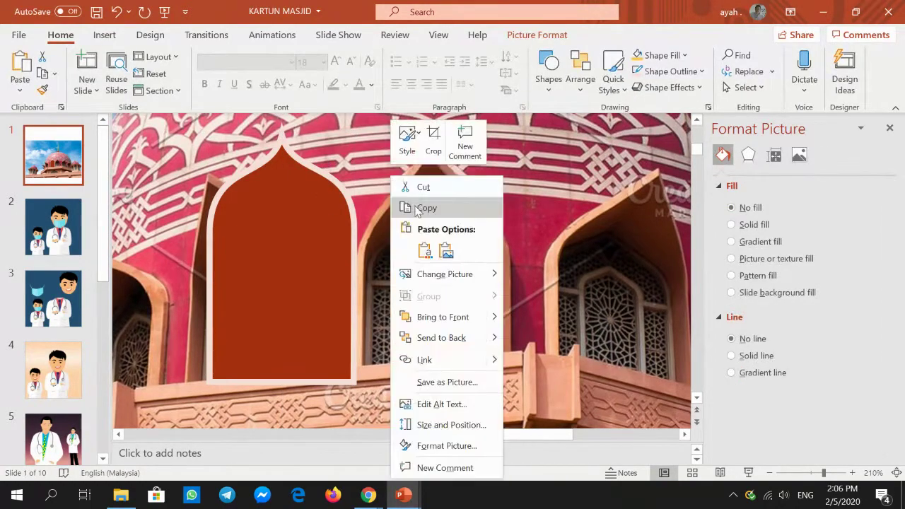
click(424, 251)
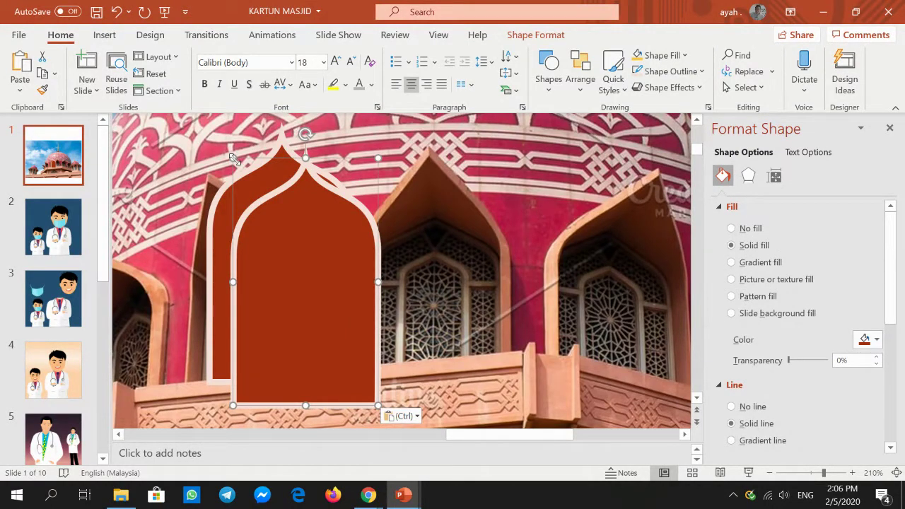
drag(234, 160, 259, 183)
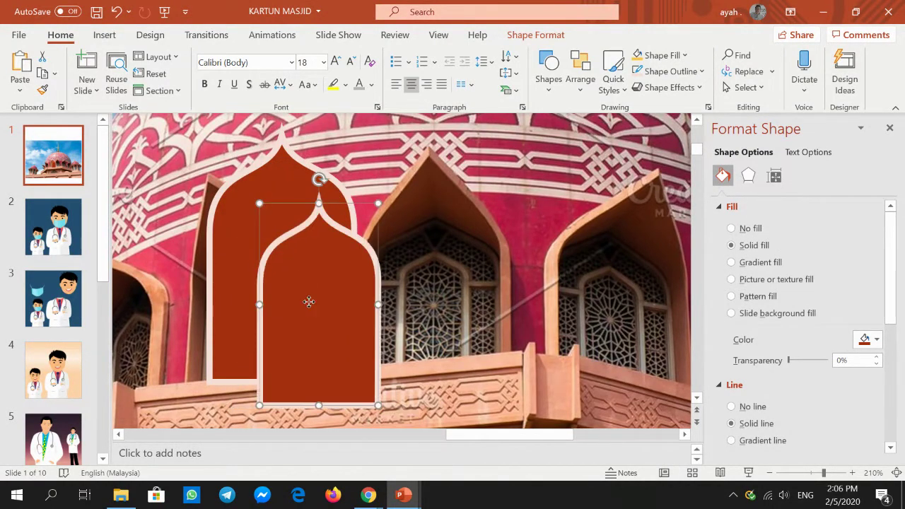
drag(307, 299, 273, 275)
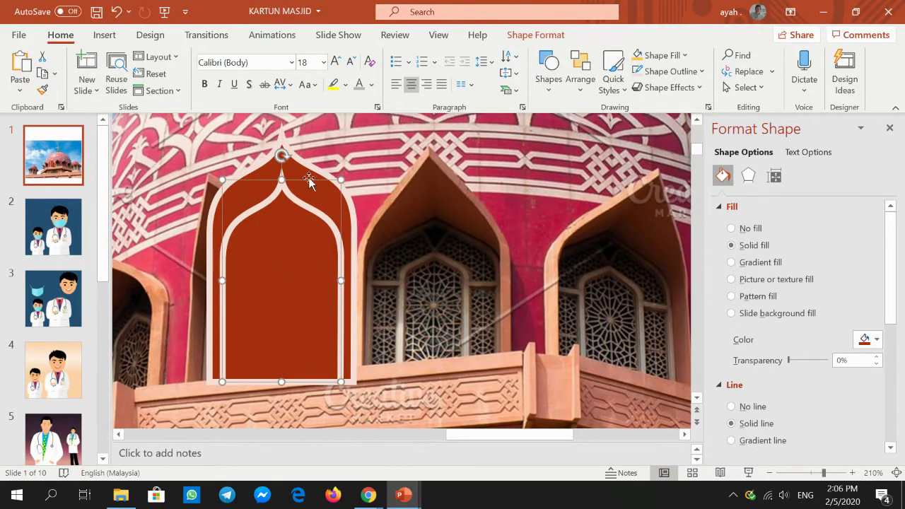
Remove the inner arch's outline and fill it with a peach colour sampled from the photo
click(523, 39)
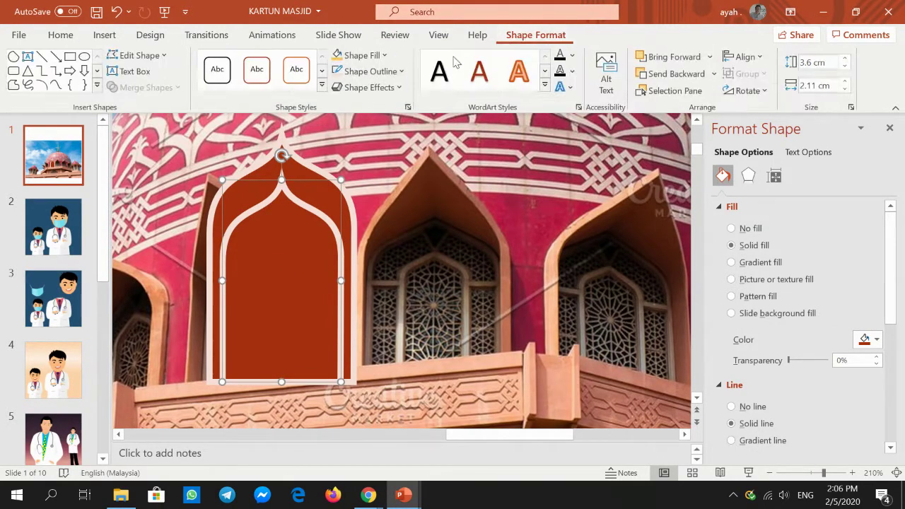
click(381, 71)
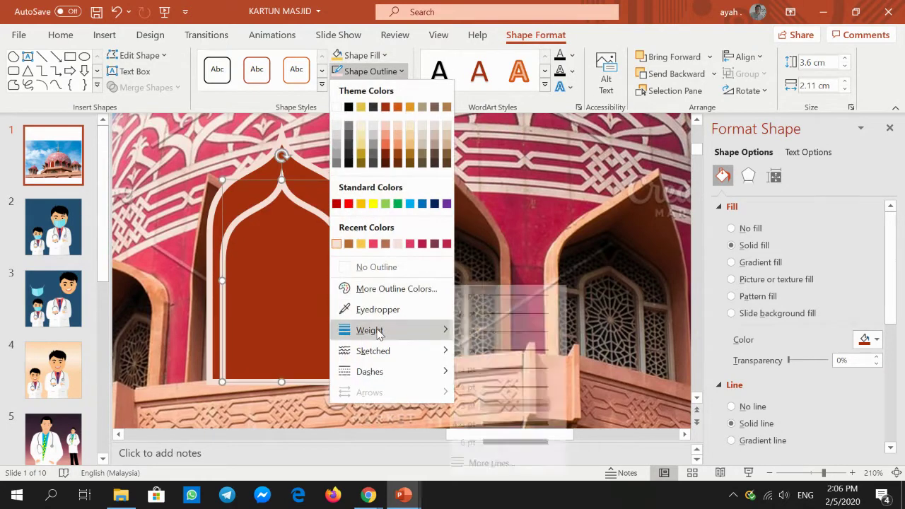
click(394, 269)
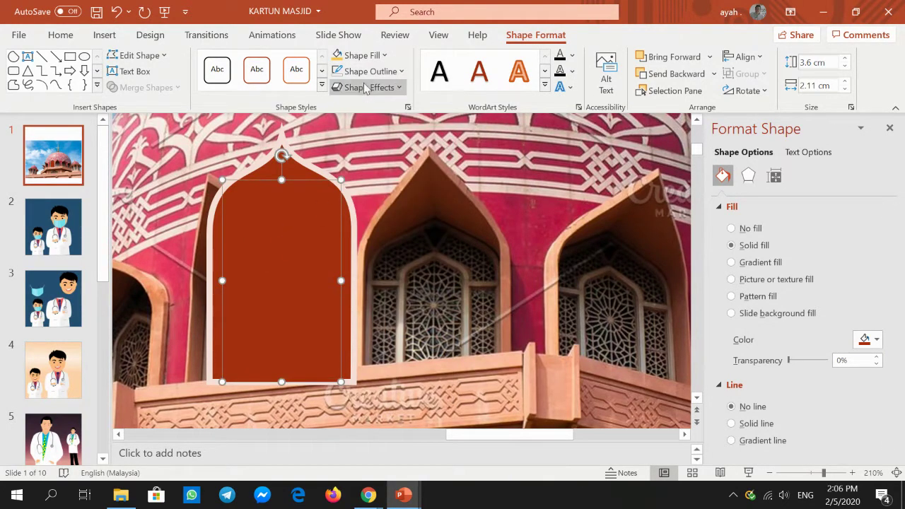
click(385, 55)
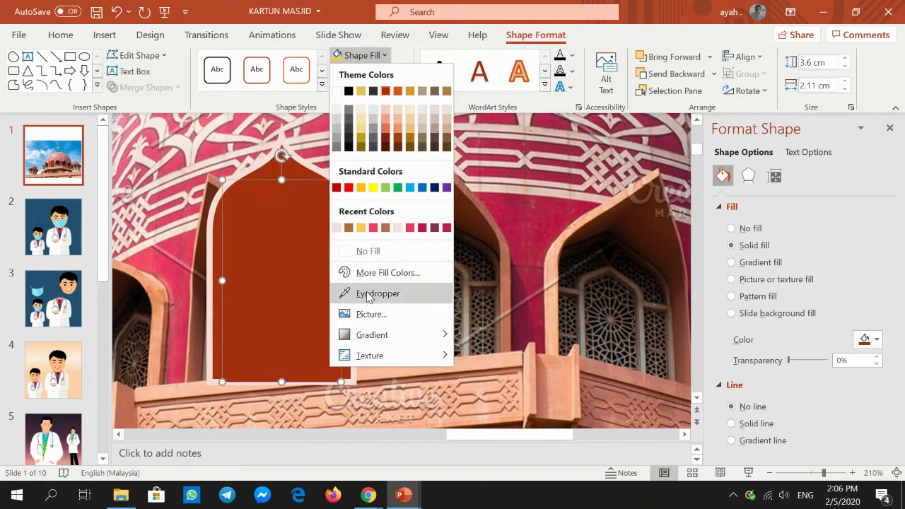
click(353, 292)
click(467, 298)
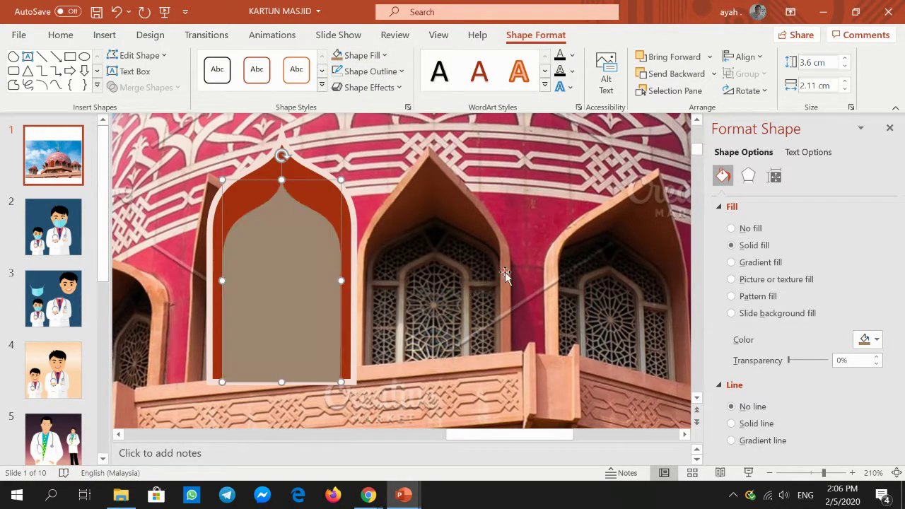
click(382, 56)
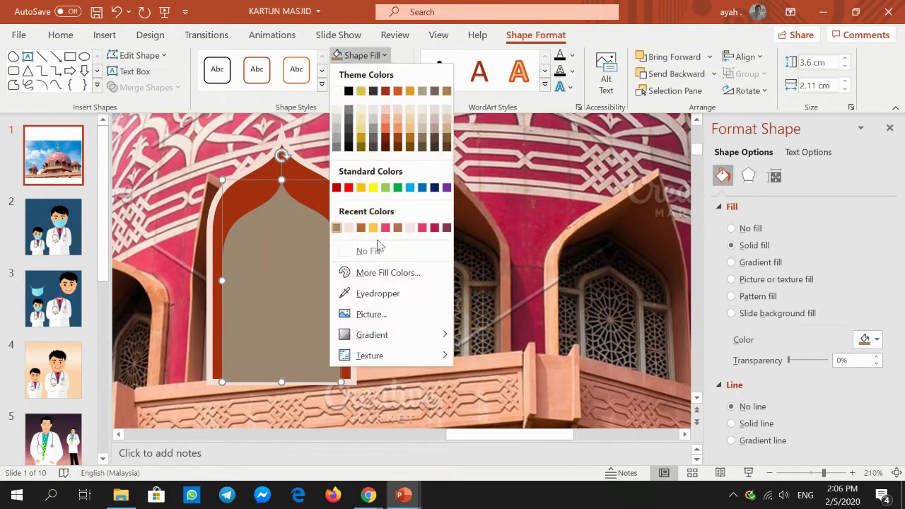
click(364, 293)
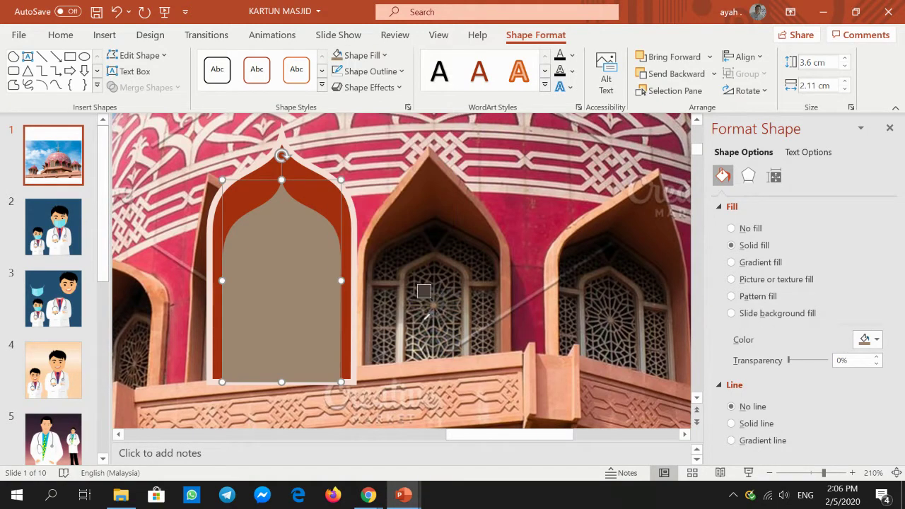
click(400, 350)
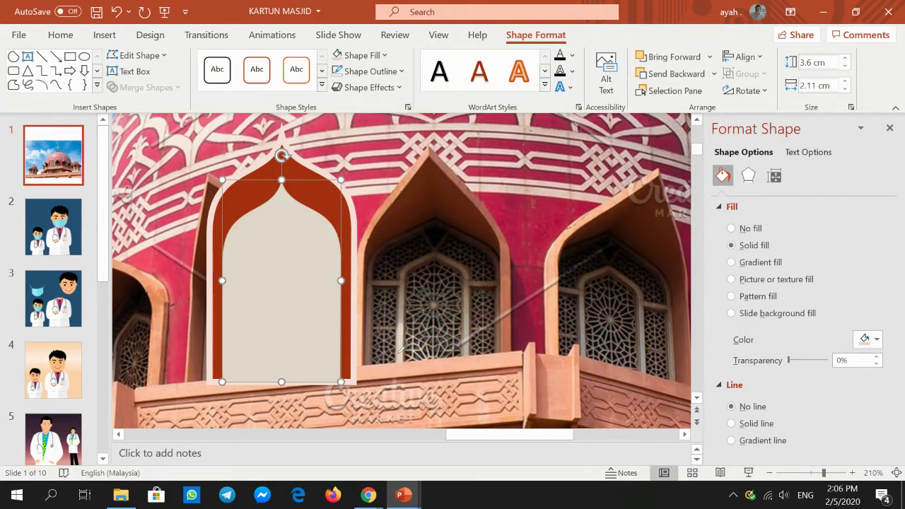
click(382, 56)
click(374, 292)
click(438, 367)
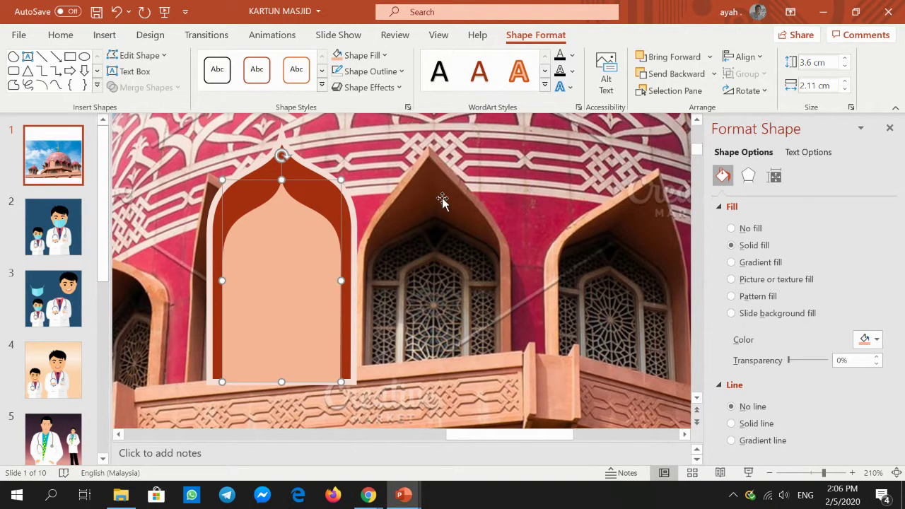
Give the outer arch an outline colour sampled from the photo, then select the inner arch
click(305, 163)
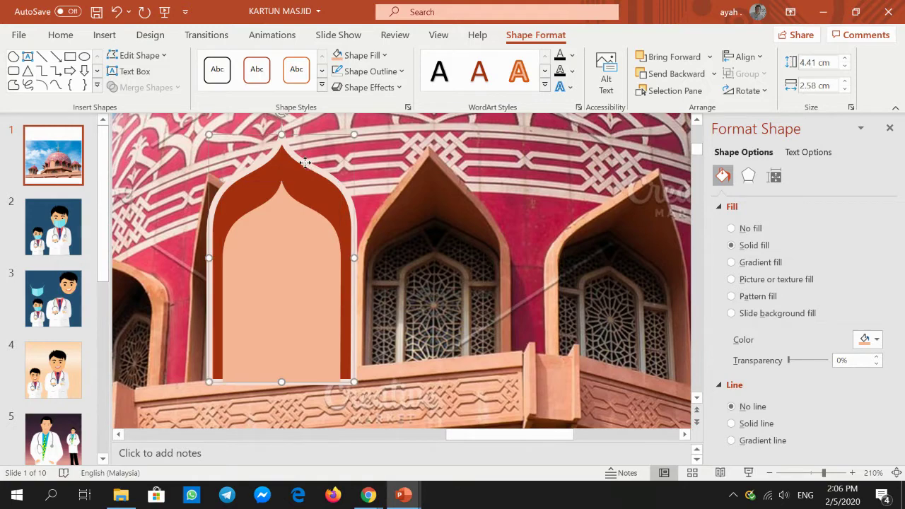
click(401, 71)
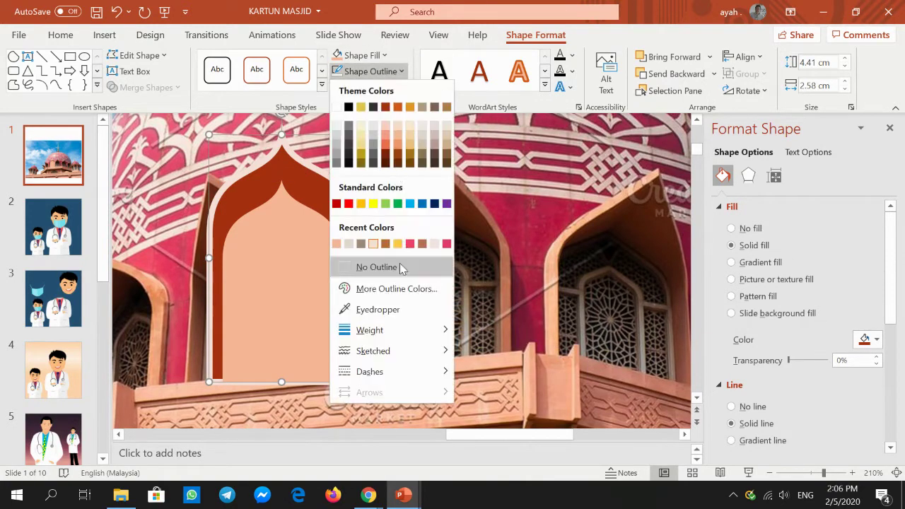
click(374, 309)
click(290, 231)
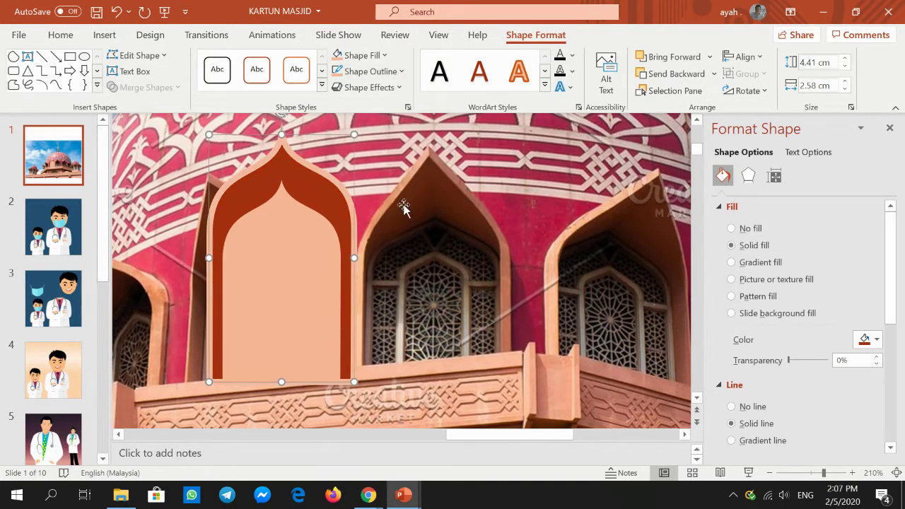
click(414, 202)
click(275, 239)
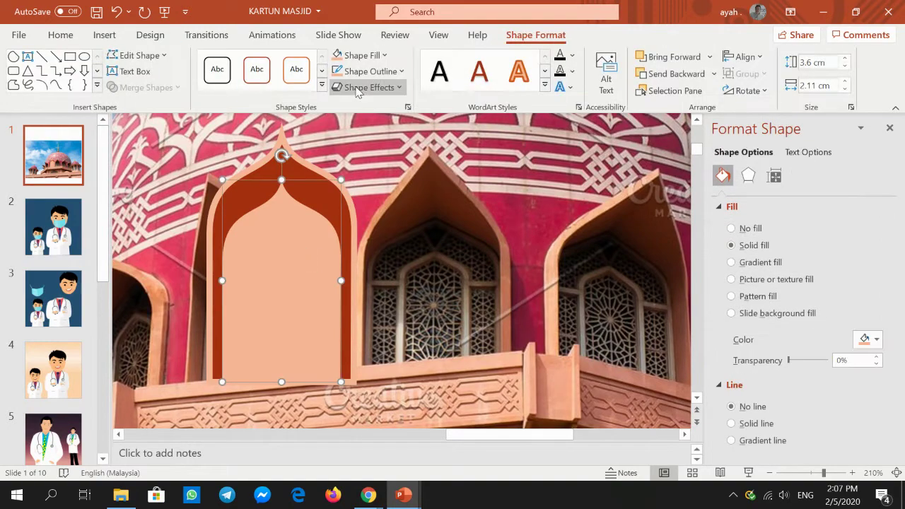
Give the inner arch a pattern fill, settling on zigzag after trying brick, lattice, checker and dotted swatches
click(359, 55)
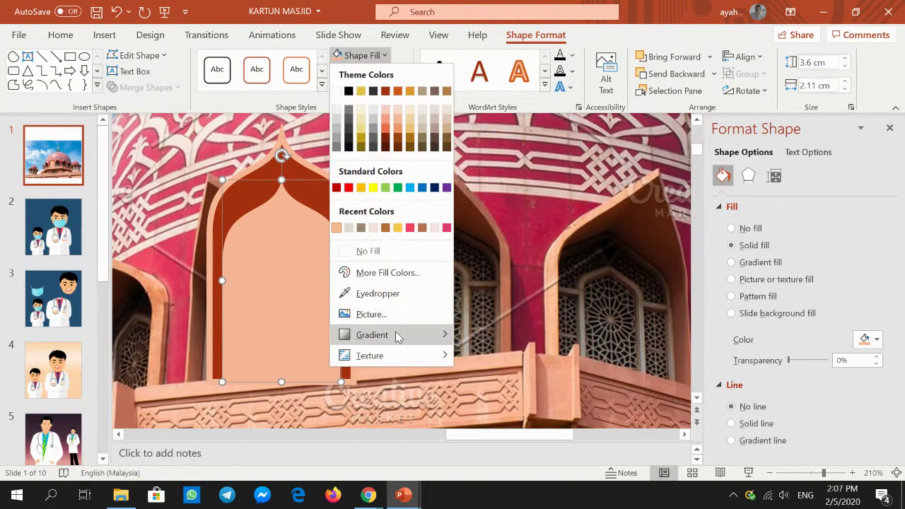
mouse_move(391, 335)
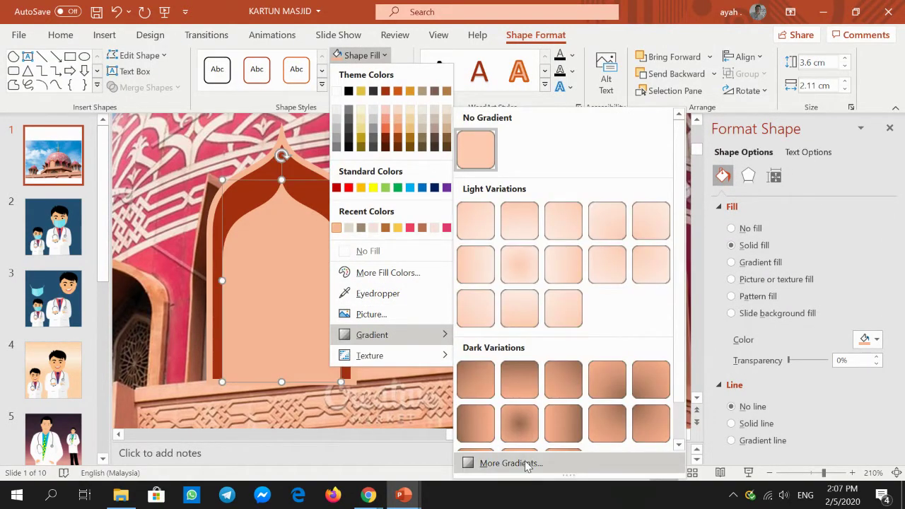
click(526, 464)
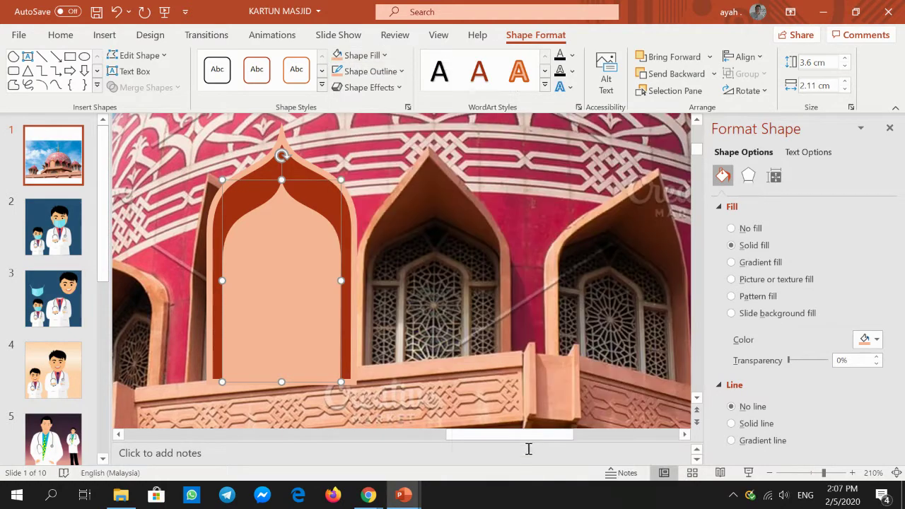
click(748, 298)
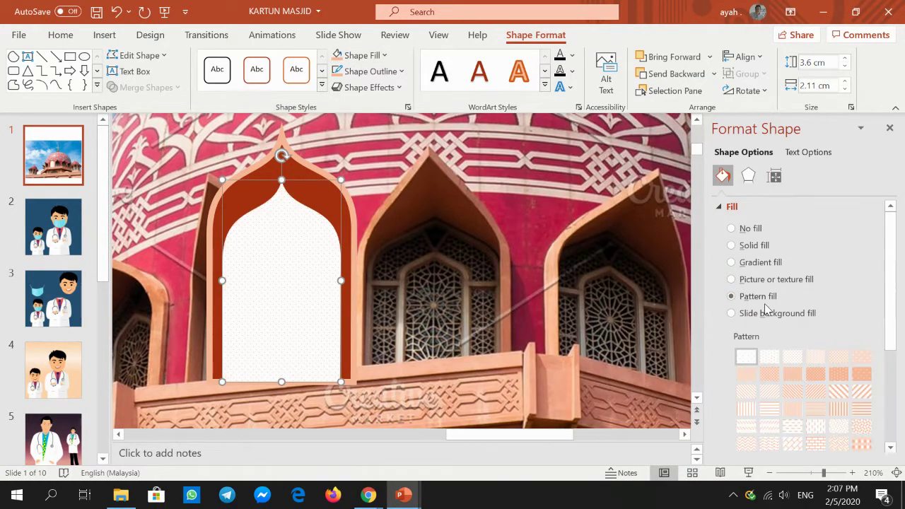
drag(891, 336, 892, 382)
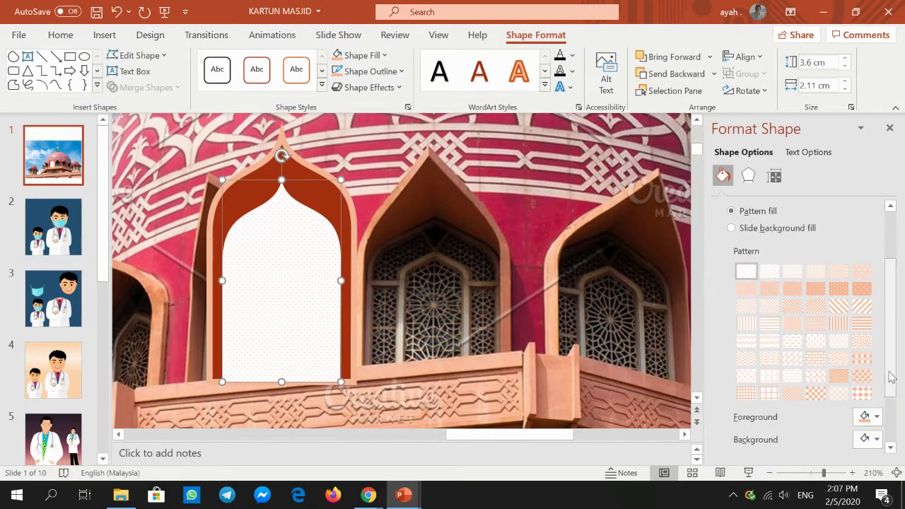
click(801, 362)
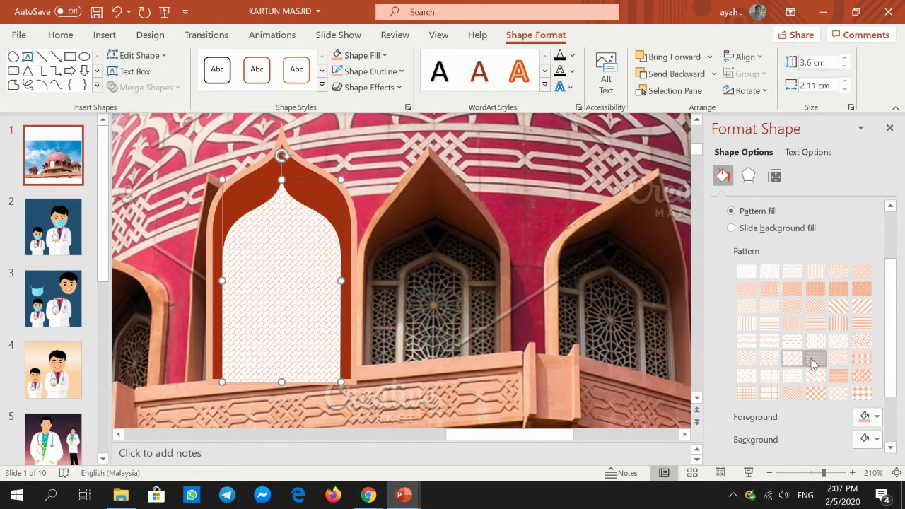
click(813, 361)
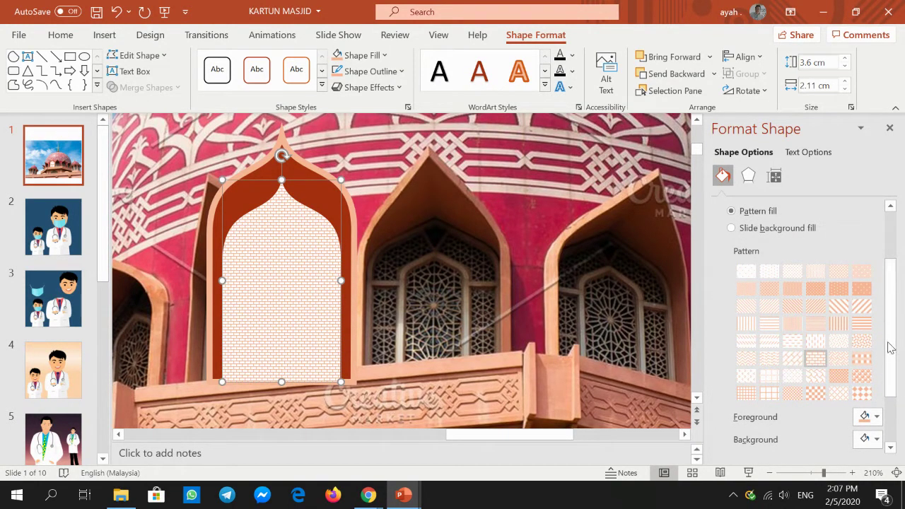
click(838, 393)
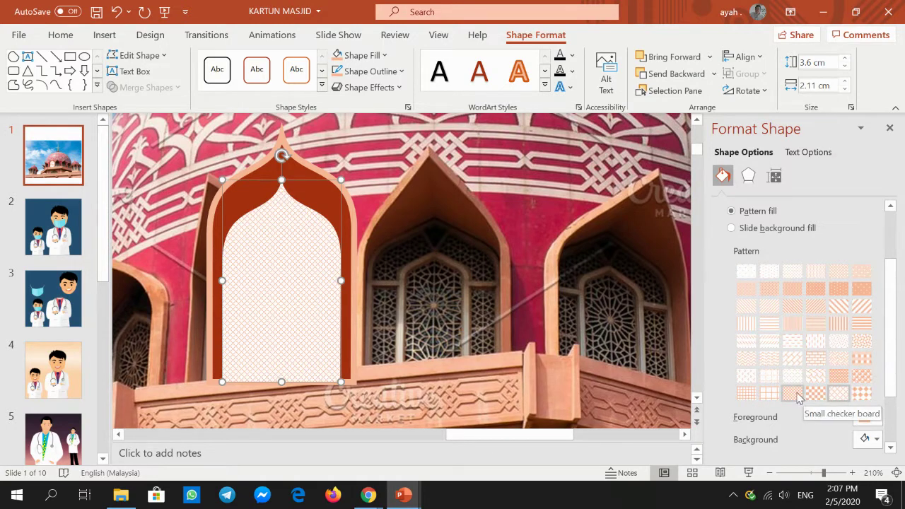
click(797, 397)
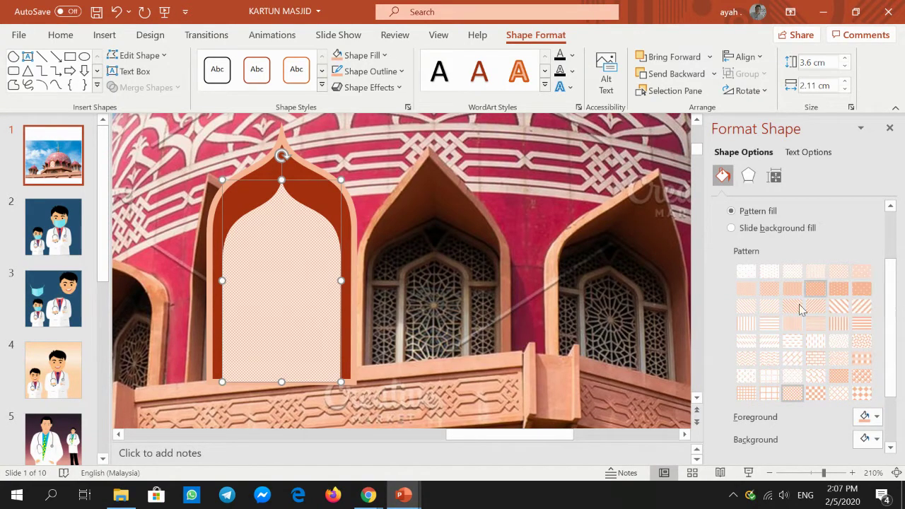
click(745, 376)
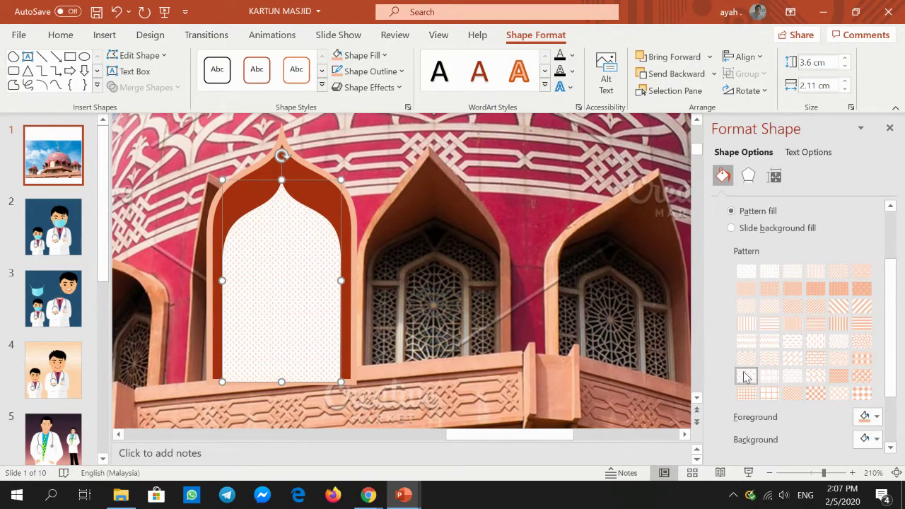
click(838, 359)
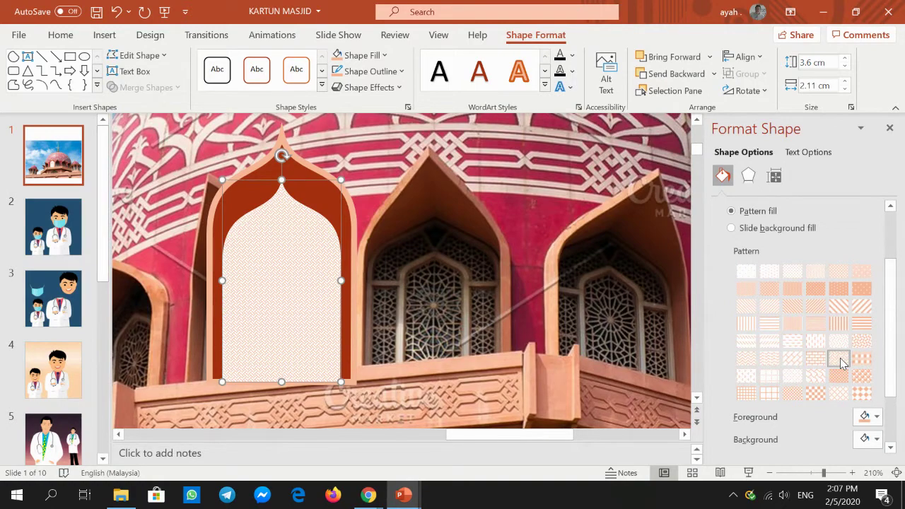
Sample the orange-red arch colour from the slide as the pattern foreground
click(869, 417)
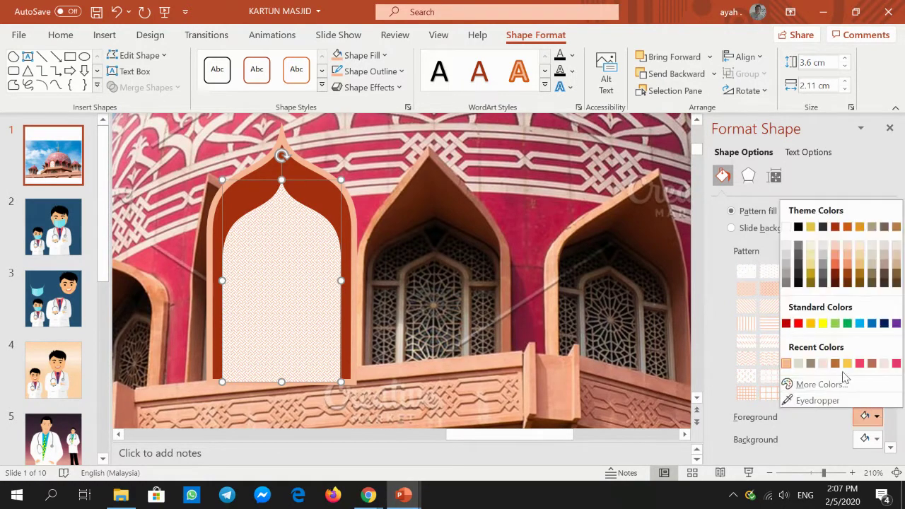
click(817, 400)
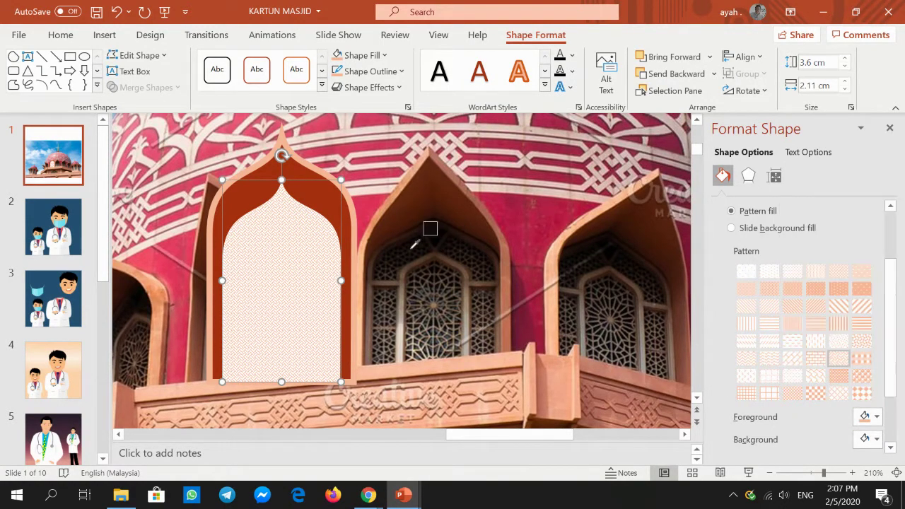
click(405, 211)
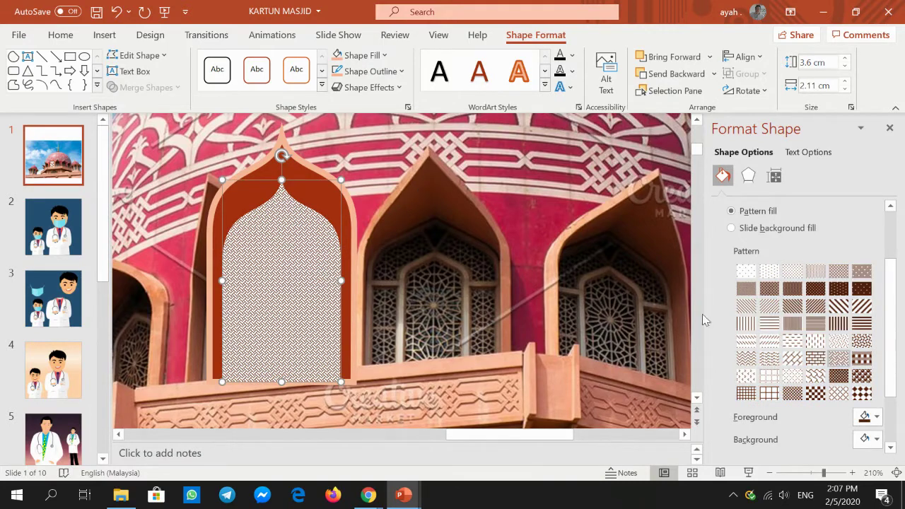
click(870, 417)
click(817, 401)
click(332, 202)
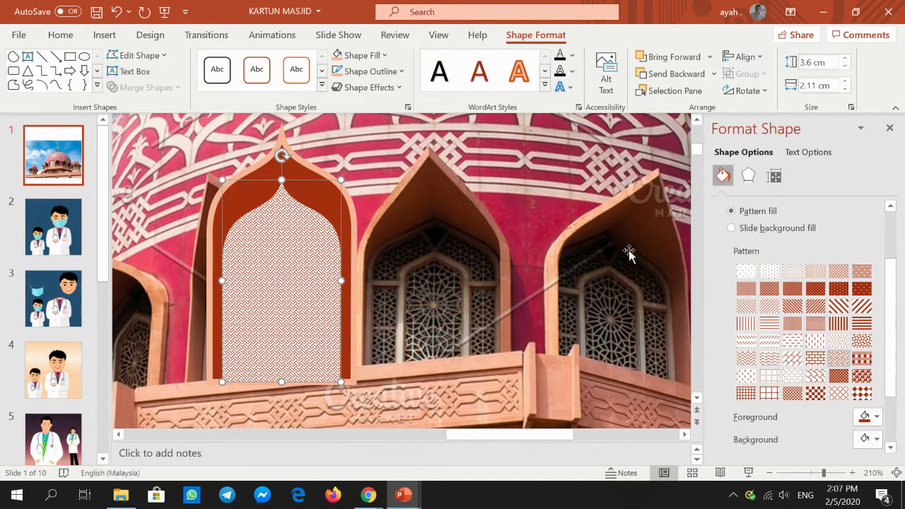
Sample salmon from the photo's stonework as the pattern background colour
click(870, 439)
click(820, 407)
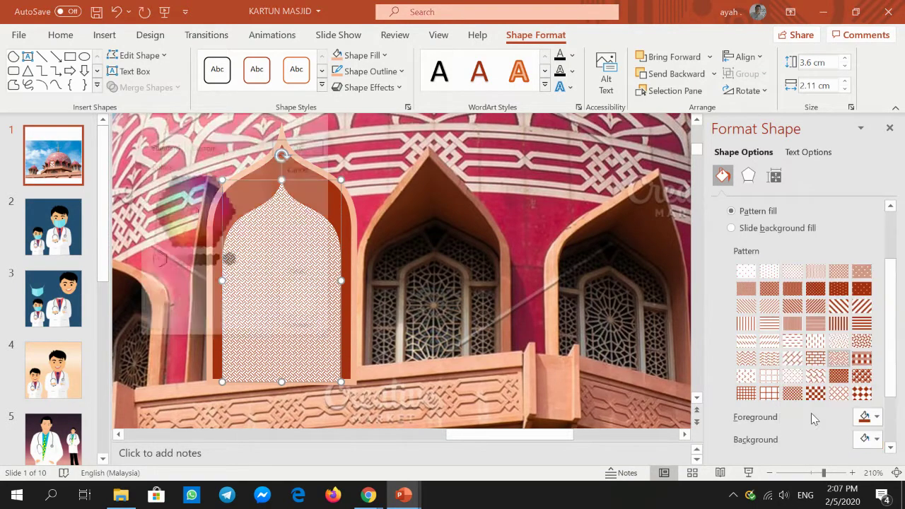
click(300, 170)
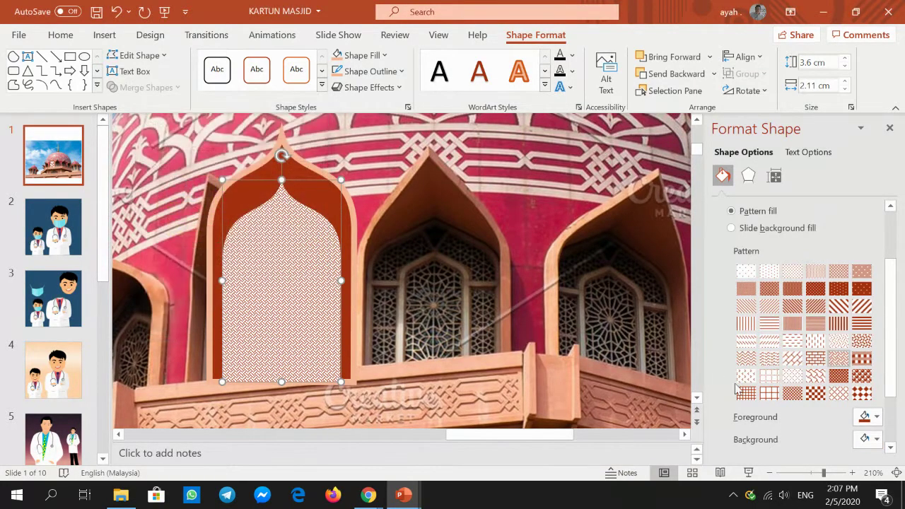
click(870, 439)
click(812, 423)
click(357, 313)
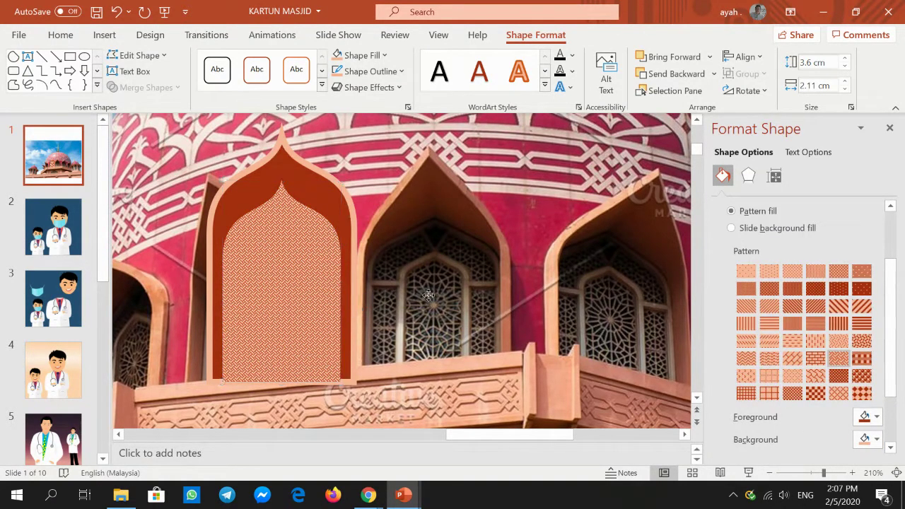
click(445, 312)
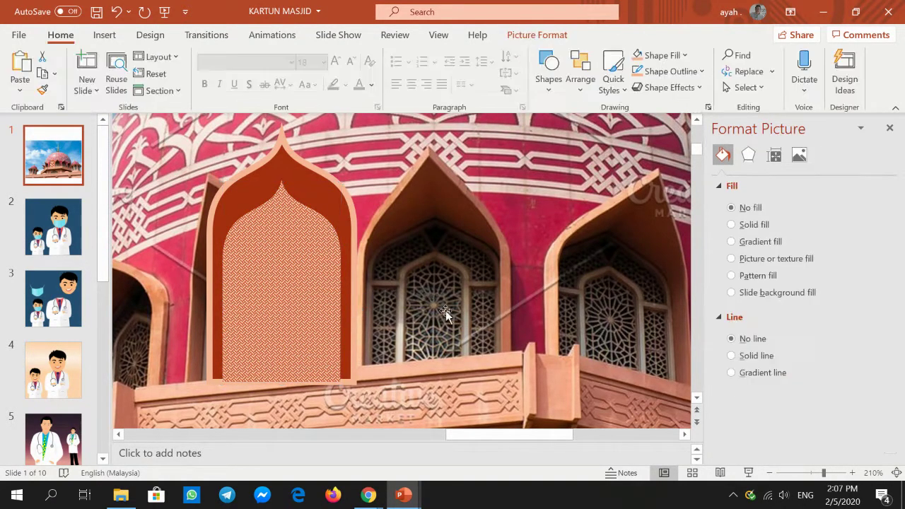
Move the patterned inner arch slightly lower and shorten it from the top
click(270, 332)
drag(270, 322, 269, 330)
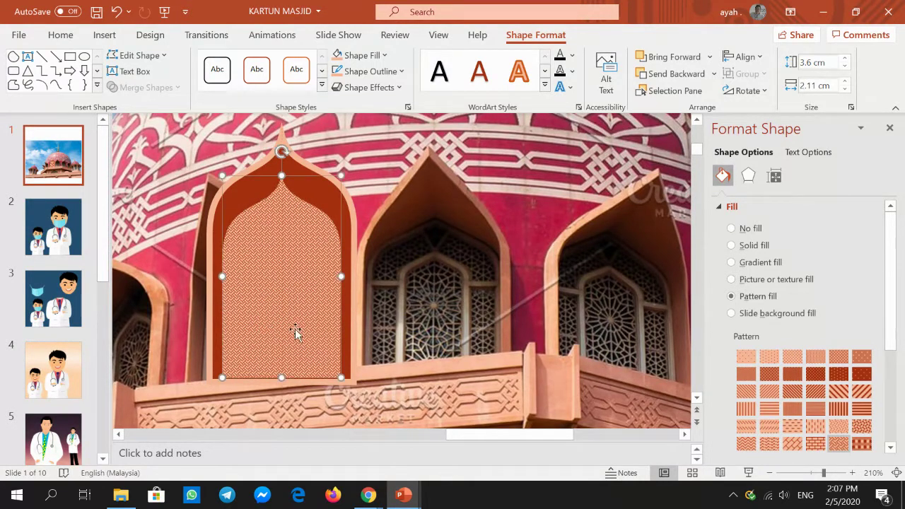
drag(281, 176, 282, 198)
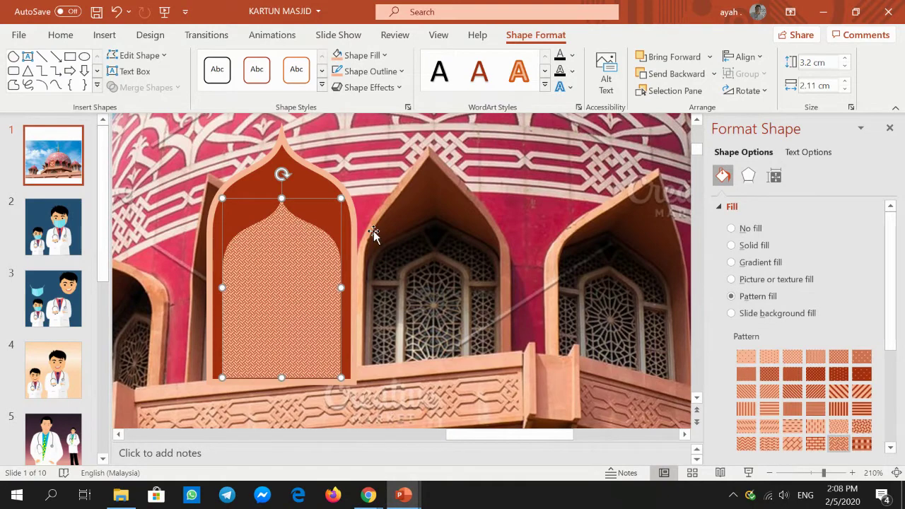
Edit the inner arch's points to widen the left and right curves of its crown
click(136, 55)
click(148, 98)
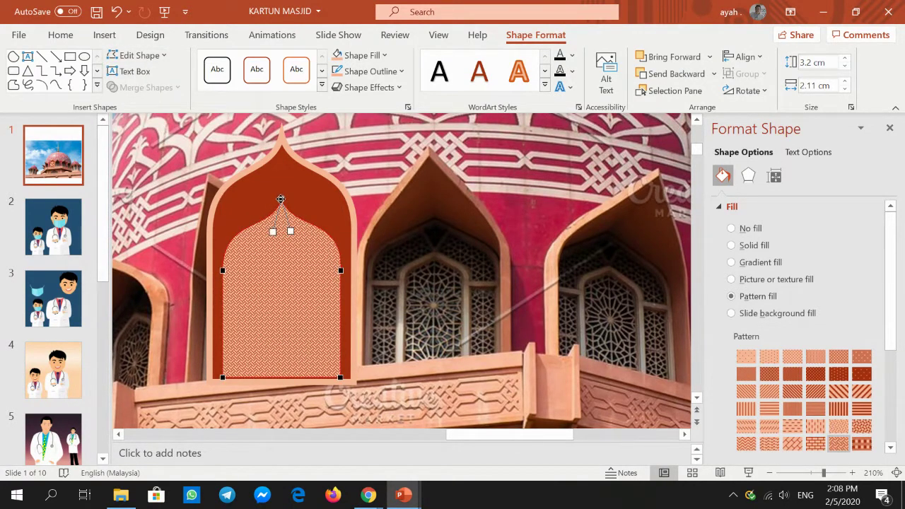
drag(271, 232, 248, 219)
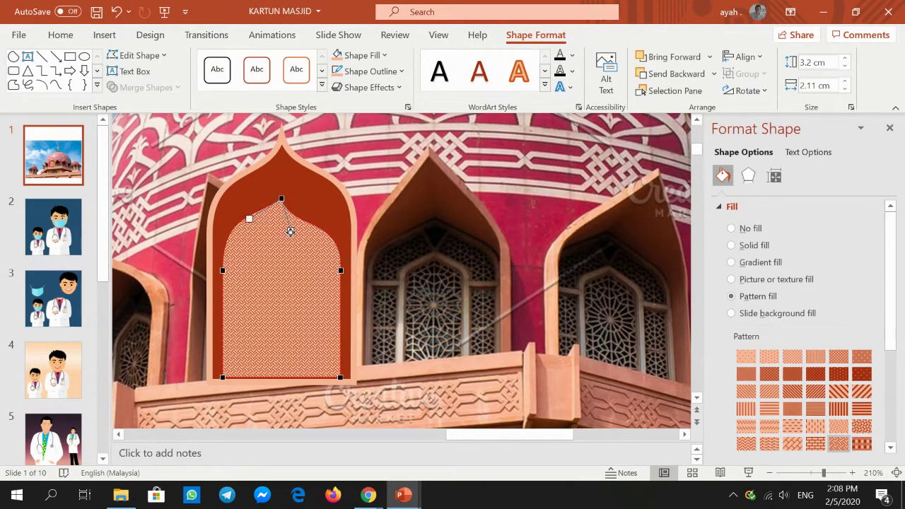
mouse_move(291, 230)
mouse_down()
mouse_move(316, 217)
mouse_move(281, 209)
mouse_up()
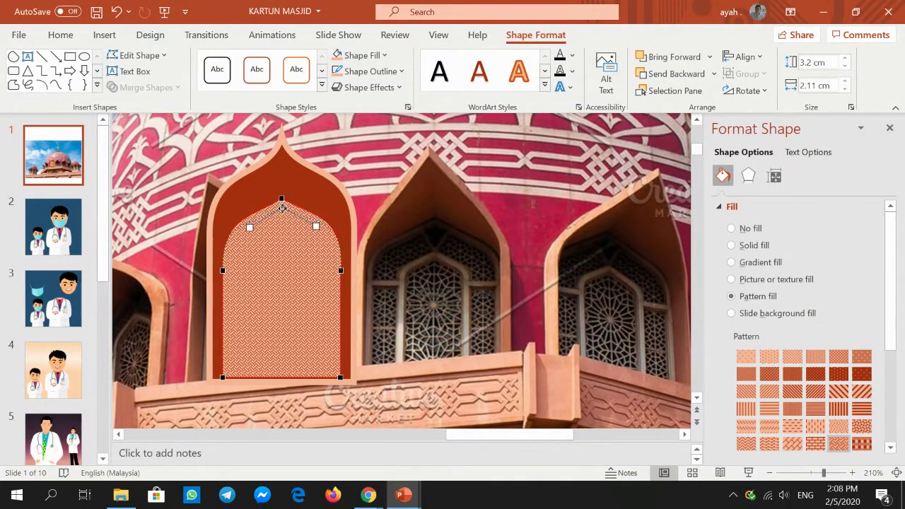
click(316, 209)
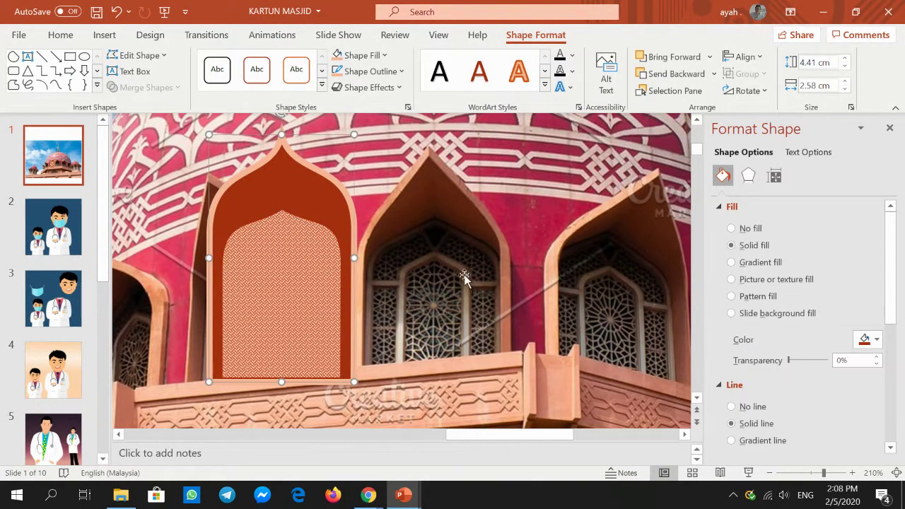
Reshape the orange arch's peak and upper-left edge with Edit Points
click(769, 472)
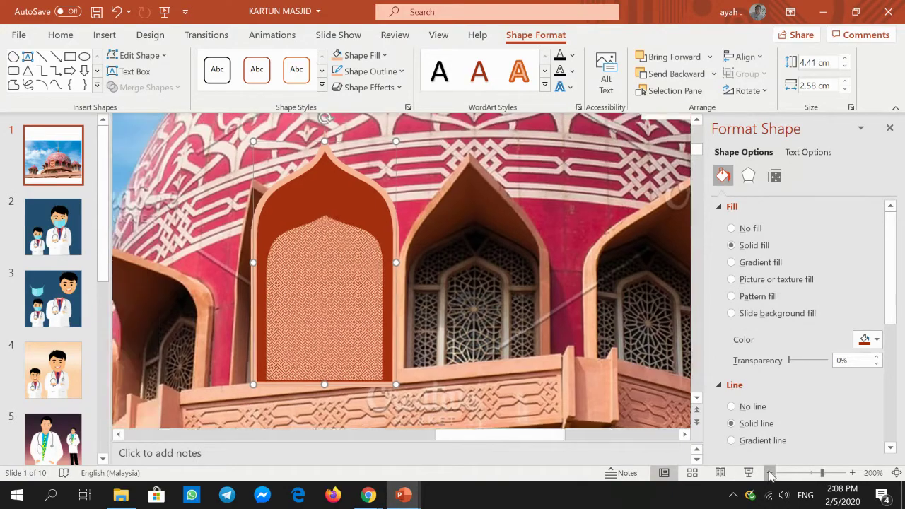
click(770, 472)
click(769, 472)
click(770, 472)
double_click(769, 472)
double_click(770, 472)
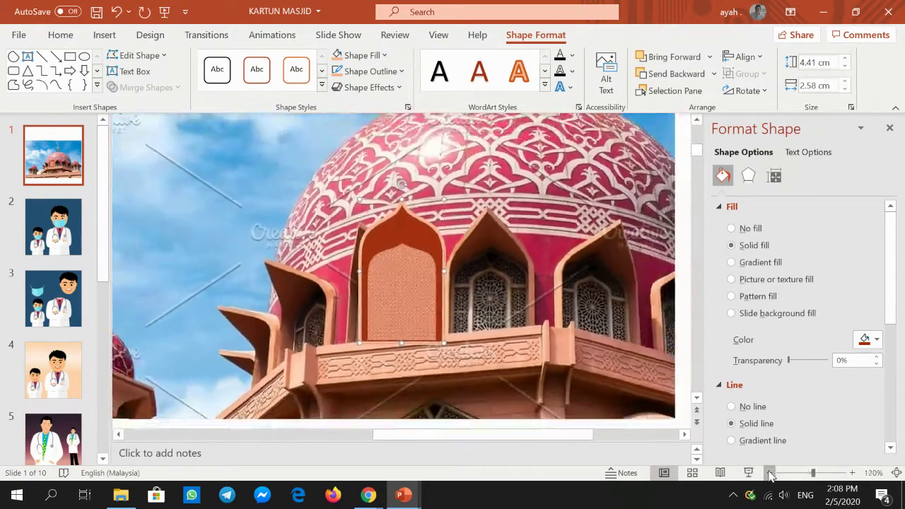
double_click(770, 472)
click(770, 472)
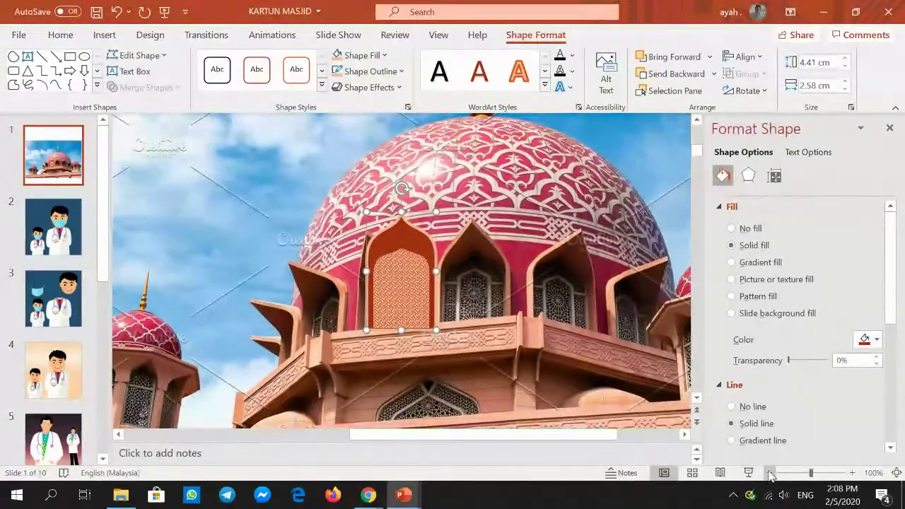
click(852, 472)
double_click(851, 472)
double_click(851, 472)
double_click(852, 472)
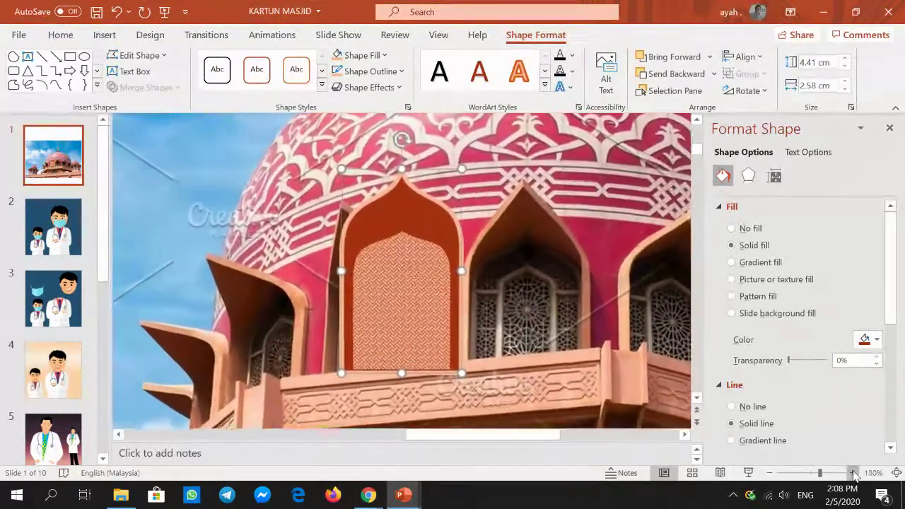
double_click(852, 472)
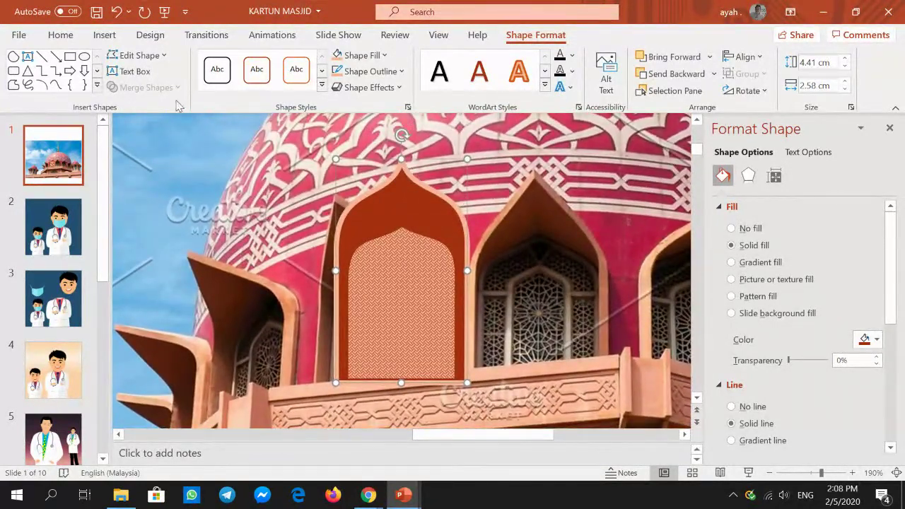
click(134, 56)
click(145, 92)
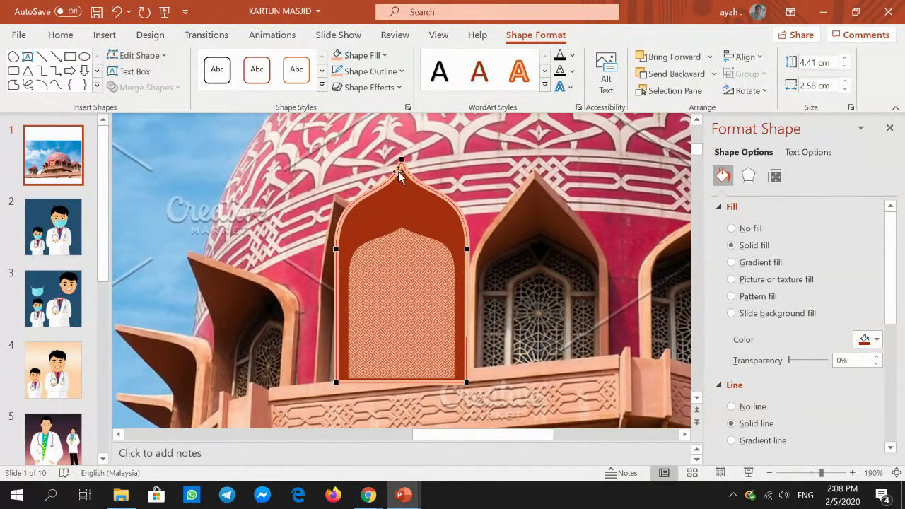
mouse_move(390, 200)
mouse_down()
mouse_move(371, 194)
mouse_move(428, 195)
mouse_move(446, 183)
mouse_up()
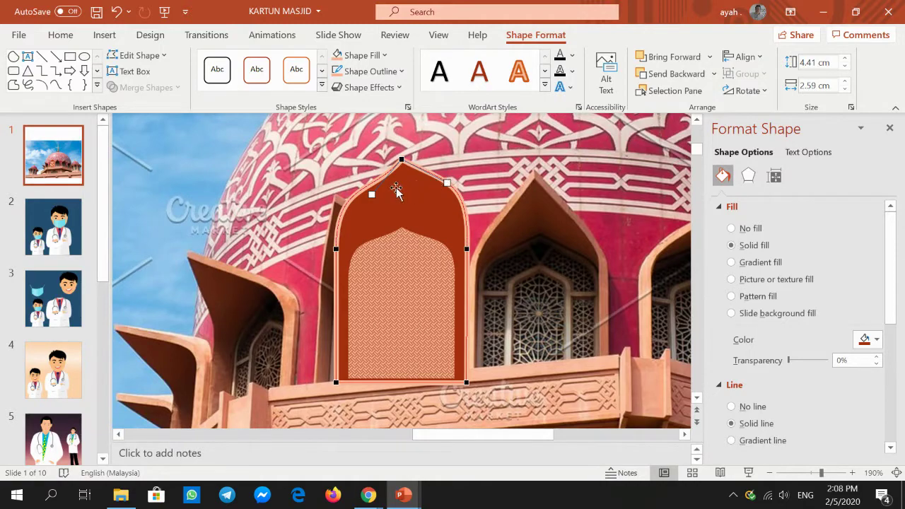
drag(371, 194, 361, 186)
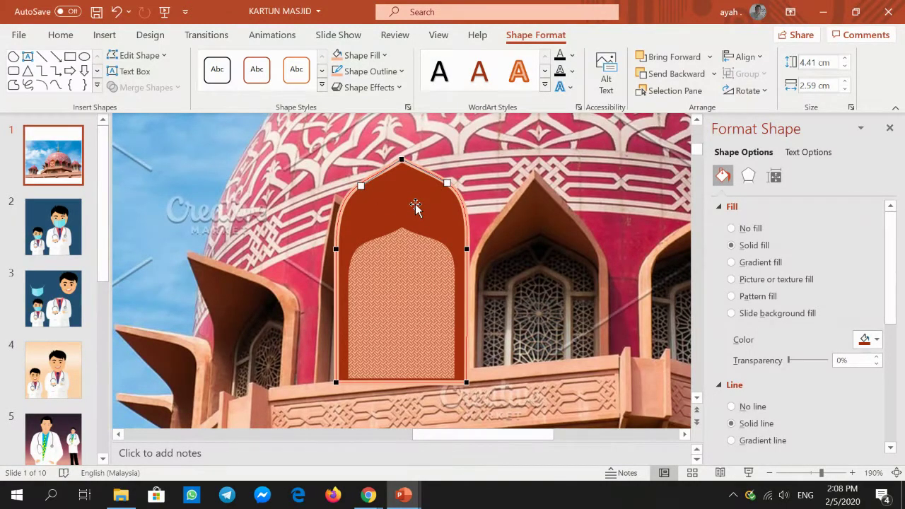
drag(361, 185, 341, 219)
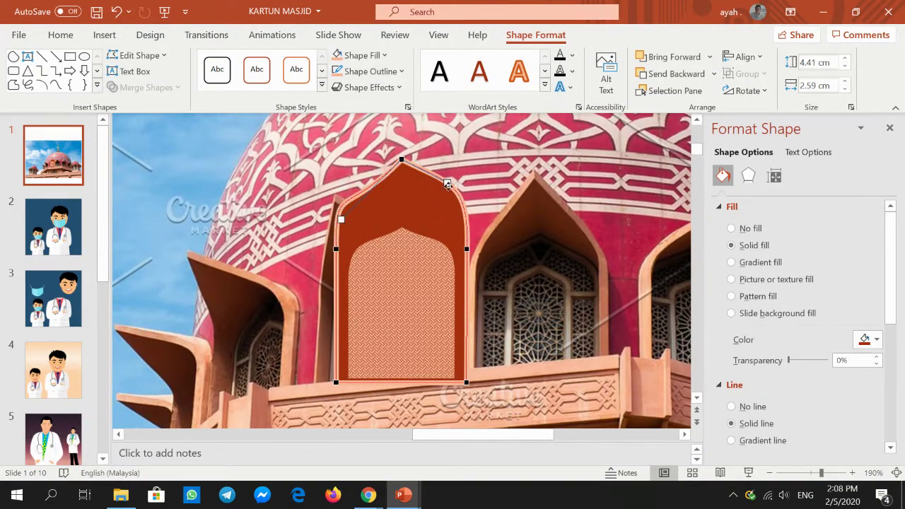
Reshape the arch's upper-right edge and bend both side curves
drag(447, 183, 464, 221)
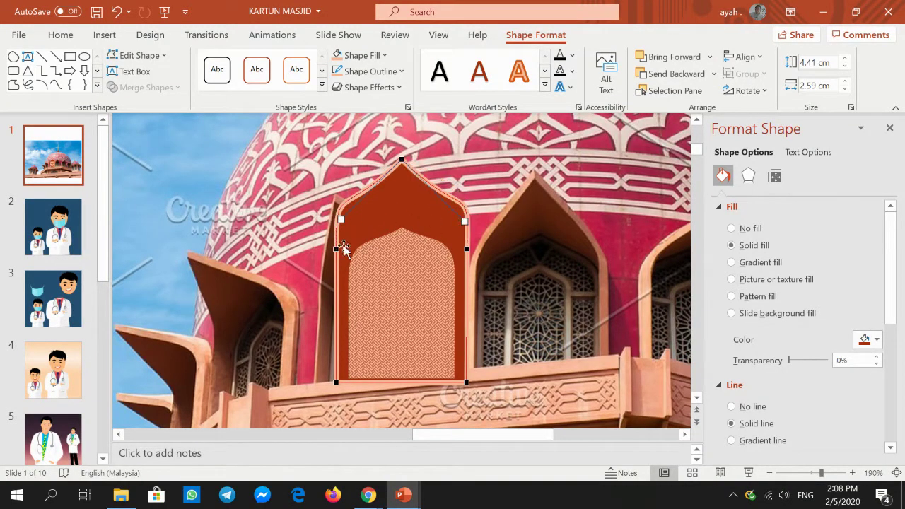
click(335, 249)
mouse_move(337, 183)
mouse_down()
mouse_move(336, 219)
mouse_move(341, 207)
mouse_up()
click(466, 248)
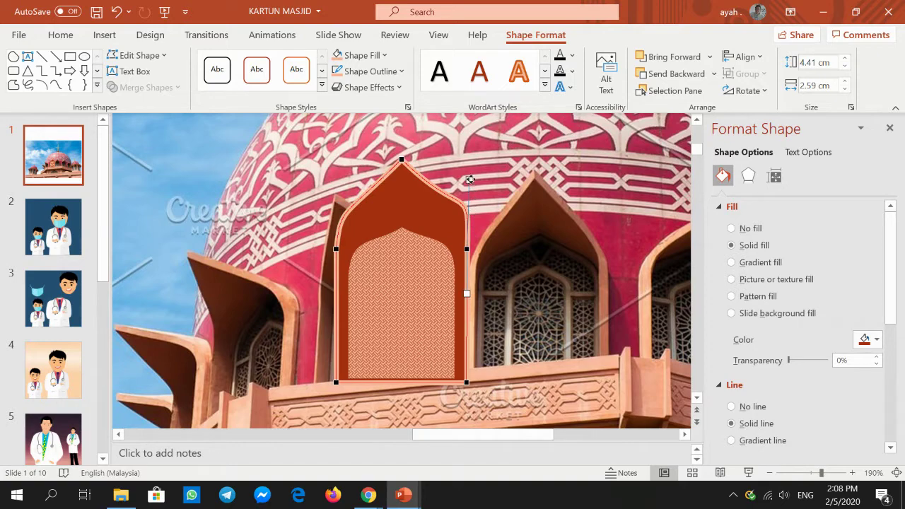
drag(469, 180, 460, 209)
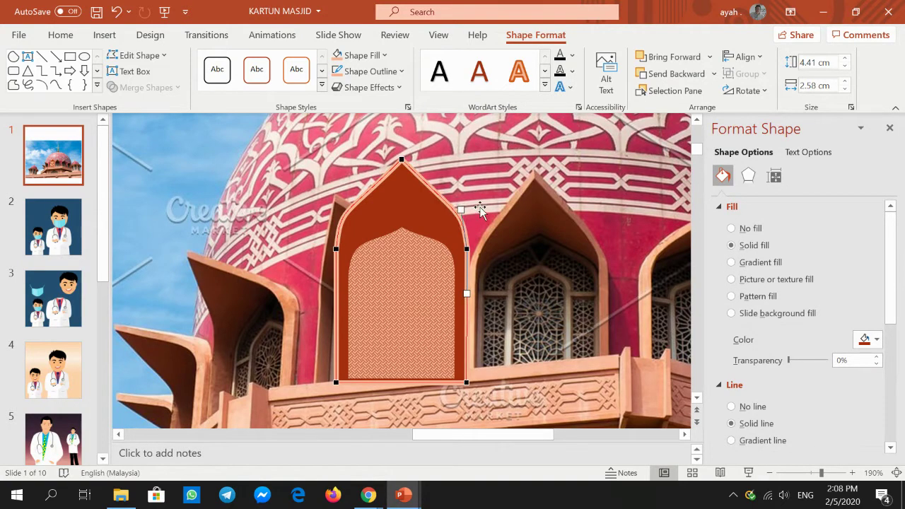
click(481, 211)
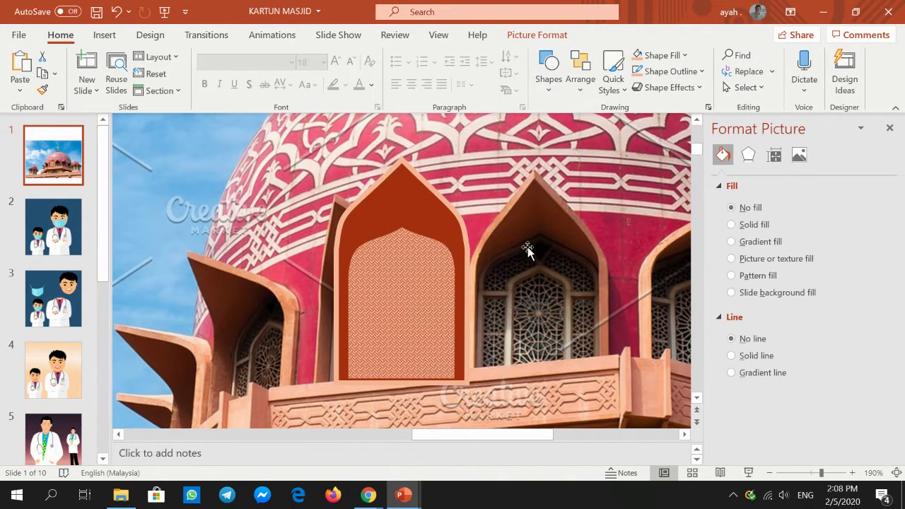
Group the outer orange arch with its inner patterned panel
click(407, 218)
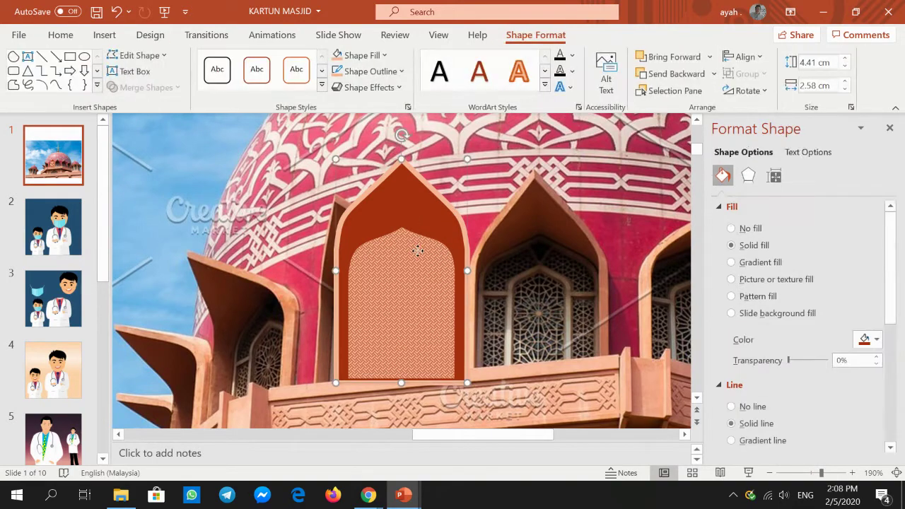
shift+click(398, 290)
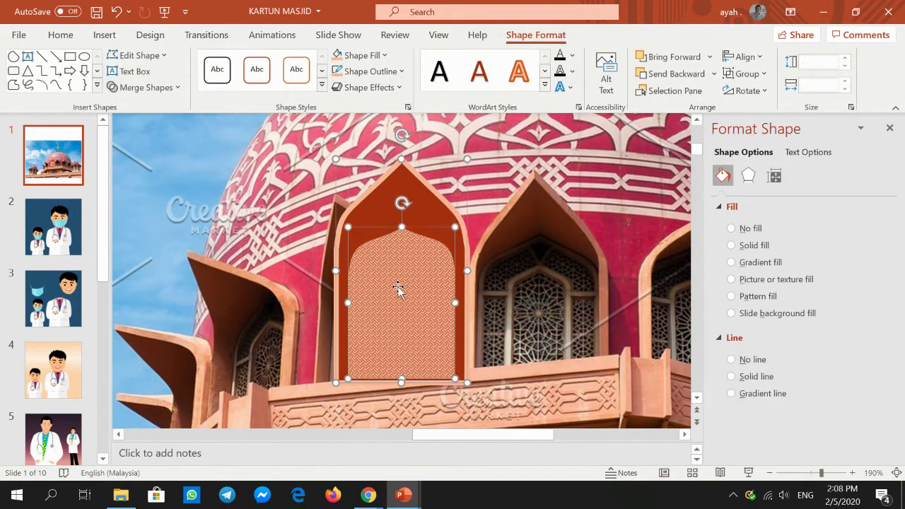
right_click(383, 267)
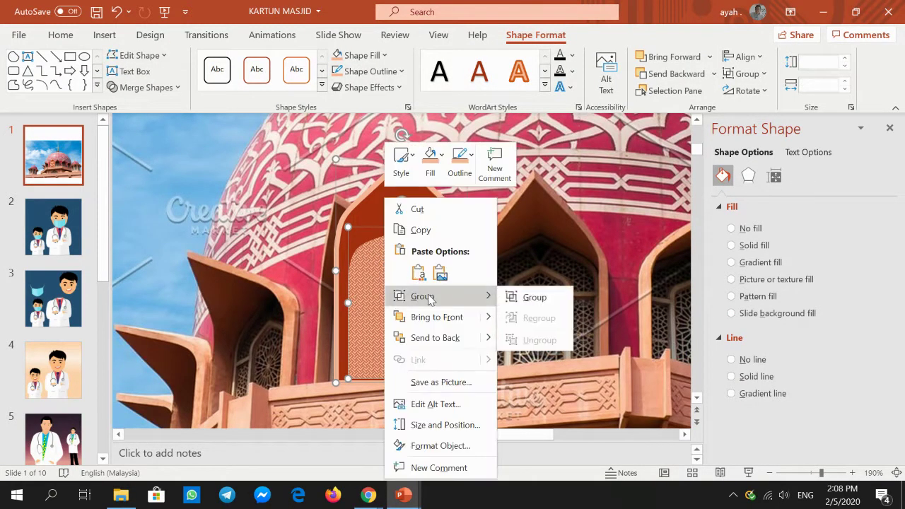
click(531, 296)
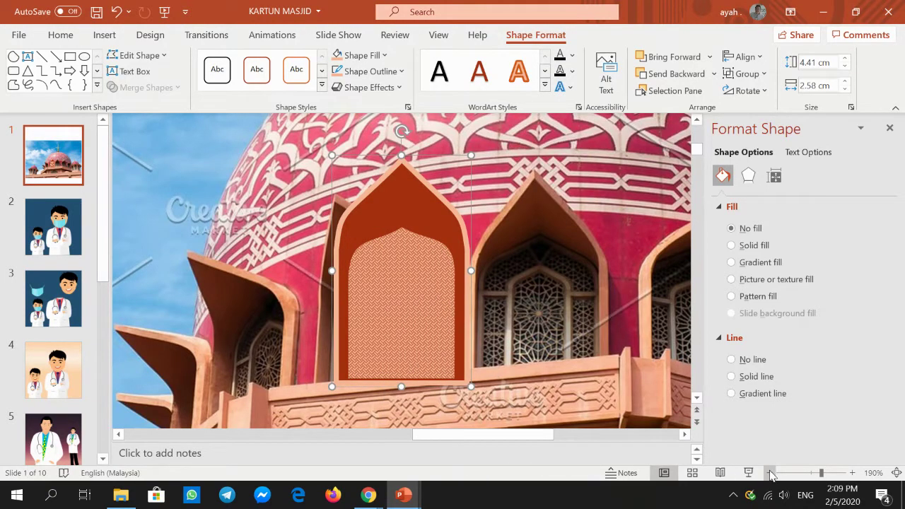
Move the grouped arch onto the big pink dome and the small dome right of the slide
click(770, 472)
click(769, 472)
click(770, 472)
click(770, 472)
click(769, 472)
click(770, 472)
click(770, 472)
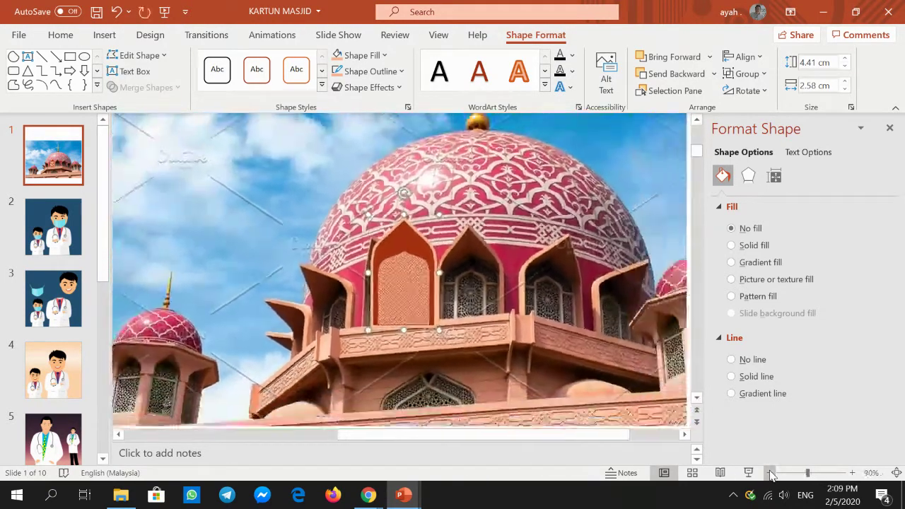
click(770, 472)
click(769, 472)
click(769, 472)
click(769, 472)
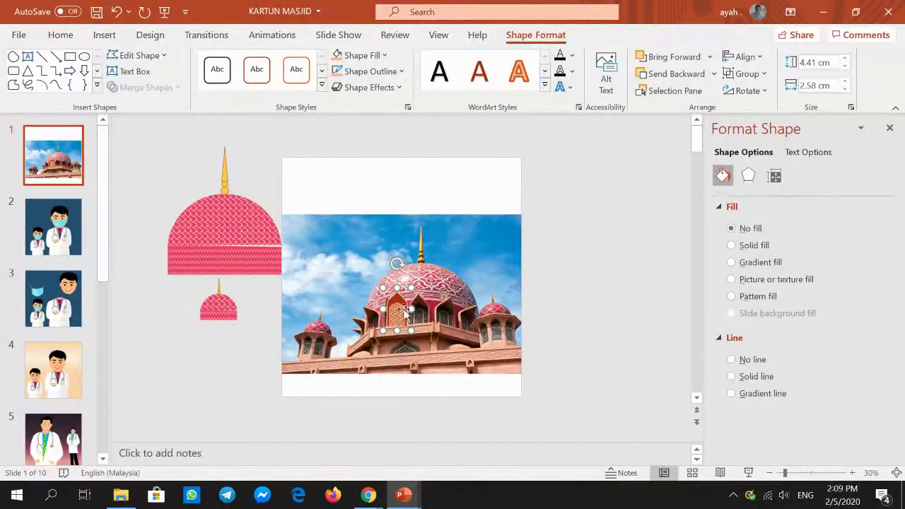
drag(404, 313, 227, 261)
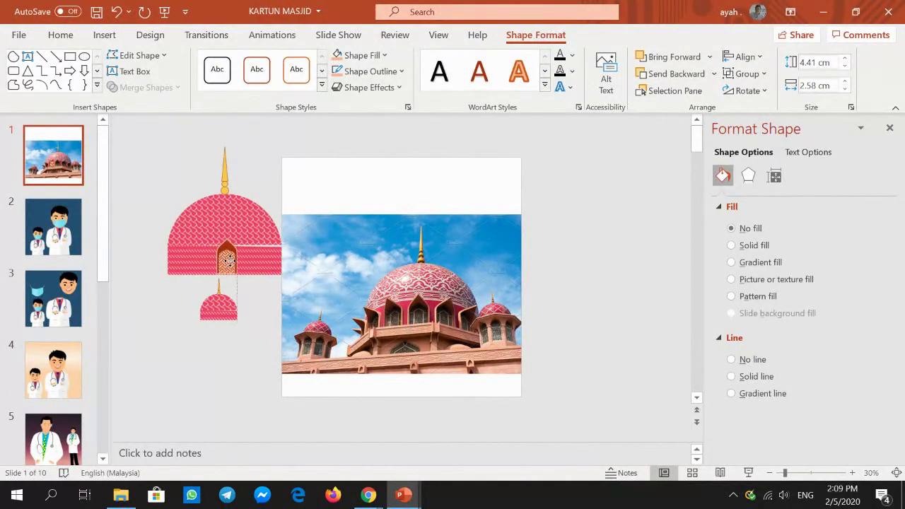
mouse_move(228, 307)
mouse_down()
mouse_move(565, 220)
mouse_move(622, 263)
mouse_up()
Enlarge the arch on the dome to 5.85 × 3.43 cm and nudge it into place
click(852, 473)
click(851, 472)
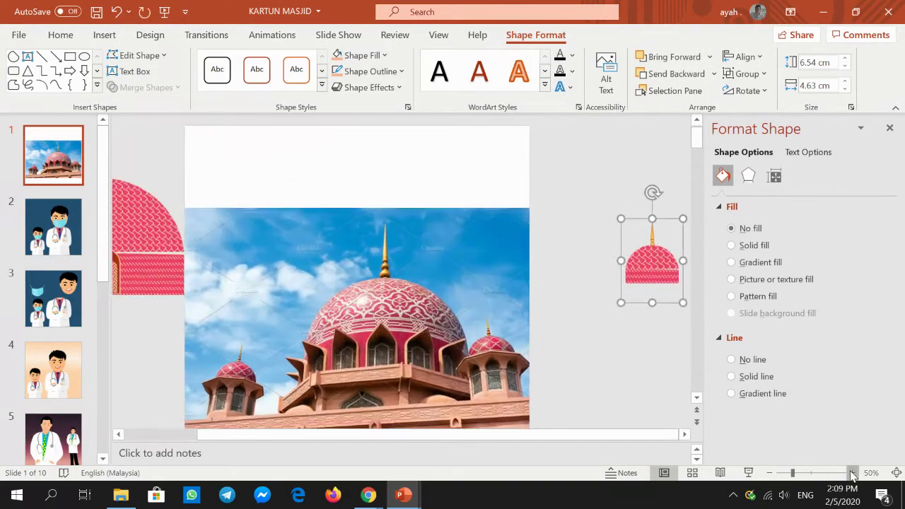
click(852, 472)
click(852, 472)
drag(343, 434, 212, 436)
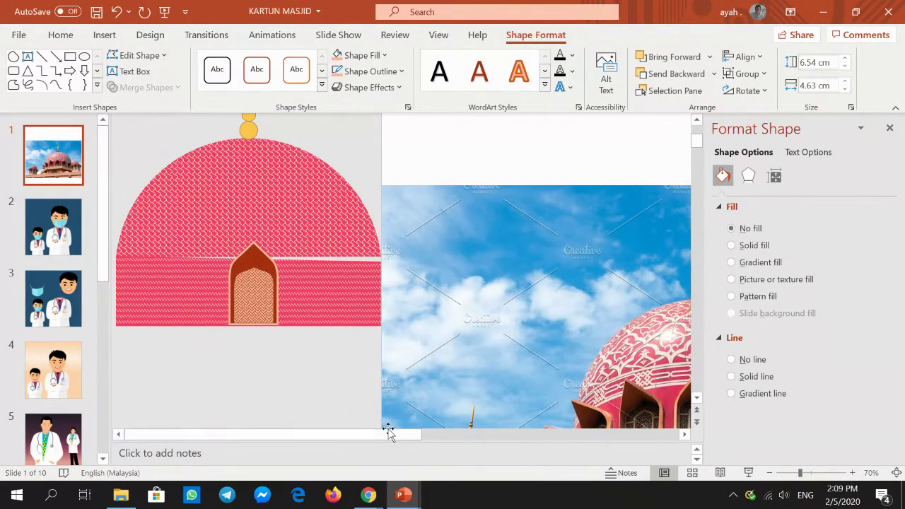
drag(397, 435, 485, 438)
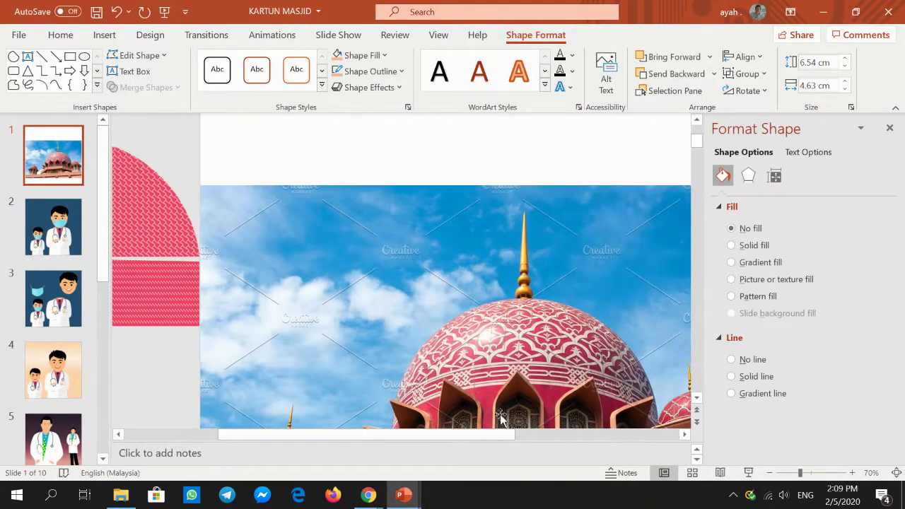
drag(444, 436, 238, 433)
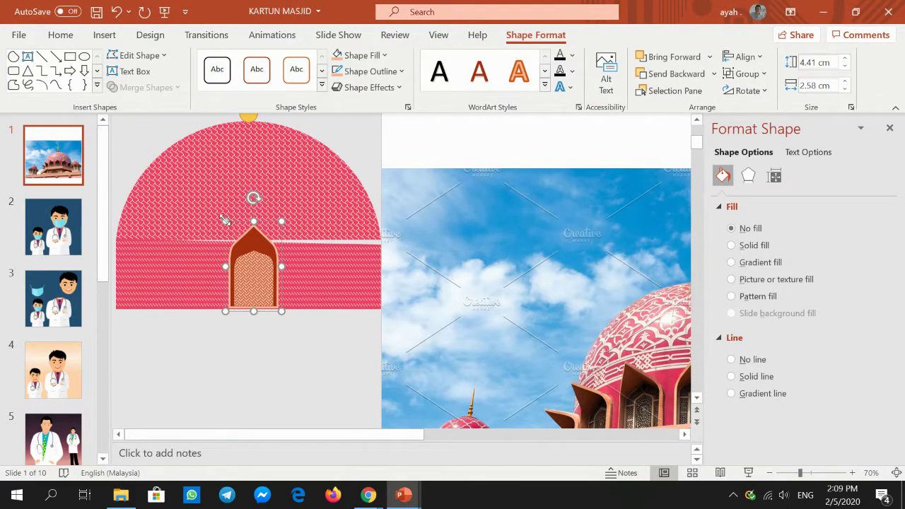
drag(225, 220, 211, 195)
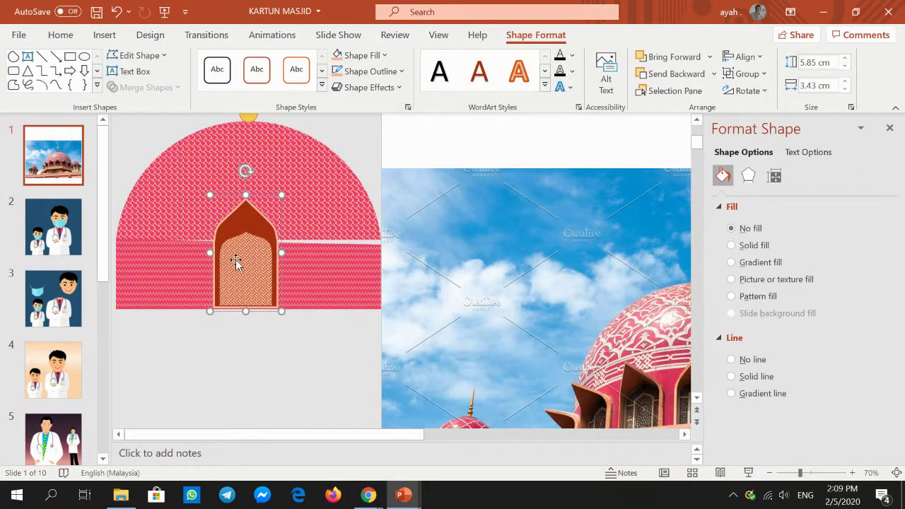
drag(235, 262, 239, 264)
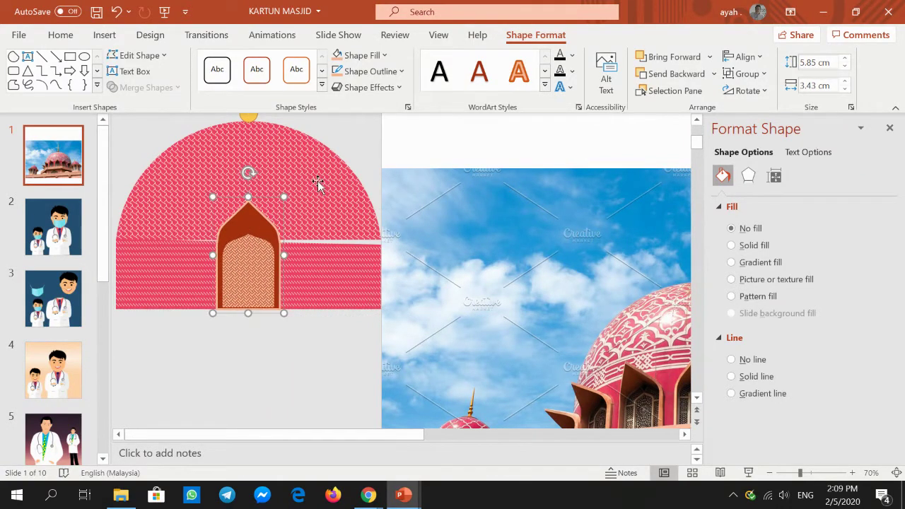
Copy the dome's pink pattern onto the door shape with Format Painter
click(254, 258)
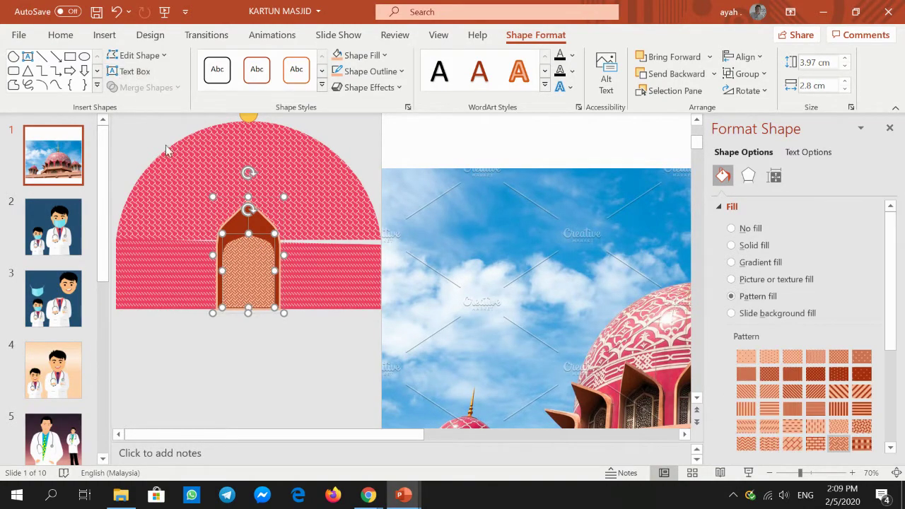
click(321, 198)
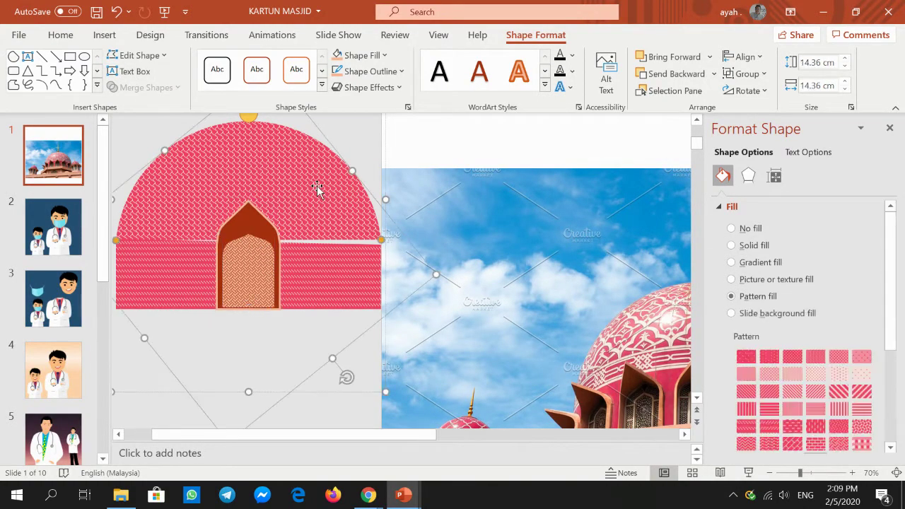
click(60, 34)
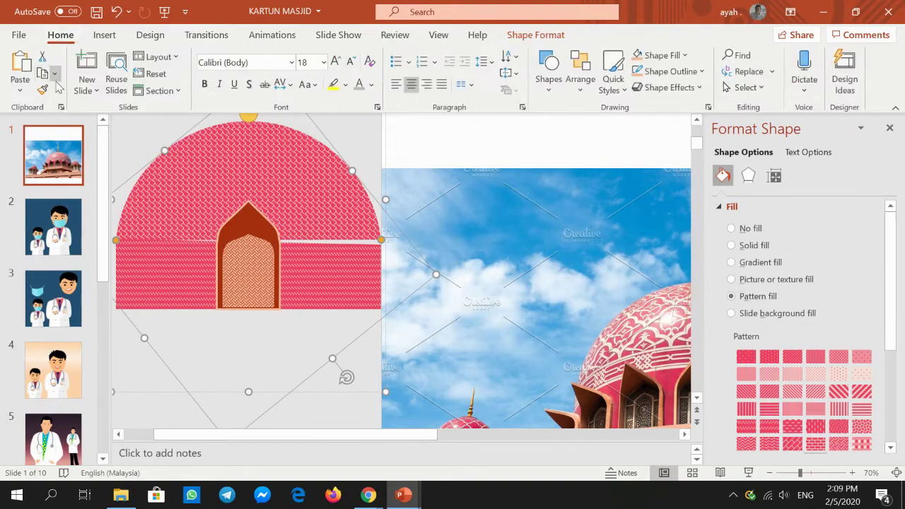
click(236, 272)
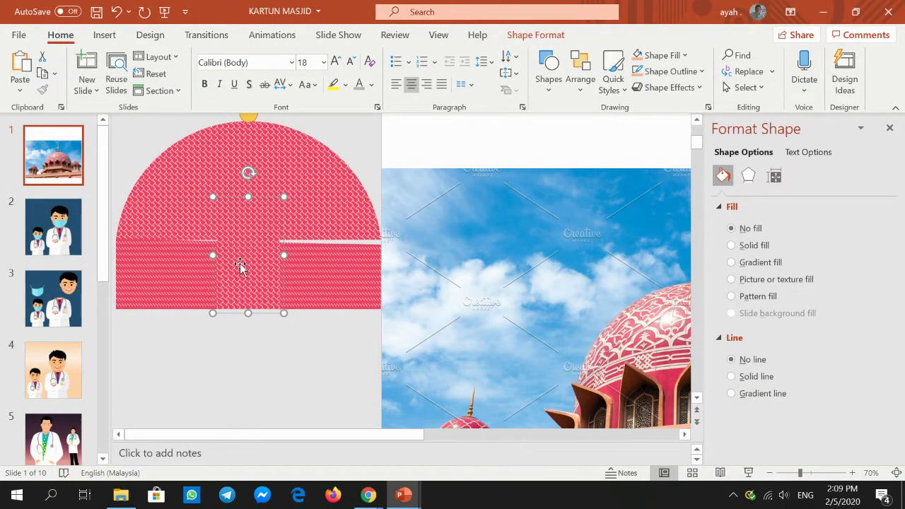
shift+click(240, 267)
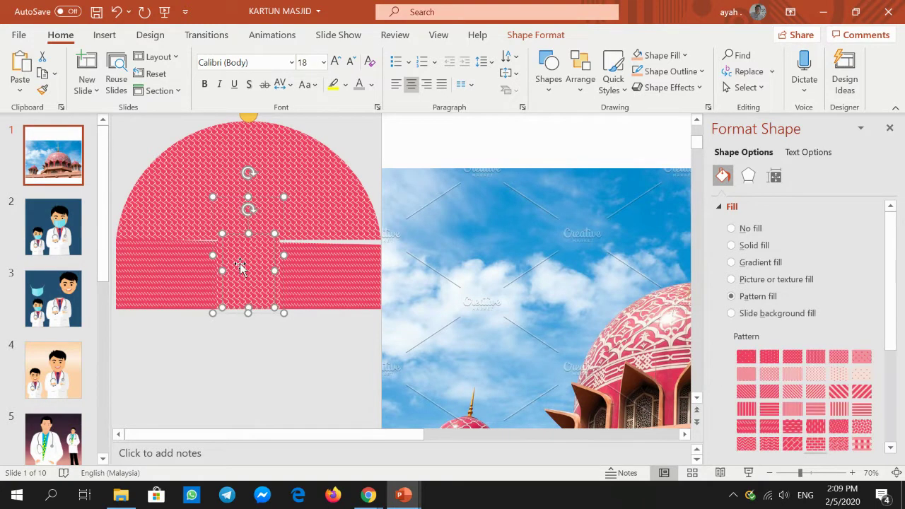
click(231, 214)
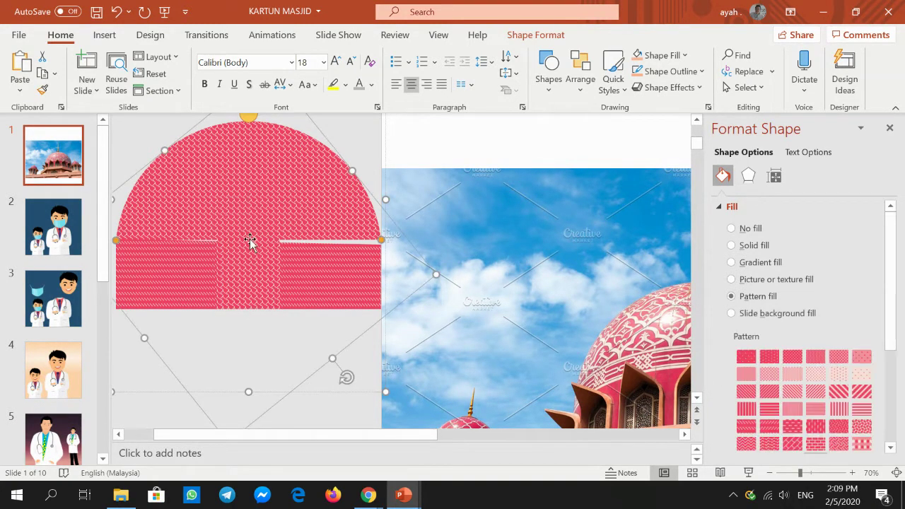
click(345, 420)
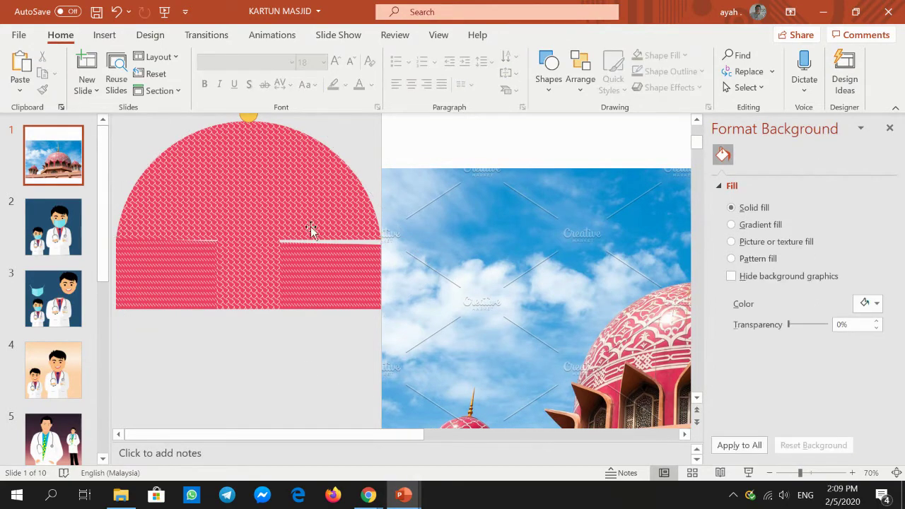
Undo, move the door pieces below the dome, and paint both with the dome's pink pattern
click(116, 11)
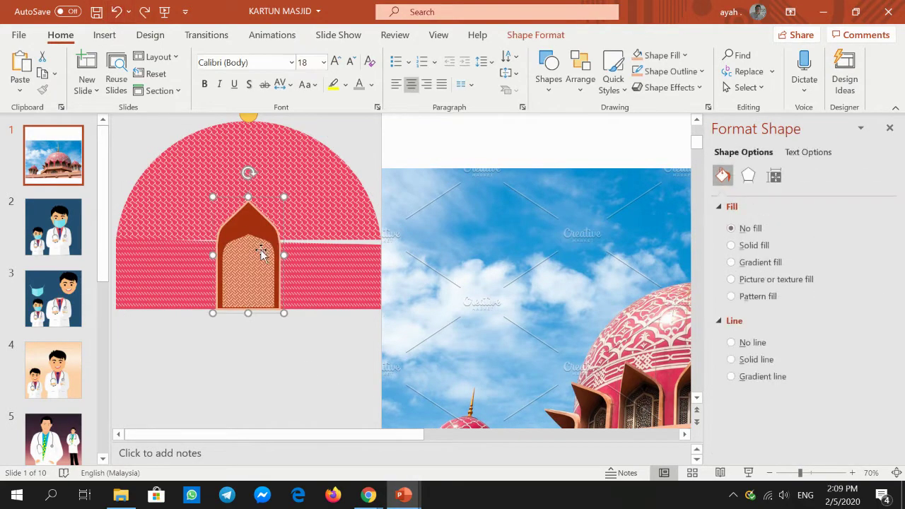
mouse_move(263, 254)
mouse_down()
mouse_move(304, 341)
mouse_move(190, 353)
mouse_up()
click(295, 347)
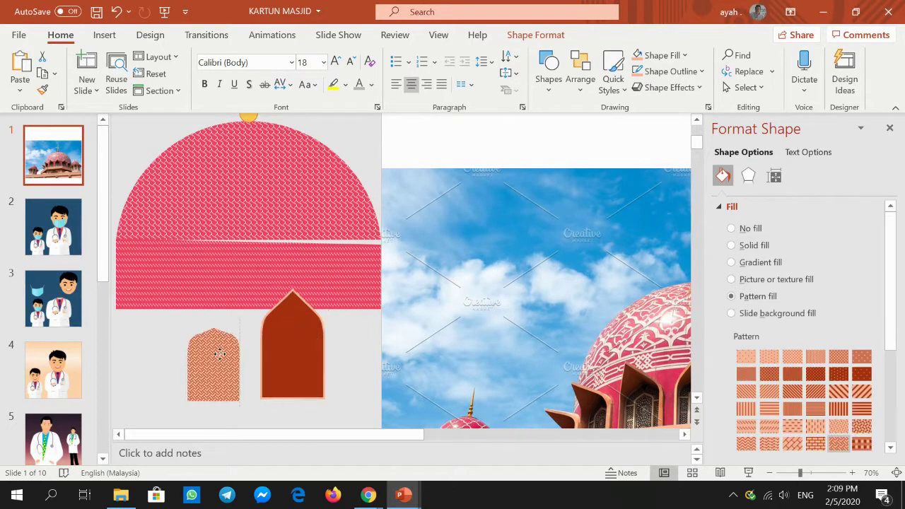
click(241, 200)
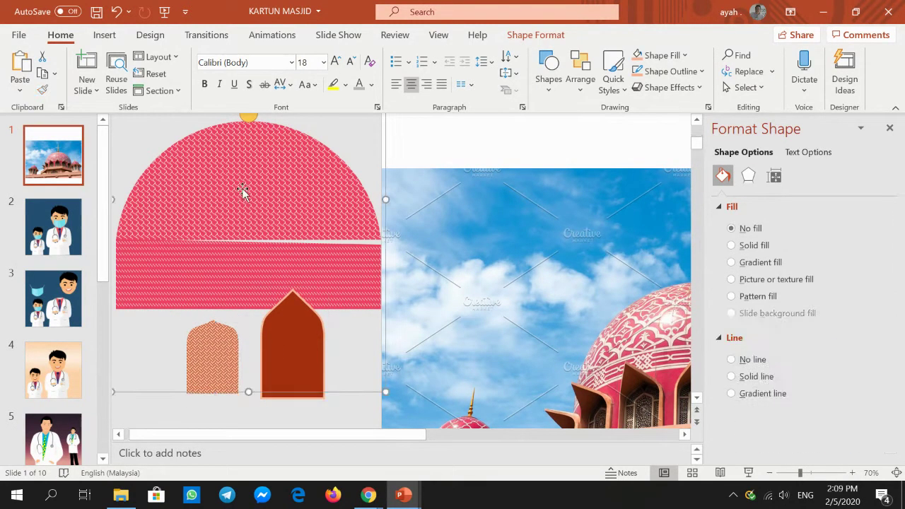
click(42, 90)
click(194, 349)
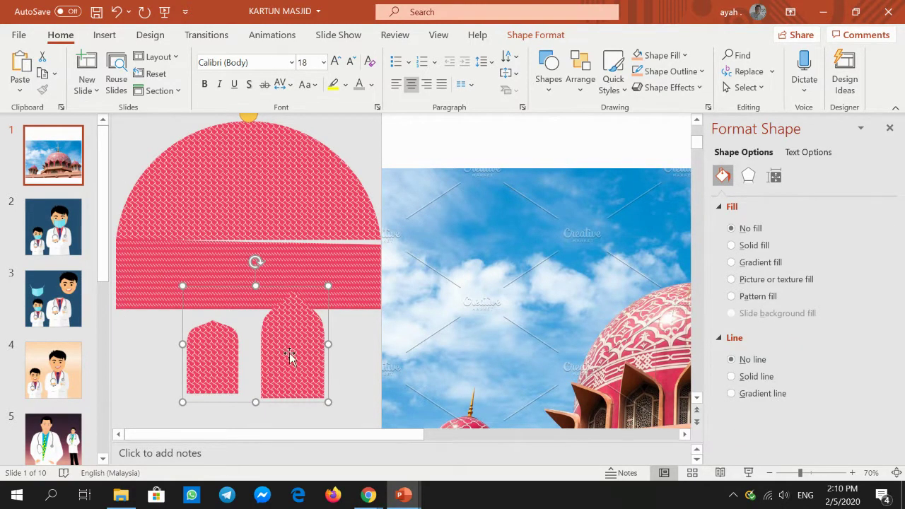
click(289, 330)
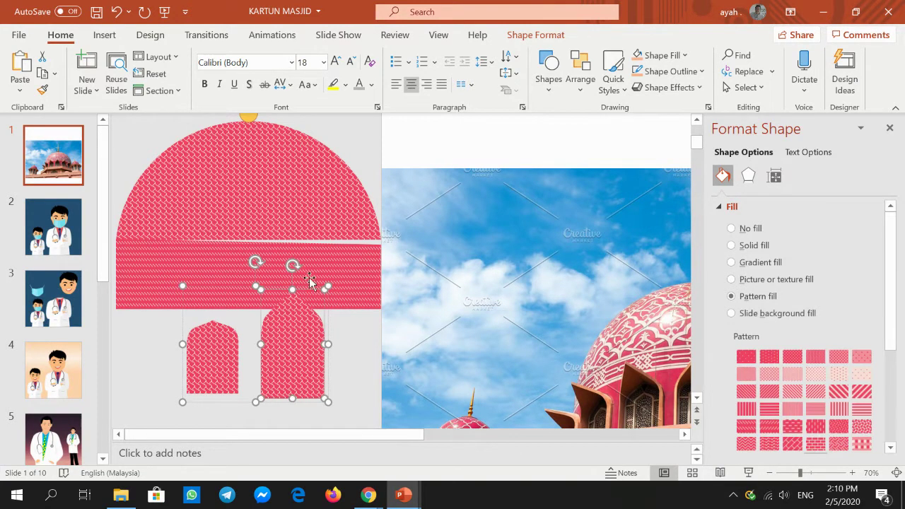
click(534, 35)
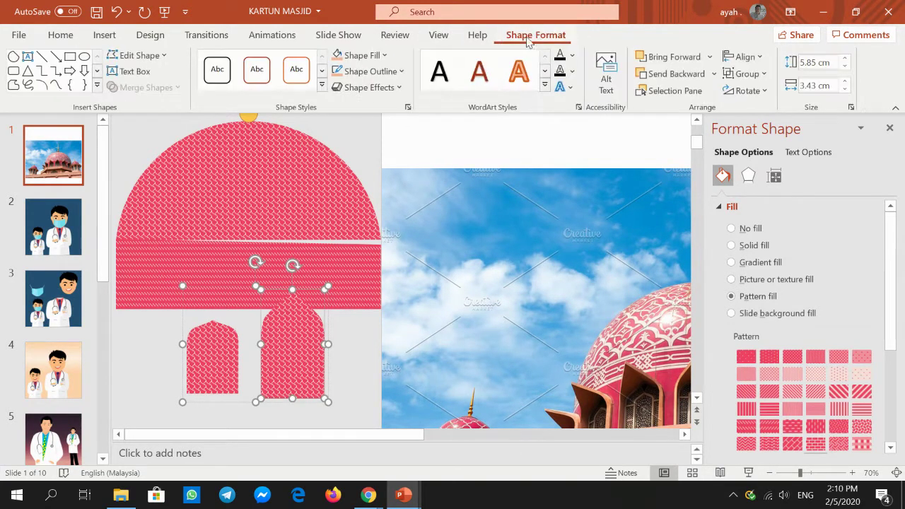
Fill the large arch with the dome's sampled pink and give it a thick white outline
click(385, 56)
click(375, 293)
click(215, 241)
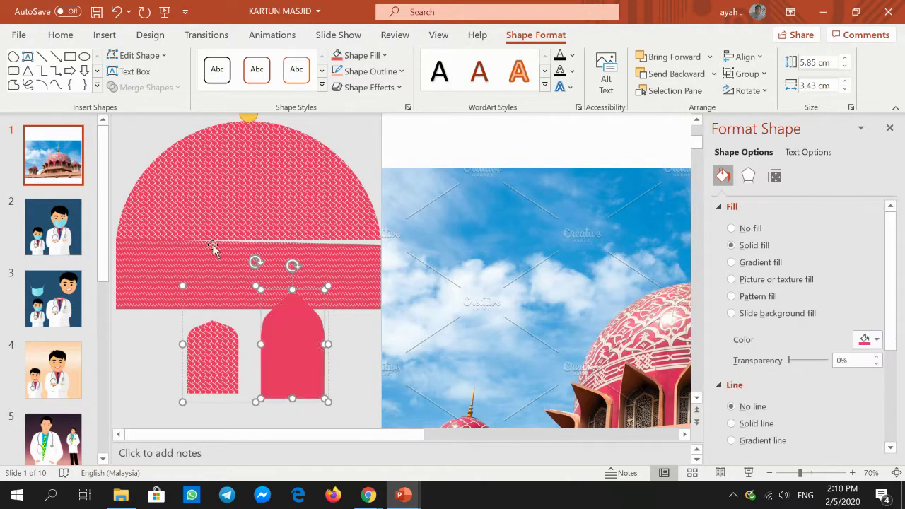
click(399, 71)
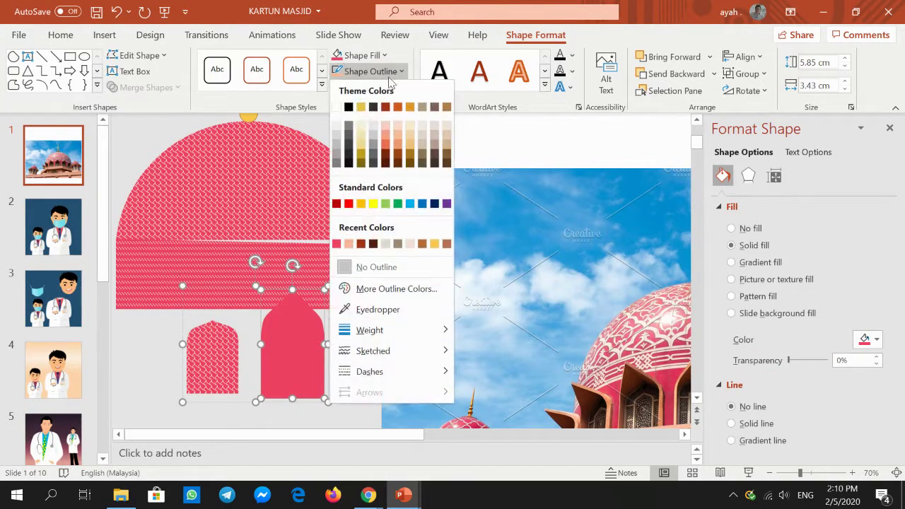
click(380, 313)
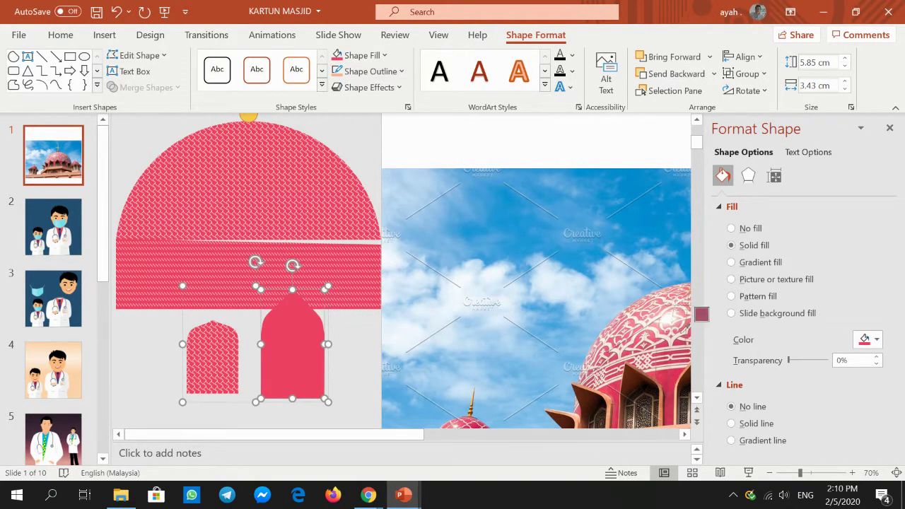
click(669, 323)
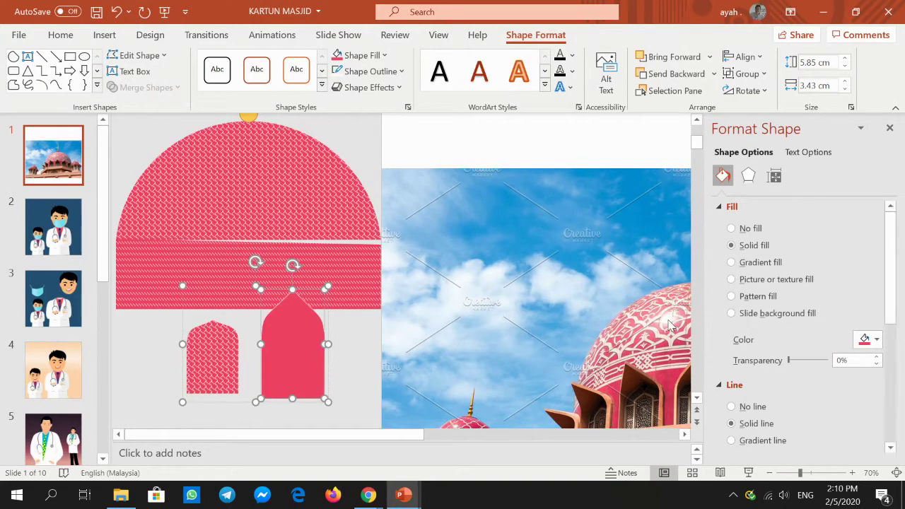
click(370, 72)
mouse_move(390, 330)
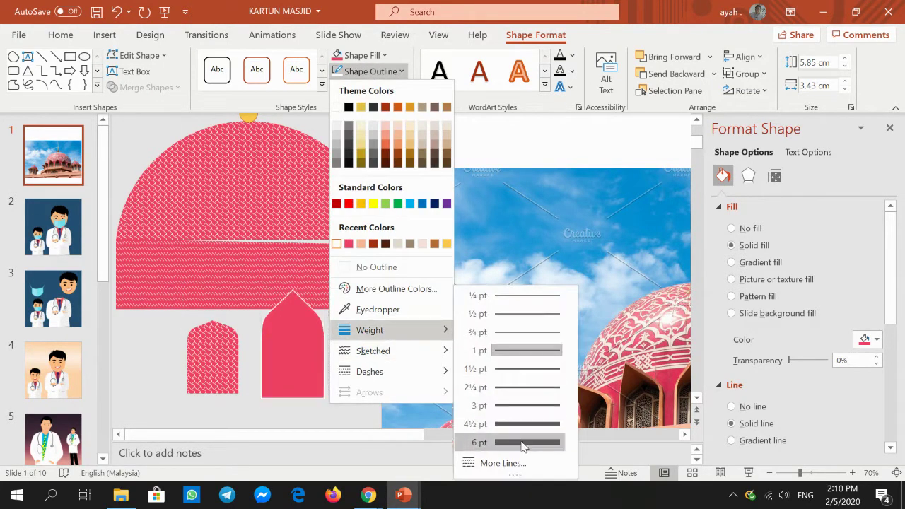
click(520, 424)
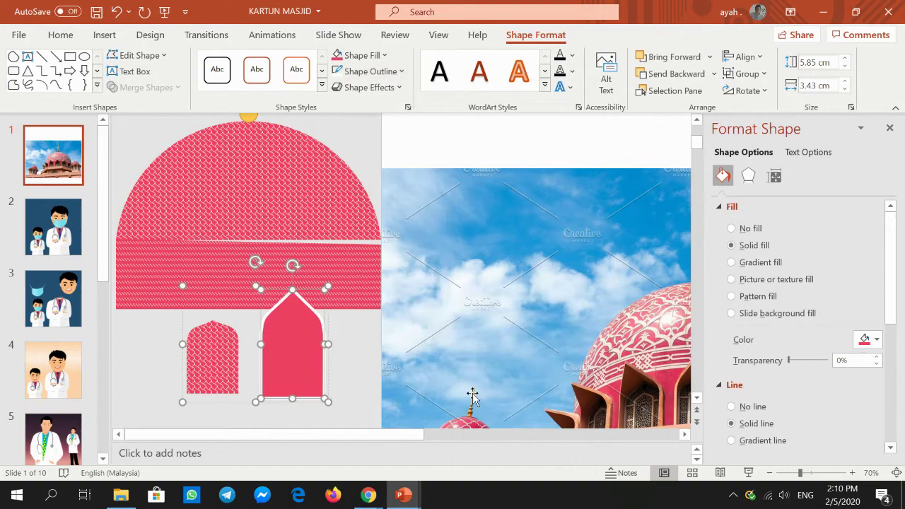
Place the small patterned arch inside the large arch and outline it in white
click(376, 343)
click(215, 350)
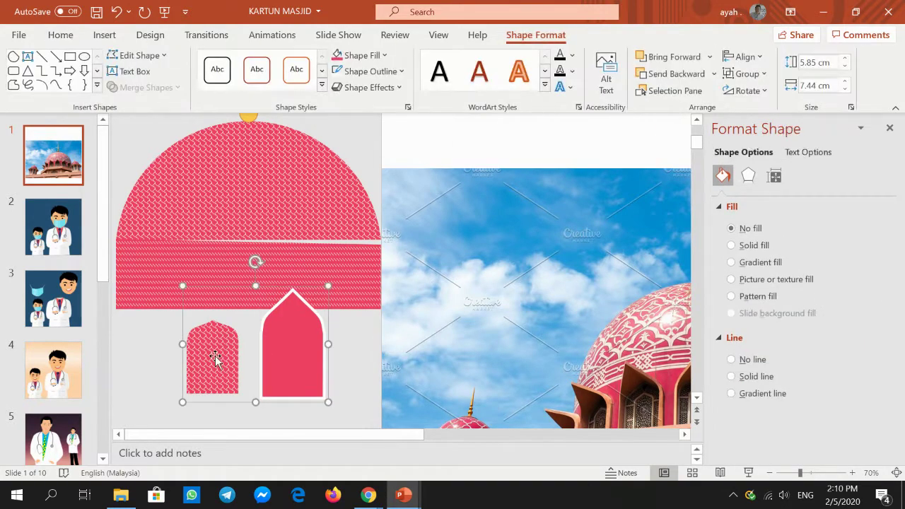
drag(212, 357, 291, 357)
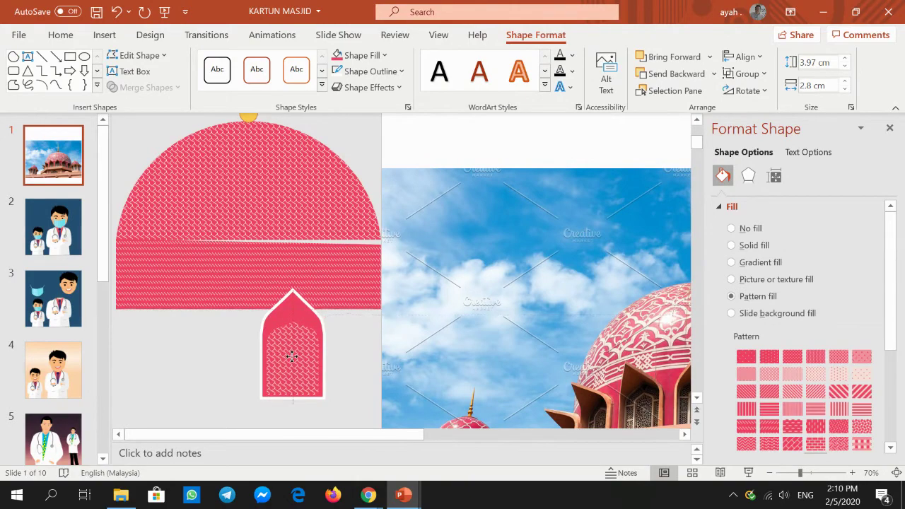
drag(291, 357, 291, 356)
click(360, 79)
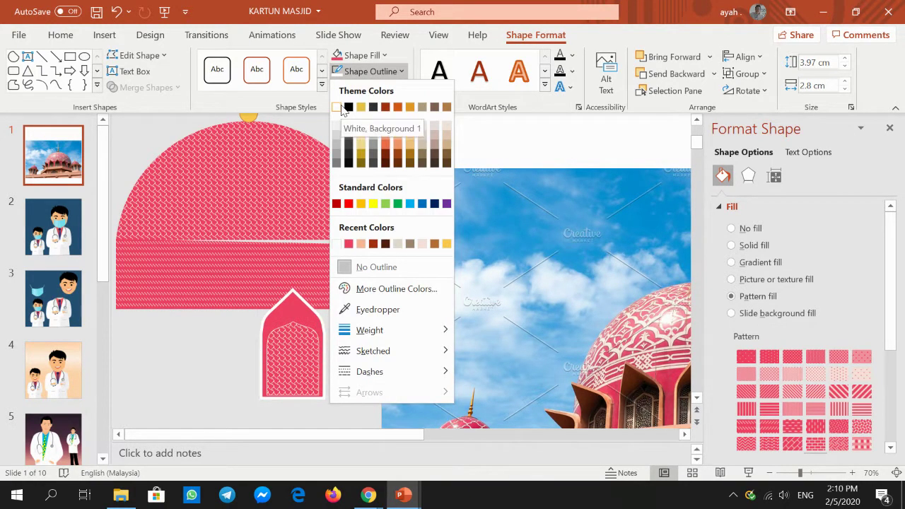
click(341, 105)
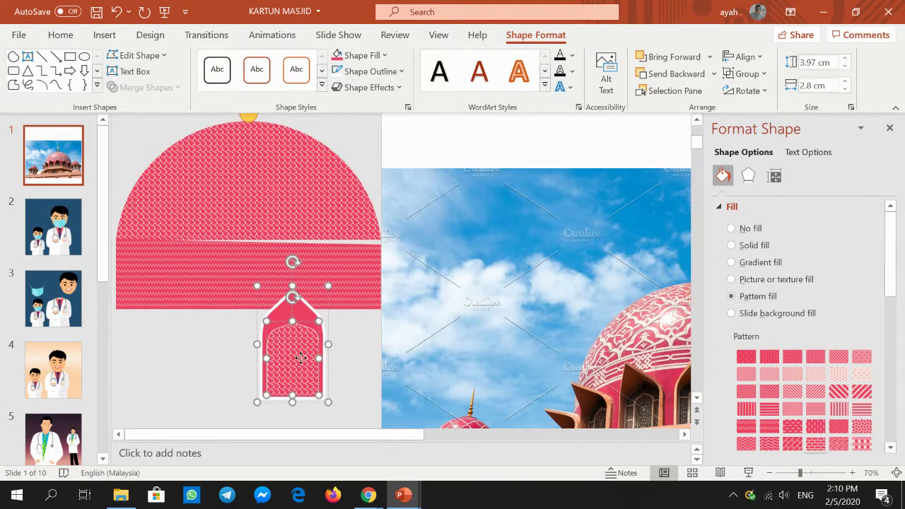
drag(301, 359, 302, 355)
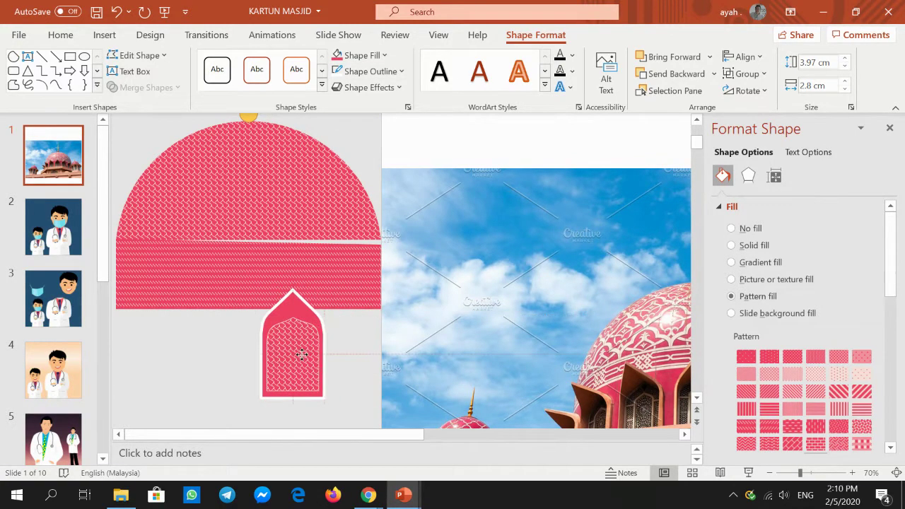
click(333, 356)
click(311, 332)
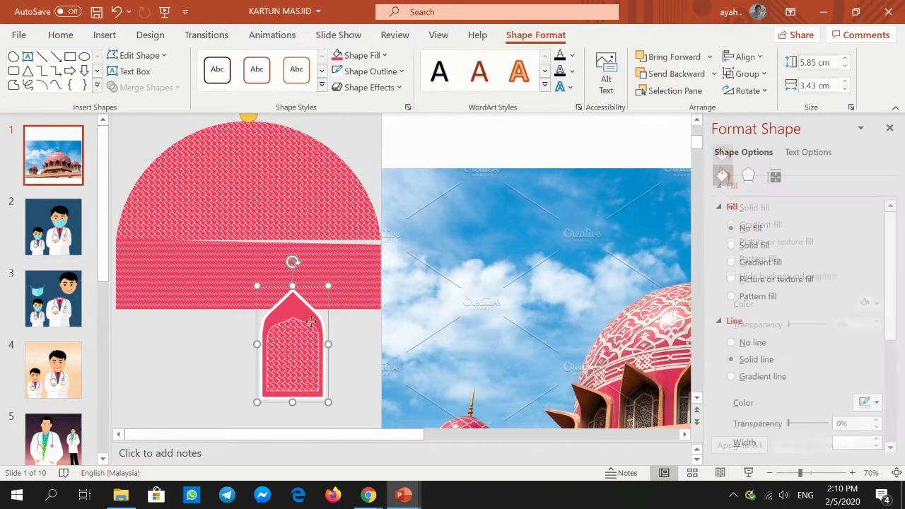
Move the arch up to the dome's base band and shrink it to fit
drag(310, 323, 268, 224)
click(776, 472)
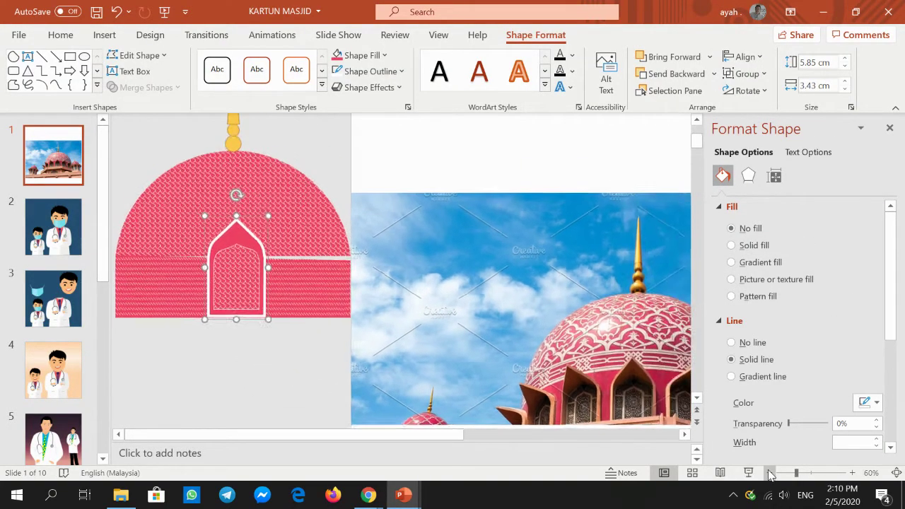
click(776, 472)
click(775, 472)
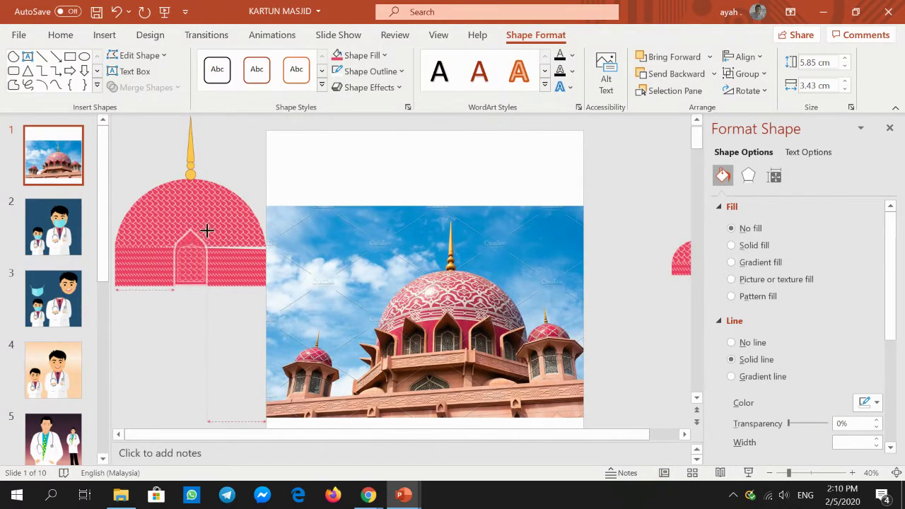
drag(216, 219, 211, 227)
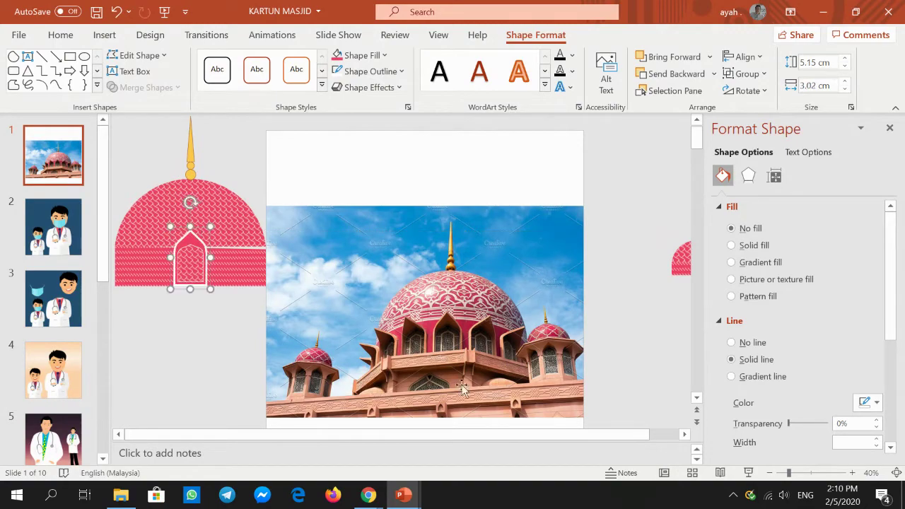
click(851, 472)
click(851, 472)
click(851, 472)
click(851, 472)
click(851, 472)
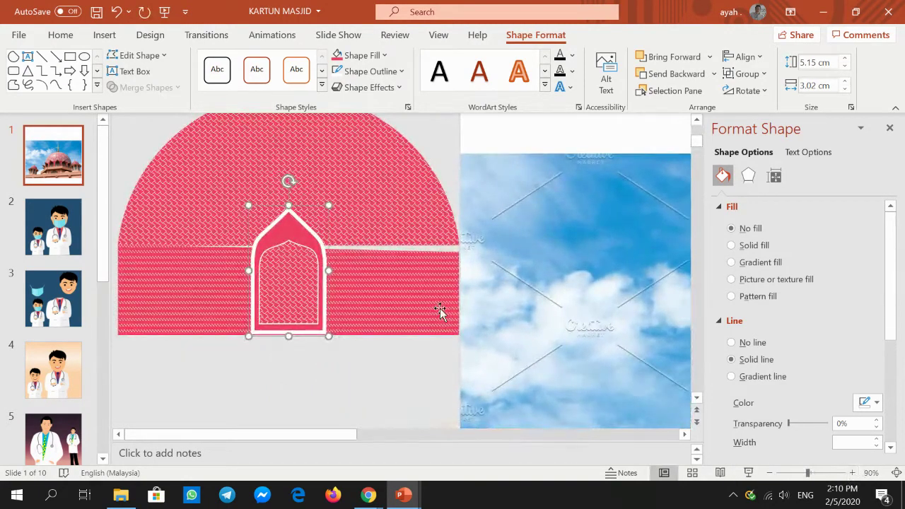
Paste two copies of the arch, placing one to the right and one to the left
right_click(291, 226)
click(350, 340)
click(359, 365)
right_click(360, 363)
click(394, 221)
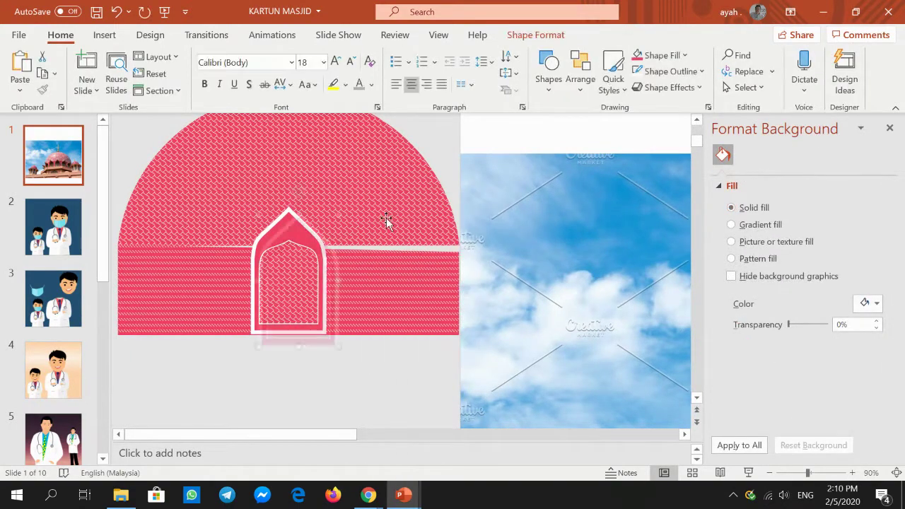
mouse_move(313, 313)
mouse_down()
mouse_move(399, 306)
mouse_move(381, 304)
mouse_up()
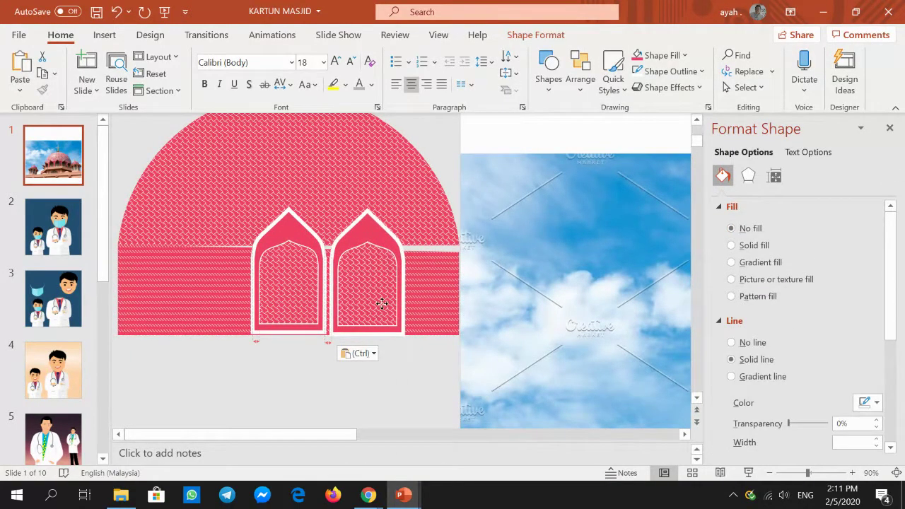
click(389, 379)
right_click(389, 380)
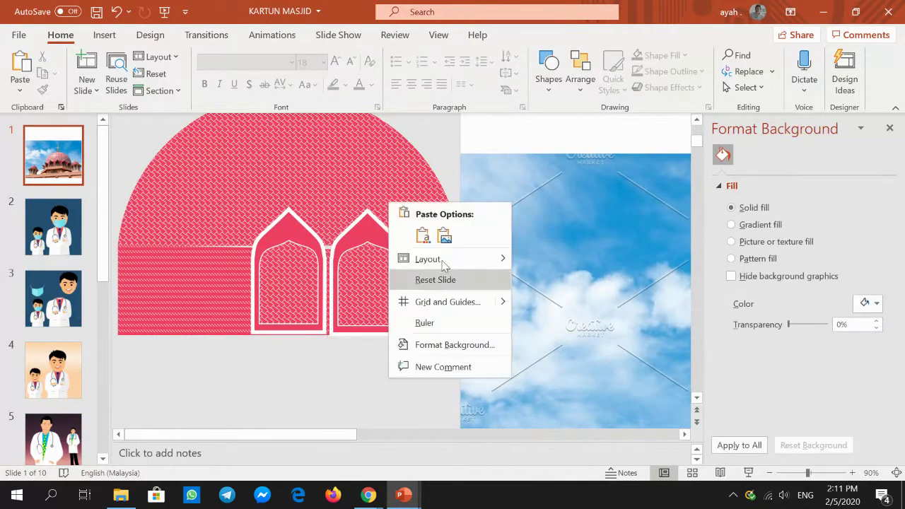
click(422, 234)
drag(384, 313, 211, 302)
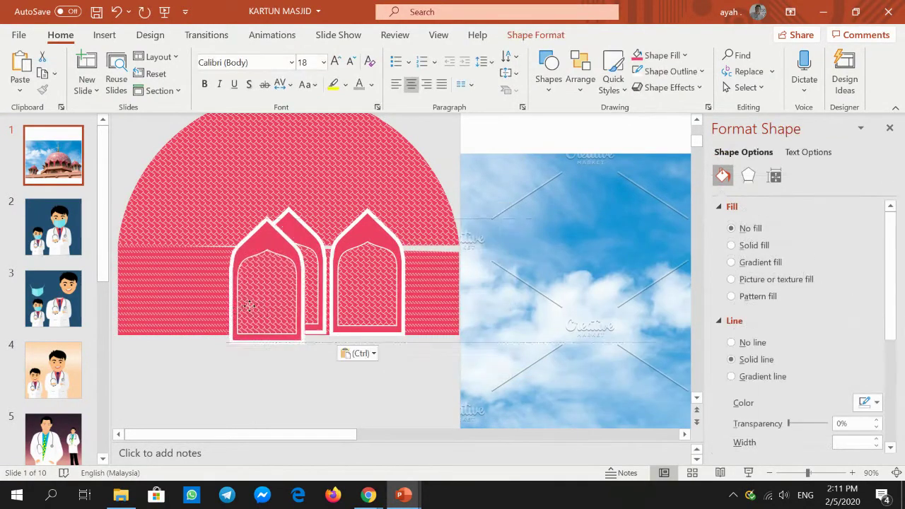
Paste a fourth arch and move it to the right end of the band
right_click(324, 389)
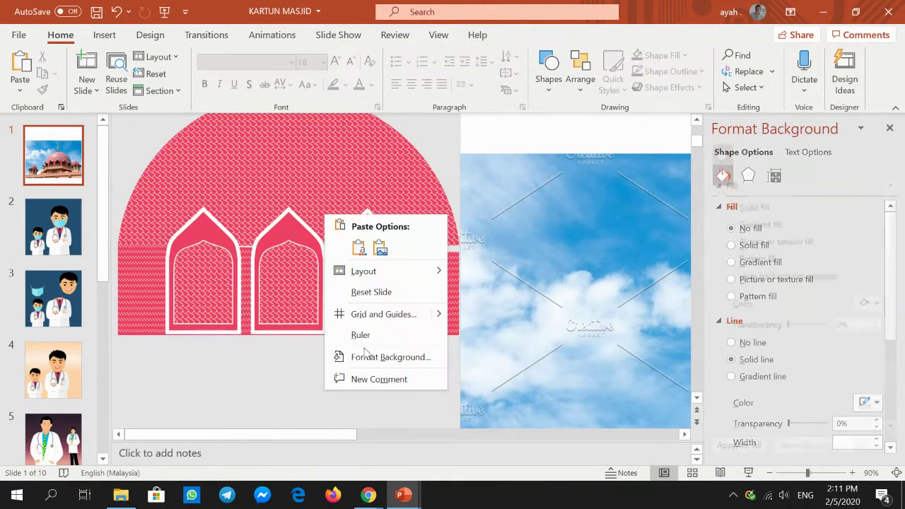
key(Escape)
click(289, 299)
key(ctrl+v)
drag(289, 299, 409, 289)
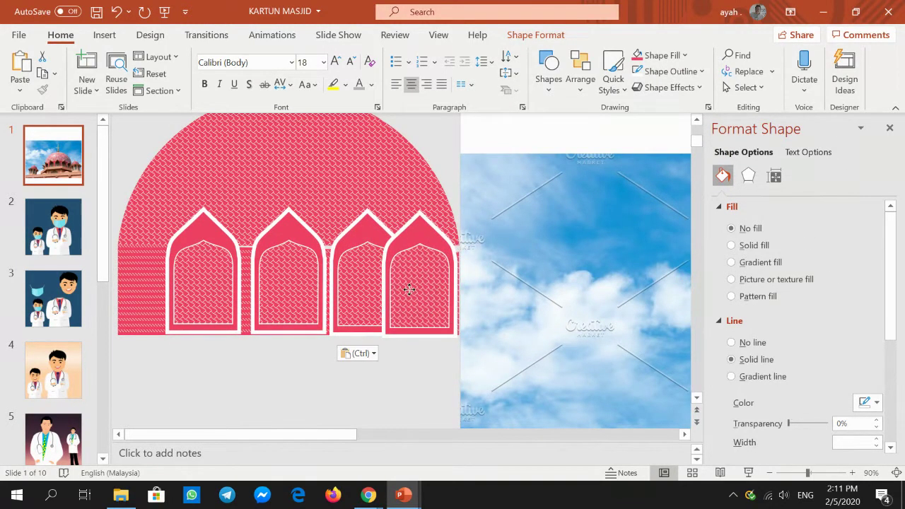
click(409, 289)
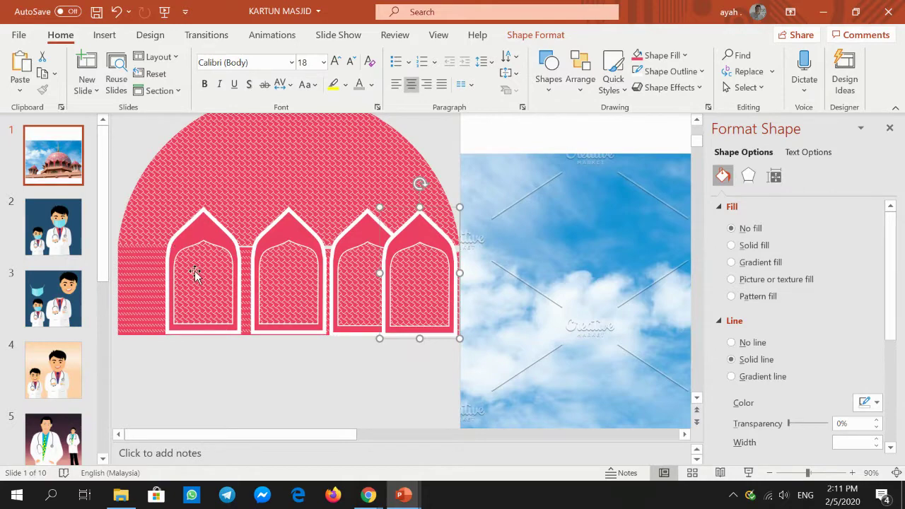
Shift the arches left along the band and narrow the rightmost, leftmost and second arches
drag(195, 274, 149, 272)
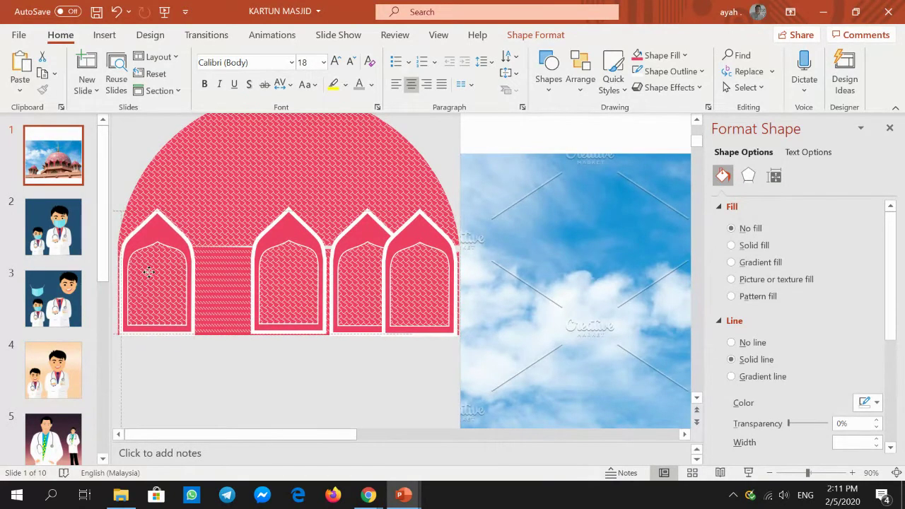
drag(272, 282, 222, 283)
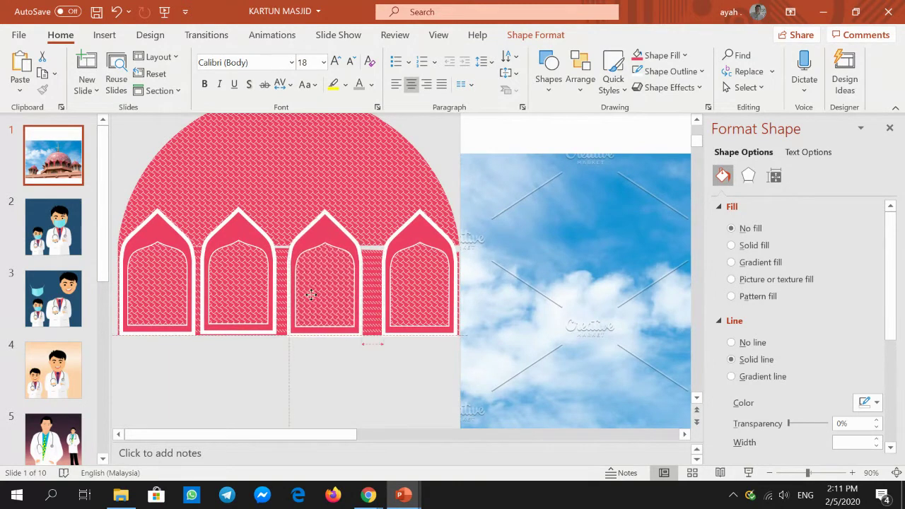
drag(338, 296, 259, 295)
click(427, 294)
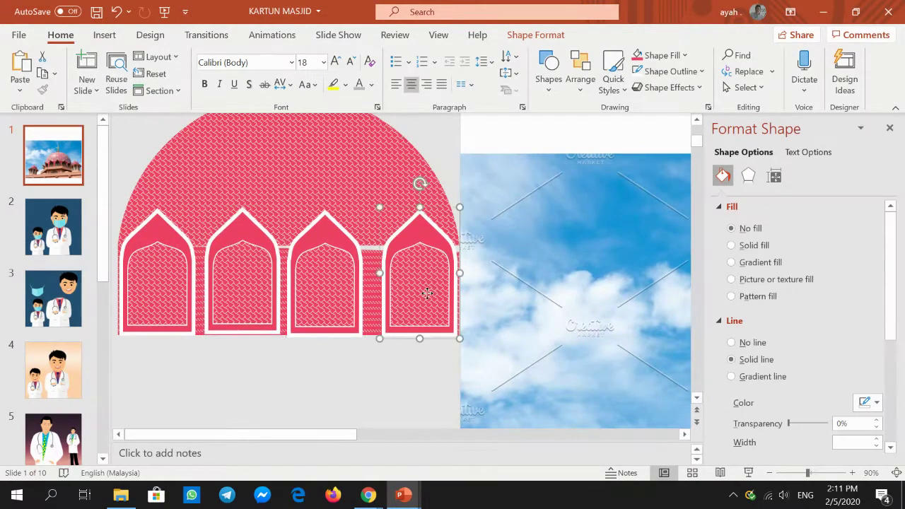
drag(380, 273, 410, 273)
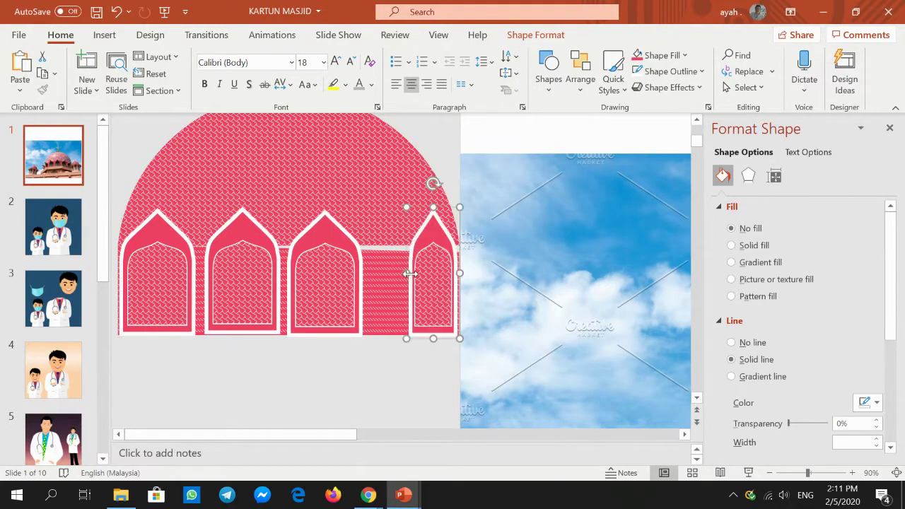
click(162, 261)
drag(198, 271, 173, 270)
click(230, 261)
drag(230, 261, 203, 262)
drag(257, 273, 248, 273)
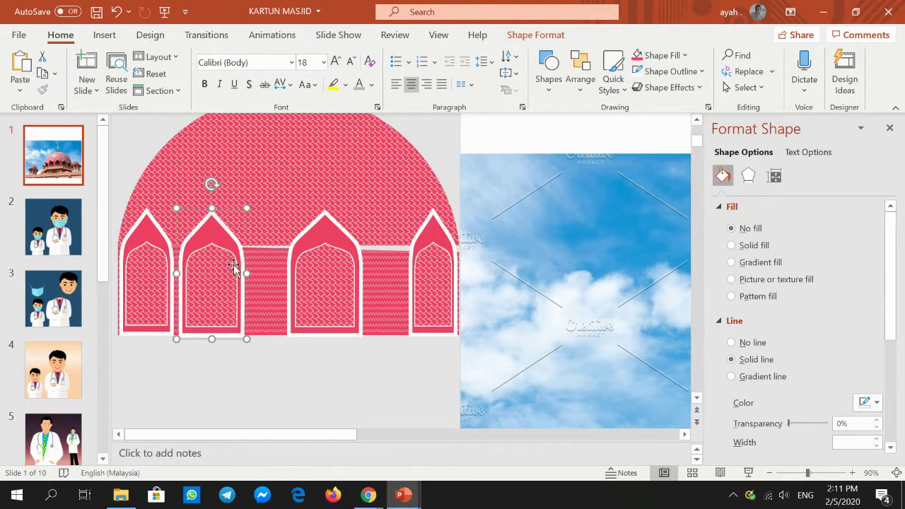
Paste a copy of an arch into the right-hand gap and shift another arch left to even the row
right_click(215, 241)
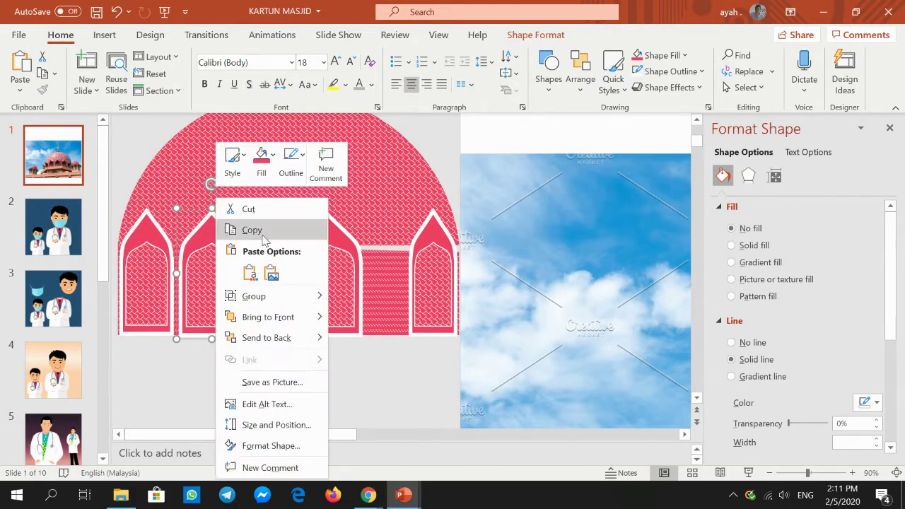
click(254, 230)
click(318, 403)
right_click(317, 398)
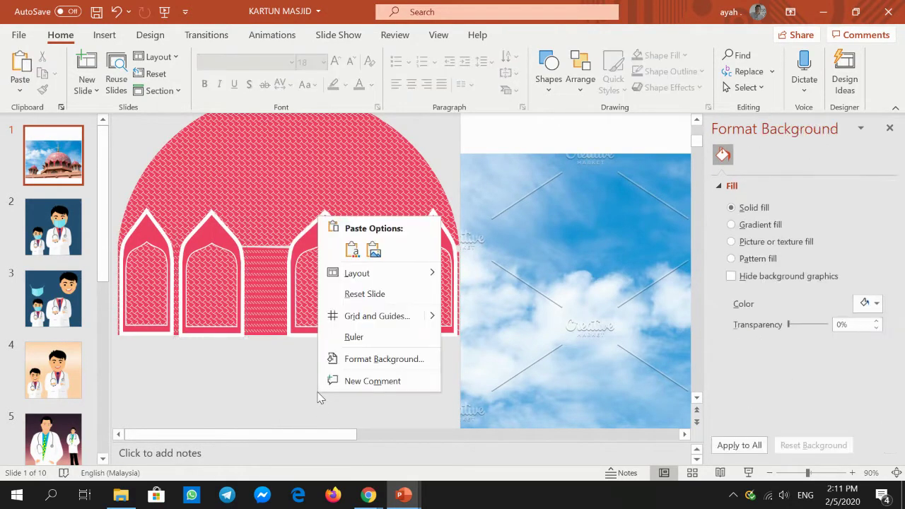
click(352, 251)
drag(266, 285, 388, 291)
drag(313, 285, 281, 283)
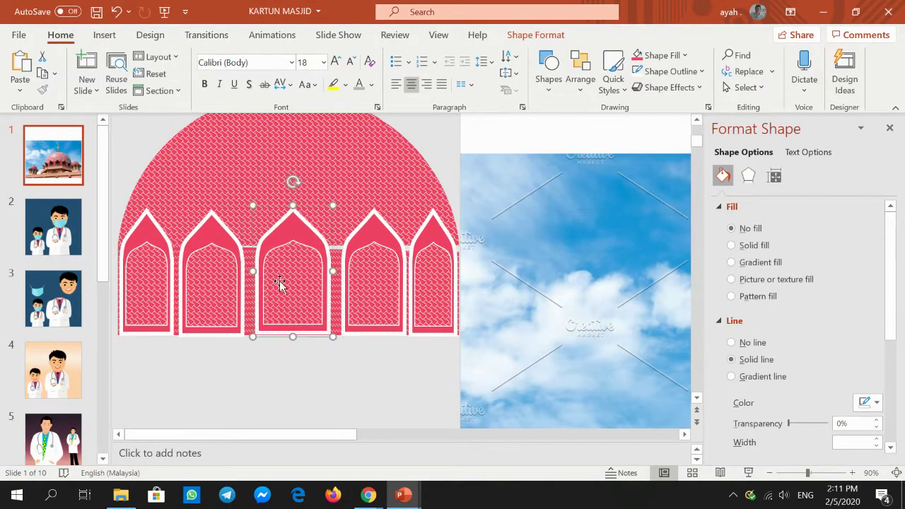
click(390, 375)
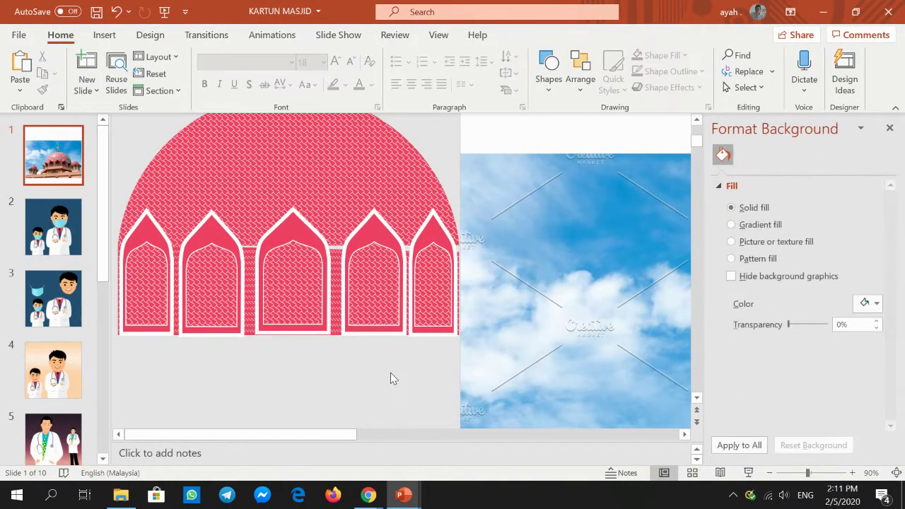
click(149, 259)
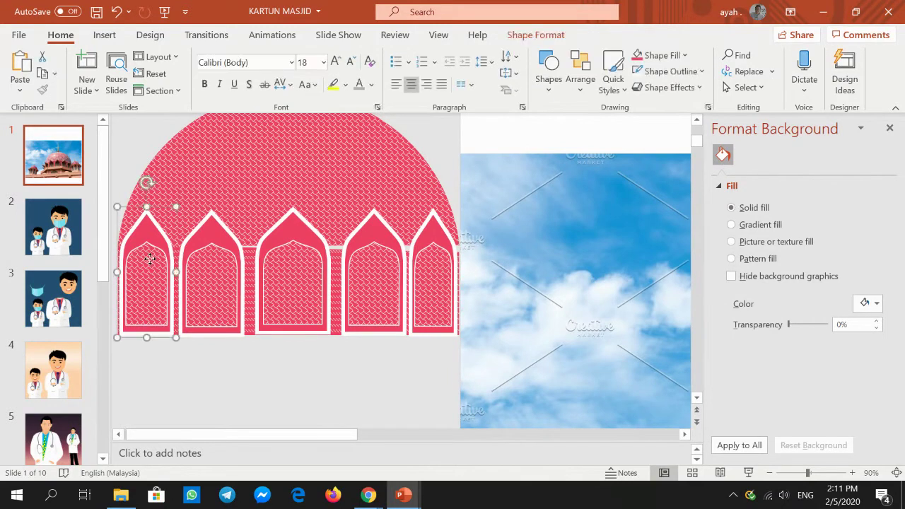
Select all five arches, then apply Distribute Horizontally and Align Bottom
shift+click(213, 272)
shift+click(303, 284)
shift+click(368, 293)
shift+click(433, 297)
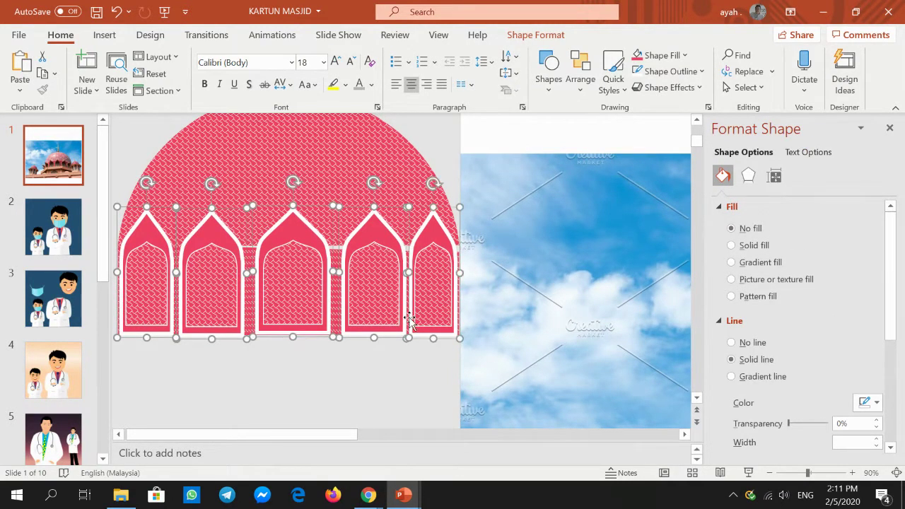
click(541, 35)
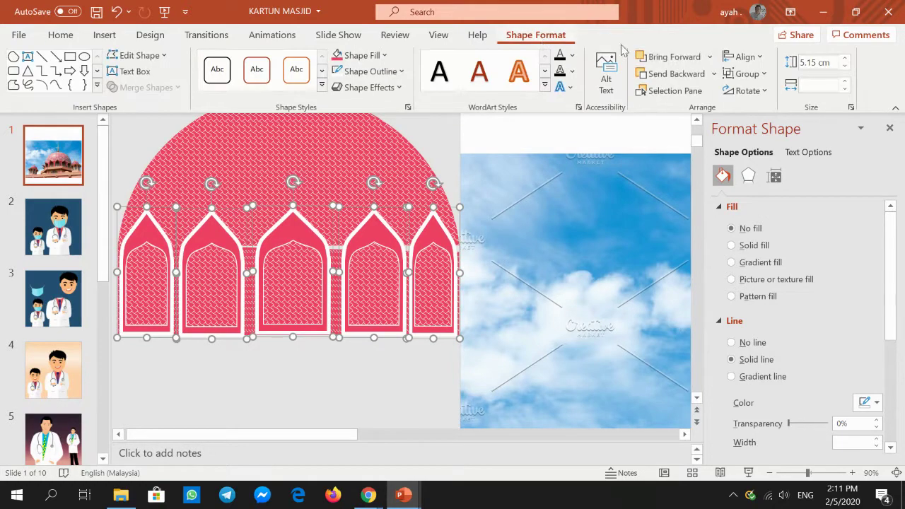
click(753, 65)
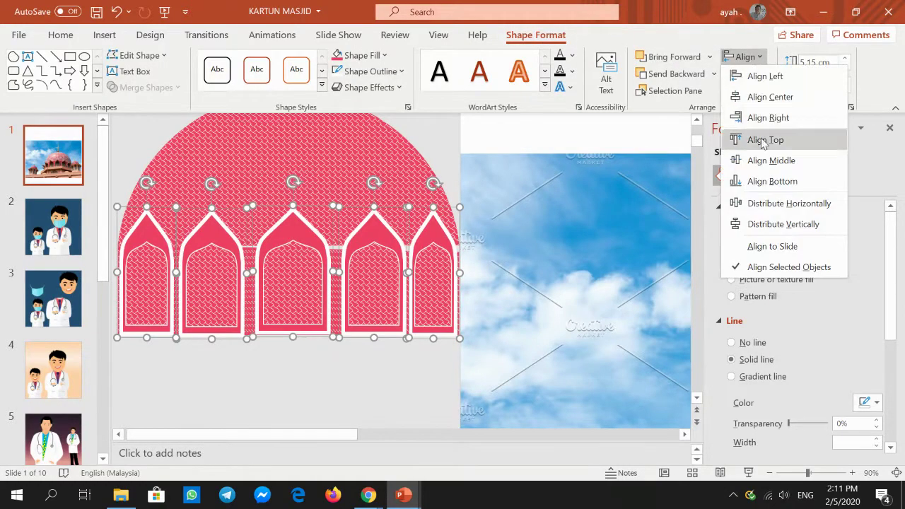
click(774, 205)
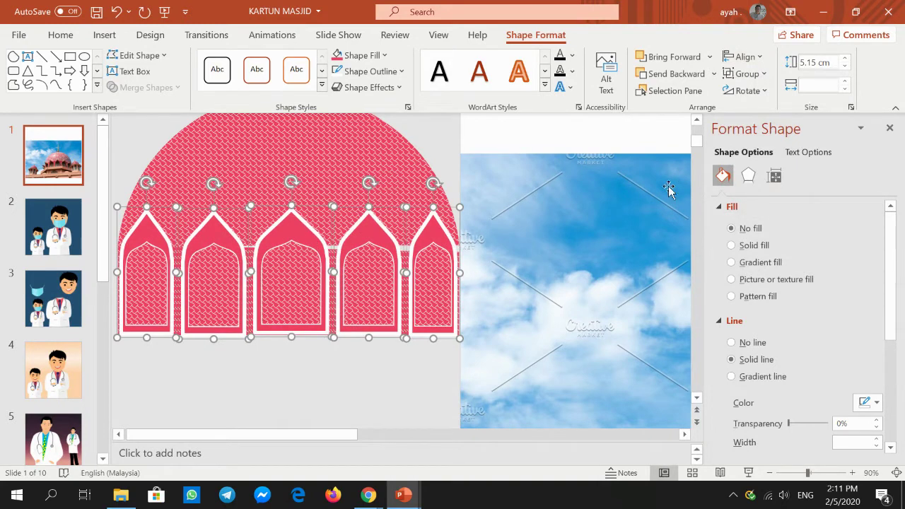
click(745, 56)
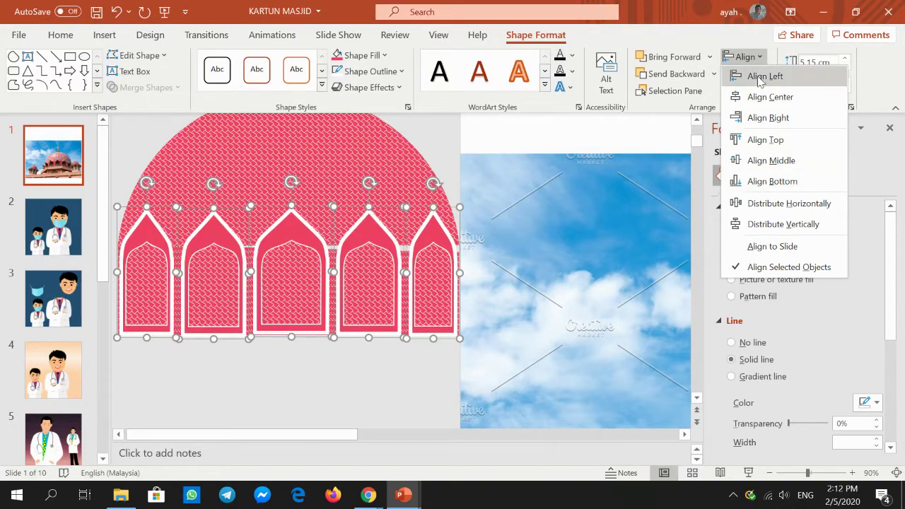
click(770, 181)
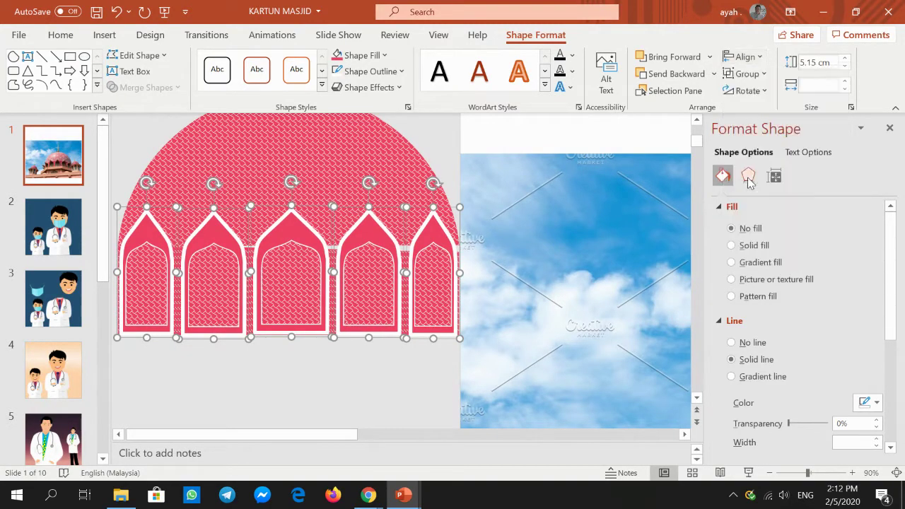
Zoom out and back in on the dome, then select the leftmost arch to edit its fill
click(336, 401)
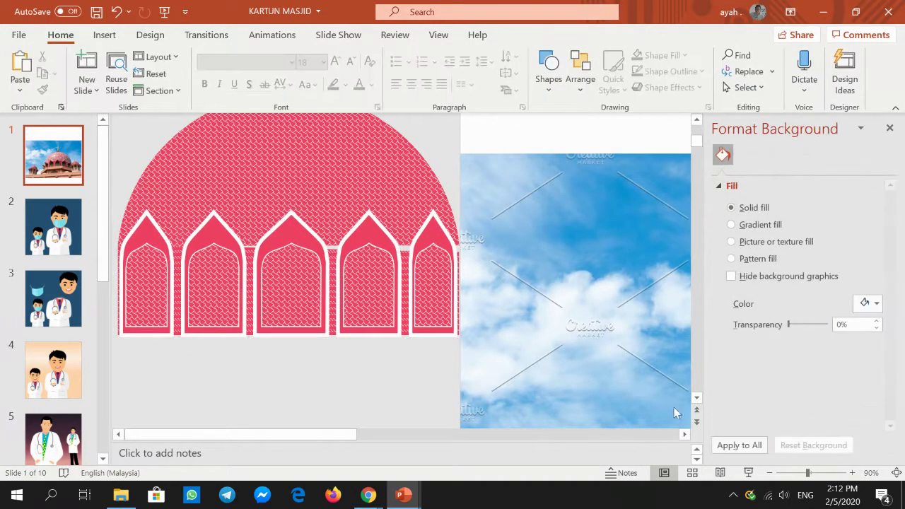
click(769, 471)
click(770, 471)
click(769, 471)
click(769, 471)
click(769, 472)
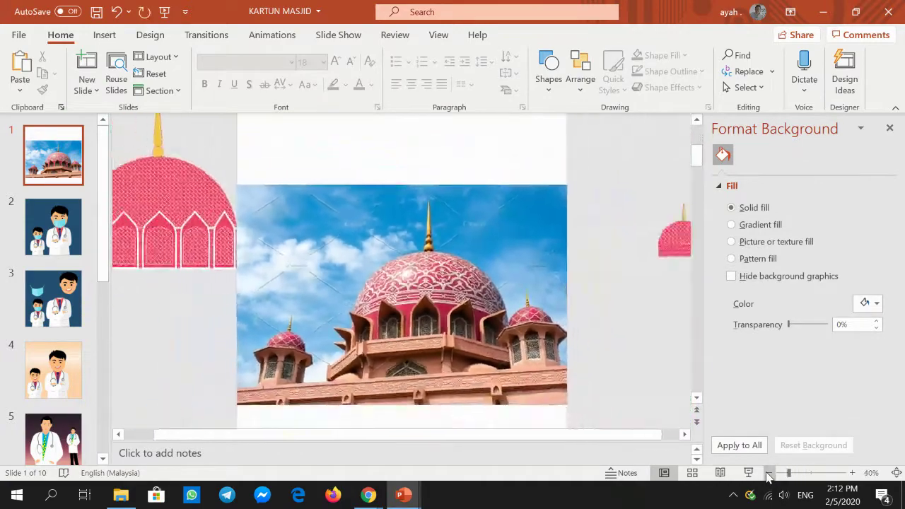
click(770, 471)
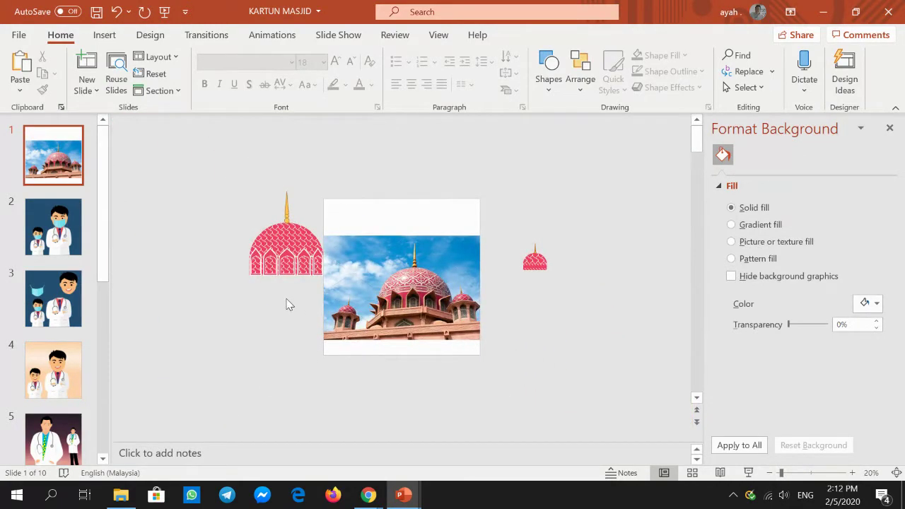
click(851, 472)
click(851, 472)
click(852, 472)
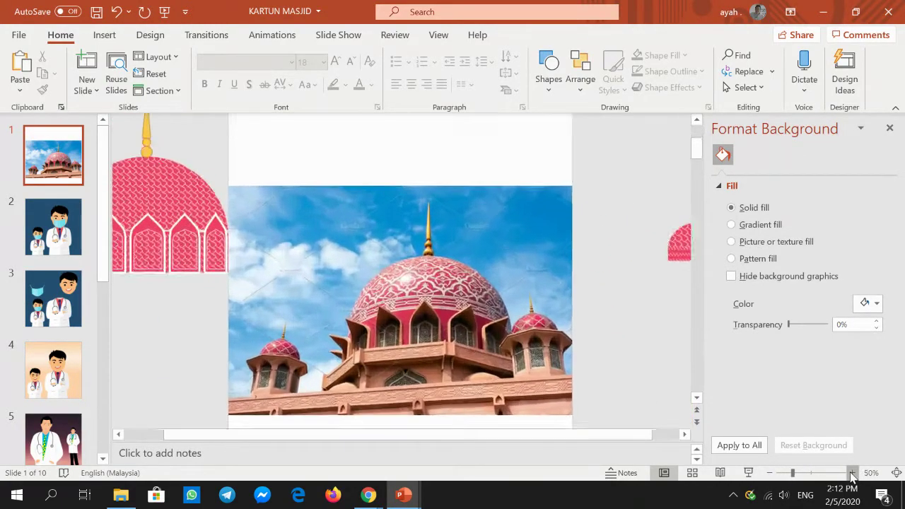
click(852, 472)
click(852, 472)
click(852, 472)
mouse_move(516, 441)
mouse_down()
mouse_move(125, 389)
mouse_move(243, 310)
mouse_up()
click(152, 245)
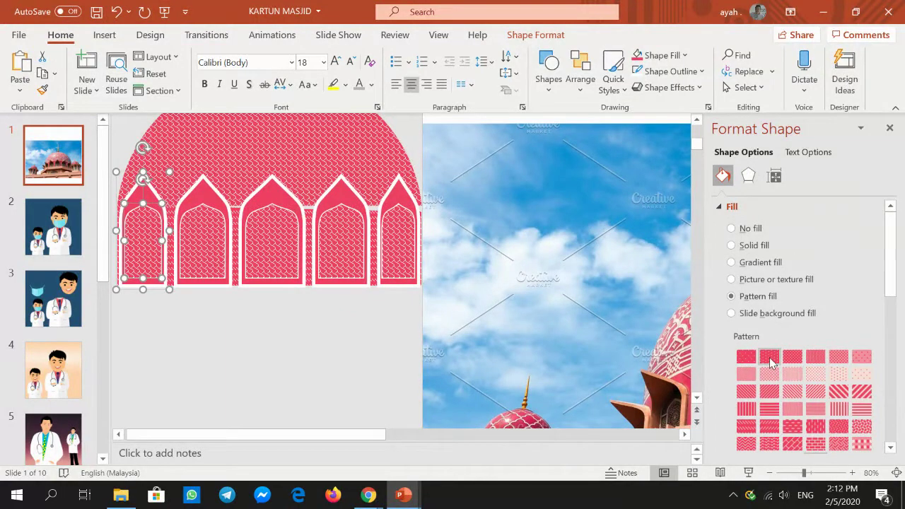
Give the leftmost and second arches the large checker pattern fill
click(770, 359)
drag(893, 274, 894, 346)
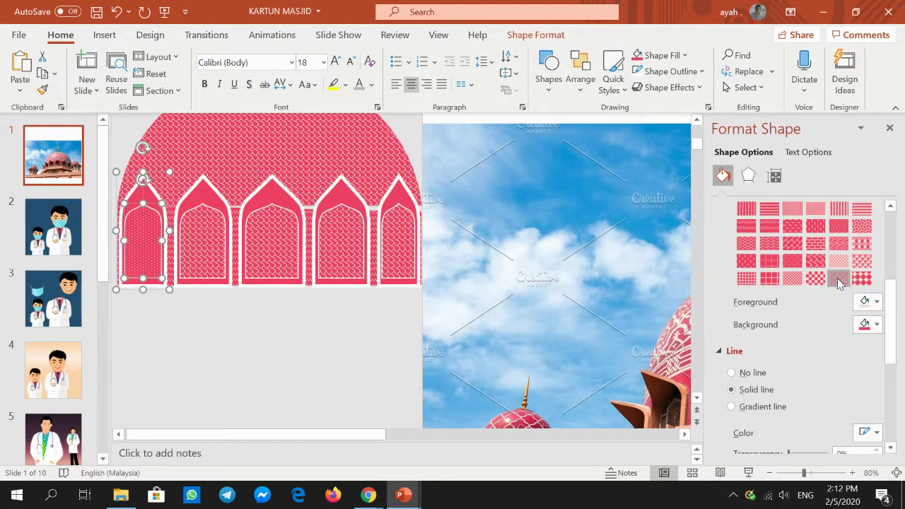
click(839, 280)
click(200, 239)
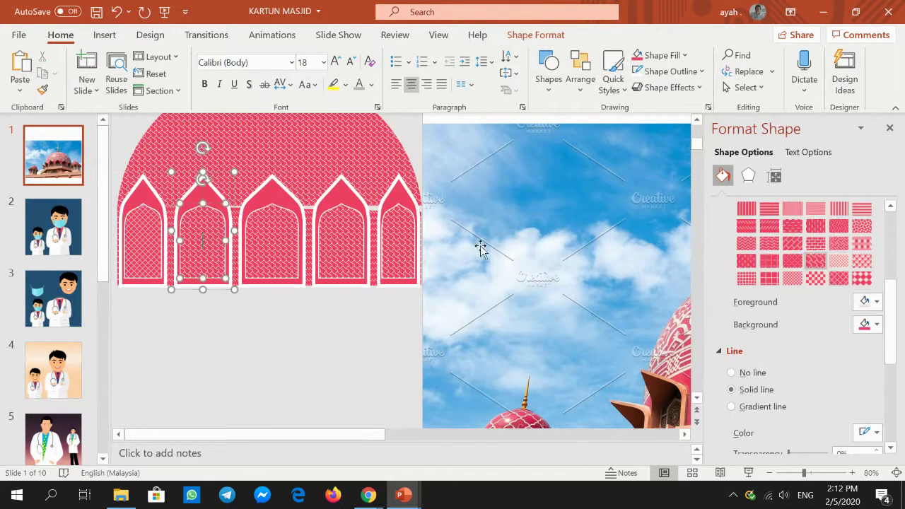
click(792, 278)
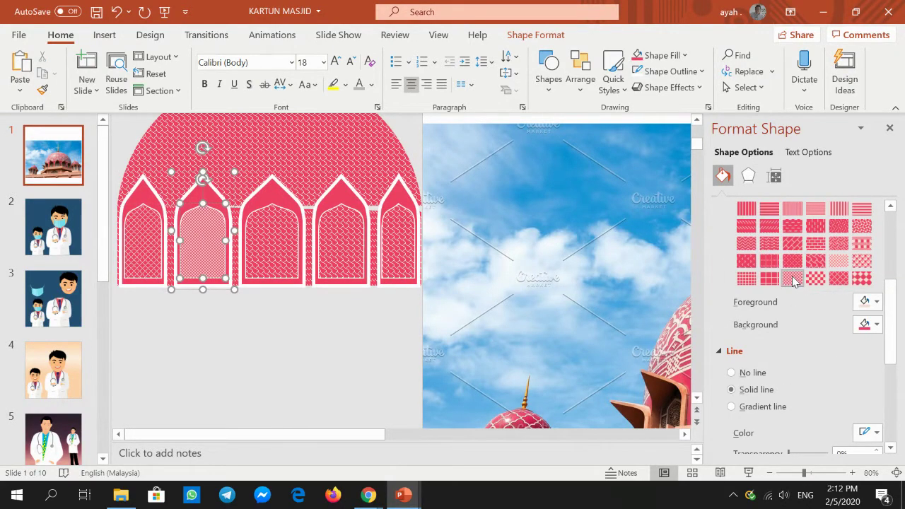
click(793, 262)
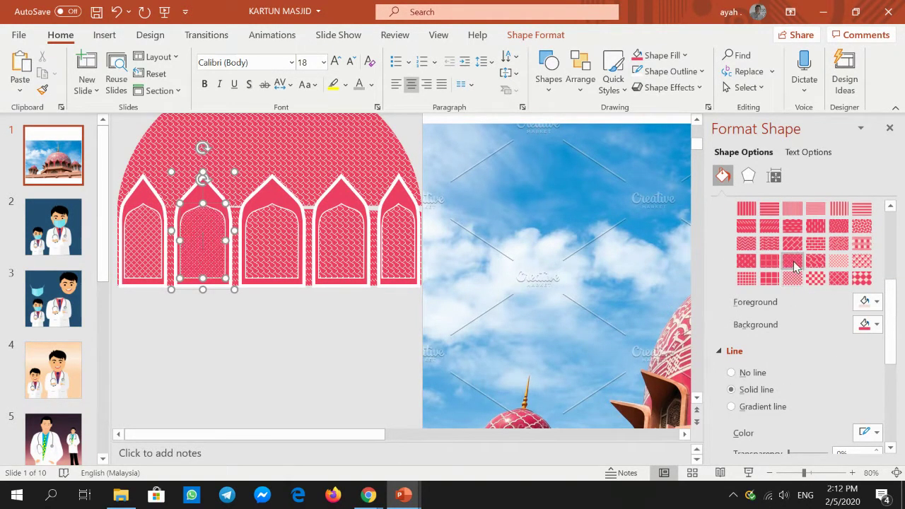
click(794, 279)
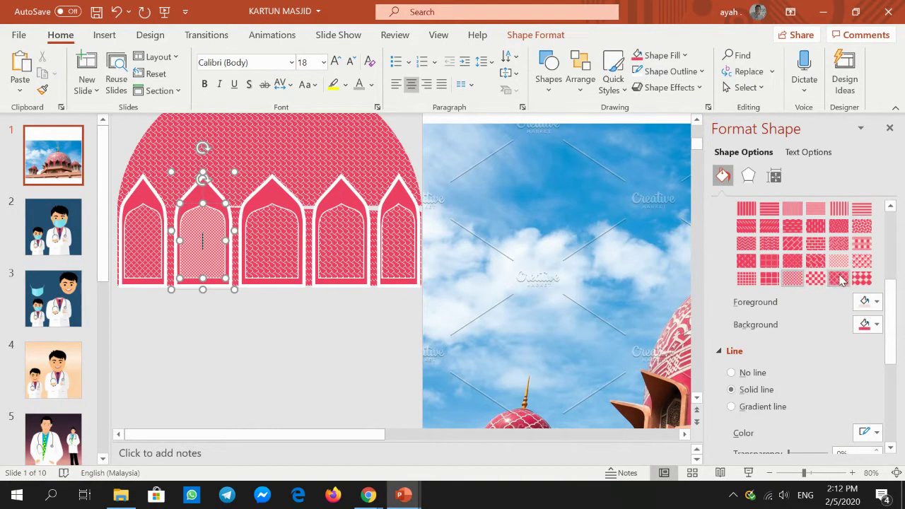
click(834, 279)
Apply the same large checker pattern to the third, fourth and fifth arches
click(280, 236)
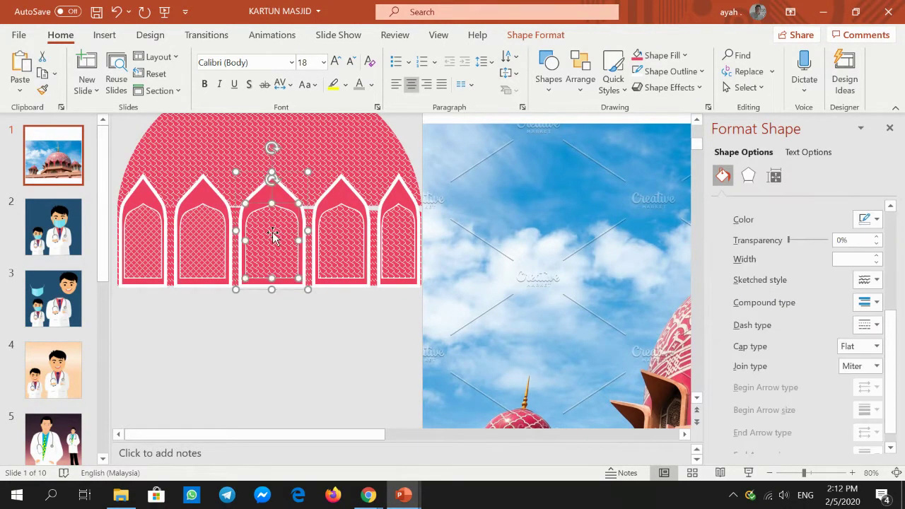
click(835, 280)
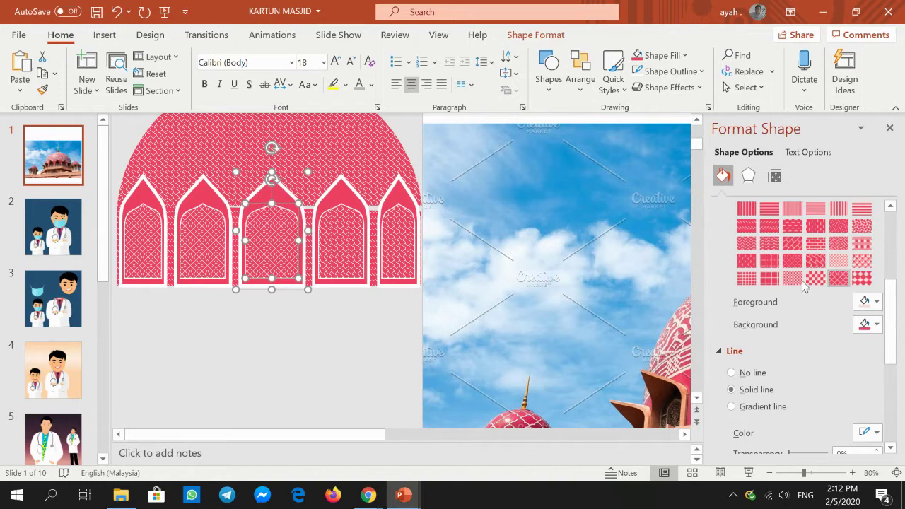
click(343, 224)
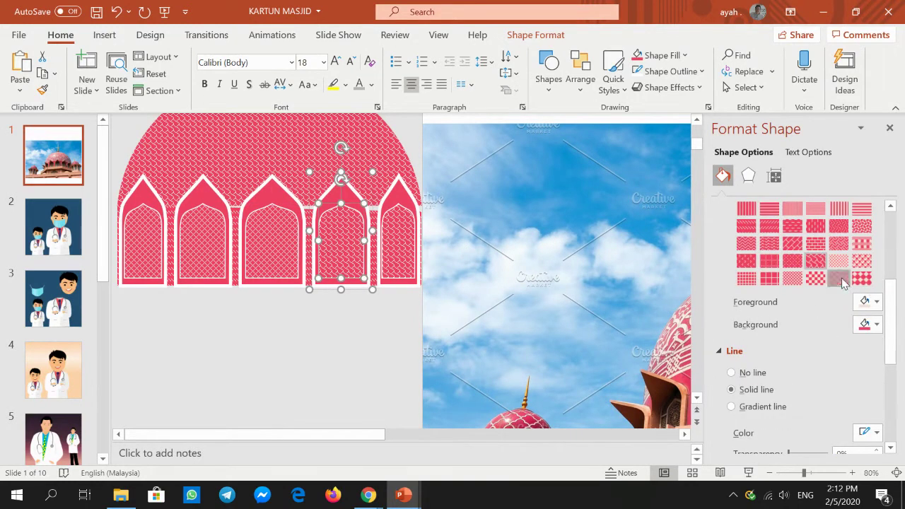
click(840, 281)
click(399, 252)
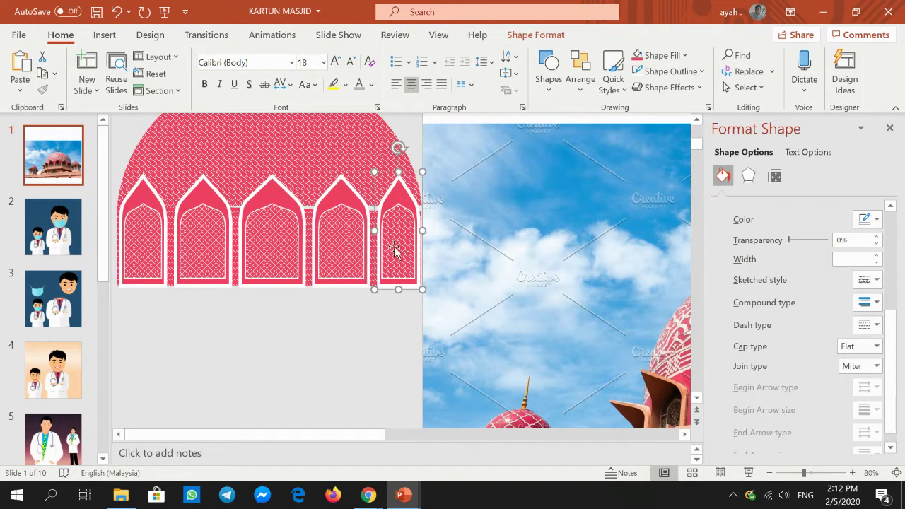
click(838, 279)
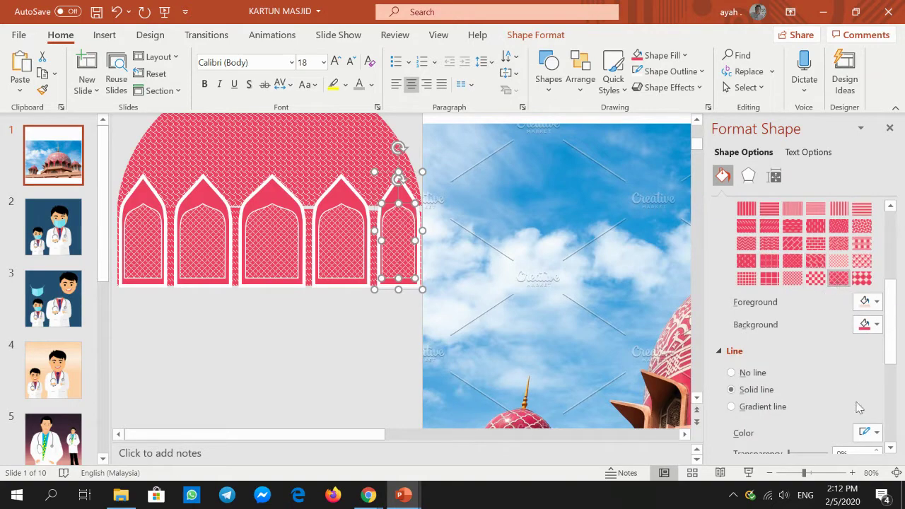
Zoom to 50% around the pink dome and bring up the Insert commands
click(769, 473)
click(769, 472)
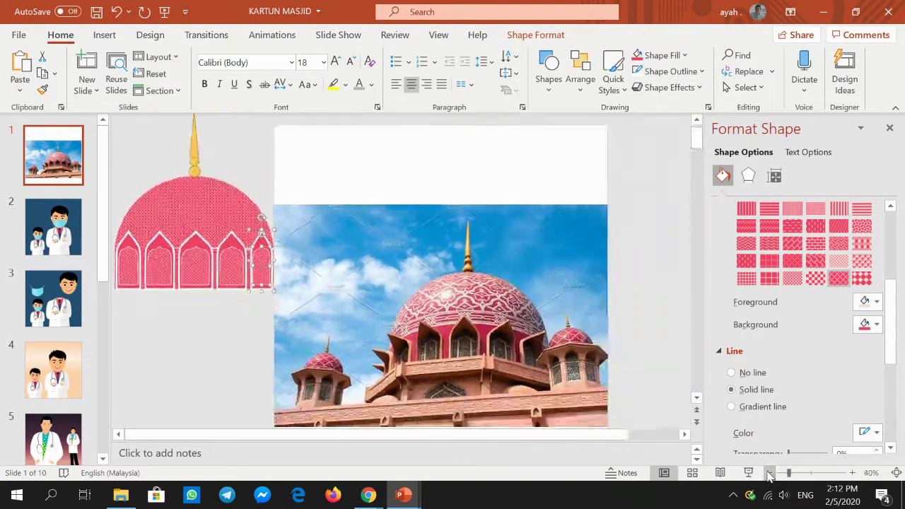
click(770, 472)
click(176, 321)
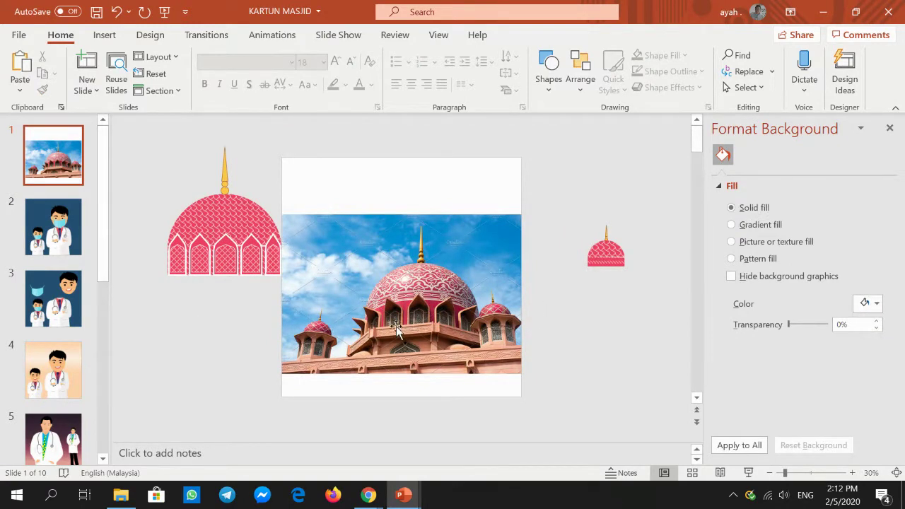
click(851, 472)
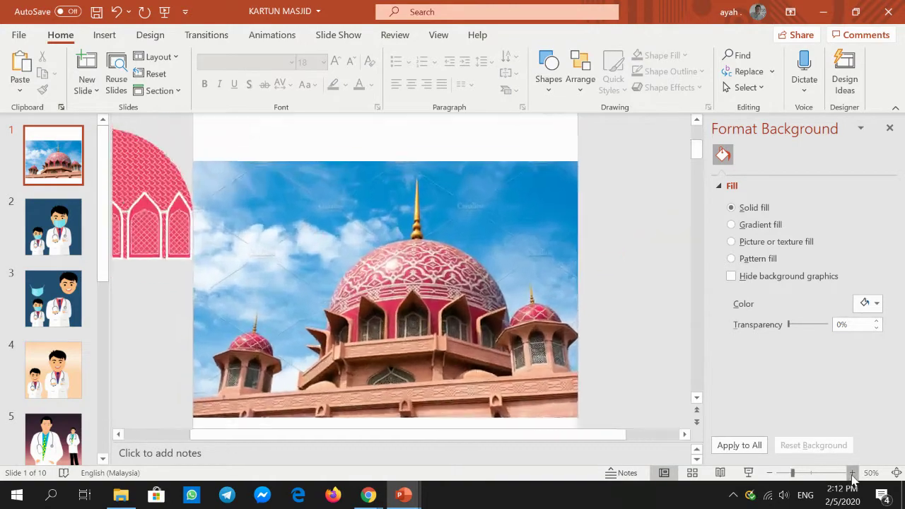
click(852, 473)
drag(485, 434, 276, 413)
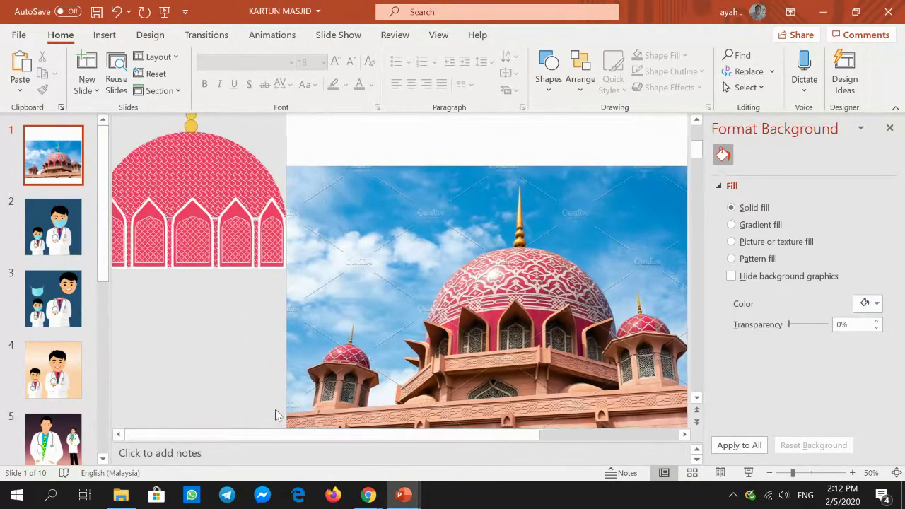
click(105, 36)
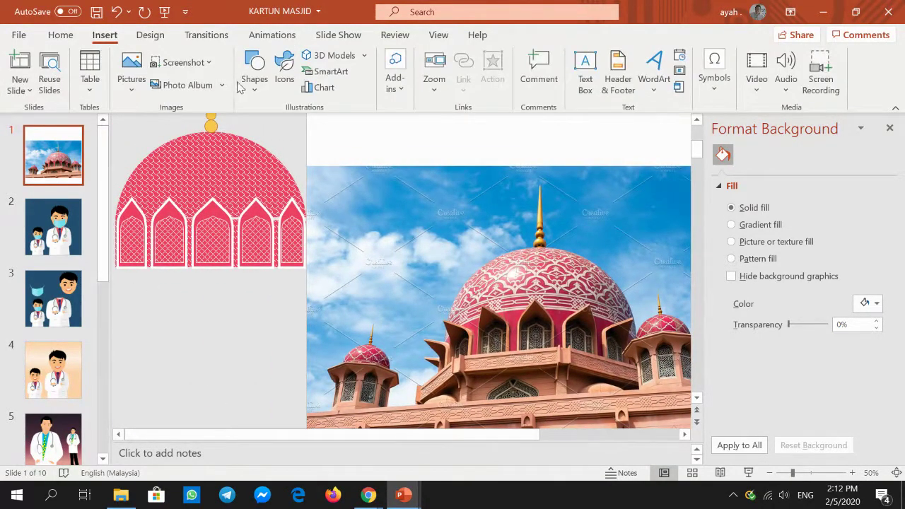
Draw a rectangle below the dome and fill it with salmon sampled from the mosque photo
click(254, 70)
click(303, 129)
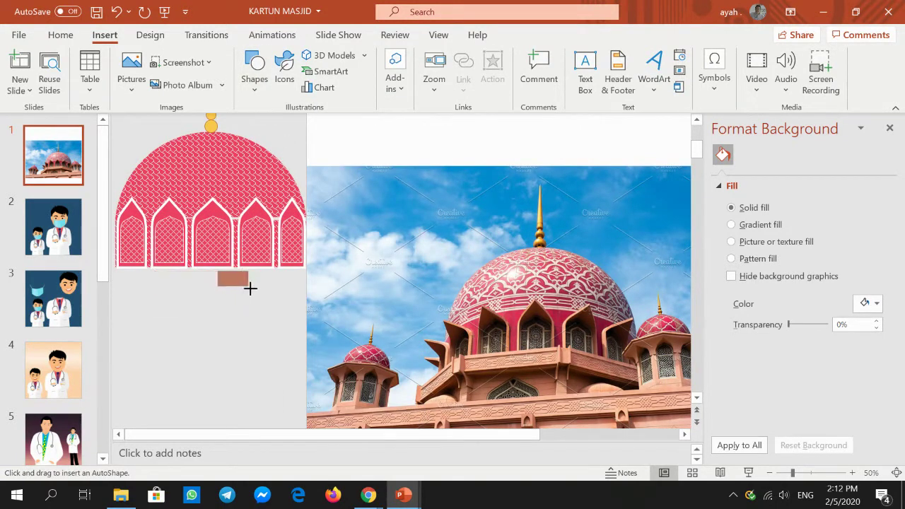
drag(227, 288, 270, 291)
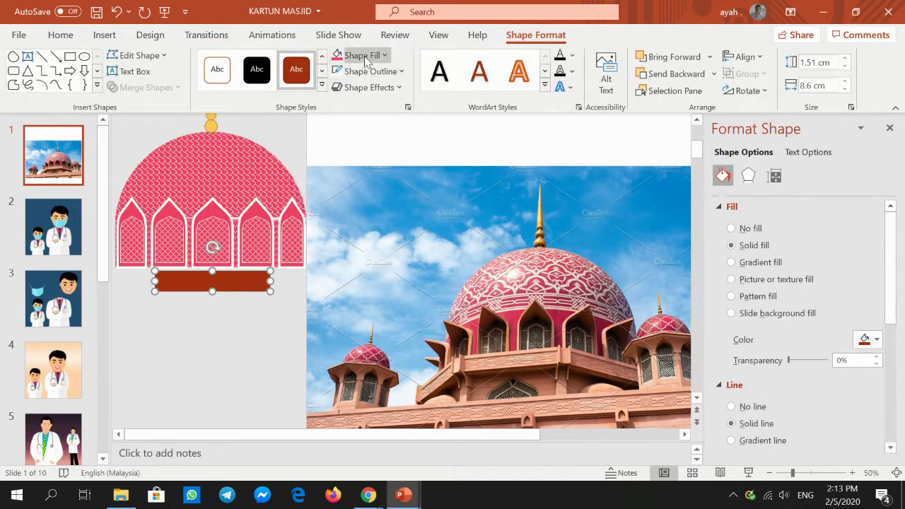
click(362, 55)
click(373, 227)
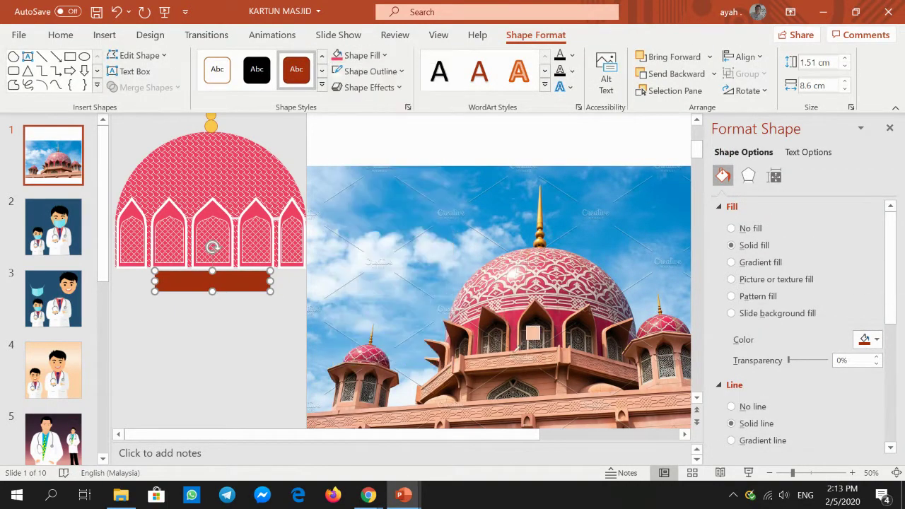
click(522, 343)
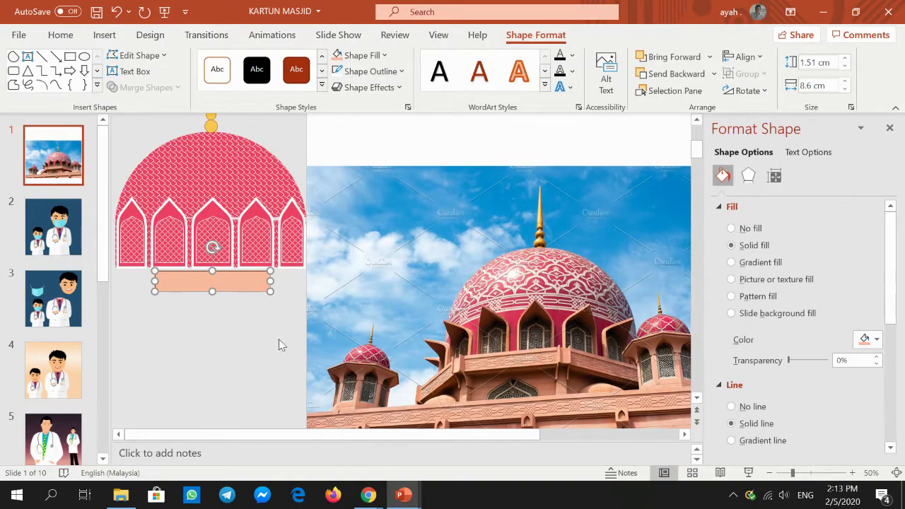
click(237, 338)
click(222, 280)
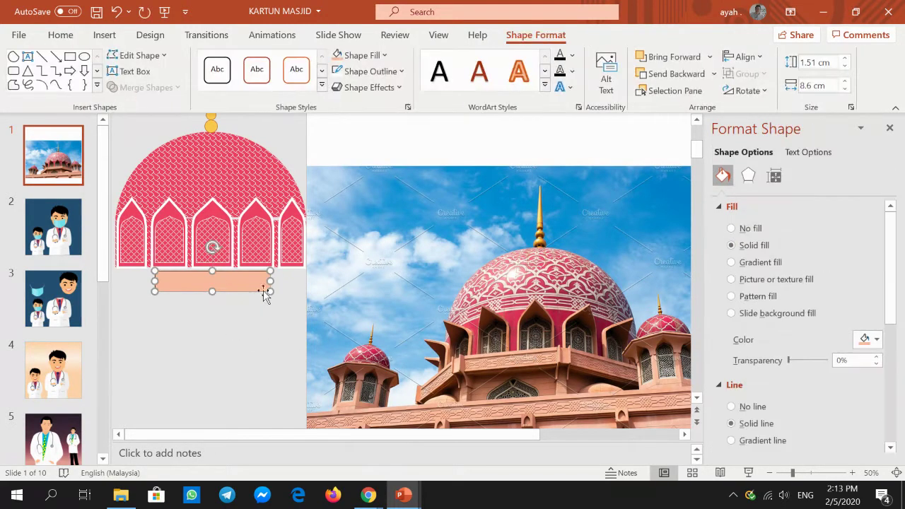
Give the rectangle an outline colour sampled from the photo, 2¼ pt thick
click(382, 58)
click(382, 58)
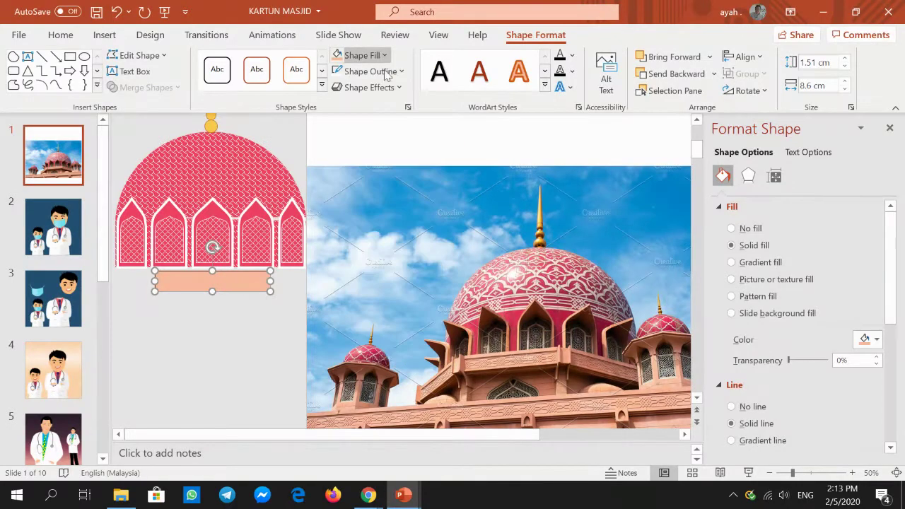
click(390, 71)
click(541, 319)
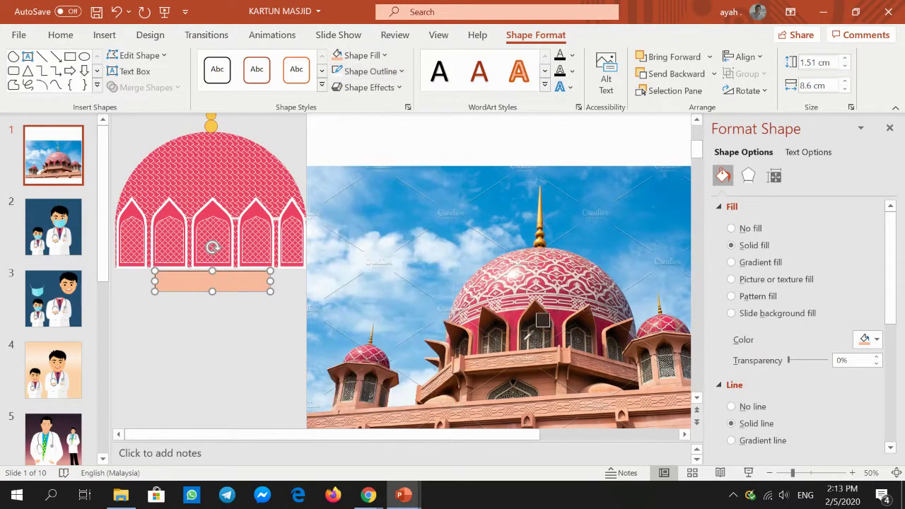
click(380, 73)
mouse_move(390, 330)
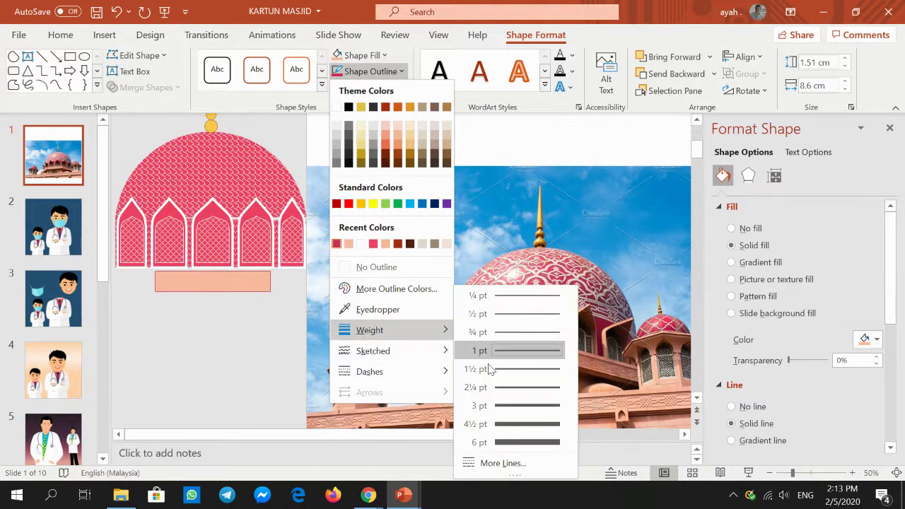
click(494, 390)
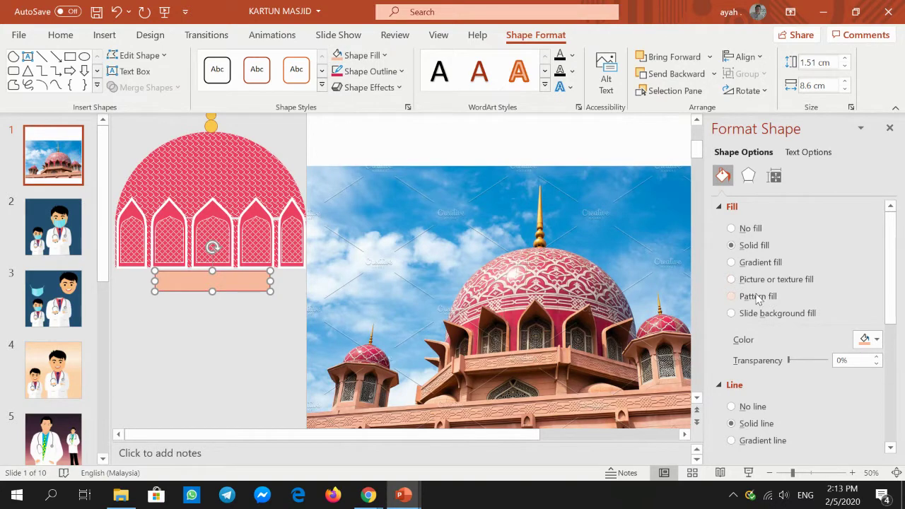
Switch the rectangle to a fine dotted pattern fill
click(731, 296)
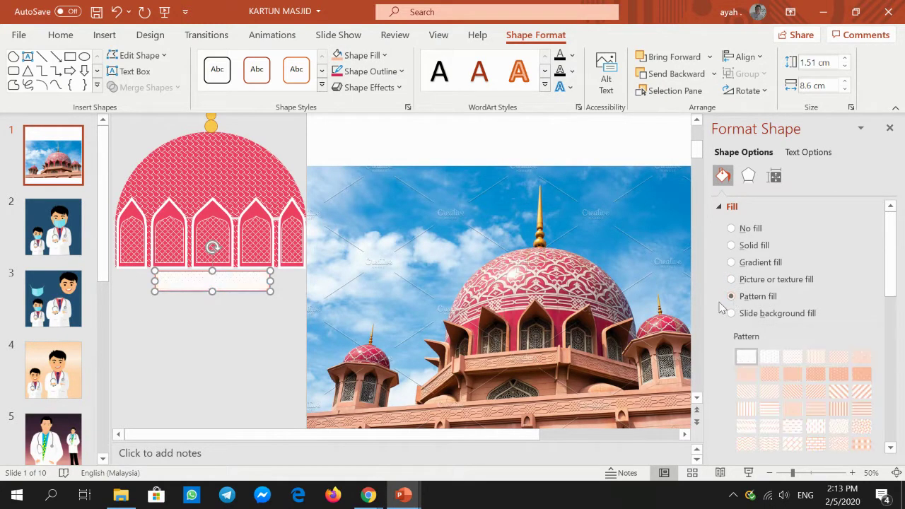
scroll(791, 417, down, 2)
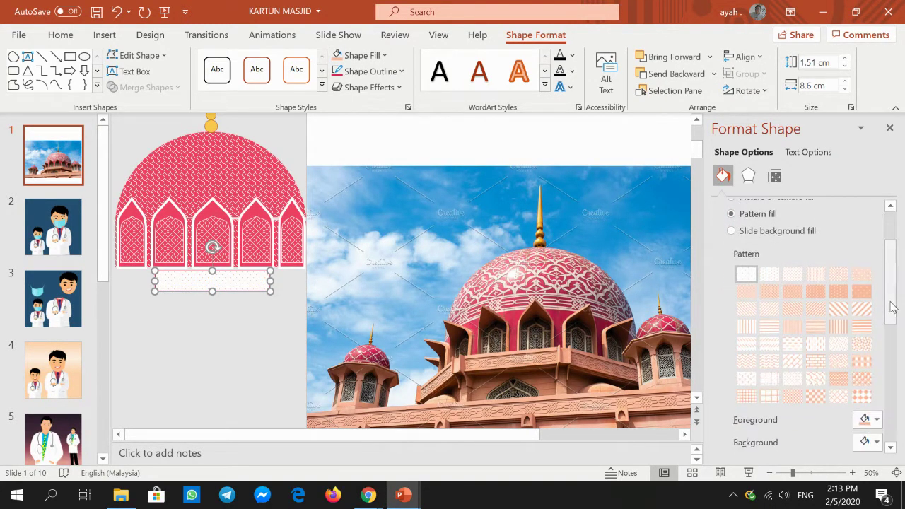
click(811, 328)
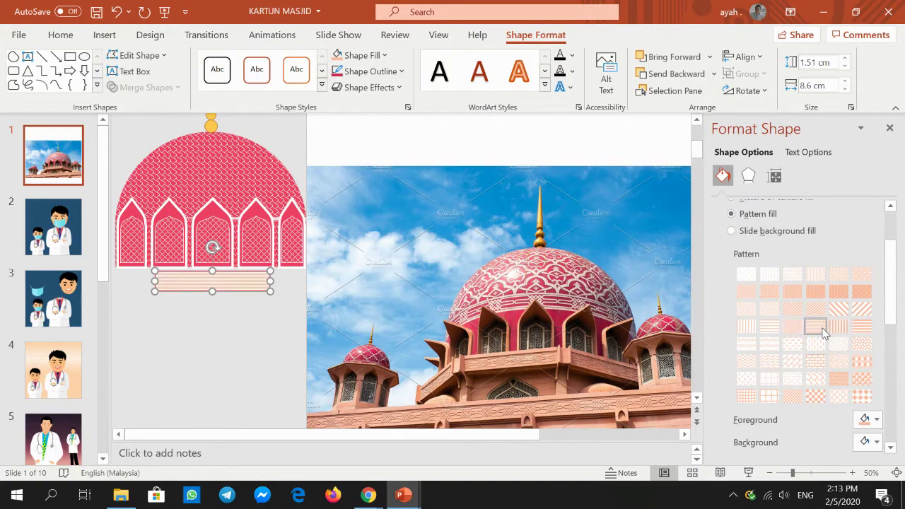
click(861, 345)
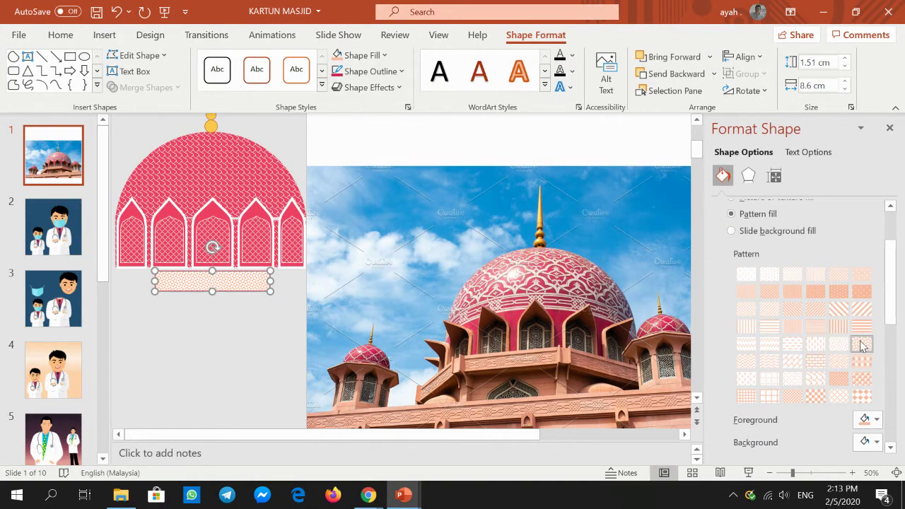
click(840, 381)
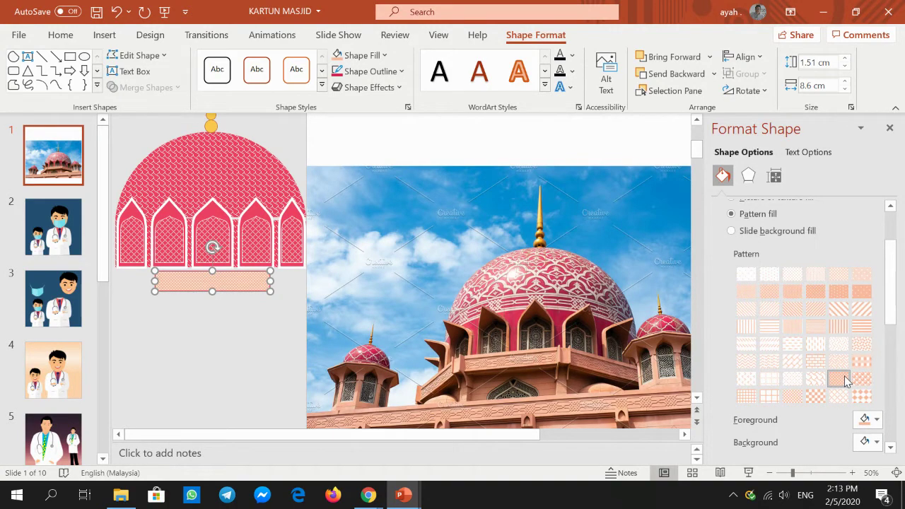
Zoom in and move the rectangle left so it sits under the arches
click(768, 472)
click(768, 472)
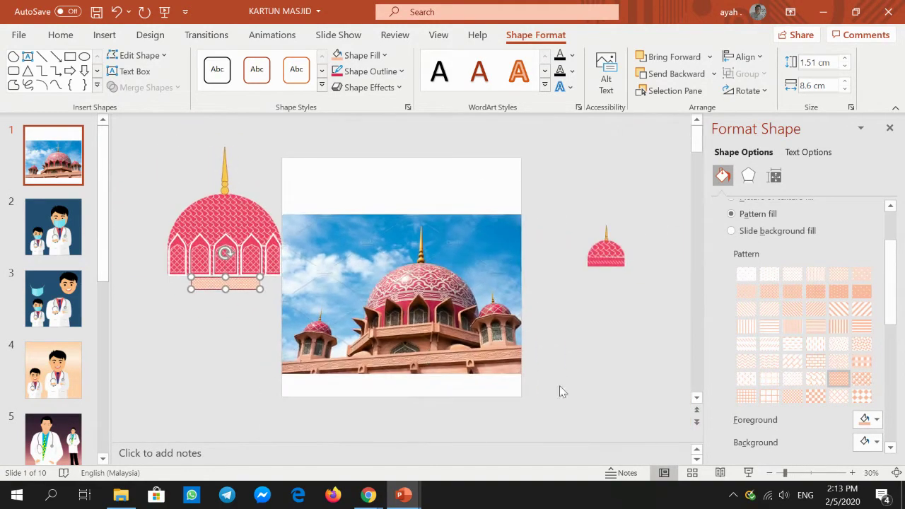
click(851, 472)
click(851, 472)
click(851, 472)
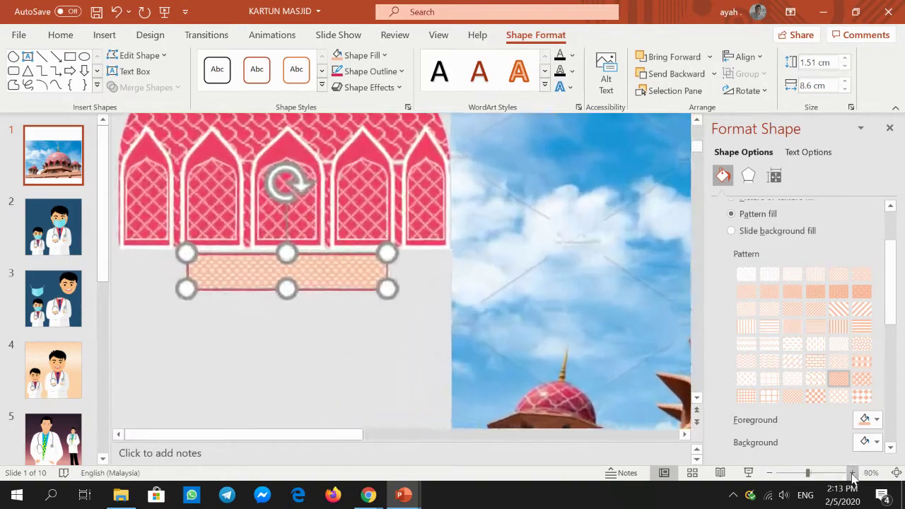
click(852, 472)
drag(337, 260, 324, 254)
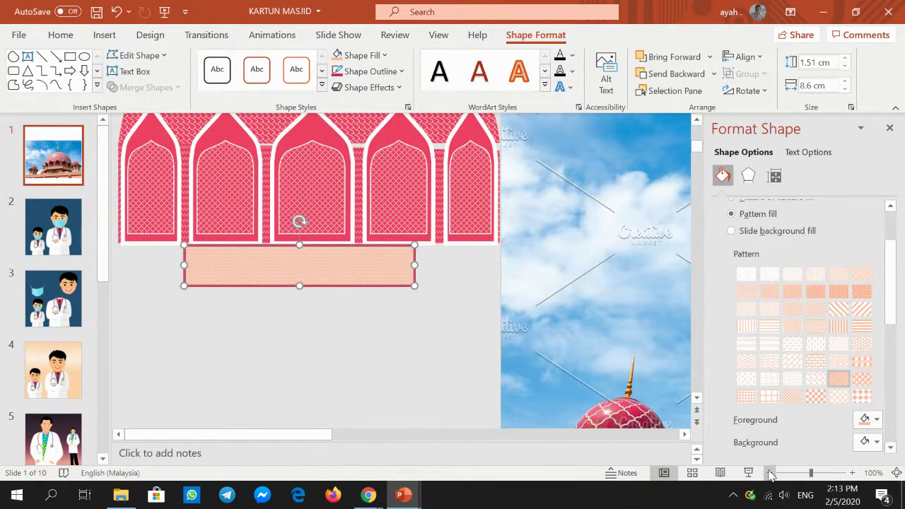
Move the mosque photo further right, away from the dome
click(770, 472)
click(770, 472)
click(770, 472)
click(424, 283)
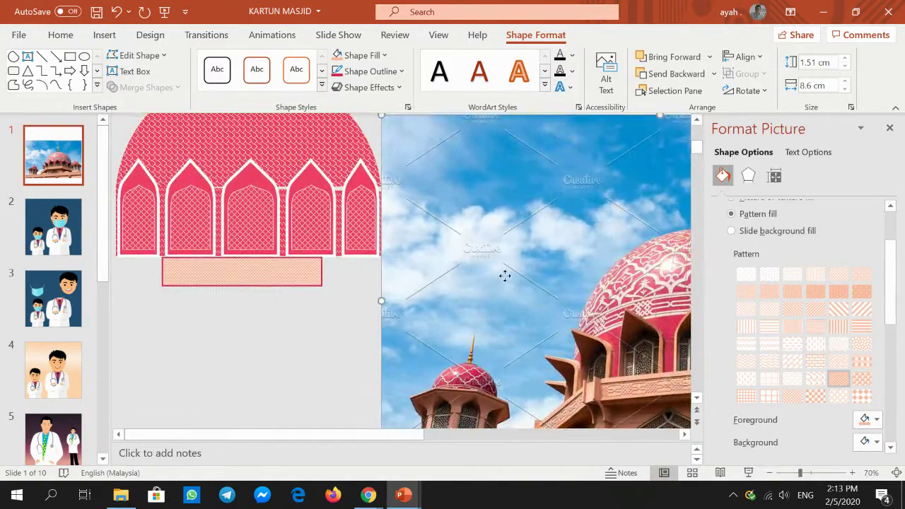
drag(505, 275, 626, 279)
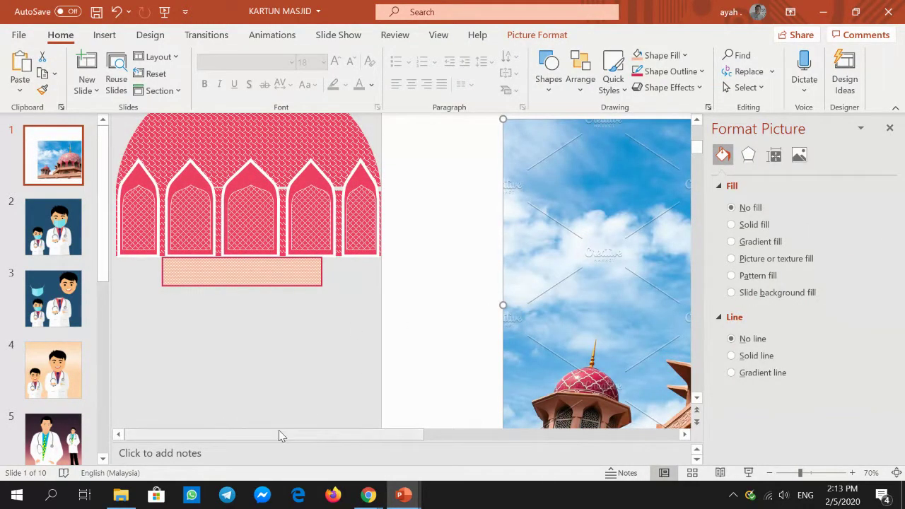
click(195, 281)
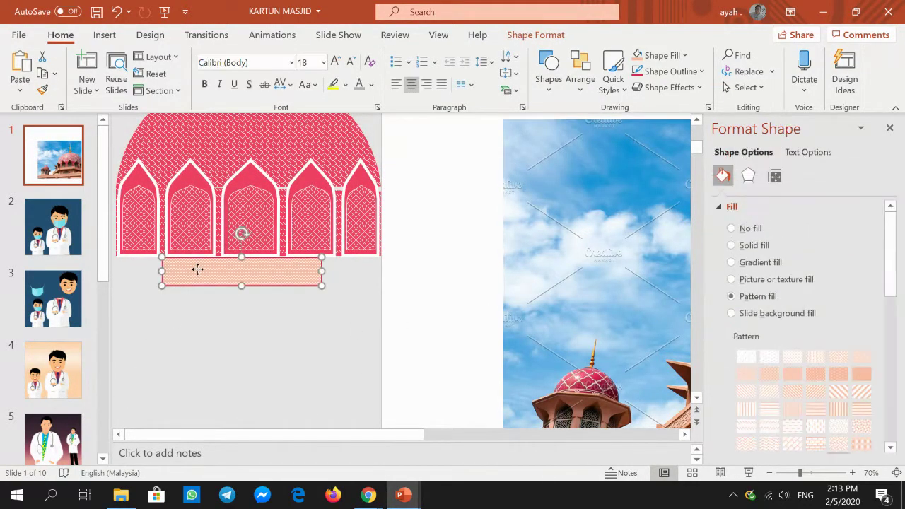
Paste a copy of the peach rectangle beside the original and narrow it to about half width
right_click(196, 280)
key(Escape)
click(294, 323)
right_click(295, 323)
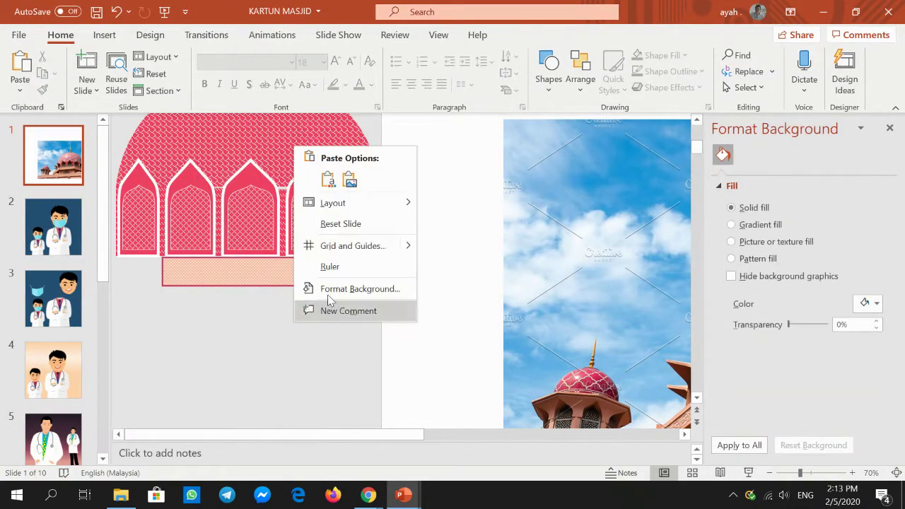
click(327, 180)
drag(247, 280, 193, 272)
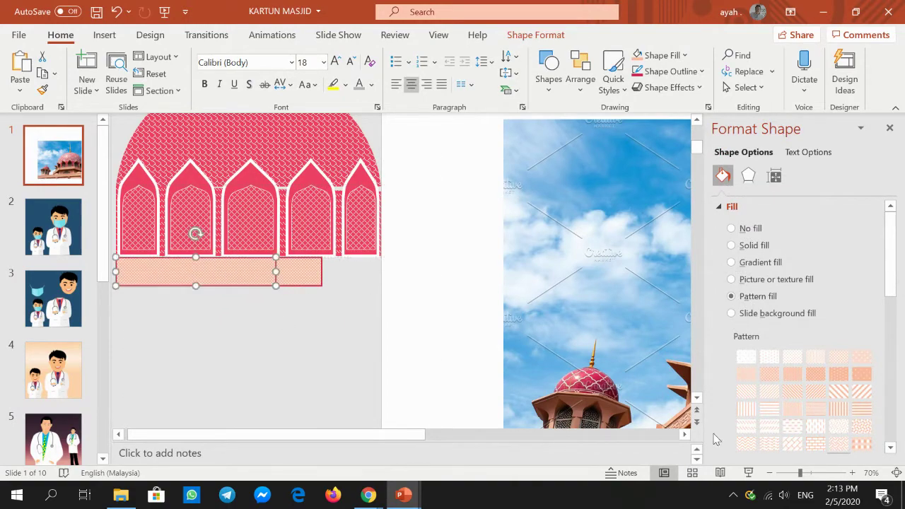
mouse_move(653, 361)
mouse_down()
mouse_move(578, 318)
mouse_move(559, 285)
mouse_up()
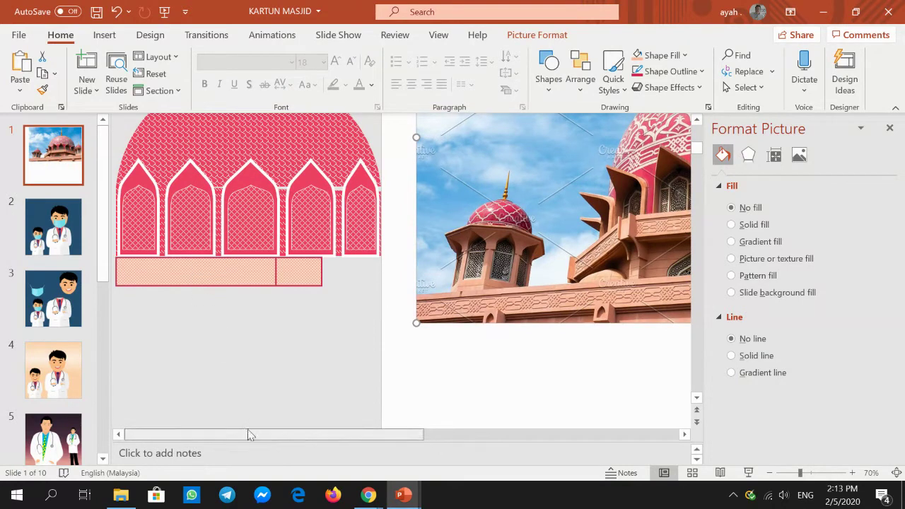
drag(201, 269, 180, 269)
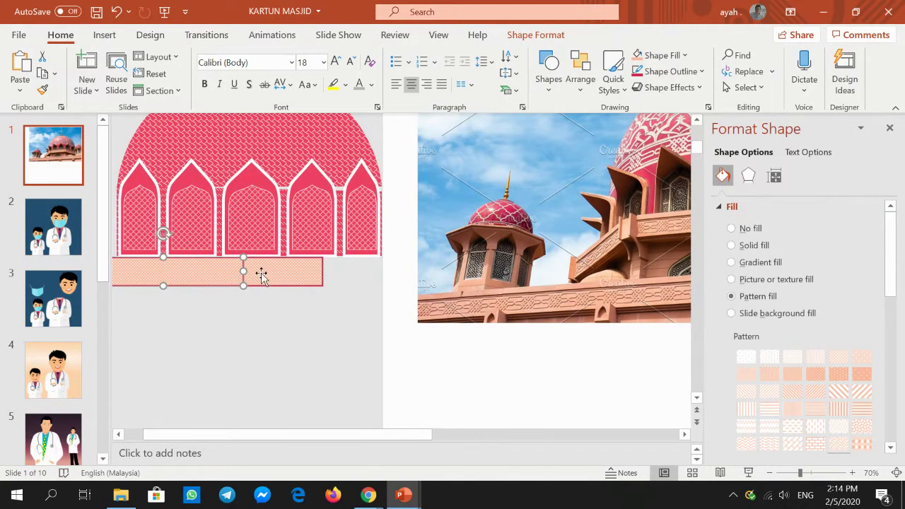
drag(243, 270, 163, 273)
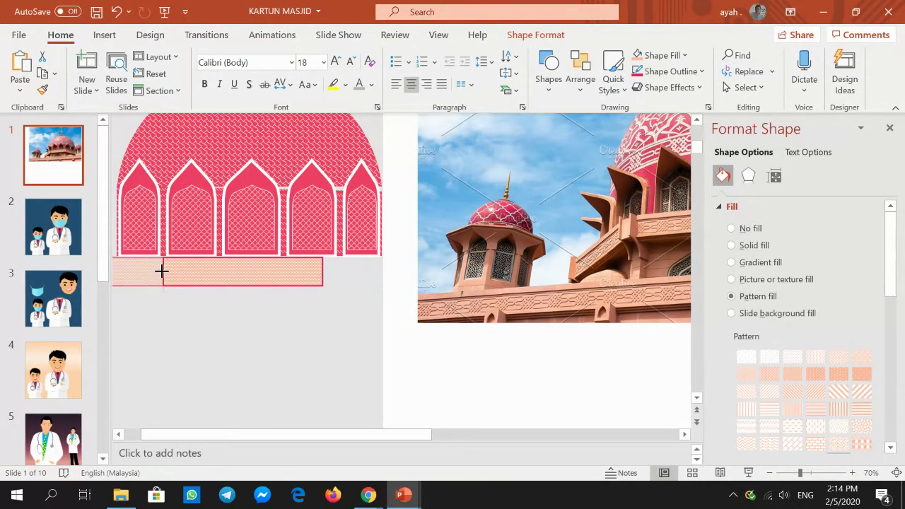
Paste a third patterned rectangle and place it beside the other base panels
click(206, 310)
right_click(206, 275)
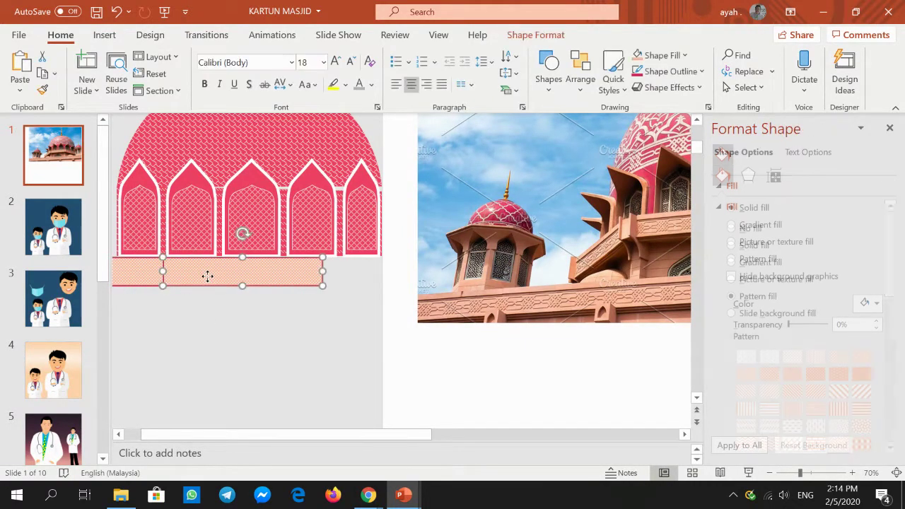
key(Escape)
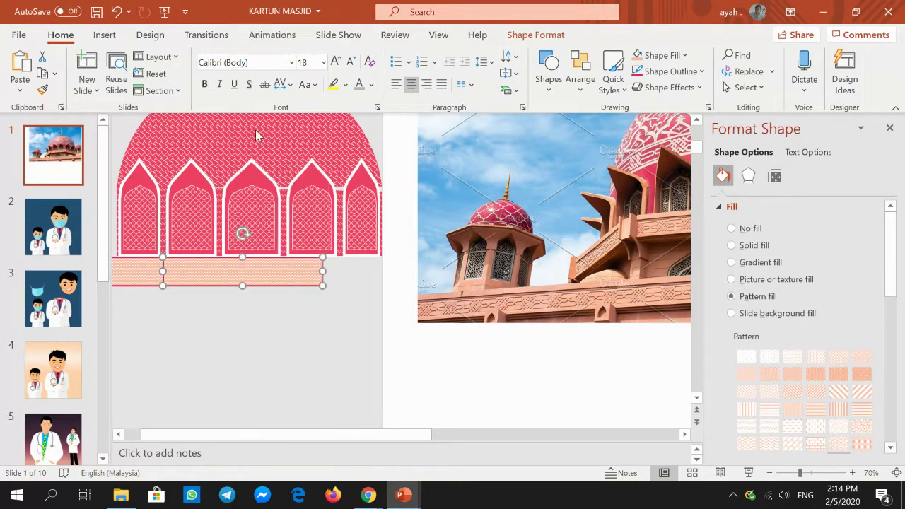
click(239, 323)
right_click(244, 311)
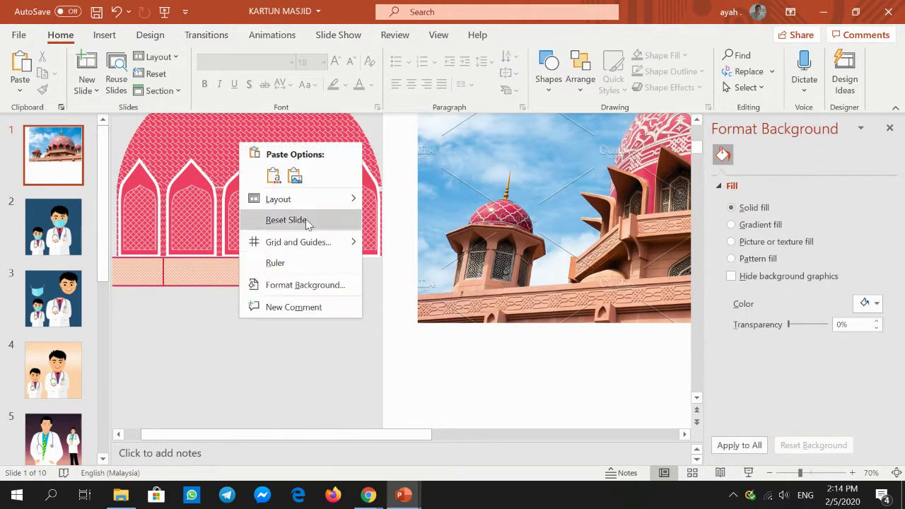
click(293, 176)
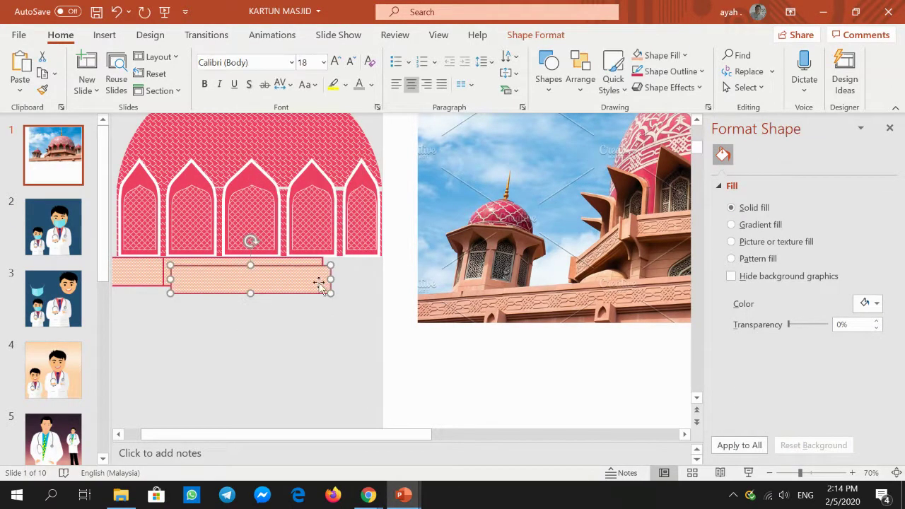
click(769, 473)
click(769, 473)
click(768, 473)
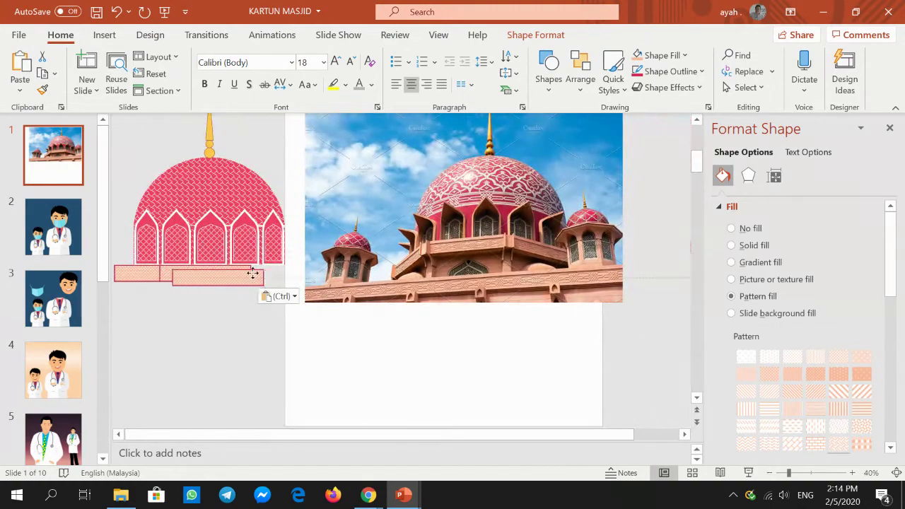
mouse_move(252, 274)
mouse_down()
mouse_move(317, 268)
mouse_move(285, 282)
mouse_up()
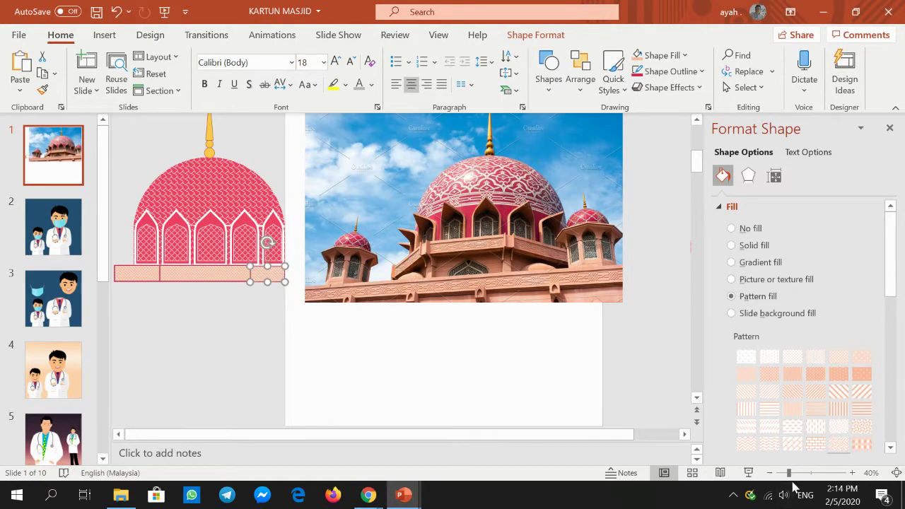
Align the new panel edge to edge with the middle panel and widen it past the dome
click(852, 473)
click(852, 472)
click(852, 473)
click(852, 473)
click(853, 473)
click(853, 473)
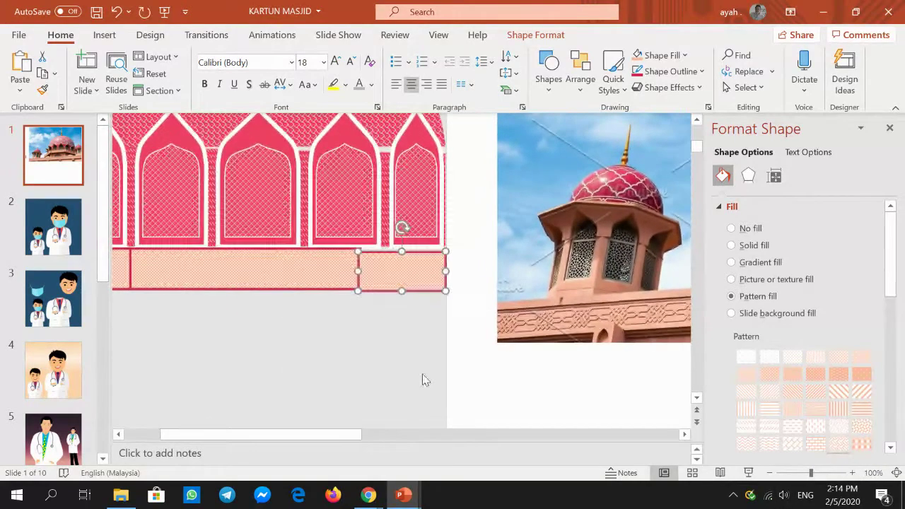
drag(308, 434, 218, 404)
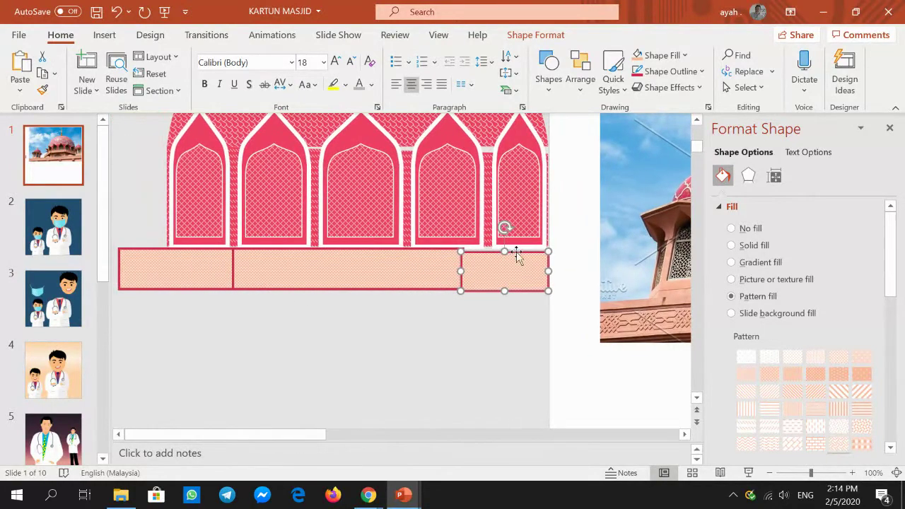
drag(493, 275, 495, 272)
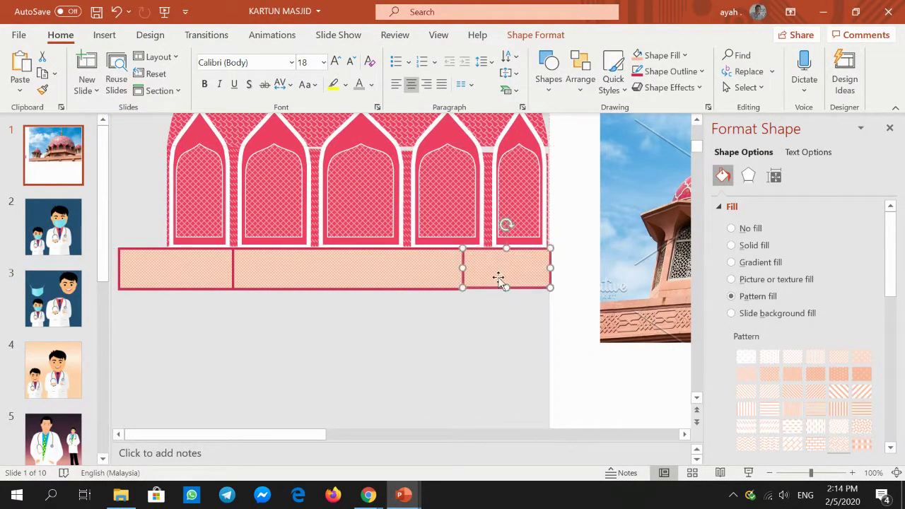
drag(495, 272, 508, 288)
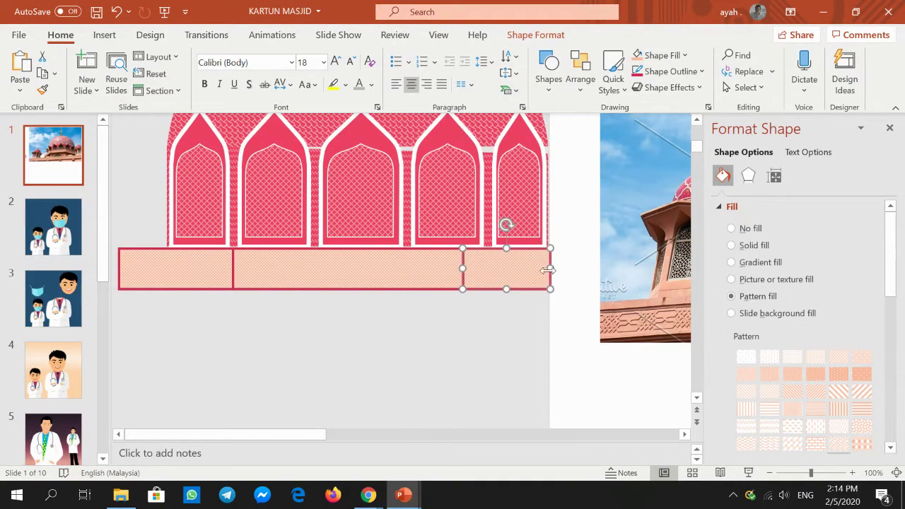
drag(551, 269, 578, 269)
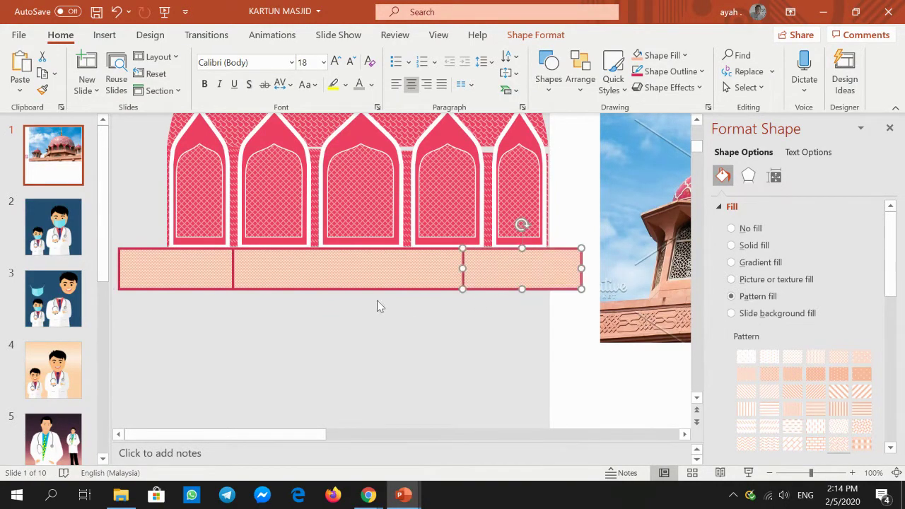
shift+click(194, 277)
Group the three base panels into one band
shift+click(285, 271)
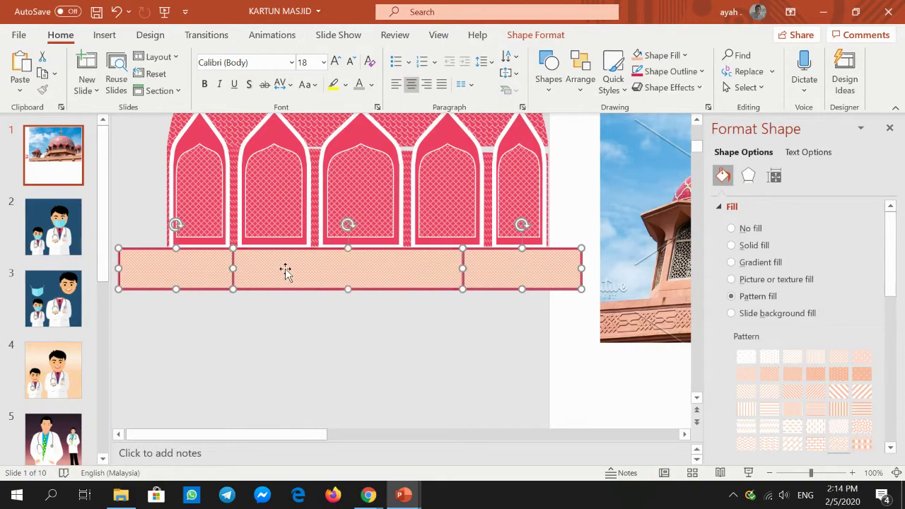
right_click(284, 268)
click(437, 299)
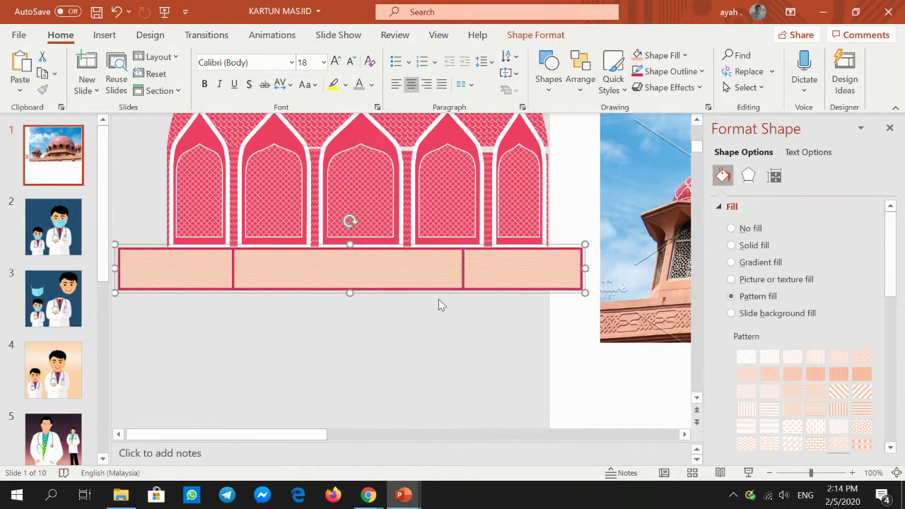
Group the dome with the base band, then undo it because the arches were hidden
shift+click(272, 200)
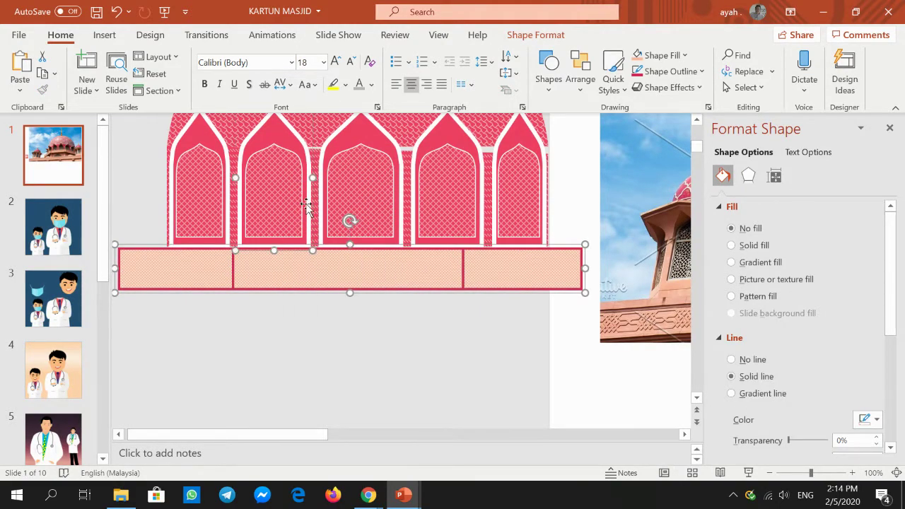
scroll(307, 207, up, 2)
click(362, 172)
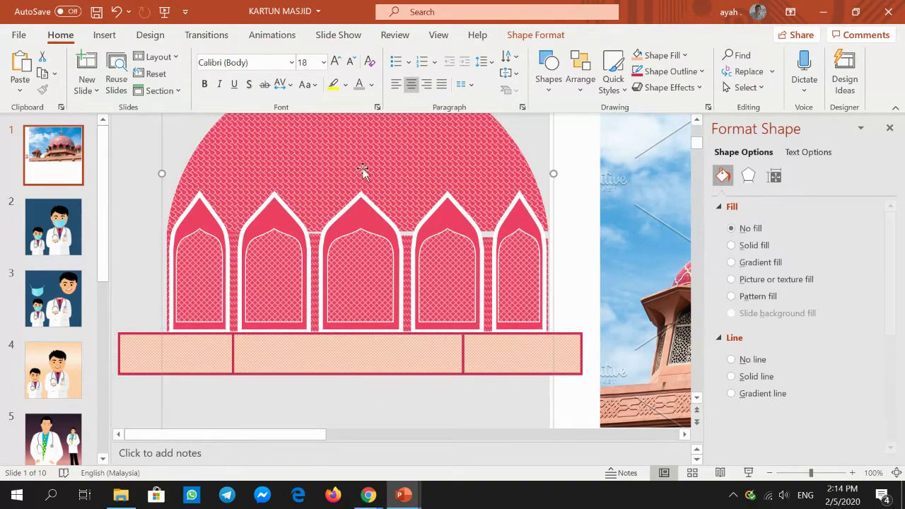
click(215, 224)
click(158, 353)
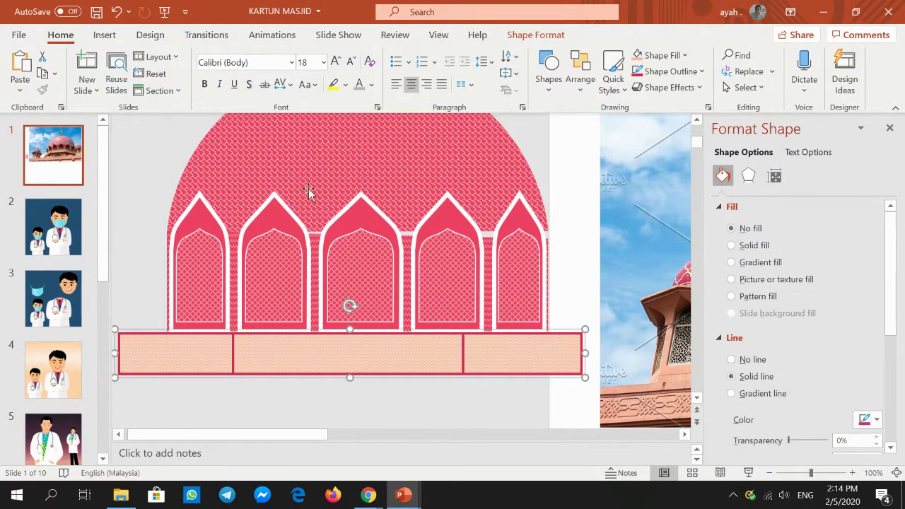
shift+click(315, 162)
right_click(315, 160)
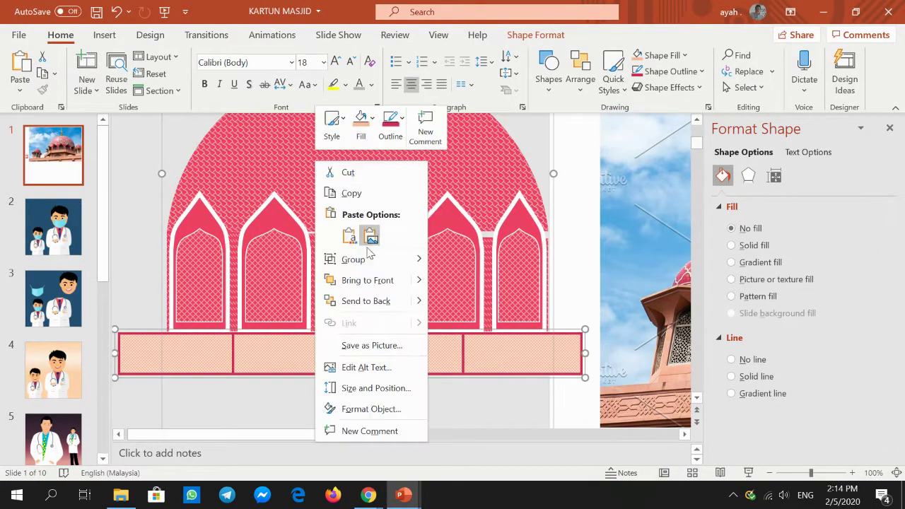
click(463, 258)
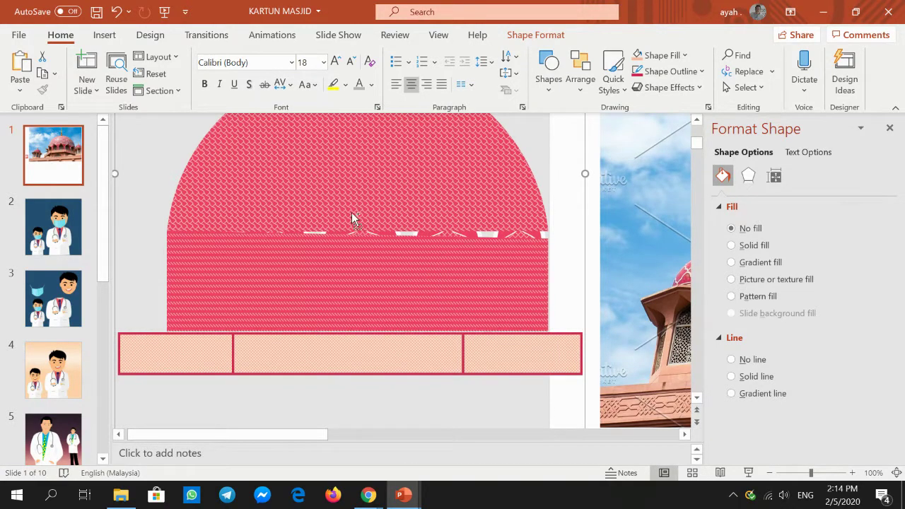
key(ctrl+z)
Select the five arches and group them together
click(484, 416)
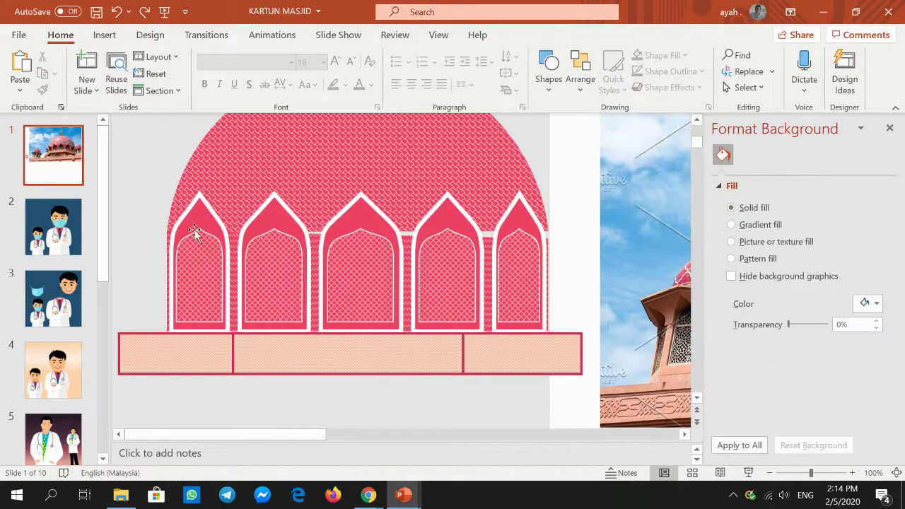
click(226, 222)
shift+click(274, 221)
shift+click(361, 230)
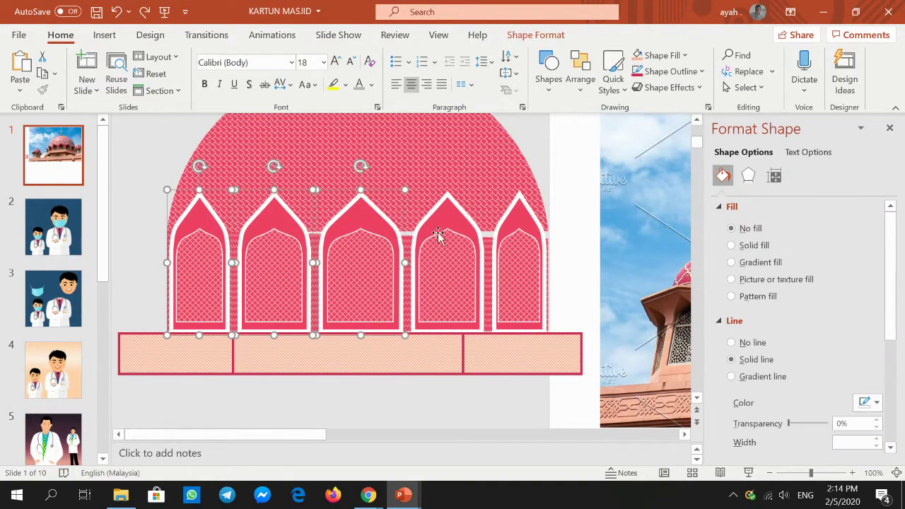
shift+click(443, 235)
shift+click(527, 227)
right_click(529, 228)
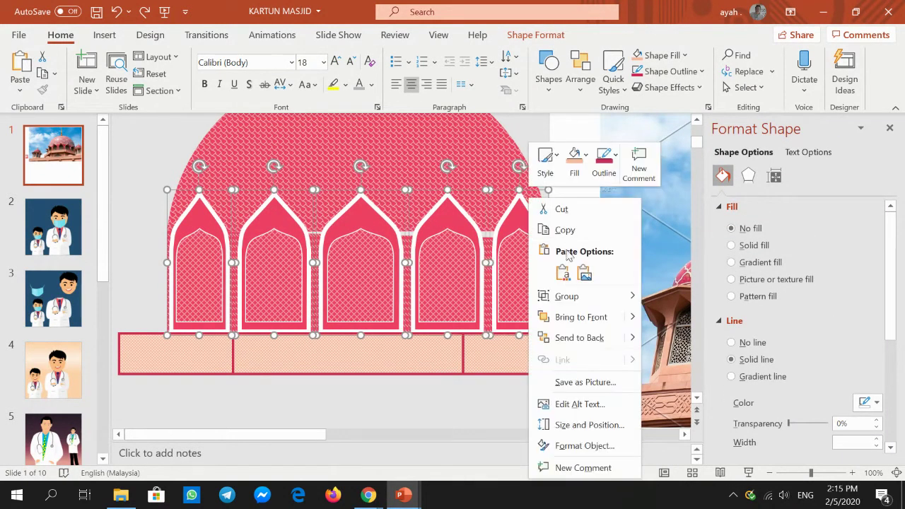
click(679, 303)
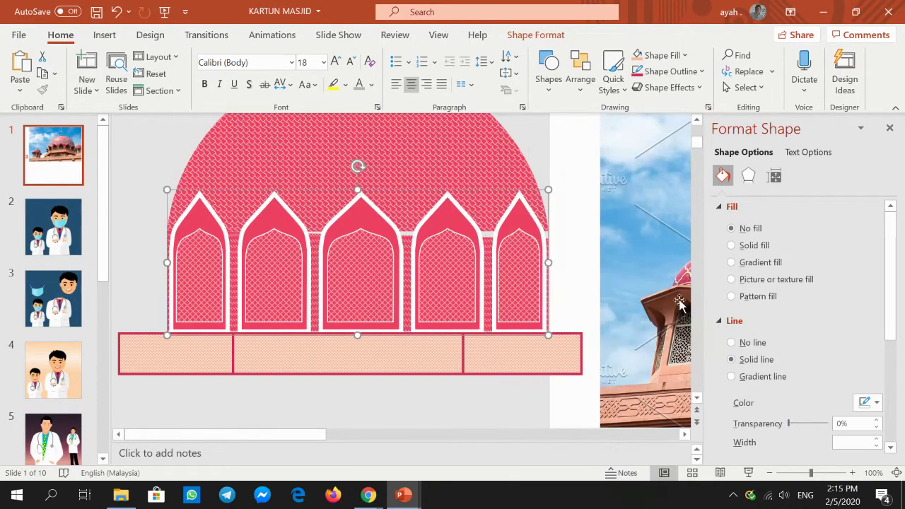
Group the dome with the arches, then with the base band into one object
shift+click(391, 161)
right_click(390, 161)
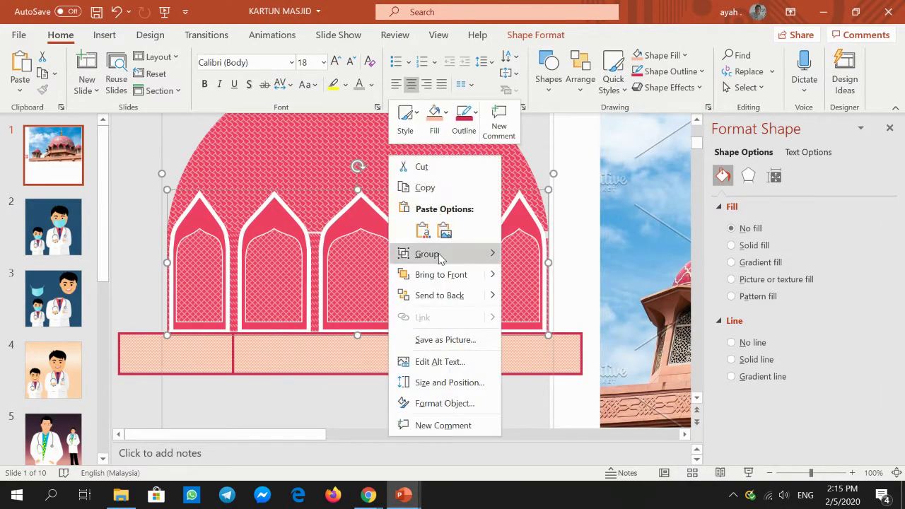
click(526, 253)
shift+click(129, 359)
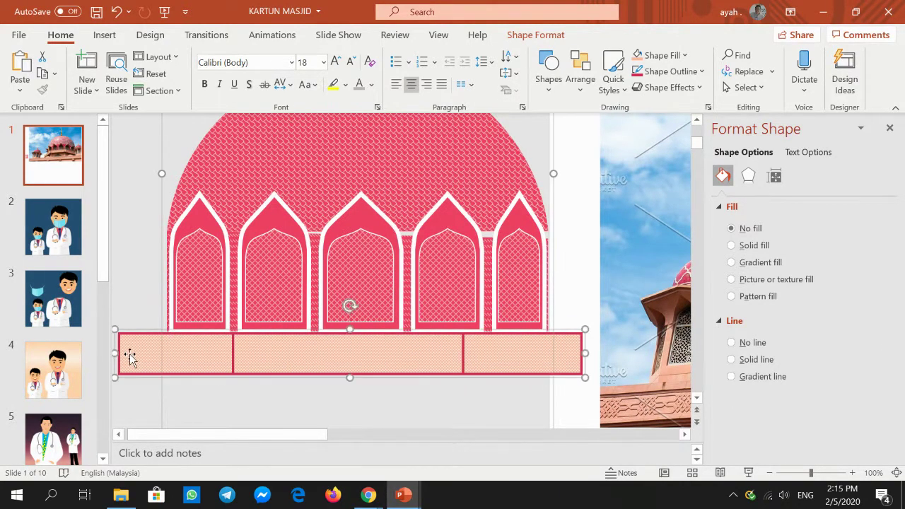
right_click(129, 354)
mouse_move(168, 172)
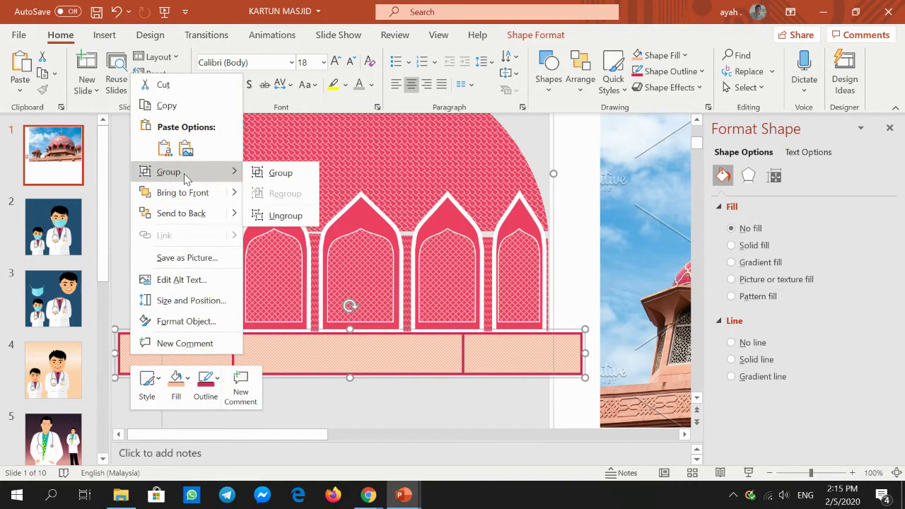
click(279, 173)
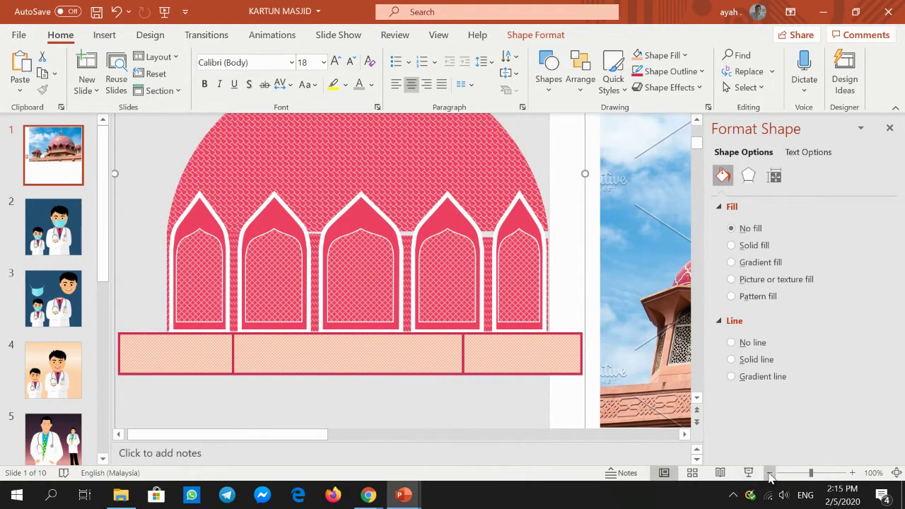
Drag the grouped mosque drawing over the left side of the photo
ctrl+scroll(573, 371, down, 1)
ctrl+scroll(573, 370, down, 3)
ctrl+scroll(573, 370, down, 2)
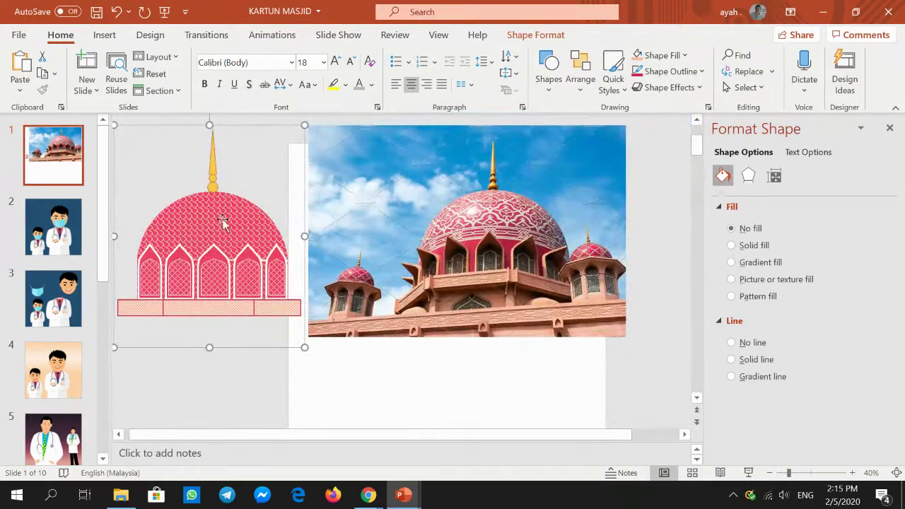
mouse_move(222, 216)
mouse_down()
mouse_move(306, 212)
mouse_move(282, 204)
mouse_up()
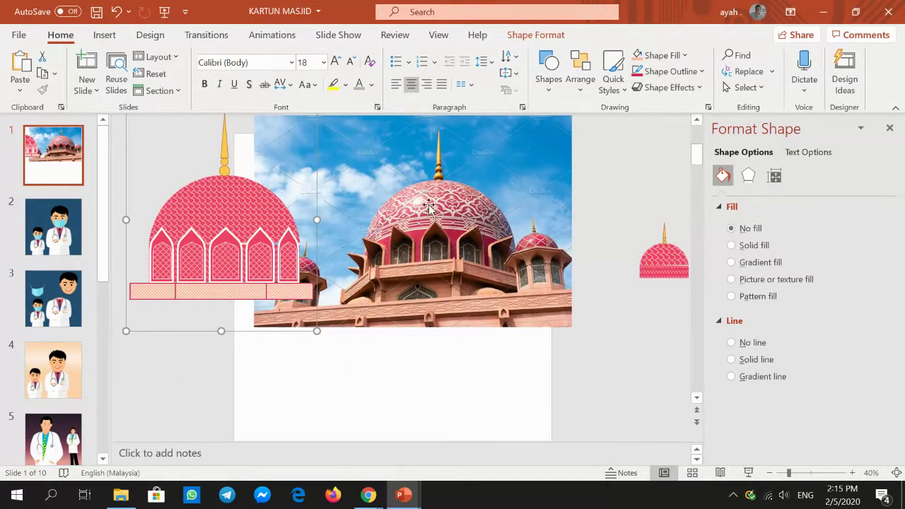
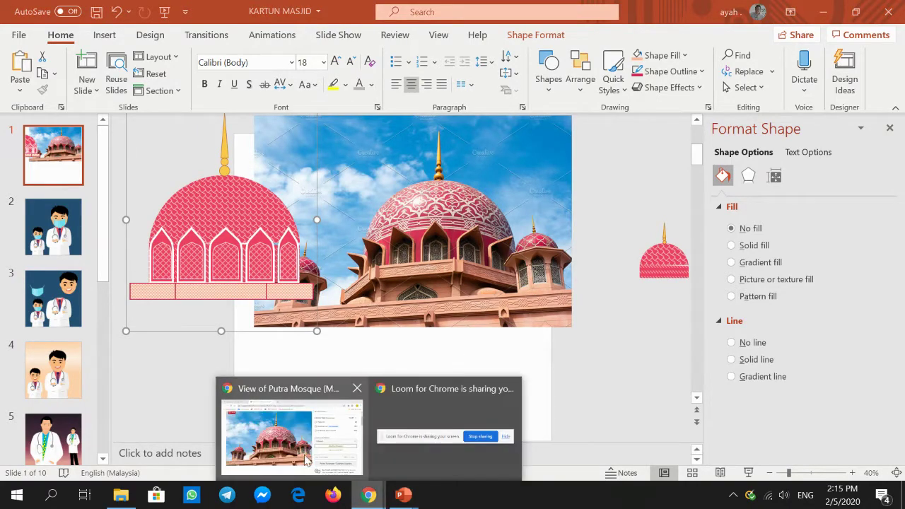
Close the Creative Market product page in Chrome
click(283, 456)
scroll(433, 275, up, 2)
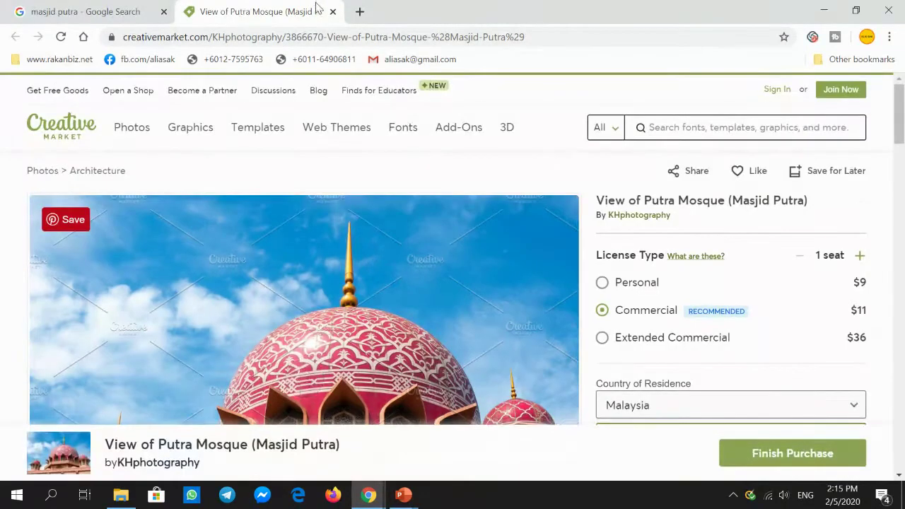
click(333, 13)
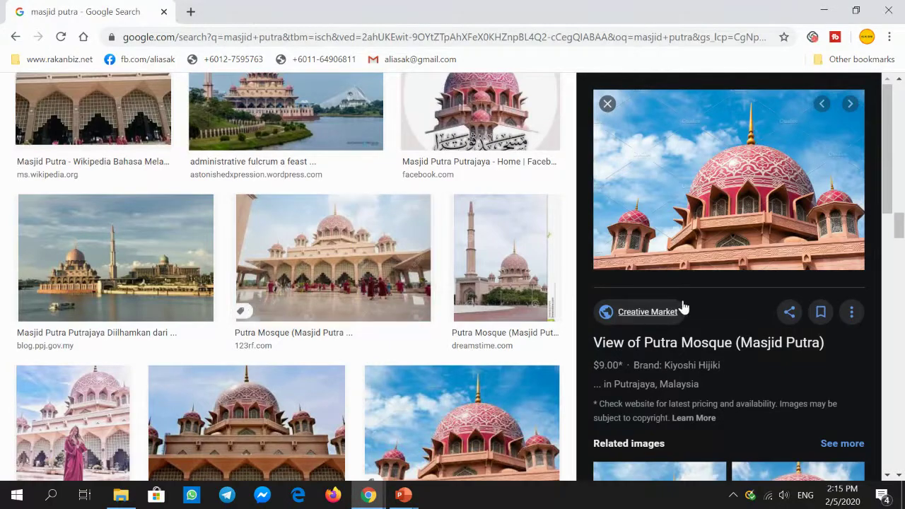
Browse the masjid putra image results and preview the 123RF Putra Mosque photo
scroll(422, 384, down, 3)
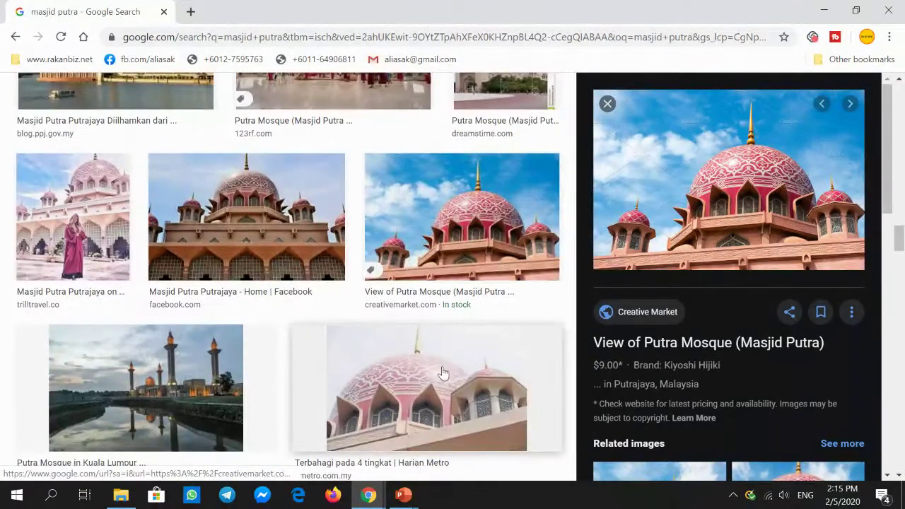
scroll(443, 372, up, 5)
scroll(443, 372, up, 5)
scroll(443, 373, up, 5)
scroll(443, 370, up, 3)
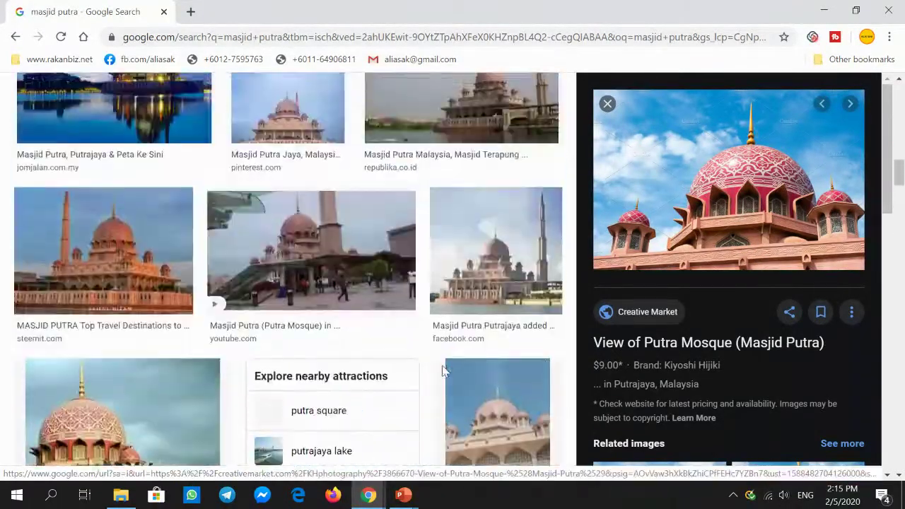
scroll(443, 371, up, 4)
scroll(442, 369, up, 1)
scroll(442, 369, up, 3)
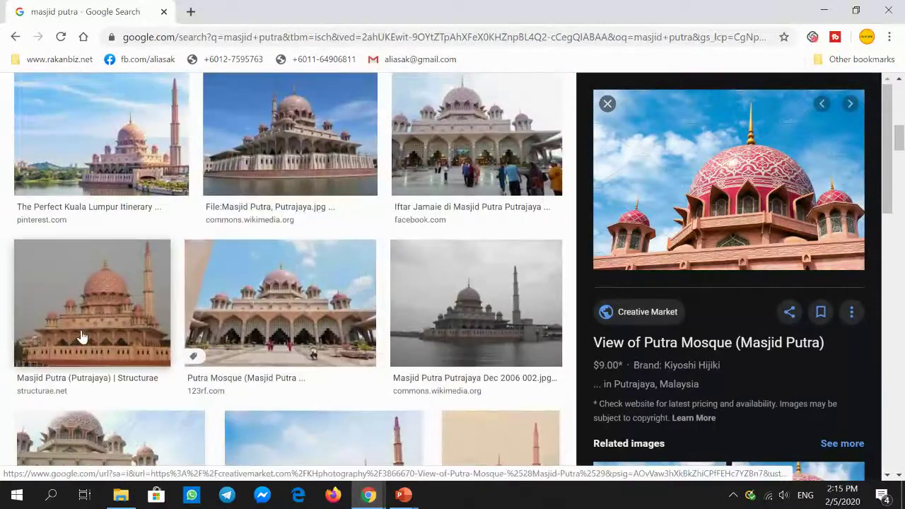
scroll(248, 292, up, 3)
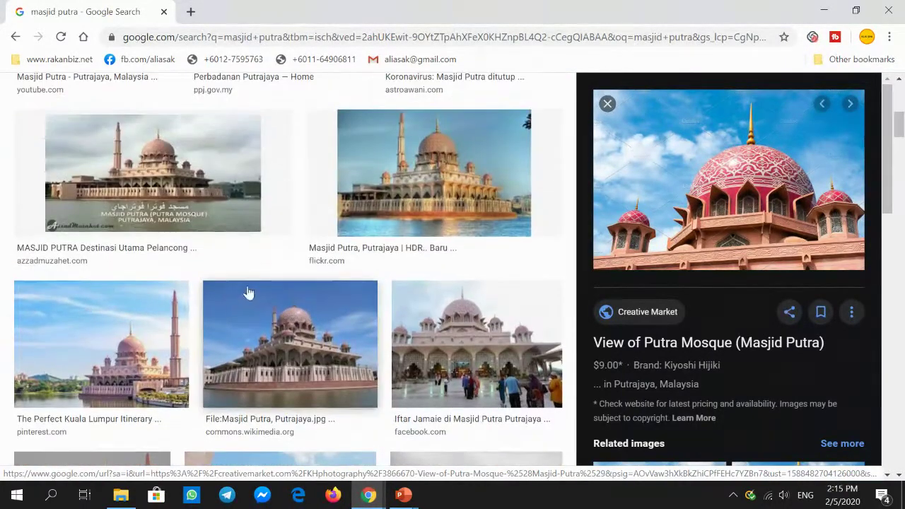
scroll(445, 283, up, 1)
scroll(436, 279, up, 3)
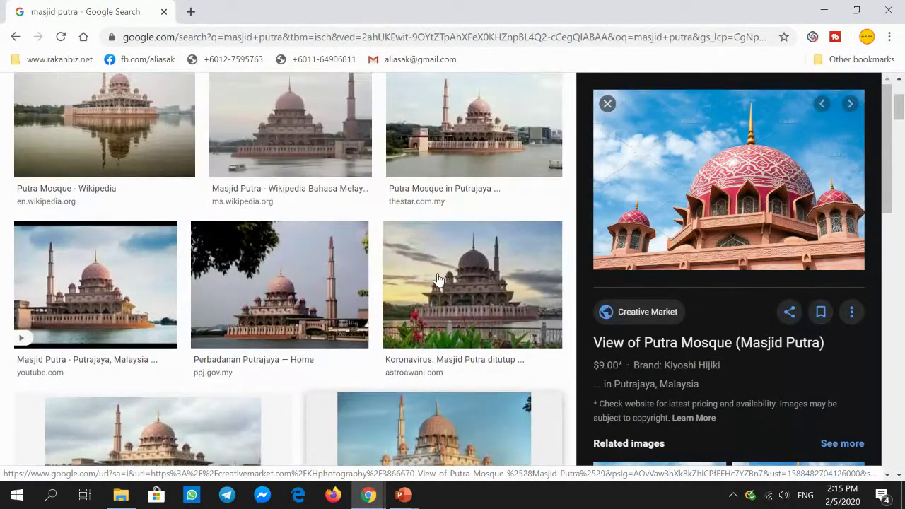
scroll(437, 279, up, 2)
scroll(109, 271, down, 1)
scroll(109, 271, down, 3)
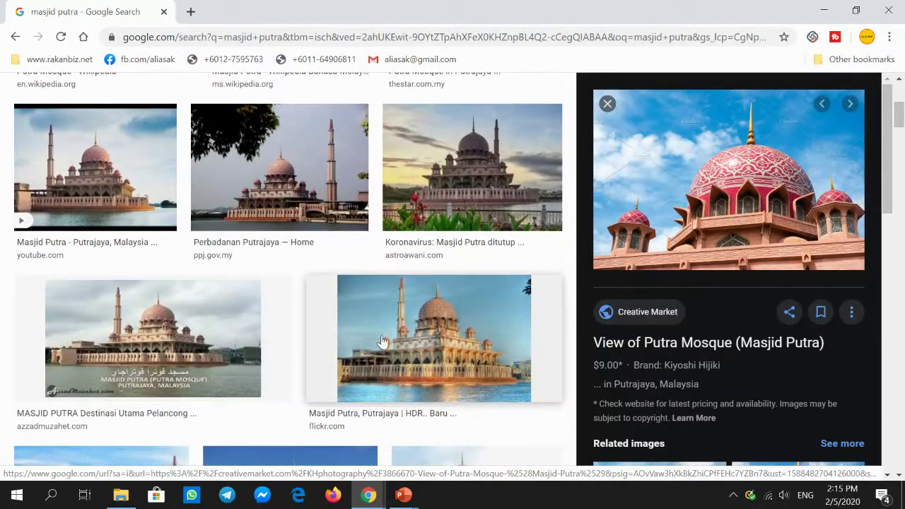
scroll(157, 329, down, 5)
scroll(157, 328, down, 3)
scroll(834, 346, down, 5)
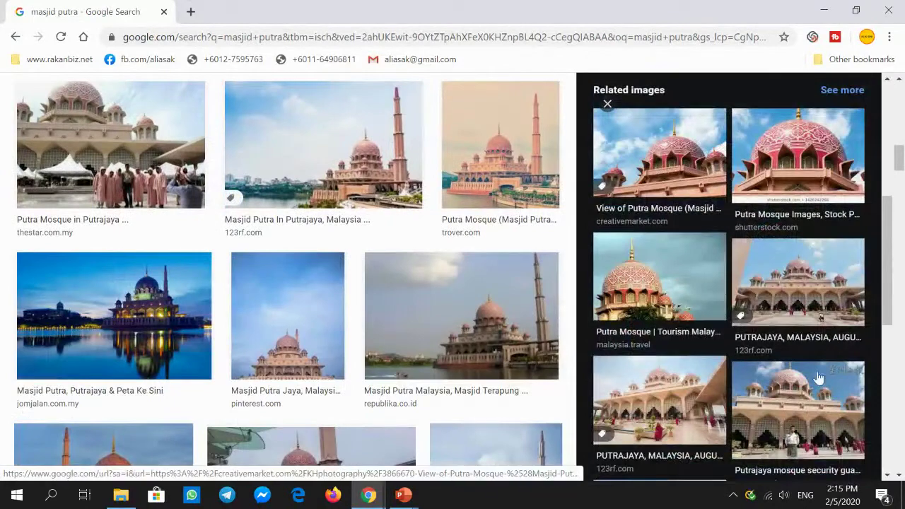
click(803, 275)
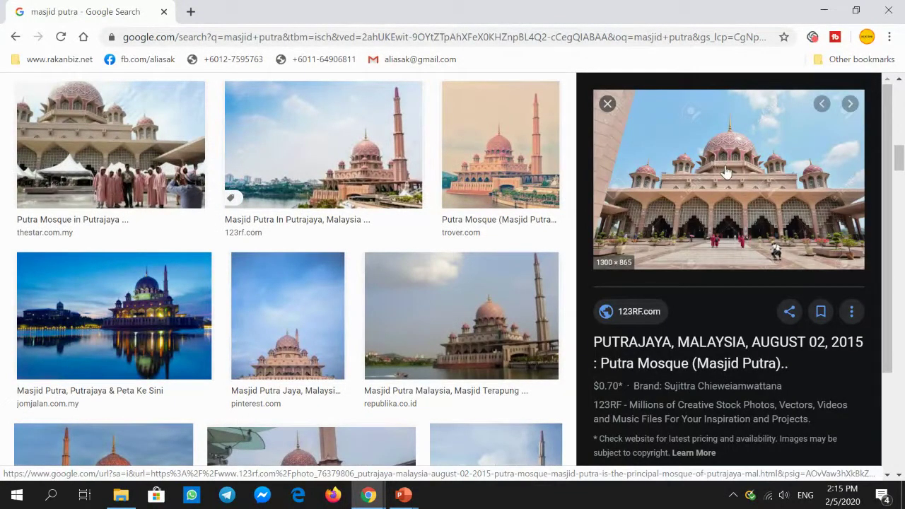
Preview the facebook.com Putra Mosque photo, then return to the KARTUN MASJID presentation
scroll(707, 360, down, 2)
scroll(761, 362, down, 1)
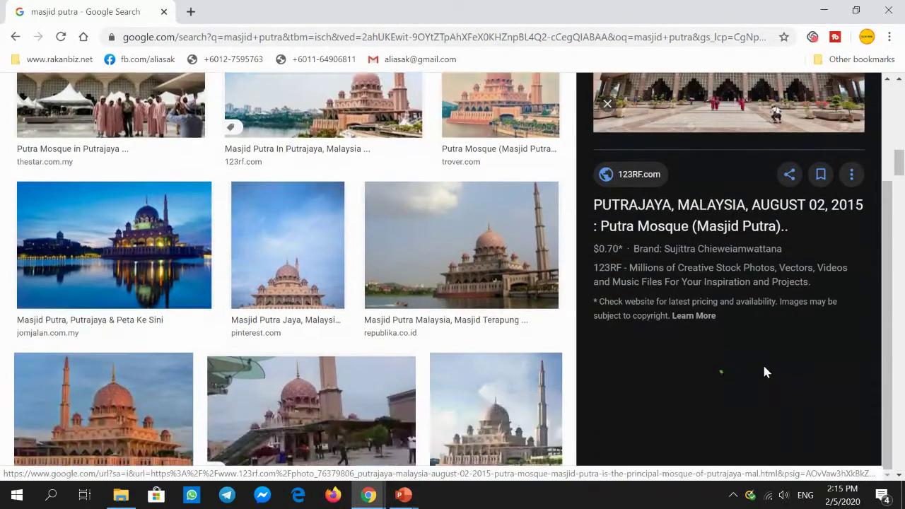
scroll(498, 381, down, 2)
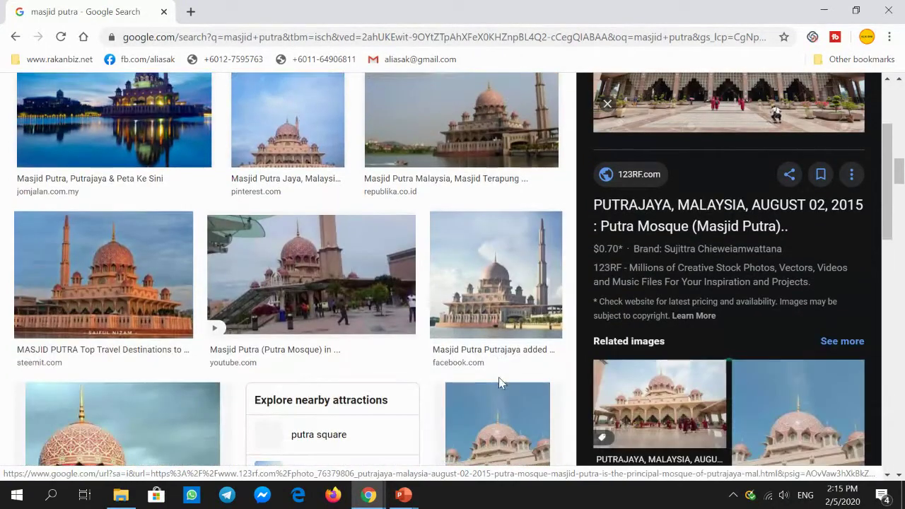
click(498, 289)
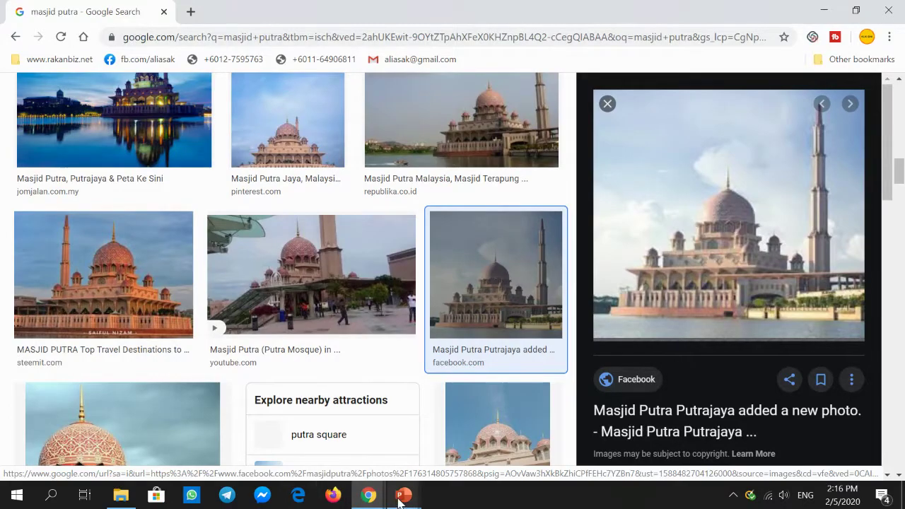
mouse_move(403, 494)
click(322, 433)
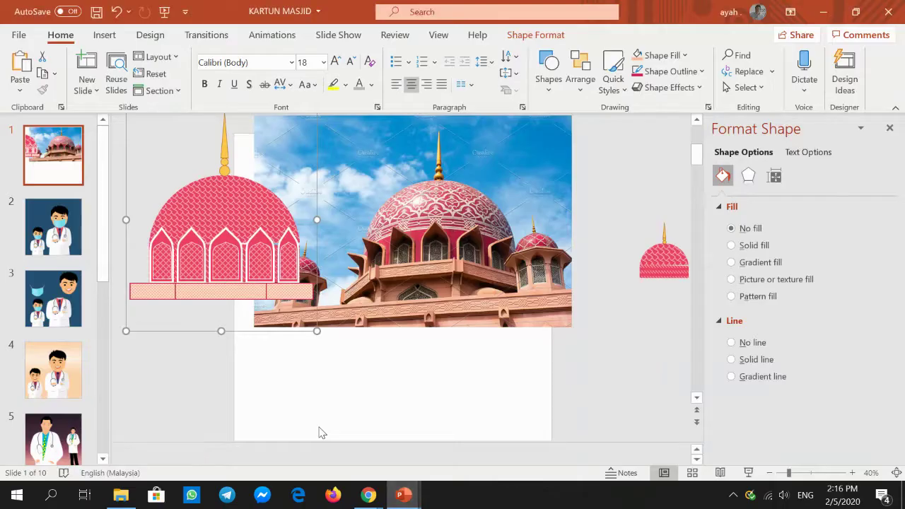
Move and enlarge the Putra Mosque photo behind the dome, then select a dome window arch
click(542, 270)
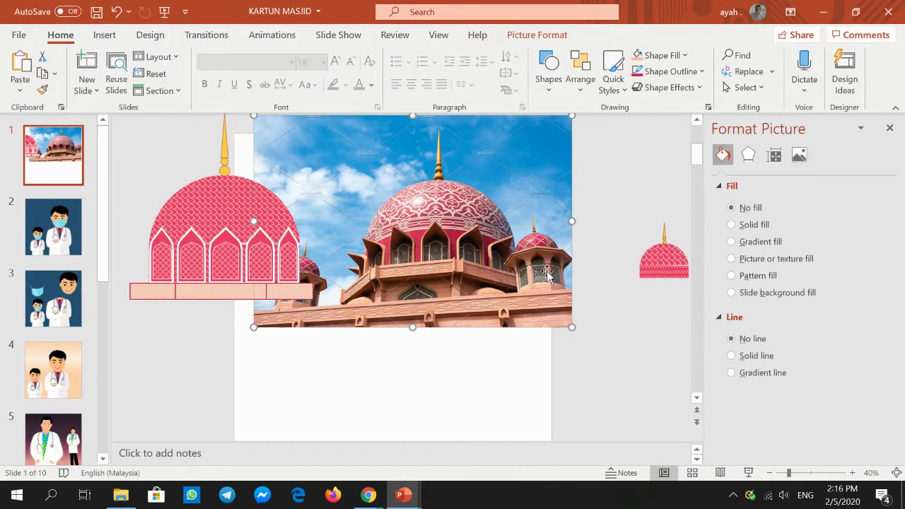
mouse_move(553, 276)
mouse_down()
mouse_move(427, 269)
mouse_move(617, 390)
mouse_up()
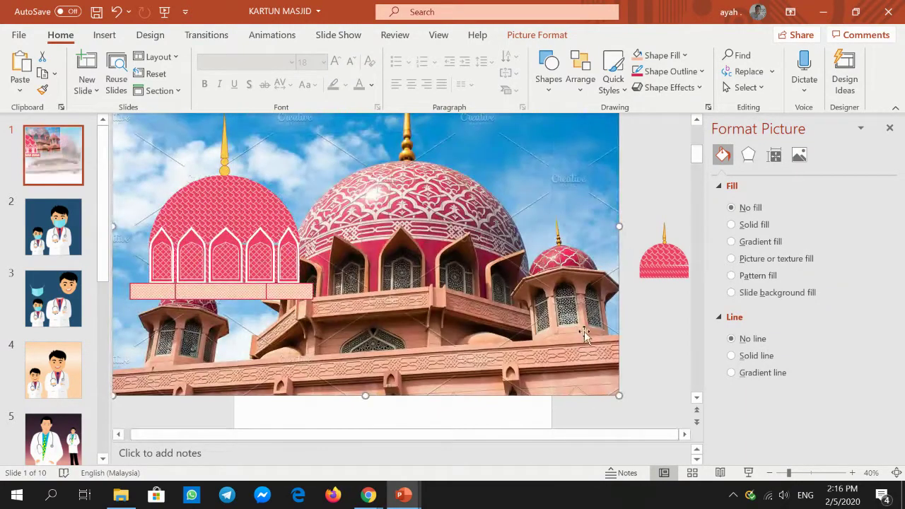
drag(416, 312, 556, 427)
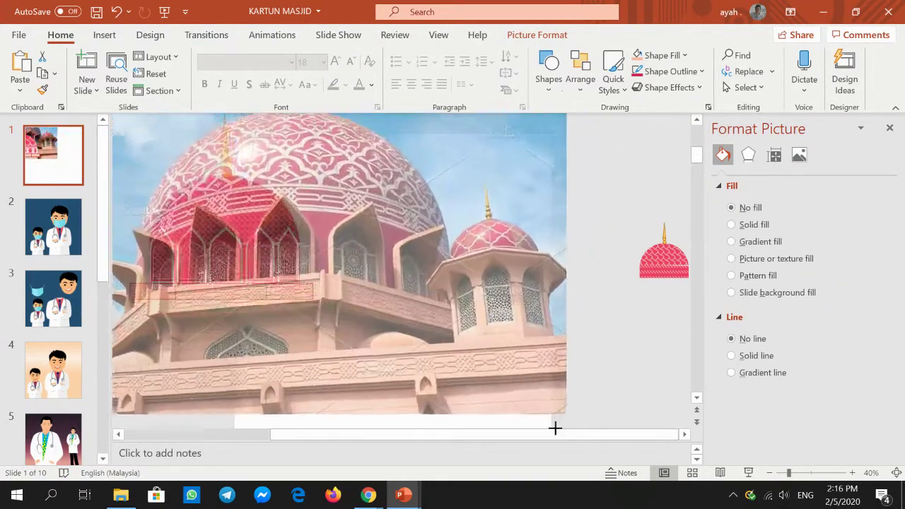
key(ctrl+z)
mouse_move(426, 313)
mouse_down()
mouse_move(393, 307)
mouse_move(545, 407)
mouse_up()
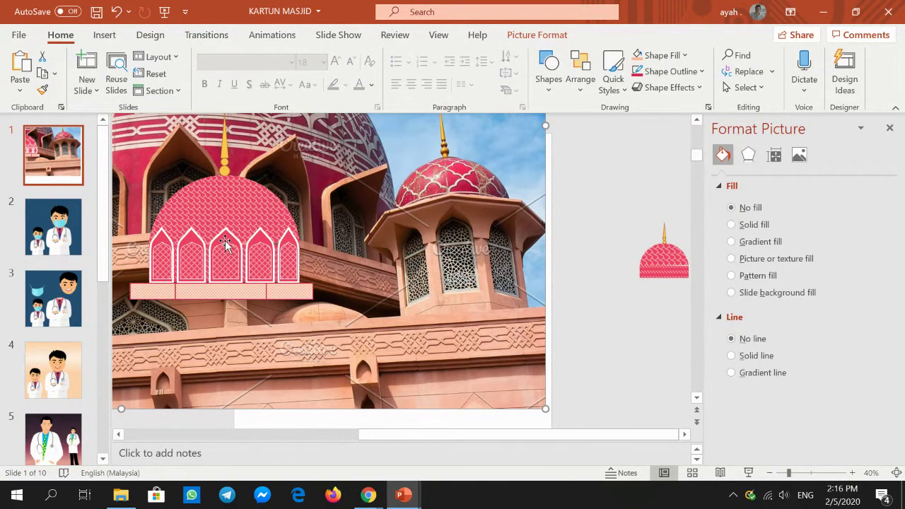
click(224, 240)
click(225, 241)
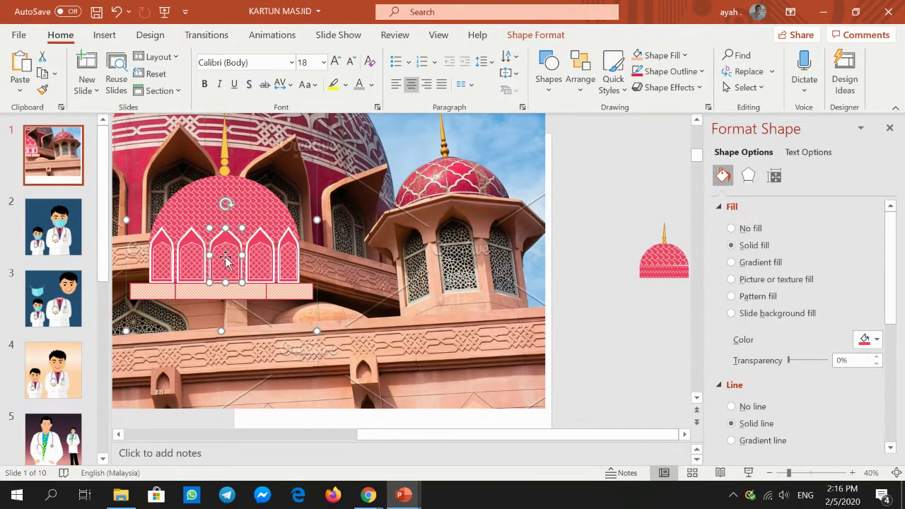
Copy the dome's window arch pieces and paste the copy below the dome's base
shift+click(224, 260)
right_click(224, 260)
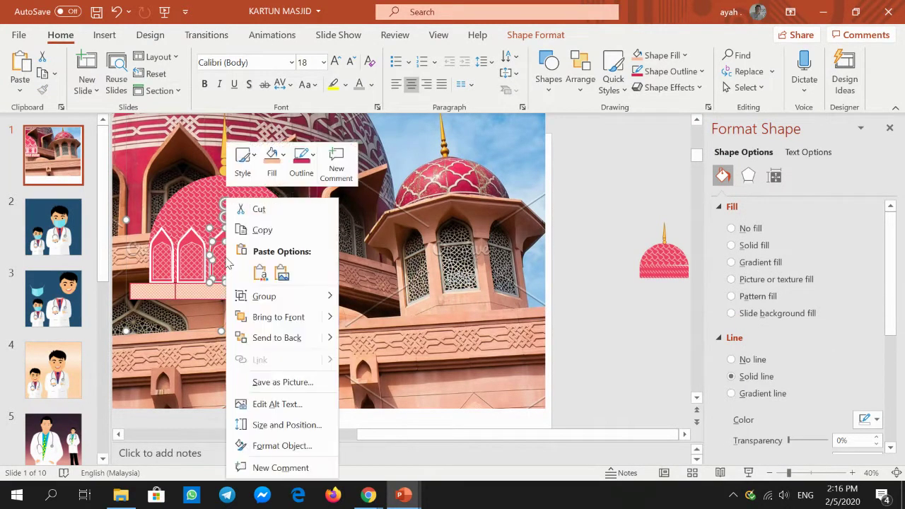
click(262, 230)
click(599, 265)
right_click(600, 259)
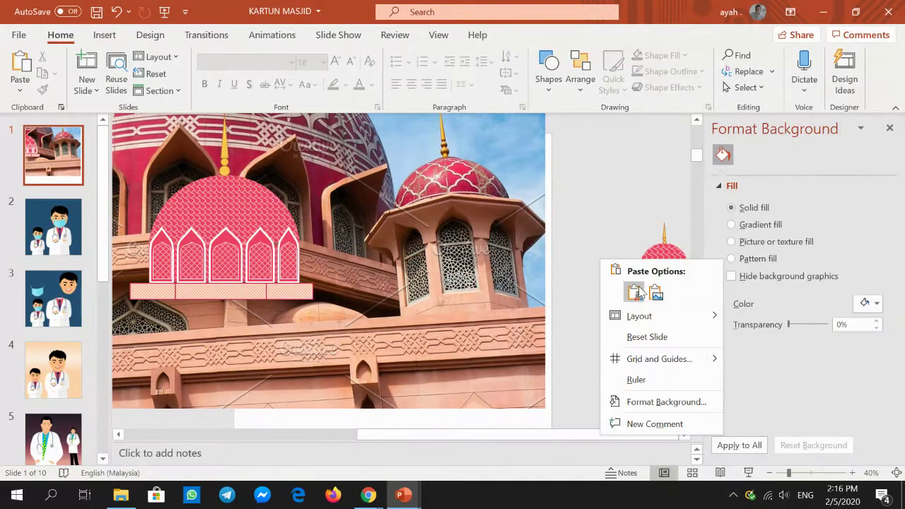
click(633, 293)
drag(231, 261, 213, 333)
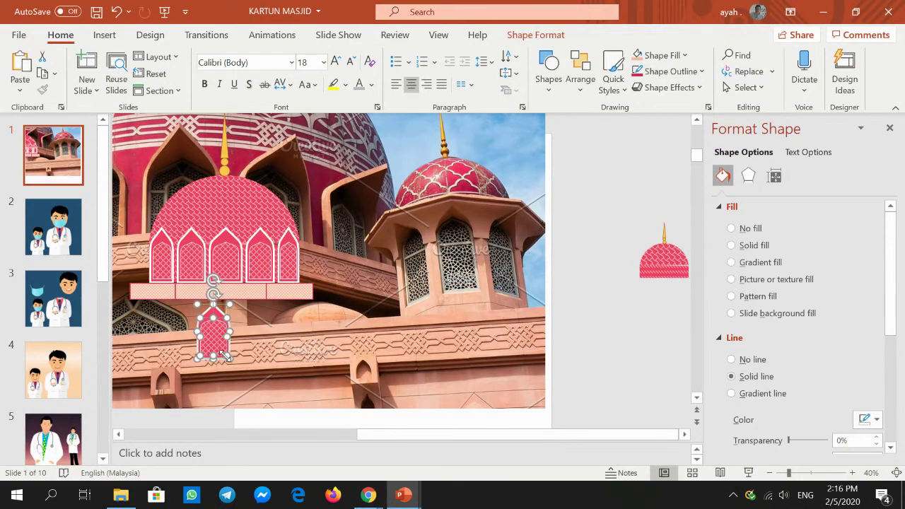
Group the two pasted arch pieces and stretch them into a tall doorway
drag(228, 358, 256, 404)
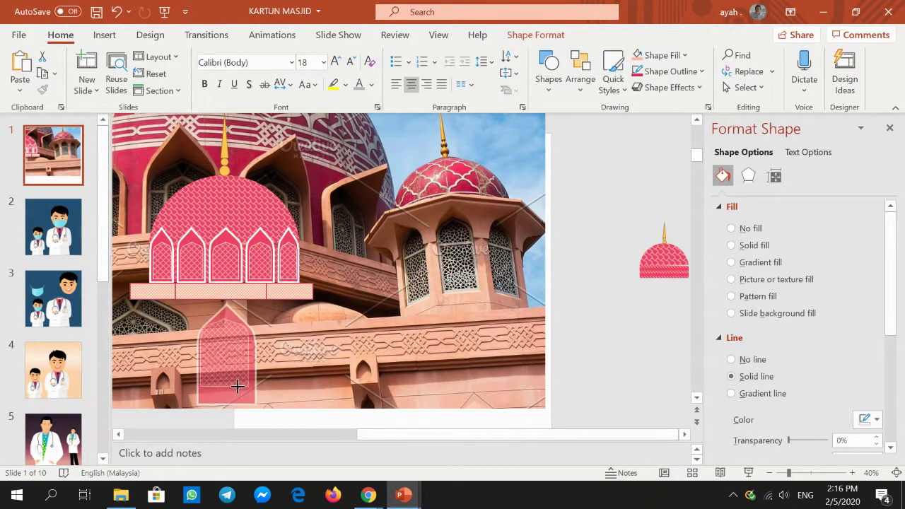
key(ctrl+z)
click(313, 354)
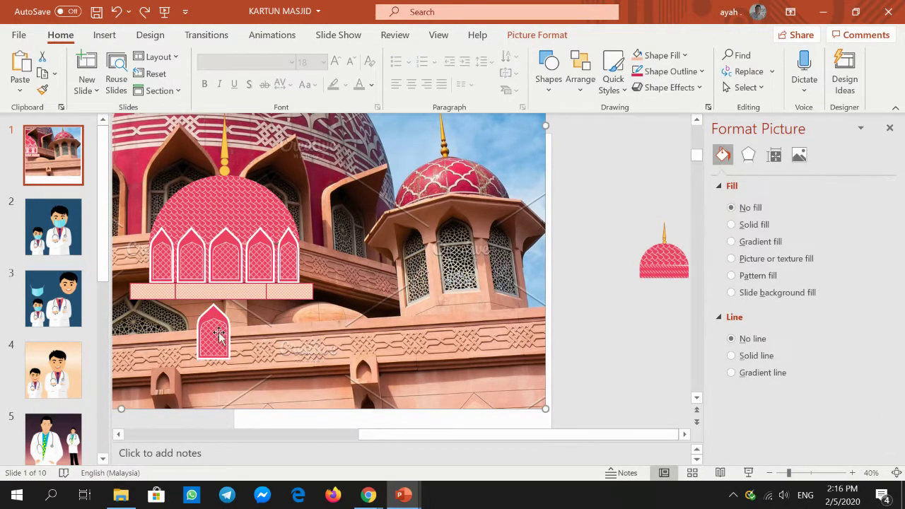
click(214, 337)
shift+click(218, 316)
right_click(219, 322)
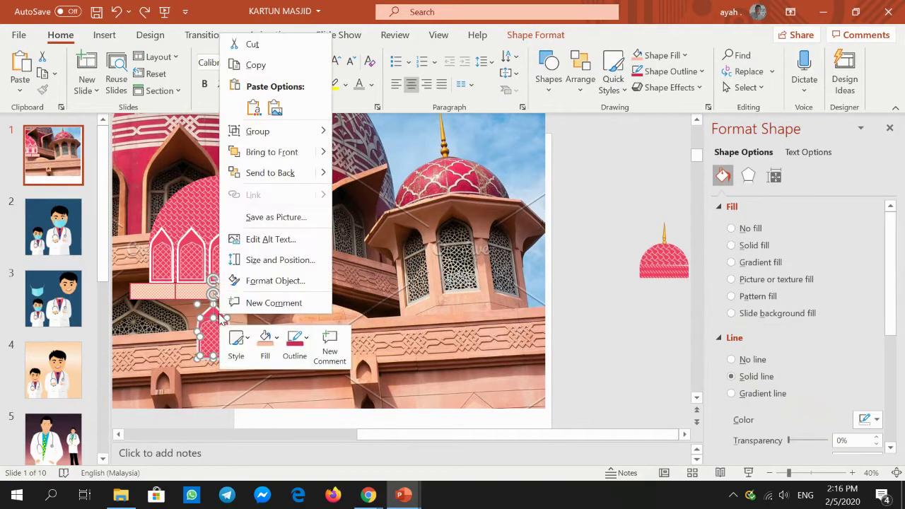
mouse_move(276, 130)
click(357, 132)
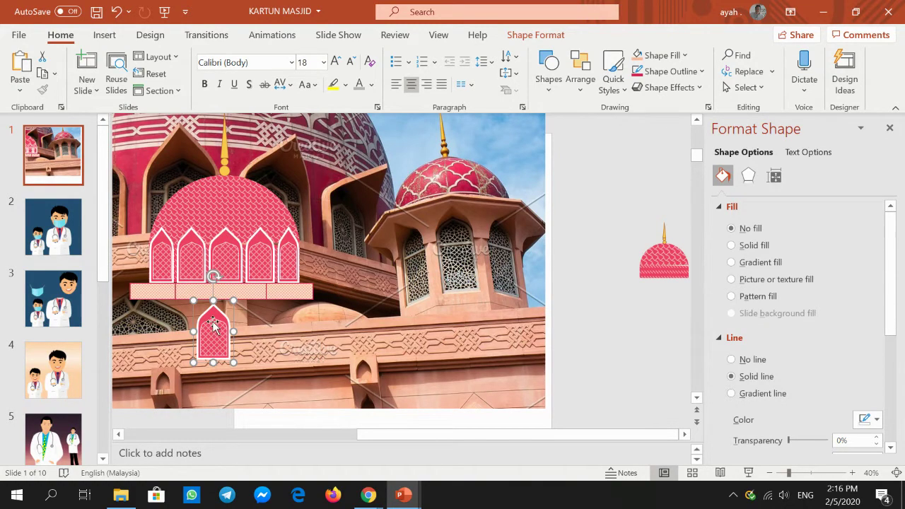
drag(231, 362, 262, 414)
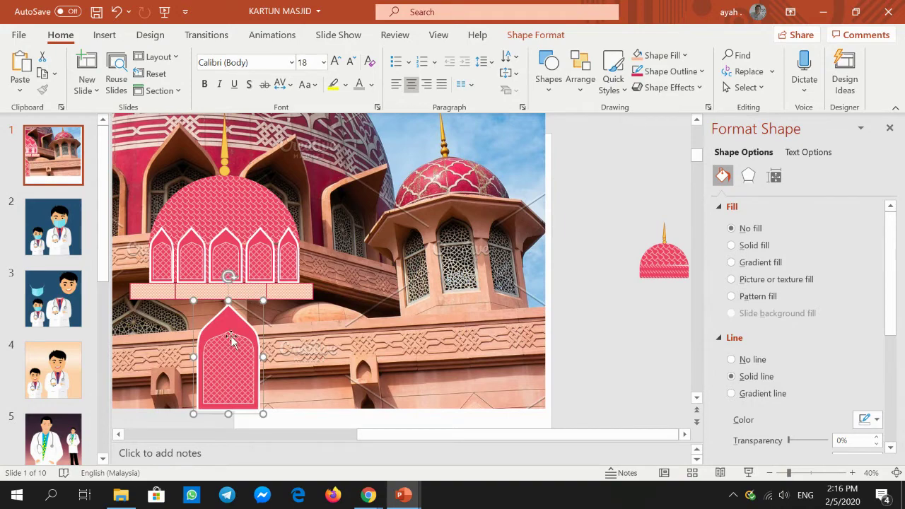
drag(231, 341, 219, 336)
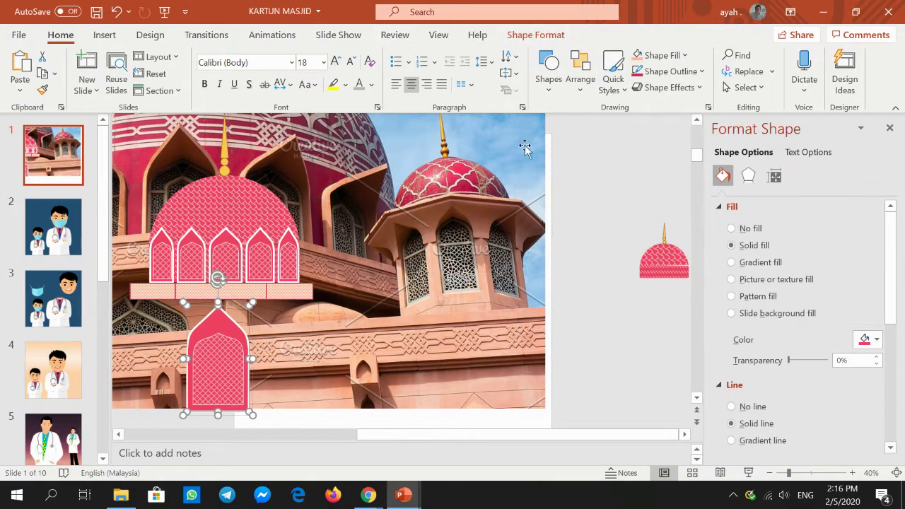
Fill the arch frame with the peach wall colour sampled from the photo
click(535, 34)
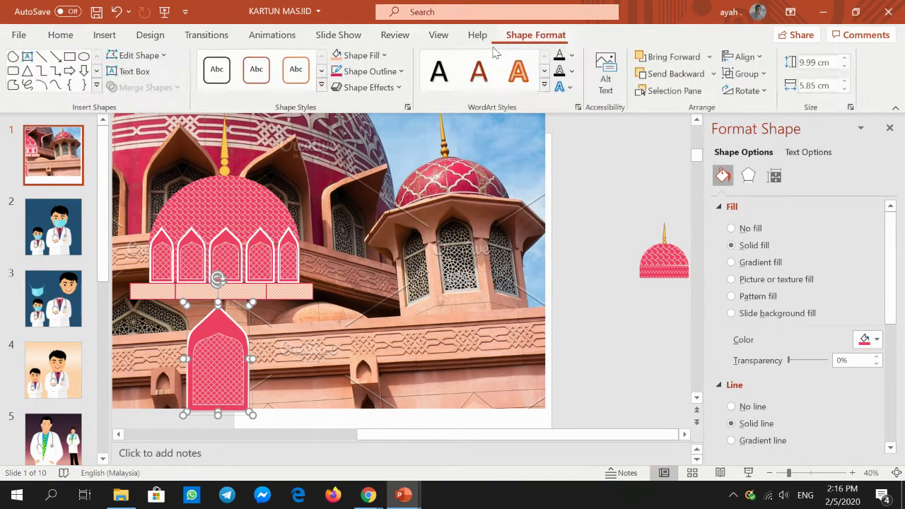
click(381, 60)
click(362, 292)
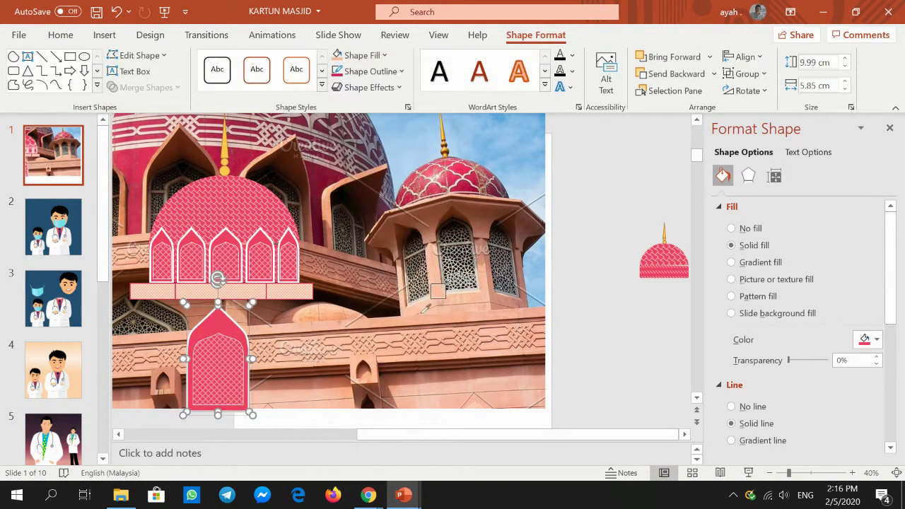
click(434, 319)
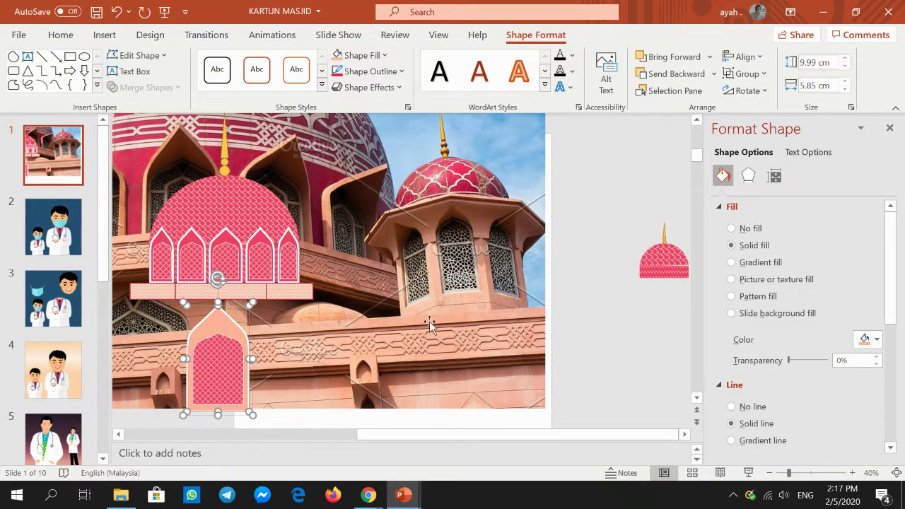
Give the inner arch panel a grey fine-lattice pattern fill
click(217, 356)
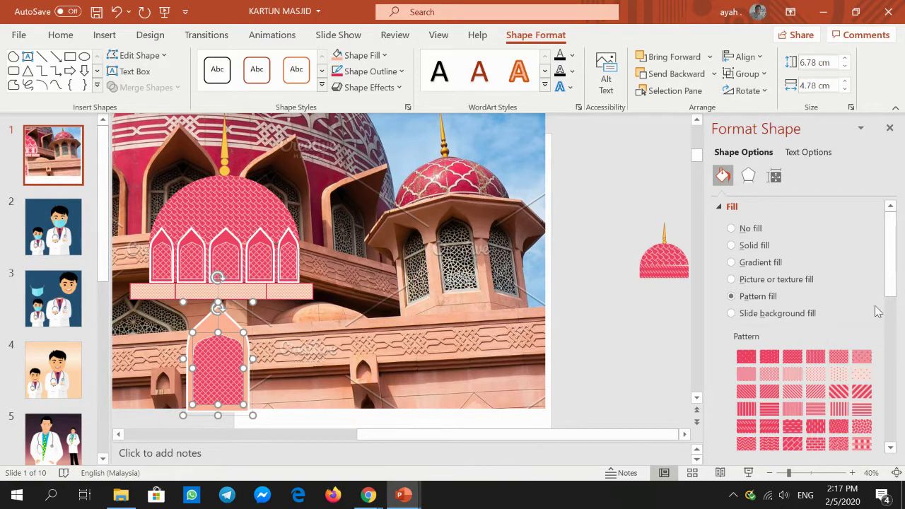
drag(890, 230, 883, 299)
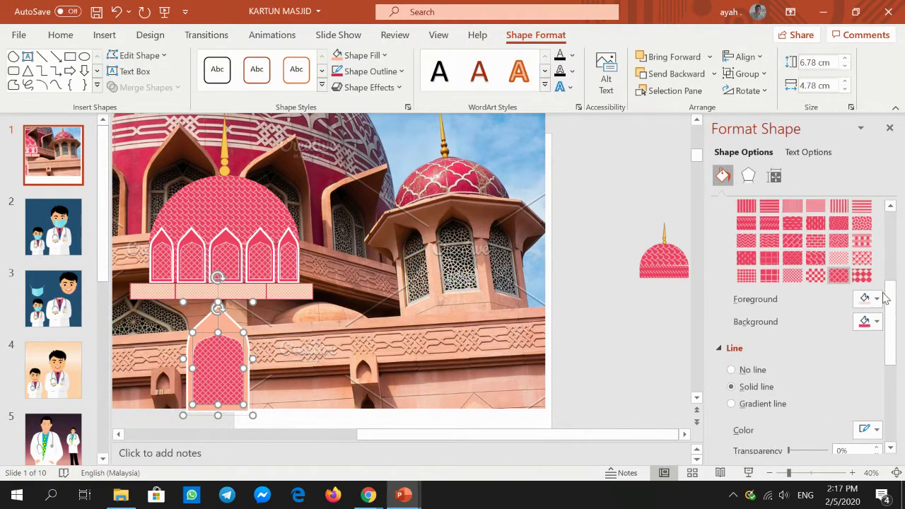
click(875, 298)
key(Escape)
click(876, 322)
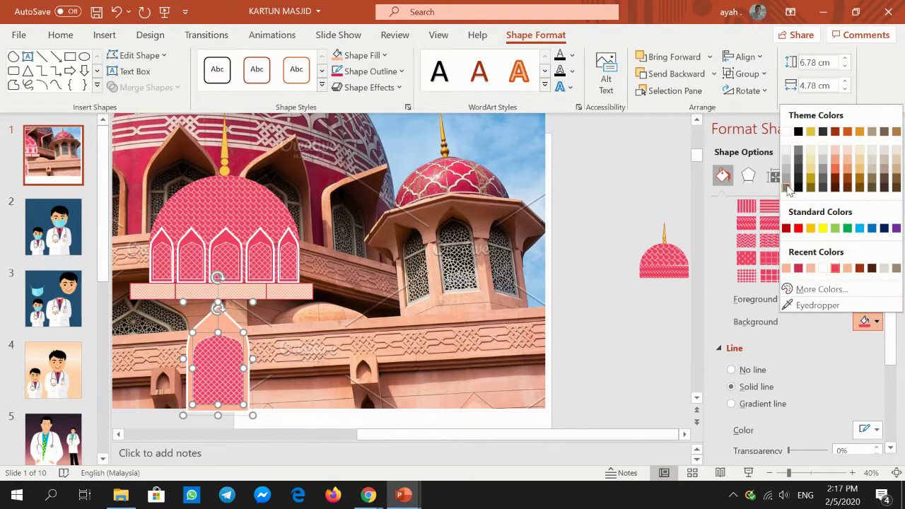
click(798, 150)
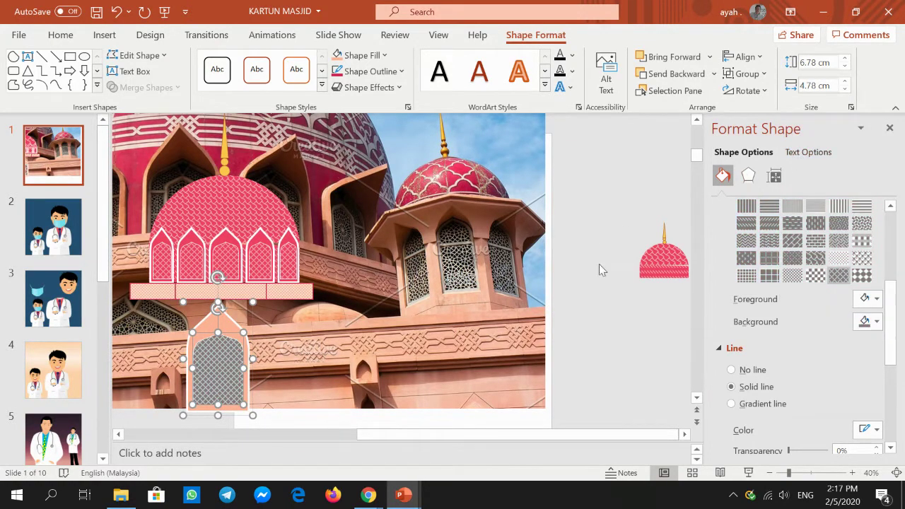
click(815, 275)
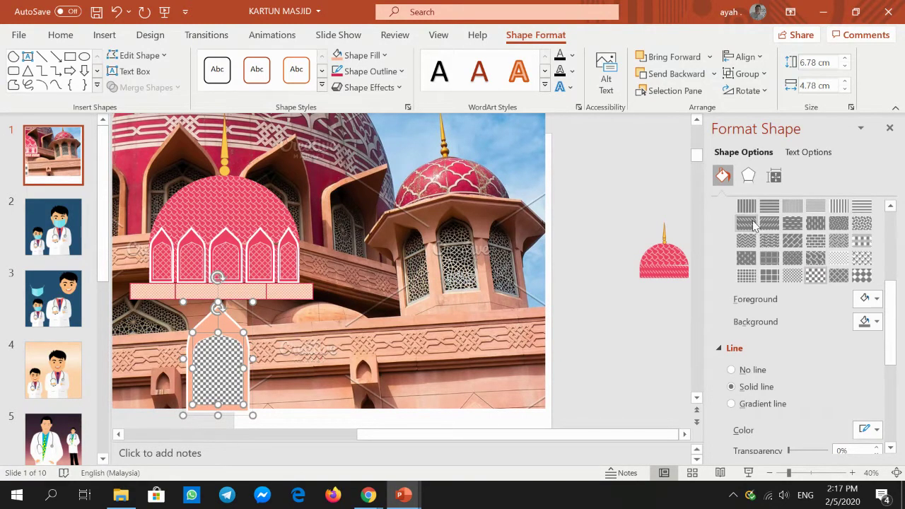
click(745, 223)
click(861, 241)
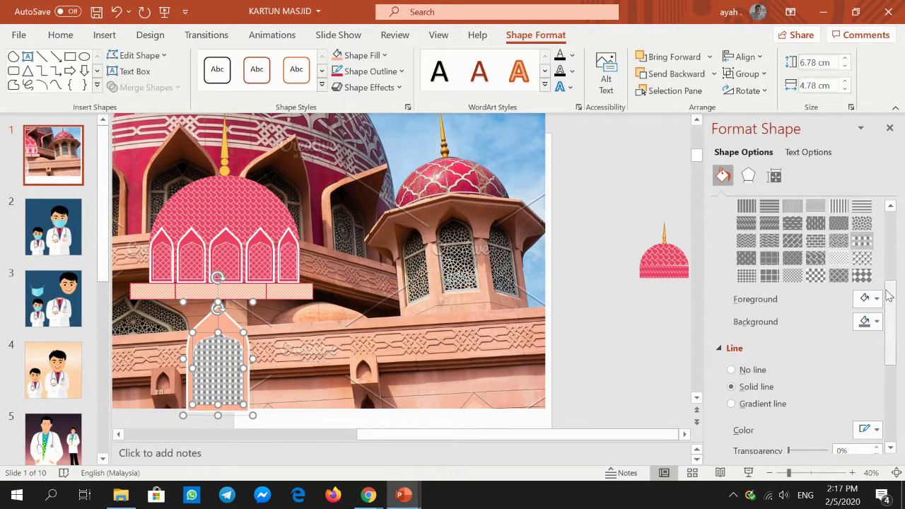
scroll(879, 338, up, 3)
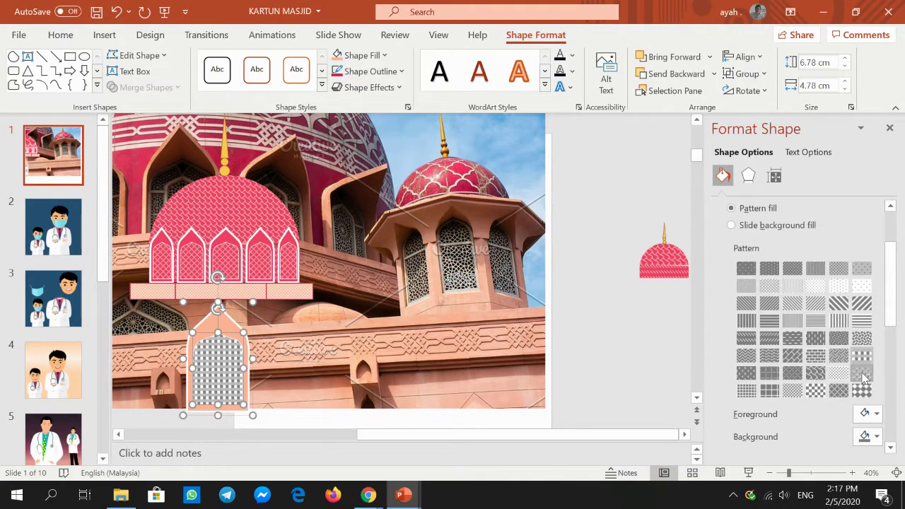
click(861, 373)
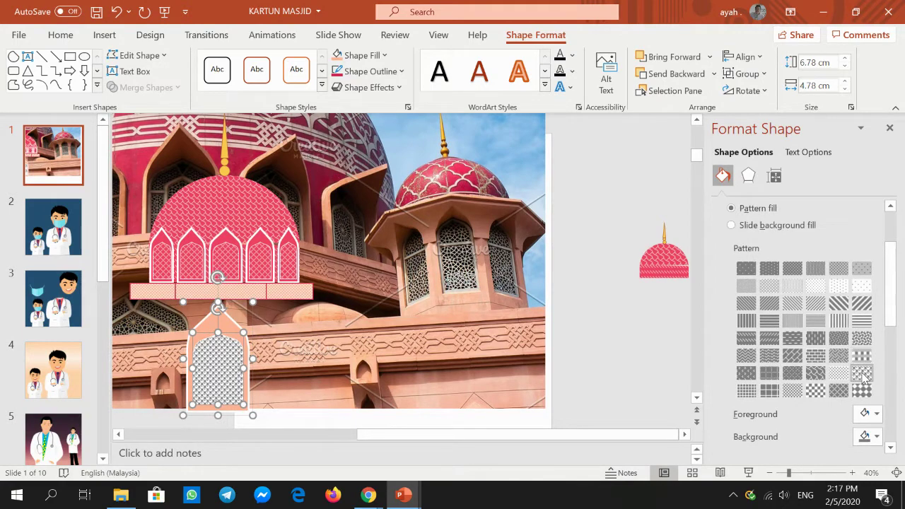
click(474, 394)
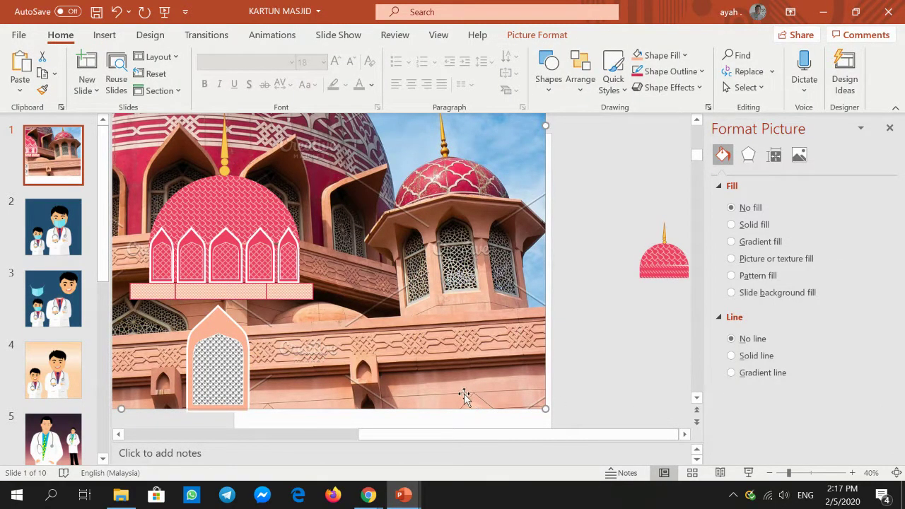
Move the mosque photo left off slide 1 and place the pink dome and arched window on the slide
click(771, 472)
click(770, 472)
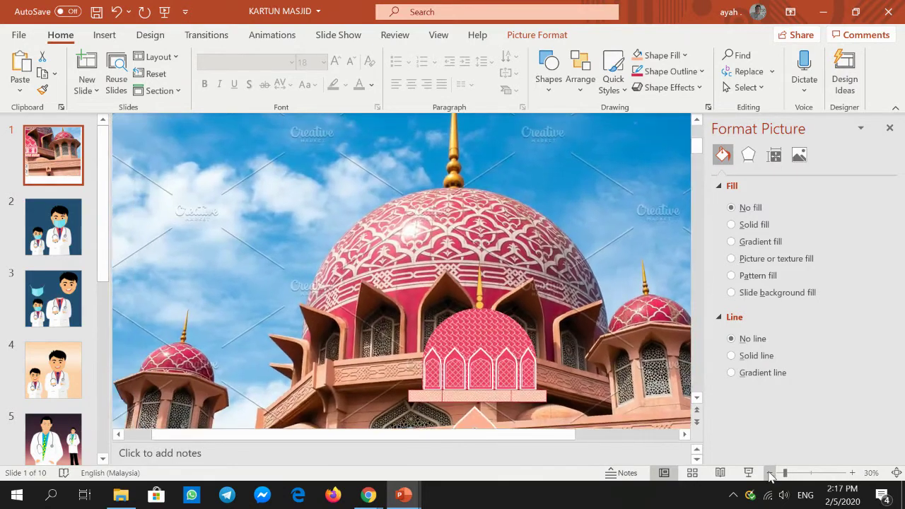
click(541, 332)
scroll(494, 333, down, 2)
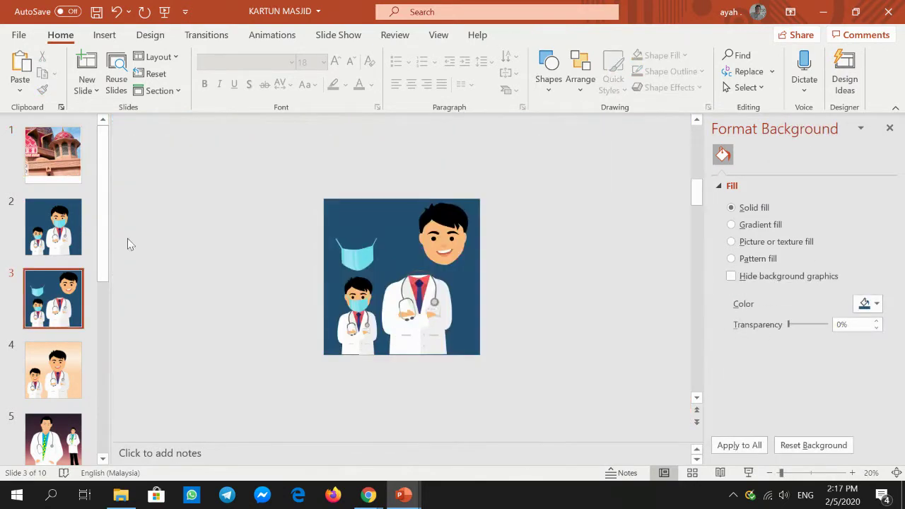
click(55, 157)
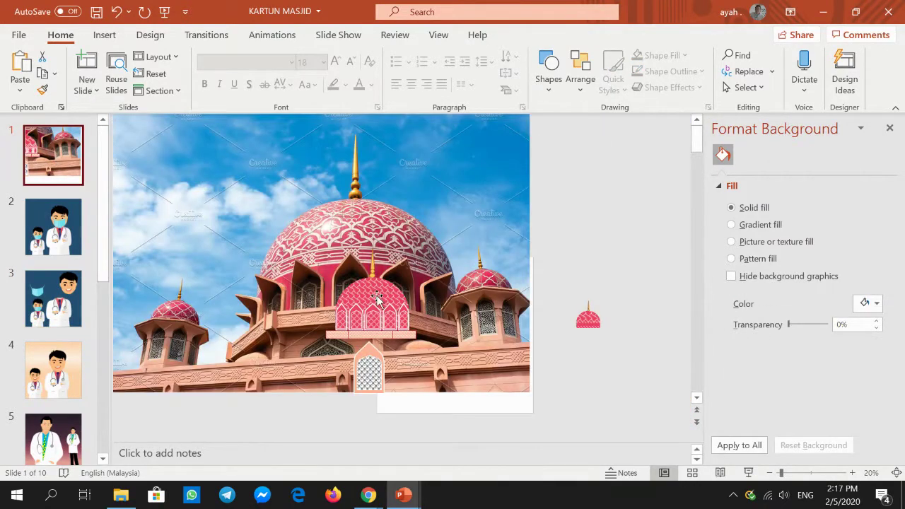
click(377, 298)
drag(499, 303, 347, 320)
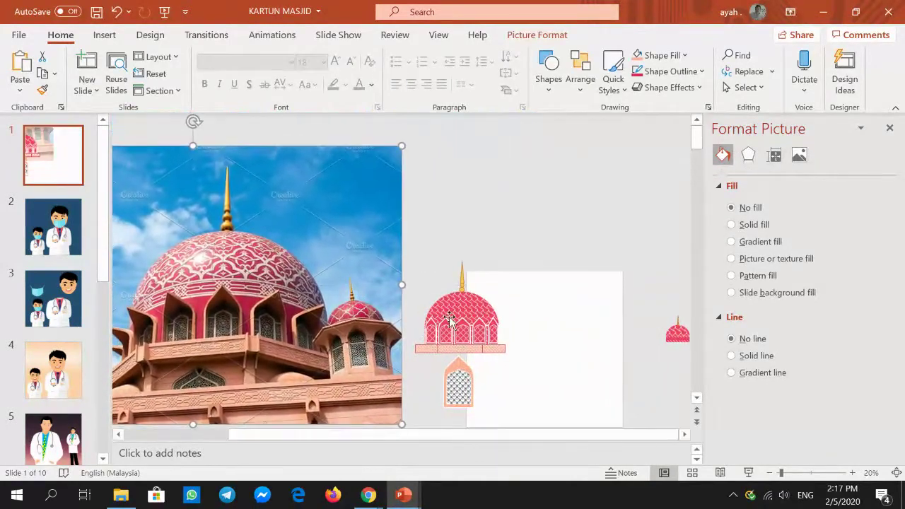
mouse_move(456, 276)
mouse_down()
mouse_move(548, 274)
mouse_move(535, 267)
mouse_up()
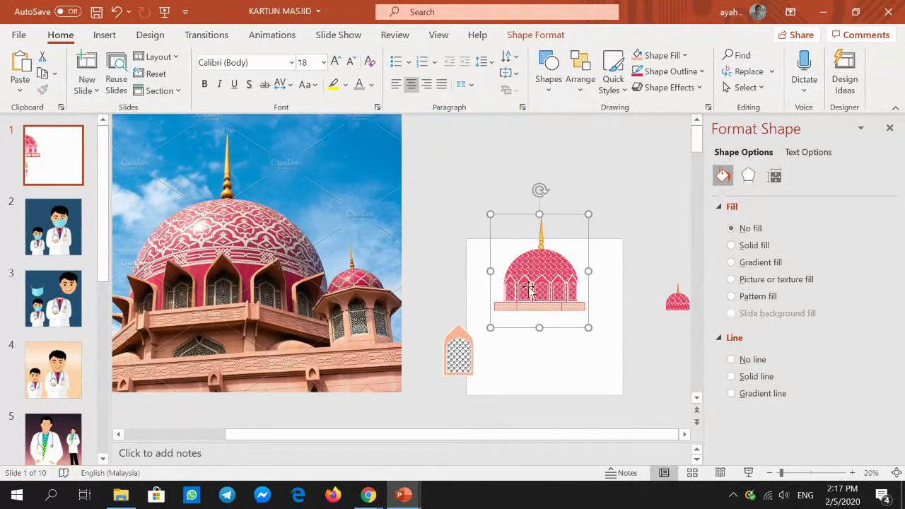
drag(456, 339, 542, 321)
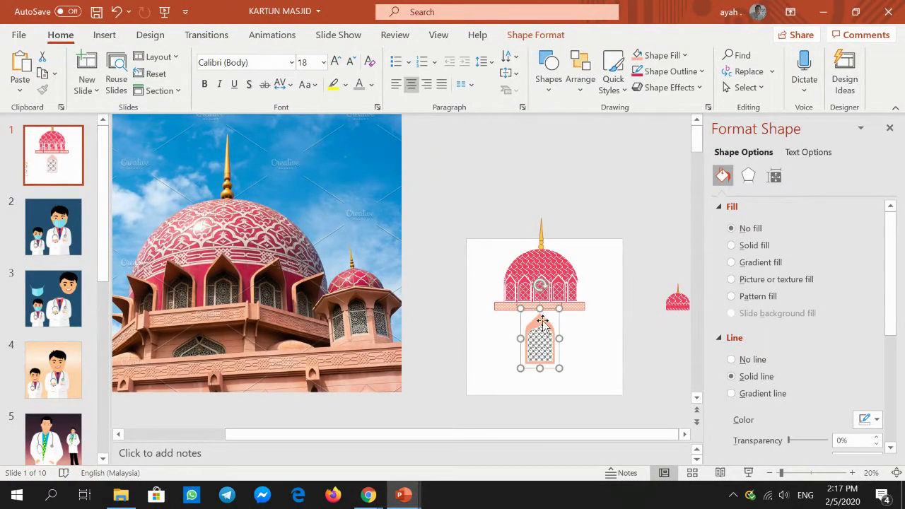
click(852, 472)
click(851, 472)
click(852, 472)
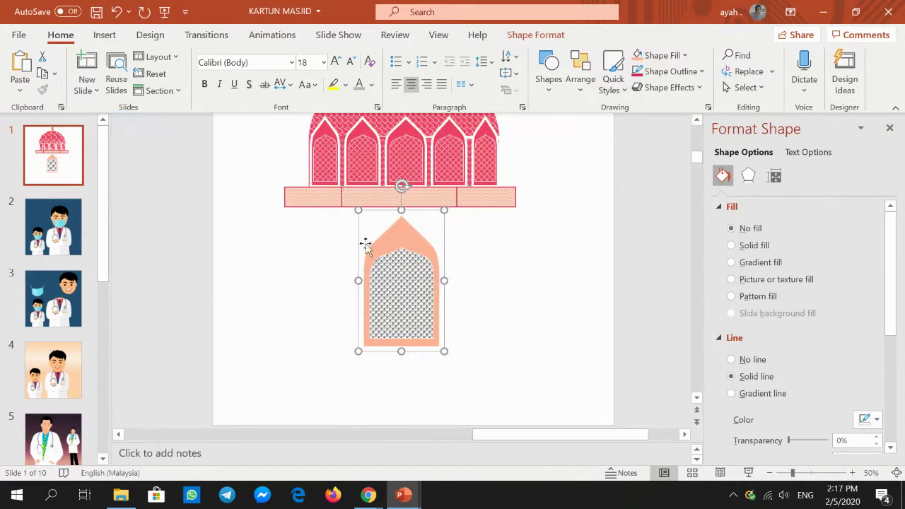
Widen the arched window on both its left and right sides
drag(358, 282, 339, 282)
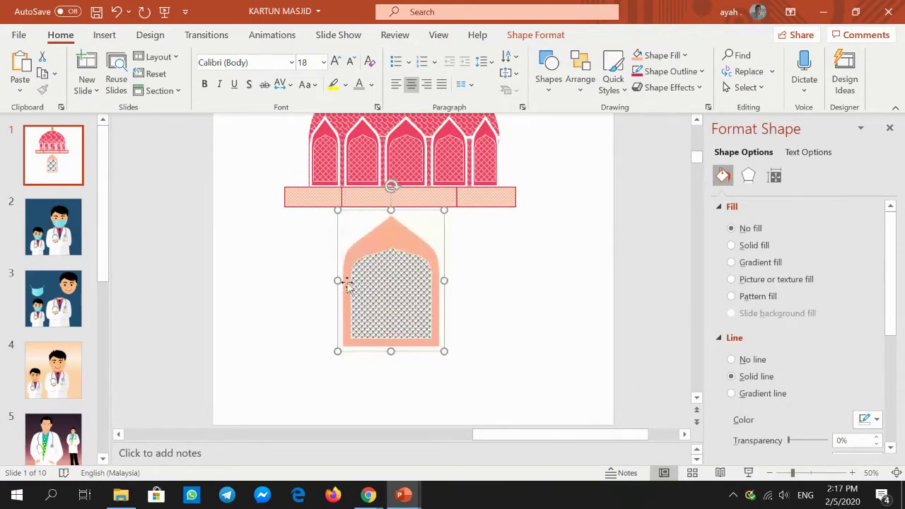
drag(445, 281, 457, 283)
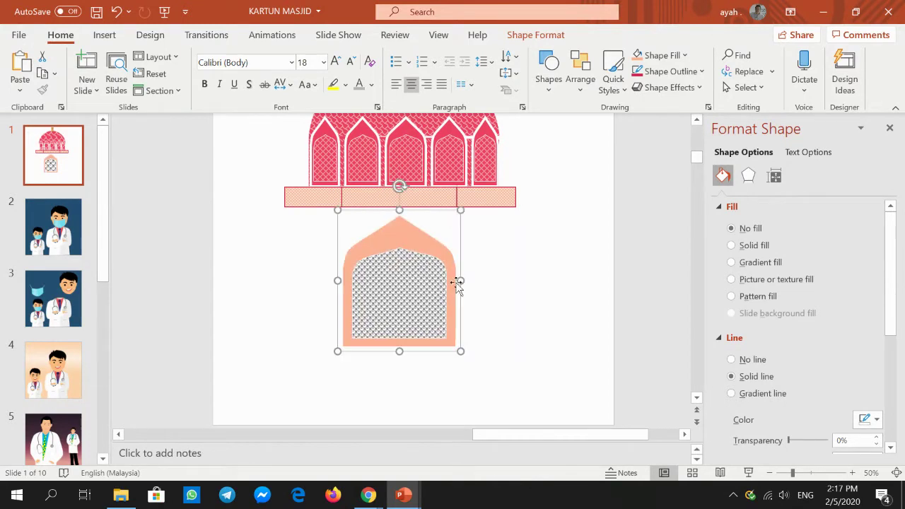
click(505, 244)
Paste two copies of the arched window, placing one right and one left of the original
click(404, 234)
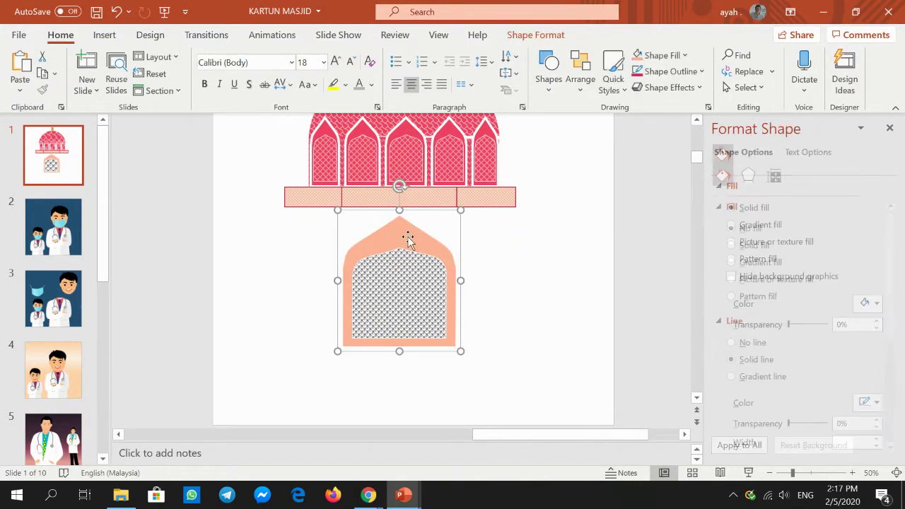
right_click(406, 236)
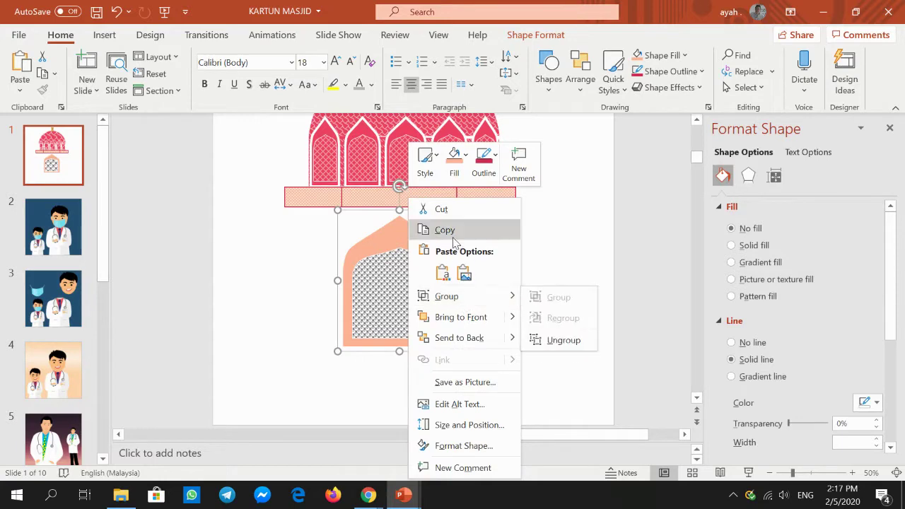
click(553, 255)
right_click(555, 257)
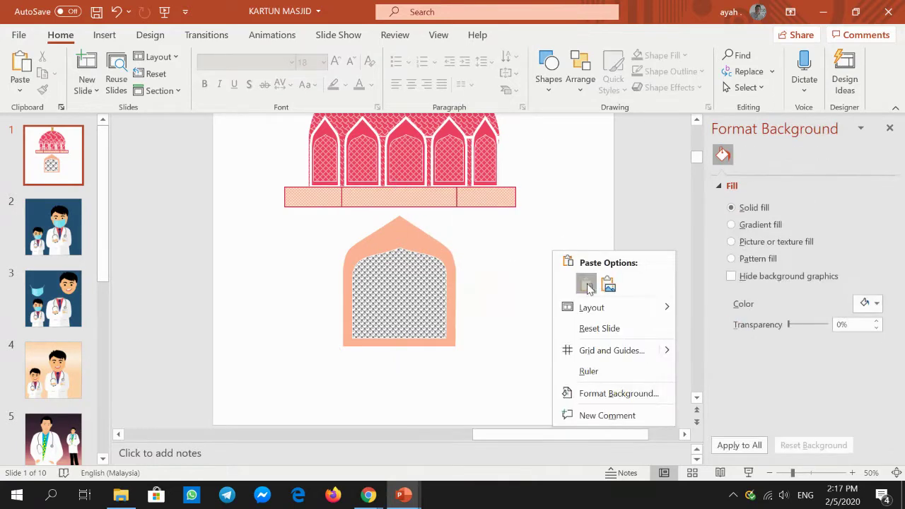
click(583, 285)
drag(428, 253, 533, 247)
click(592, 202)
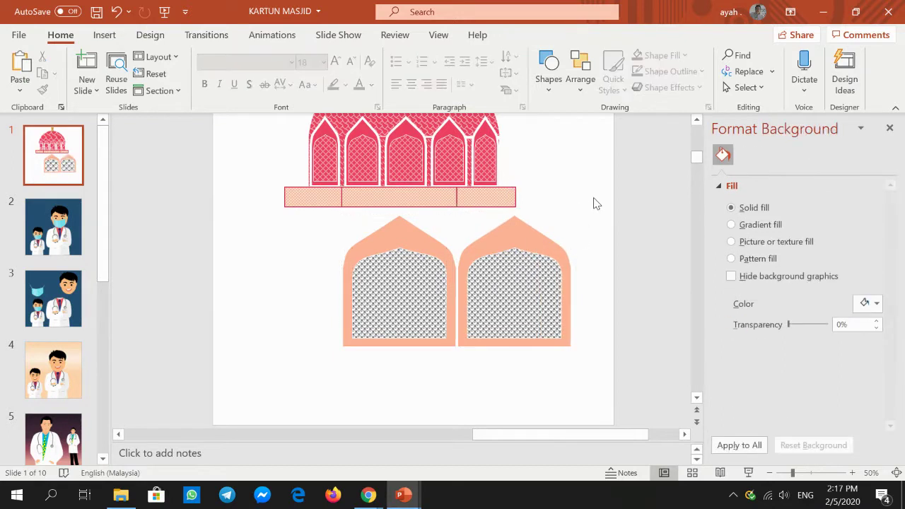
right_click(591, 202)
click(628, 232)
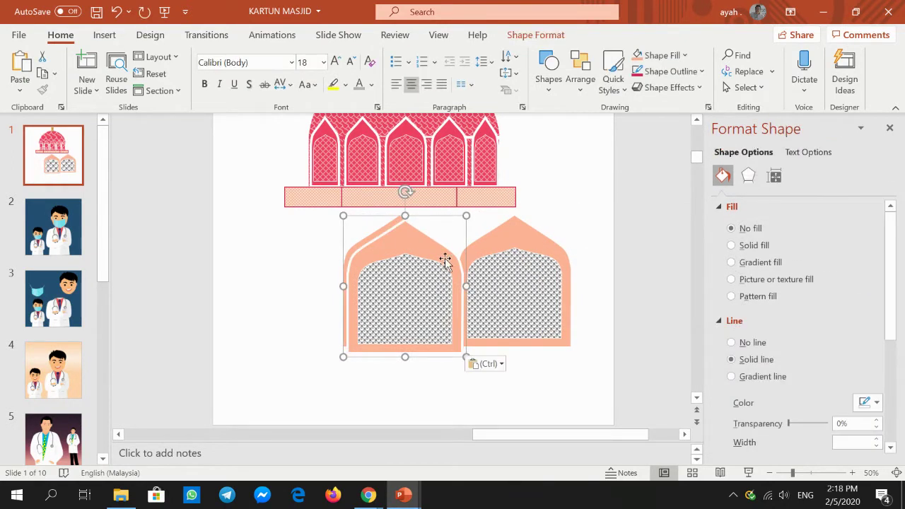
mouse_move(446, 259)
mouse_down()
mouse_move(306, 256)
mouse_move(325, 252)
mouse_up()
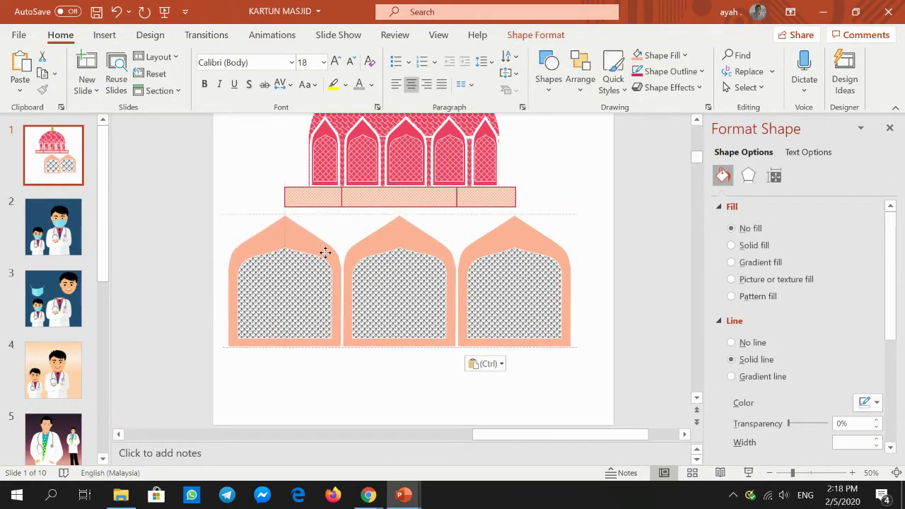
Narrow the left and right windows so they flank the wide centre arch
drag(227, 280, 281, 280)
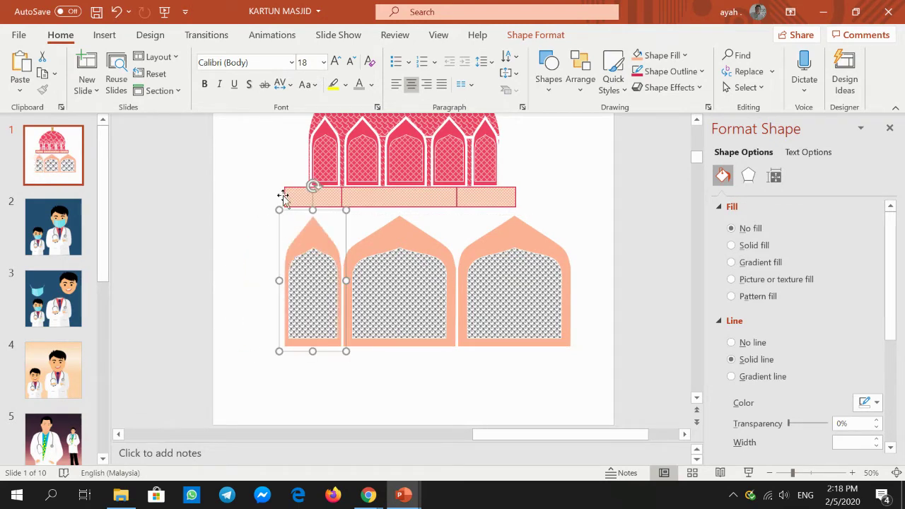
click(555, 260)
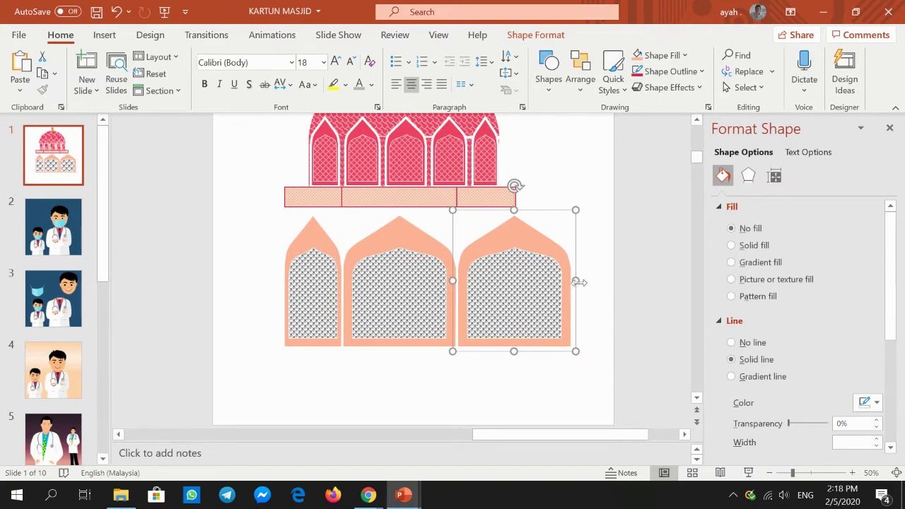
drag(576, 280, 520, 277)
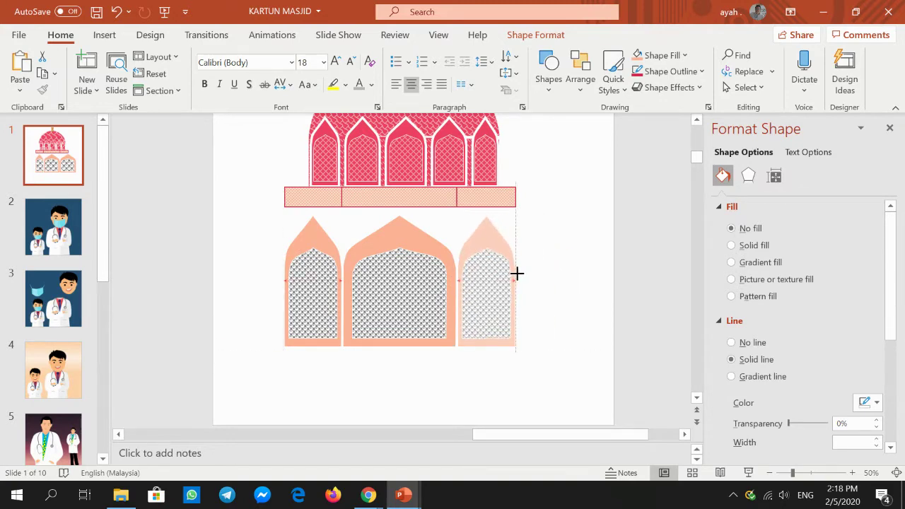
click(560, 267)
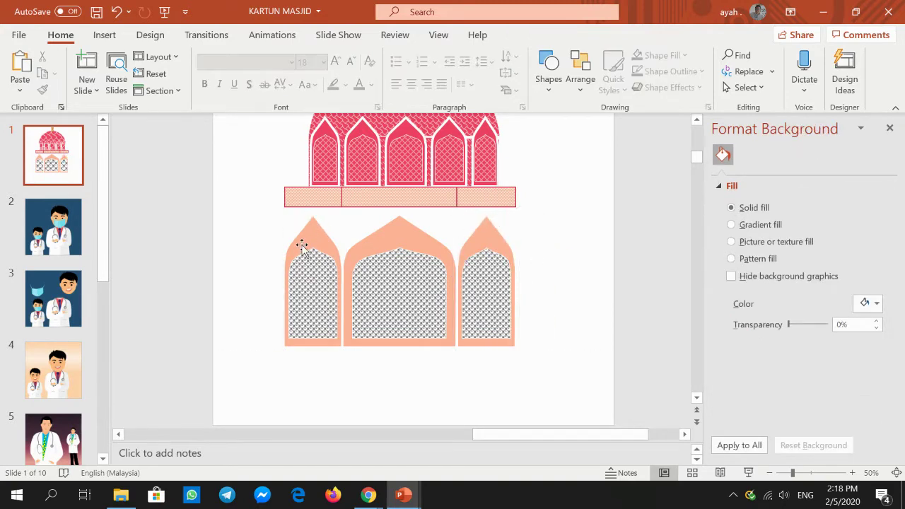
click(302, 244)
drag(279, 280, 282, 281)
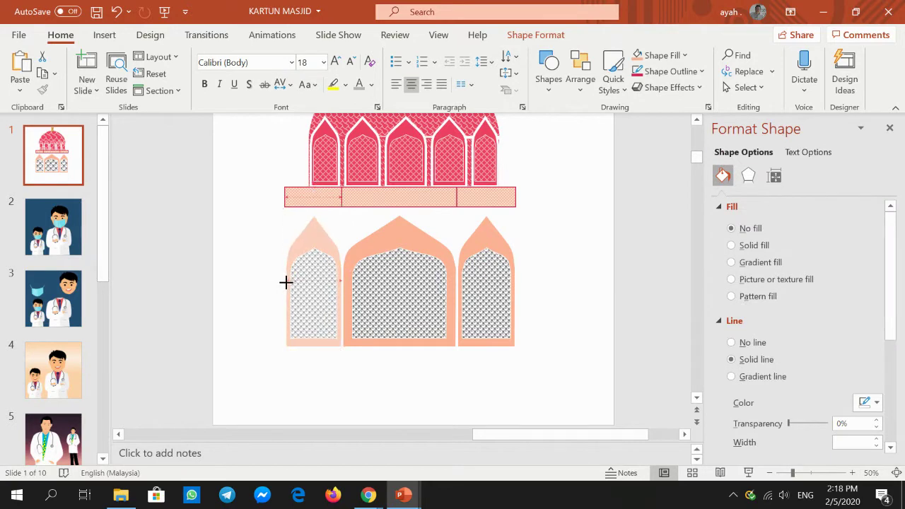
click(571, 278)
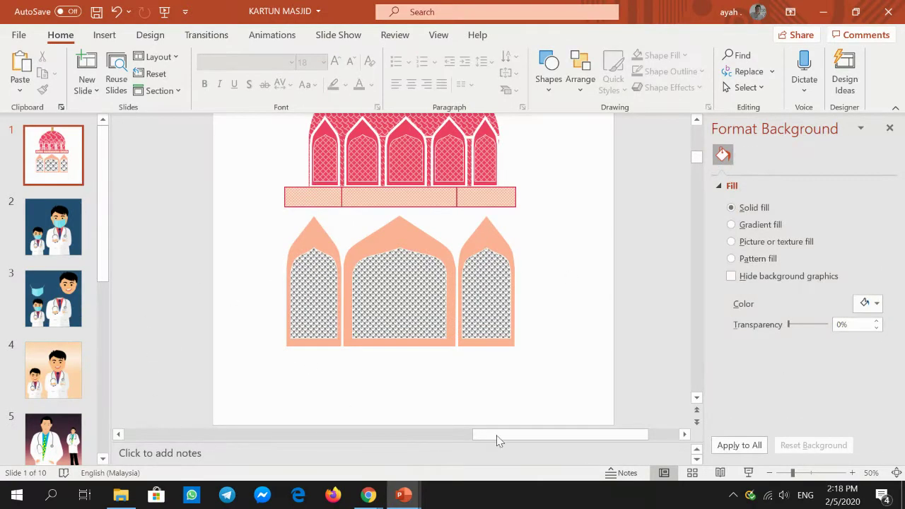
drag(498, 441, 364, 435)
Shrink the mosque photo from its corner, then resize it to a moderate size beside the cartoon
click(480, 335)
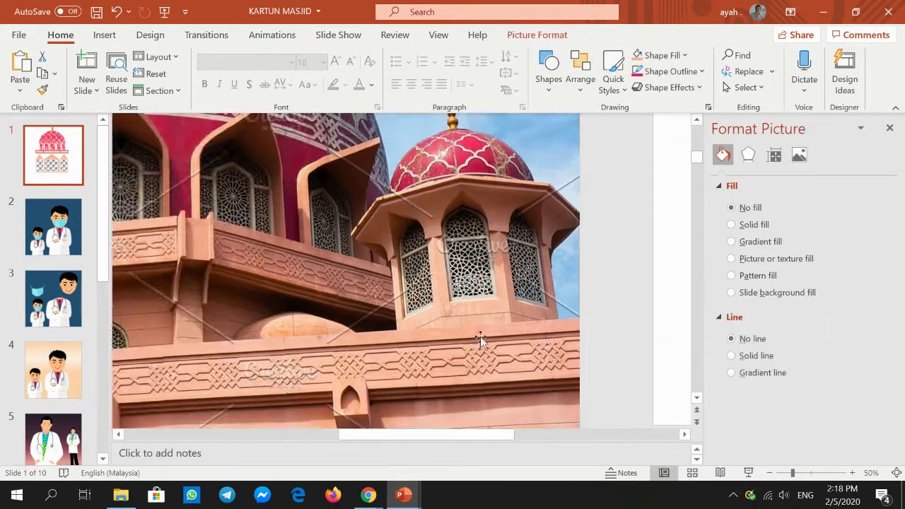
scroll(262, 331, down, 3)
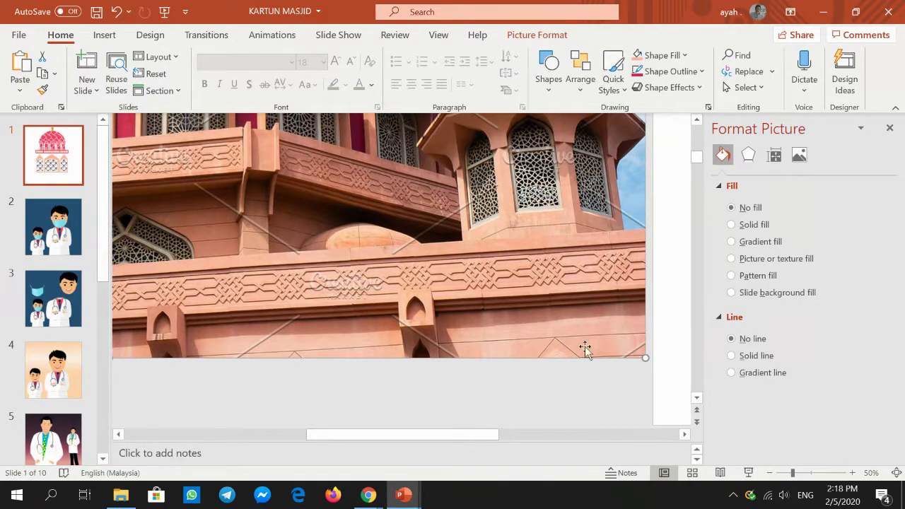
drag(646, 358, 364, 169)
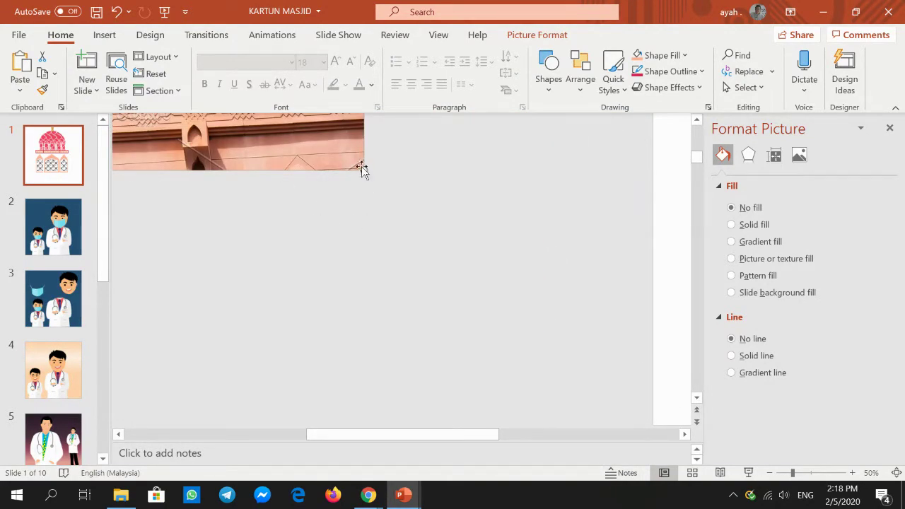
mouse_move(361, 166)
mouse_down()
mouse_move(548, 382)
mouse_move(593, 349)
mouse_up()
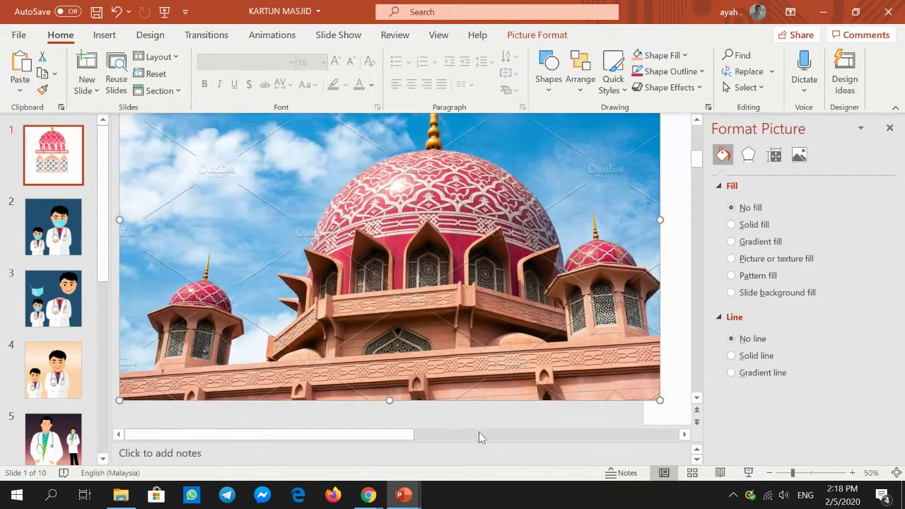
mouse_move(478, 434)
mouse_down()
mouse_move(590, 434)
mouse_move(458, 435)
mouse_up()
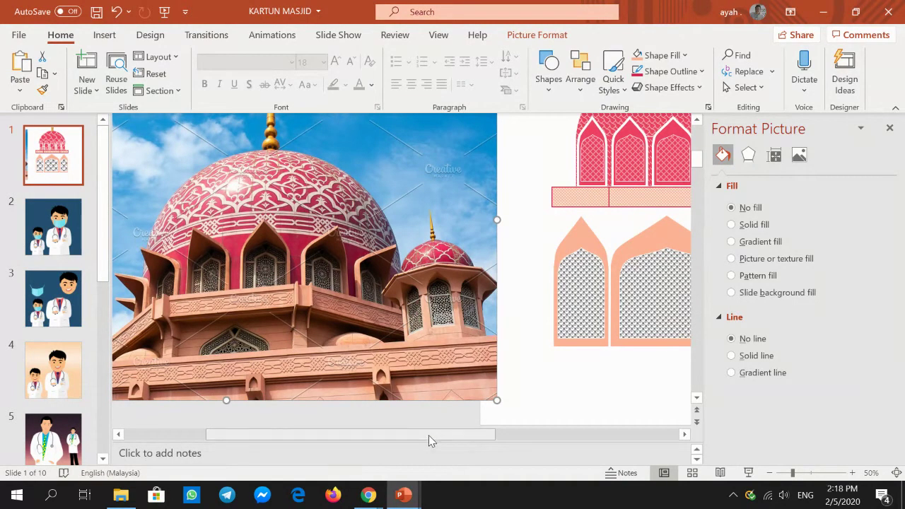
mouse_move(428, 436)
mouse_down()
mouse_move(635, 436)
mouse_move(568, 440)
mouse_up()
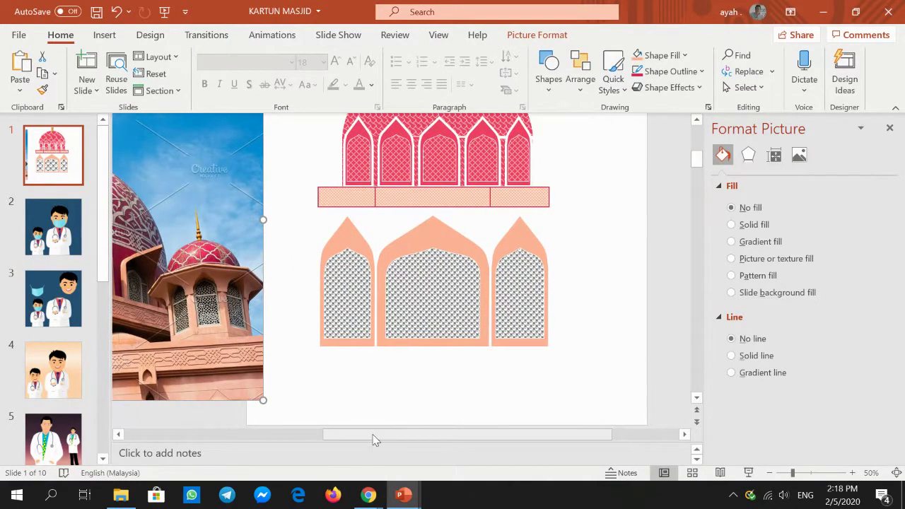
drag(375, 440, 236, 434)
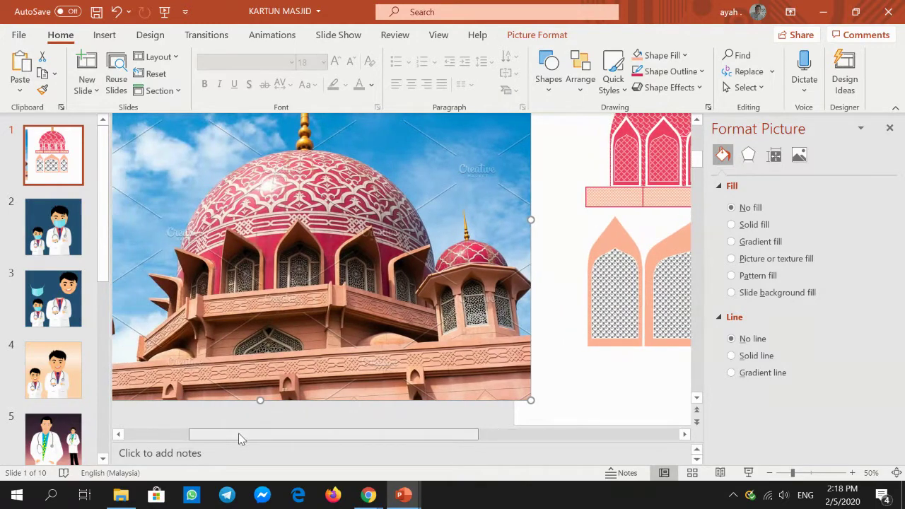
drag(236, 434, 439, 434)
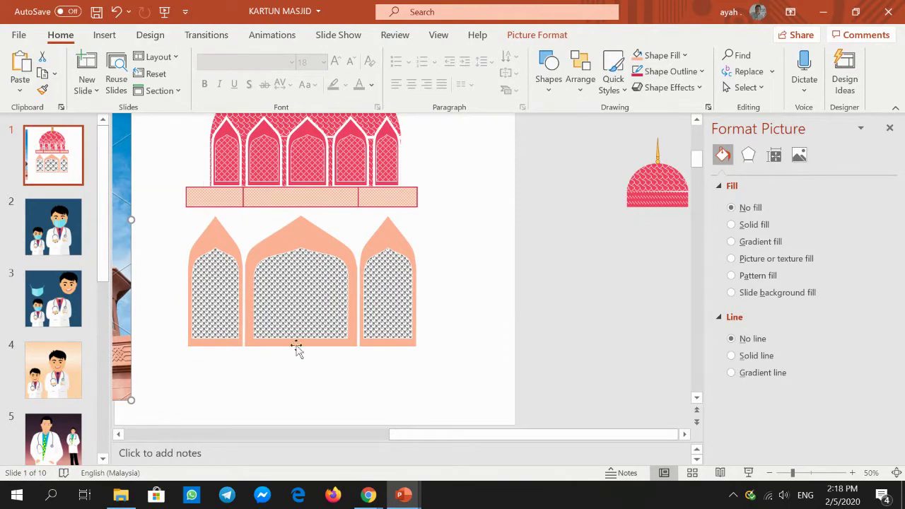
drag(398, 428, 291, 440)
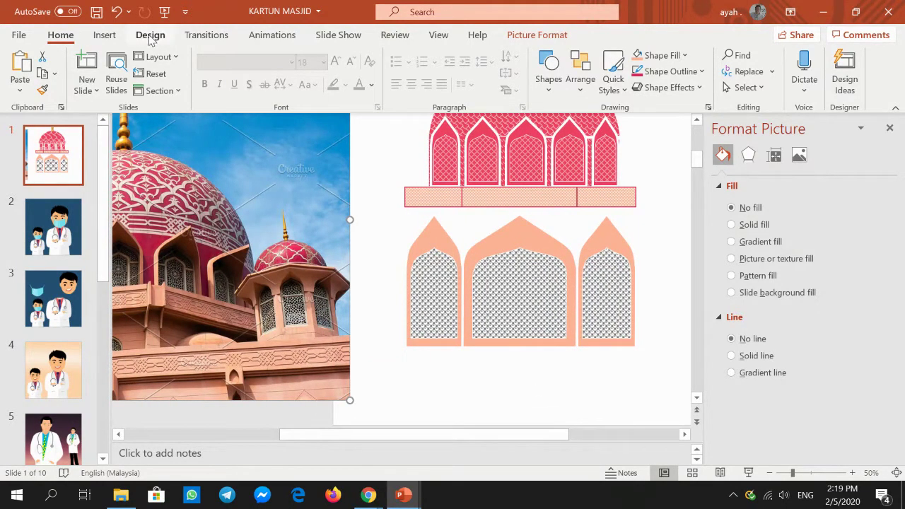
Draw a rectangle just below the dome's base band
click(104, 35)
click(258, 79)
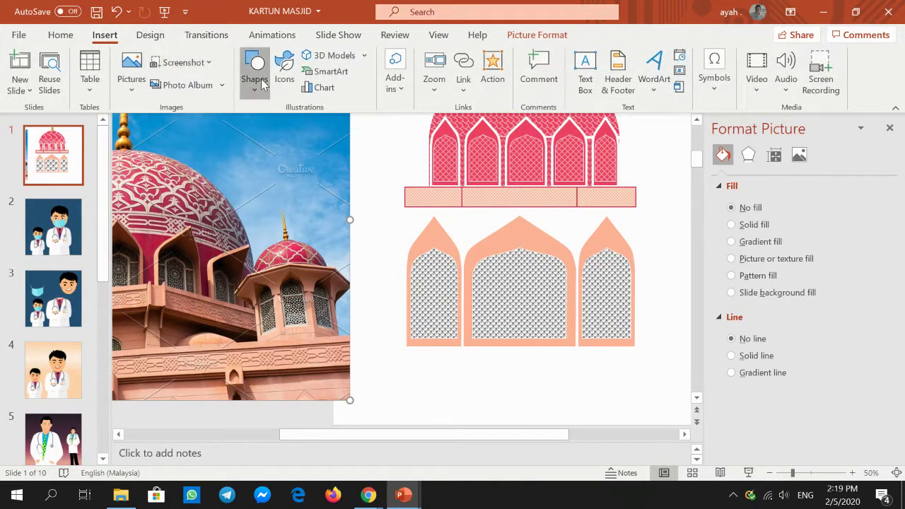
click(305, 128)
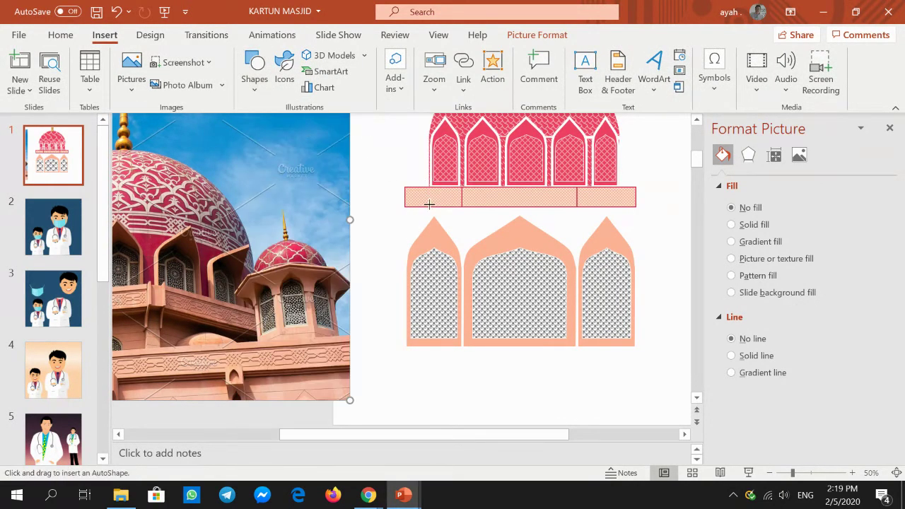
drag(429, 207, 613, 233)
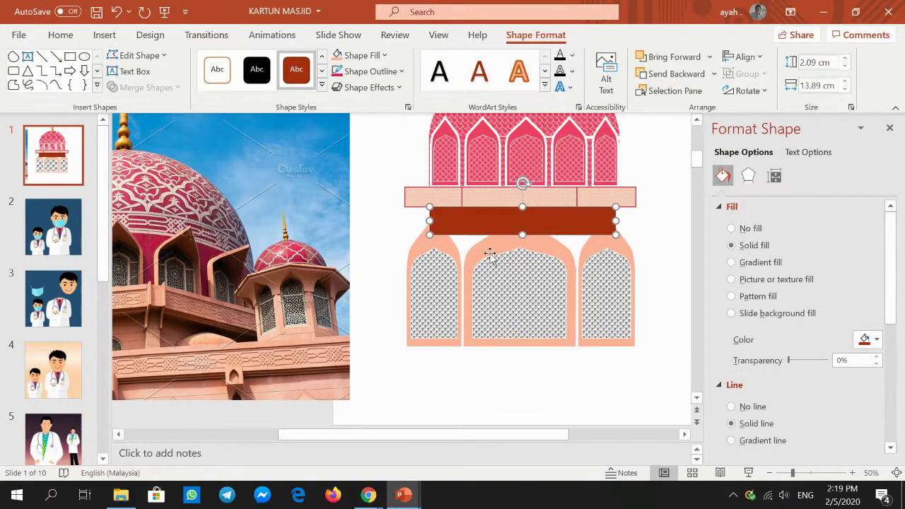
Move the three arches together to the left onto the photo
click(441, 268)
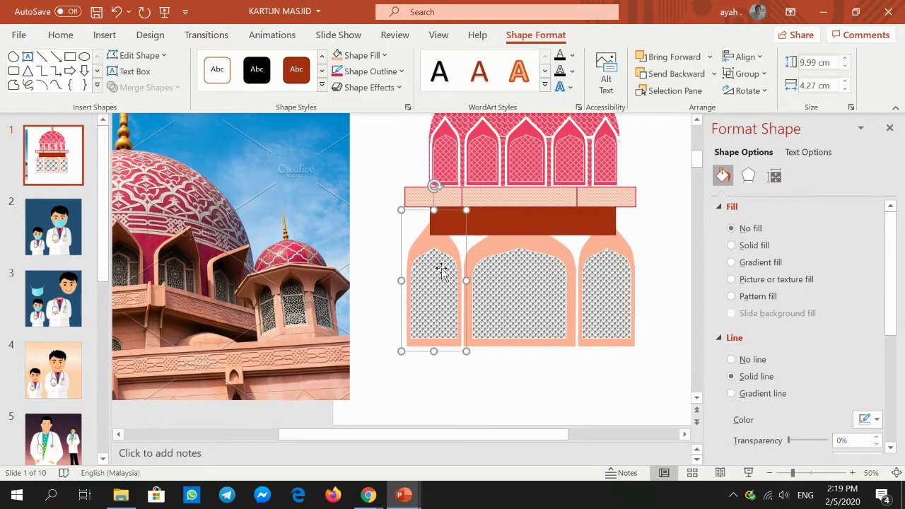
shift+click(554, 276)
shift+click(619, 269)
drag(620, 269, 374, 272)
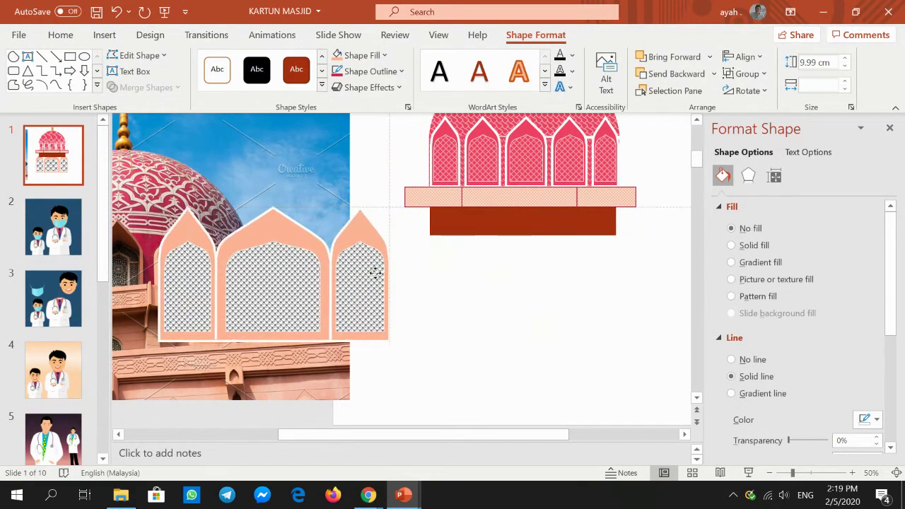
Recolour the new rectangle peach to match the arches
click(460, 223)
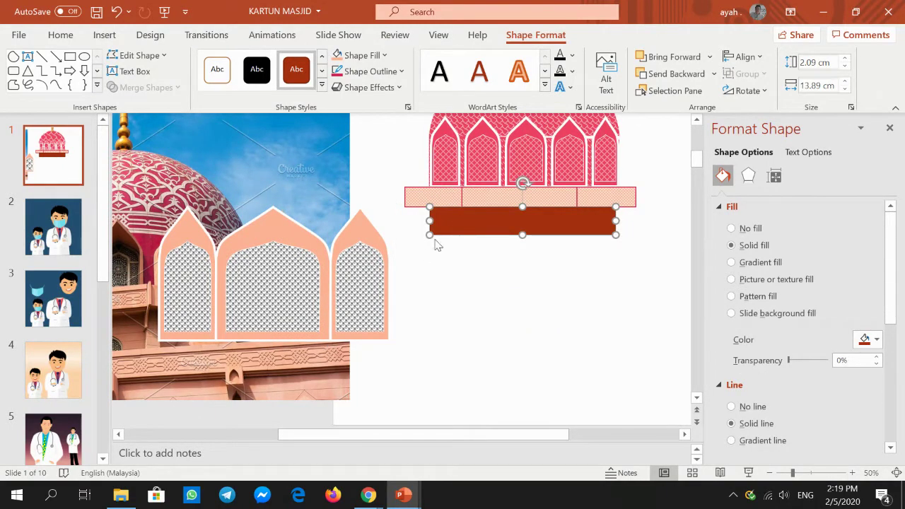
click(337, 55)
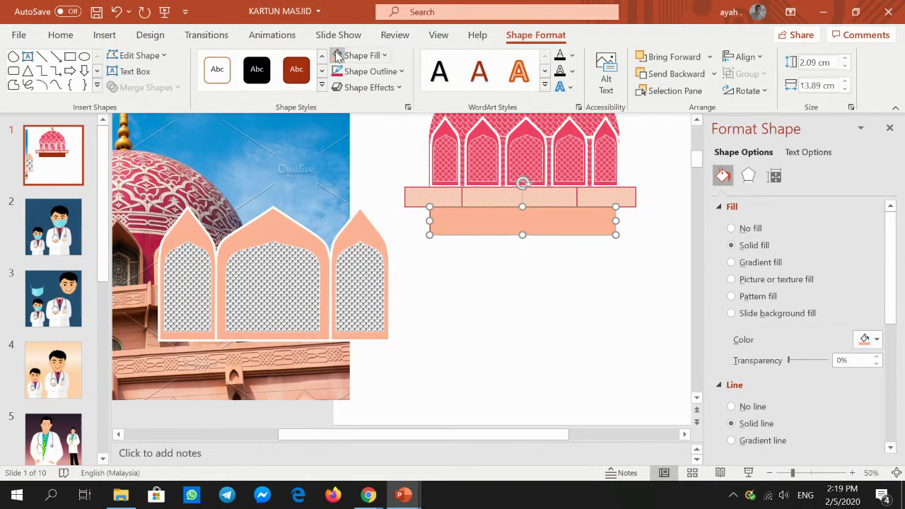
click(491, 276)
click(482, 222)
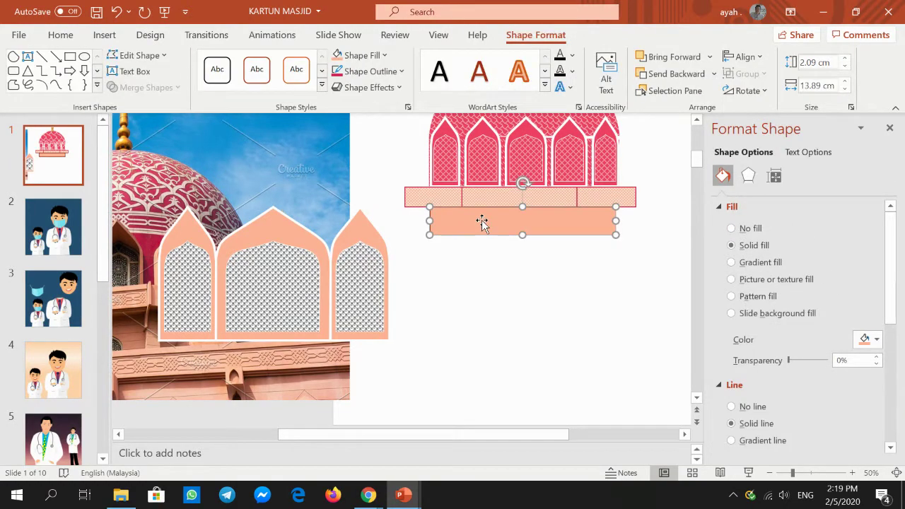
Copy the peach rectangle and stack two pasted copies directly below it
right_click(482, 221)
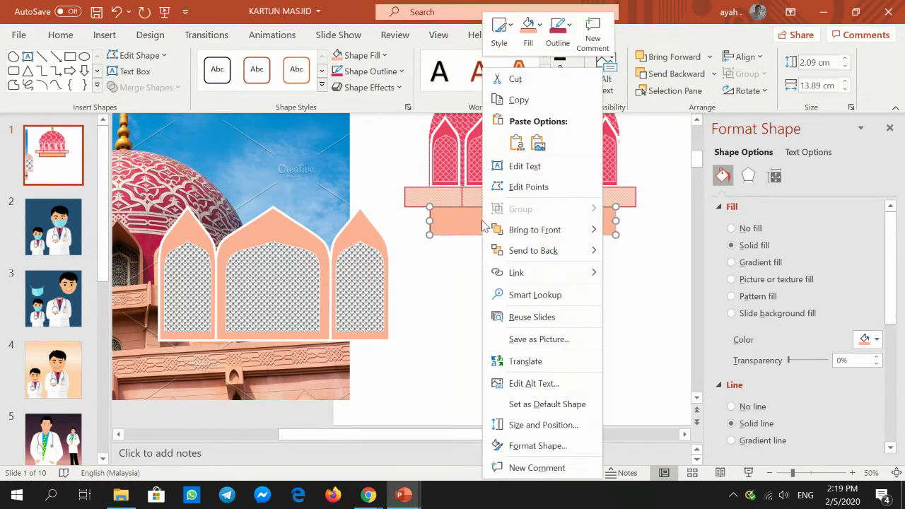
click(516, 97)
click(521, 277)
right_click(521, 262)
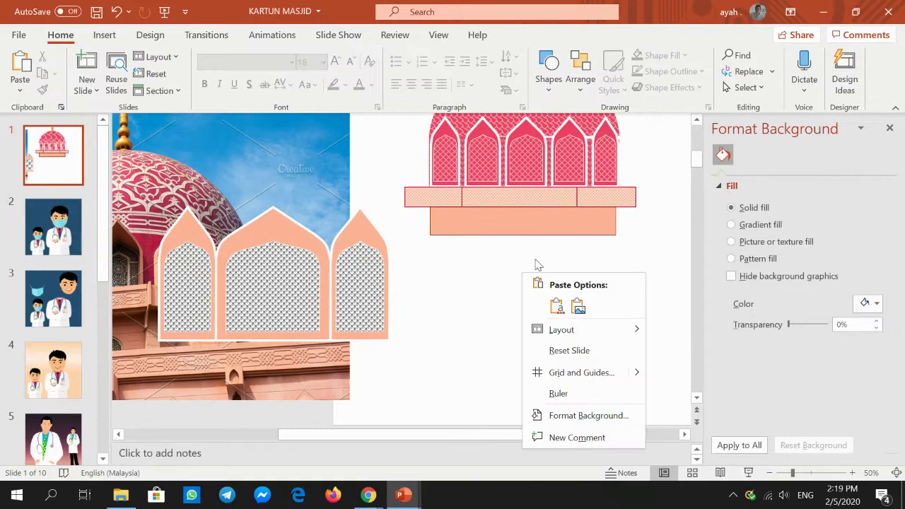
click(550, 304)
drag(496, 219, 495, 241)
click(496, 289)
right_click(497, 289)
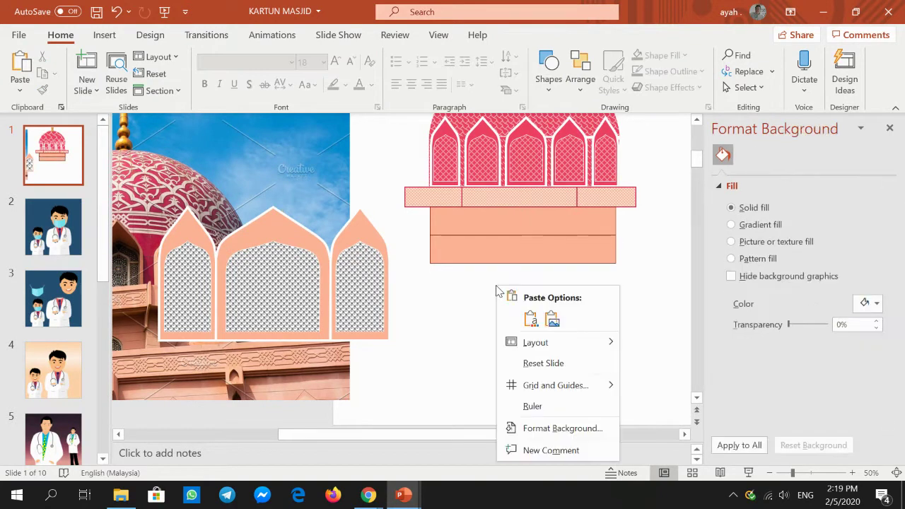
click(531, 319)
mouse_move(484, 232)
mouse_down()
mouse_move(479, 297)
mouse_move(479, 277)
mouse_up()
Paste a fourth peach rectangle at the bottom of the stack and zoom out to view the slide
click(487, 327)
right_click(487, 327)
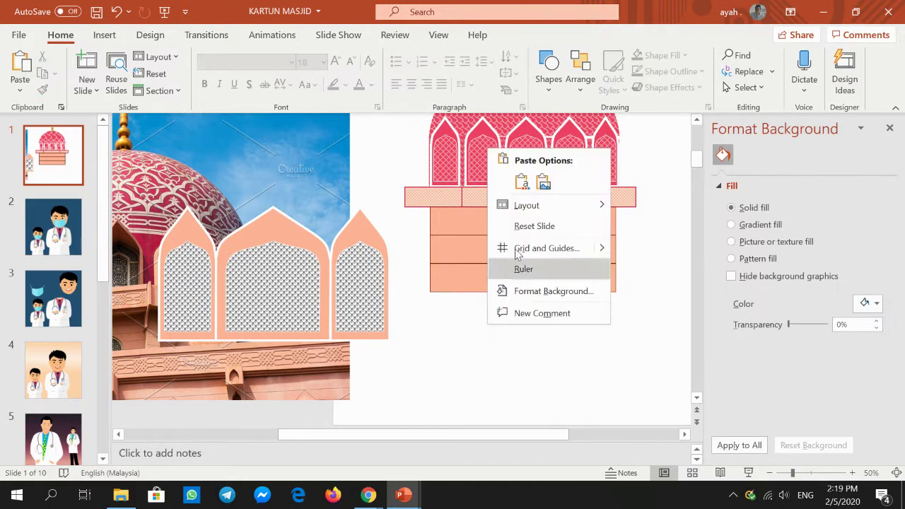
click(523, 183)
mouse_move(530, 236)
mouse_down()
mouse_move(525, 321)
mouse_move(529, 303)
mouse_up()
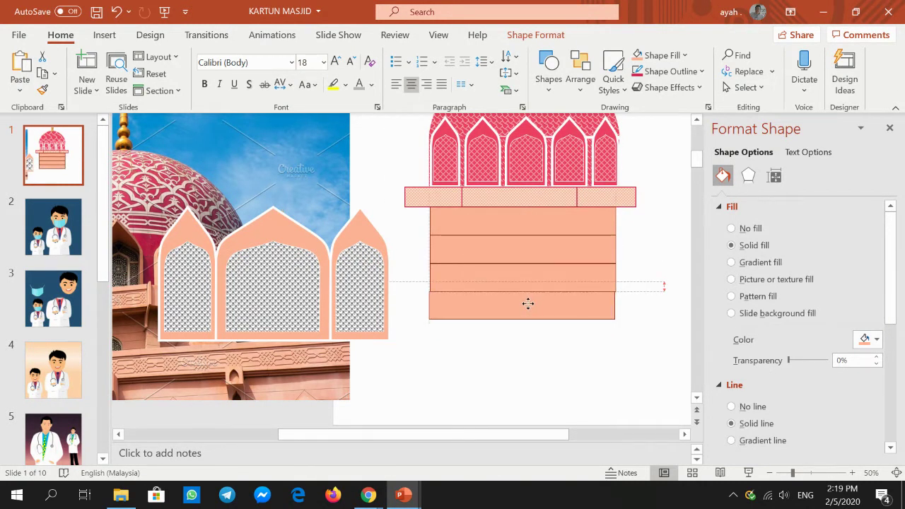
drag(529, 304, 528, 303)
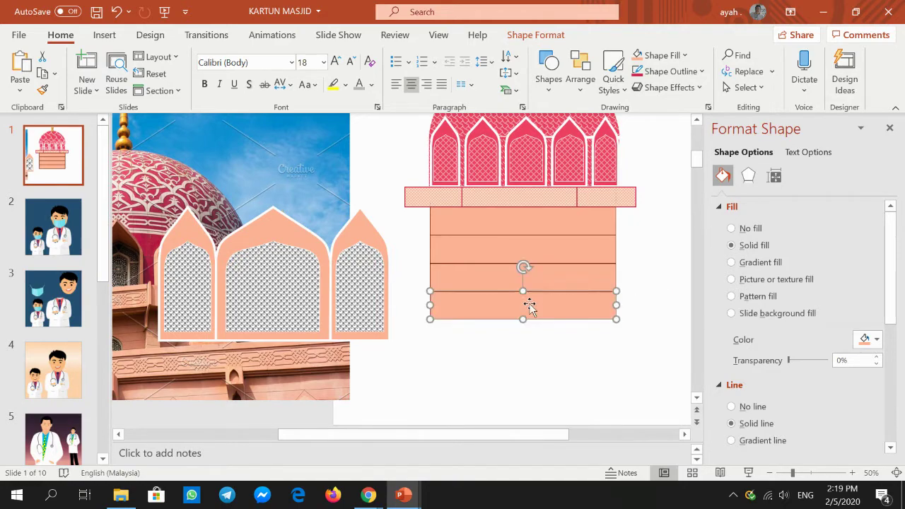
click(537, 373)
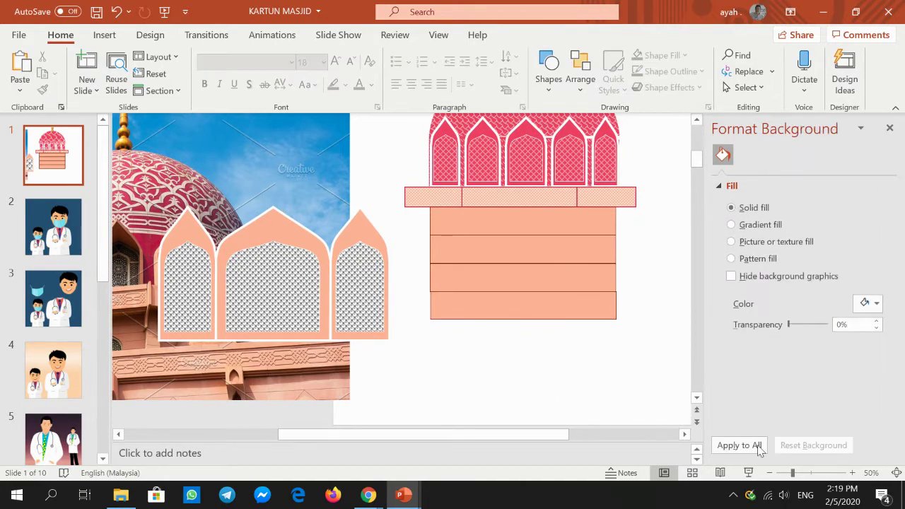
click(769, 472)
click(769, 472)
click(769, 472)
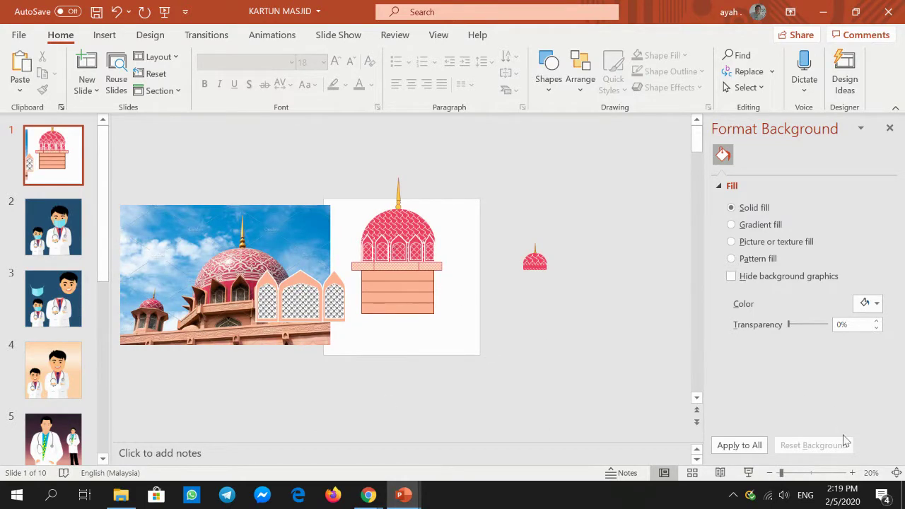
Zoom in and cut away the bottom two stacked peach bricks
click(851, 472)
click(851, 472)
click(852, 472)
click(851, 472)
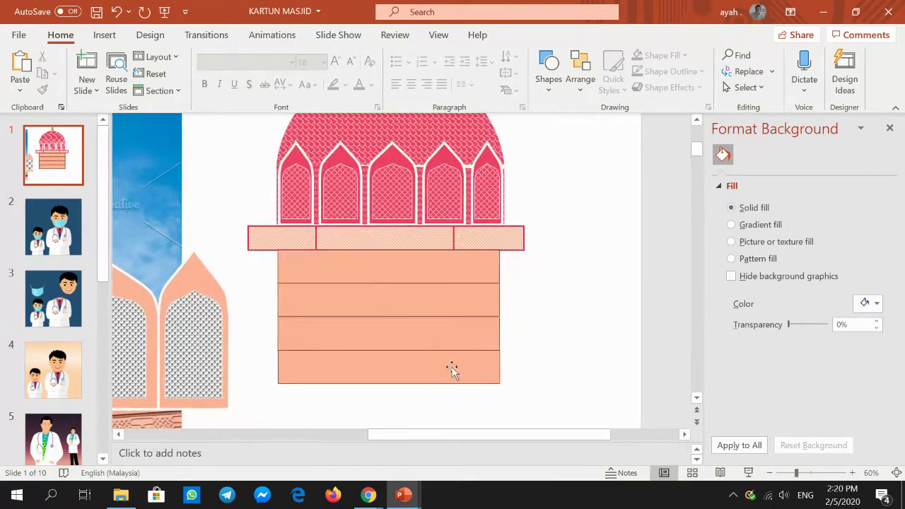
click(409, 367)
right_click(409, 367)
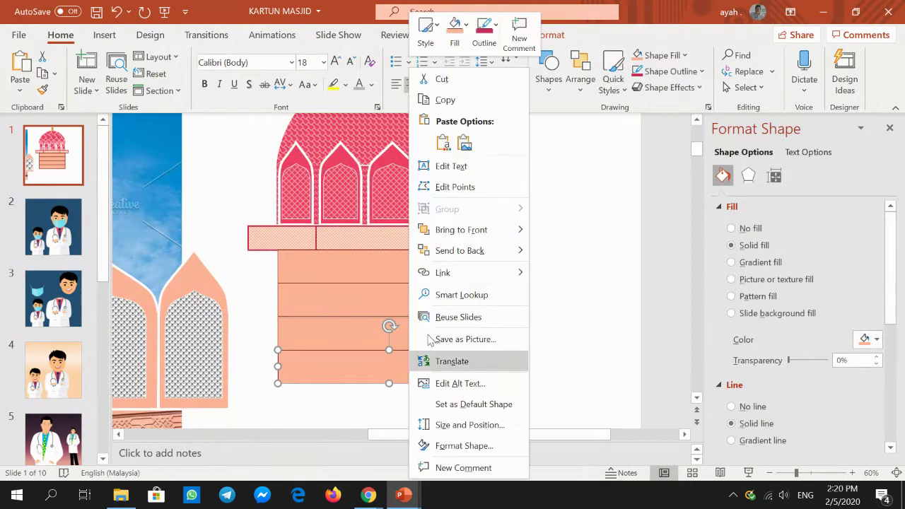
click(437, 75)
click(382, 349)
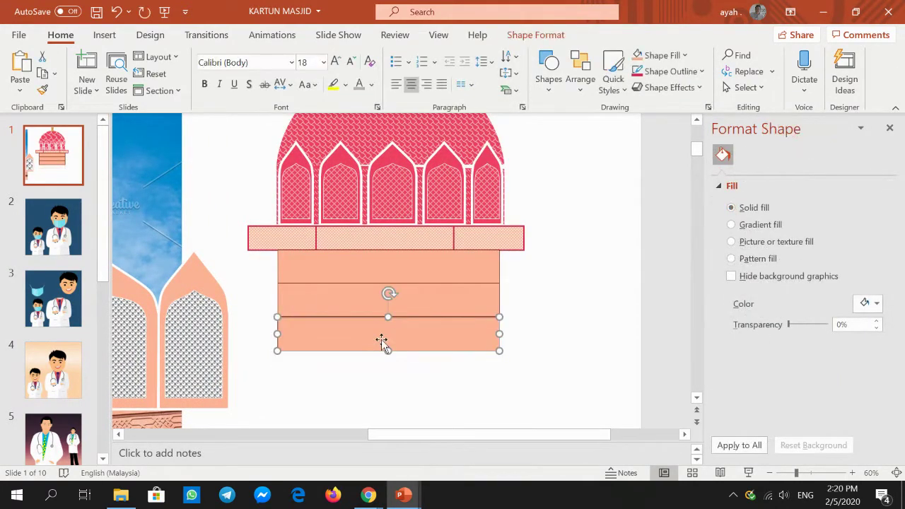
right_click(382, 346)
click(420, 79)
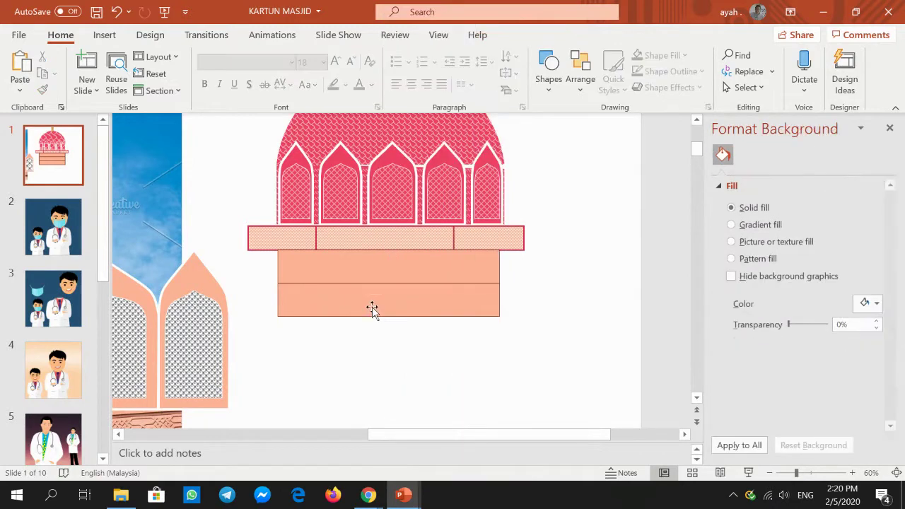
Cut the remaining middle and lower stray bricks, then select the base row's left brick
click(371, 308)
right_click(374, 297)
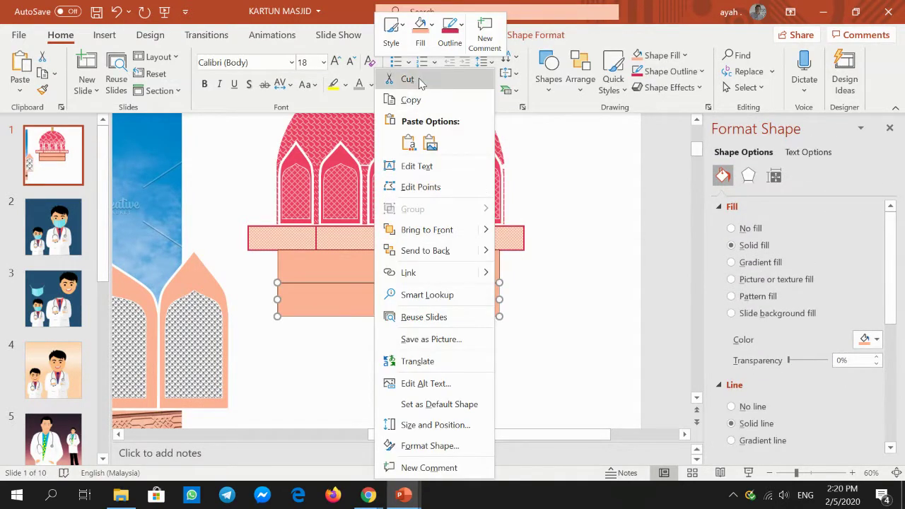
click(395, 79)
click(371, 275)
right_click(370, 275)
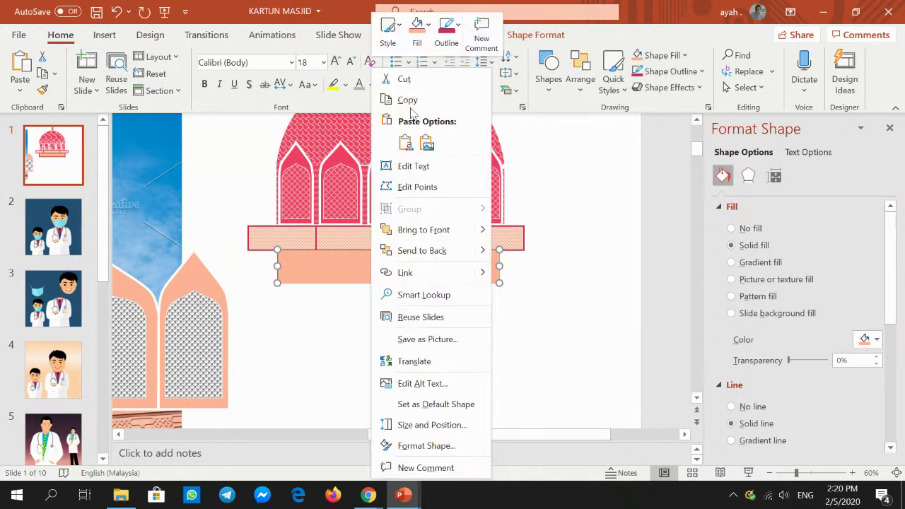
click(391, 79)
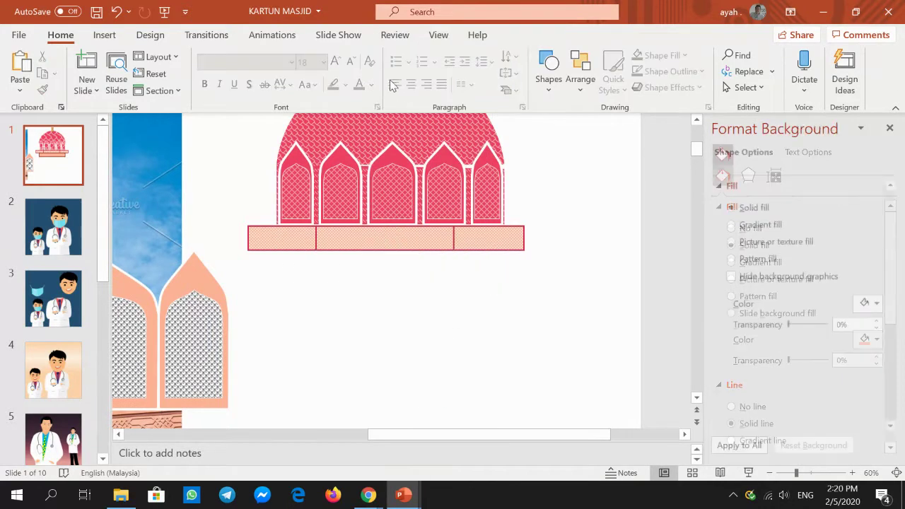
click(293, 233)
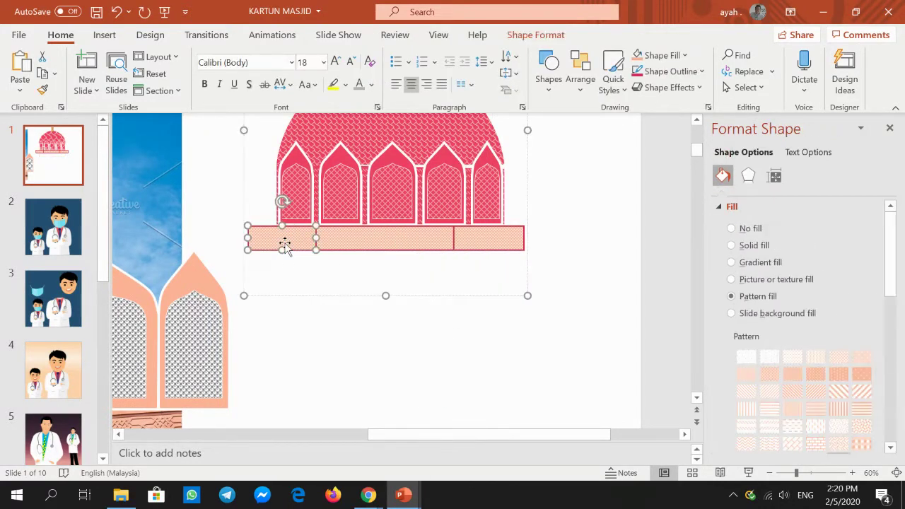
Copy the three-brick row and paste the copy directly beneath the original
shift+click(339, 240)
shift+click(493, 240)
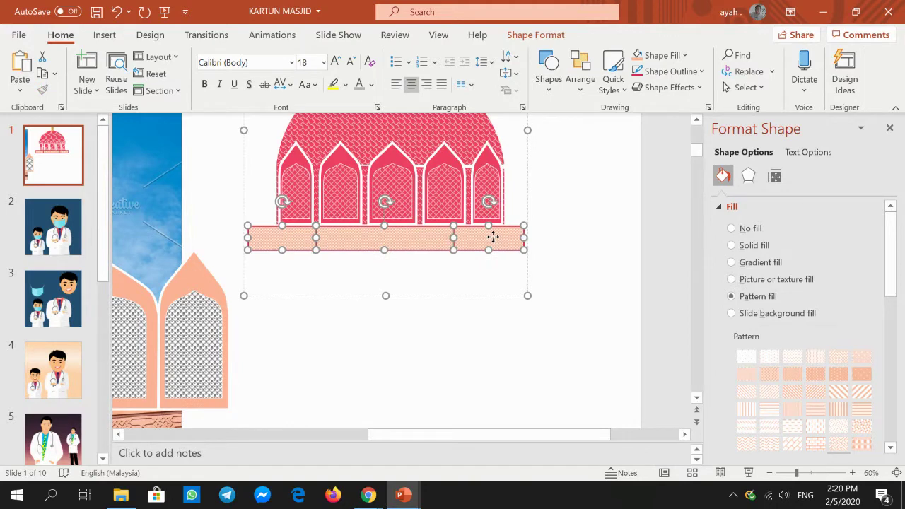
right_click(493, 237)
click(456, 319)
click(426, 352)
right_click(424, 351)
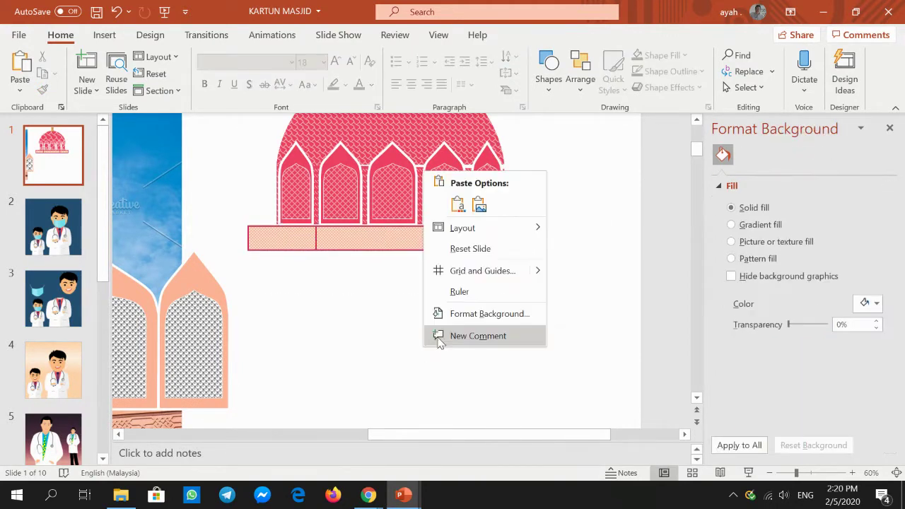
click(458, 205)
mouse_move(373, 248)
mouse_down()
mouse_move(371, 271)
mouse_move(370, 262)
mouse_up()
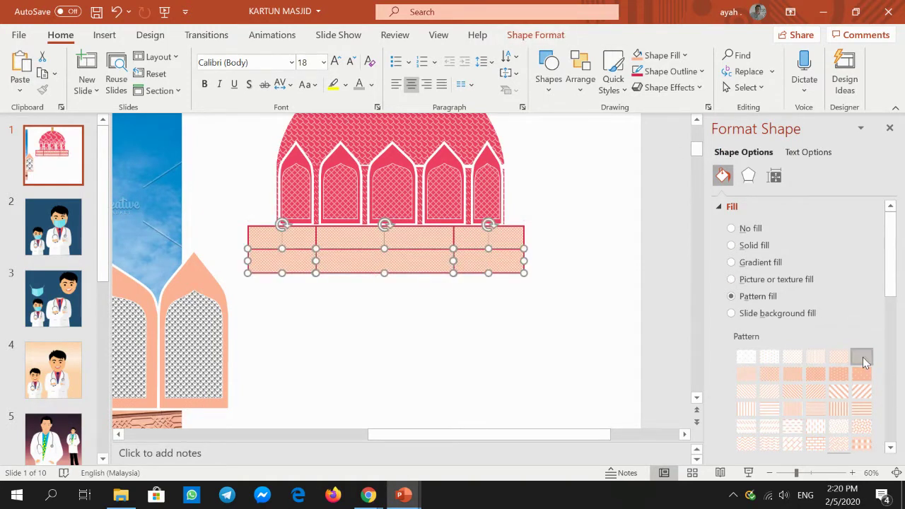
Give the new brick row a solid peach fill instead of the pattern
click(863, 357)
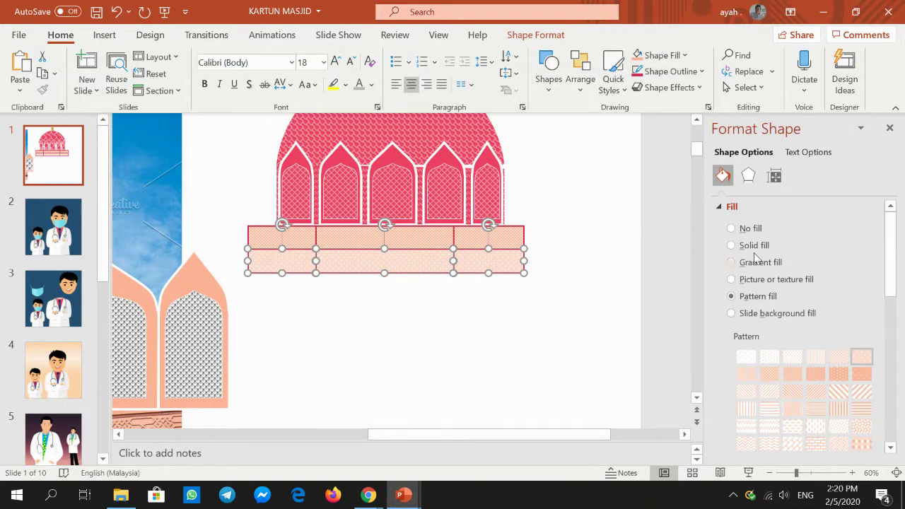
click(732, 246)
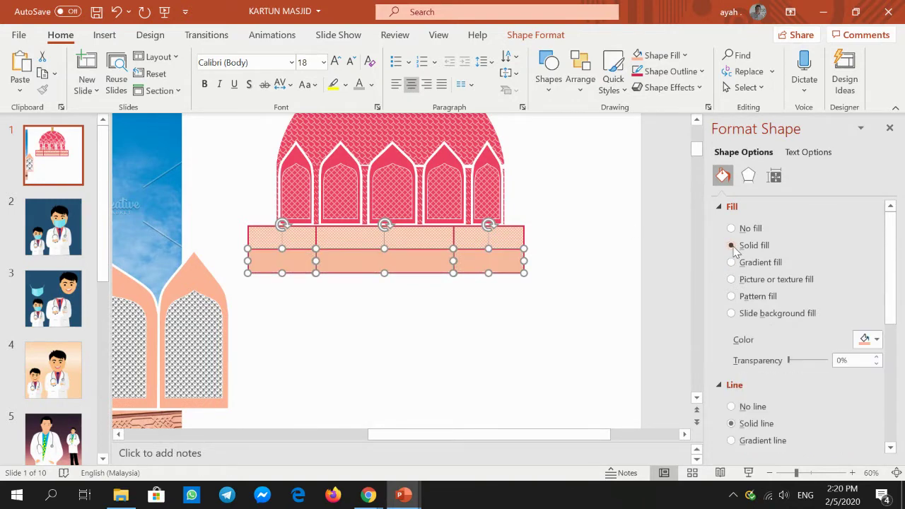
click(601, 320)
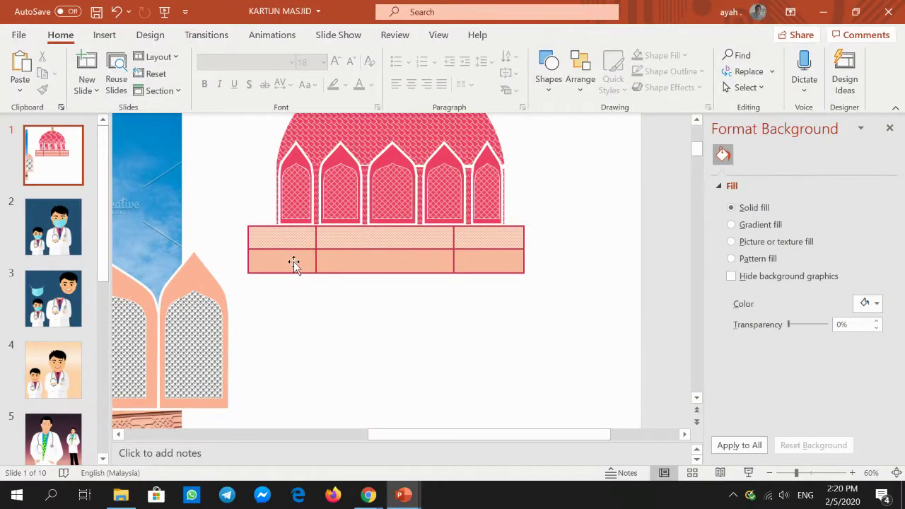
mouse_move(385, 440)
mouse_down()
mouse_move(252, 440)
mouse_move(497, 365)
mouse_up()
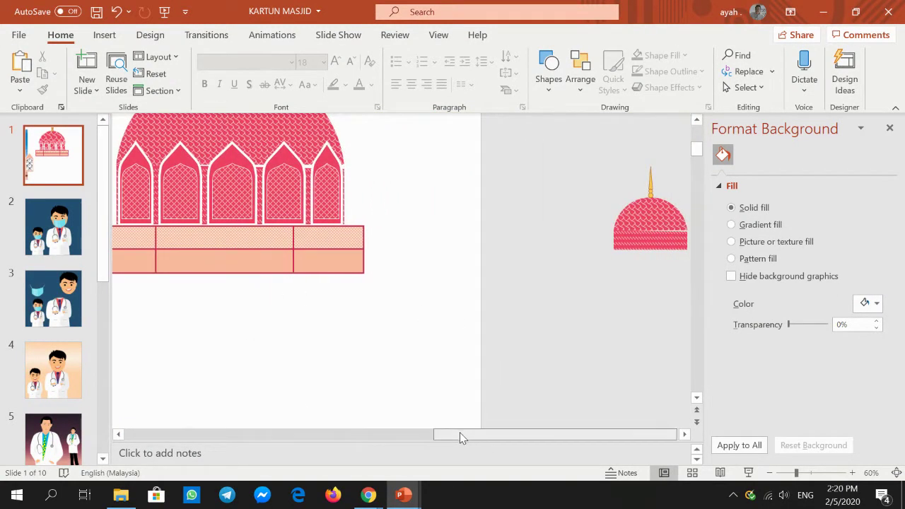
Set the three lower bricks' Shape Outline to No Outline
drag(460, 432, 302, 322)
click(413, 260)
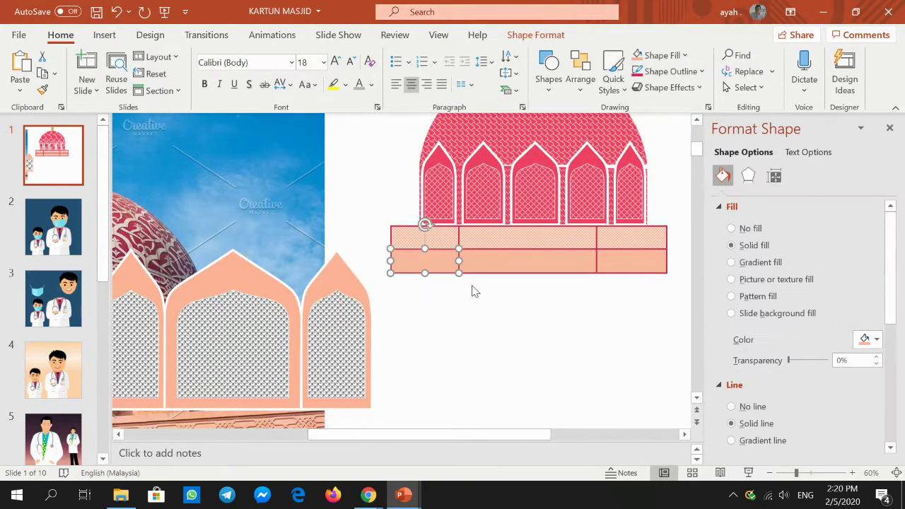
shift+click(511, 254)
shift+click(625, 260)
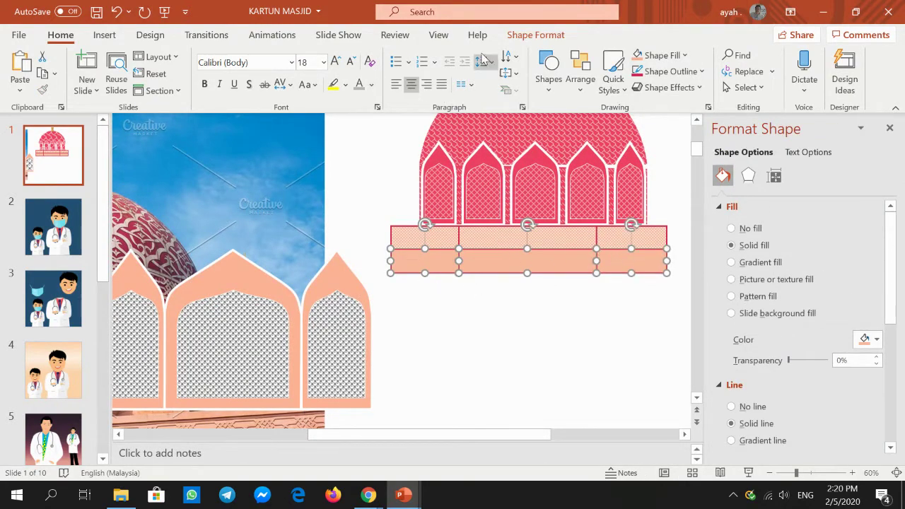
click(535, 35)
click(400, 72)
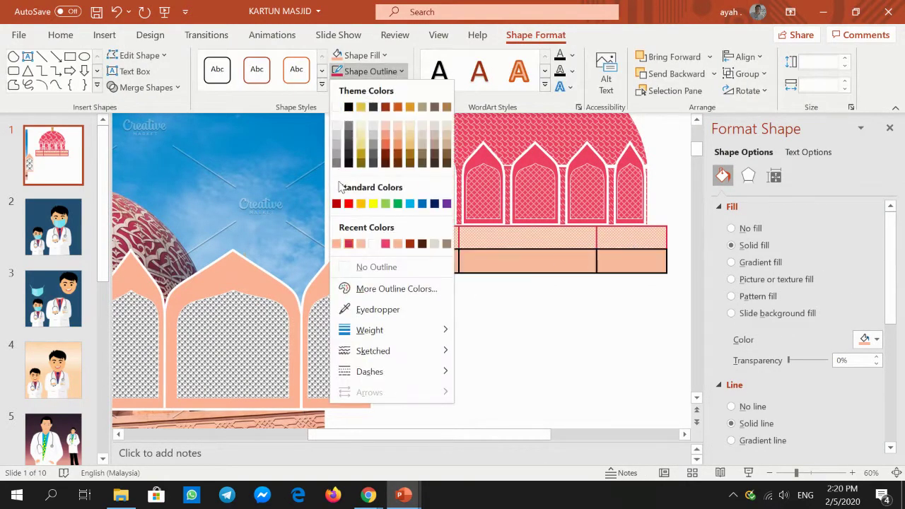
click(343, 267)
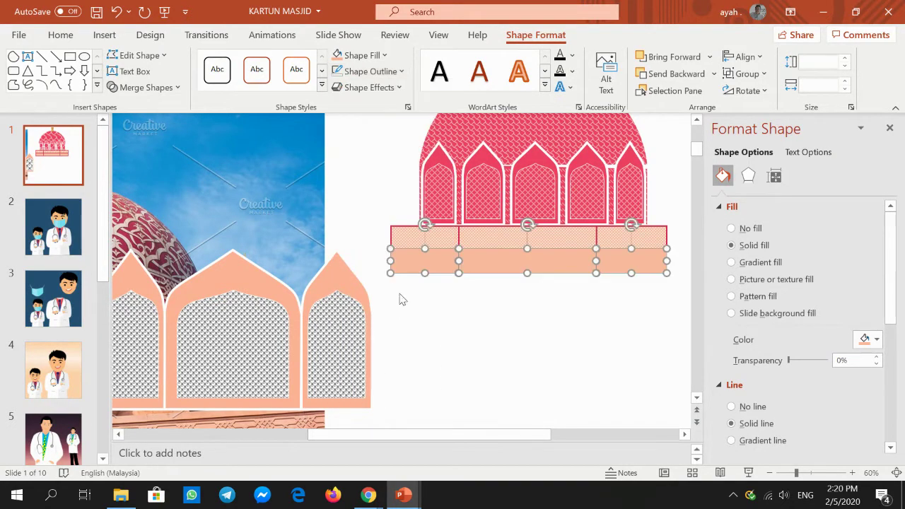
click(536, 338)
Clear the leftover outlines and nudge the lower brick row slightly down
click(437, 264)
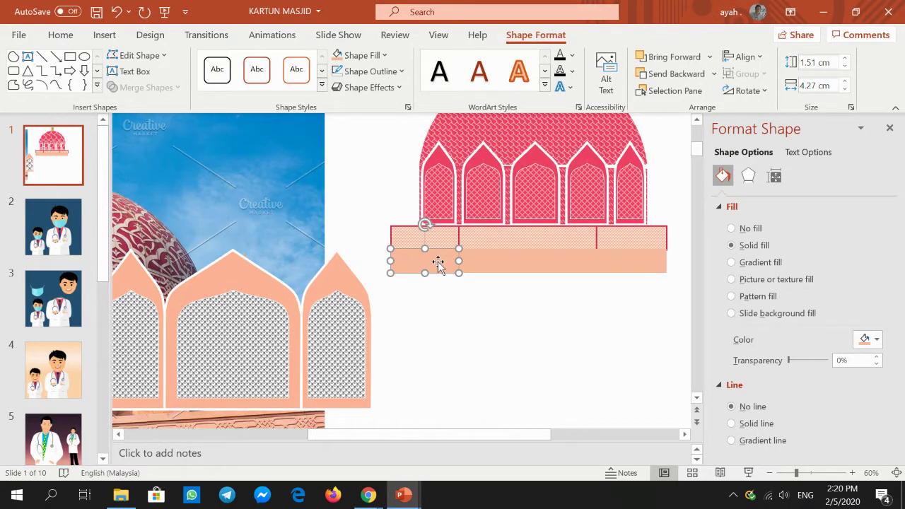
shift+click(517, 269)
shift+click(636, 262)
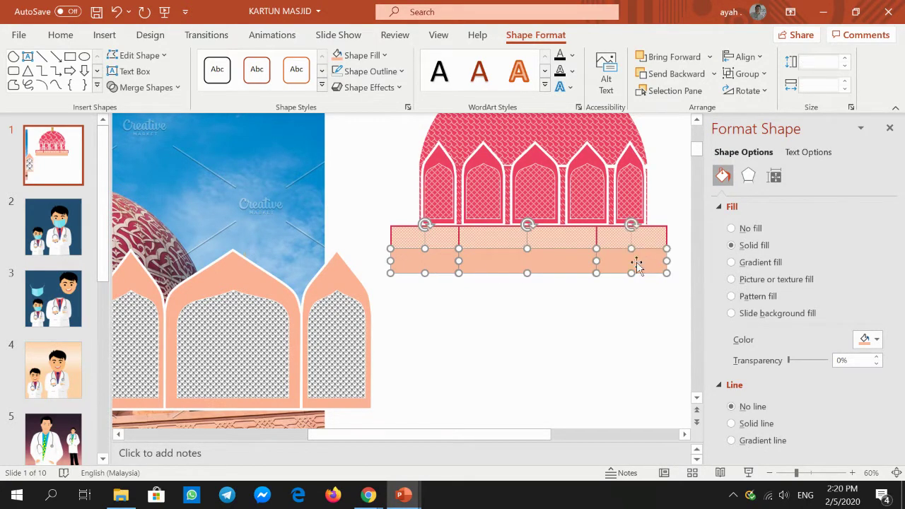
click(367, 71)
click(368, 267)
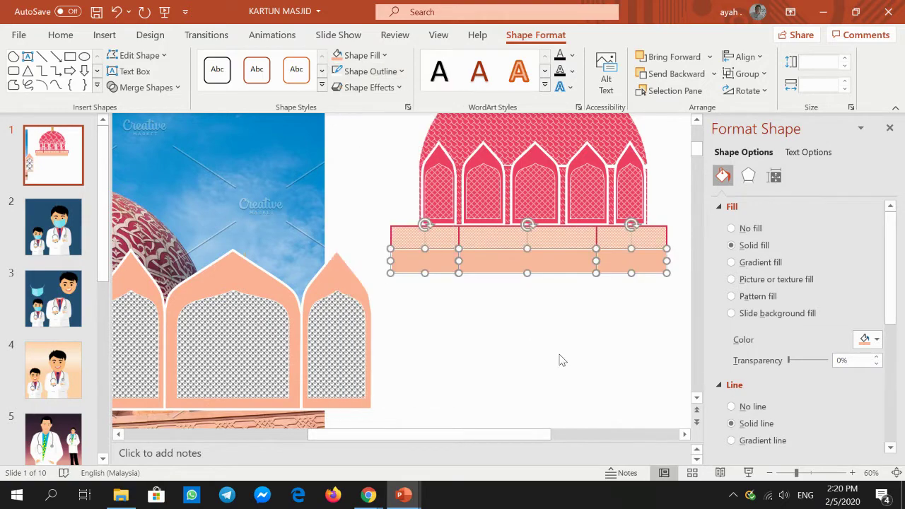
click(559, 359)
click(436, 263)
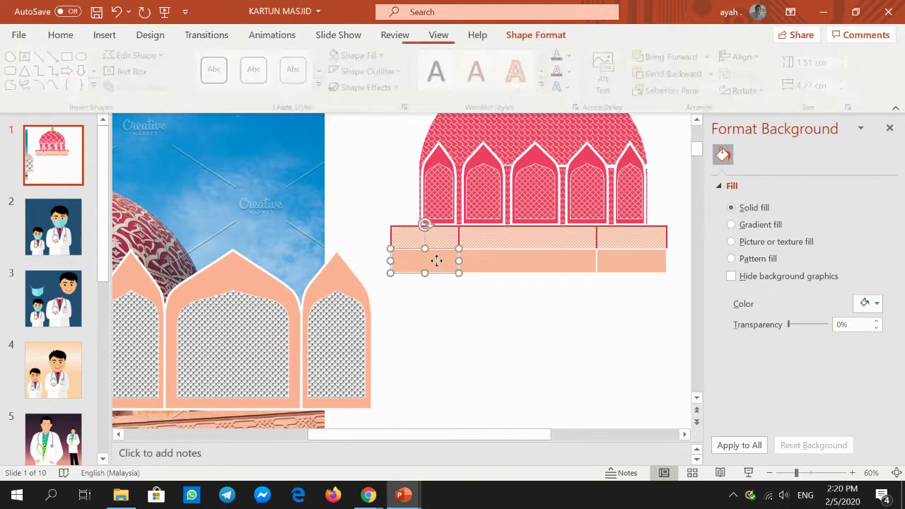
shift+click(551, 263)
shift+click(624, 263)
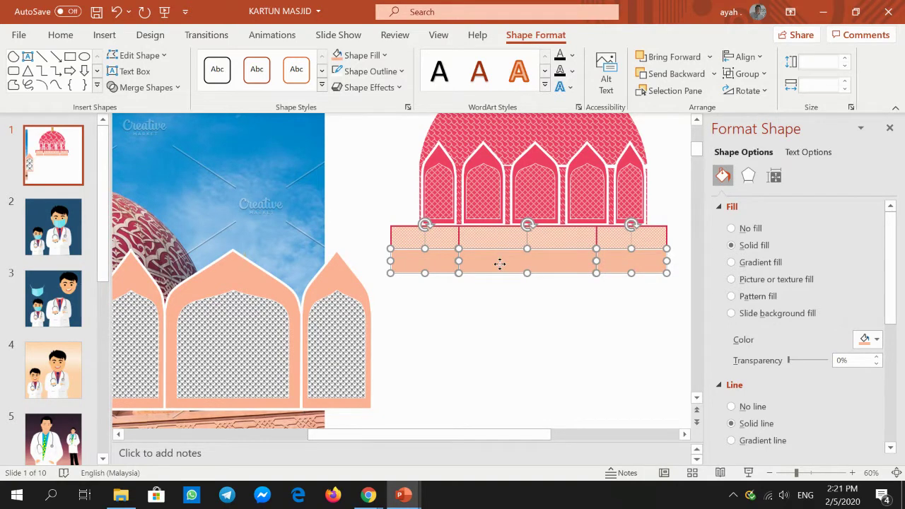
drag(499, 264, 498, 268)
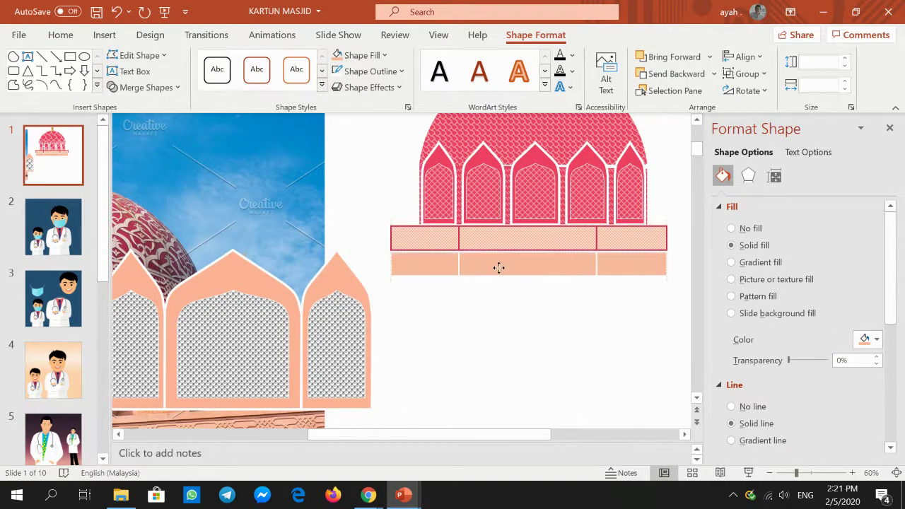
click(504, 323)
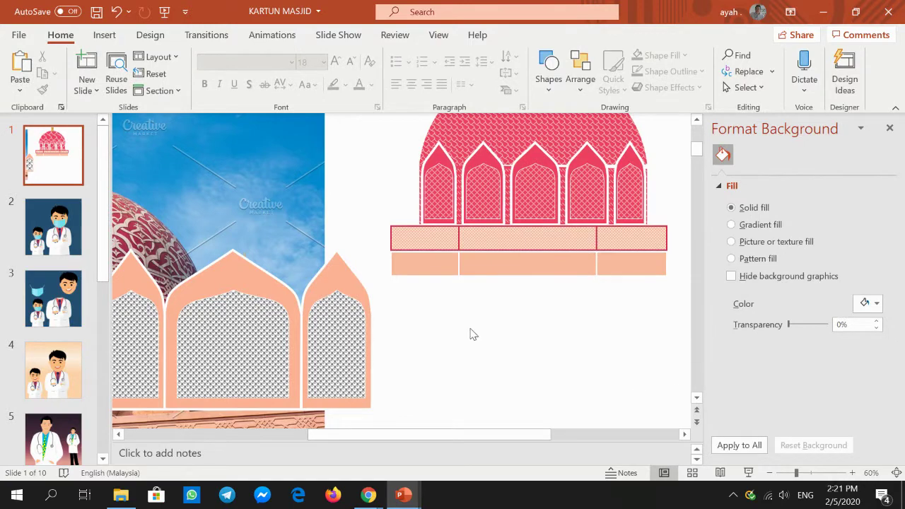
Group the three lower bricks into one shape and copy the group
click(409, 266)
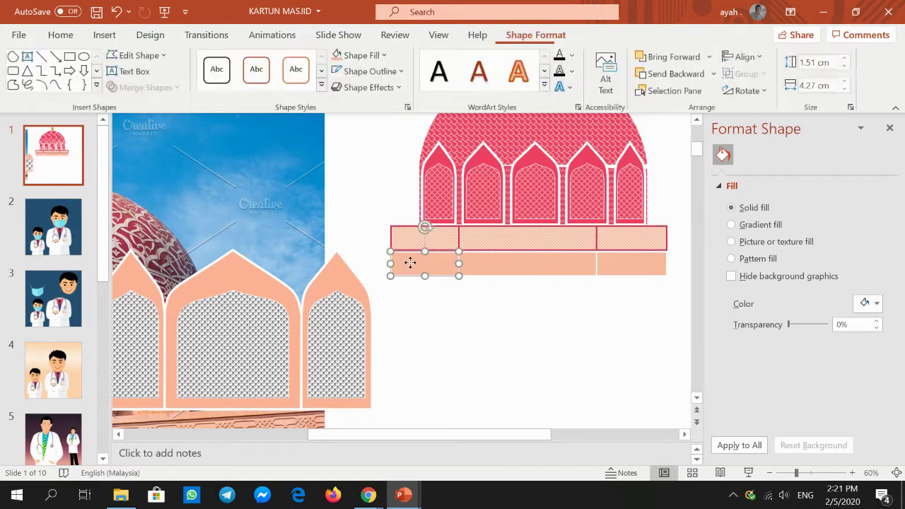
shift+click(523, 269)
shift+click(614, 264)
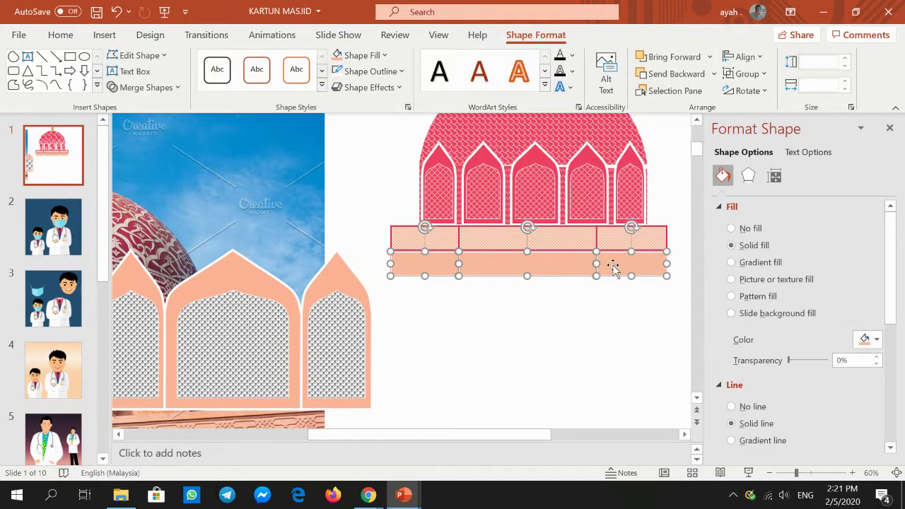
right_click(612, 265)
mouse_move(650, 296)
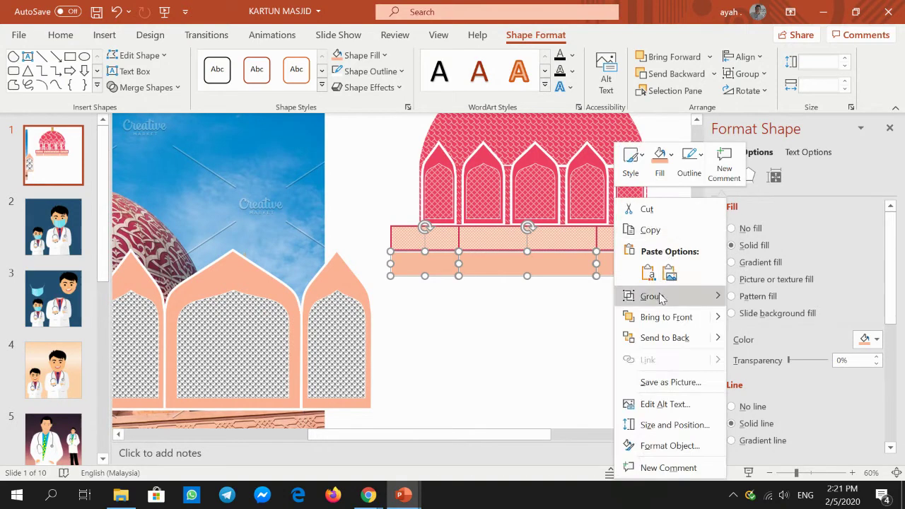
click(758, 299)
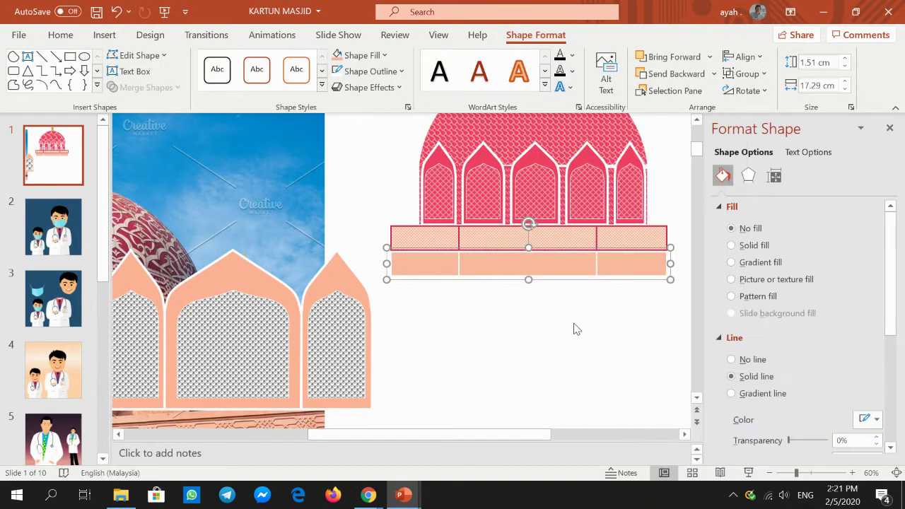
right_click(576, 269)
click(541, 311)
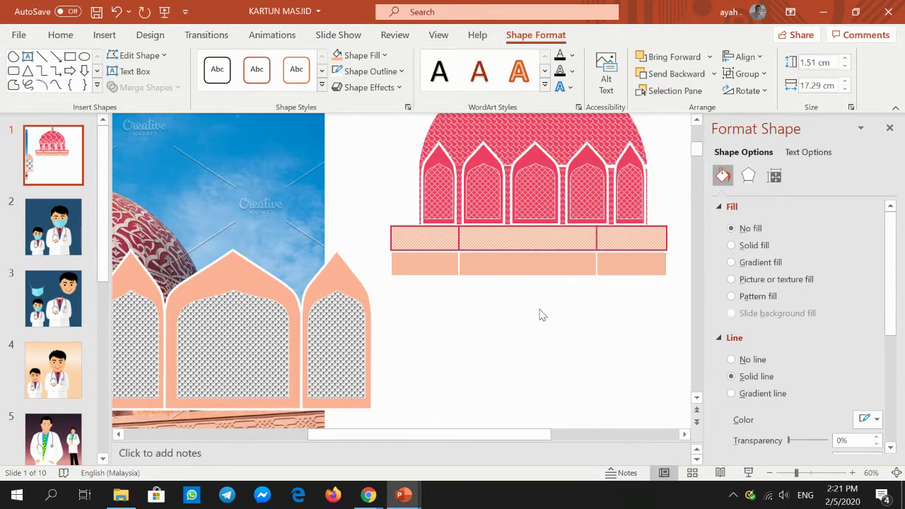
right_click(540, 134)
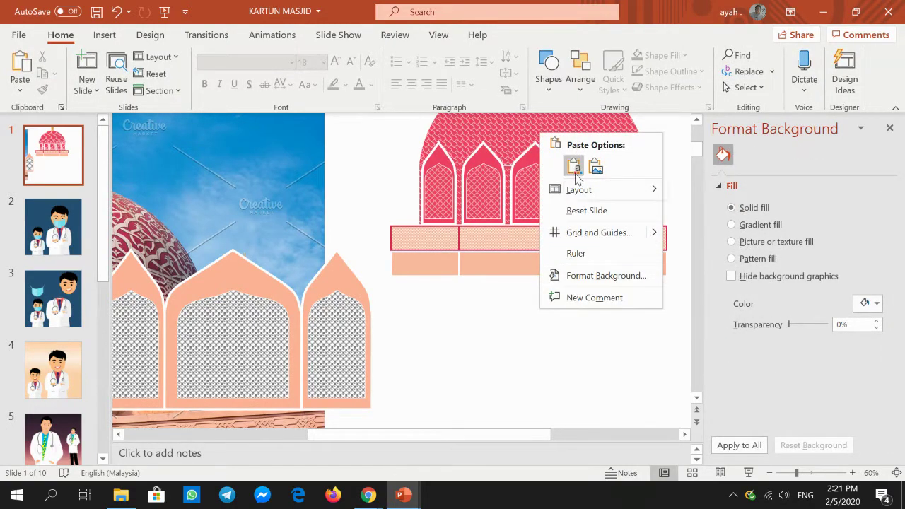
Paste two copies of the brick row below, closing the gap between rows
click(573, 168)
drag(509, 269, 500, 286)
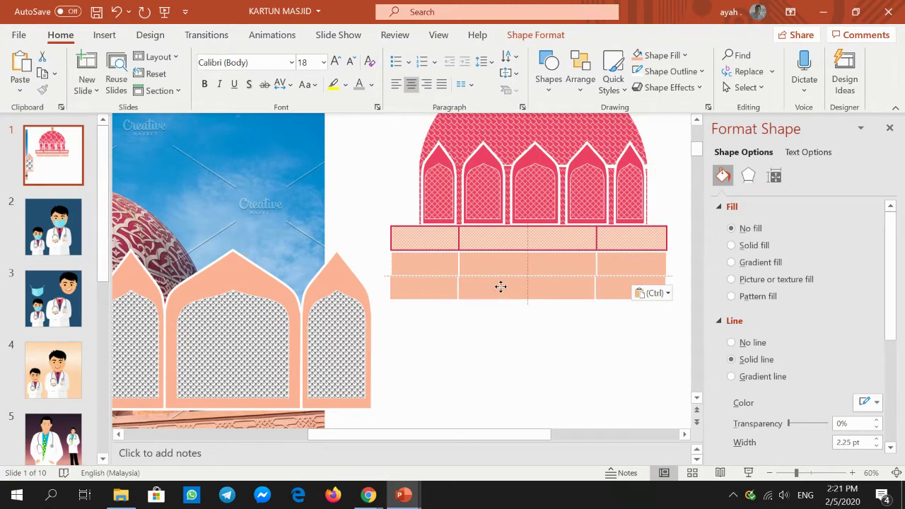
click(503, 327)
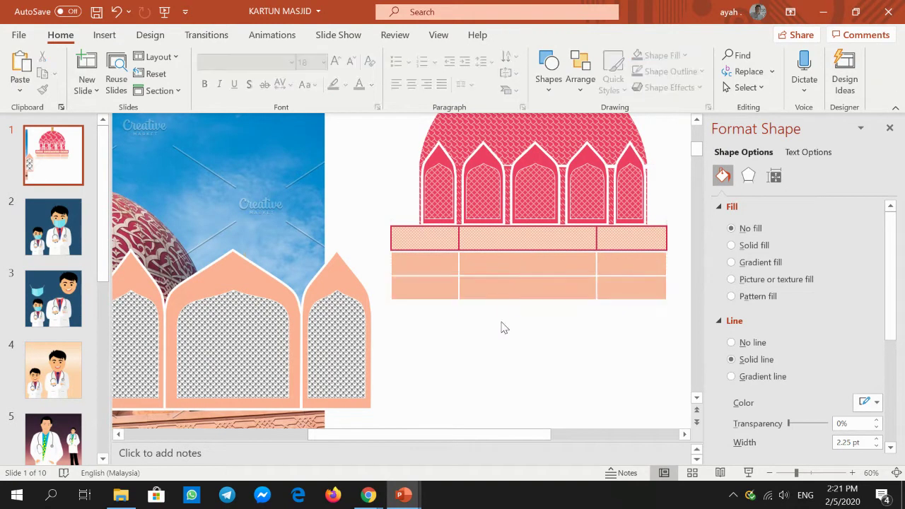
right_click(518, 365)
click(554, 223)
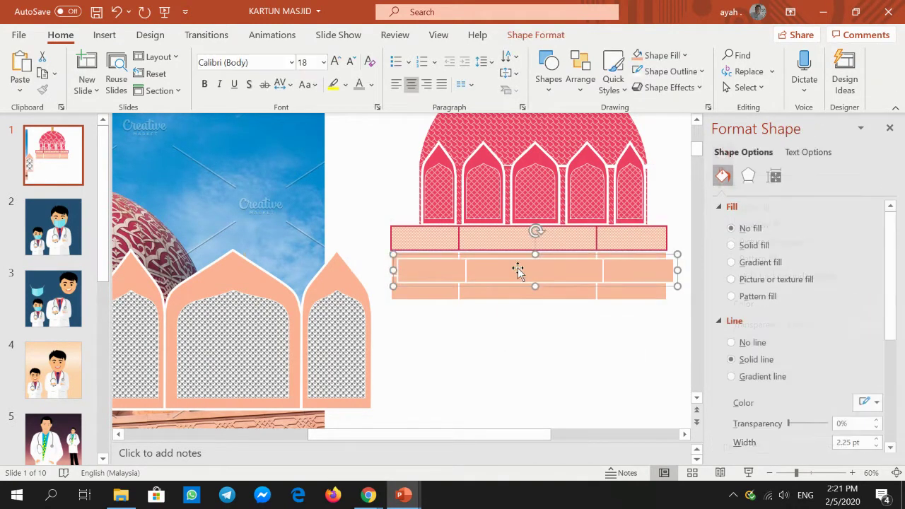
mouse_move(517, 268)
mouse_down()
mouse_move(509, 319)
mouse_move(510, 310)
mouse_up()
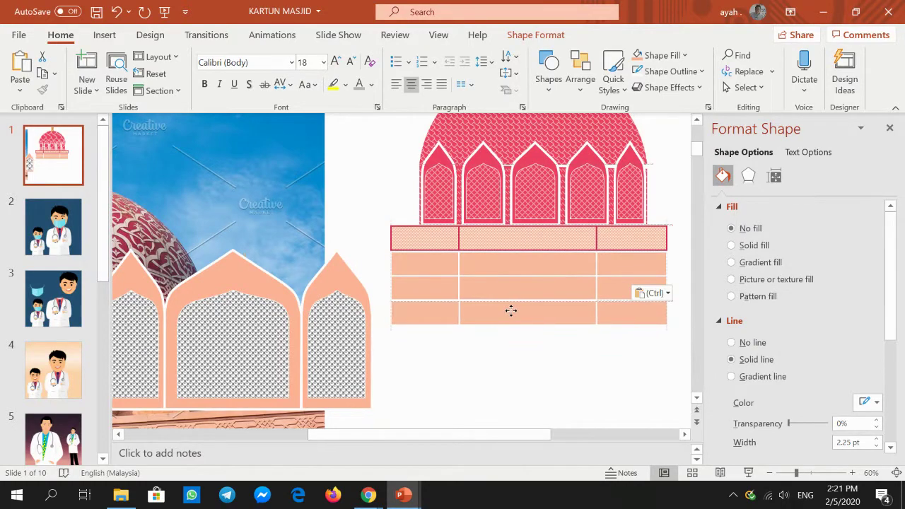
click(516, 366)
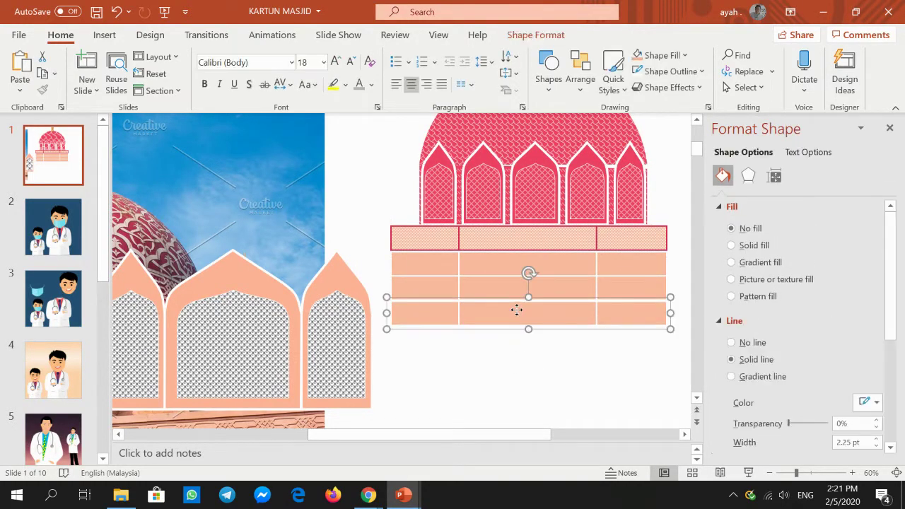
drag(516, 315, 516, 306)
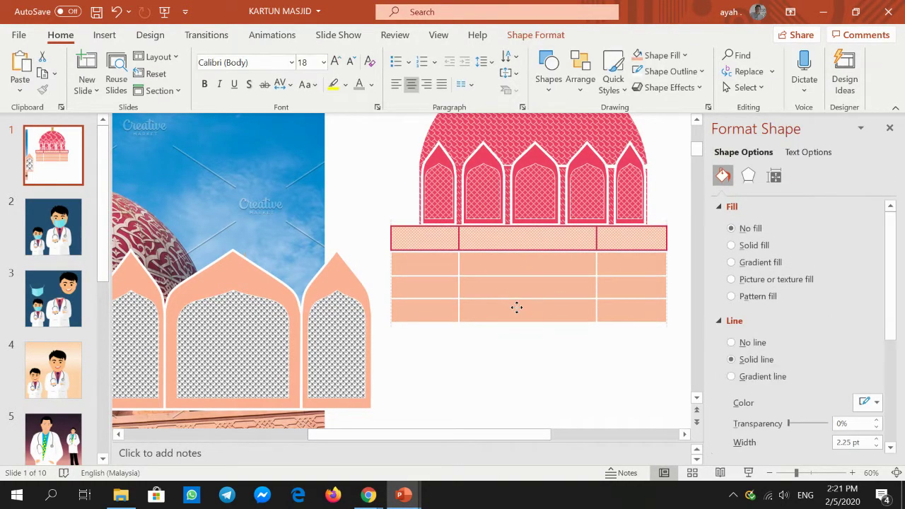
Paste three more bar rows, dragging each to the bottom of the stack
click(515, 360)
right_click(515, 360)
click(548, 221)
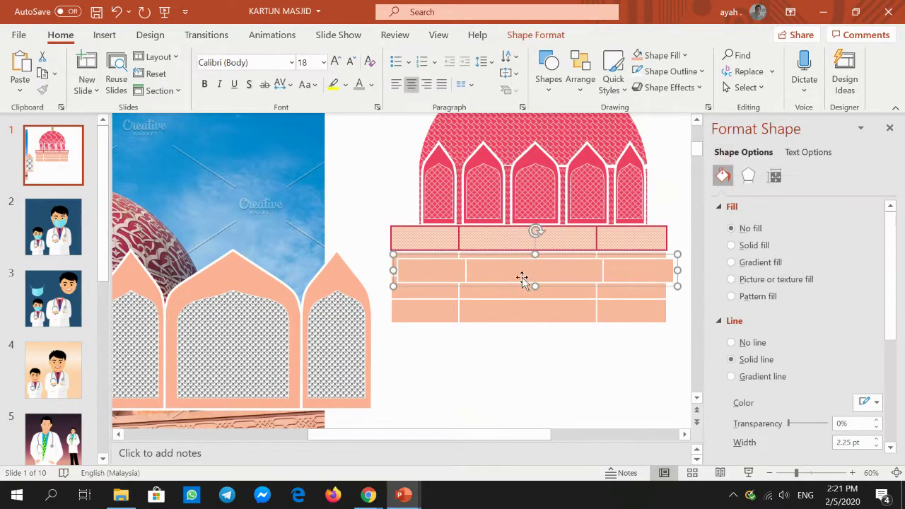
mouse_move(520, 279)
mouse_down()
mouse_move(519, 342)
mouse_move(517, 333)
mouse_up()
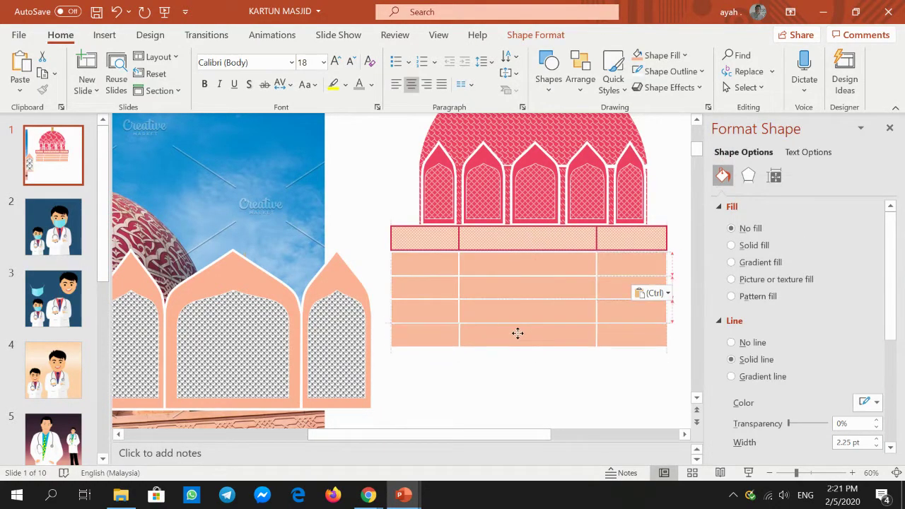
click(518, 385)
click(518, 385)
right_click(518, 385)
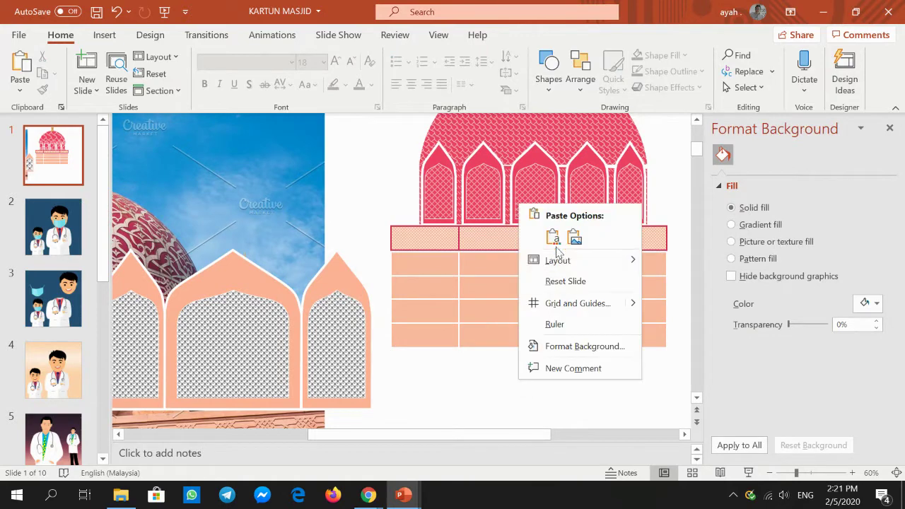
click(551, 234)
drag(537, 265, 529, 372)
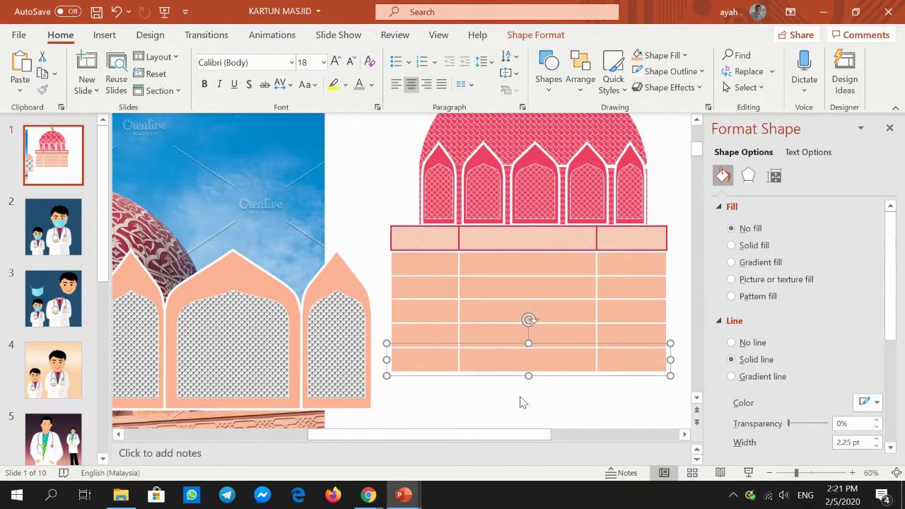
click(520, 402)
right_click(518, 401)
click(556, 251)
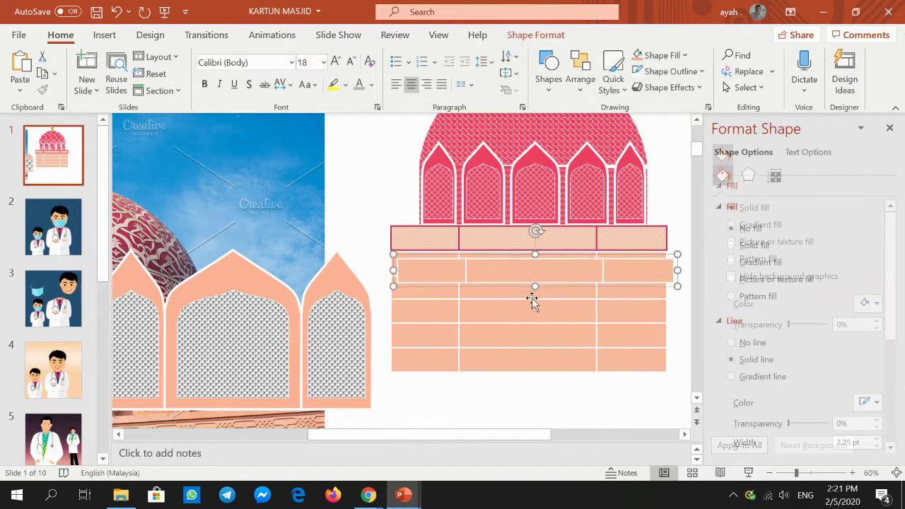
drag(525, 273, 519, 386)
Copy the arch's lattice shape and paste it onto the centre of the wall
click(512, 418)
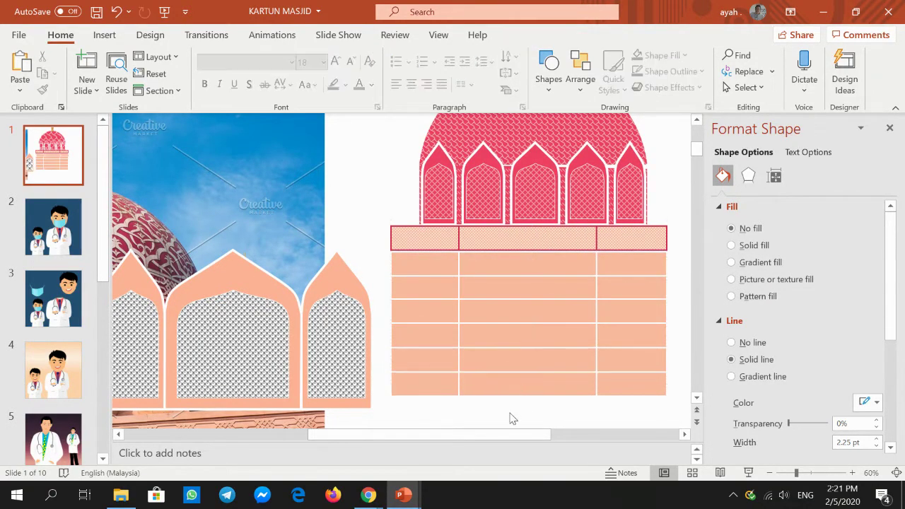
click(236, 331)
click(241, 322)
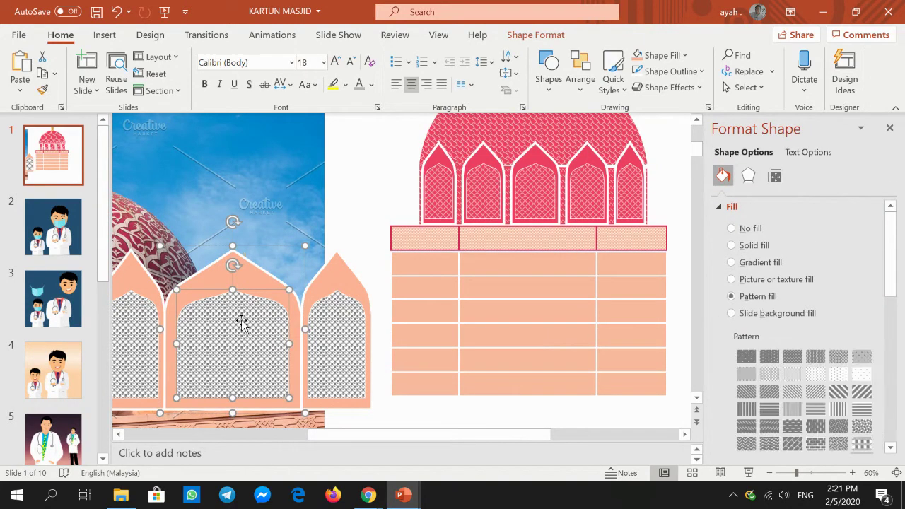
right_click(241, 321)
click(298, 168)
click(349, 170)
right_click(366, 170)
click(420, 198)
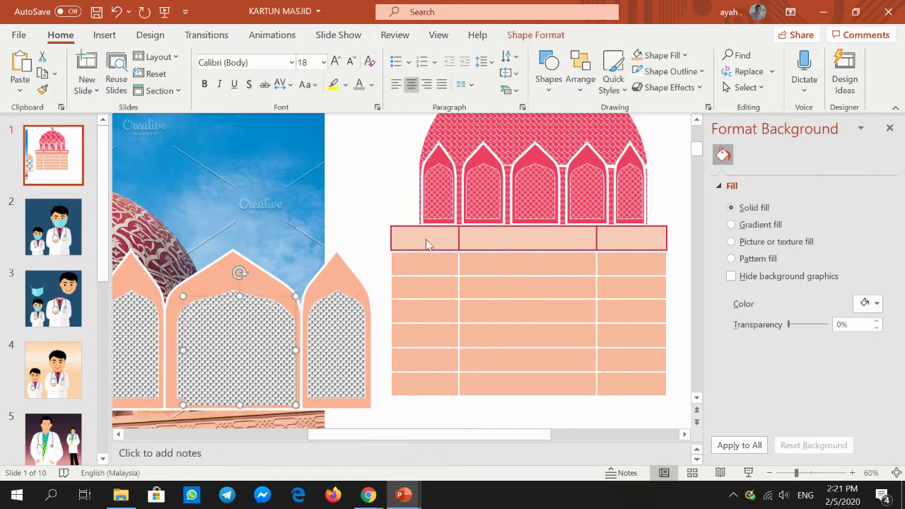
drag(246, 344, 534, 331)
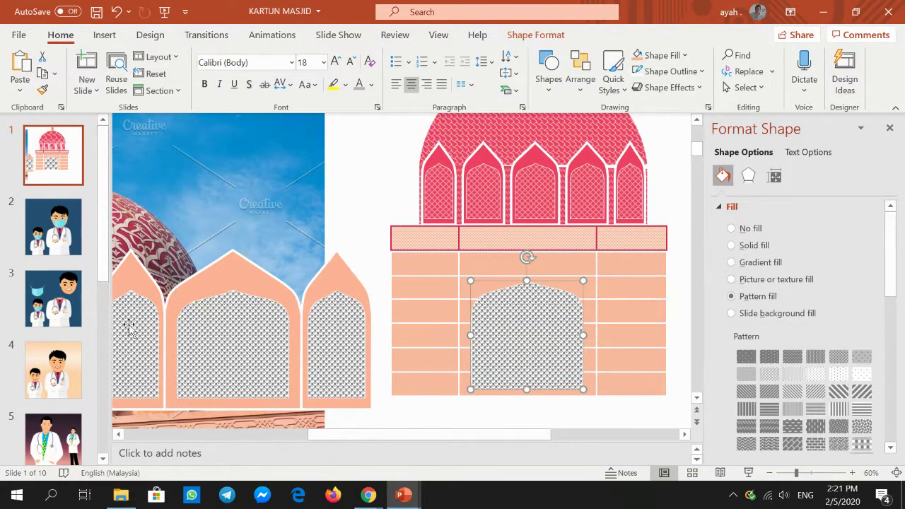
Add a narrower lattice arch copy in the wall's left section
right_click(530, 325)
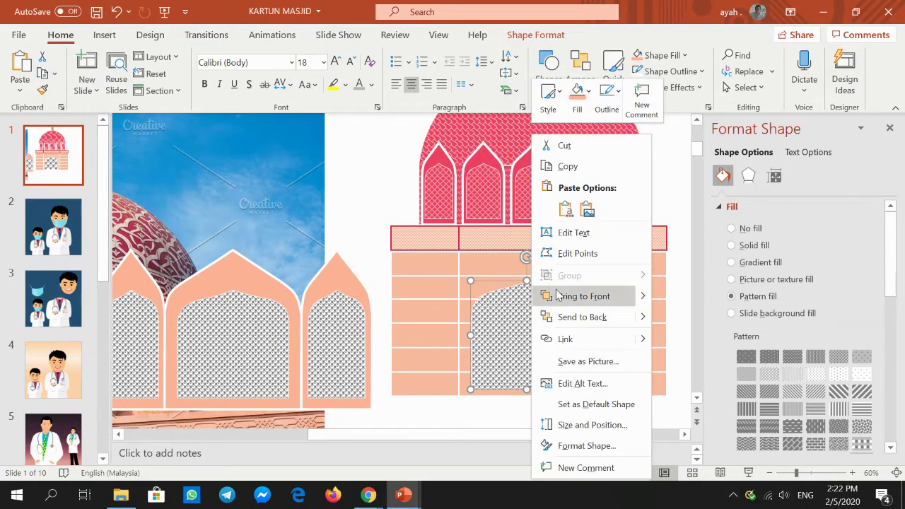
click(567, 167)
click(388, 154)
right_click(388, 153)
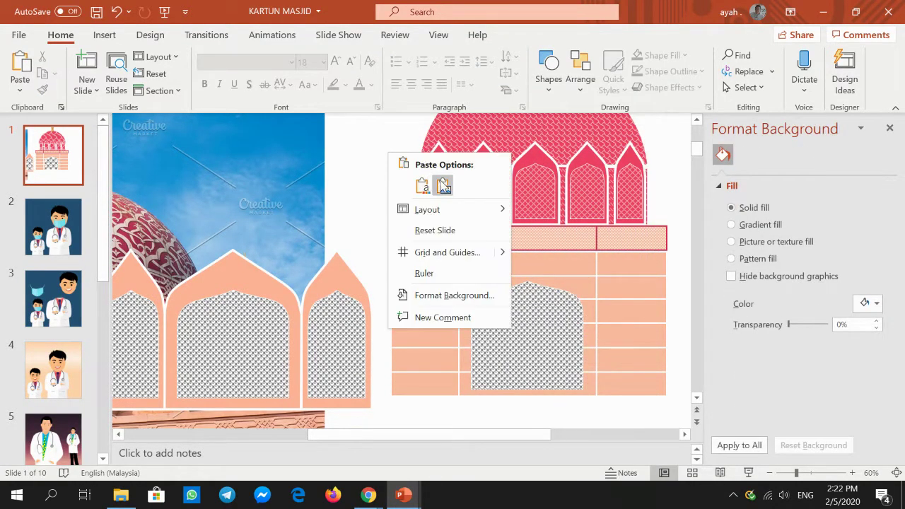
click(422, 192)
drag(516, 327, 437, 323)
drag(510, 337, 453, 334)
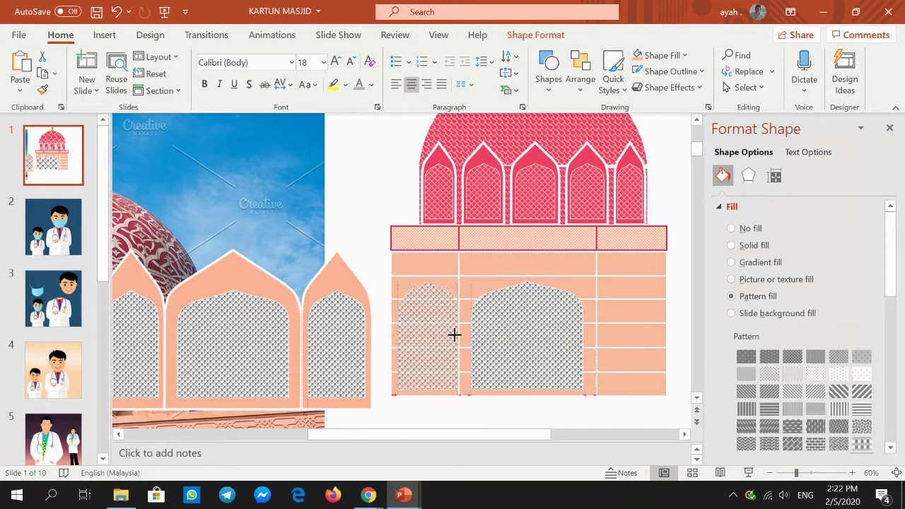
Duplicate the narrow arch and place it in the wall's right section
right_click(428, 320)
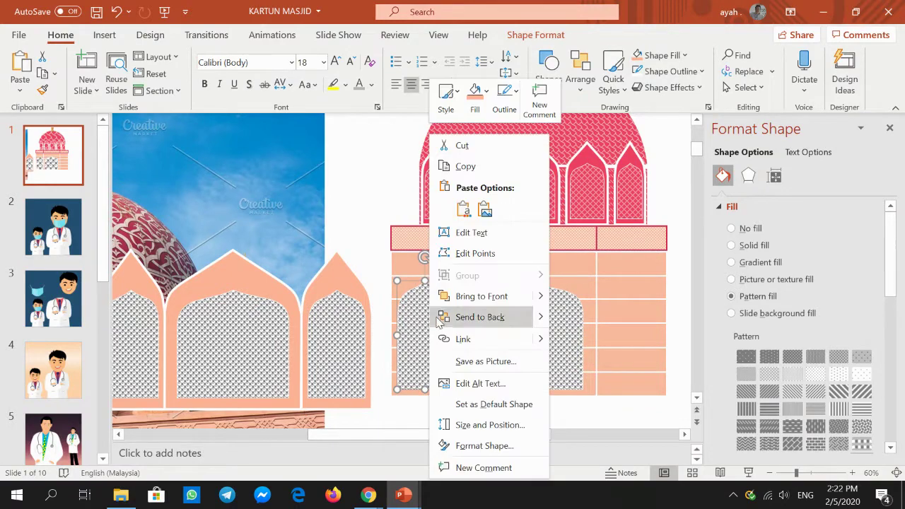
click(463, 166)
click(373, 165)
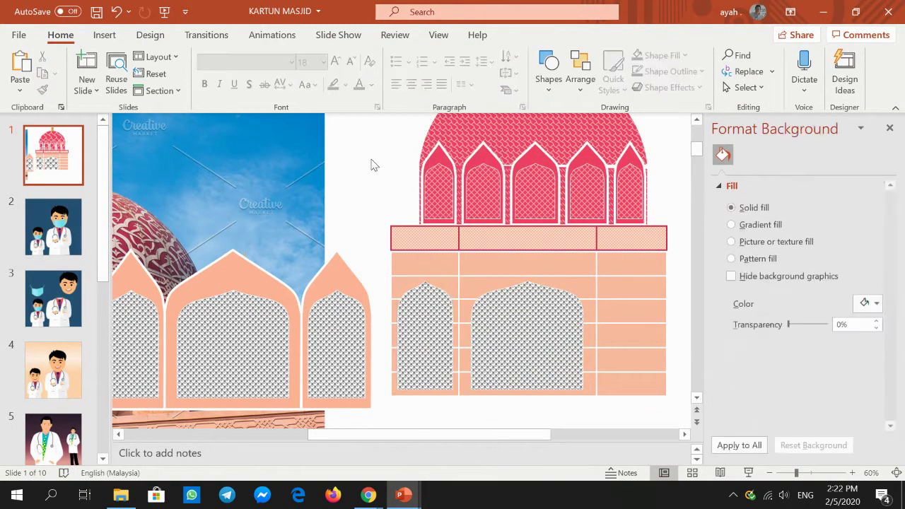
right_click(370, 166)
click(405, 193)
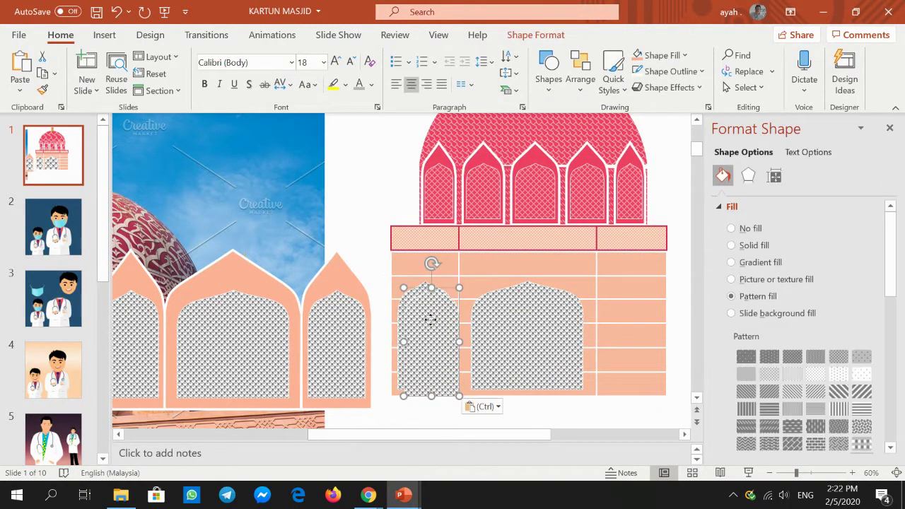
mouse_move(428, 317)
mouse_down()
mouse_move(626, 323)
mouse_move(631, 312)
mouse_up()
click(598, 418)
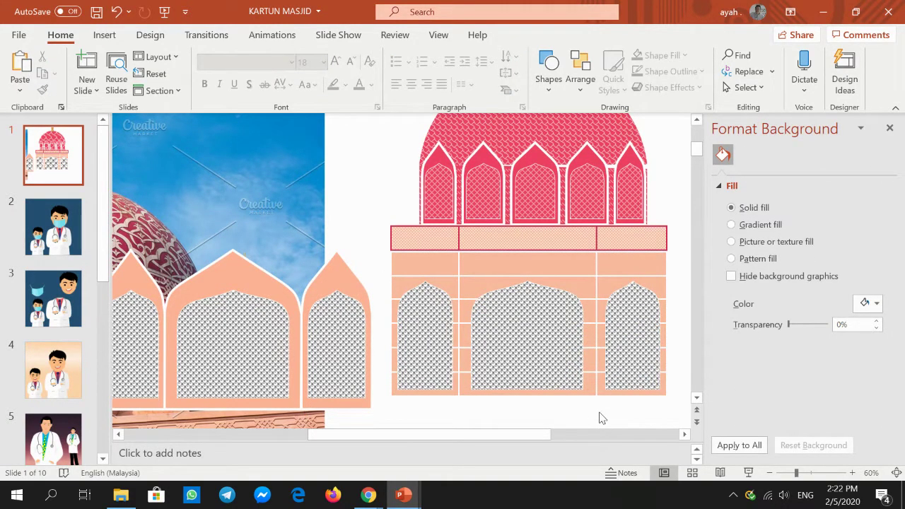
Move the three leftover arch shapes aside, away from the mosque photo
click(780, 478)
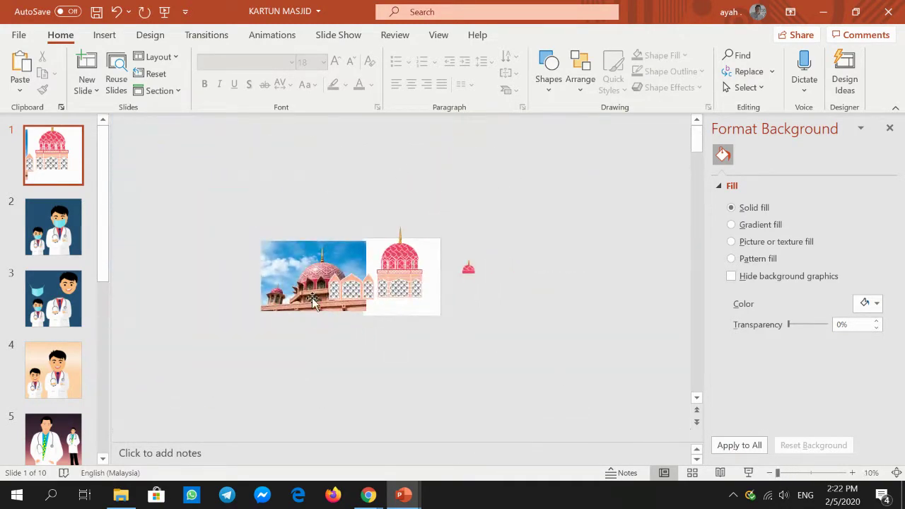
click(334, 292)
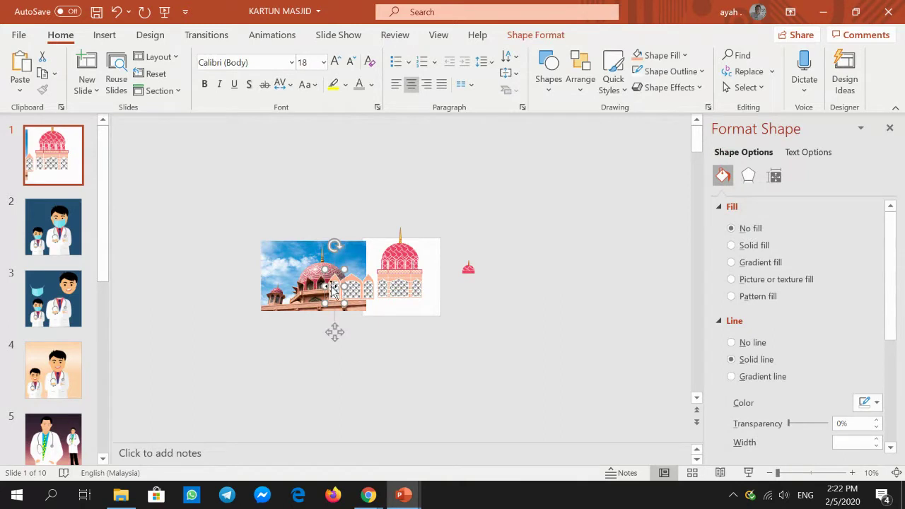
drag(334, 292, 498, 271)
click(364, 286)
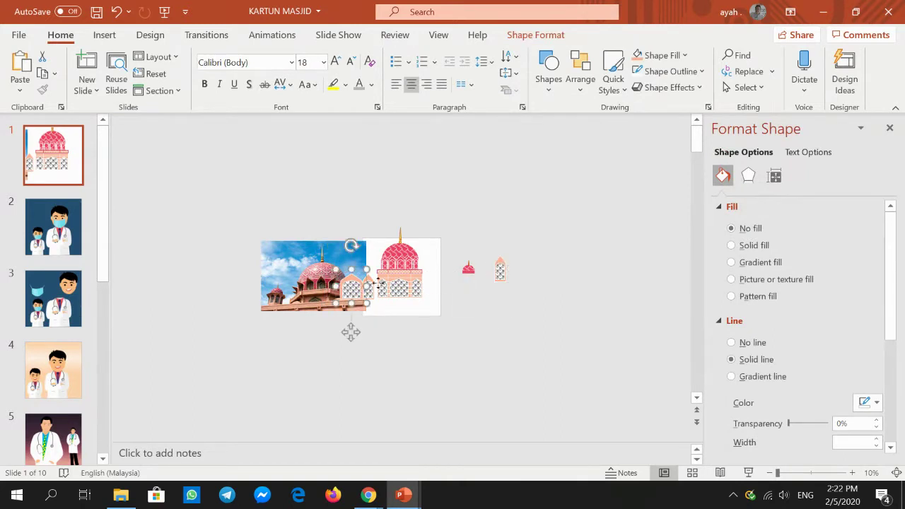
drag(379, 283, 519, 273)
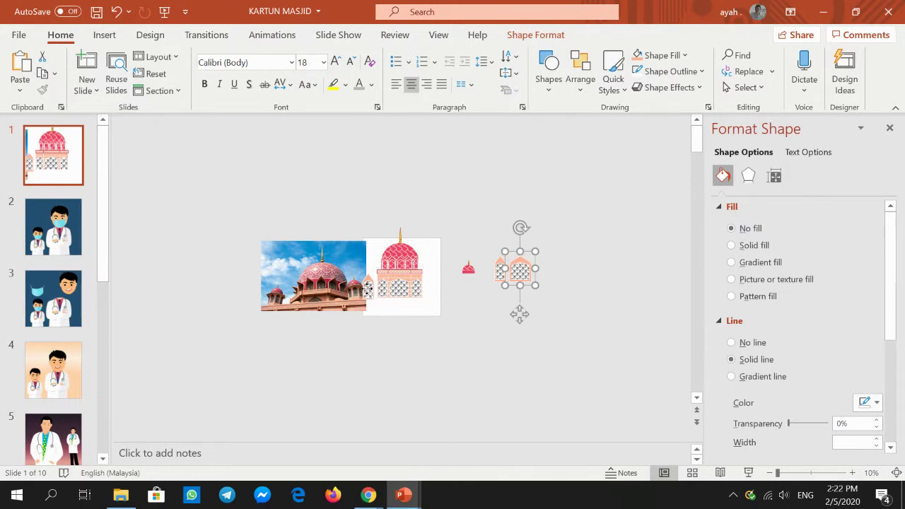
drag(366, 290, 544, 277)
click(308, 283)
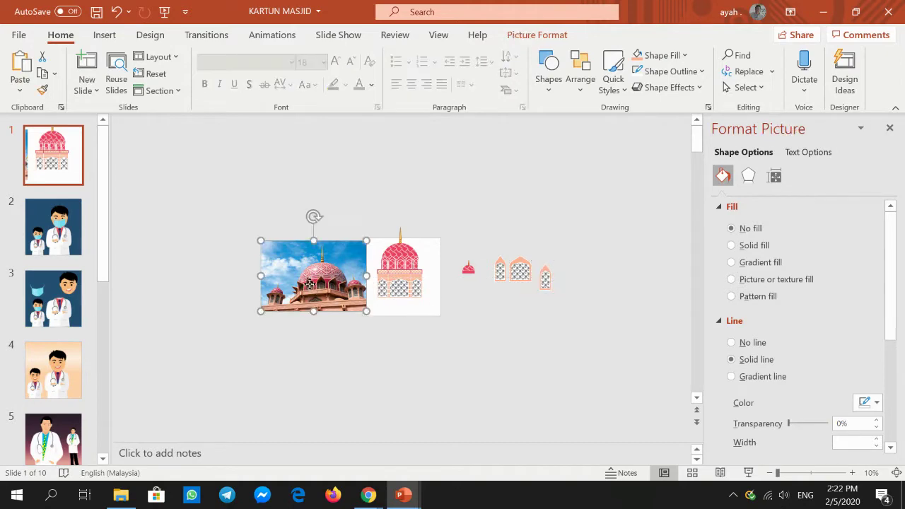
click(851, 472)
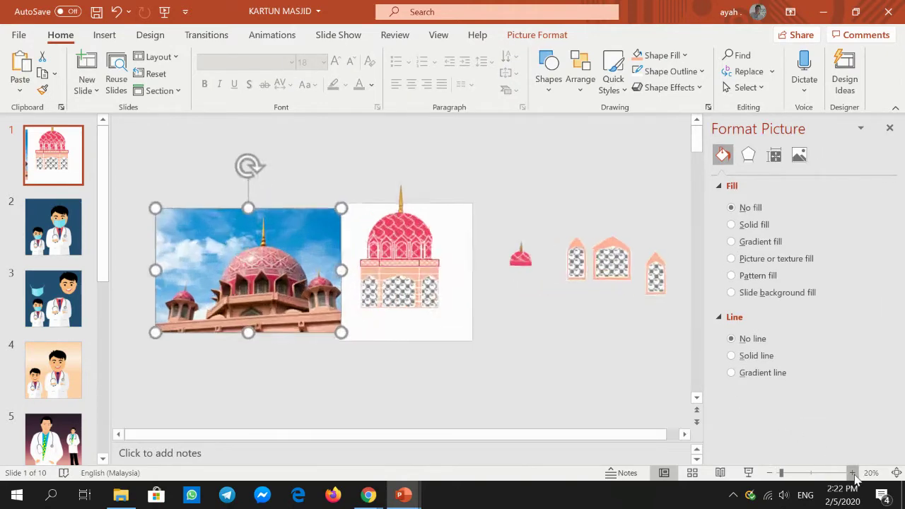
click(851, 472)
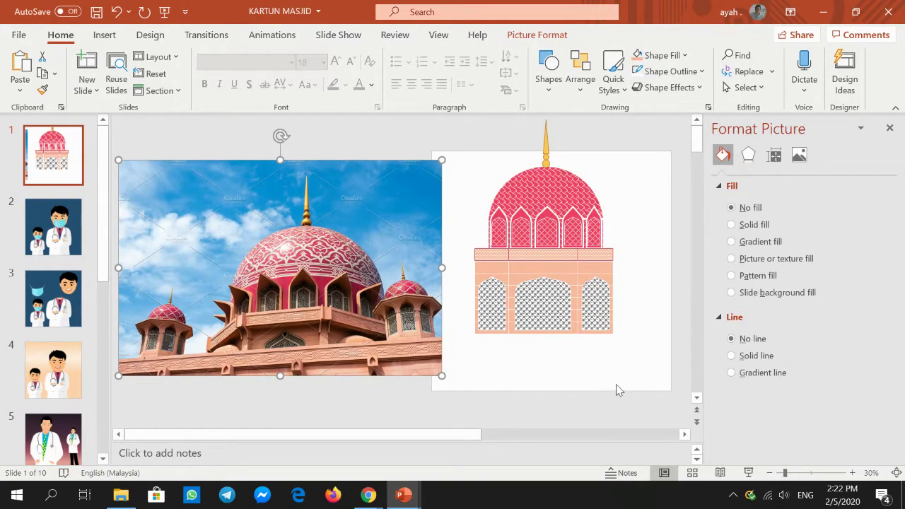
Marquee-select every part of the mosque drawing and group them
click(456, 122)
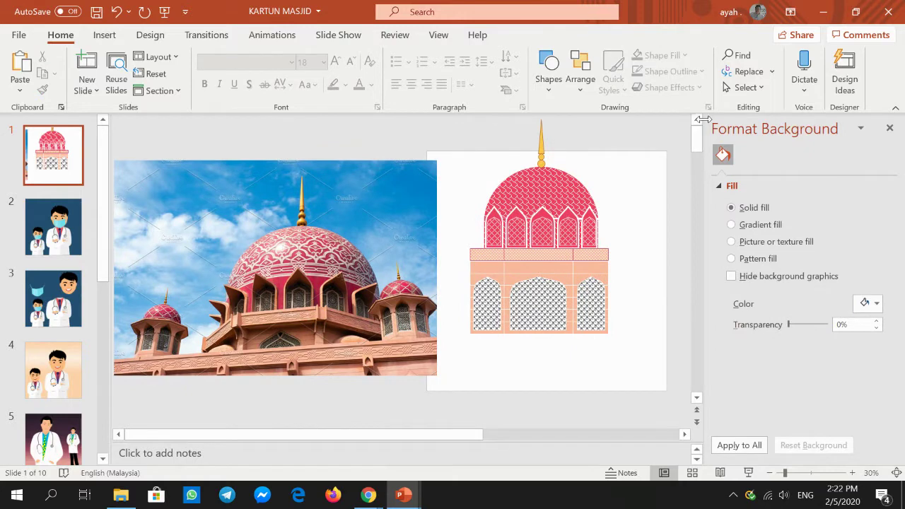
drag(638, 361, 408, 106)
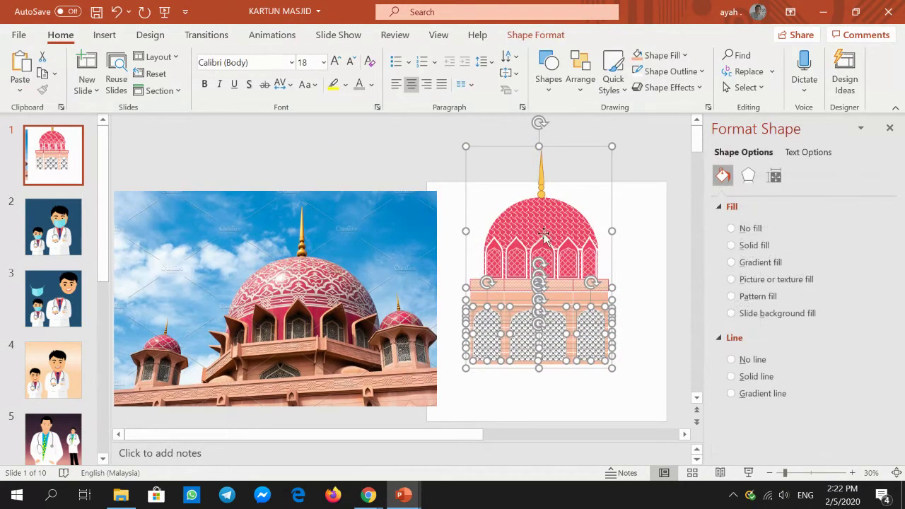
right_click(542, 222)
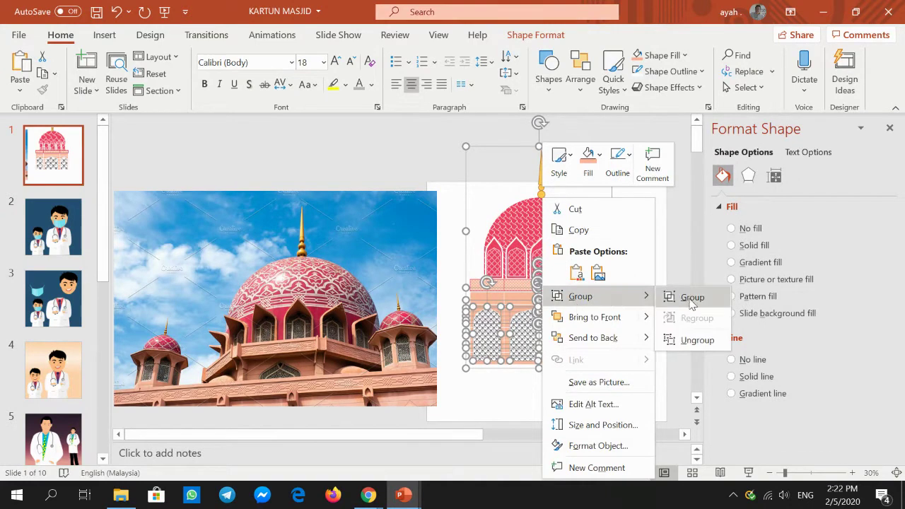
click(693, 297)
Copy the grouped mosque drawing for pasting
mouse_move(578, 300)
mouse_down()
mouse_move(538, 236)
mouse_move(545, 248)
mouse_up()
scroll(558, 282, down, 1)
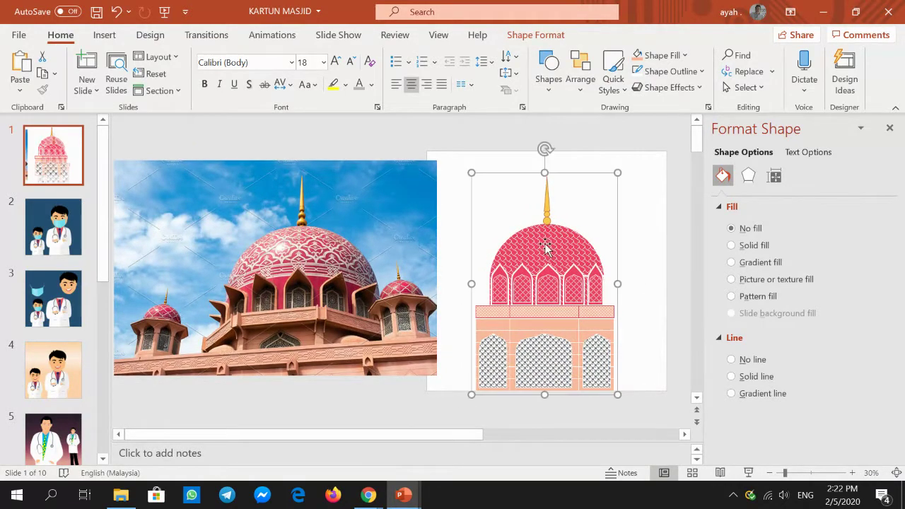
right_click(545, 247)
click(605, 234)
click(475, 158)
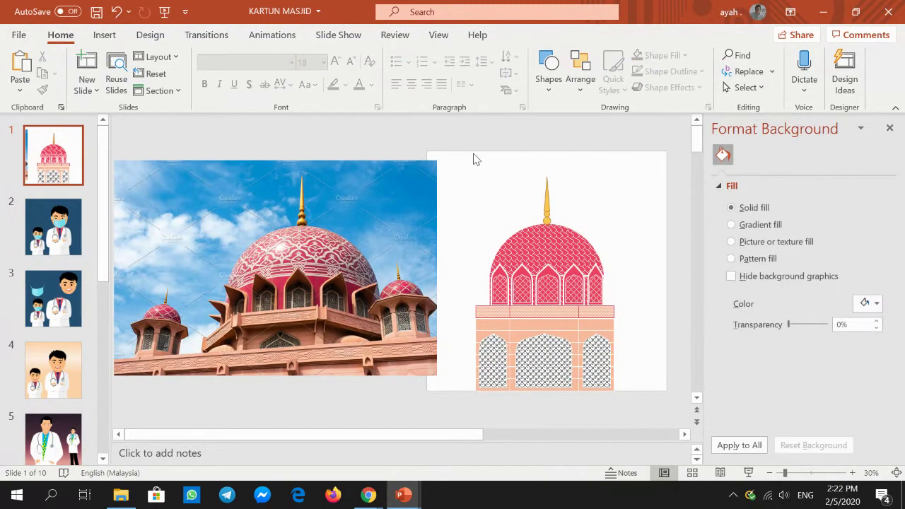
right_click(474, 159)
Paste the mosque copy, shrink it to tower size, and place it right of the dome
click(508, 186)
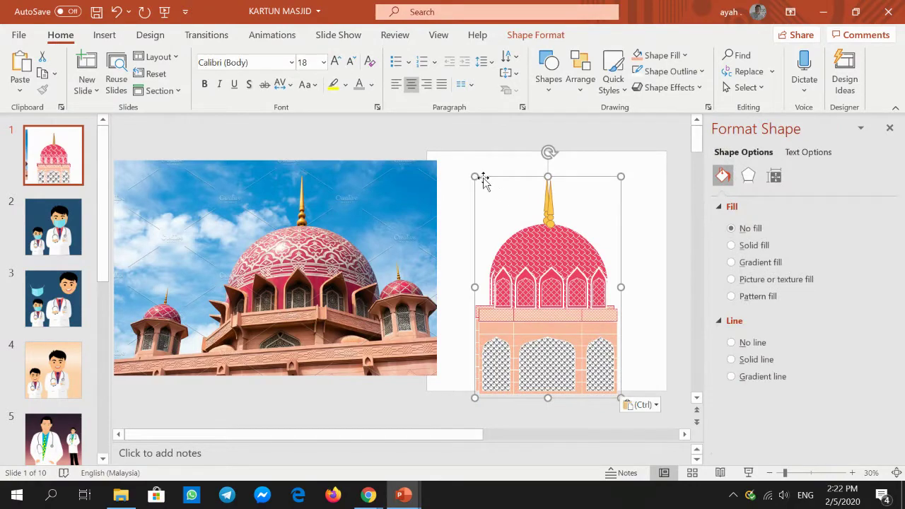
drag(524, 262, 580, 250)
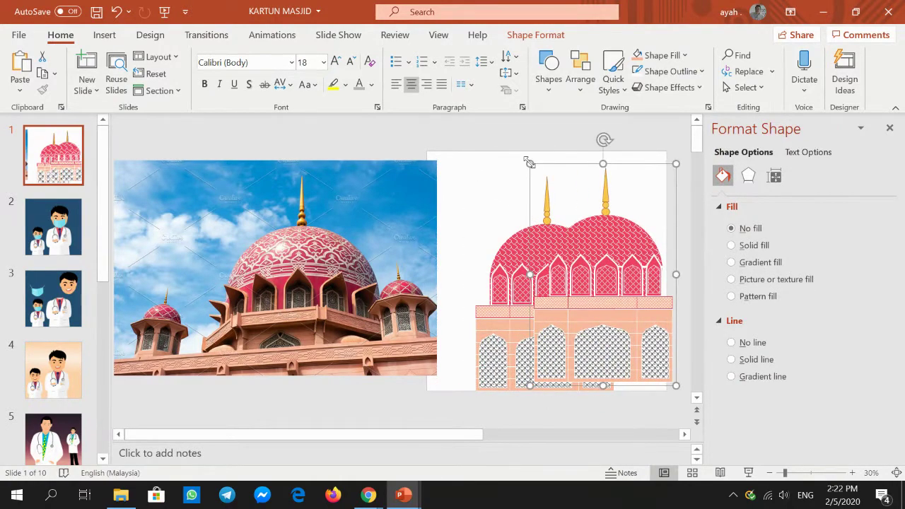
drag(529, 164, 611, 289)
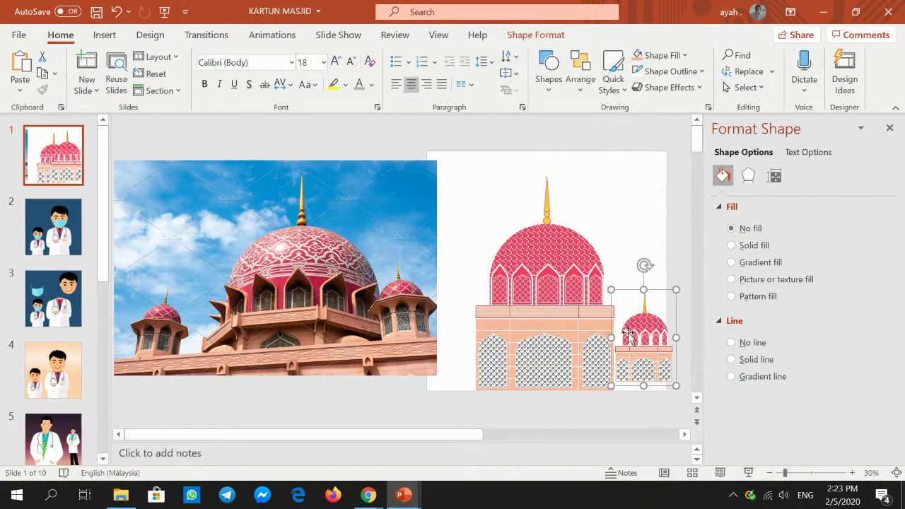
mouse_move(634, 361)
mouse_down()
mouse_move(632, 284)
mouse_move(626, 298)
mouse_up()
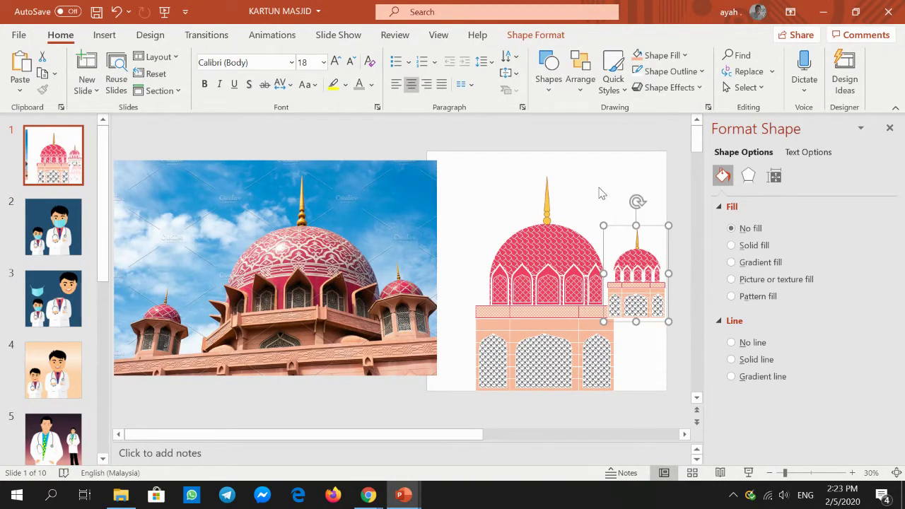
Duplicate the small tower and place the copy left of the main mosque
right_click(631, 260)
click(666, 228)
click(595, 169)
right_click(596, 169)
click(629, 194)
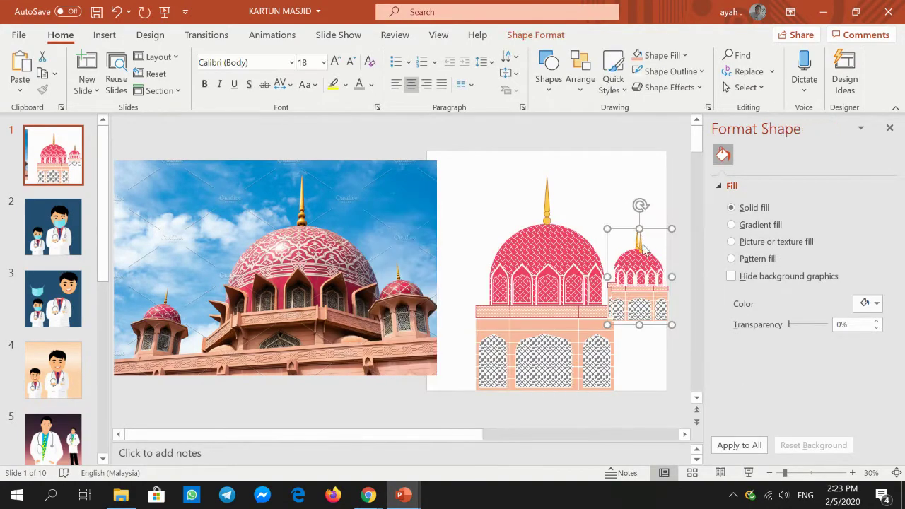
drag(648, 289, 456, 285)
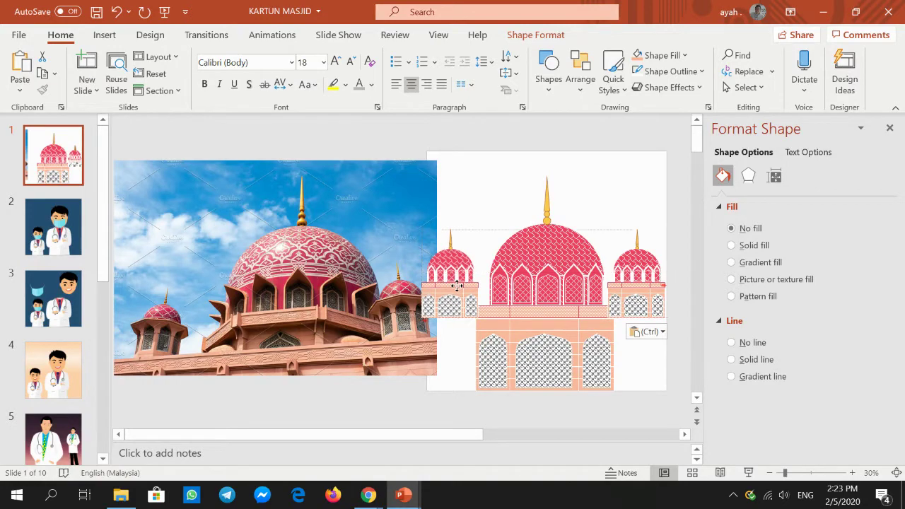
click(484, 205)
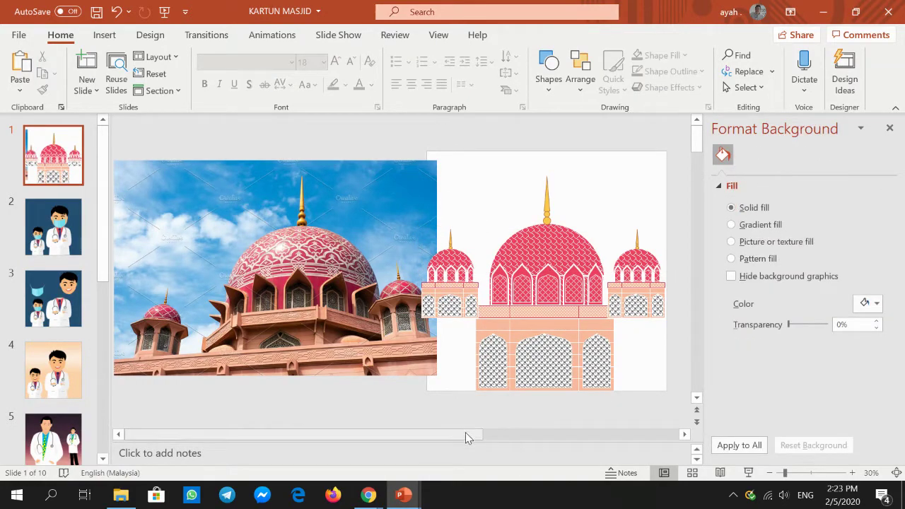
click(495, 338)
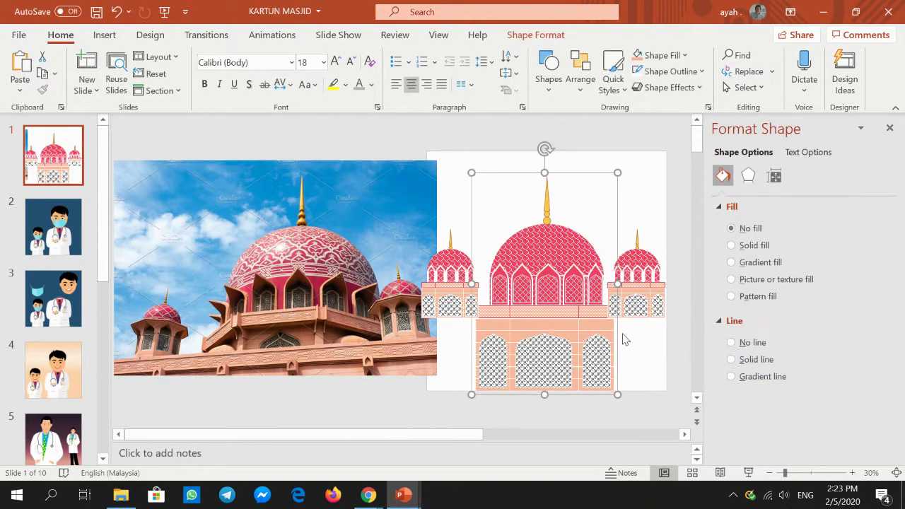
click(642, 358)
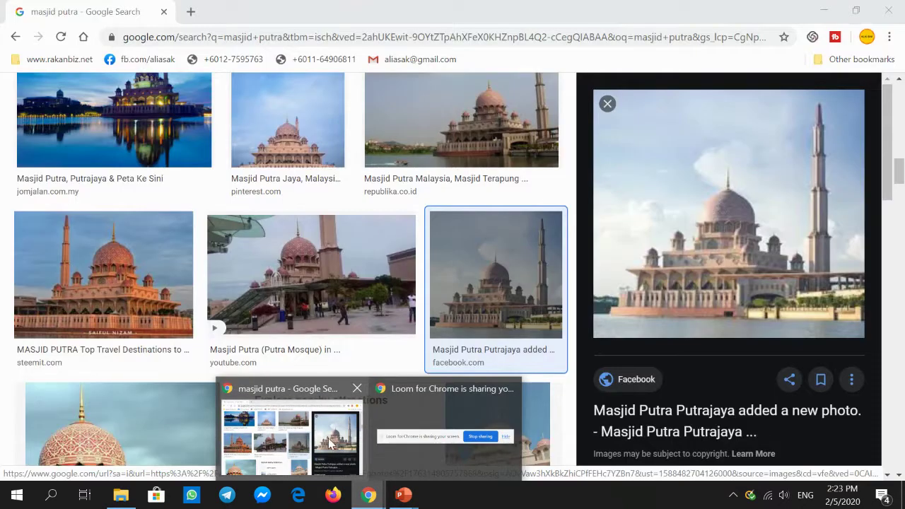
mouse_move(368, 495)
click(335, 441)
mouse_move(722, 266)
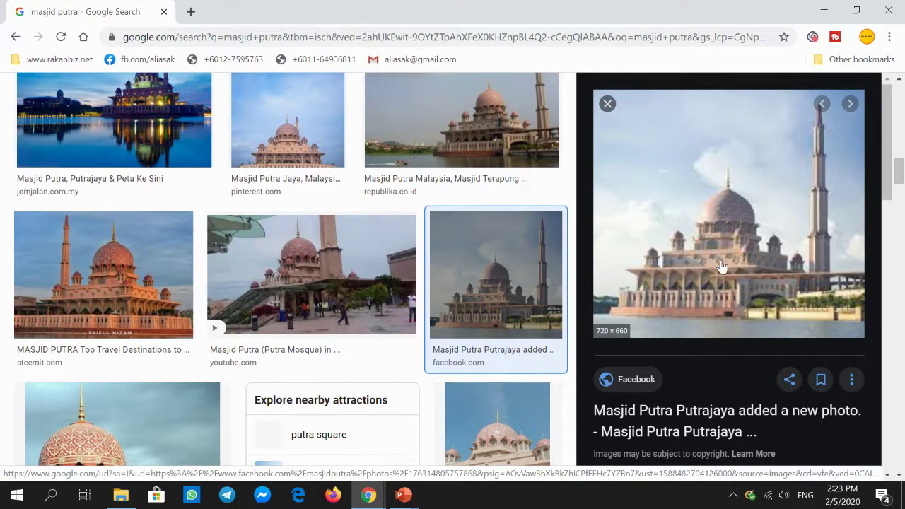
click(403, 495)
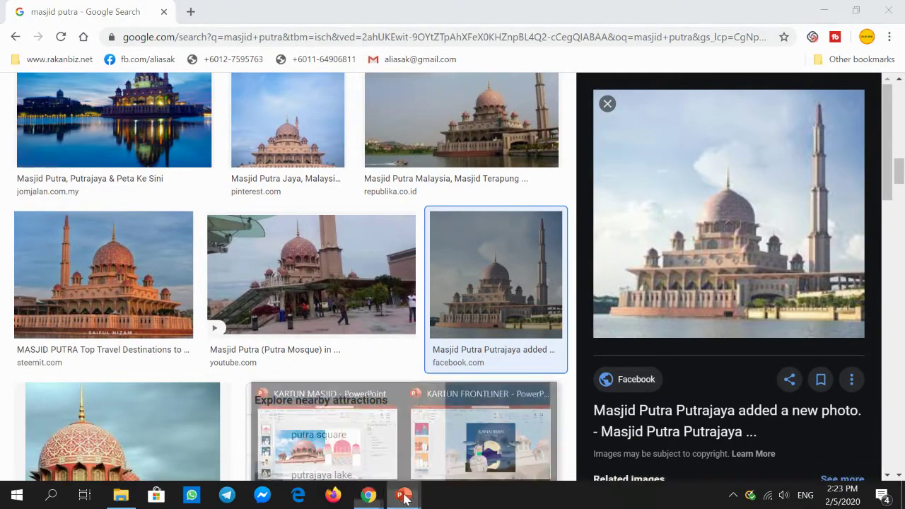
click(354, 438)
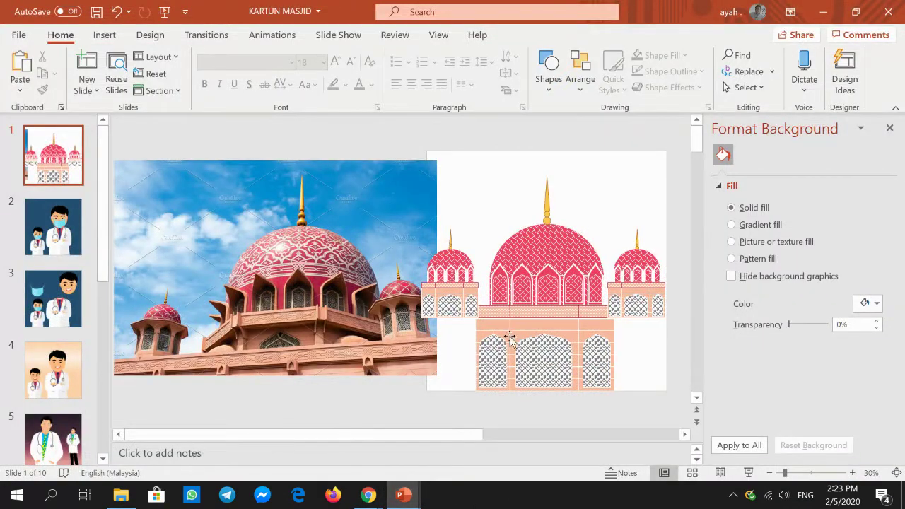
Narrow the mosque reference photo from its right side
click(499, 329)
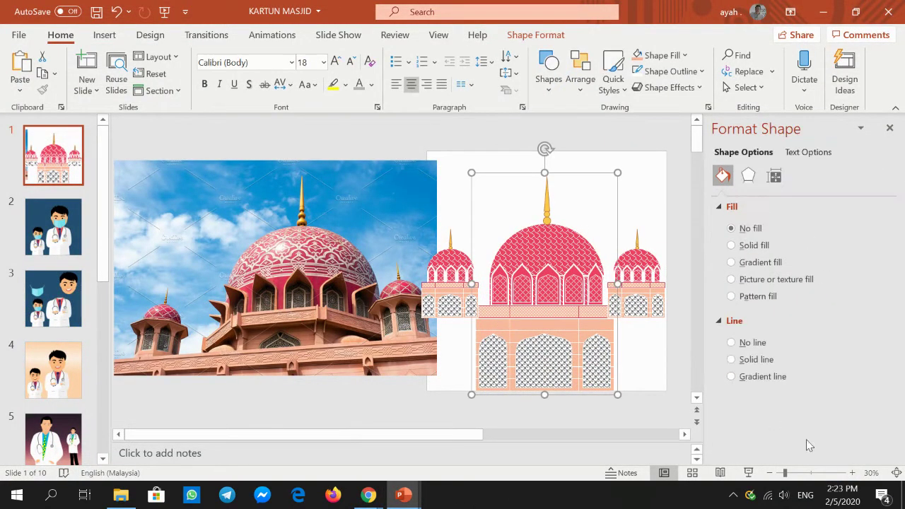
click(384, 250)
drag(437, 267, 371, 271)
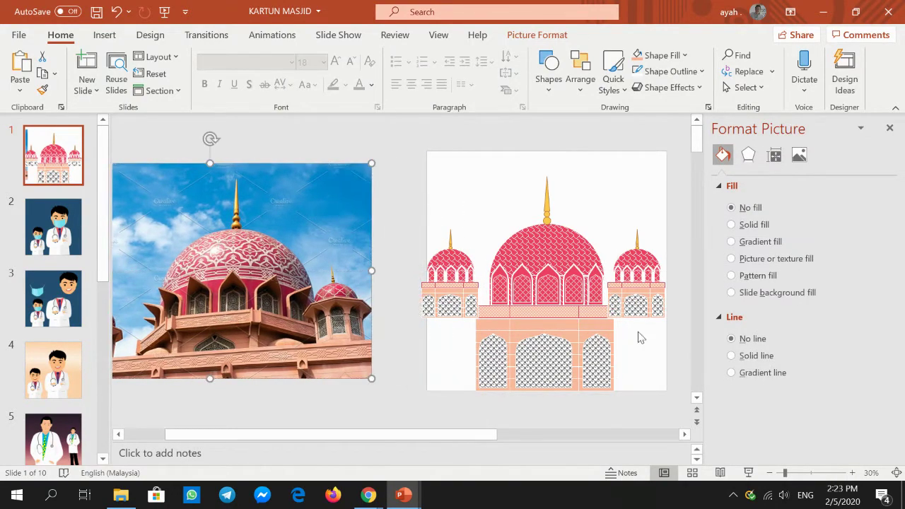
Zoom in to inspect the slide, then zoom back out to 30% to see it whole
click(852, 472)
click(852, 472)
click(852, 472)
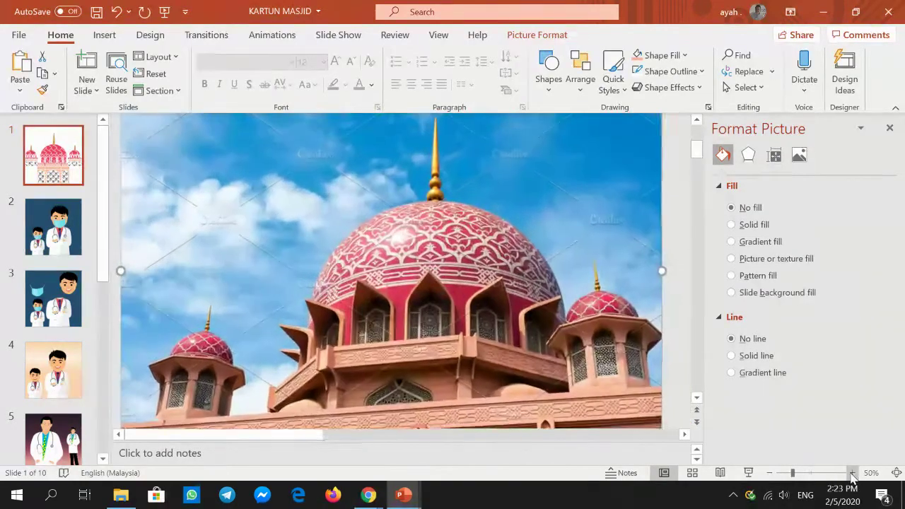
drag(261, 438, 627, 434)
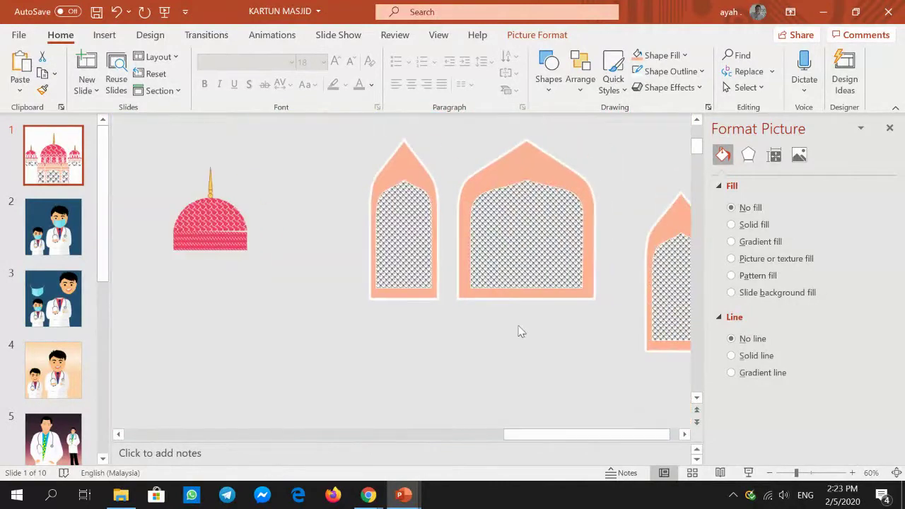
click(79, 154)
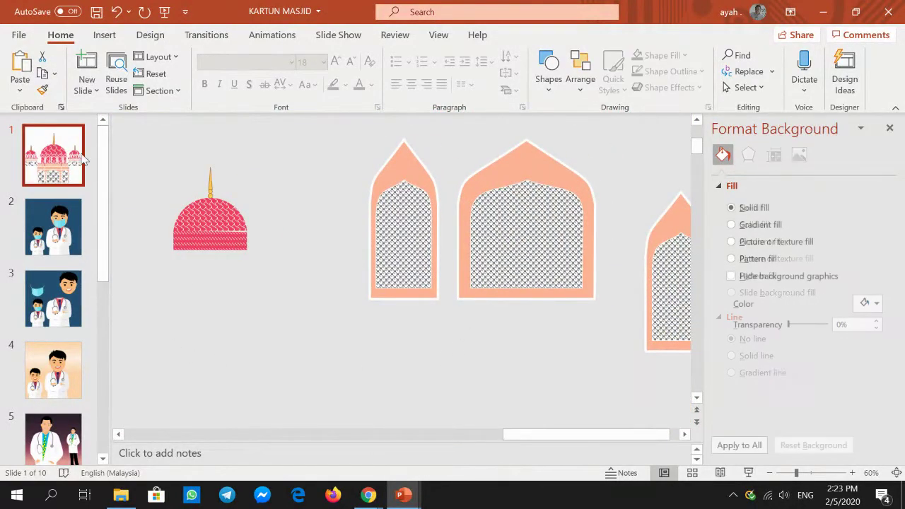
click(769, 472)
click(769, 472)
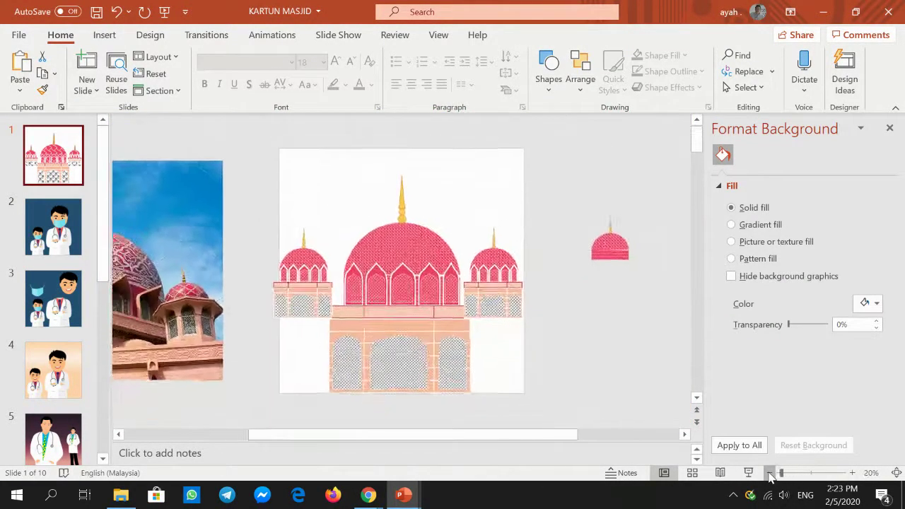
click(769, 472)
click(769, 472)
click(379, 320)
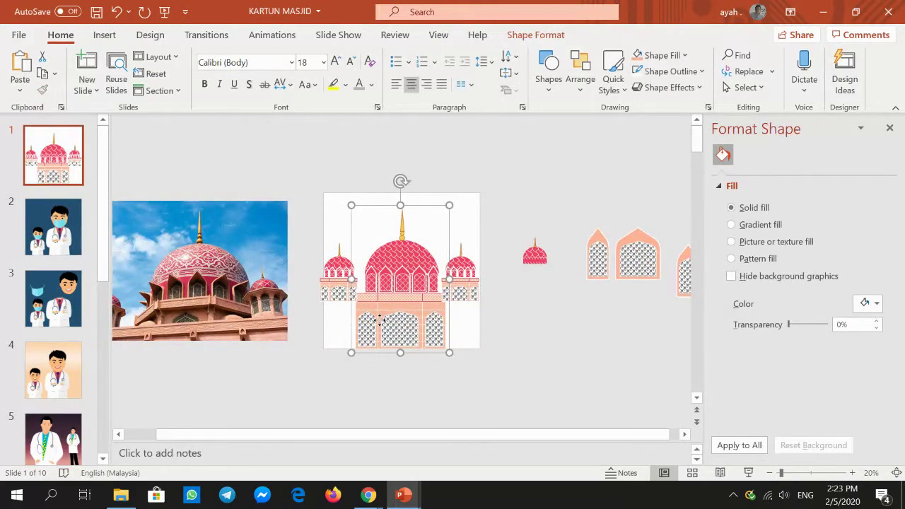
click(852, 472)
click(851, 472)
click(851, 472)
click(851, 472)
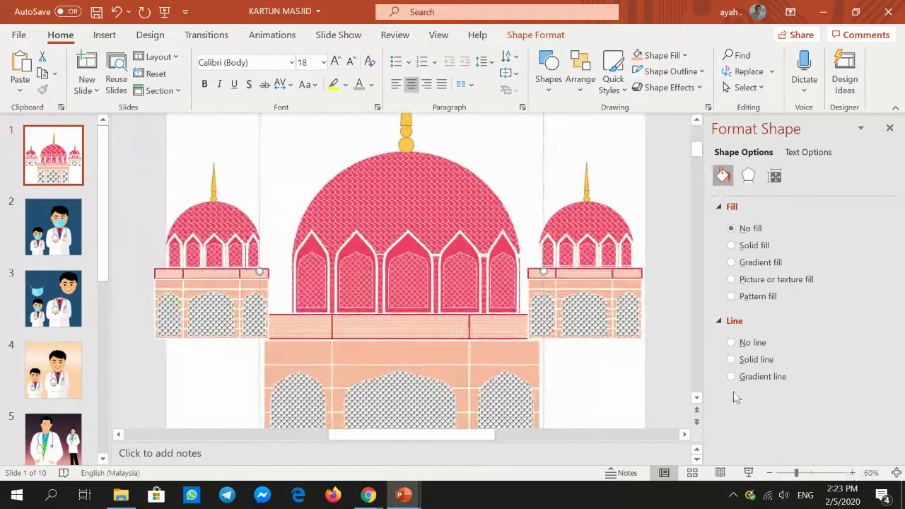
click(768, 472)
click(769, 472)
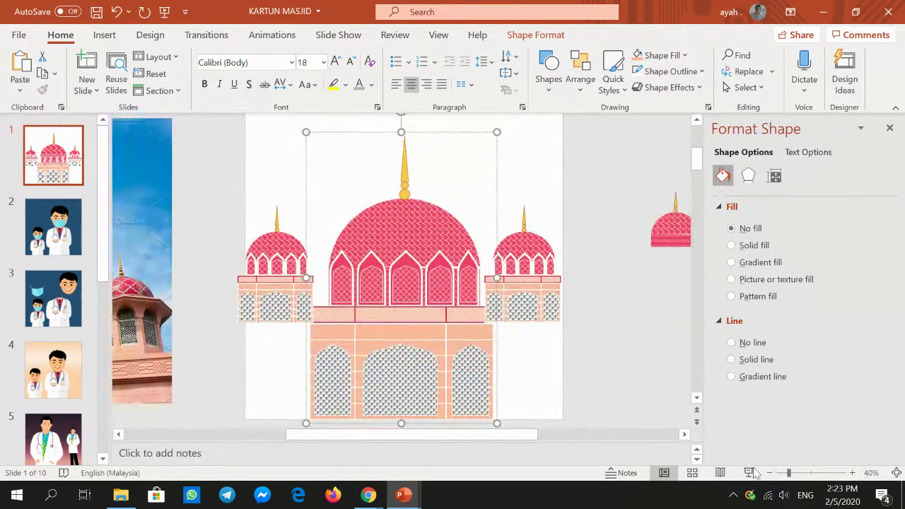
click(770, 472)
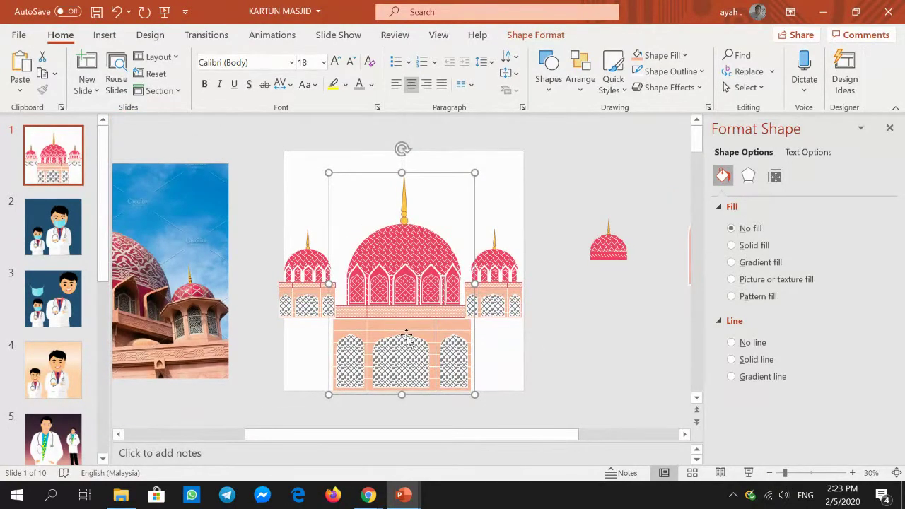
Raise the left and right small towers up beside the main dome
click(404, 325)
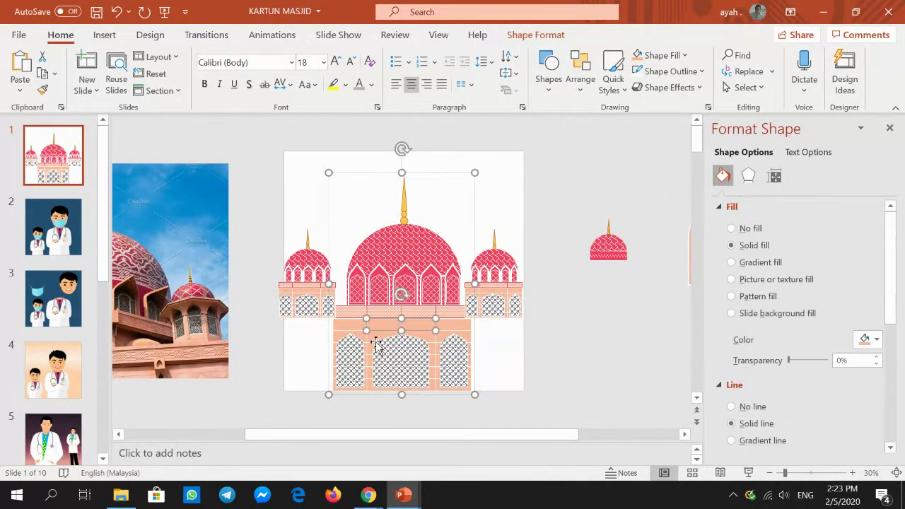
drag(311, 296, 299, 253)
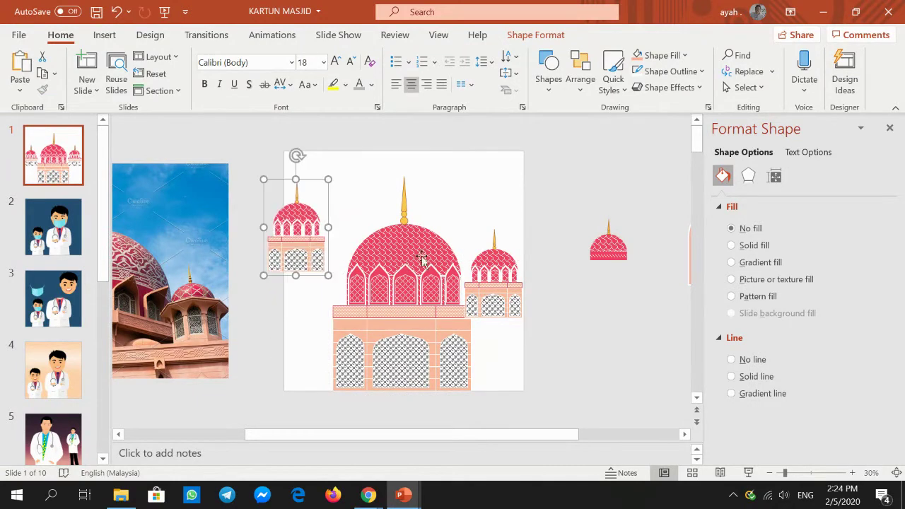
drag(488, 292, 497, 277)
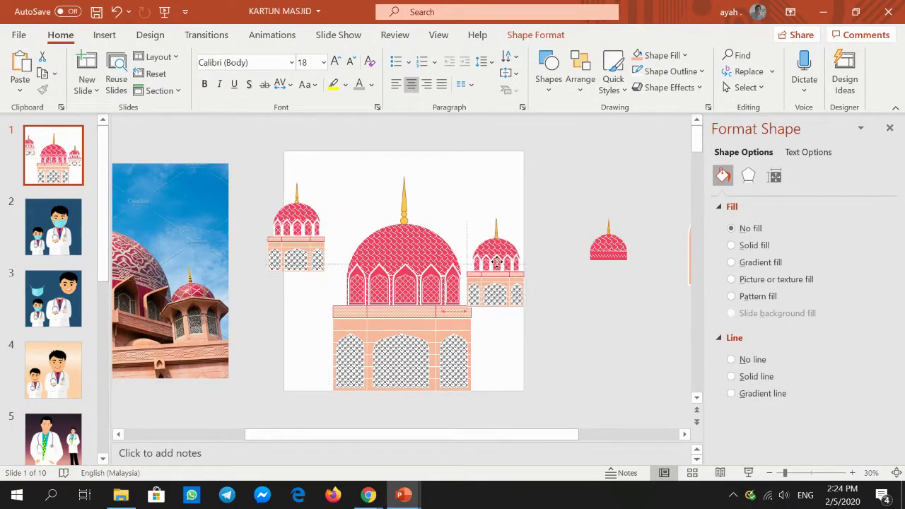
click(494, 339)
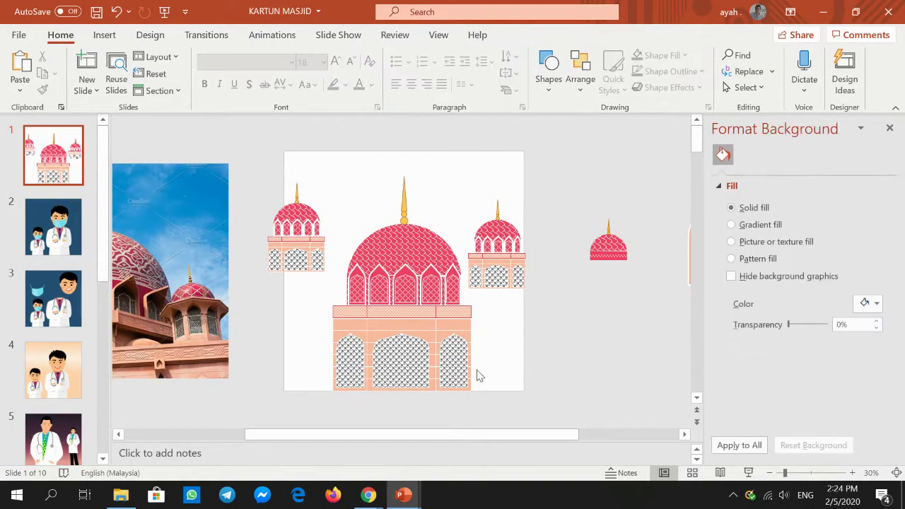
Ungroup the central mosque drawing into its separate parts
click(347, 335)
click(347, 325)
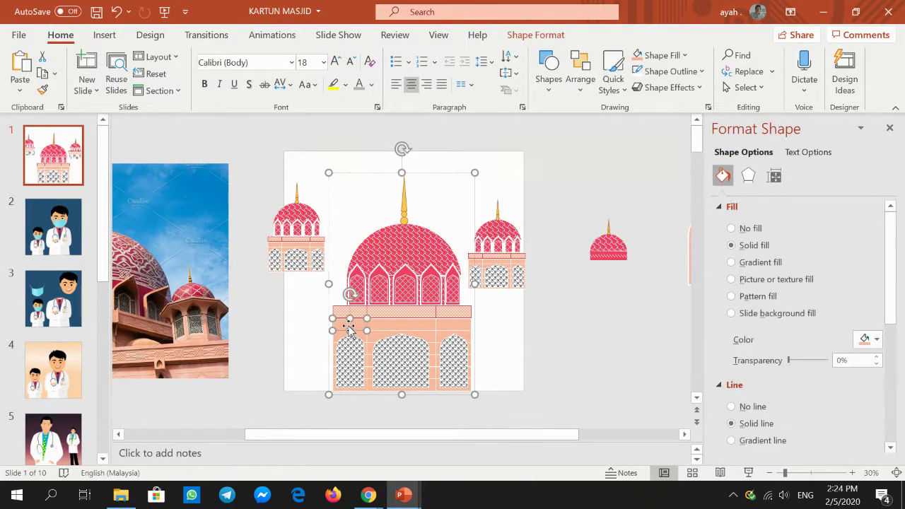
click(852, 473)
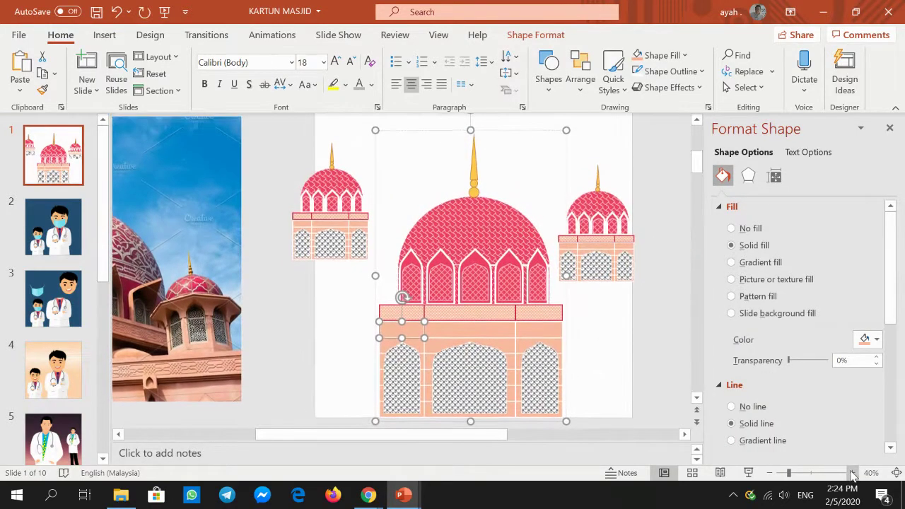
click(478, 258)
click(478, 258)
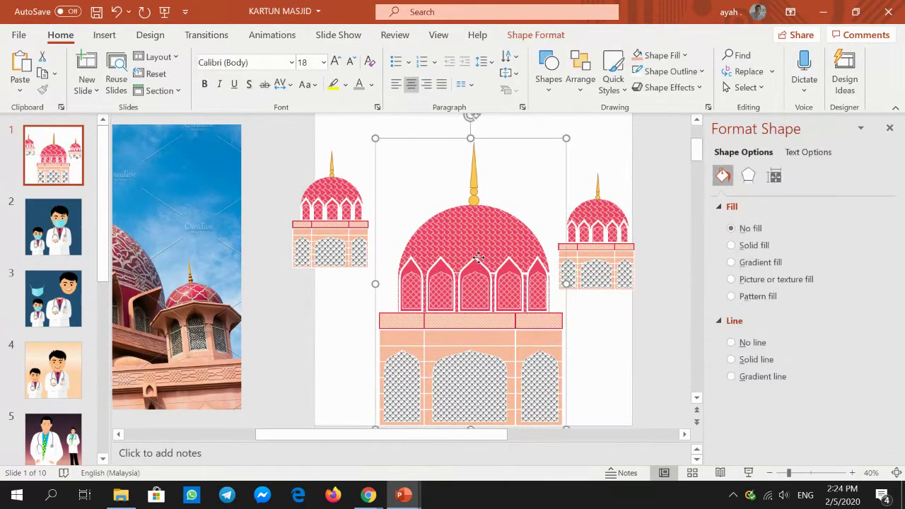
right_click(477, 257)
click(633, 341)
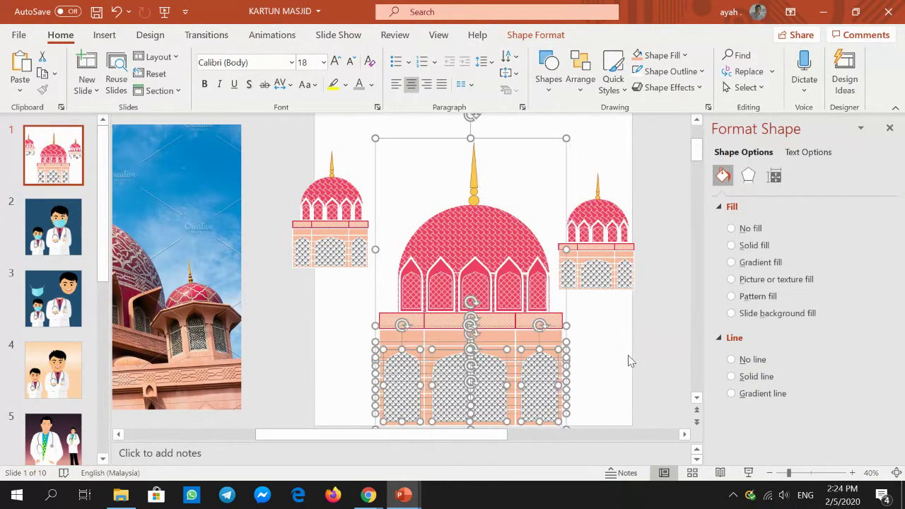
key(Escape)
Select a single peach brick band from among the base's shapes
click(405, 346)
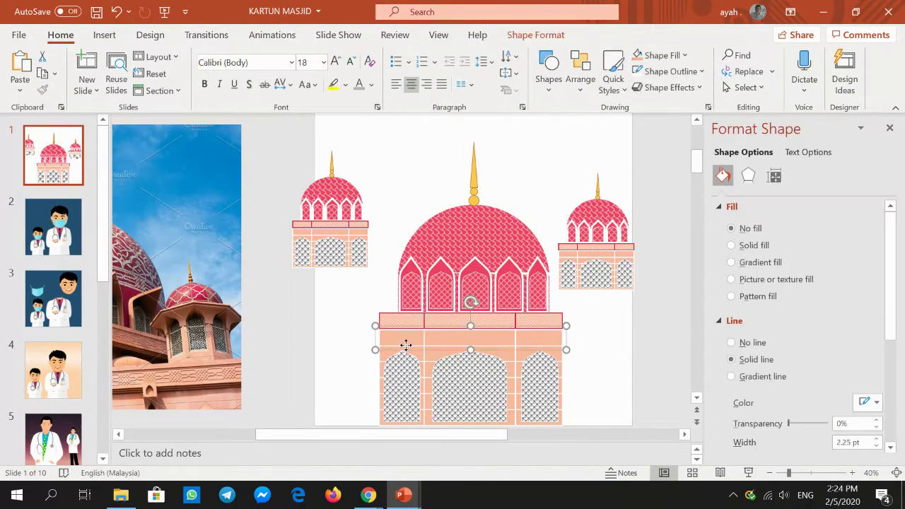
click(430, 381)
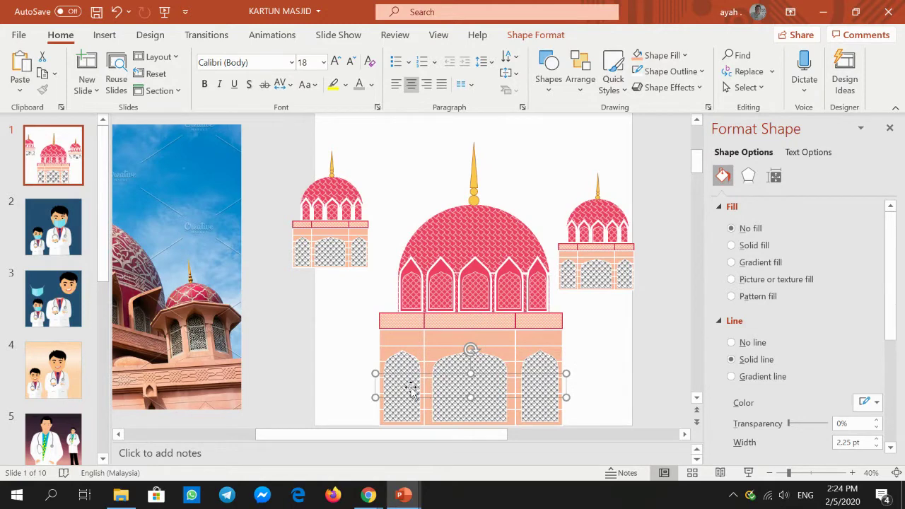
click(410, 340)
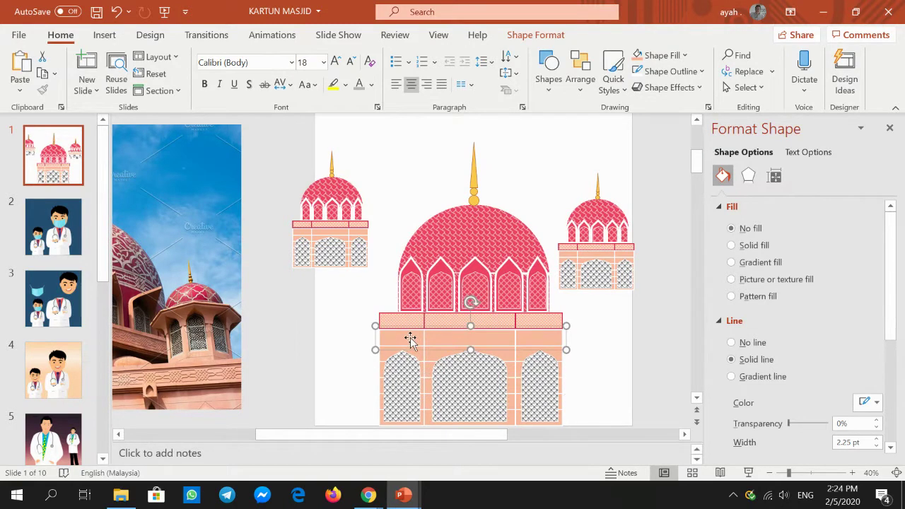
click(586, 378)
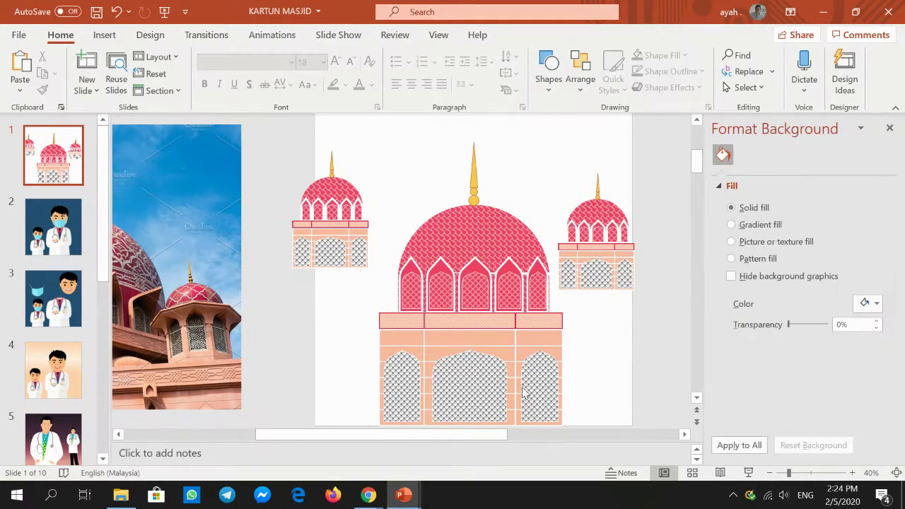
click(427, 418)
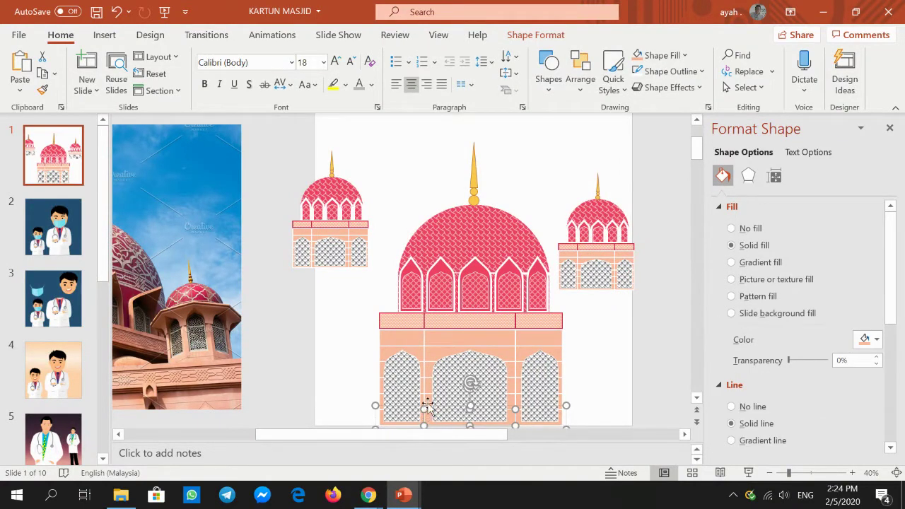
click(427, 405)
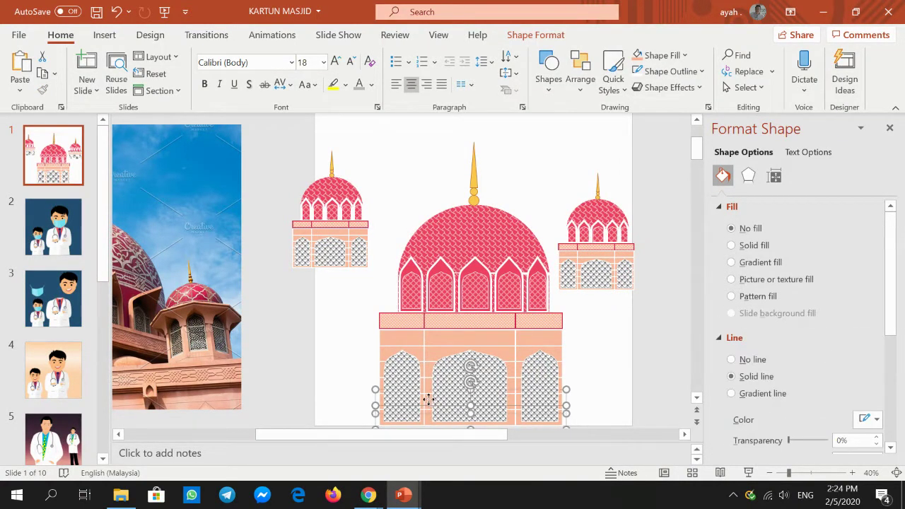
click(428, 400)
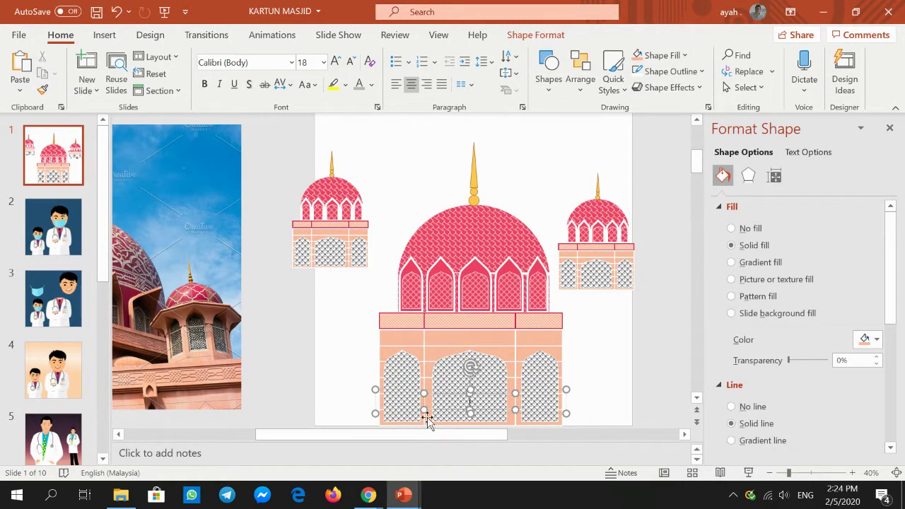
click(427, 418)
click(432, 339)
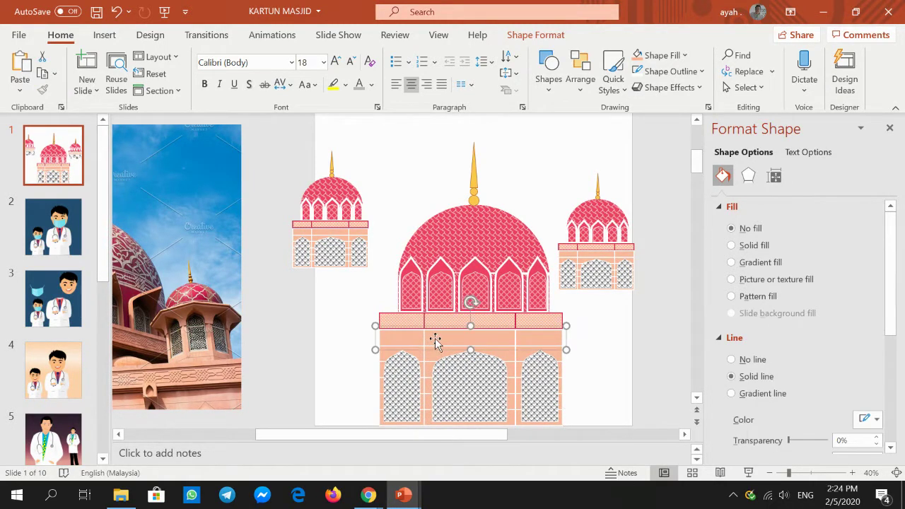
click(435, 340)
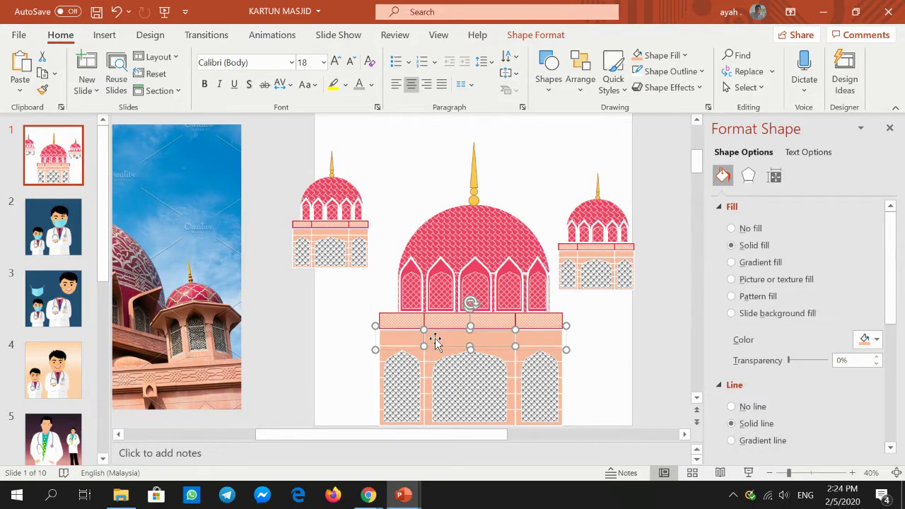
Copy the peach brick band and paste a copy onto the slide
right_click(435, 341)
click(475, 97)
right_click(618, 329)
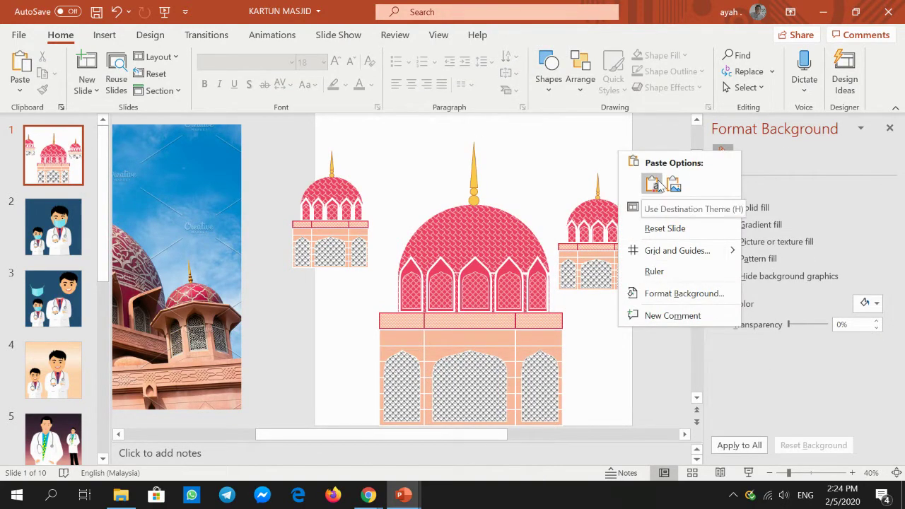
click(653, 185)
Move the pasted band right of the base and paste a copied pink patterned band above it
mouse_move(474, 319)
mouse_down()
mouse_move(644, 322)
mouse_move(630, 335)
mouse_up()
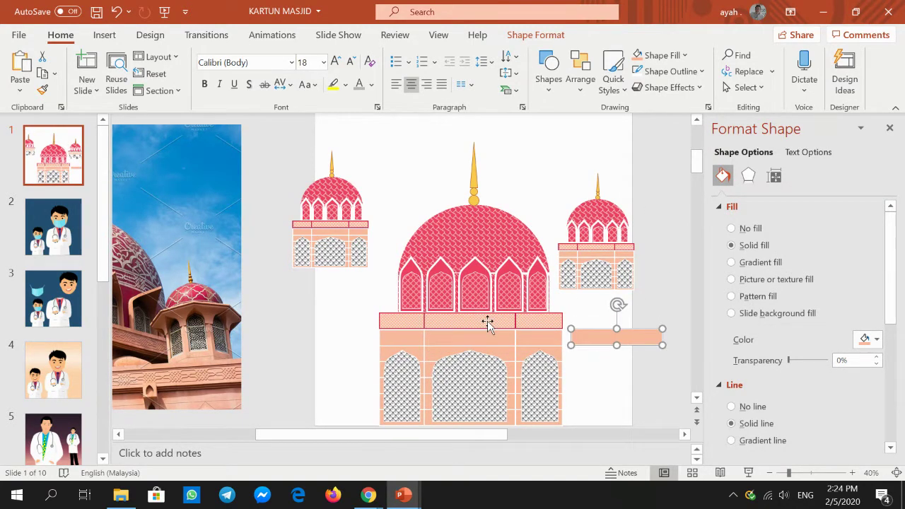
click(487, 323)
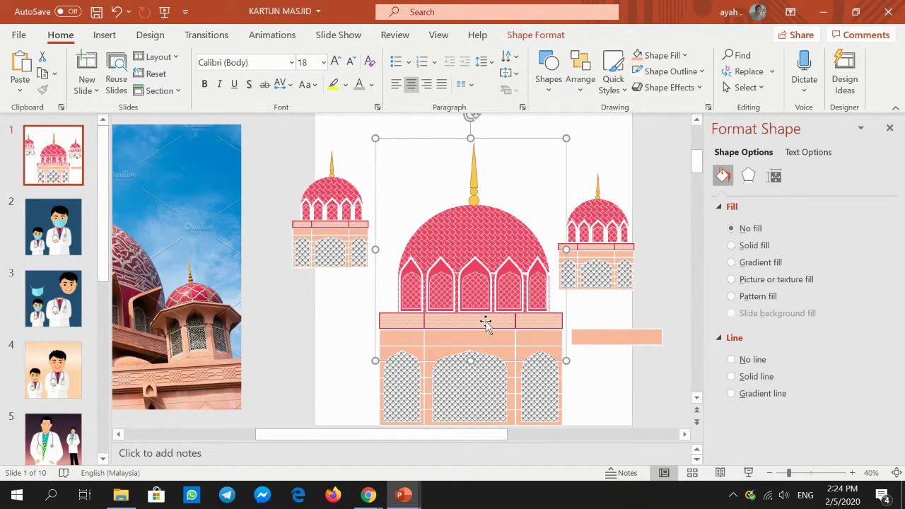
click(485, 323)
right_click(485, 322)
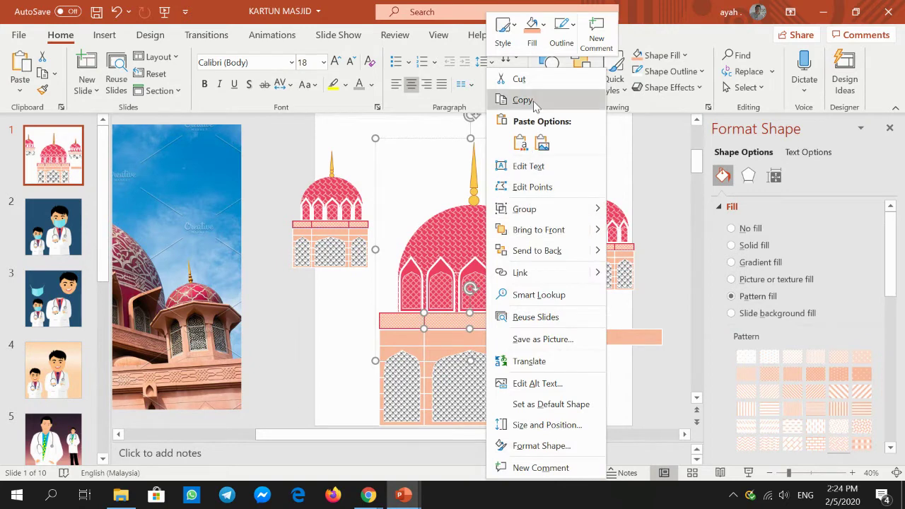
click(522, 96)
click(614, 312)
right_click(614, 312)
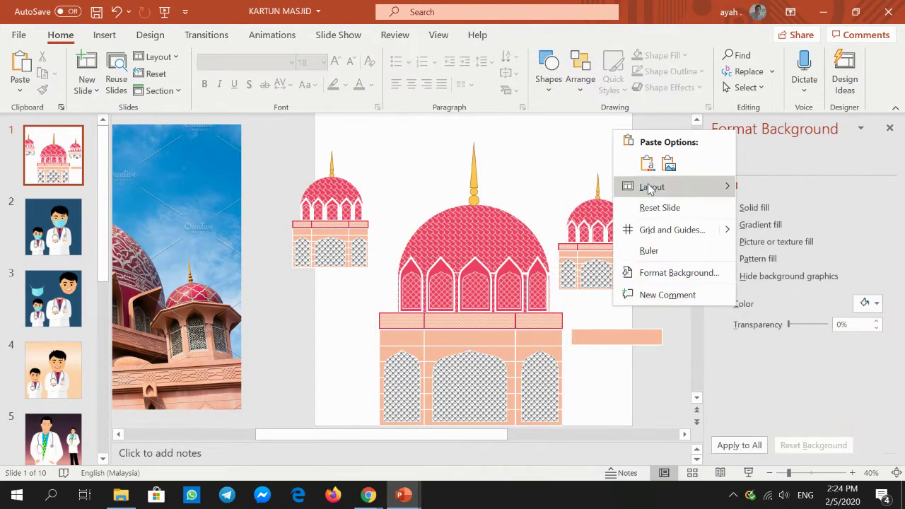
click(627, 163)
drag(512, 318, 636, 315)
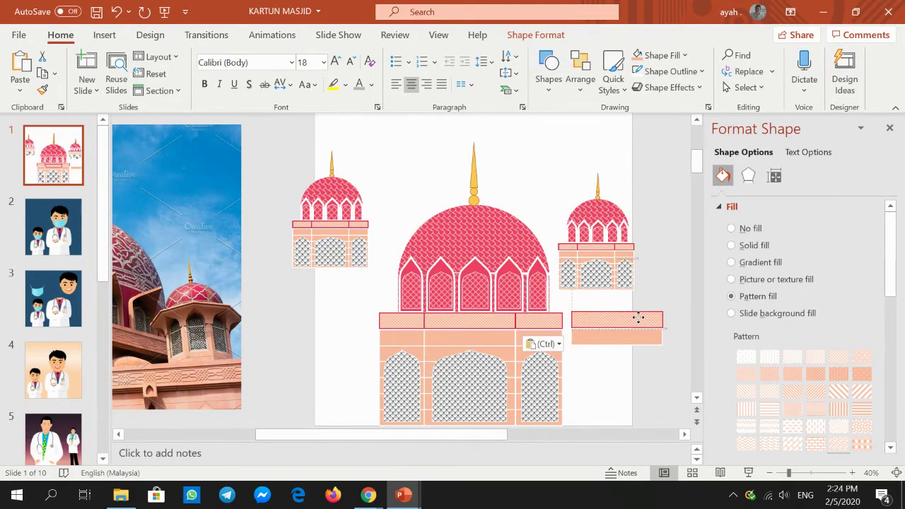
Copy the peach band and paste a second one directly below it
click(628, 335)
right_click(625, 337)
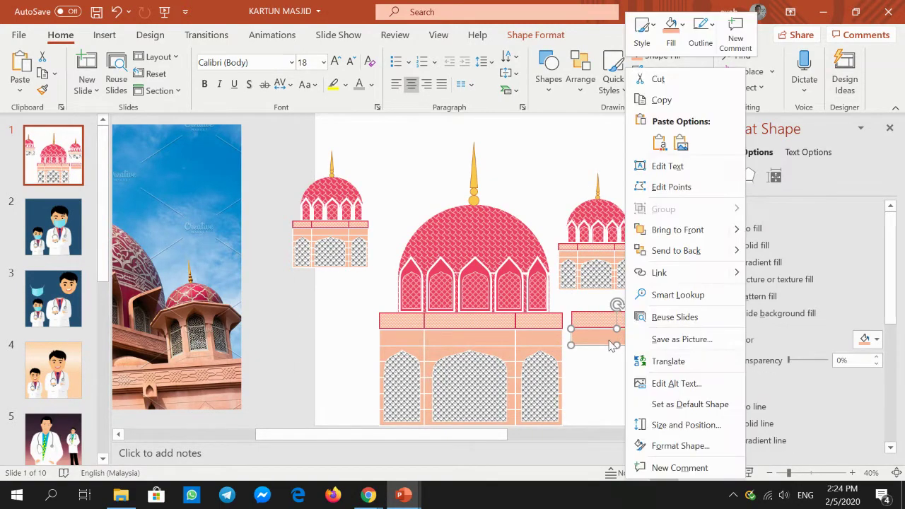
click(642, 99)
click(609, 374)
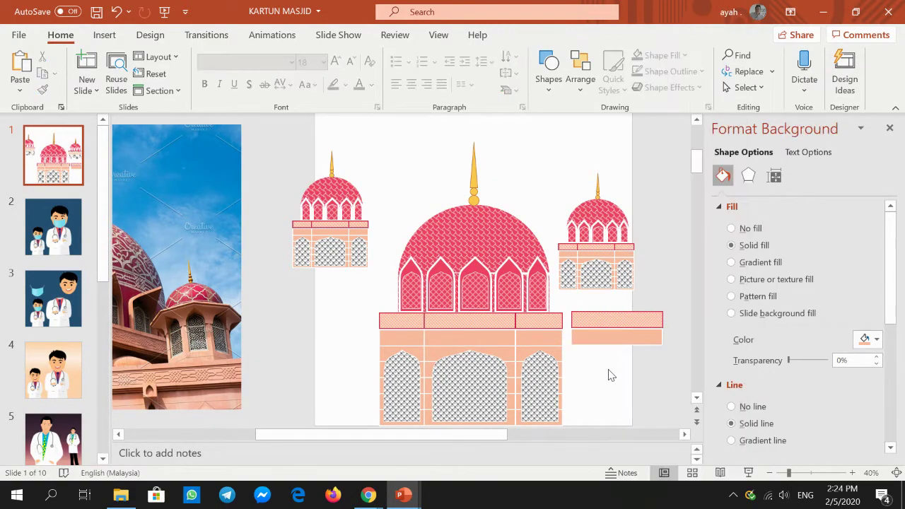
right_click(609, 374)
click(642, 226)
mouse_move(625, 338)
mouse_down()
mouse_move(633, 373)
mouse_move(630, 361)
mouse_move(624, 394)
mouse_up()
click(611, 381)
Paste four more peach bands, stacking them down to the column's bottom
right_click(611, 380)
click(643, 238)
click(620, 395)
right_click(620, 390)
click(655, 249)
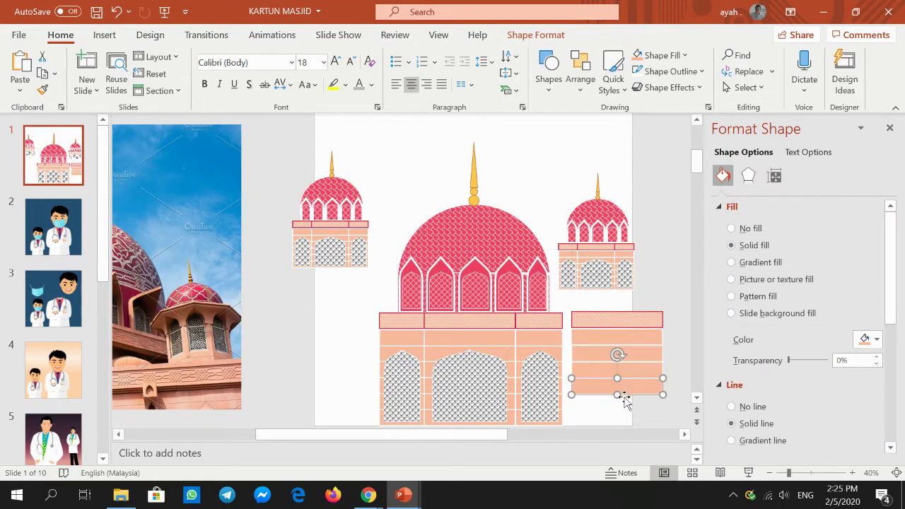
click(620, 409)
right_click(619, 408)
click(654, 263)
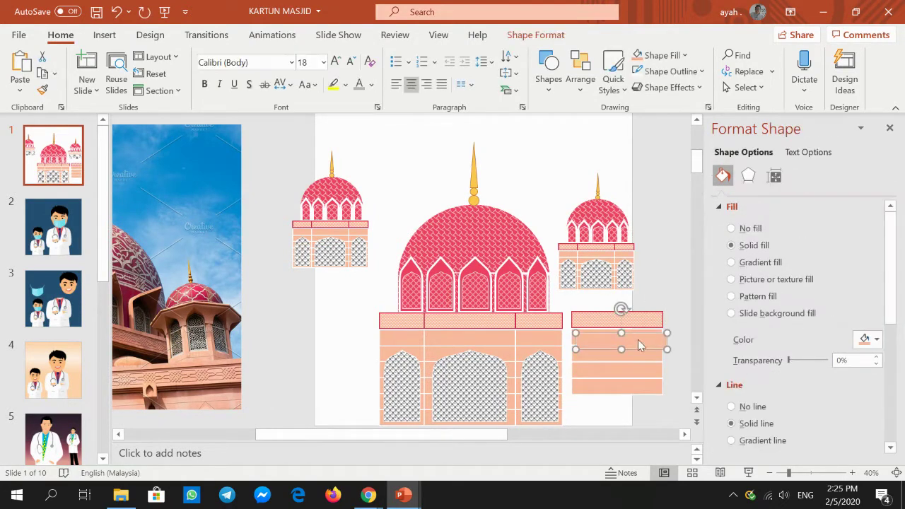
drag(626, 343, 635, 410)
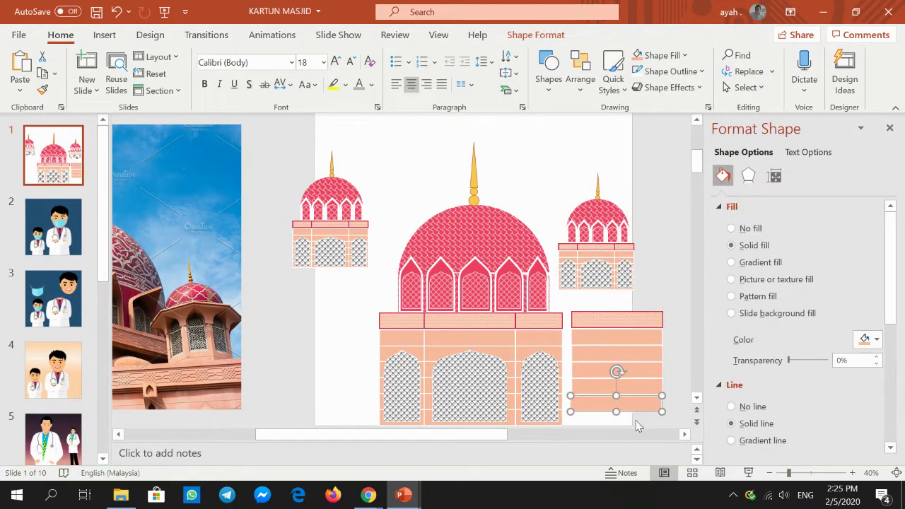
click(636, 427)
right_click(636, 427)
click(671, 283)
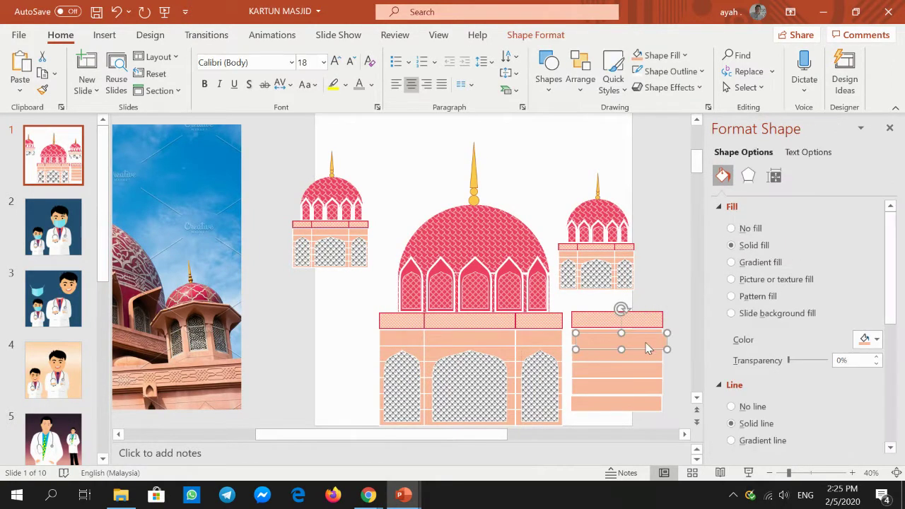
drag(639, 323, 640, 422)
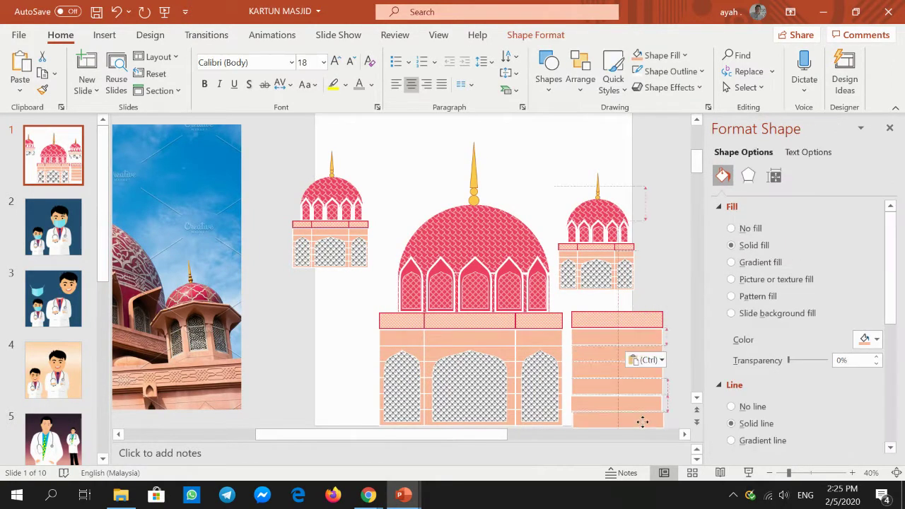
click(851, 472)
click(851, 472)
Nudge the stray bands, including the bottom one, into line with the column
click(851, 472)
click(852, 472)
click(852, 472)
click(851, 472)
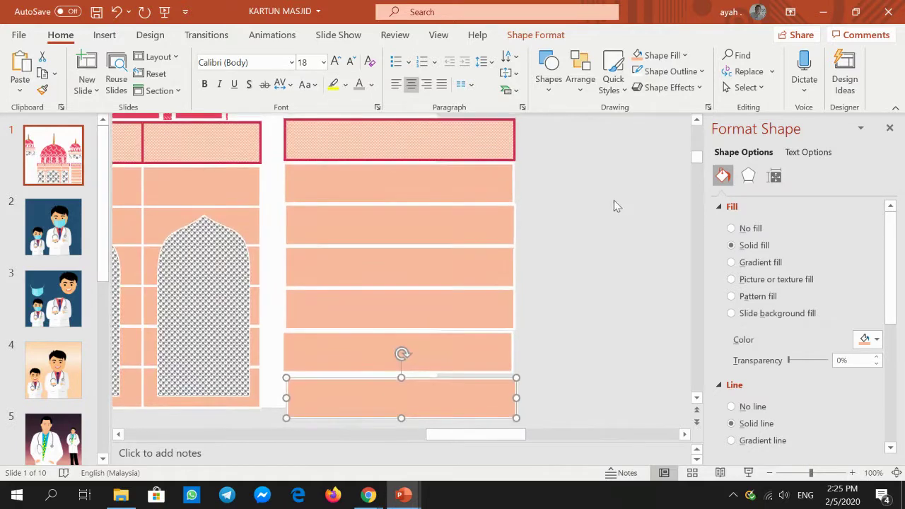
drag(393, 221, 416, 224)
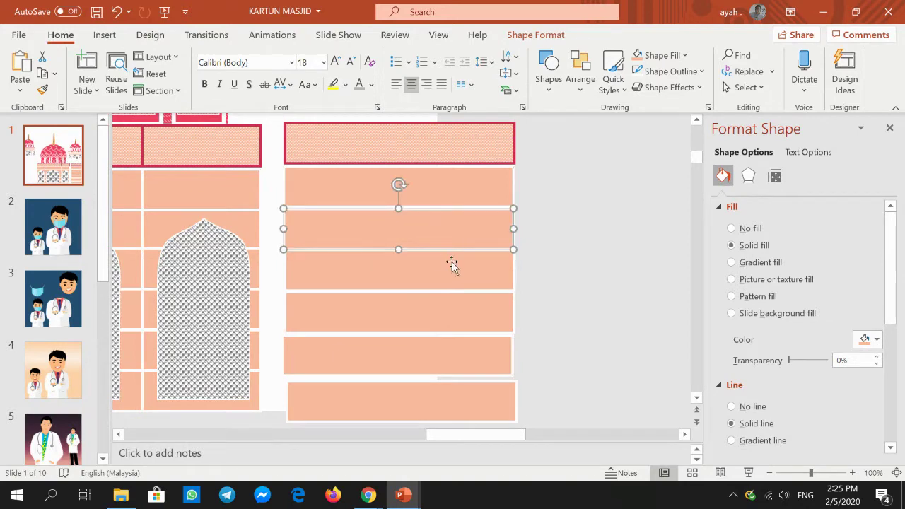
drag(459, 270, 457, 272)
click(534, 259)
drag(372, 401, 365, 397)
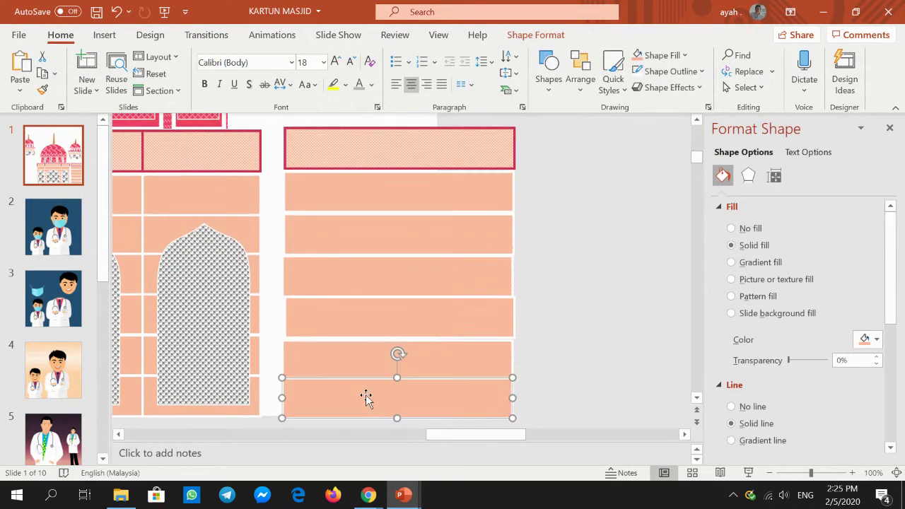
Distribute the pink band and six peach bands vertically and align their centres
shift+click(363, 357)
shift+click(364, 318)
shift+click(367, 281)
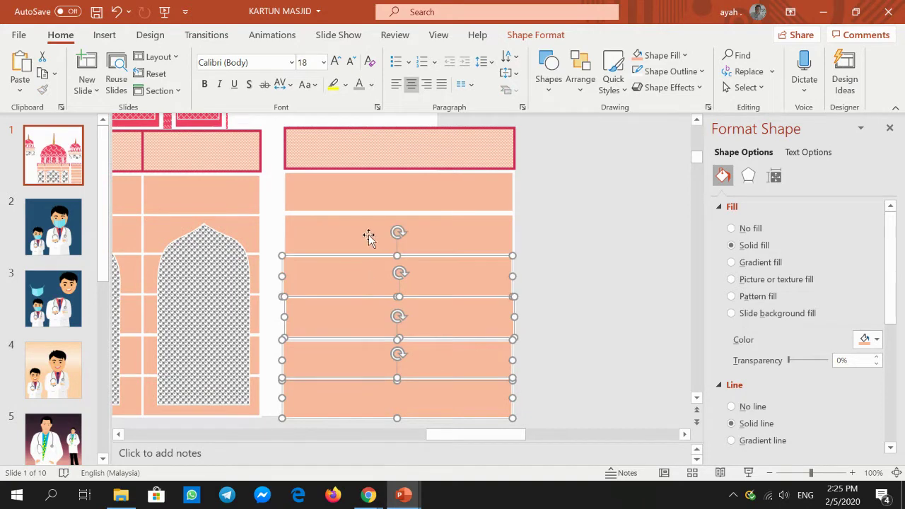
shift+click(370, 236)
shift+click(372, 192)
shift+click(373, 156)
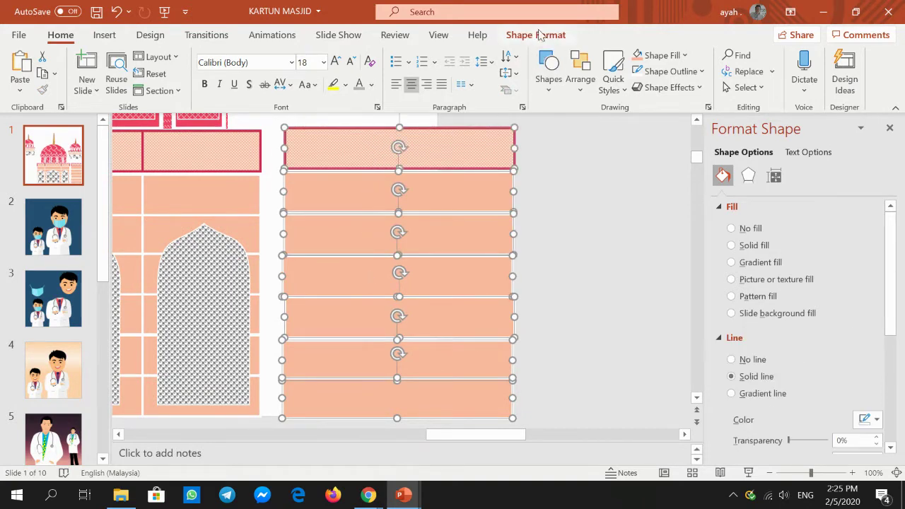
click(538, 33)
click(745, 57)
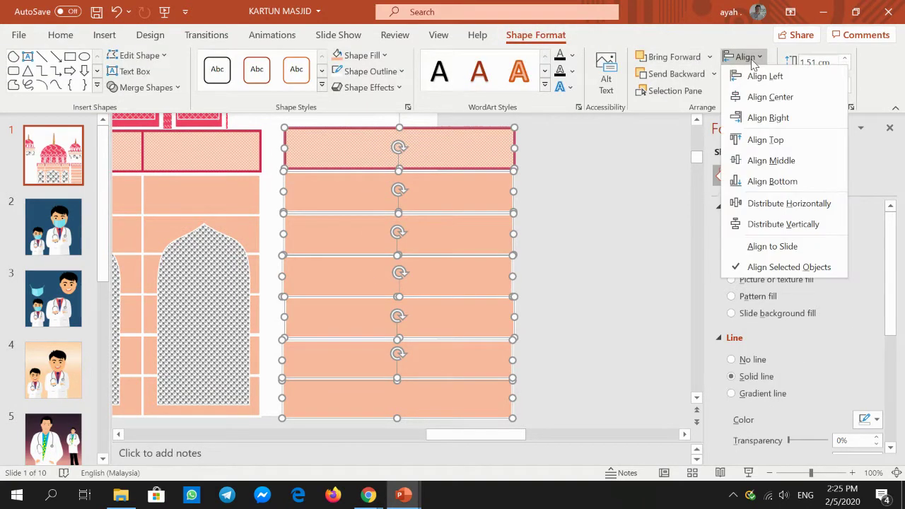
click(782, 224)
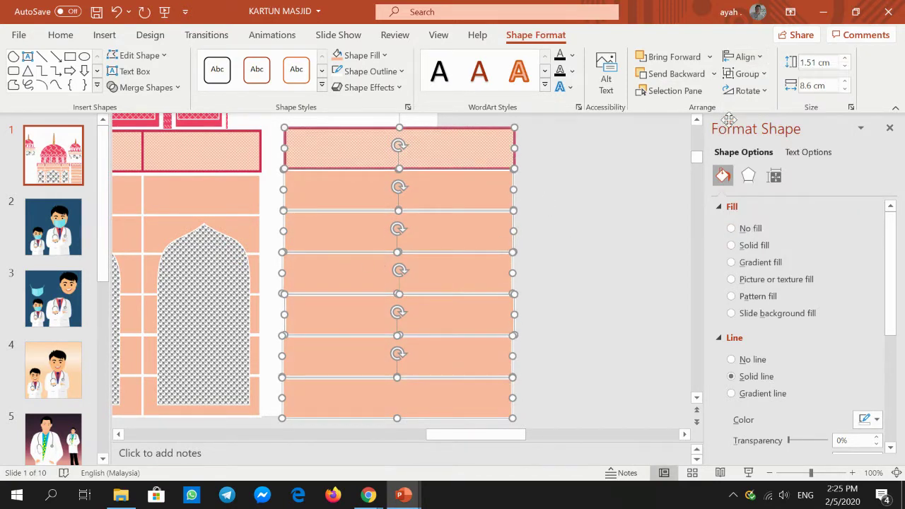
click(745, 56)
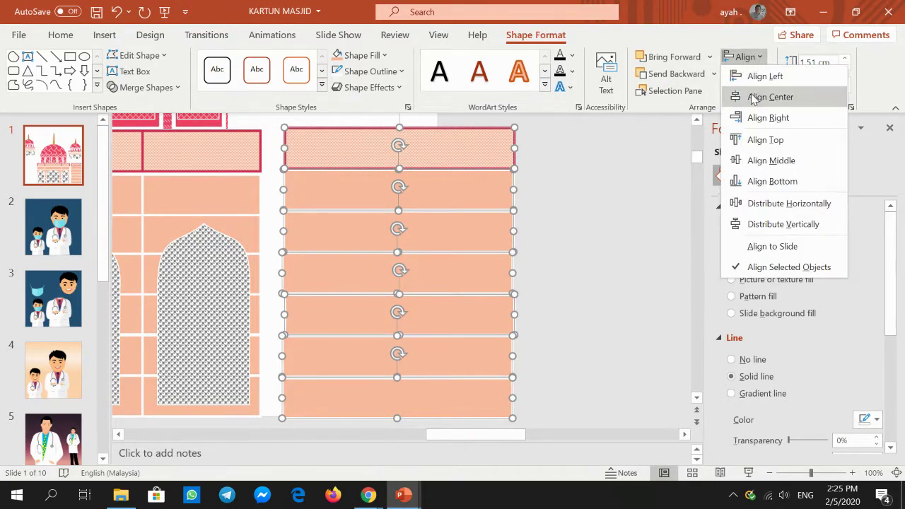
click(770, 97)
Select the bottom two peach bands, then the thin patterned strip on the left
click(619, 238)
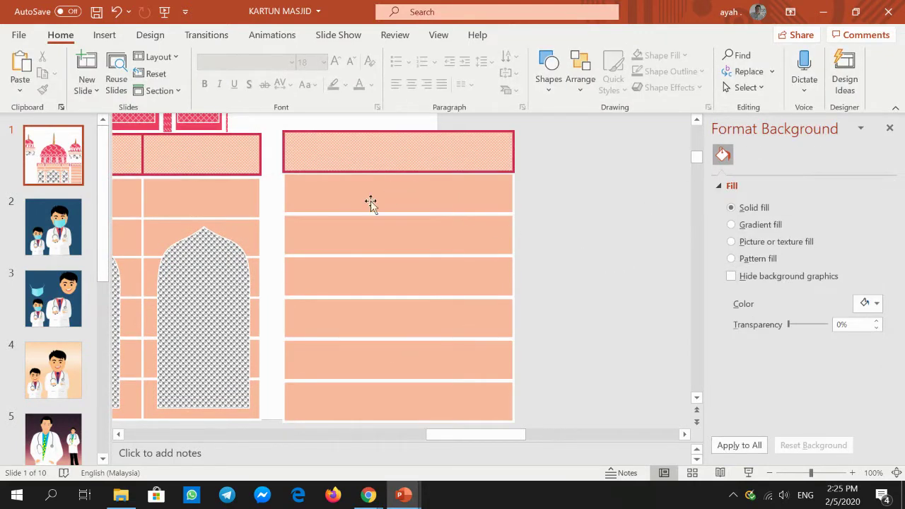
click(451, 398)
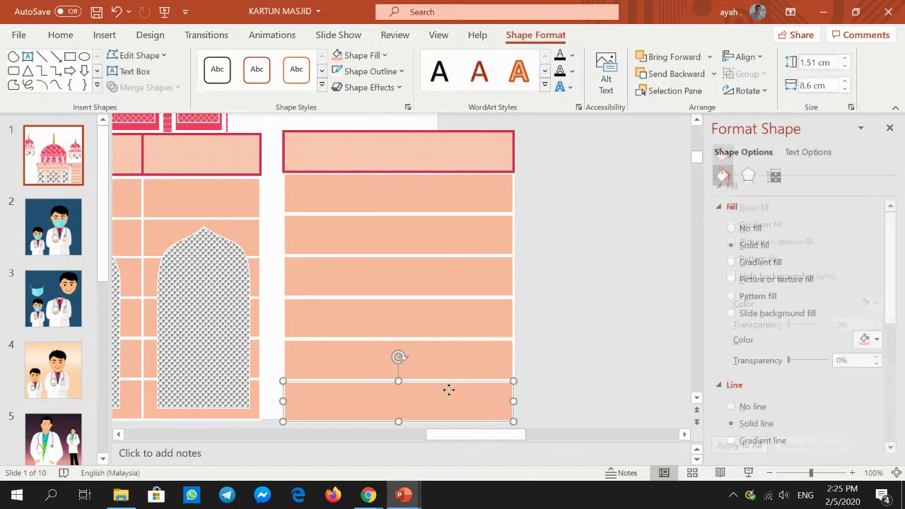
shift+click(459, 365)
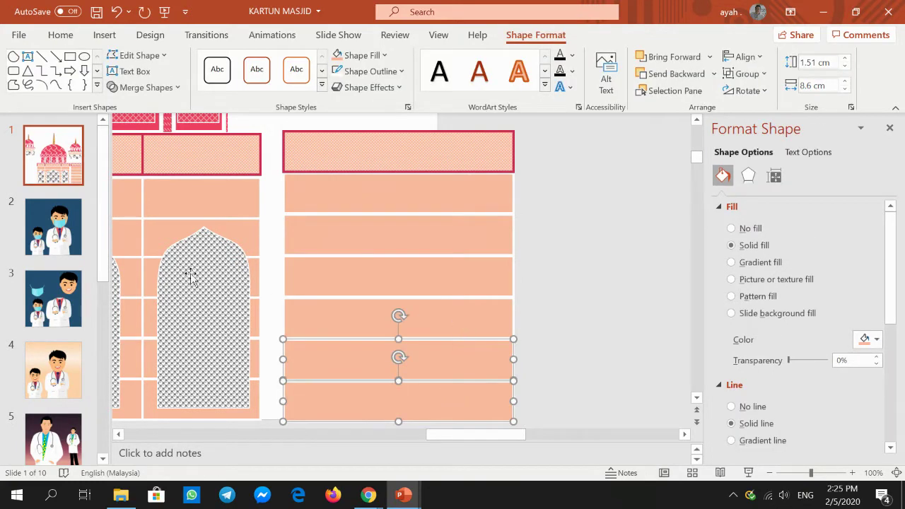
click(118, 296)
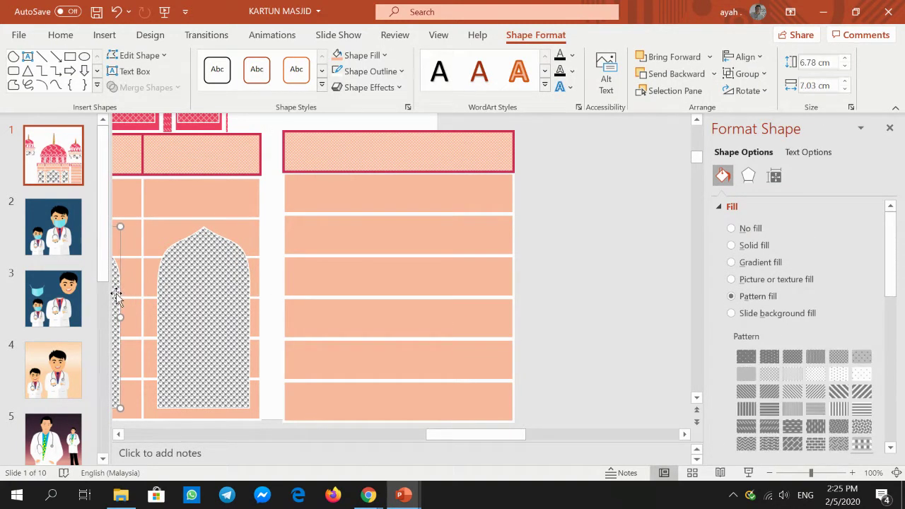
Paste a copy of the large arch onto the right brick panel and stretch it to 7.5 cm tall
right_click(117, 295)
click(161, 167)
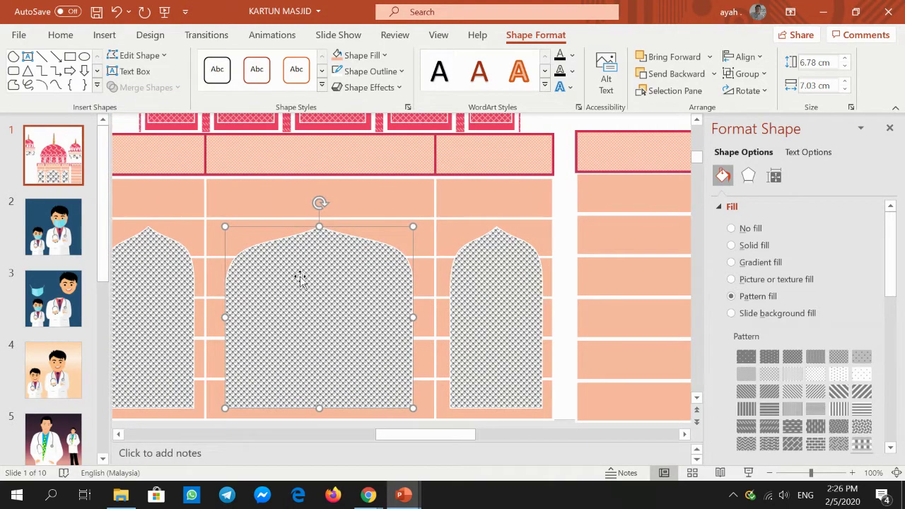
right_click(300, 276)
click(337, 166)
click(612, 249)
right_click(618, 243)
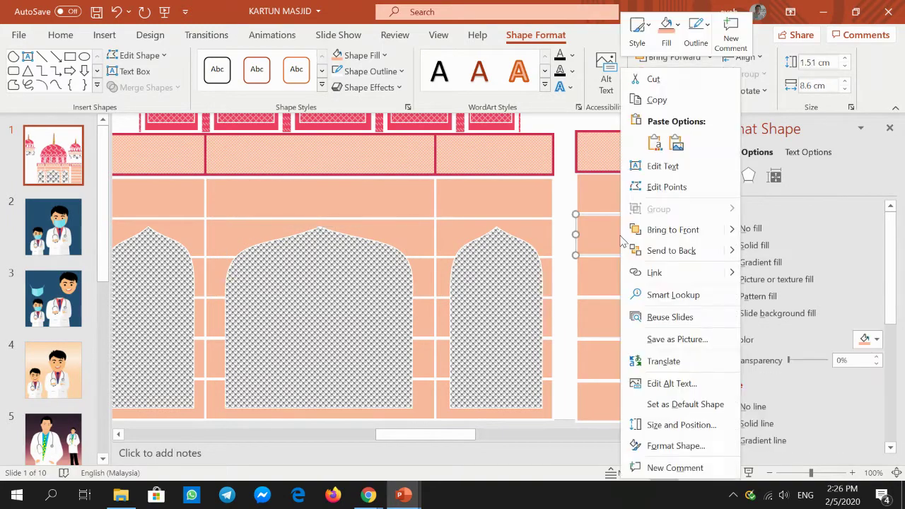
click(656, 142)
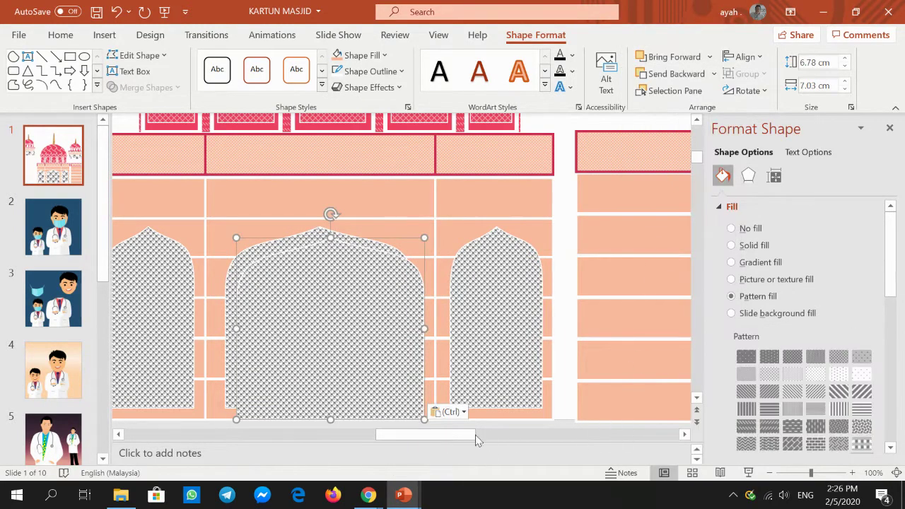
drag(505, 434, 514, 435)
drag(119, 298, 481, 283)
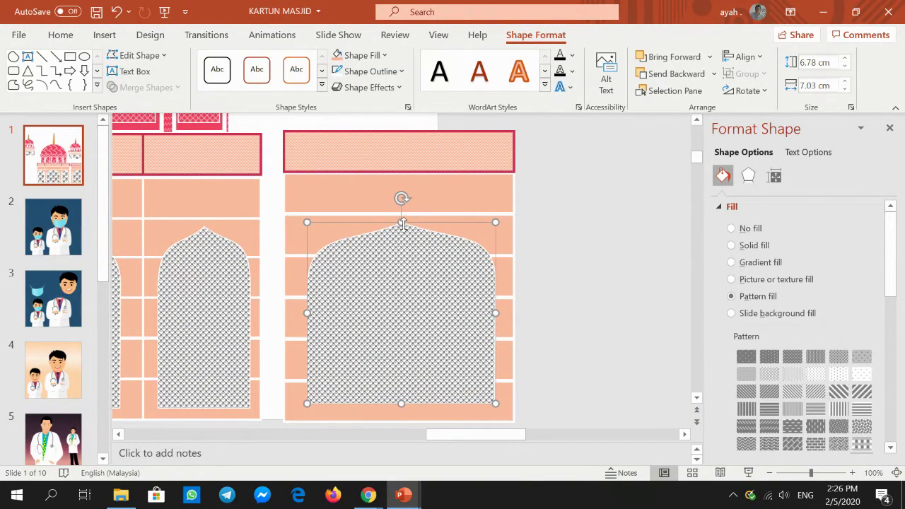
drag(401, 221, 400, 209)
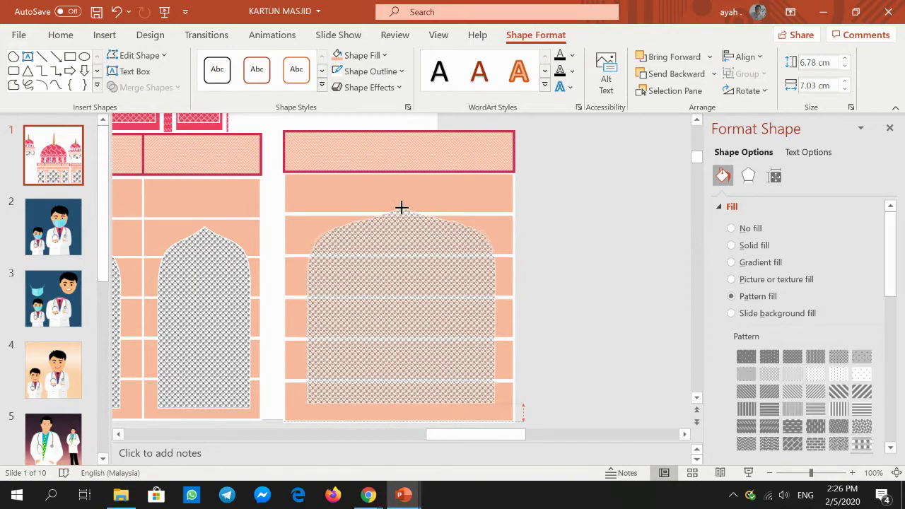
Group the new arch with the brick panel and the band above it
click(409, 306)
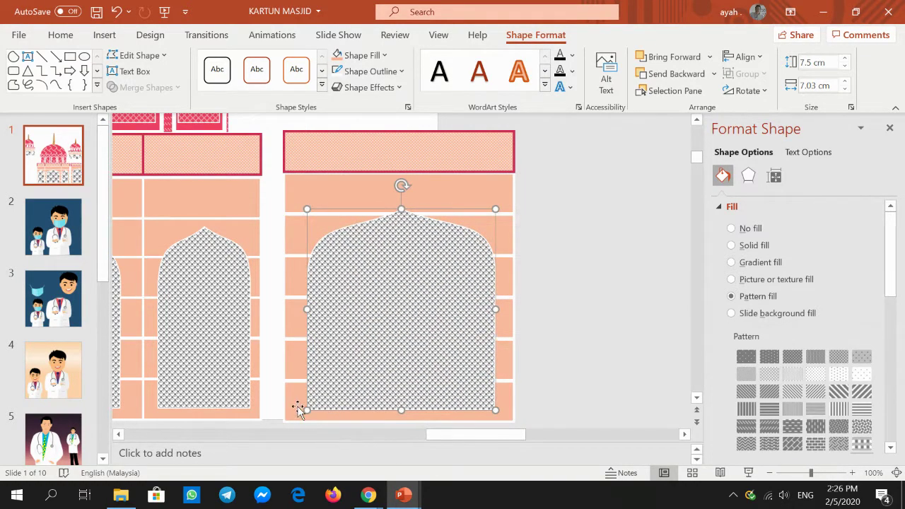
shift+click(298, 381)
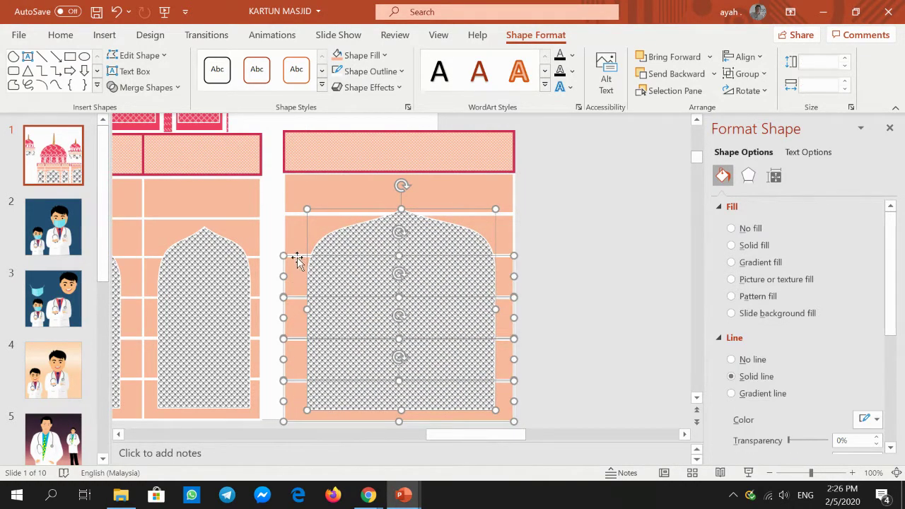
shift+click(310, 176)
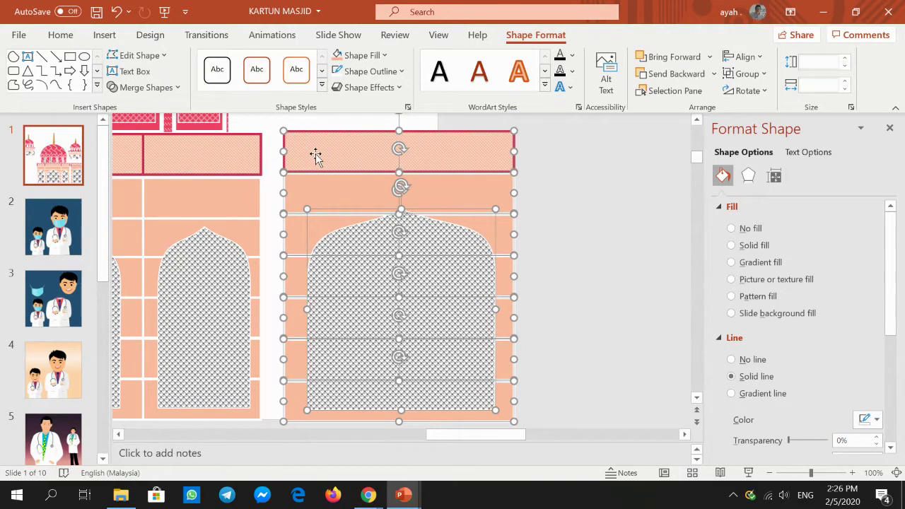
right_click(316, 156)
mouse_move(354, 252)
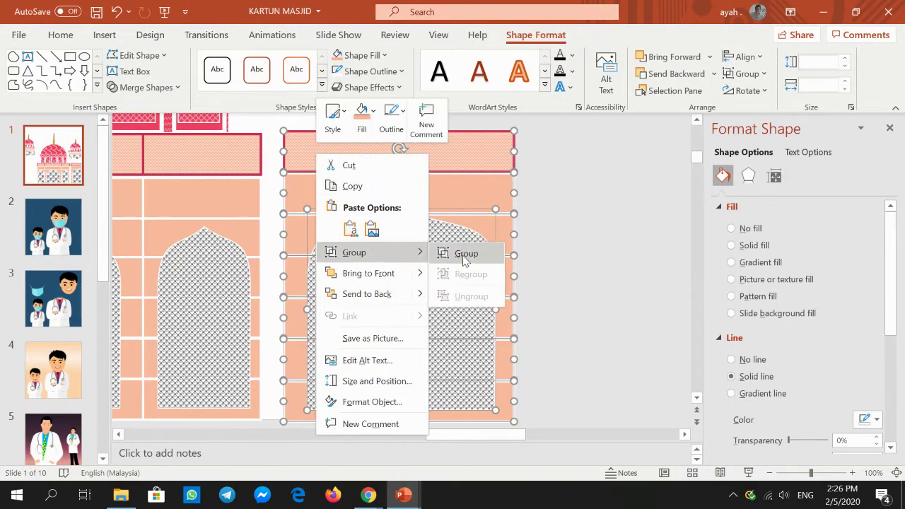
click(464, 255)
Regroup the central mosque's dome parts into one group, undoing an accidental move
click(770, 472)
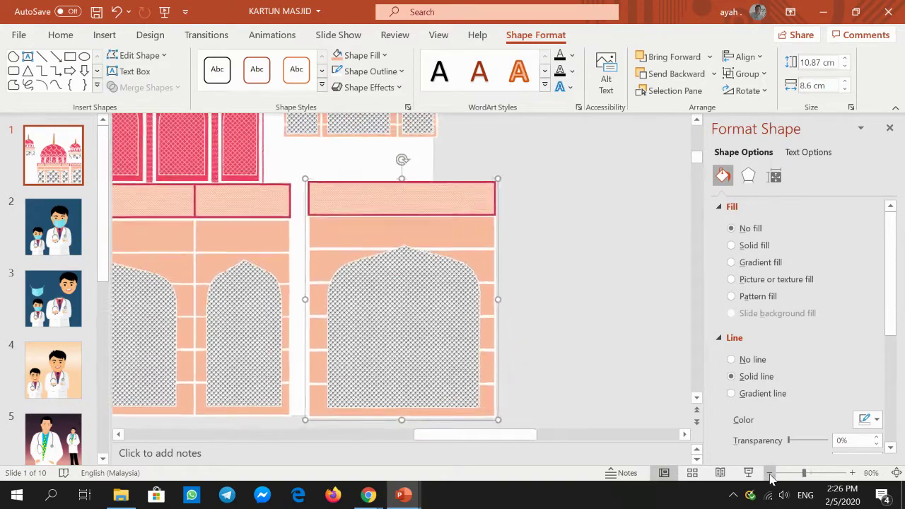
click(770, 472)
click(770, 472)
click(769, 472)
click(770, 472)
click(769, 472)
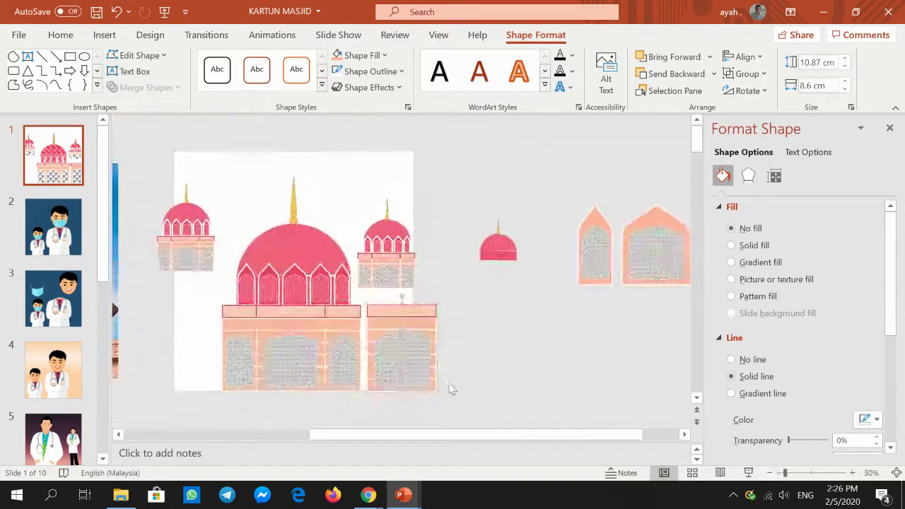
click(224, 313)
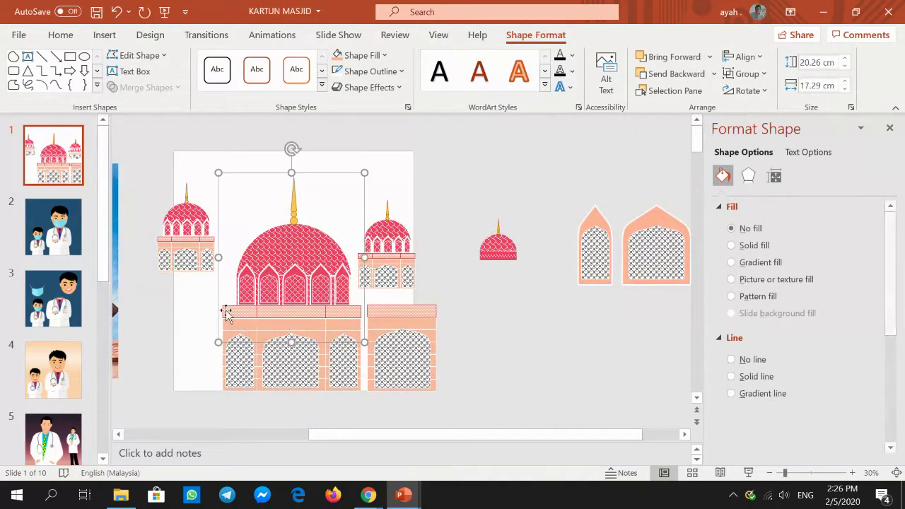
click(283, 424)
drag(329, 359, 201, 284)
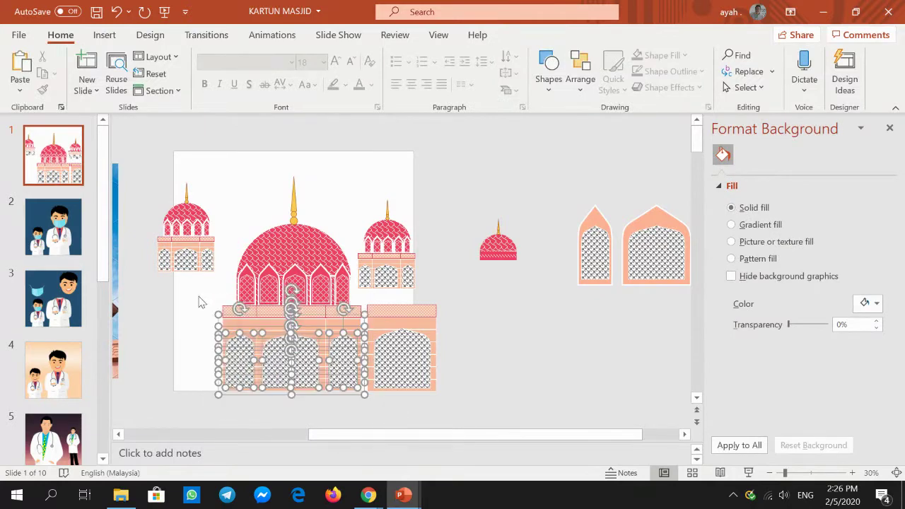
right_click(260, 315)
mouse_move(299, 129)
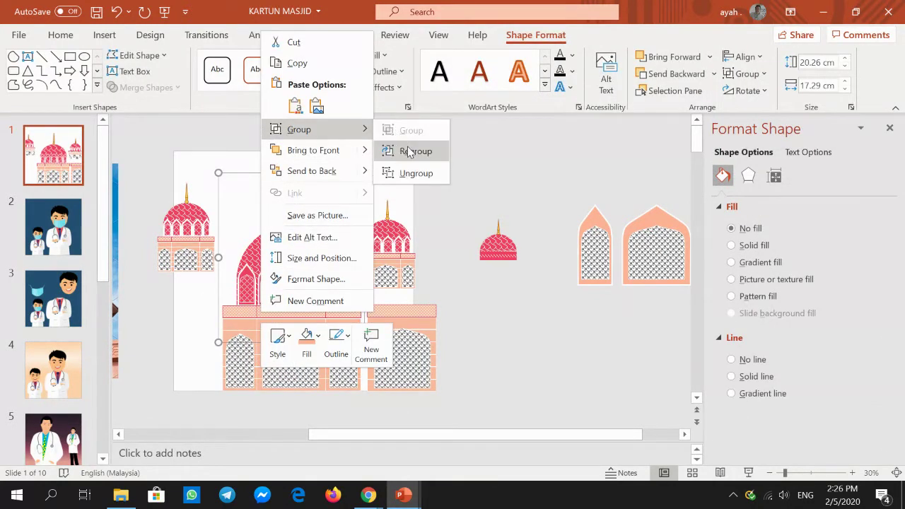
click(409, 153)
drag(285, 320, 299, 312)
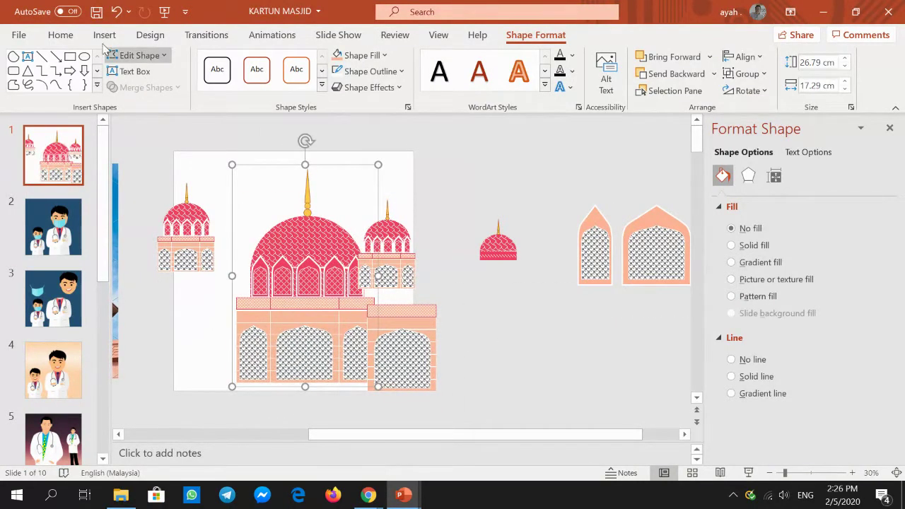
click(117, 13)
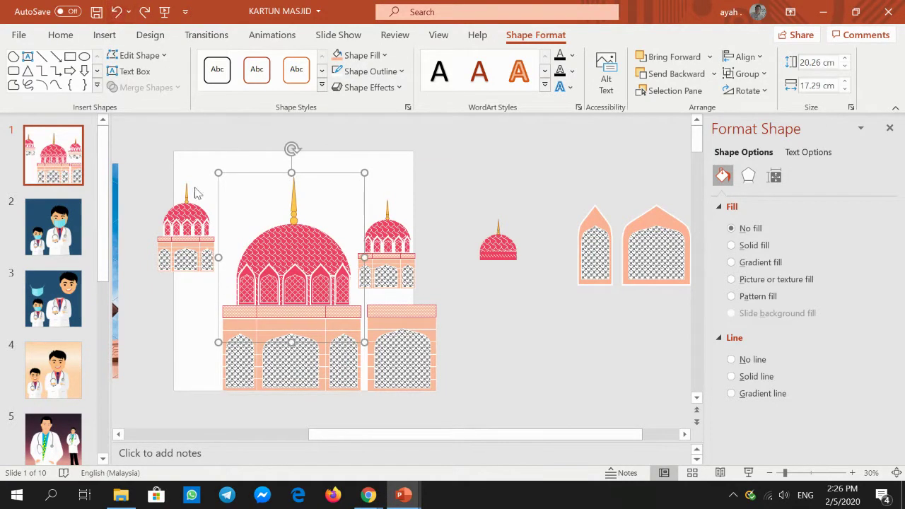
Lift the central dome group up off the base
click(243, 412)
click(244, 323)
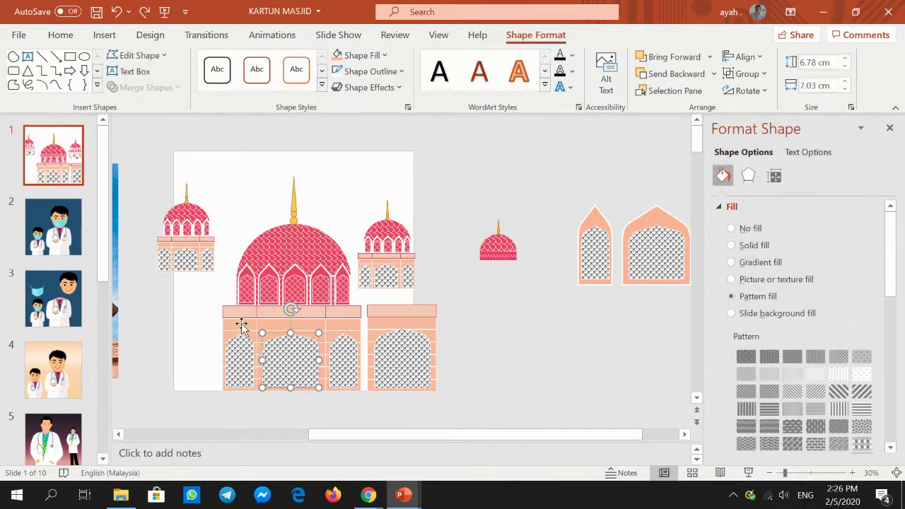
drag(374, 415, 220, 305)
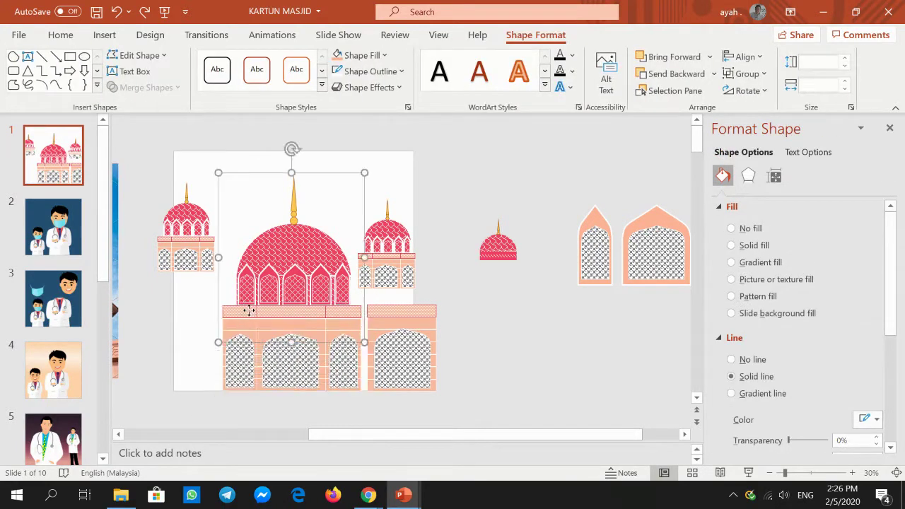
mouse_move(249, 313)
mouse_down()
mouse_move(267, 267)
mouse_move(256, 261)
mouse_up()
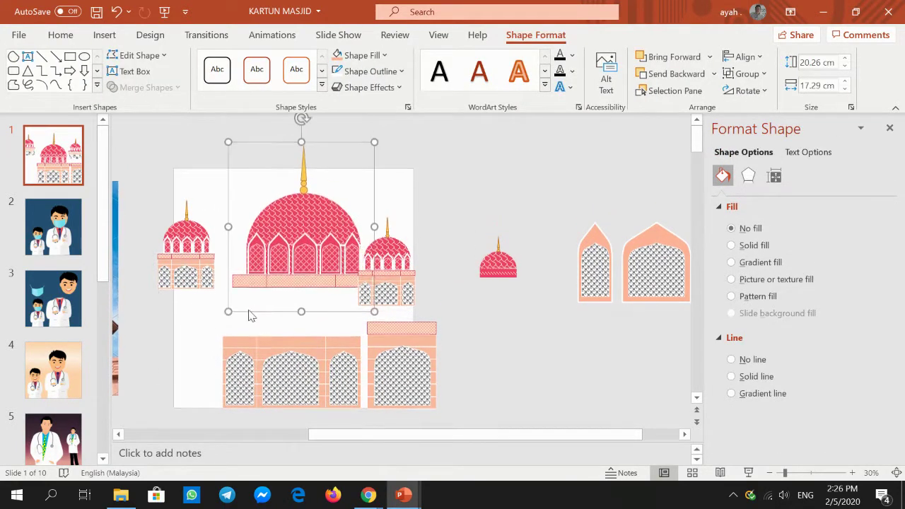
click(246, 350)
click(200, 309)
Group the lower base shapes, move them right, and centre the arched tower under the dome
drag(204, 299, 373, 428)
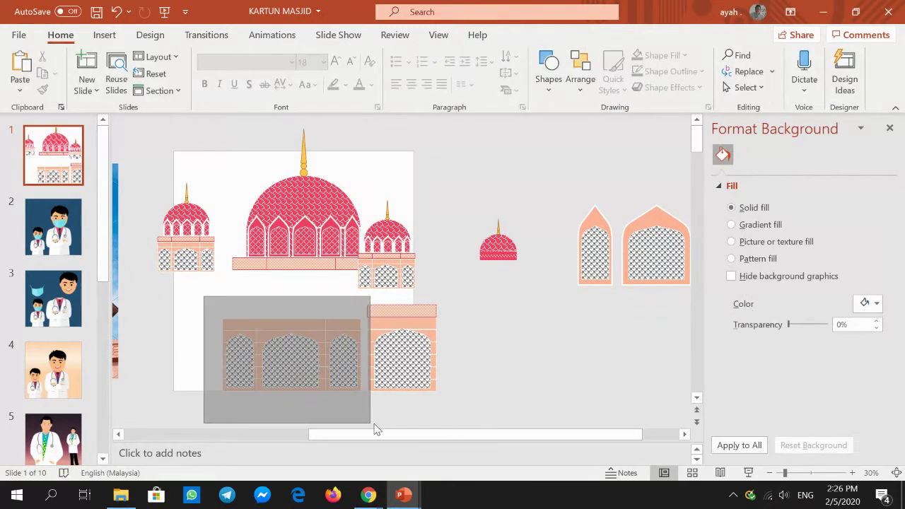
right_click(306, 323)
mouse_move(344, 138)
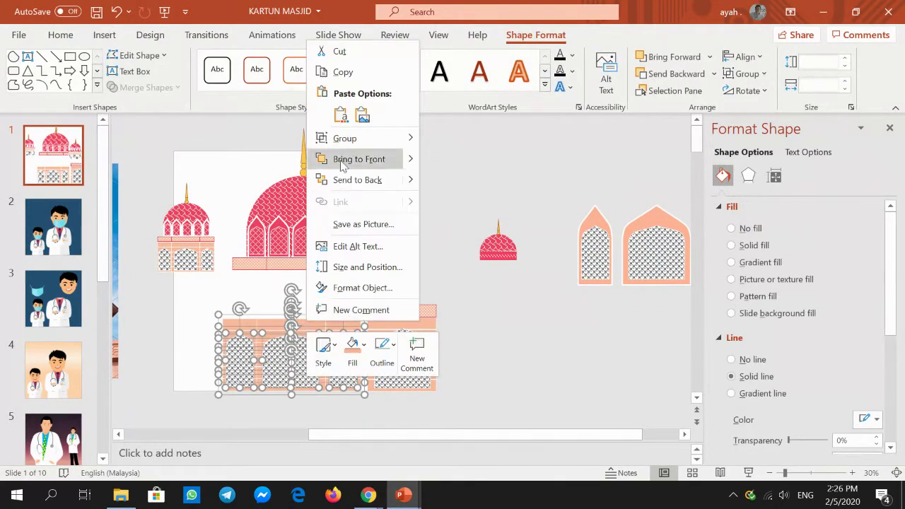
click(456, 139)
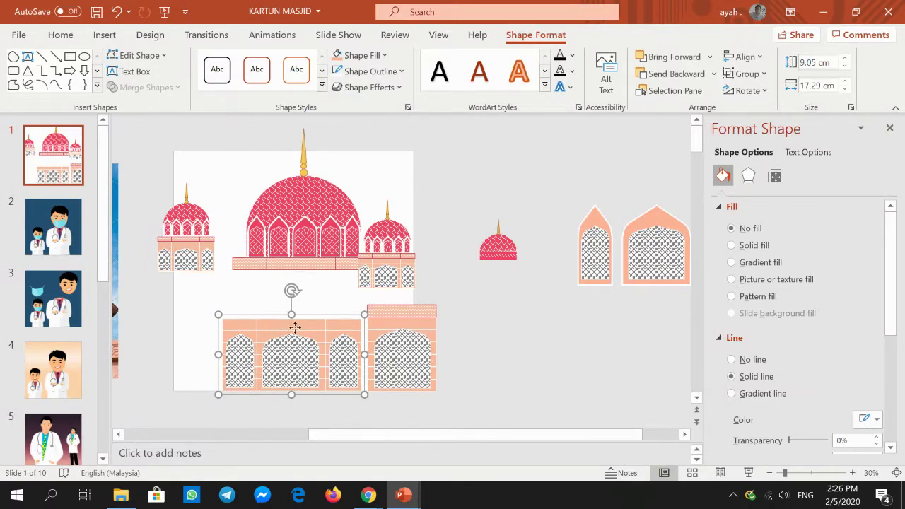
drag(295, 327, 592, 312)
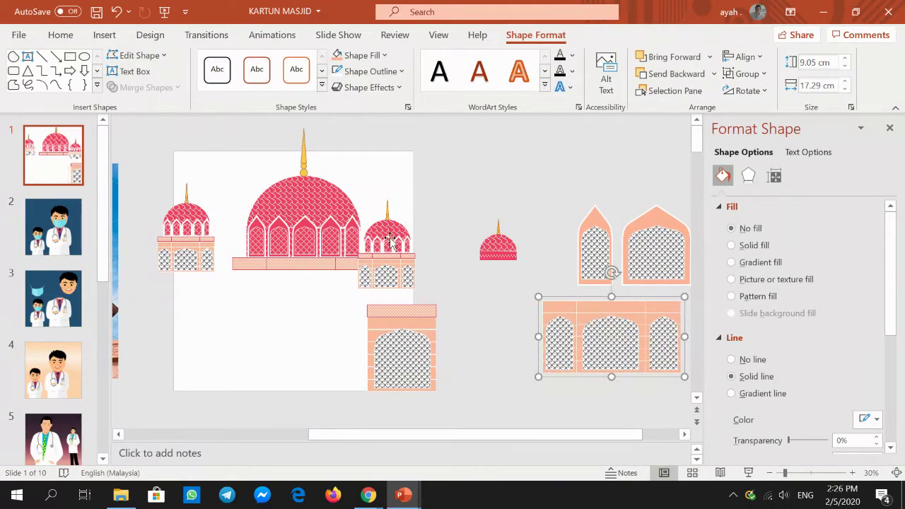
drag(318, 201, 309, 226)
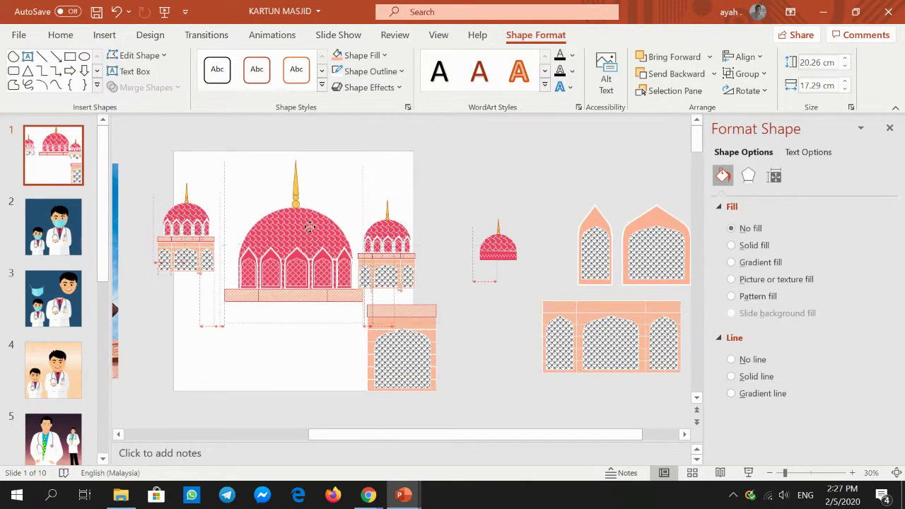
drag(393, 313, 289, 302)
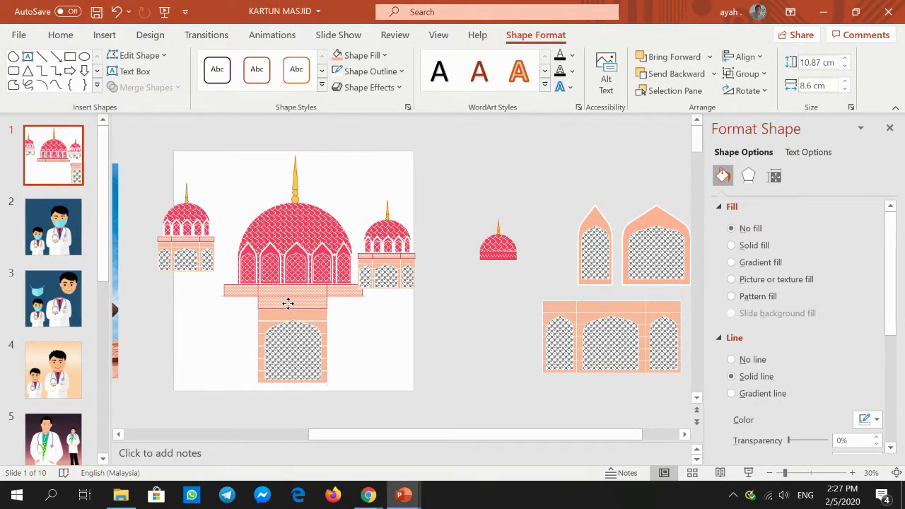
Zoom in and duplicate the tower piece
click(851, 472)
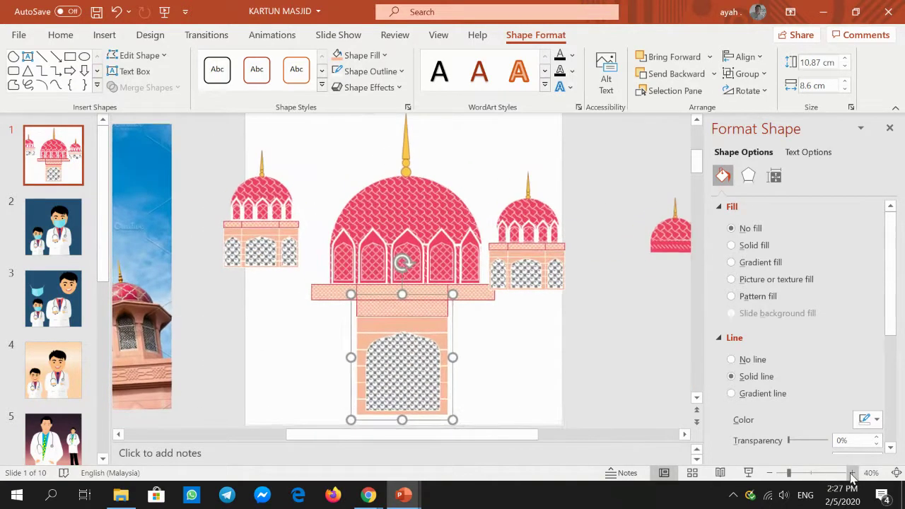
click(564, 346)
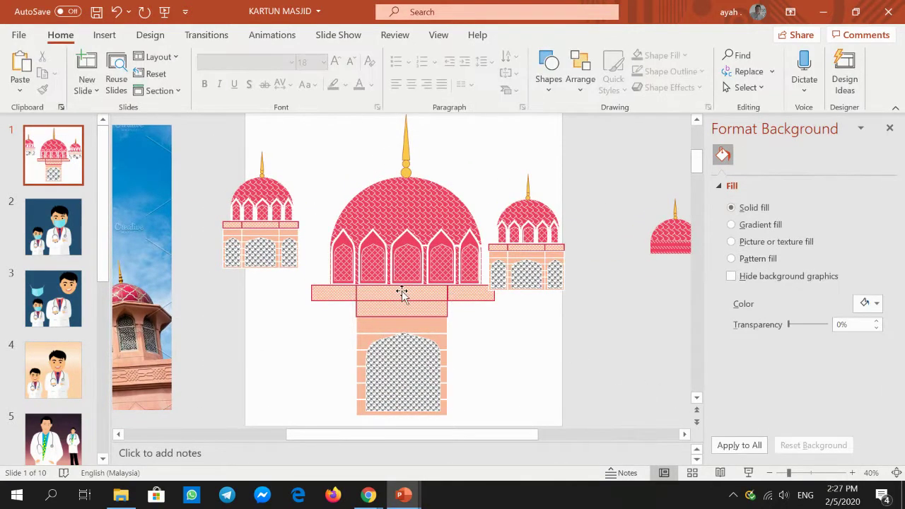
click(398, 315)
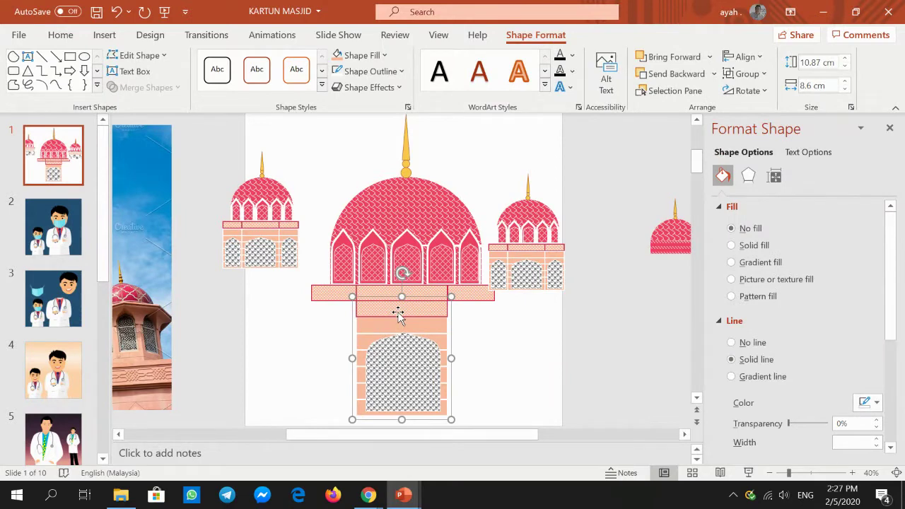
key(ctrl+d)
Delete the stray ledge piece and copy the window bay into a second bay beside it
click(339, 290)
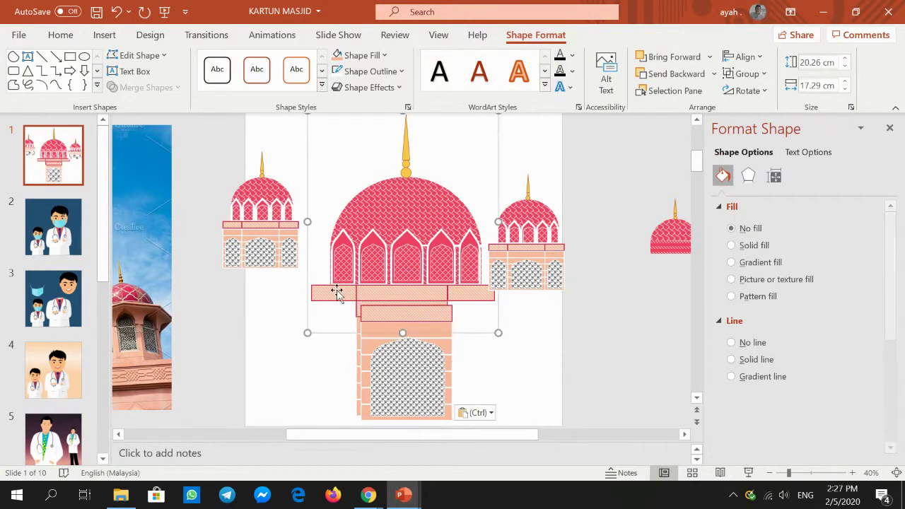
click(347, 288)
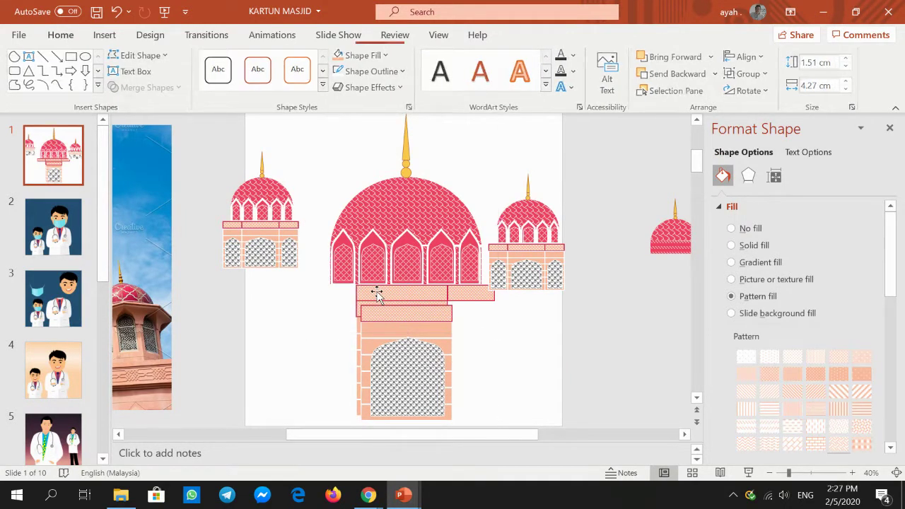
click(375, 293)
click(379, 295)
click(379, 296)
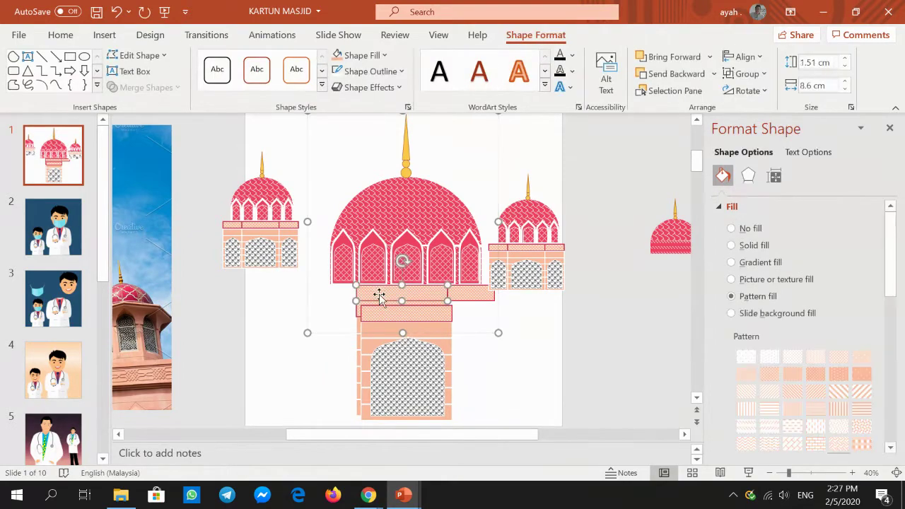
click(465, 297)
click(464, 296)
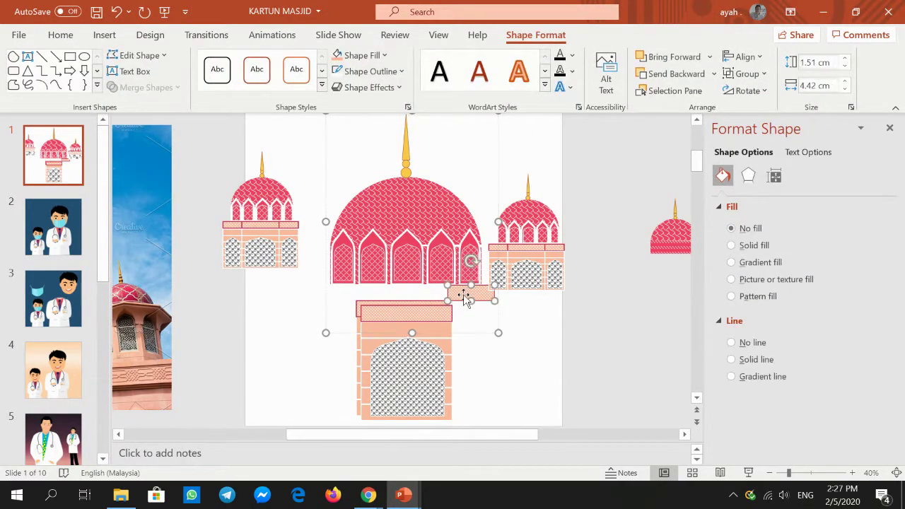
key(Delete)
key(Escape)
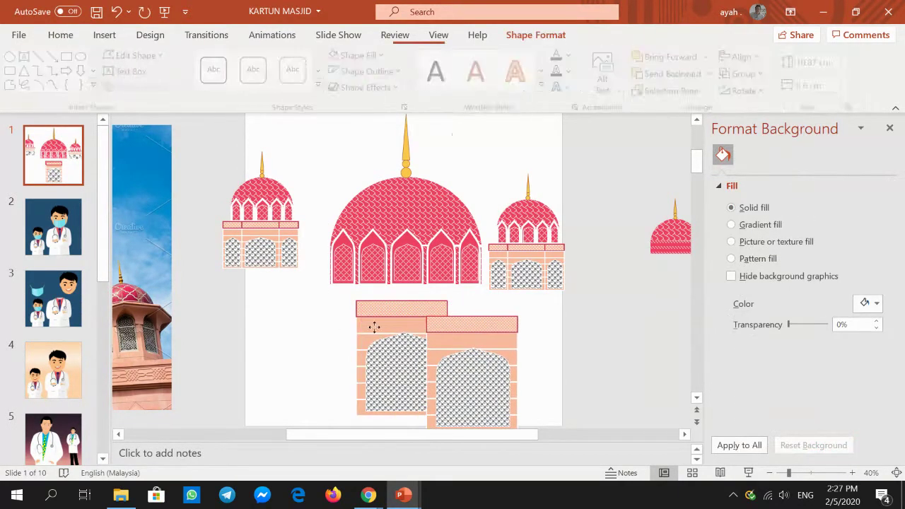
drag(385, 318, 304, 312)
click(506, 343)
Paste a copy of the window bay and place it right as the third arch
right_click(506, 343)
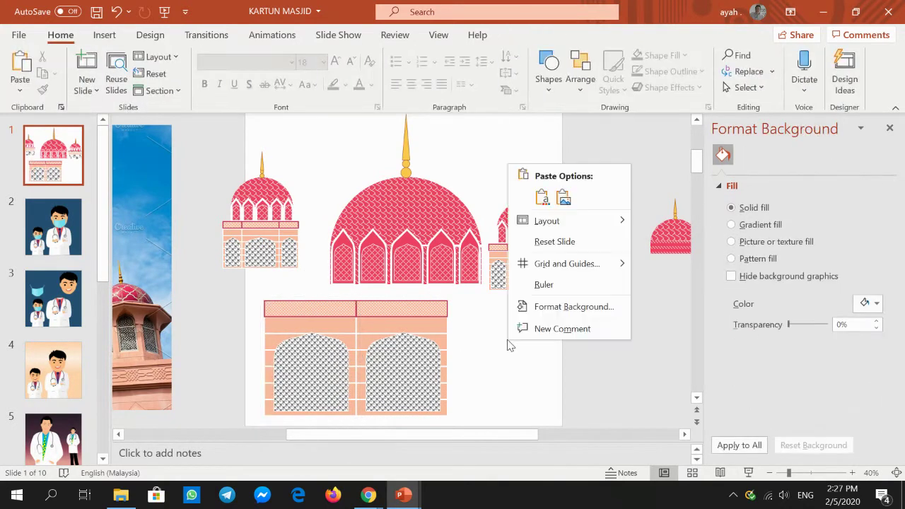
click(540, 198)
mouse_move(383, 313)
mouse_down()
mouse_move(484, 306)
mouse_move(472, 308)
mouse_up()
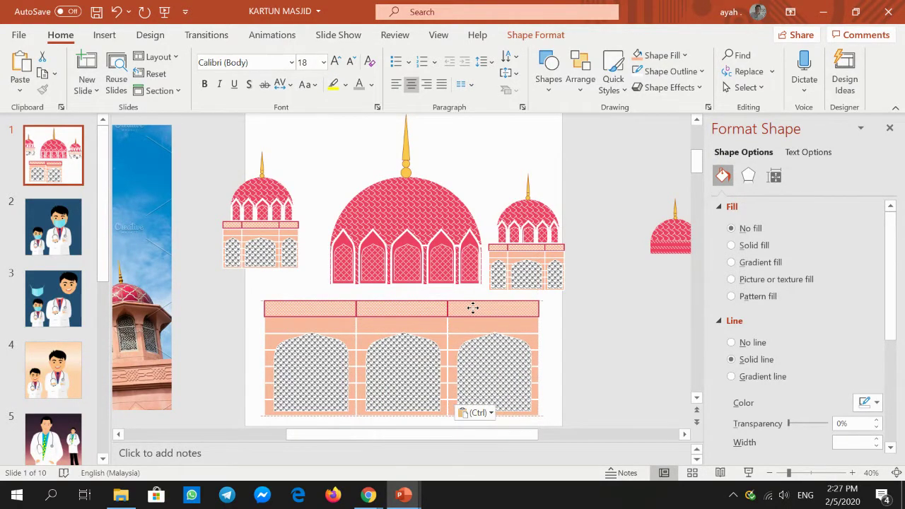
click(556, 319)
Paste a fourth window bay flush against the third, then select all four bays
right_click(555, 319)
click(610, 179)
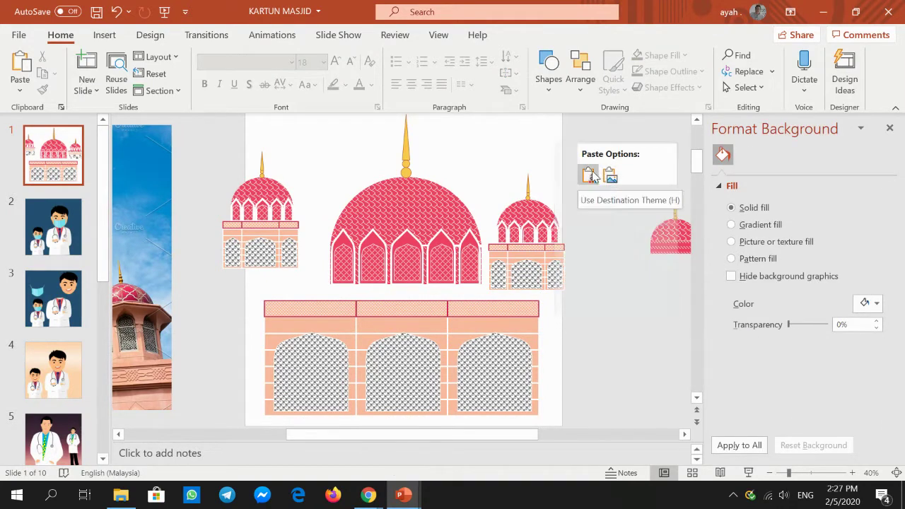
drag(414, 313, 591, 307)
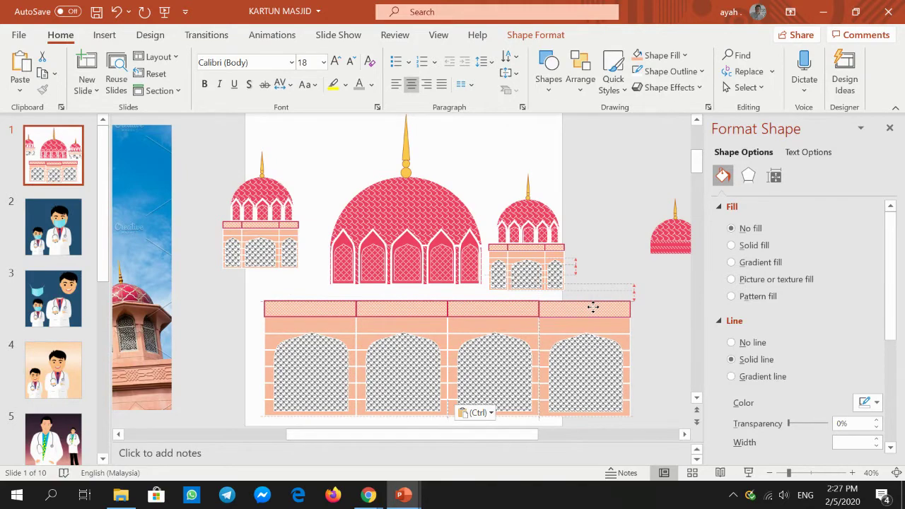
drag(592, 306, 593, 311)
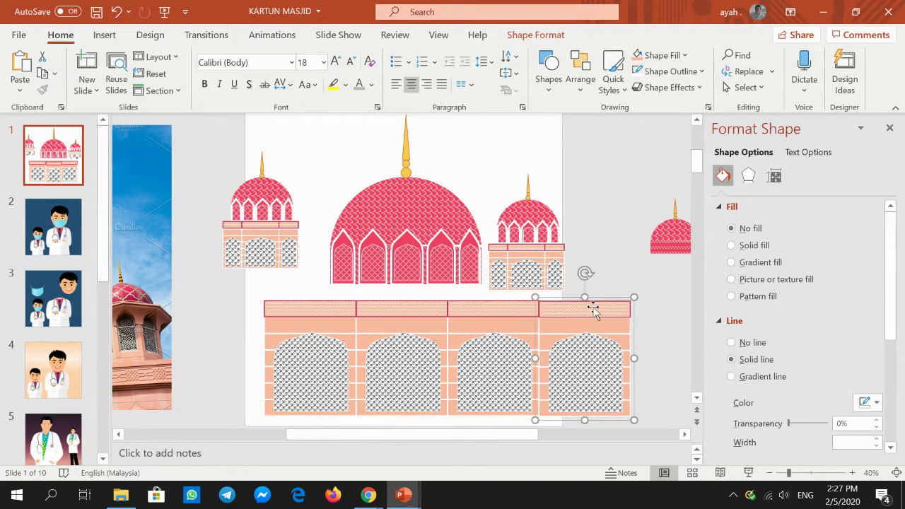
shift+click(319, 309)
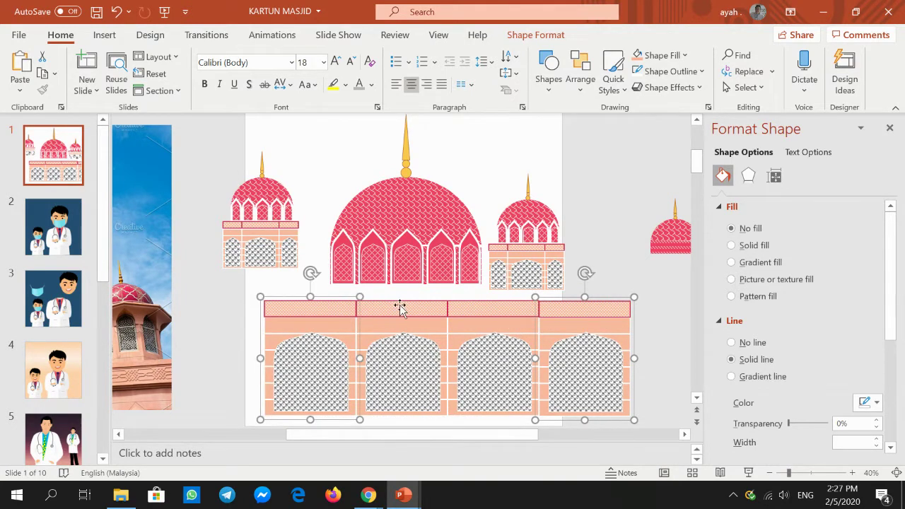
Space the four window bays evenly, undoing the trial center alignment
click(535, 35)
click(758, 60)
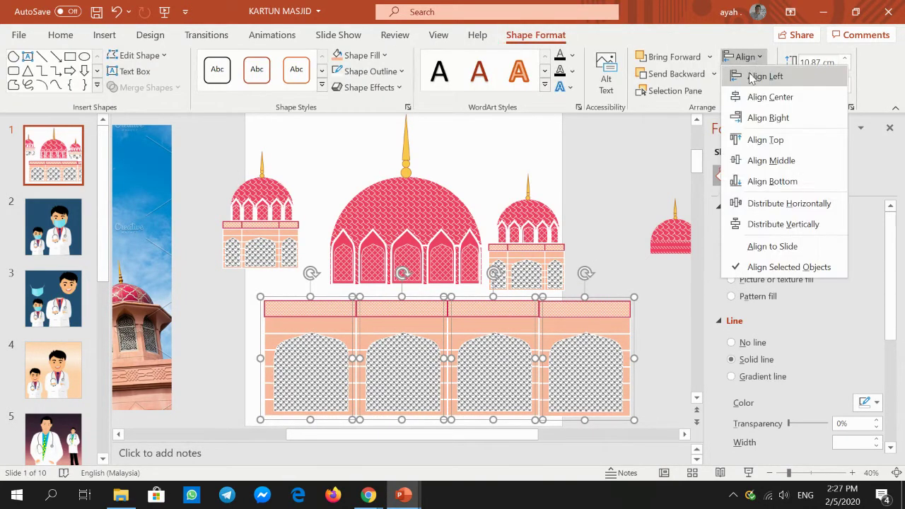
click(746, 133)
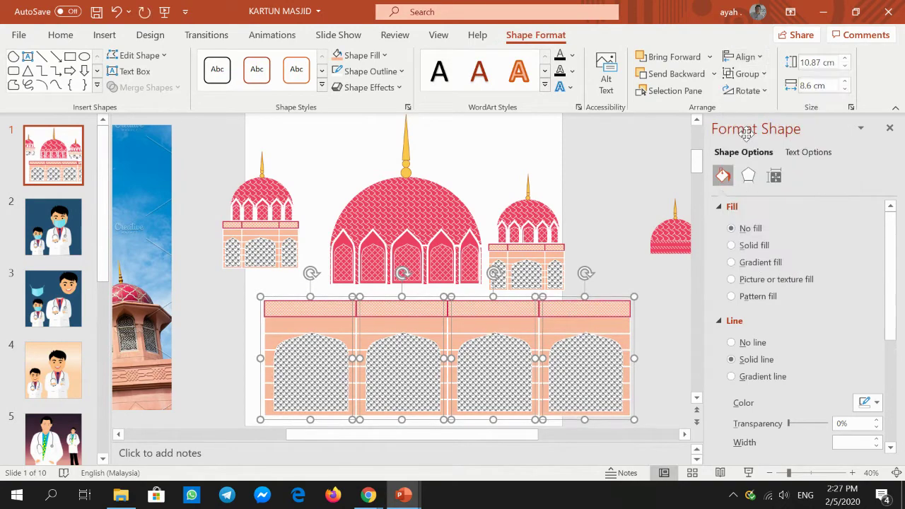
click(746, 63)
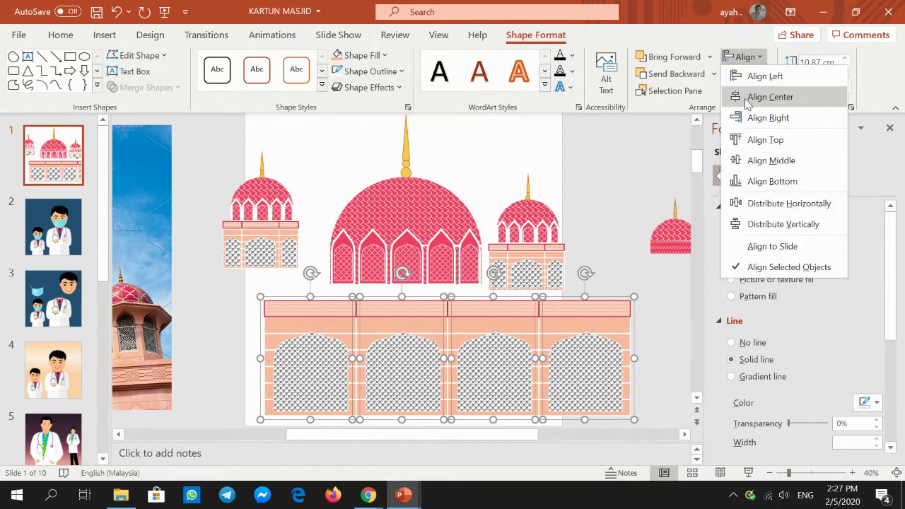
click(747, 99)
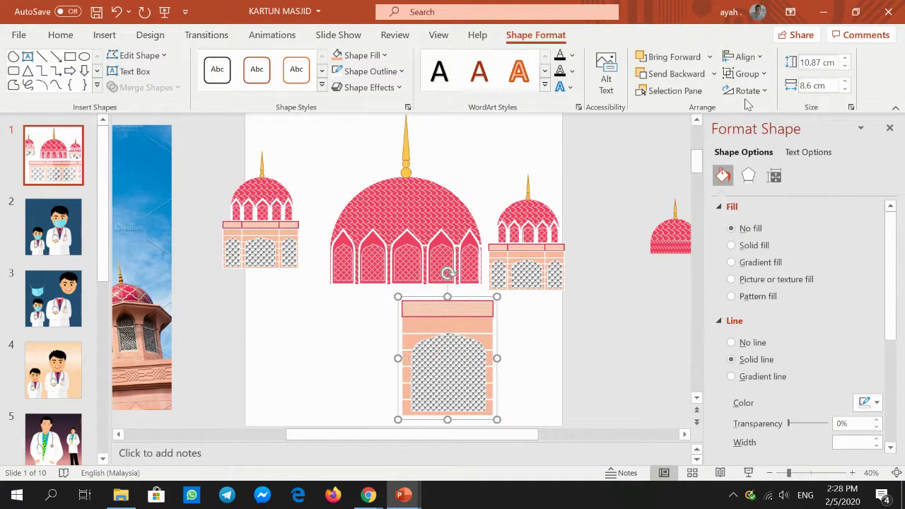
key(ctrl+z)
click(747, 58)
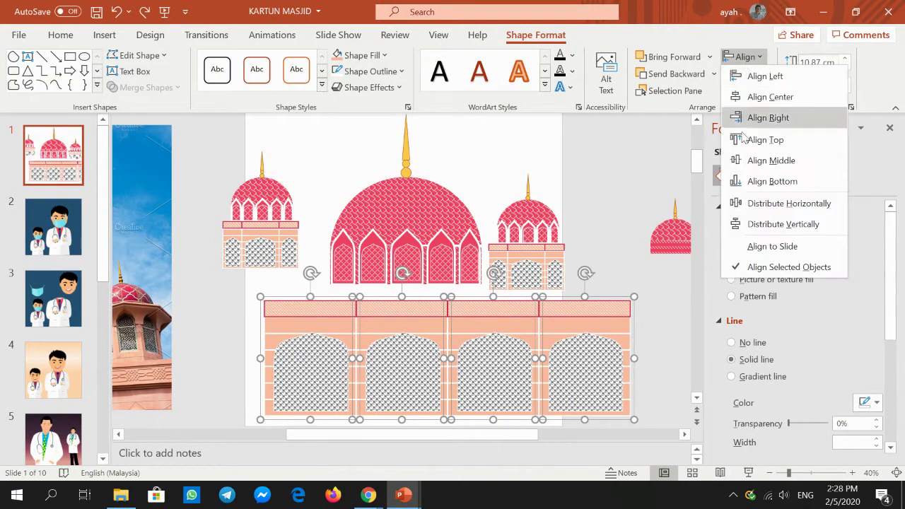
click(734, 203)
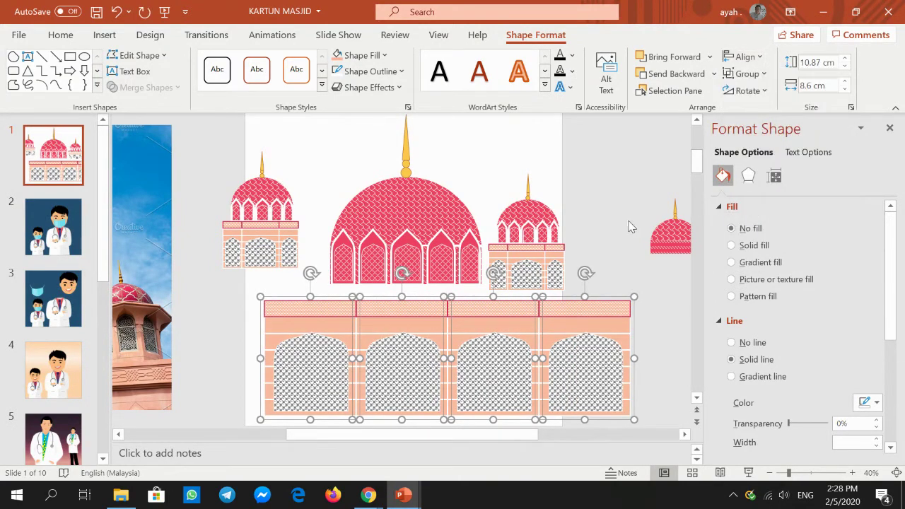
Group the four bays into one base and move it beneath the domes
right_click(560, 312)
mouse_move(599, 127)
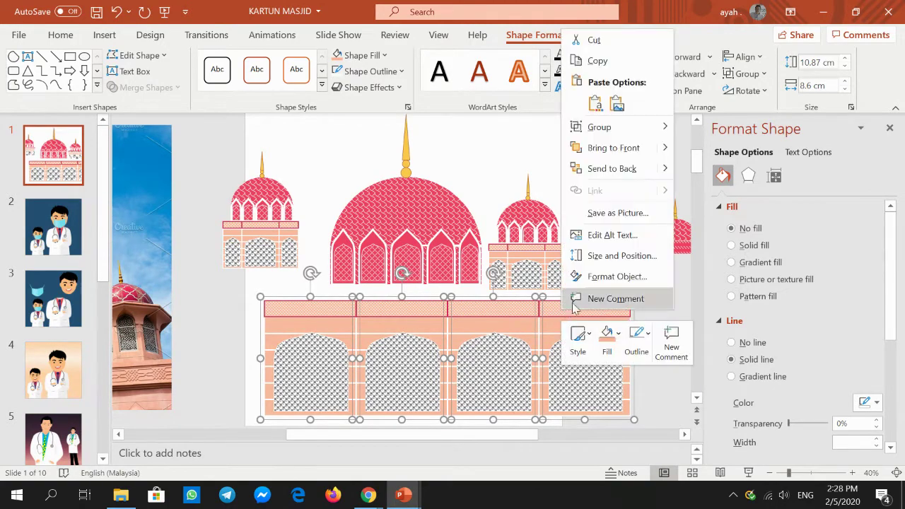
click(709, 128)
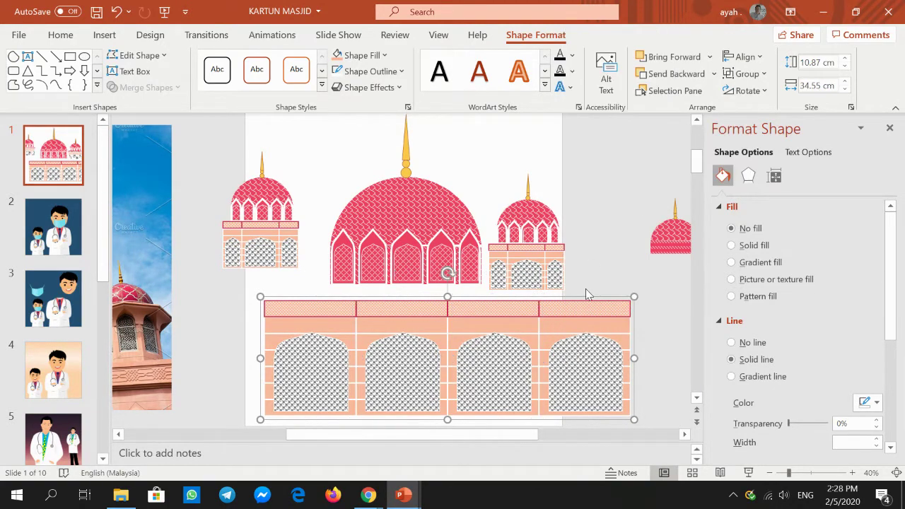
drag(580, 308, 549, 310)
Lower the central dome and both side towers onto the brick base
click(421, 218)
drag(421, 218, 424, 237)
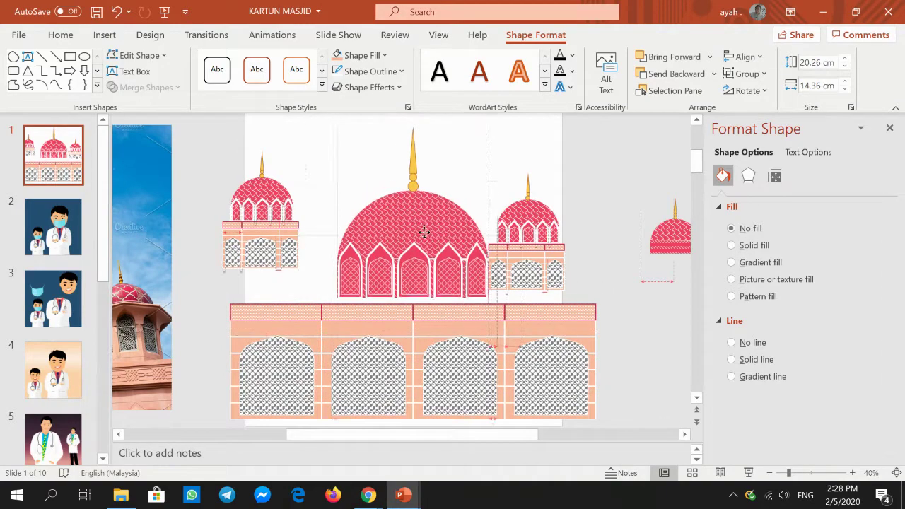
click(524, 225)
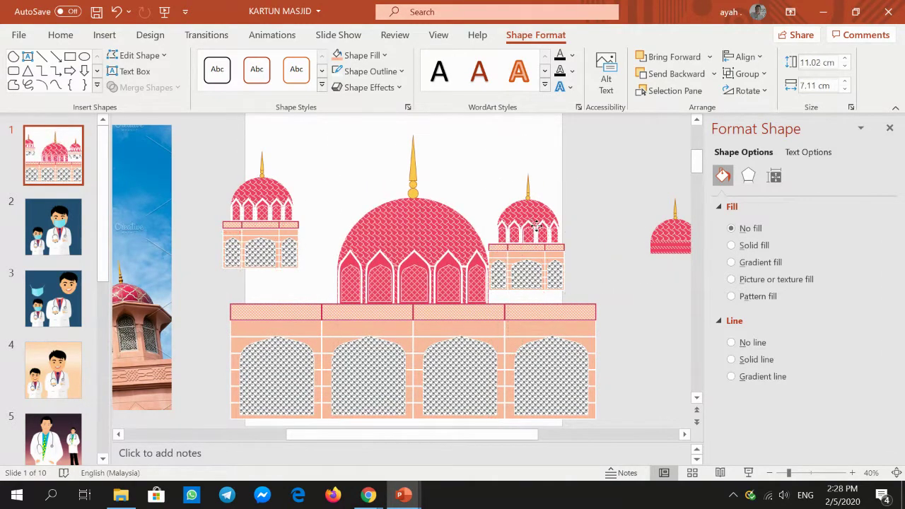
drag(529, 222, 550, 240)
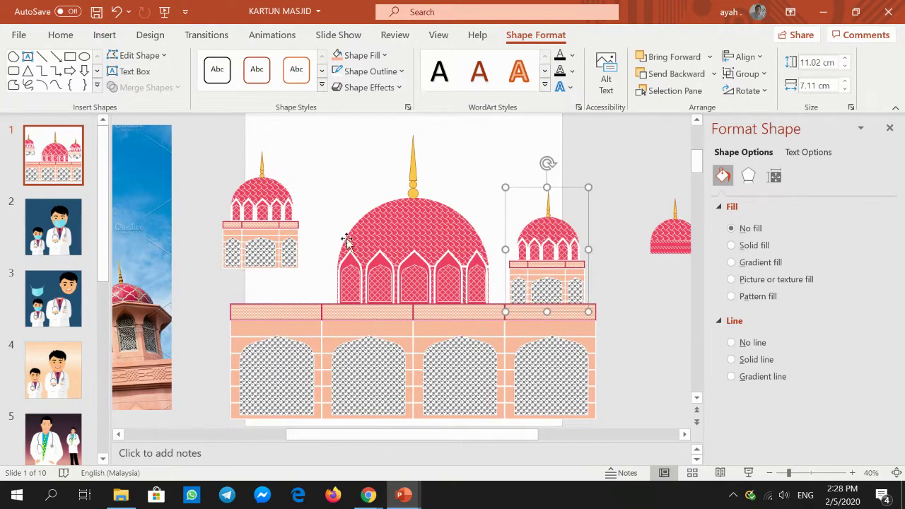
drag(275, 205, 292, 241)
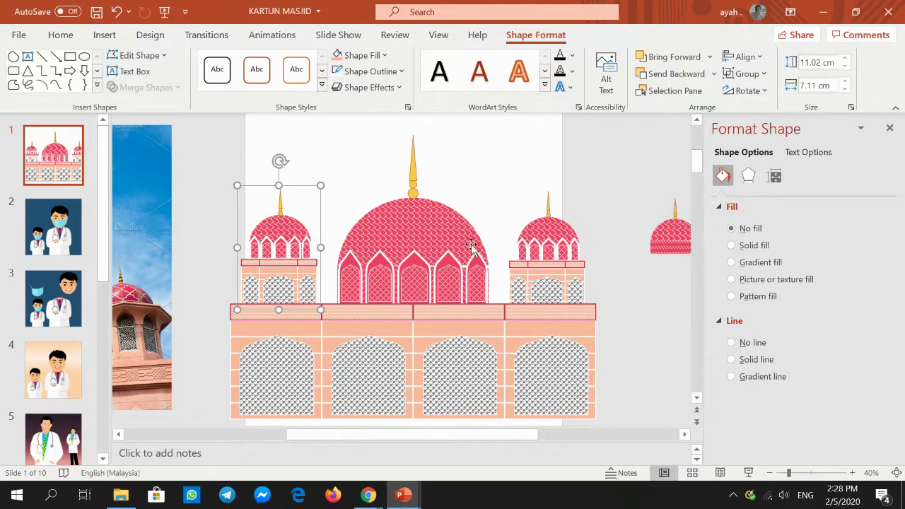
Group domes and base as one mosque, shrink it to 16.16 by 20.81 cm, and centre it
shift+click(417, 225)
shift+click(404, 337)
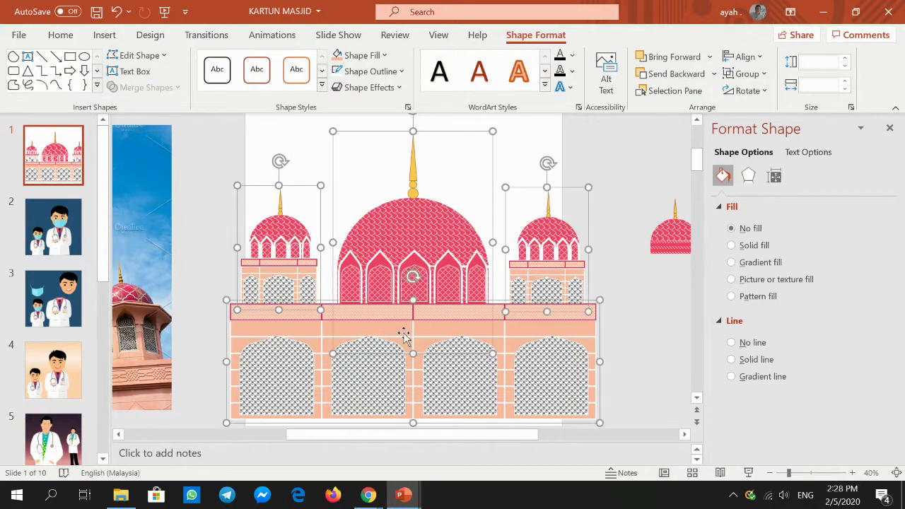
right_click(404, 336)
mouse_move(442, 151)
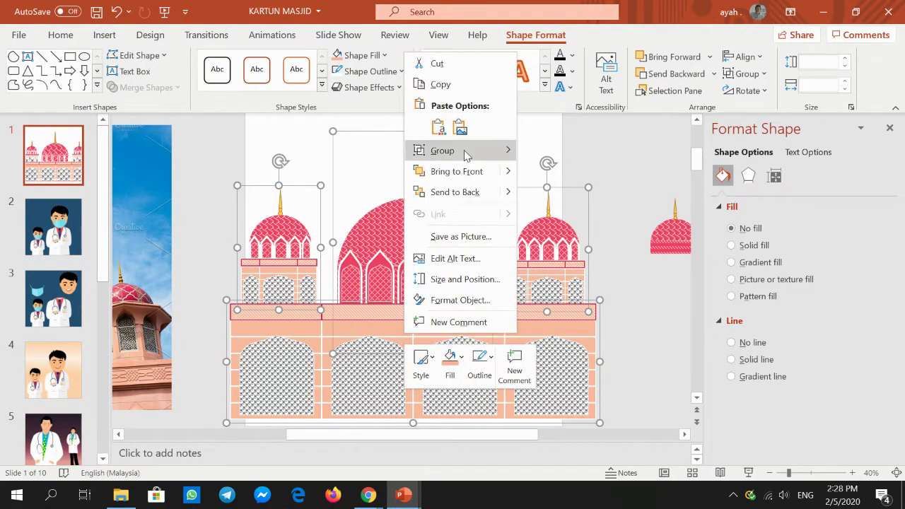
click(549, 152)
drag(597, 422, 452, 305)
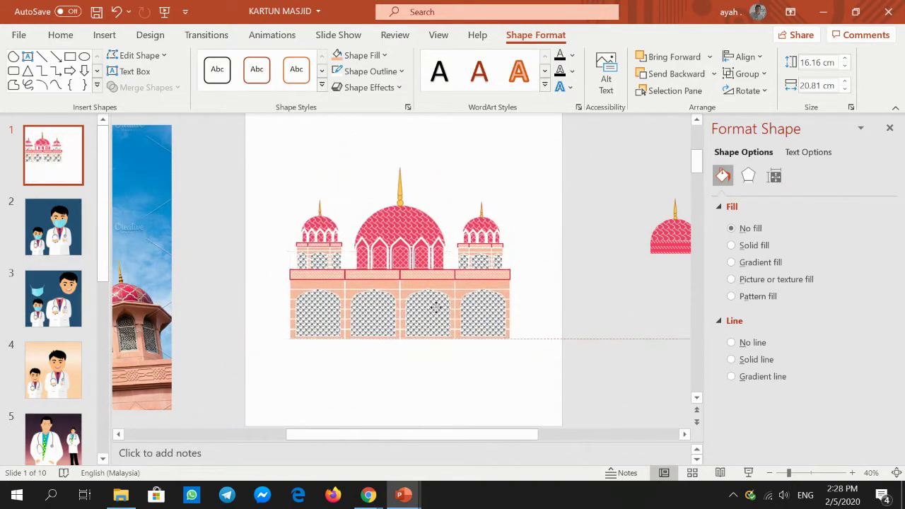
drag(402, 274, 464, 329)
click(591, 346)
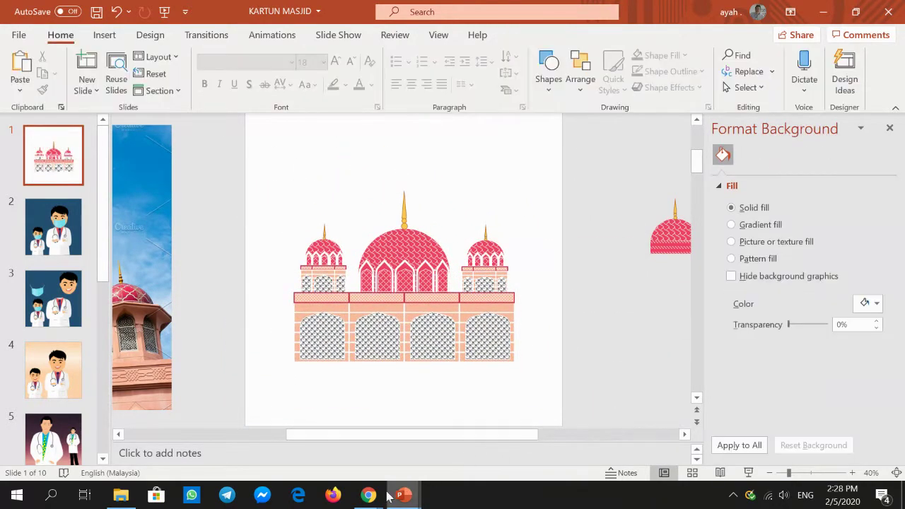
In Chrome's masjid putra image results, preview the Structurae photo of the mosque
mouse_move(368, 495)
click(307, 437)
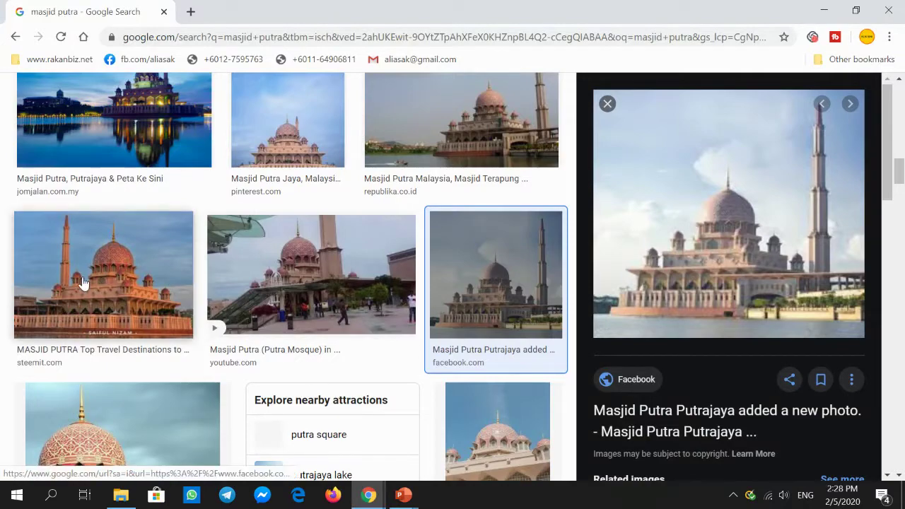
scroll(119, 339, up, 3)
scroll(176, 342, up, 4)
scroll(240, 345, up, 2)
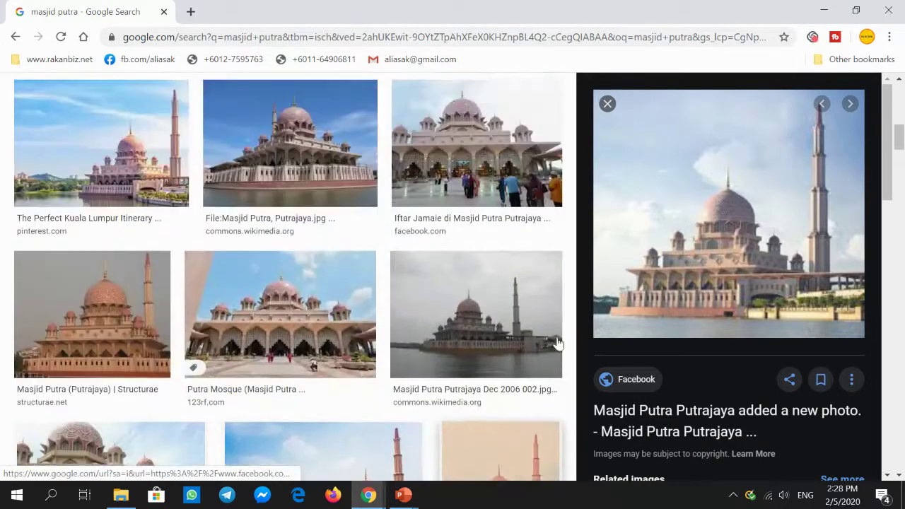
scroll(302, 348, up, 3)
scroll(212, 342, down, 3)
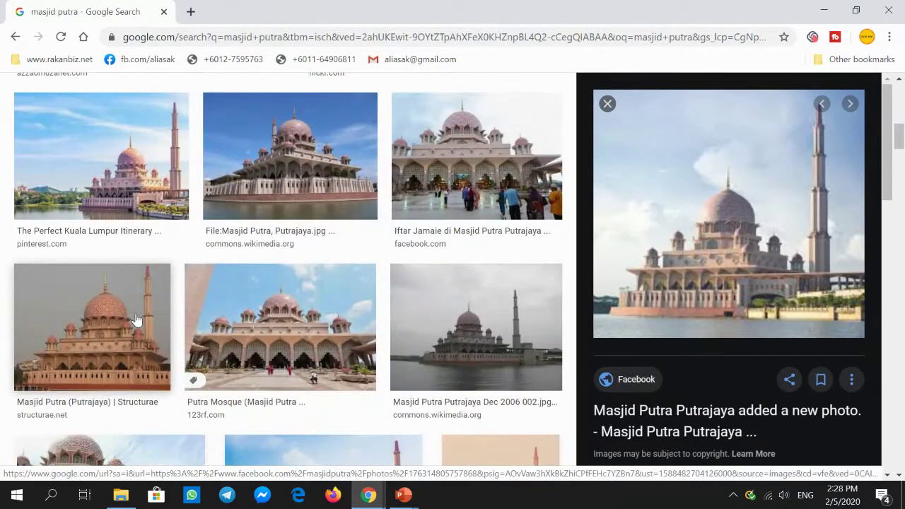
click(136, 320)
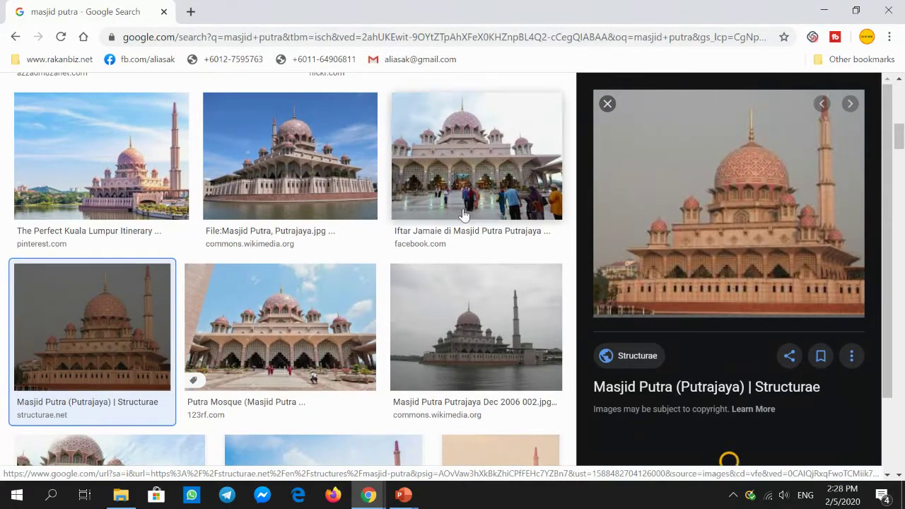
scroll(369, 228, up, 2)
scroll(370, 230, up, 2)
scroll(368, 228, up, 1)
scroll(369, 229, up, 2)
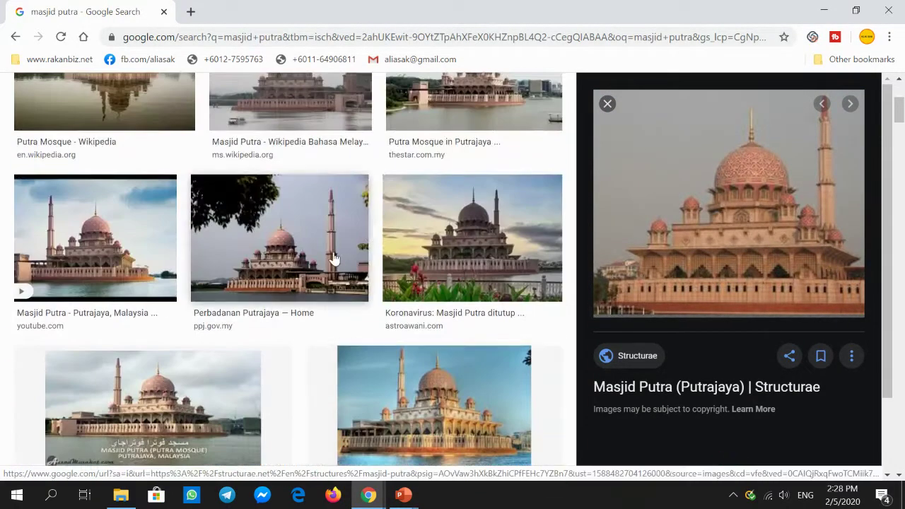
scroll(350, 244, up, 3)
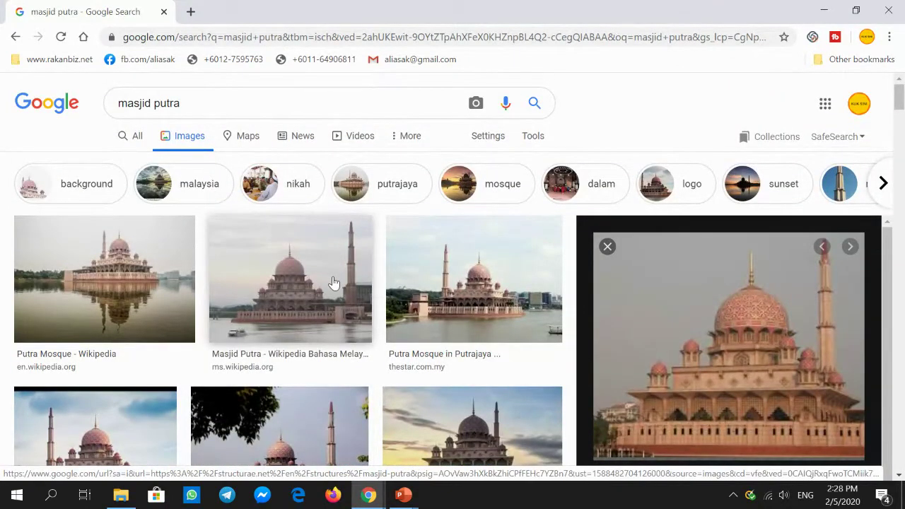
scroll(334, 283, down, 3)
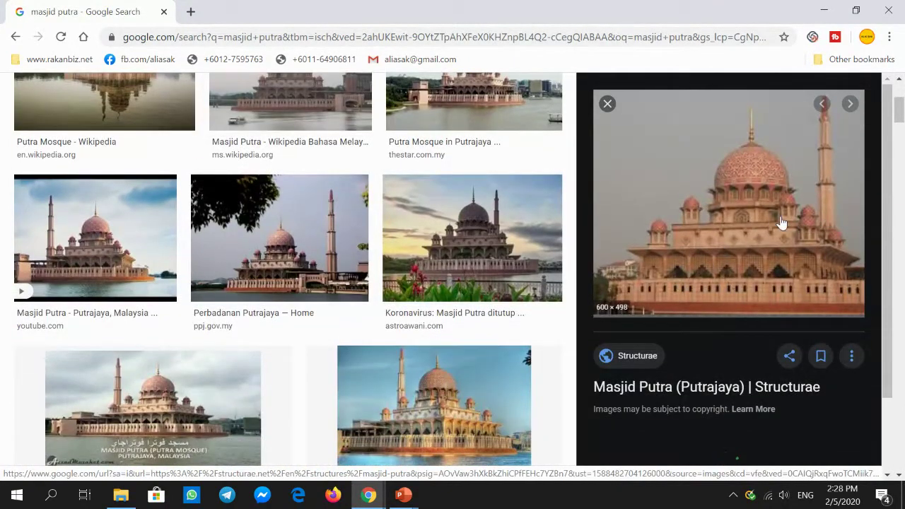
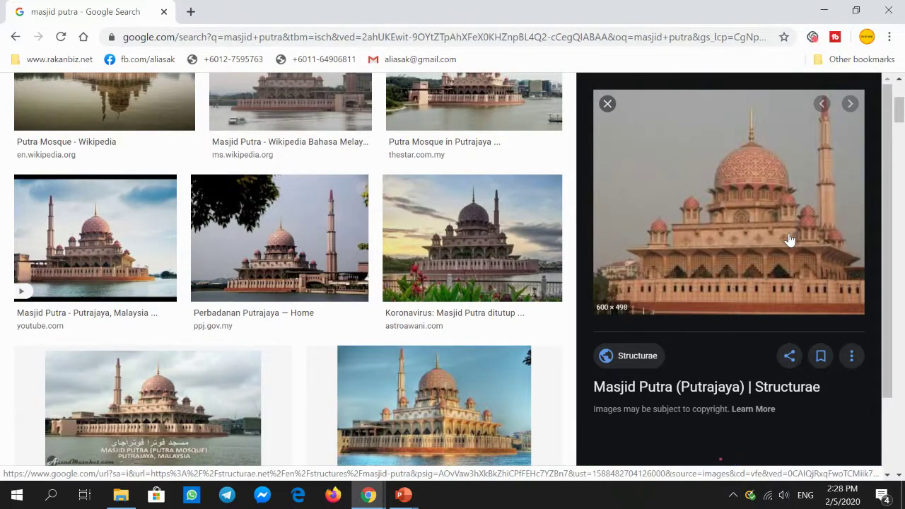
In KARTUN MASJID, move the tall mosque photo over the slide to compare, then back off
scroll(747, 313, down, 3)
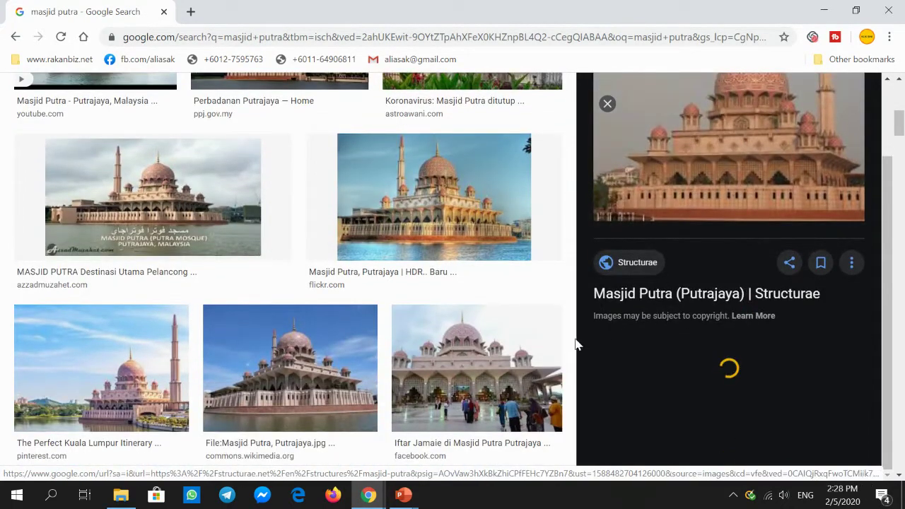
click(402, 495)
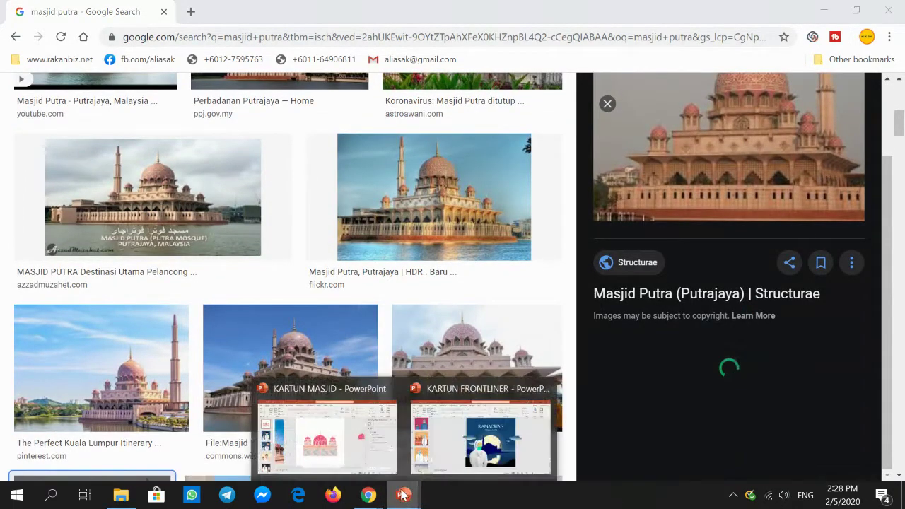
click(329, 441)
click(152, 311)
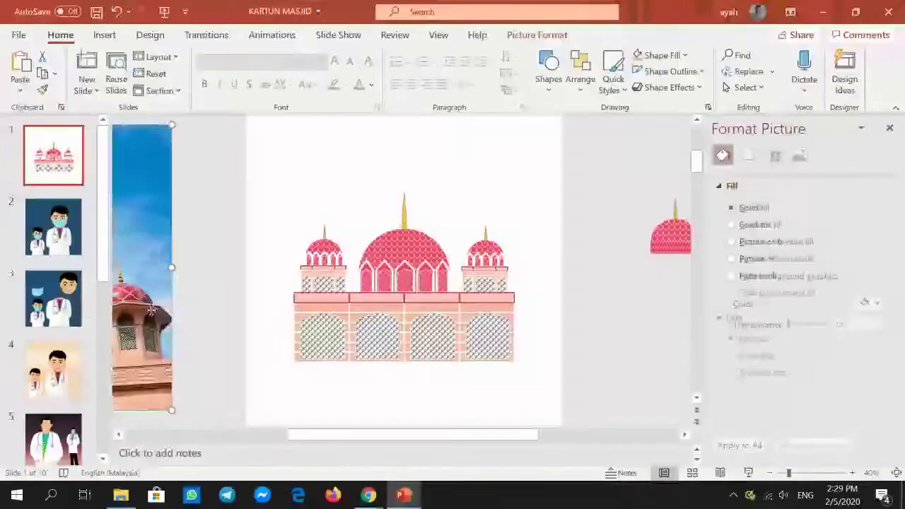
drag(151, 311, 640, 281)
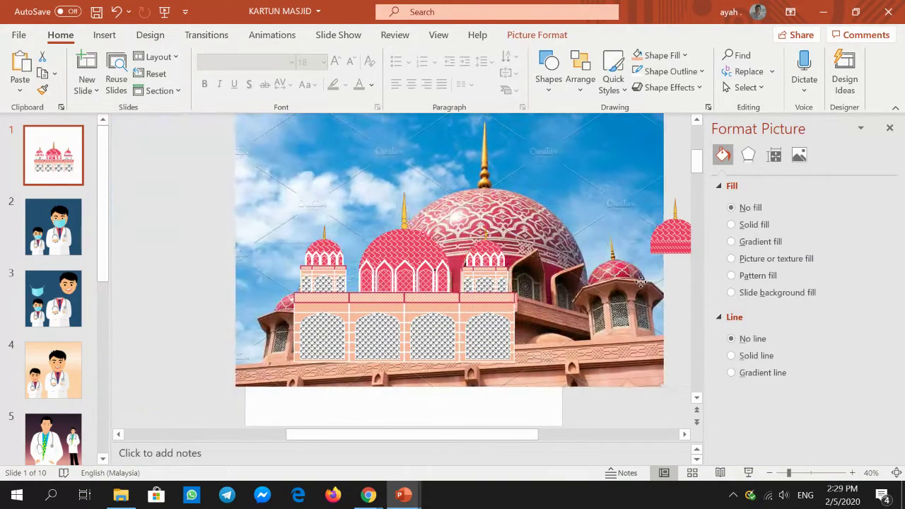
drag(639, 281, 186, 307)
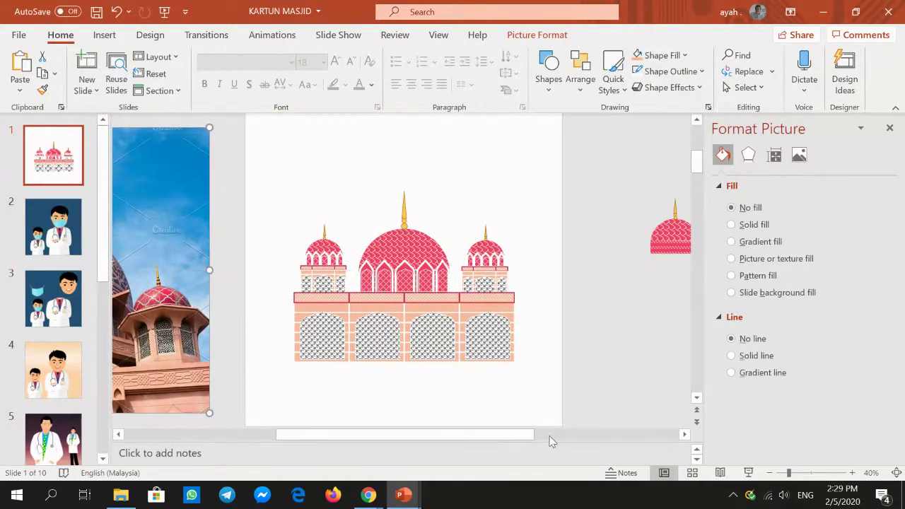
Browse down through the Masjid Putra image search results in Chrome
mouse_move(368, 495)
click(299, 438)
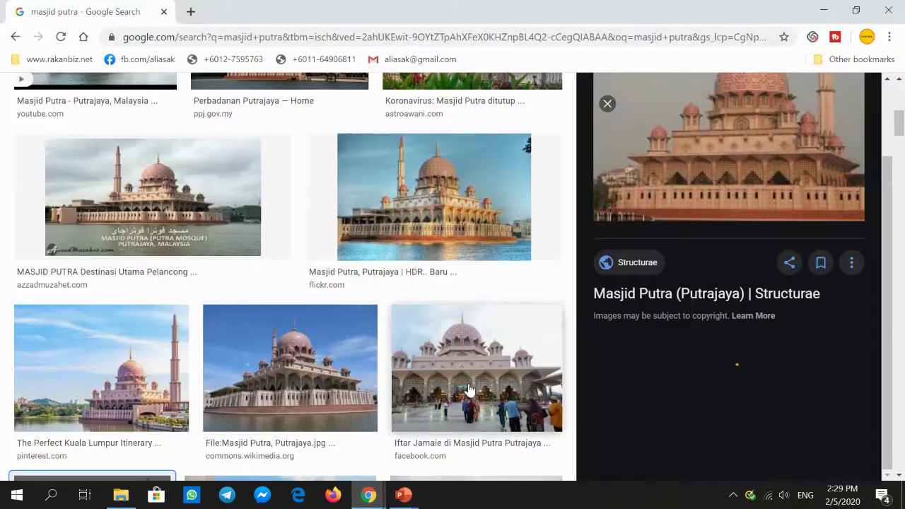
scroll(436, 346, down, 3)
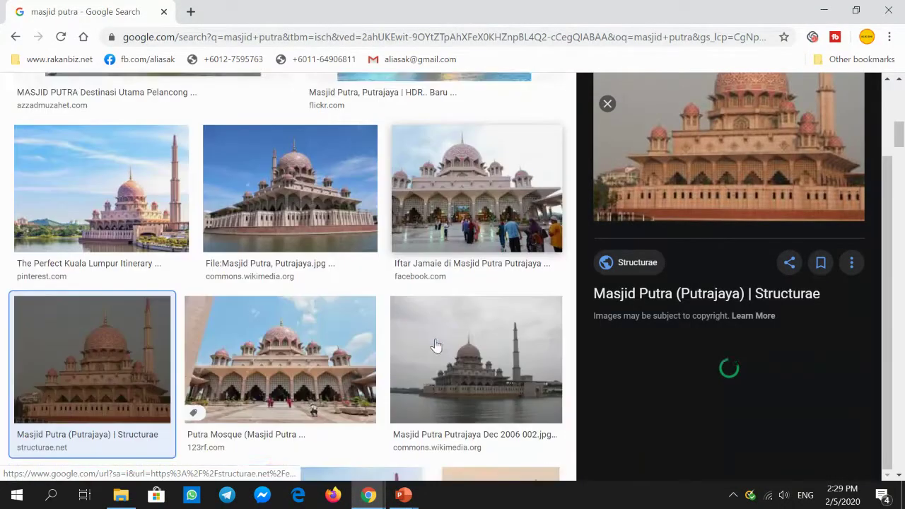
scroll(436, 346, down, 2)
scroll(432, 343, down, 4)
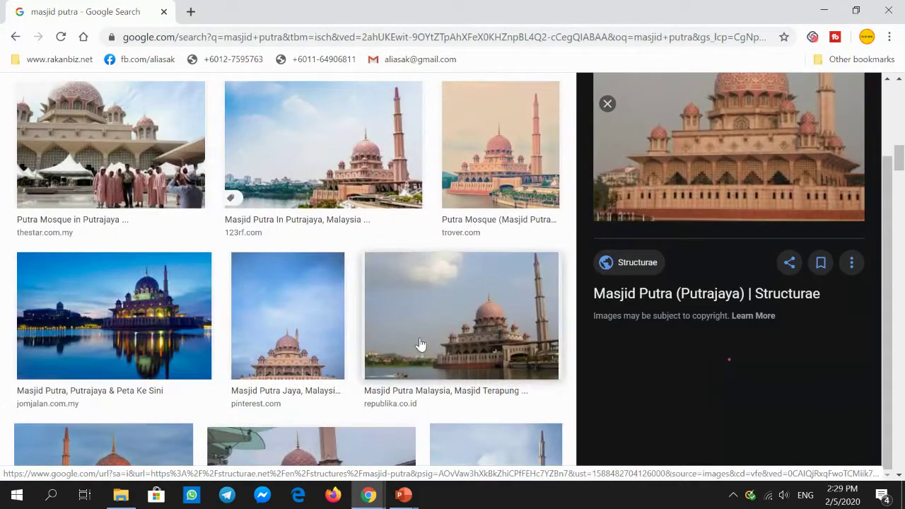
scroll(419, 344, down, 1)
scroll(399, 350, down, 2)
scroll(368, 351, down, 3)
scroll(338, 351, down, 3)
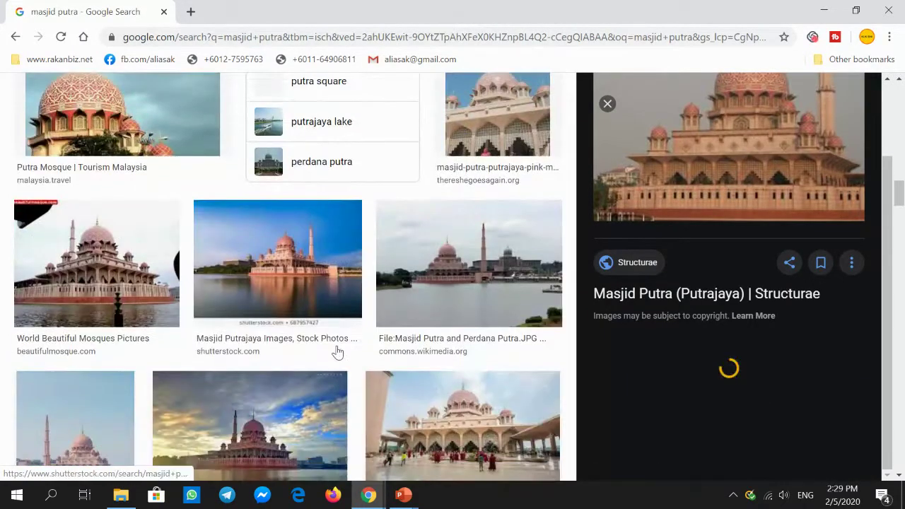
scroll(337, 351, down, 4)
scroll(325, 347, down, 2)
scroll(304, 339, down, 3)
scroll(288, 334, down, 2)
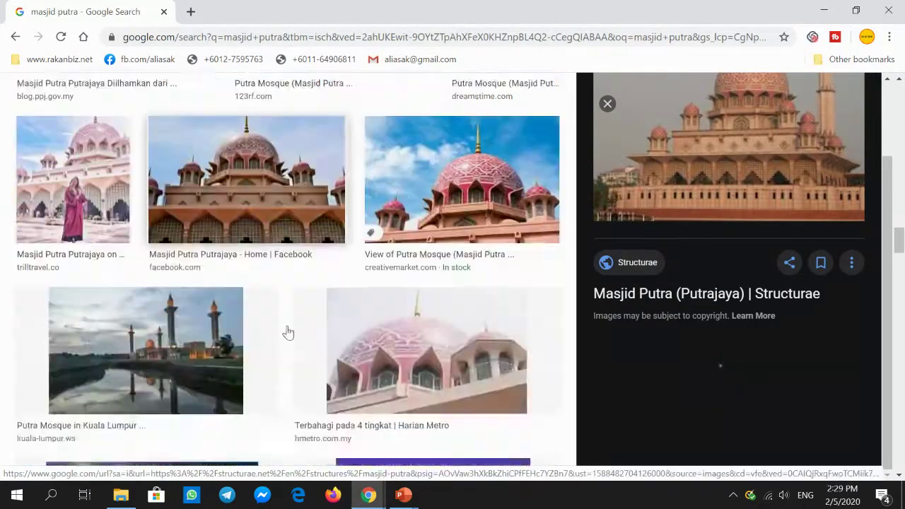
scroll(288, 330, down, 2)
scroll(304, 325, down, 5)
scroll(343, 317, down, 2)
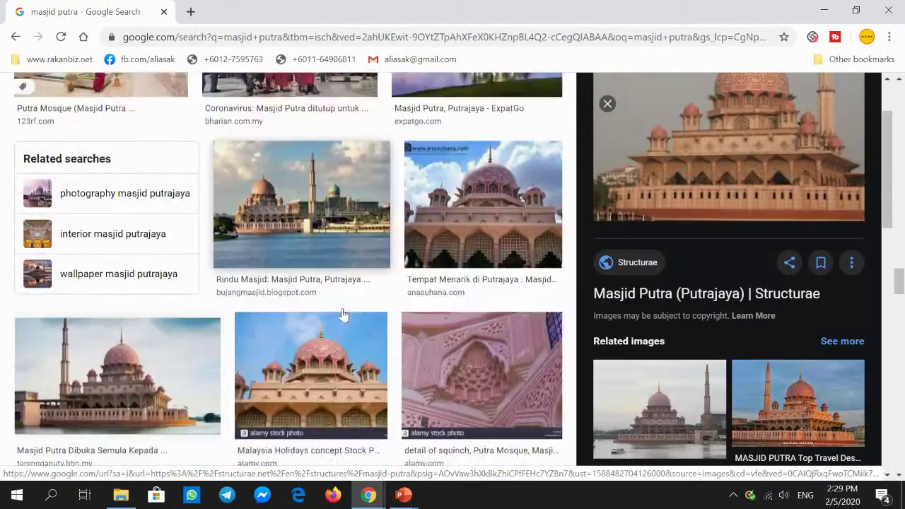
scroll(381, 353, down, 3)
scroll(401, 370, down, 3)
scroll(403, 370, down, 3)
scroll(396, 369, down, 1)
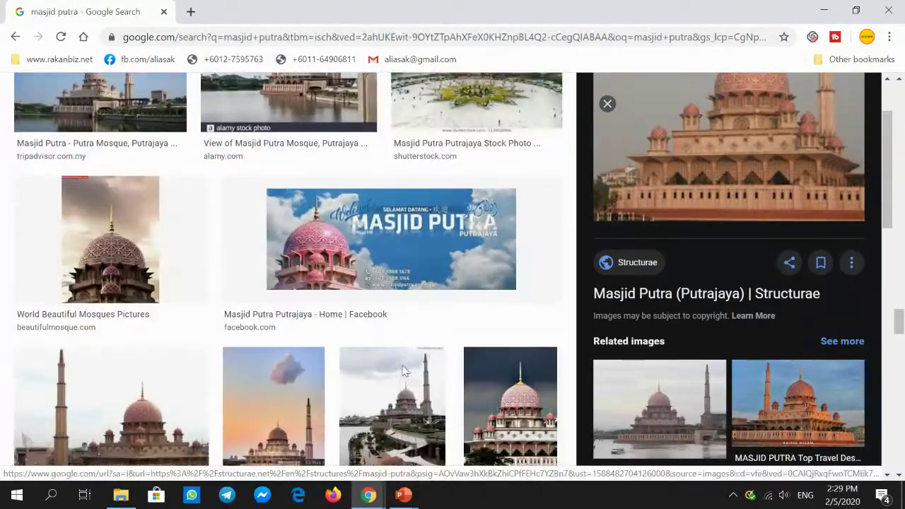
scroll(353, 363, down, 3)
scroll(352, 363, down, 3)
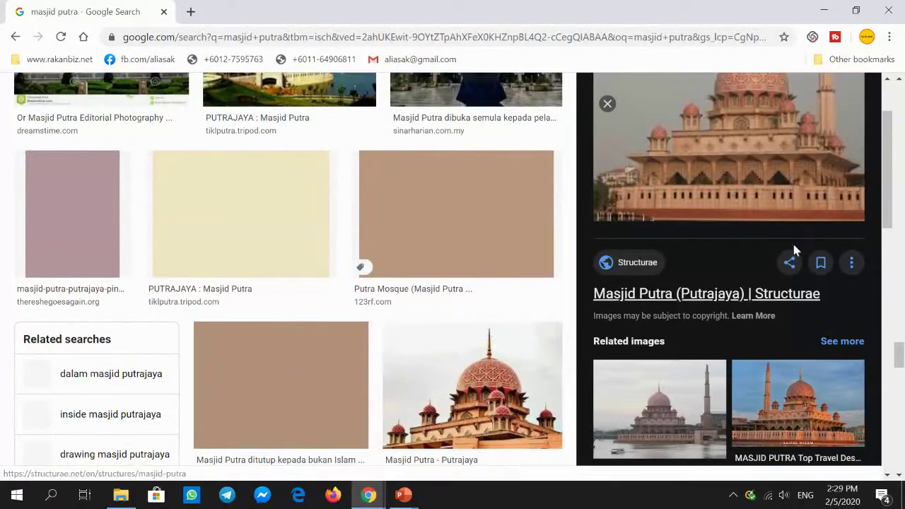
scroll(415, 299, down, 5)
scroll(417, 299, down, 5)
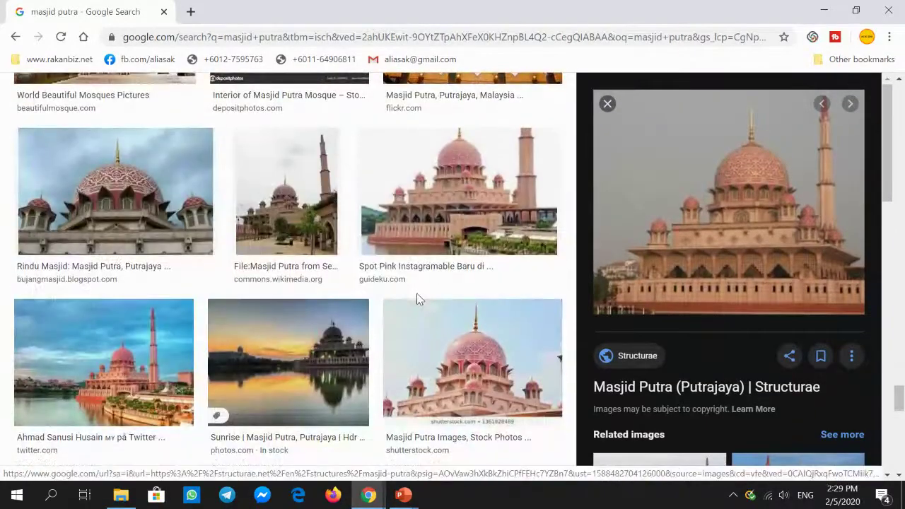
scroll(499, 302, down, 5)
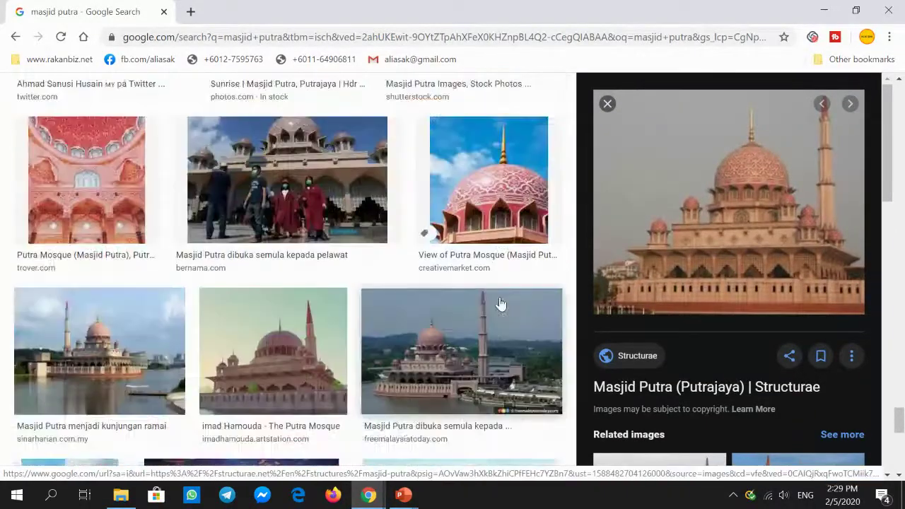
scroll(500, 303, down, 2)
scroll(499, 303, down, 3)
scroll(500, 302, down, 3)
scroll(500, 302, down, 1)
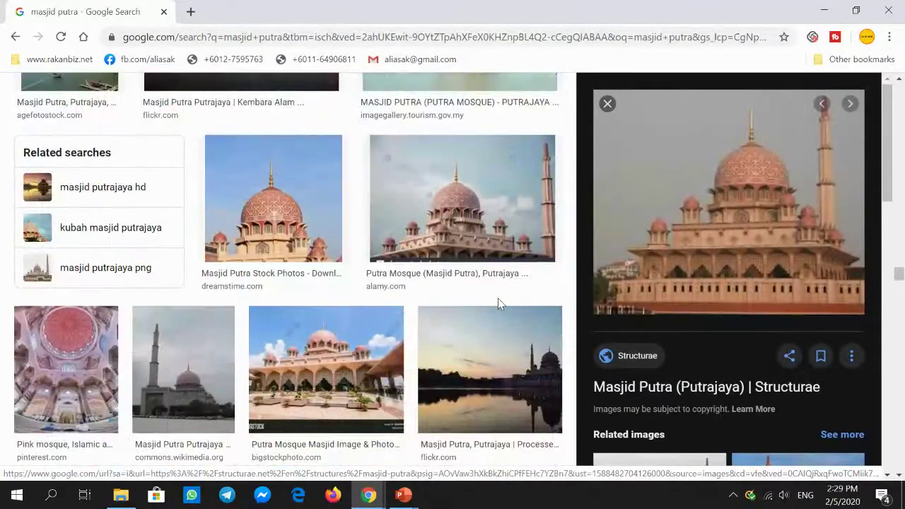
scroll(499, 304, down, 2)
scroll(498, 304, down, 2)
scroll(410, 311, down, 4)
scroll(389, 328, down, 5)
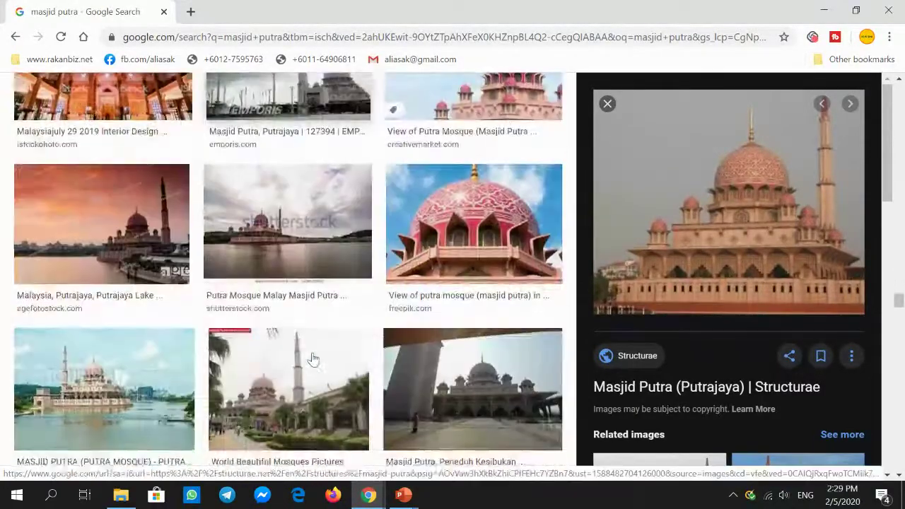
scroll(456, 342, down, 5)
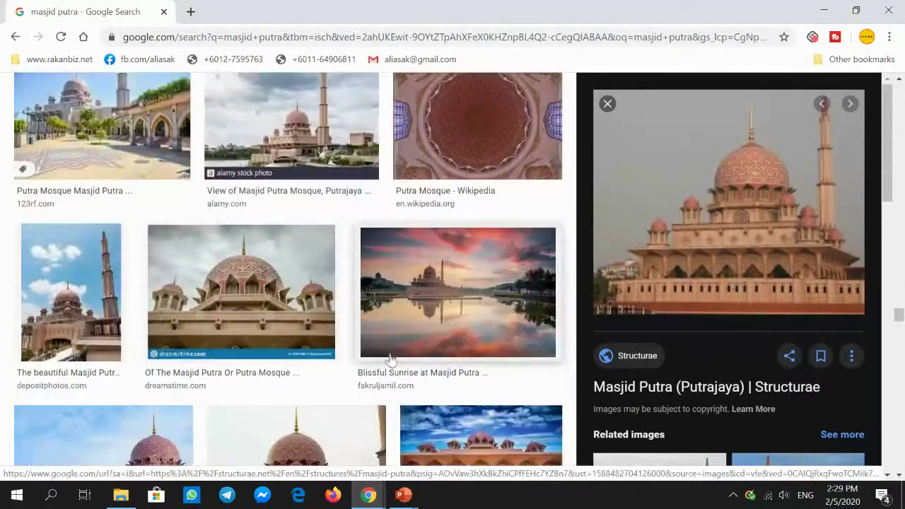
scroll(391, 361, down, 3)
scroll(776, 245, up, 4)
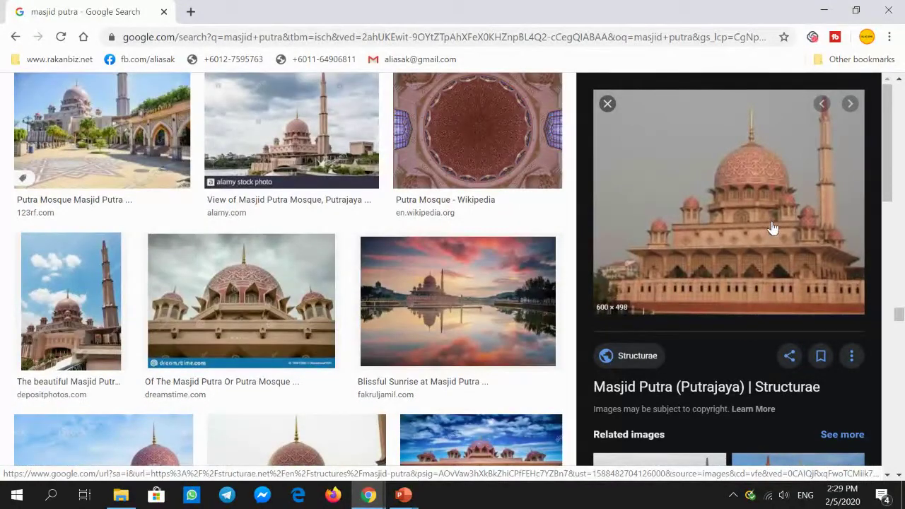
Open the Structurae Masjid Putra page and copy its photo
click(771, 221)
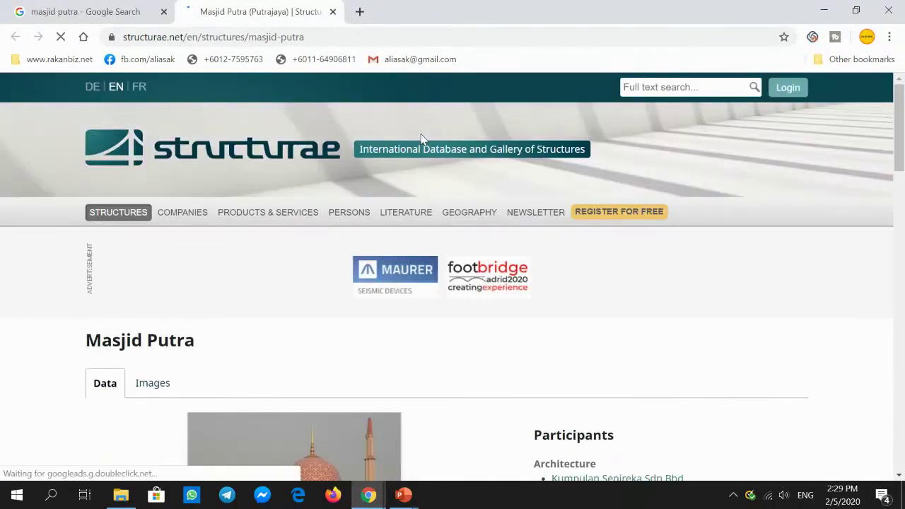
scroll(369, 386, down, 4)
scroll(368, 297, up, 2)
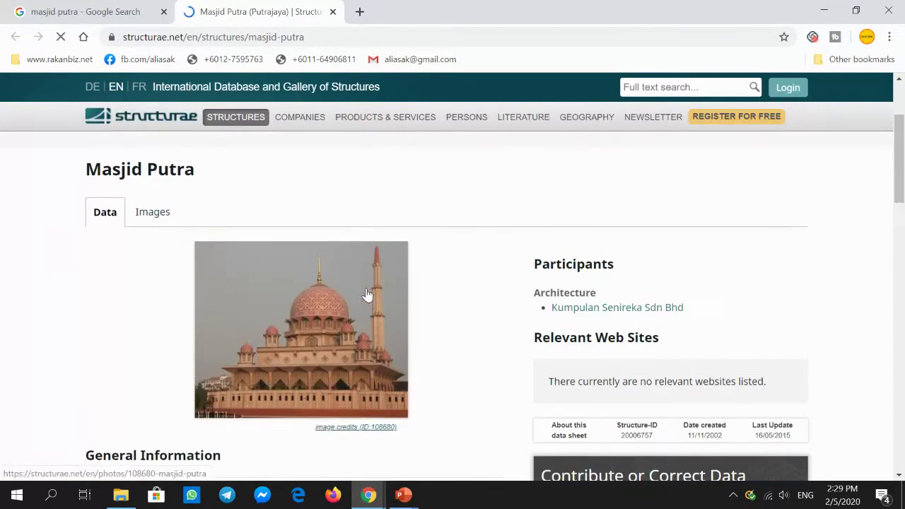
right_click(359, 303)
click(396, 230)
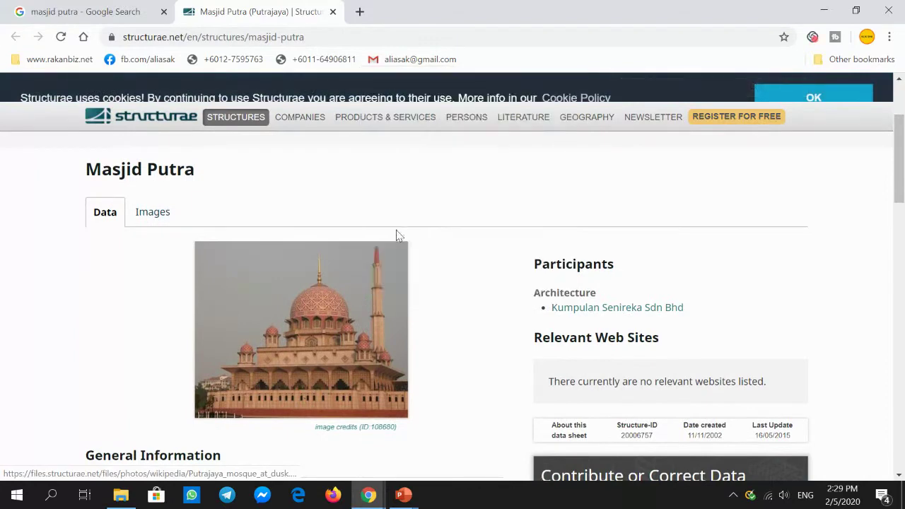
Paste the Masjid Putra photo onto slide 1, enlarge it across the slide, and move it lower
mouse_move(403, 495)
click(325, 439)
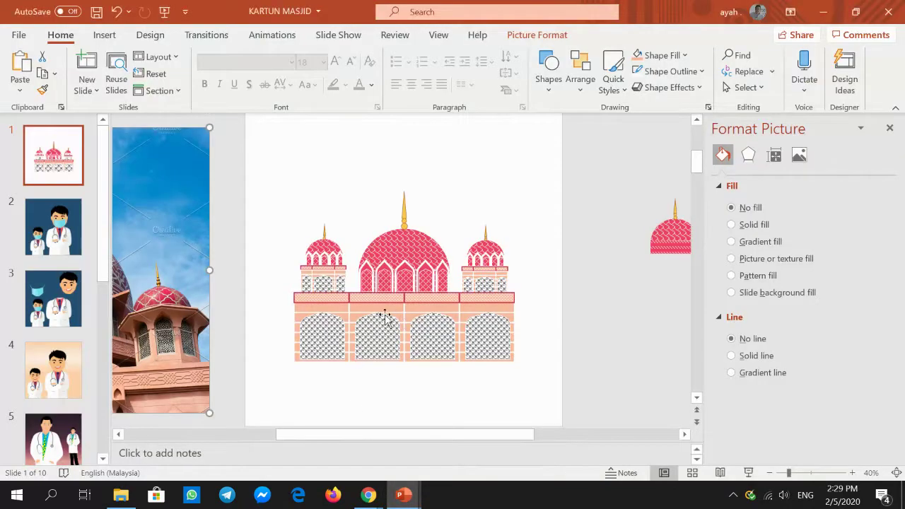
right_click(543, 177)
click(618, 208)
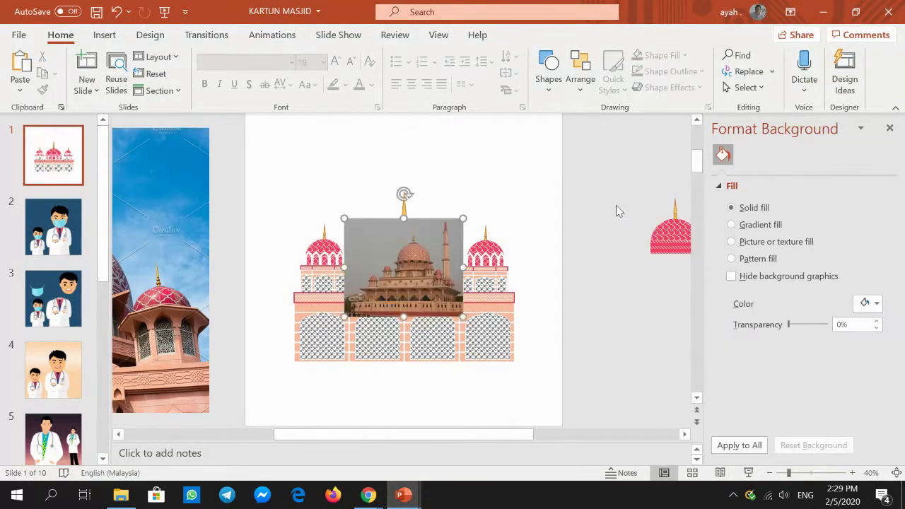
drag(462, 218, 591, 115)
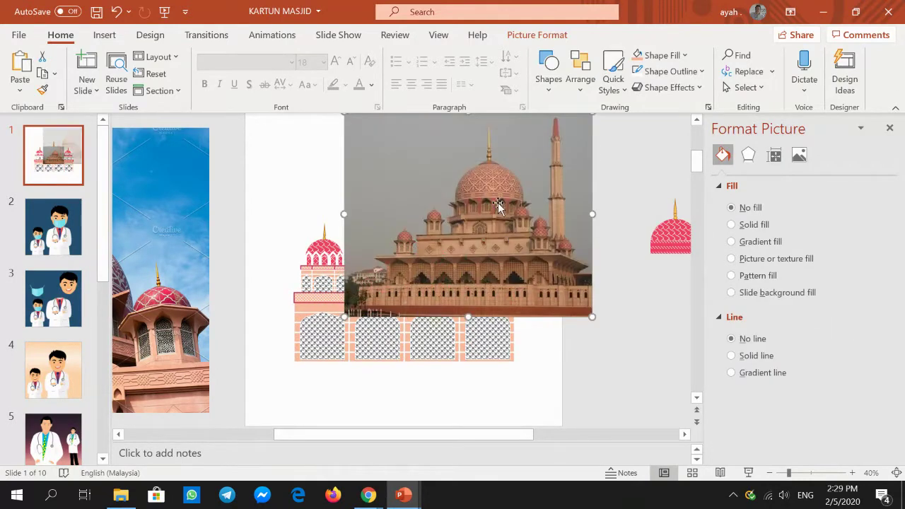
drag(469, 221, 238, 395)
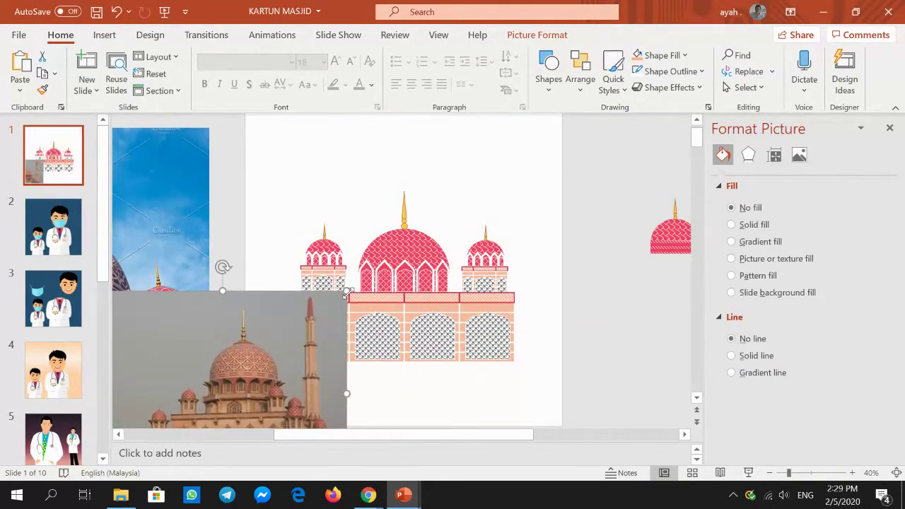
mouse_move(347, 290)
mouse_down()
mouse_move(401, 240)
mouse_move(523, 95)
mouse_up()
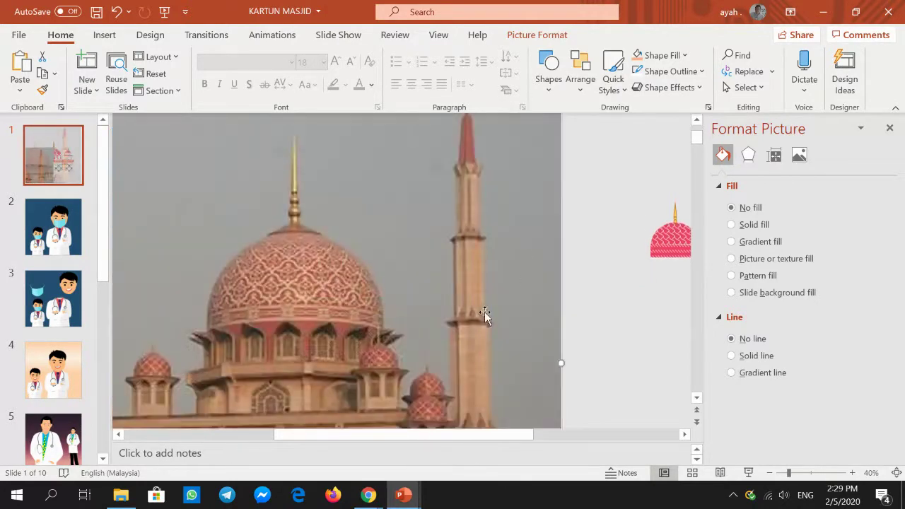
drag(485, 314, 407, 287)
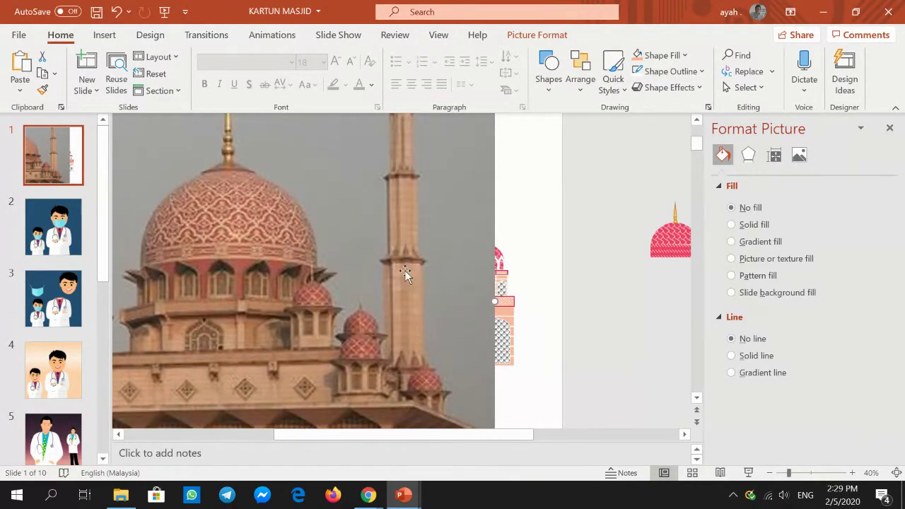
drag(437, 230, 424, 356)
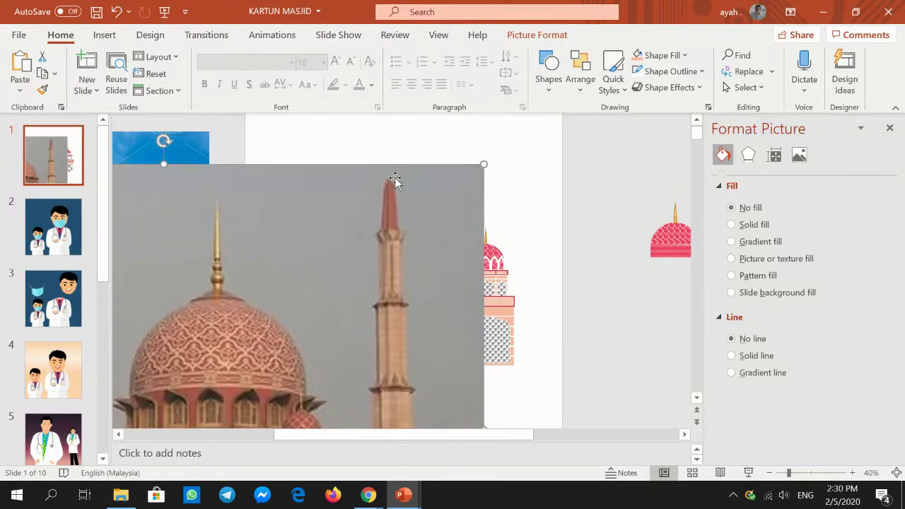
click(105, 34)
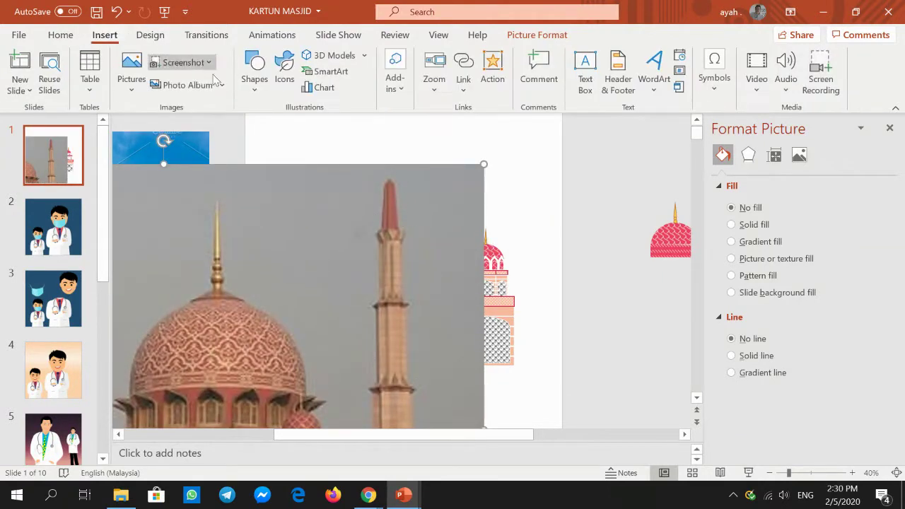
Draw a narrow rectangle with a peach outline over the photo's minaret shaft
click(248, 90)
click(303, 130)
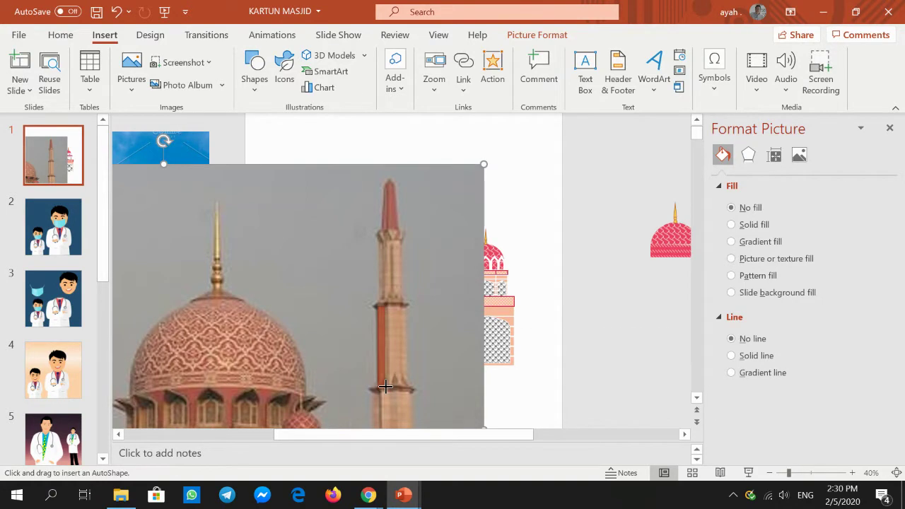
drag(385, 386, 377, 306)
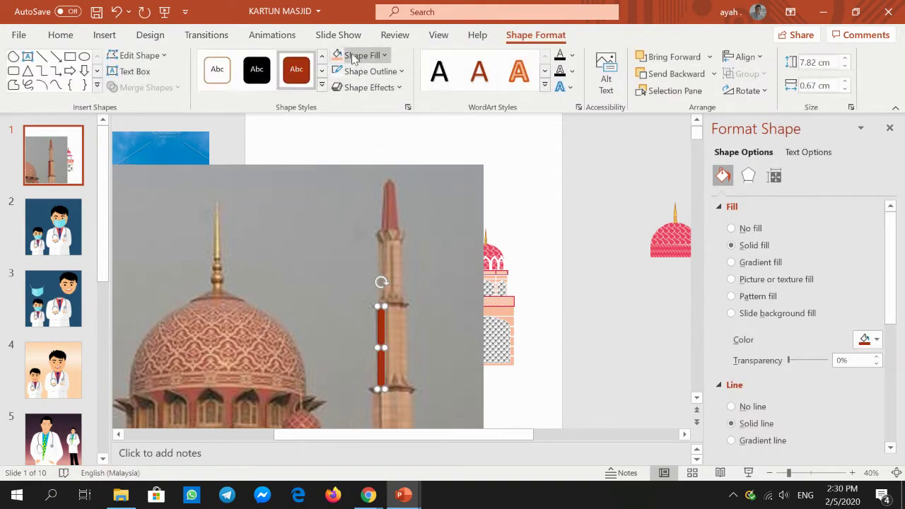
click(364, 71)
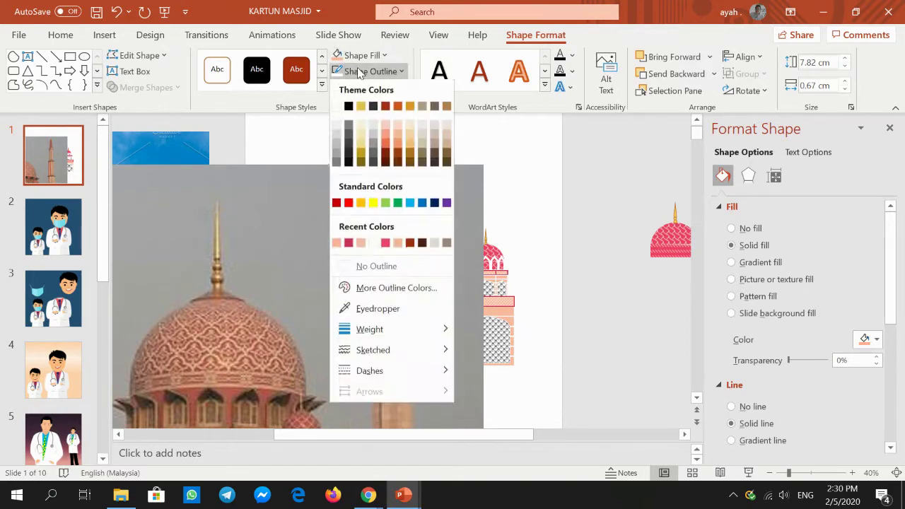
click(397, 244)
click(401, 319)
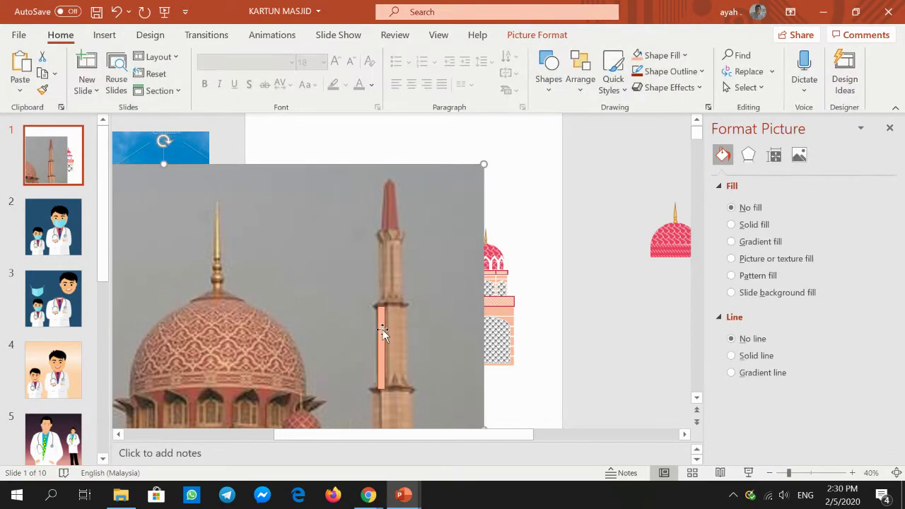
mouse_move(382, 332)
mouse_down()
mouse_move(385, 322)
mouse_move(382, 328)
mouse_up()
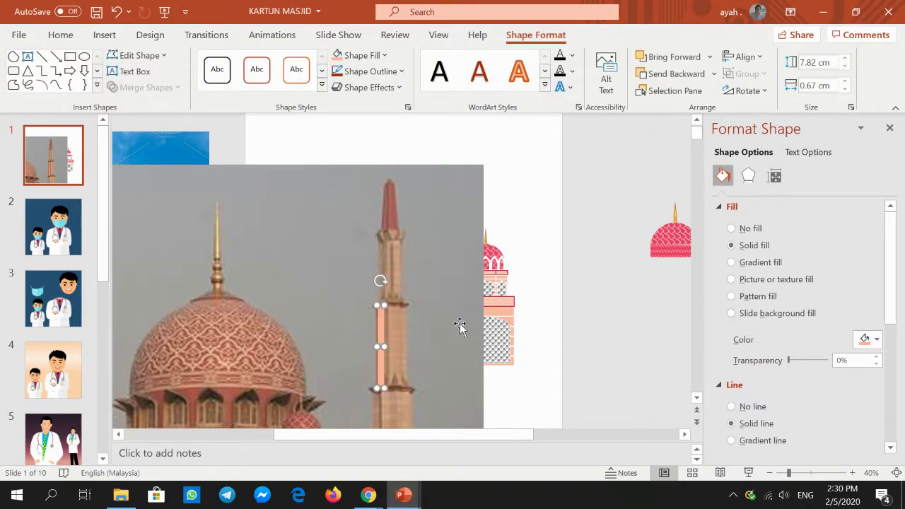
Paste two copies of the peach rectangle beside the original over the minaret
right_click(380, 325)
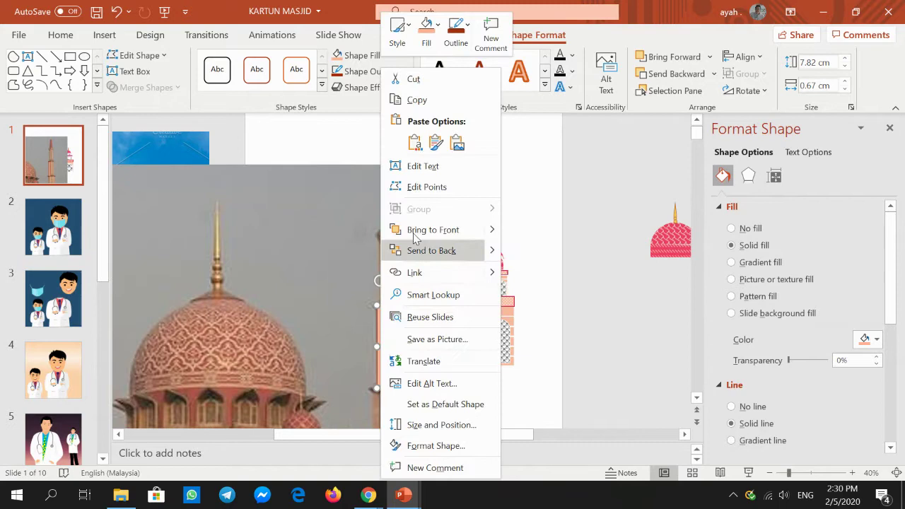
click(422, 106)
right_click(506, 196)
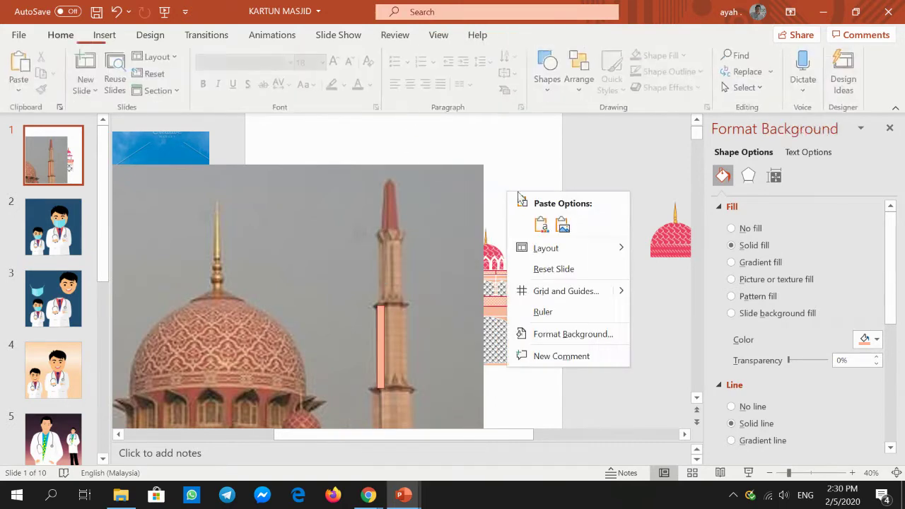
click(541, 224)
drag(386, 322, 392, 319)
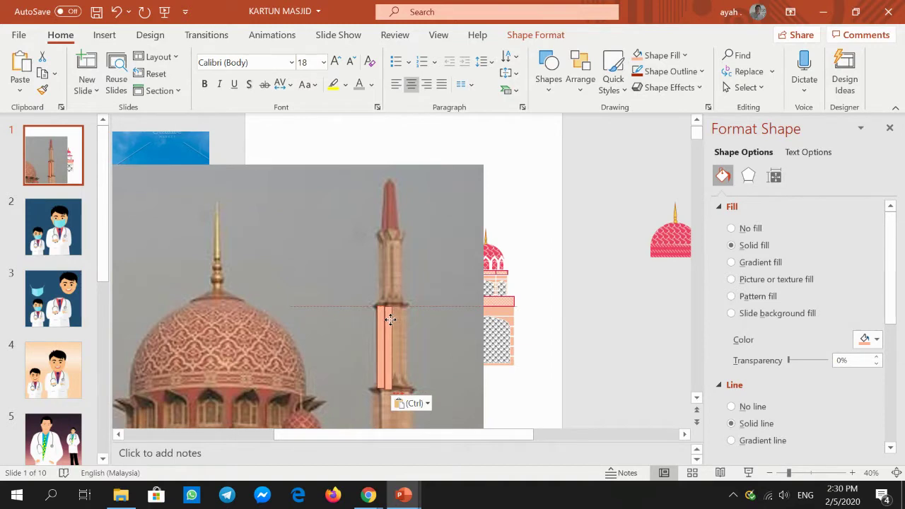
drag(388, 320, 391, 318)
key(Escape)
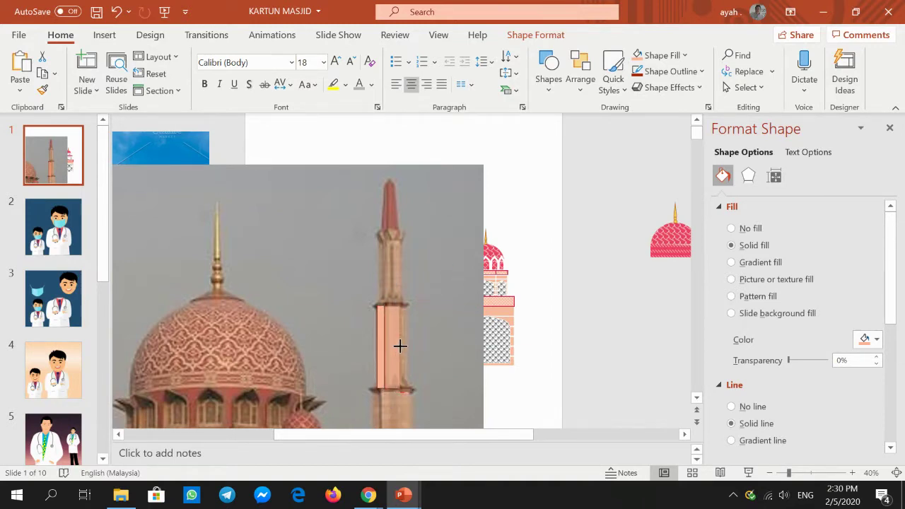
click(400, 346)
click(424, 328)
right_click(525, 234)
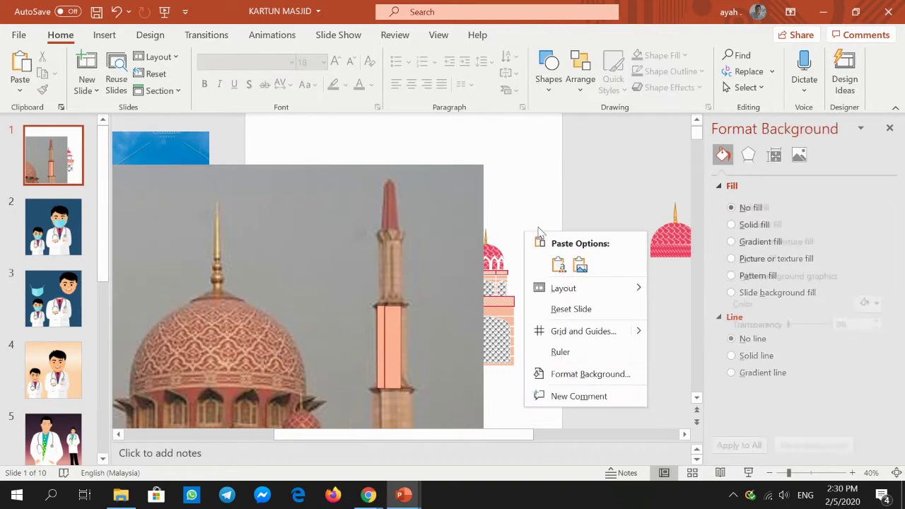
click(558, 264)
drag(381, 330, 401, 326)
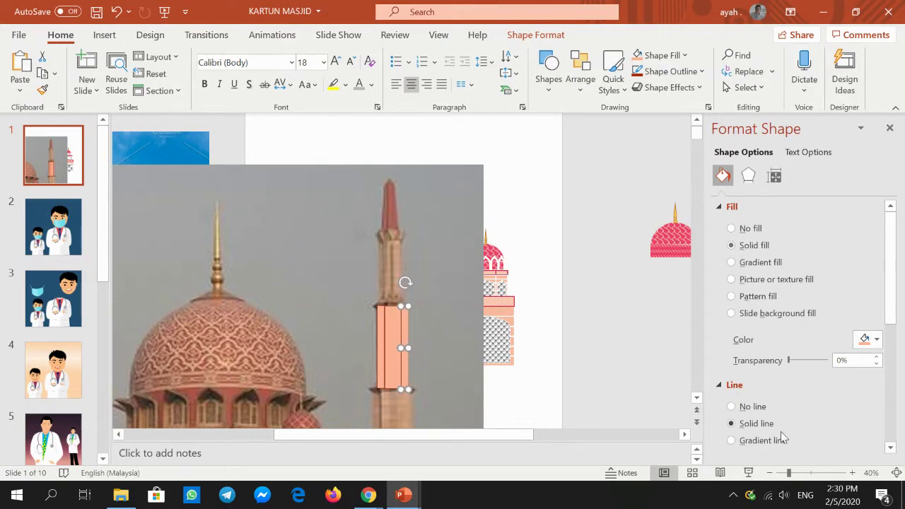
Zoom in and push the three rectangles tightly together in a row
click(852, 472)
click(852, 472)
click(852, 472)
click(852, 472)
click(852, 472)
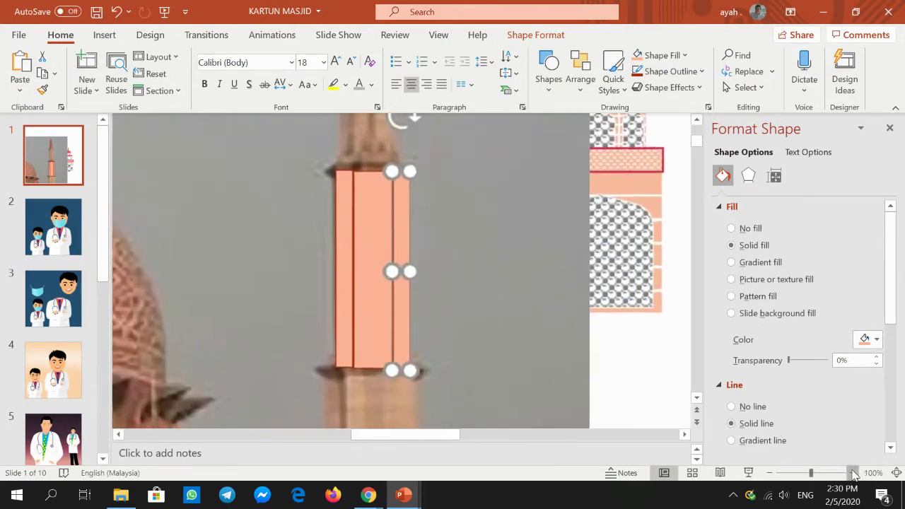
click(852, 472)
click(852, 472)
click(853, 472)
drag(334, 189, 346, 175)
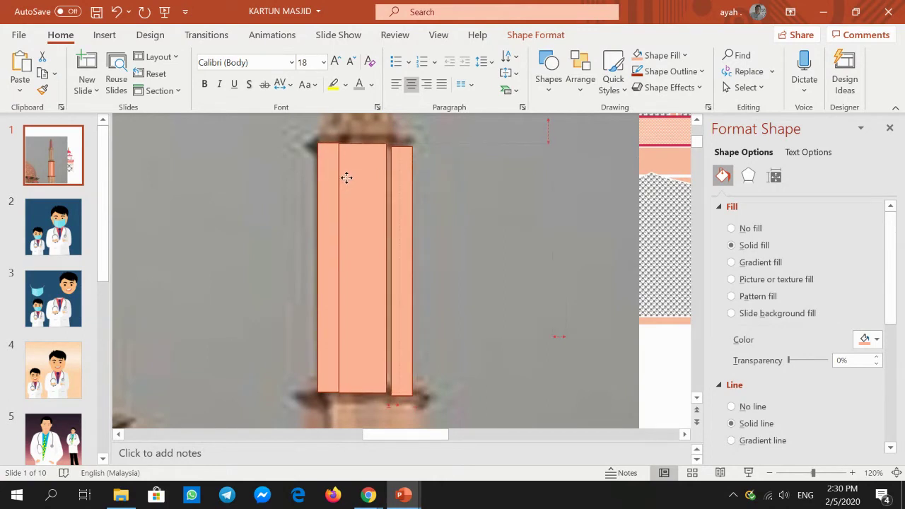
drag(346, 177, 394, 182)
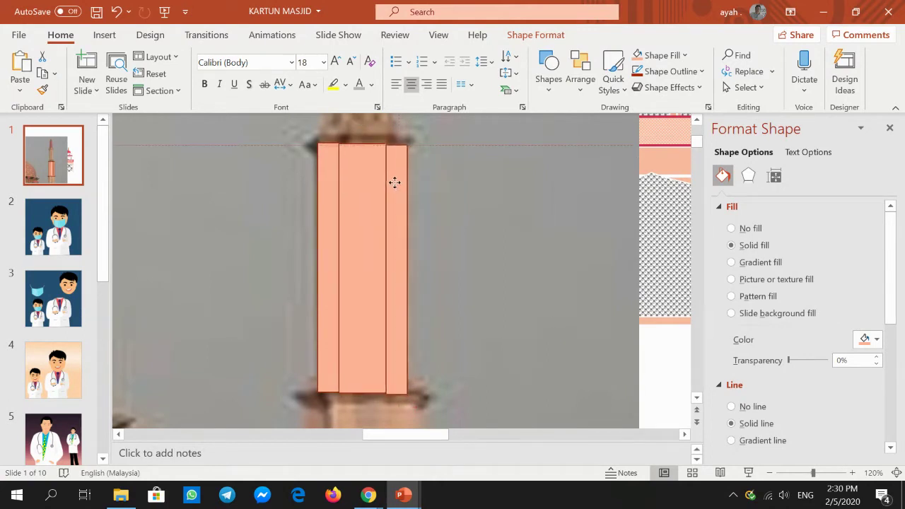
Select all three rectangles, then apply Align Top and Distribute Horizontally
shift+click(333, 178)
shift+click(352, 181)
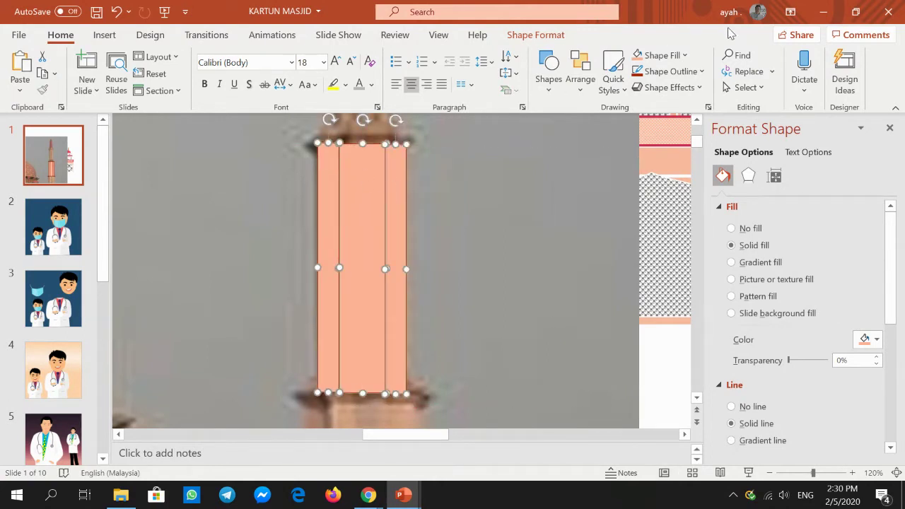
click(557, 37)
click(744, 56)
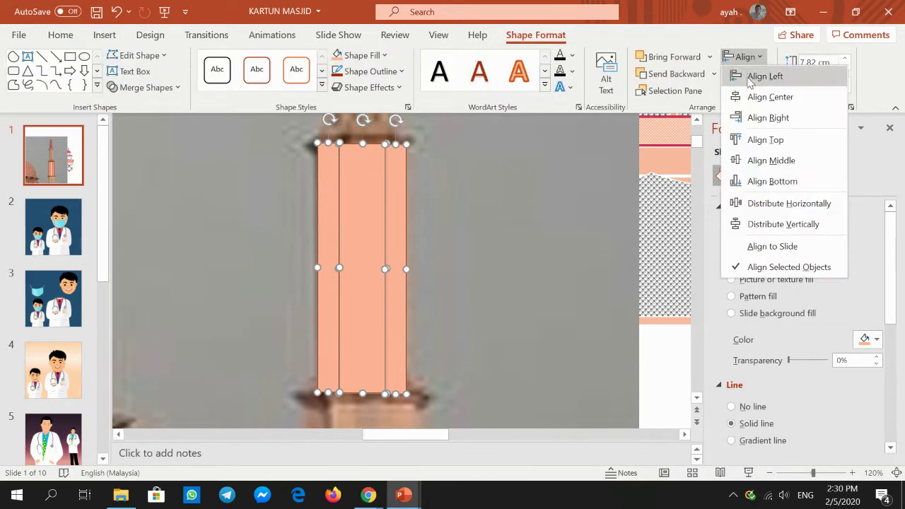
click(751, 143)
click(744, 56)
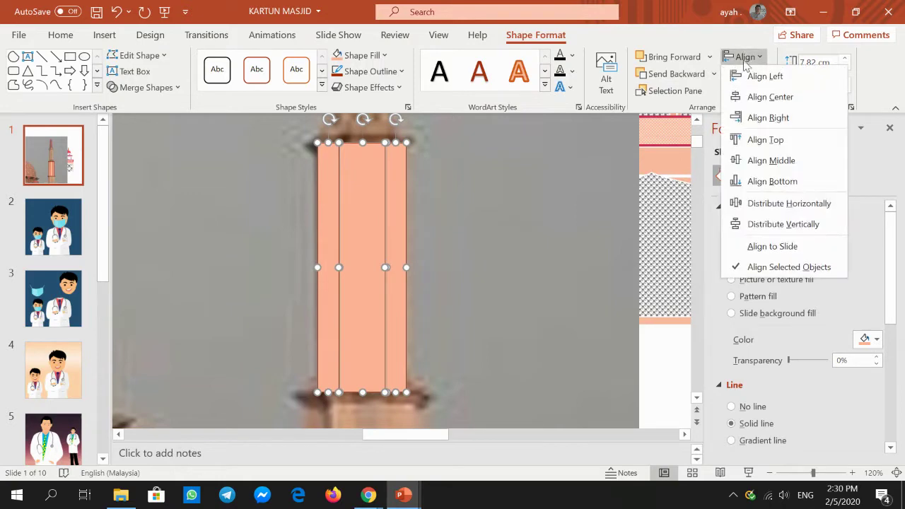
click(763, 204)
Zoom out and back in to bring the minaret rectangles into view
click(523, 214)
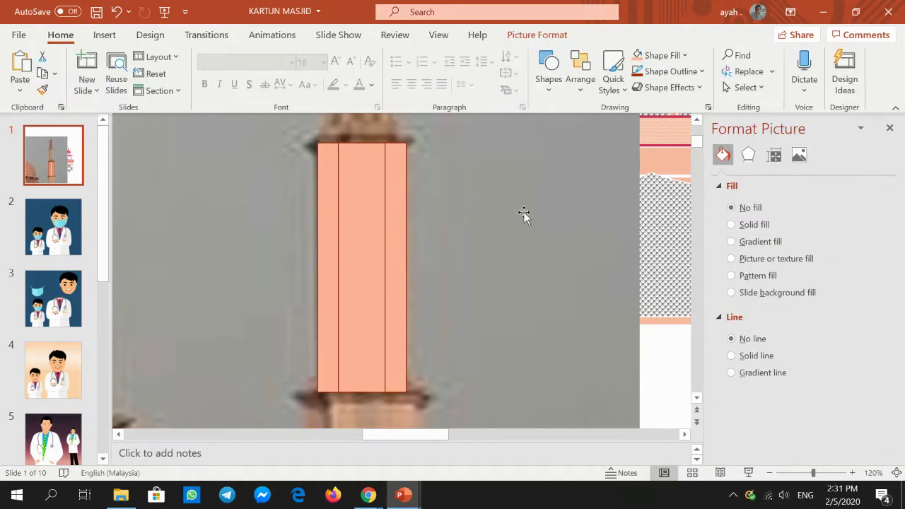
click(771, 472)
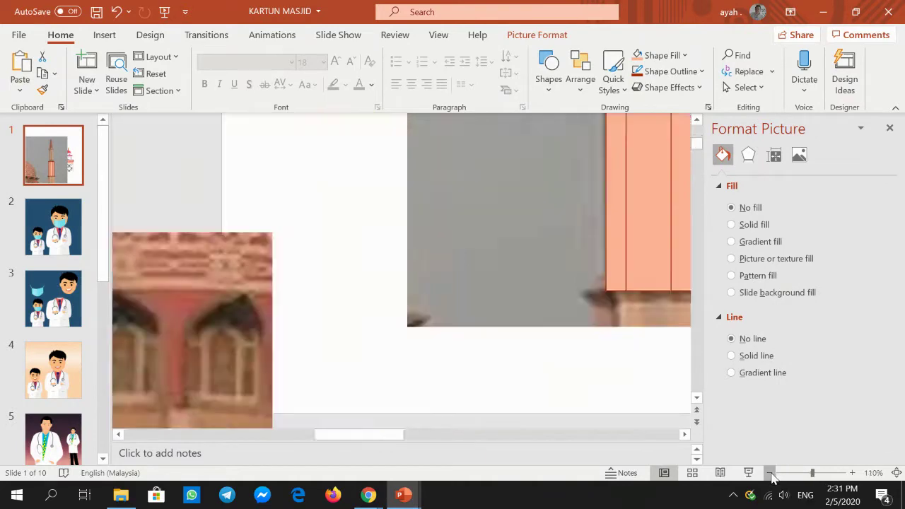
click(771, 472)
click(770, 472)
click(771, 472)
click(770, 472)
click(770, 472)
click(770, 473)
click(770, 472)
click(770, 473)
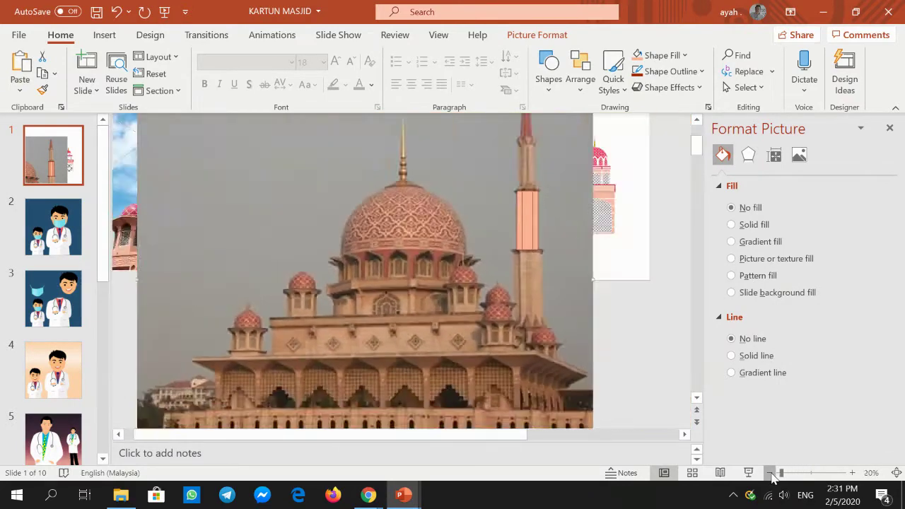
click(770, 472)
click(771, 472)
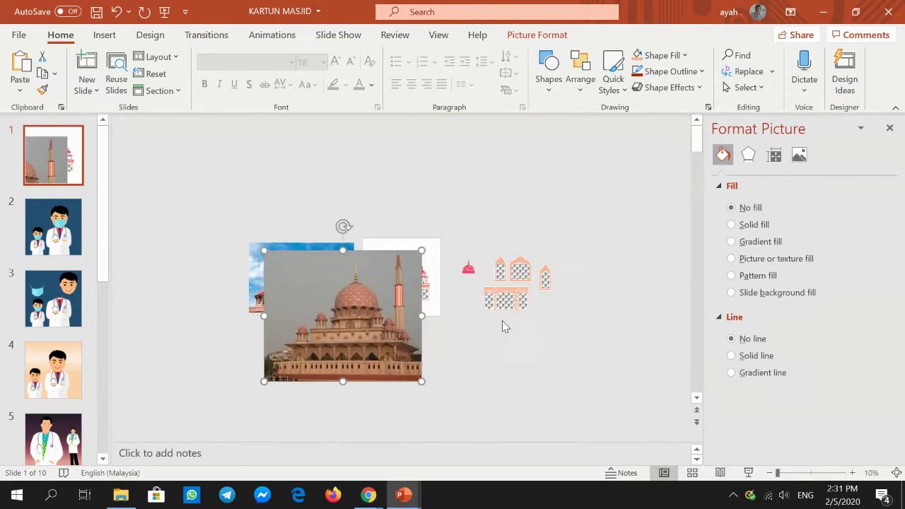
click(852, 473)
click(852, 473)
click(853, 473)
click(852, 473)
click(852, 473)
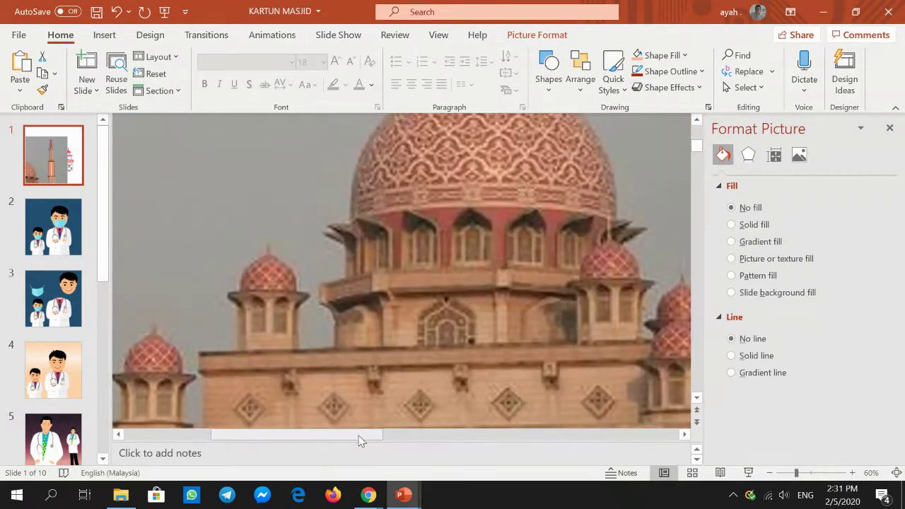
drag(359, 440, 598, 438)
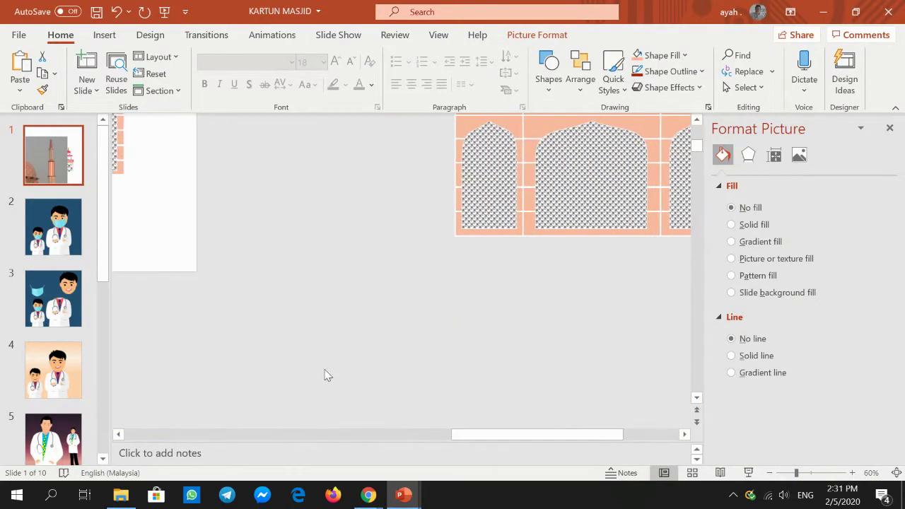
click(374, 434)
scroll(620, 312, up, 2)
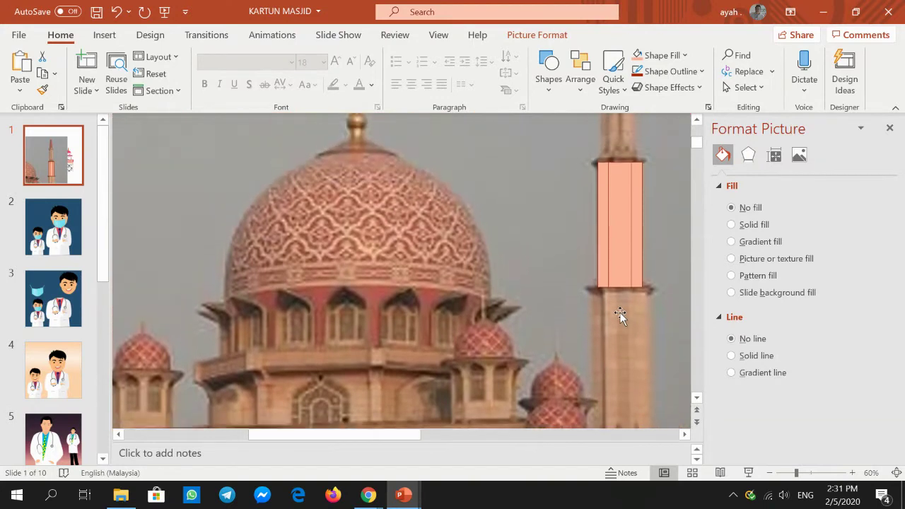
Group a pillar strip with the photo and move it, then undo the accidental change
click(602, 244)
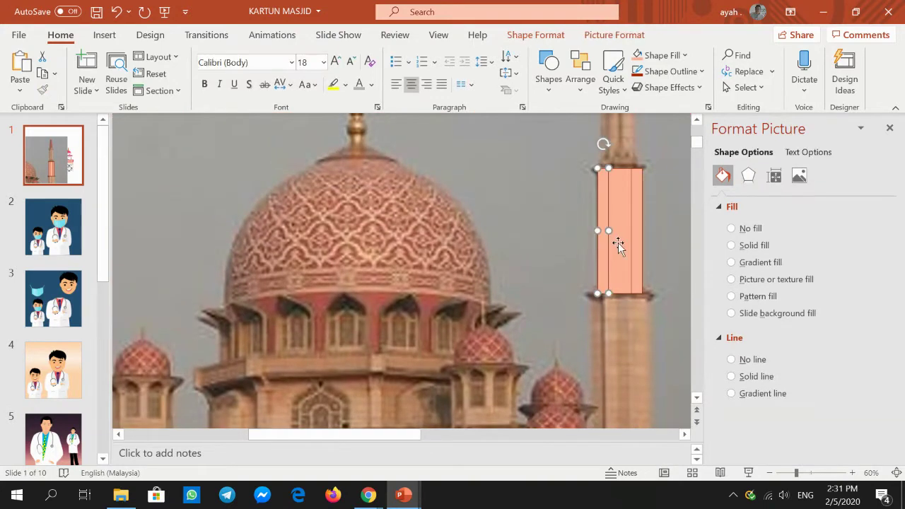
right_click(636, 246)
mouse_move(673, 296)
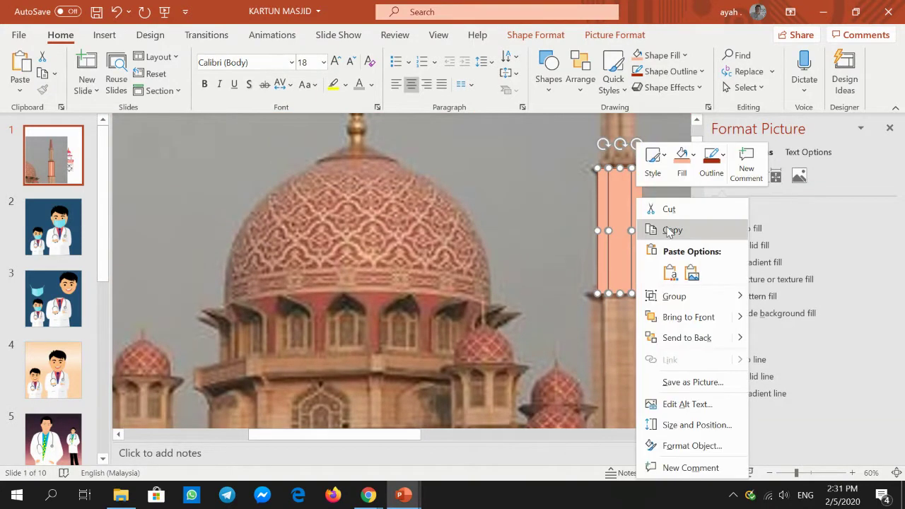
click(770, 300)
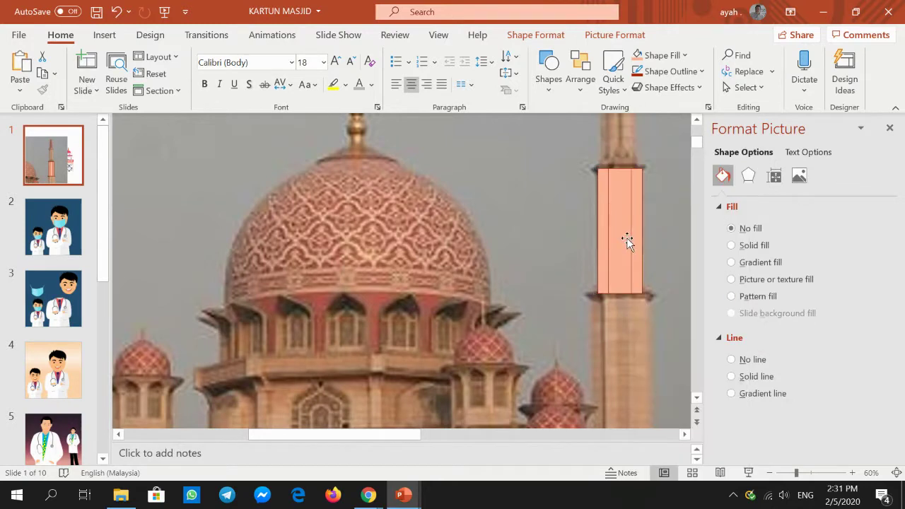
mouse_move(627, 240)
mouse_down()
mouse_move(483, 236)
mouse_move(457, 212)
mouse_move(546, 222)
mouse_up()
click(479, 230)
click(519, 224)
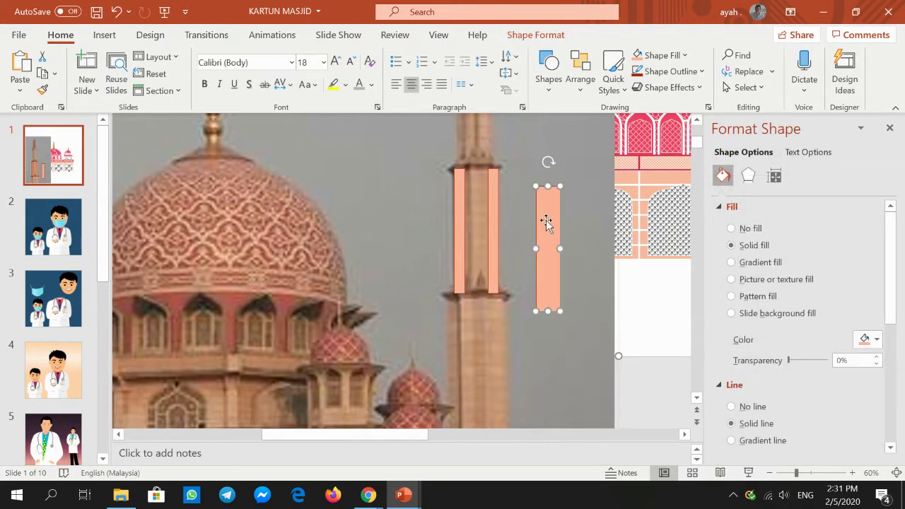
key(ctrl+z)
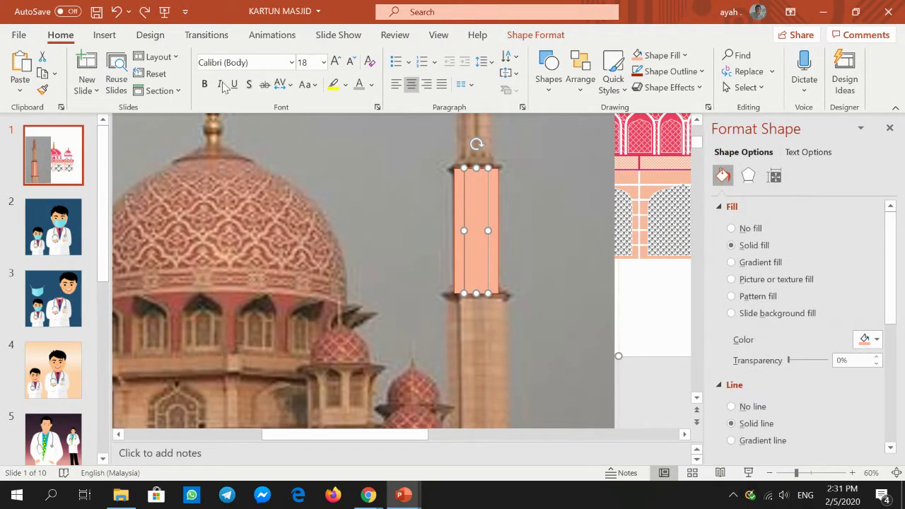
click(116, 11)
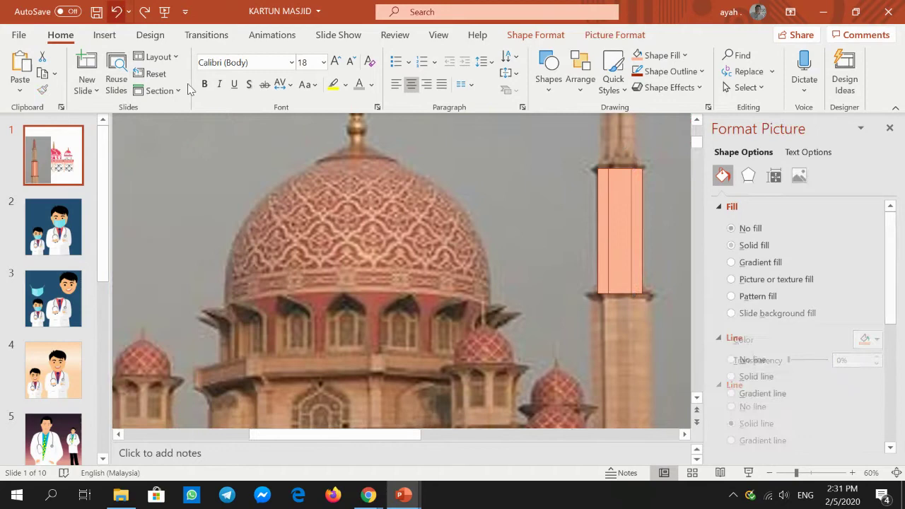
Select the orange strips, ungroup them, then regroup them into a single shape
click(616, 220)
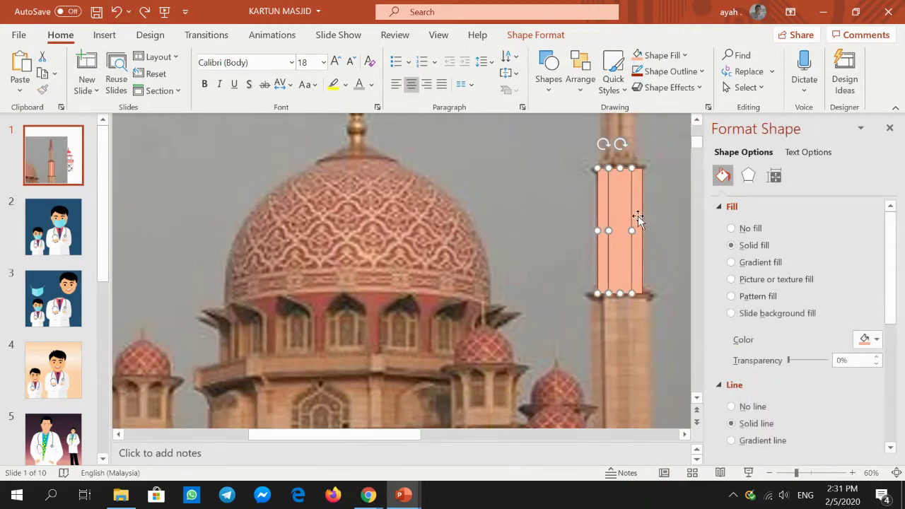
shift+click(637, 219)
right_click(624, 211)
mouse_move(663, 296)
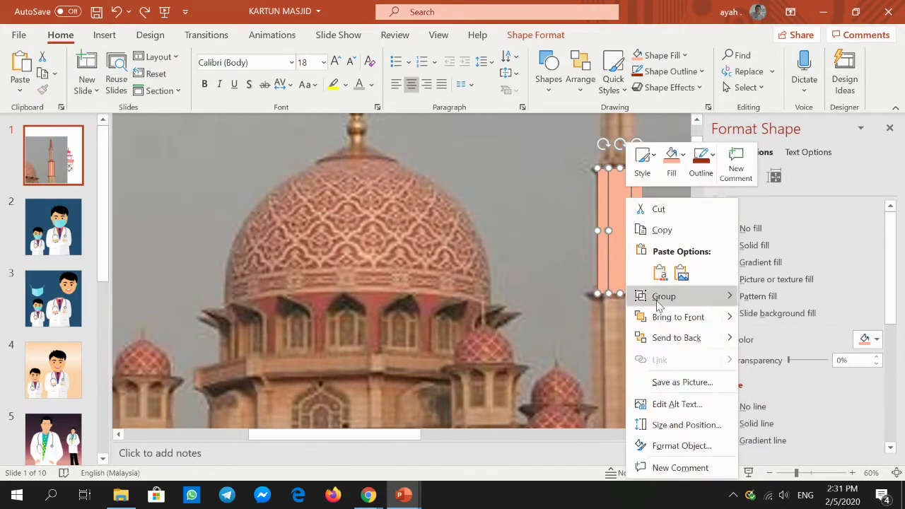
click(770, 339)
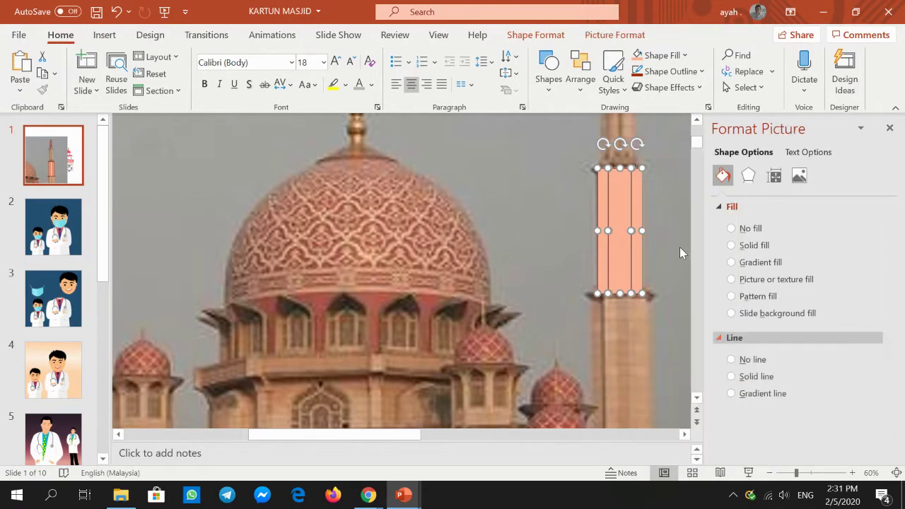
right_click(615, 198)
mouse_move(654, 296)
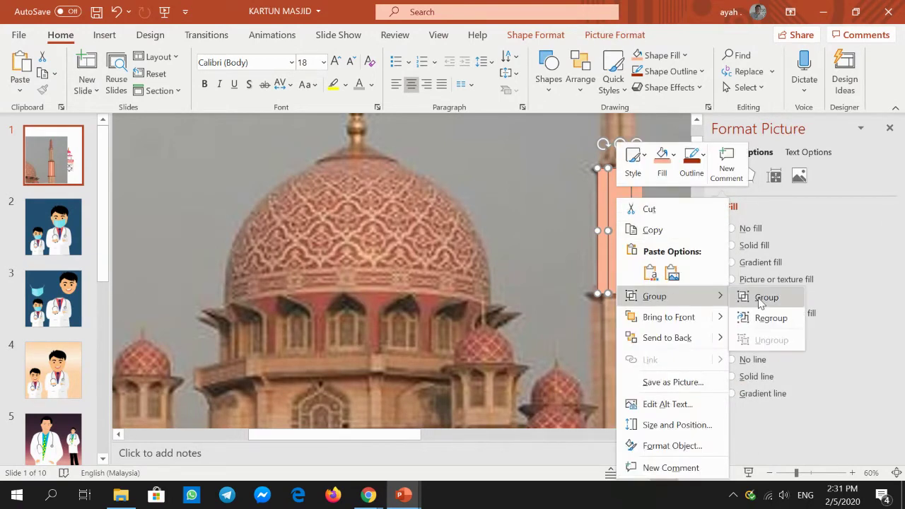
click(760, 301)
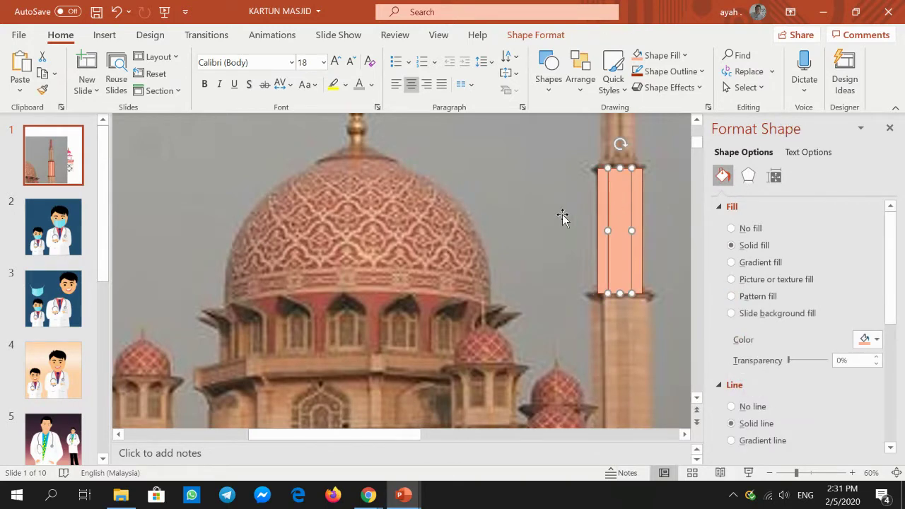
click(604, 213)
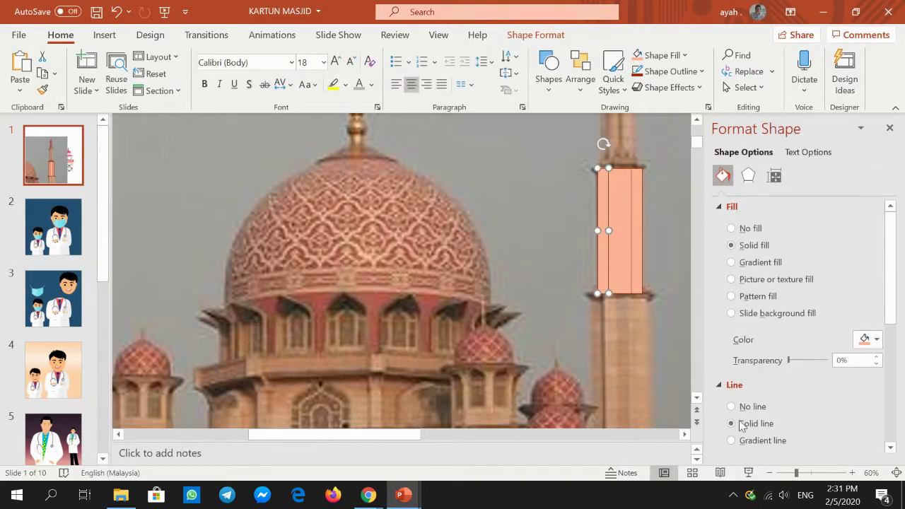
click(771, 472)
Cut and re-paste the mosque photo, then move it off the cartoon mosque
click(771, 472)
click(771, 472)
click(770, 472)
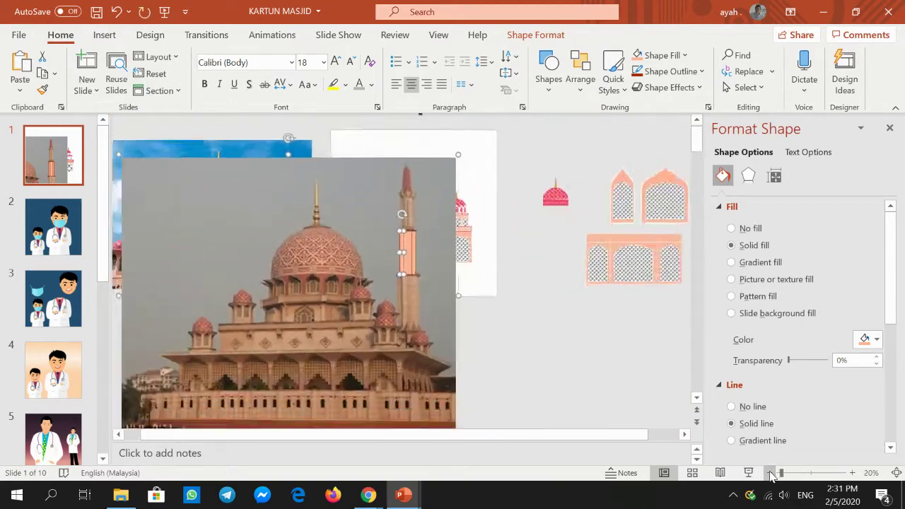
click(771, 472)
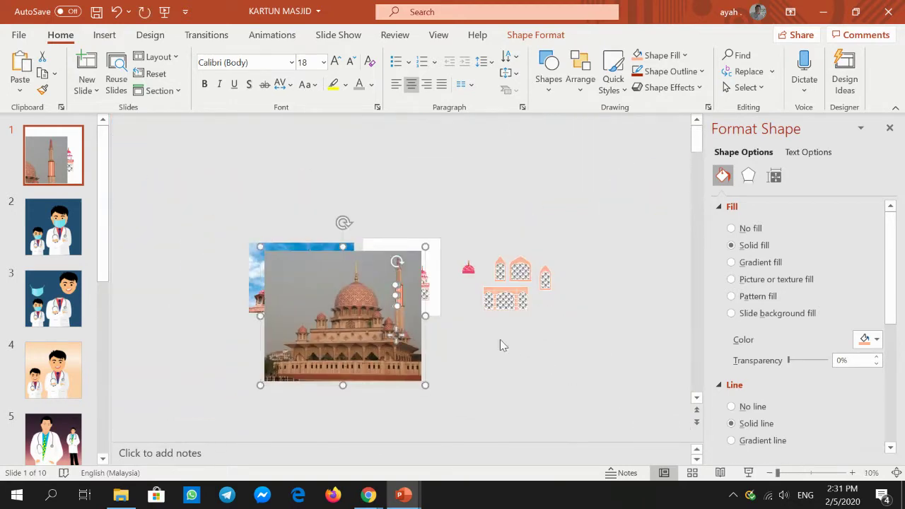
click(411, 267)
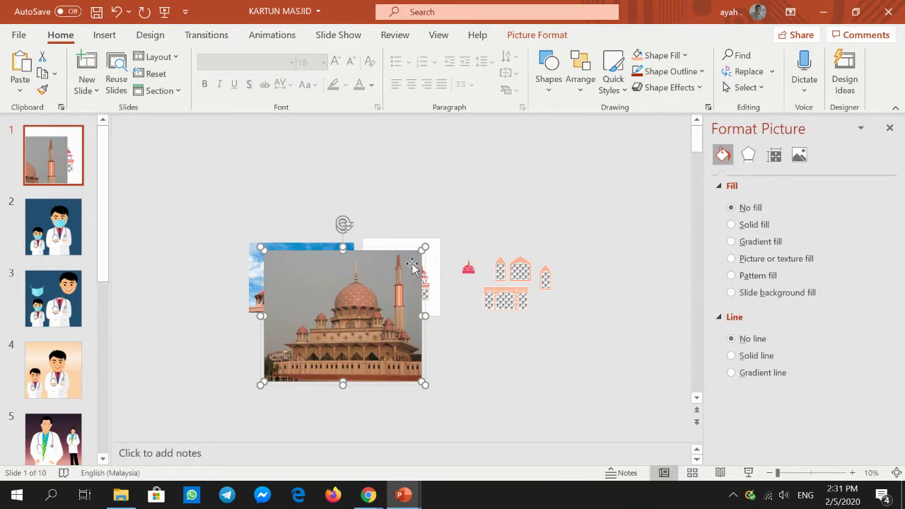
key(ctrl+x)
right_click(477, 212)
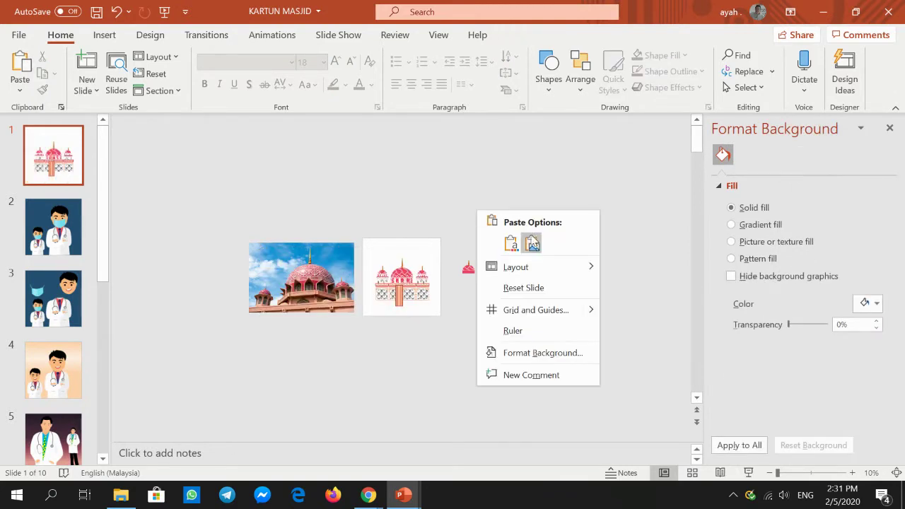
key(u)
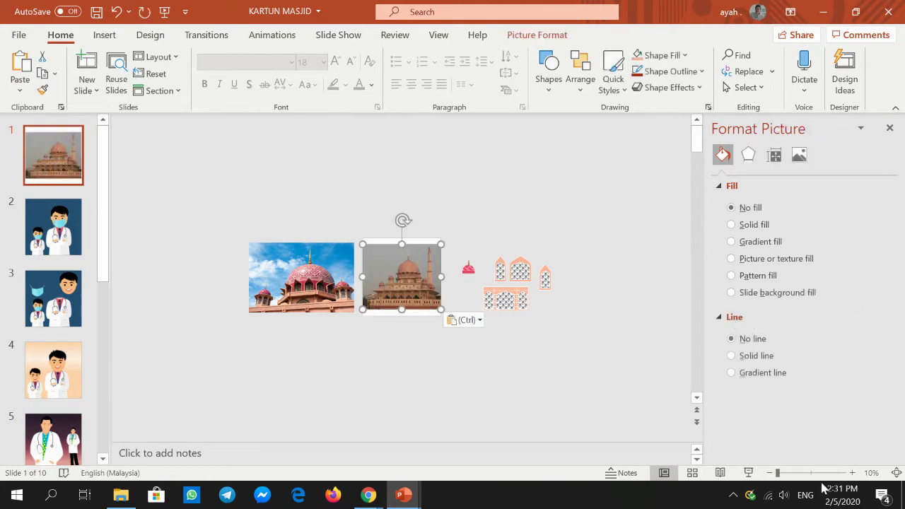
click(852, 472)
click(852, 472)
click(851, 472)
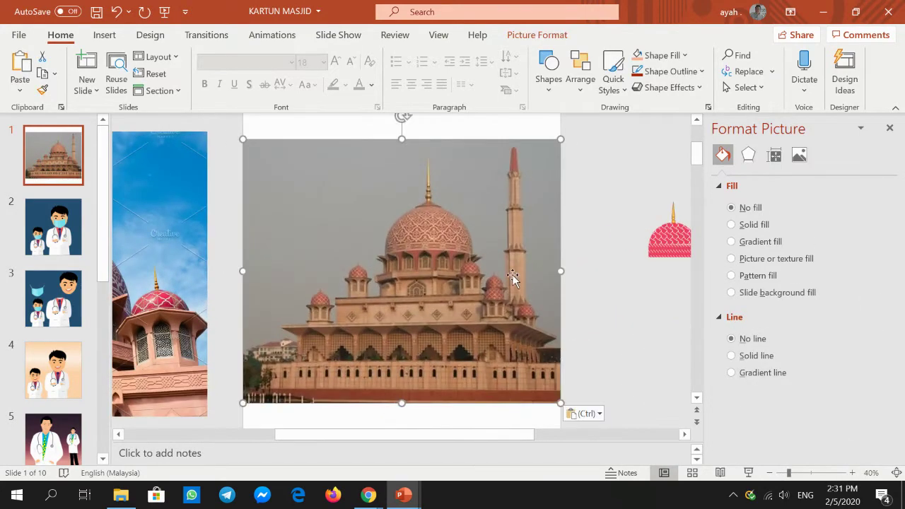
drag(292, 279, 203, 279)
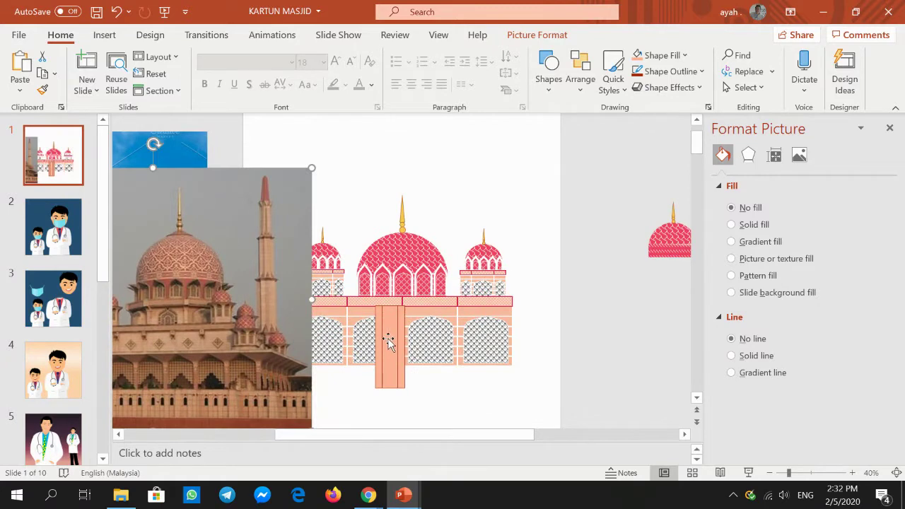
Move the orange minaret rectangle to the right end of the arched wall
mouse_move(388, 342)
mouse_down()
mouse_move(456, 201)
mouse_move(527, 239)
mouse_move(525, 319)
mouse_up()
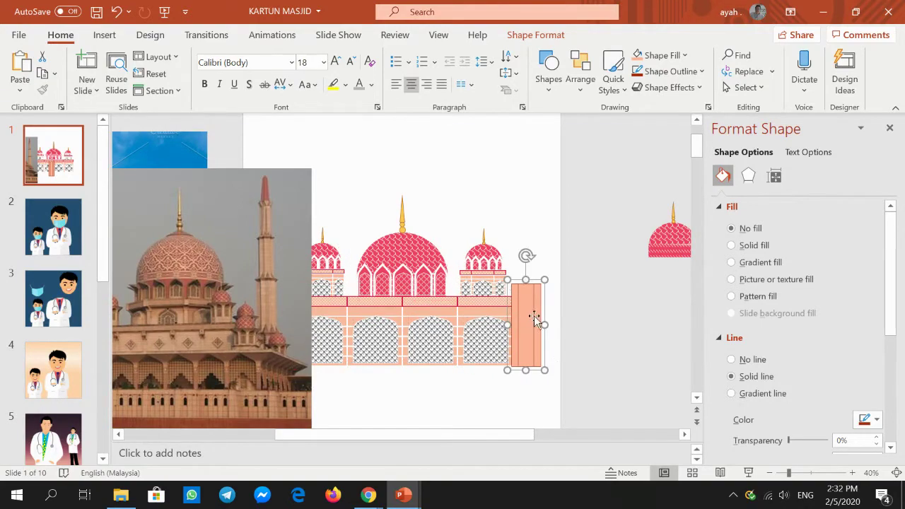
click(851, 472)
click(851, 472)
click(851, 472)
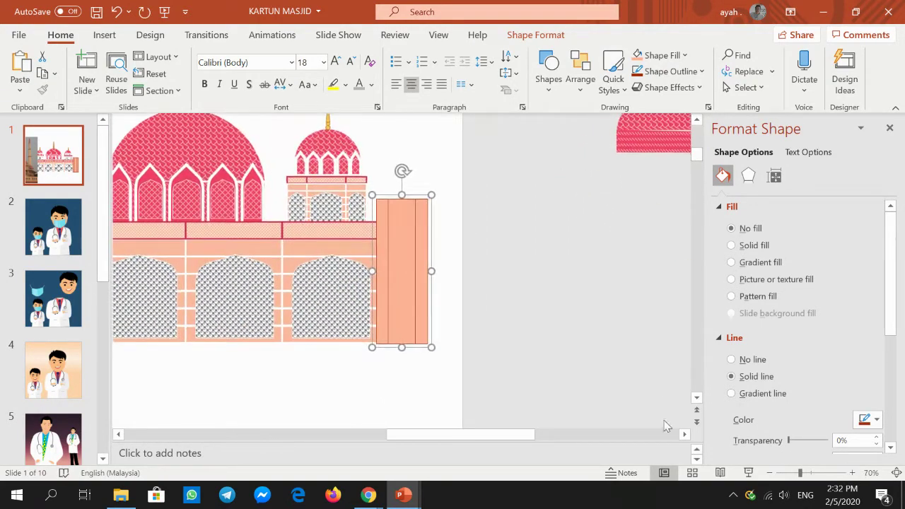
click(769, 472)
click(768, 472)
click(768, 472)
click(769, 472)
click(769, 472)
click(769, 472)
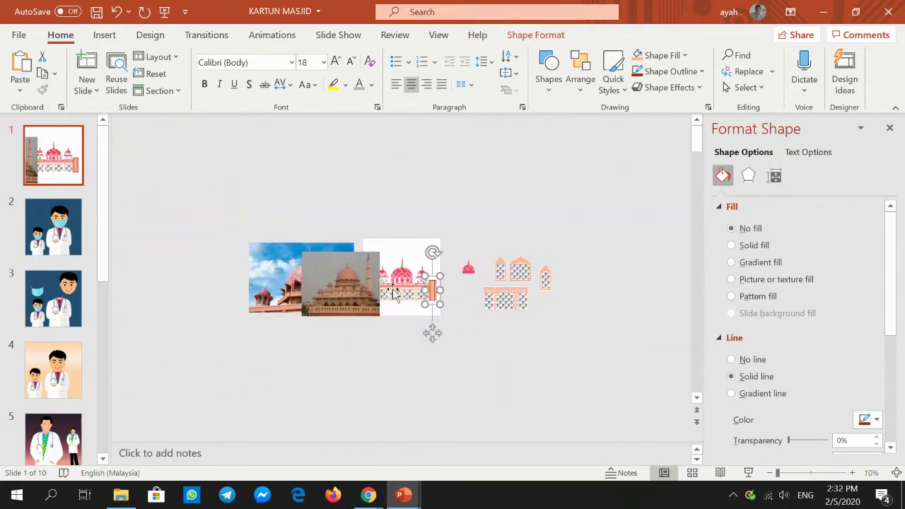
Place the photo below the top photo and shorten the minaret rectangle to wall height
drag(341, 277, 283, 345)
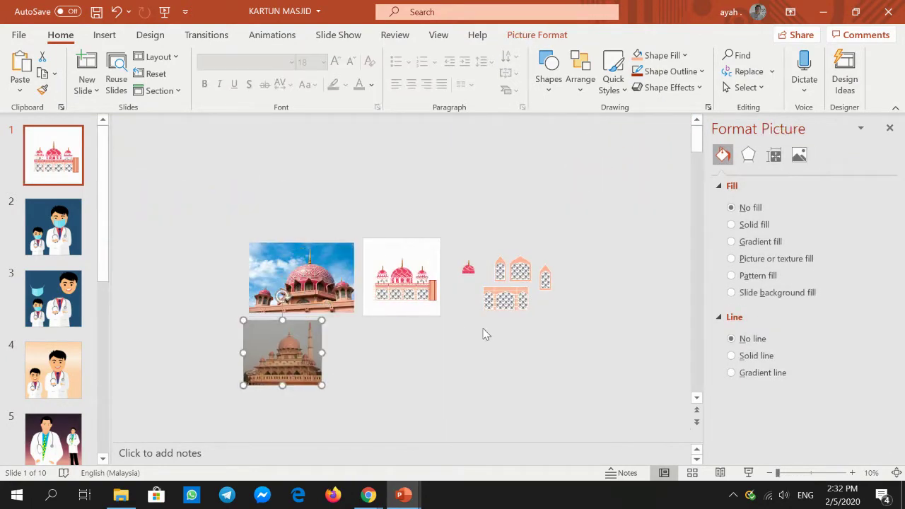
click(417, 296)
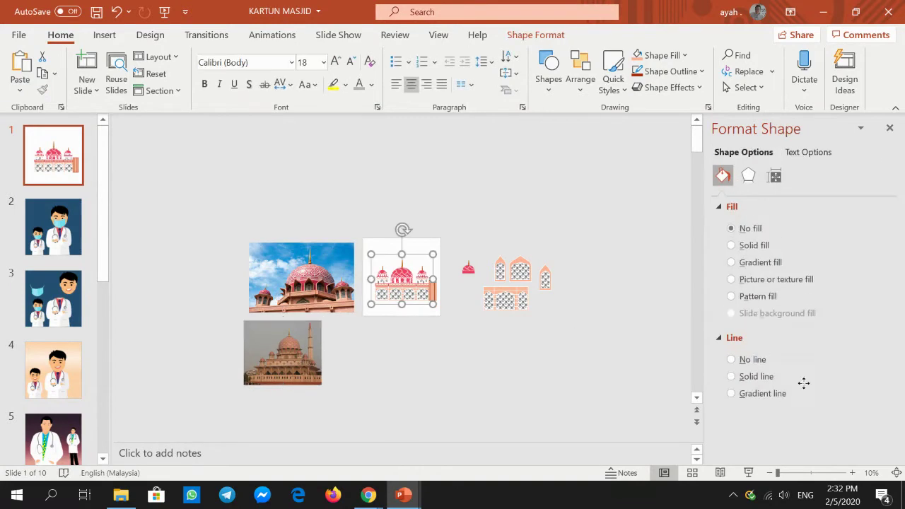
click(852, 472)
click(851, 472)
click(852, 472)
click(852, 472)
click(851, 472)
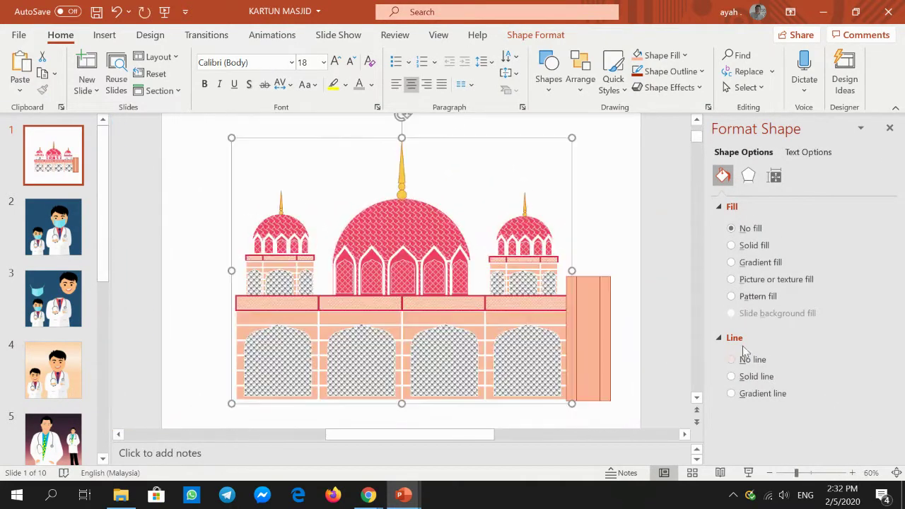
click(591, 318)
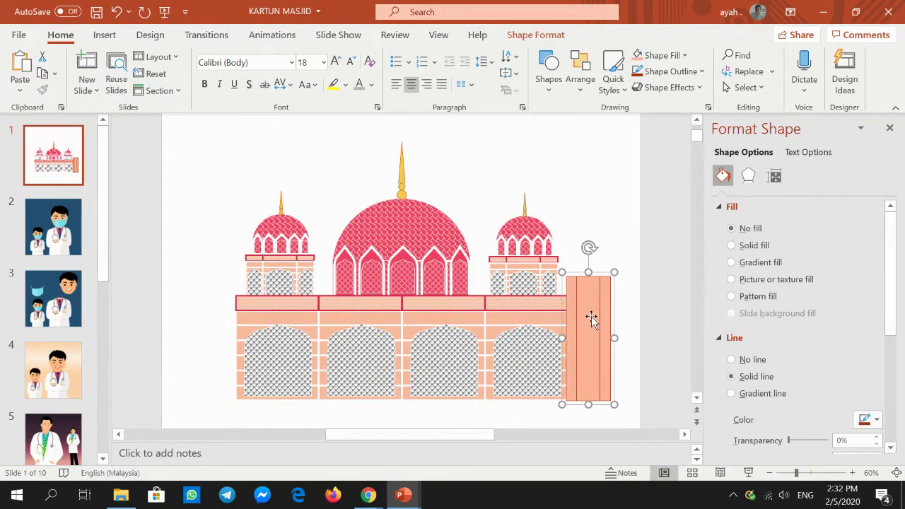
drag(614, 272, 608, 288)
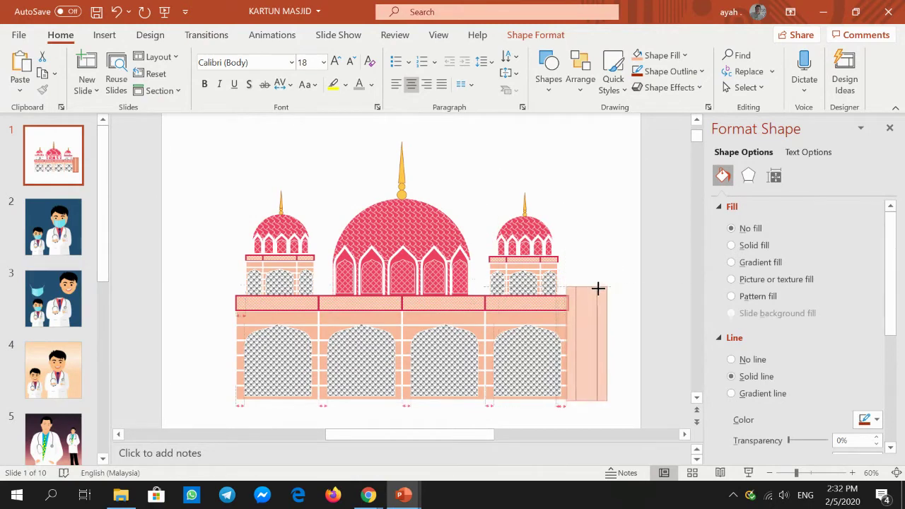
drag(582, 316, 585, 314)
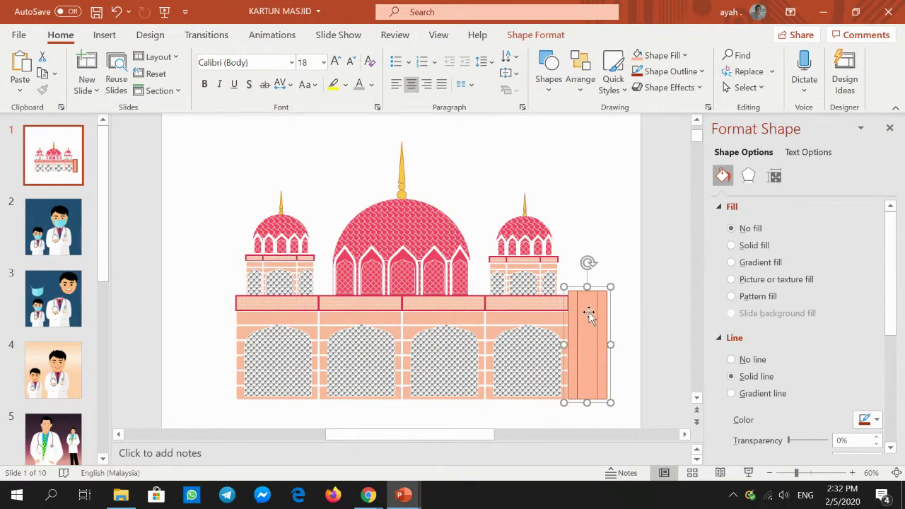
Paste a copy of the minaret rectangle and seat it on the tower as the second tier
key(ctrl+v)
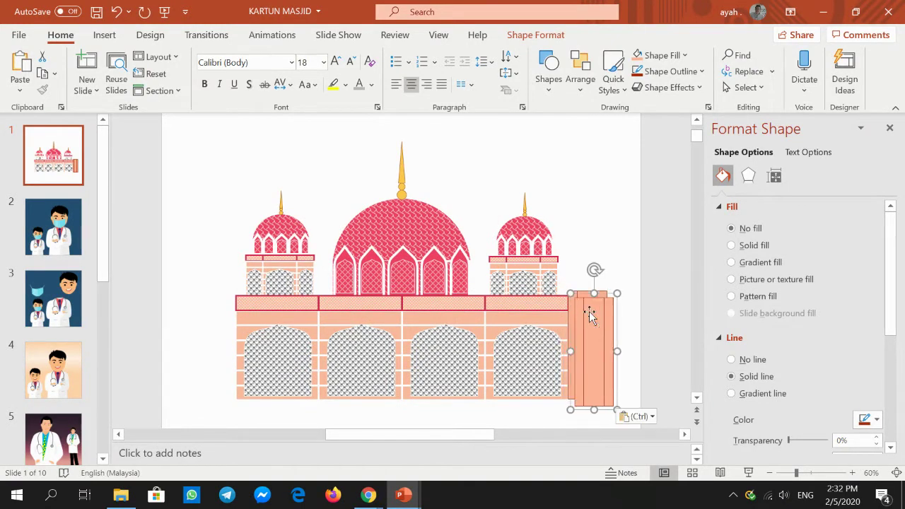
mouse_move(589, 312)
mouse_down()
mouse_move(595, 164)
mouse_move(598, 242)
mouse_up()
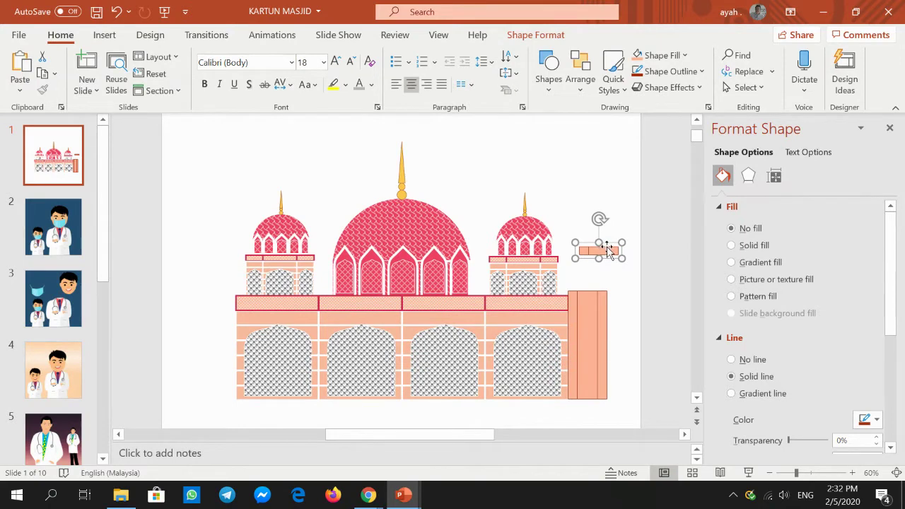
drag(603, 244, 594, 209)
mouse_move(590, 165)
mouse_down()
mouse_move(600, 188)
mouse_move(583, 253)
mouse_move(591, 245)
mouse_up()
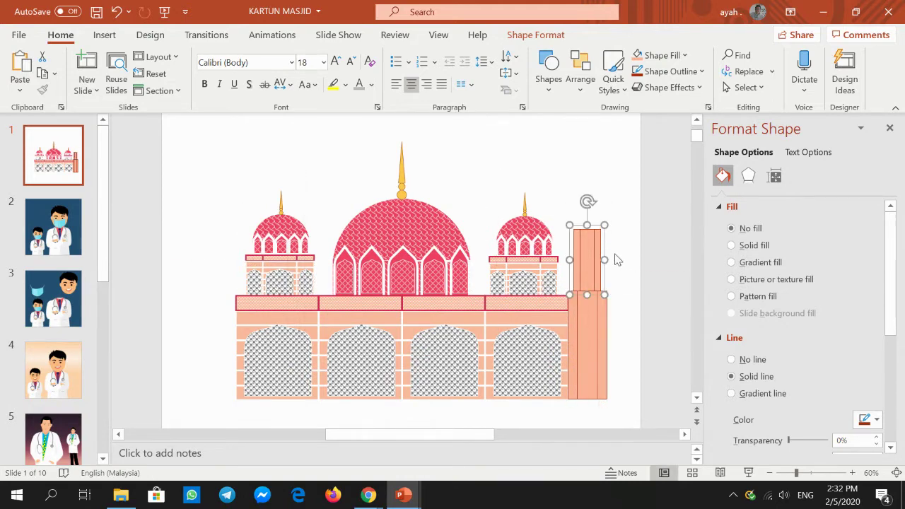
Copy the tower piece and stack the duplicate higher as the third tier
right_click(591, 249)
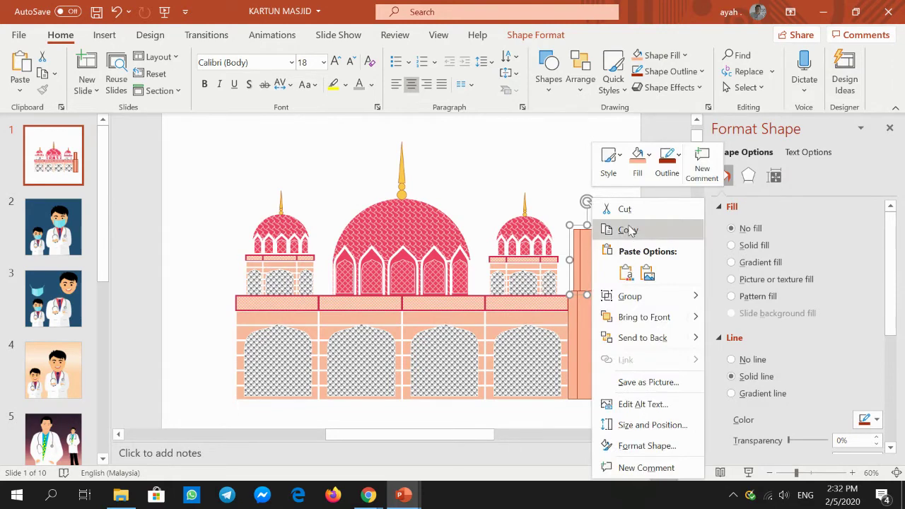
click(592, 166)
right_click(594, 165)
click(622, 192)
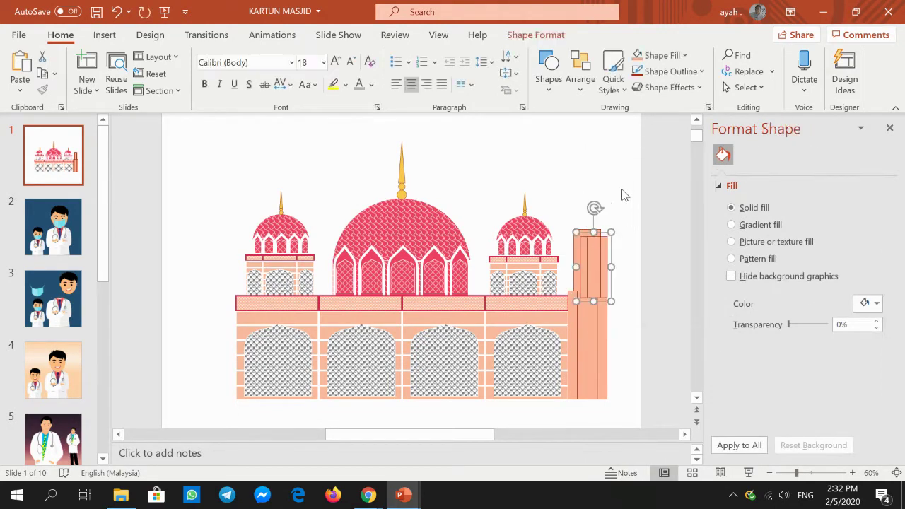
mouse_move(584, 248)
mouse_down()
mouse_move(584, 177)
mouse_move(592, 189)
mouse_move(582, 207)
mouse_up()
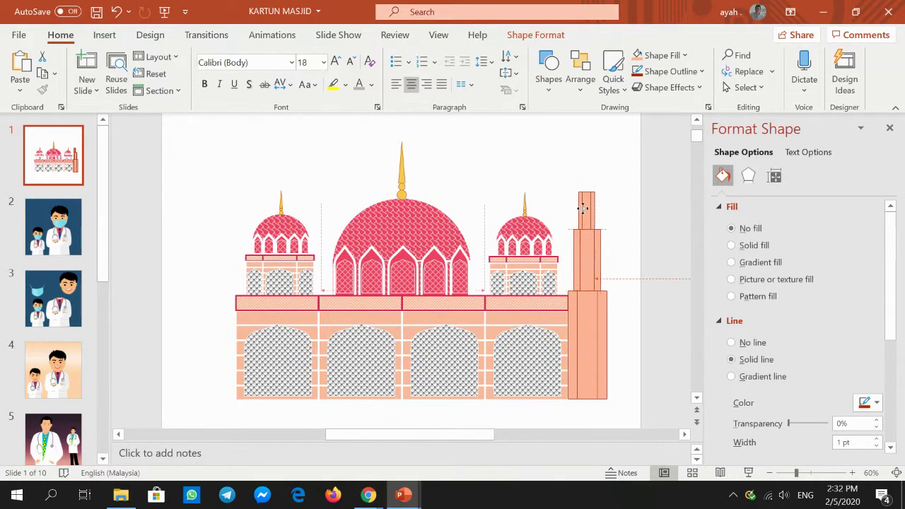
Copy the minaret's current top tier piece
click(639, 276)
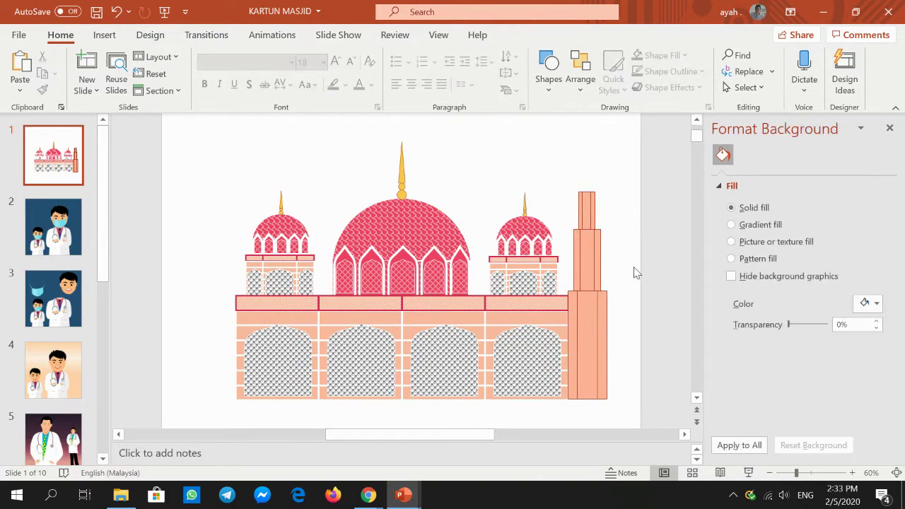
drag(396, 435, 237, 433)
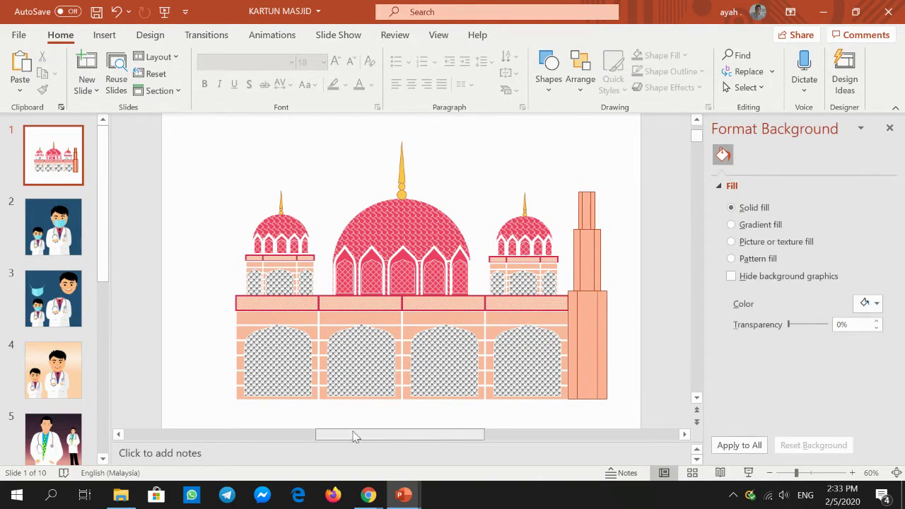
scroll(456, 372, down, 2)
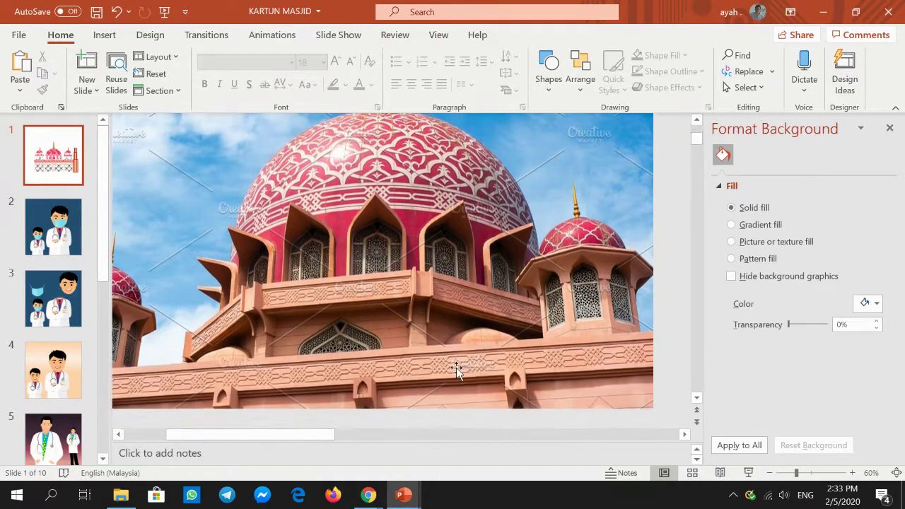
scroll(455, 369, down, 3)
drag(300, 433, 632, 431)
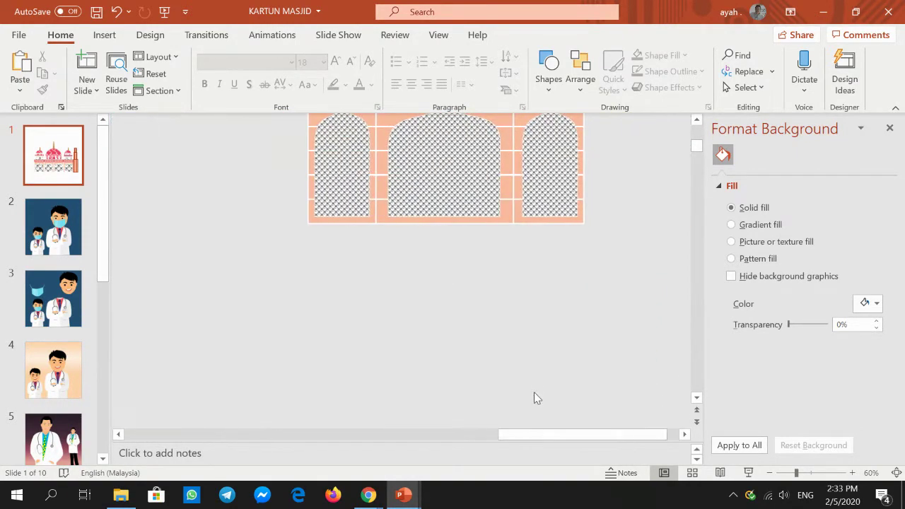
mouse_move(559, 435)
mouse_down()
mouse_move(453, 445)
mouse_move(365, 434)
mouse_up()
scroll(537, 350, up, 2)
scroll(565, 343, up, 3)
scroll(563, 339, up, 3)
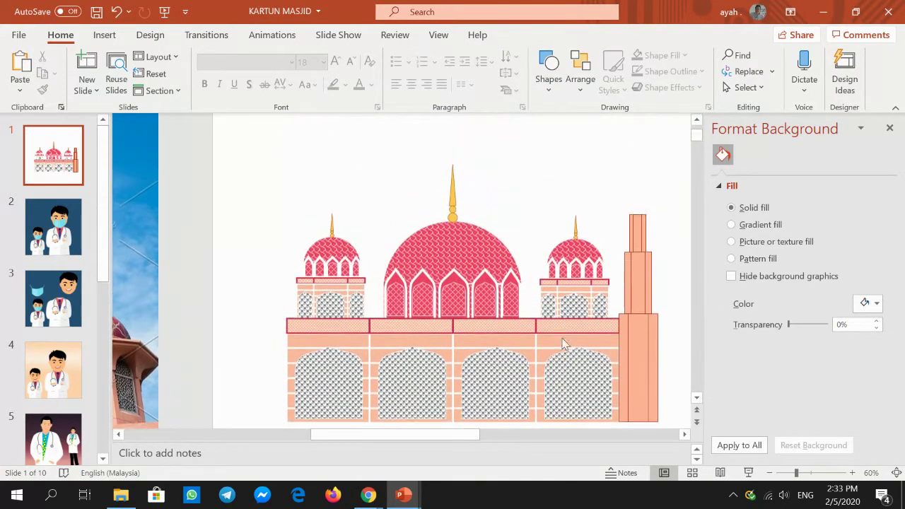
click(637, 253)
right_click(637, 253)
key(Escape)
Paste the copy above the minaret and narrow it into a fourth tier
click(595, 178)
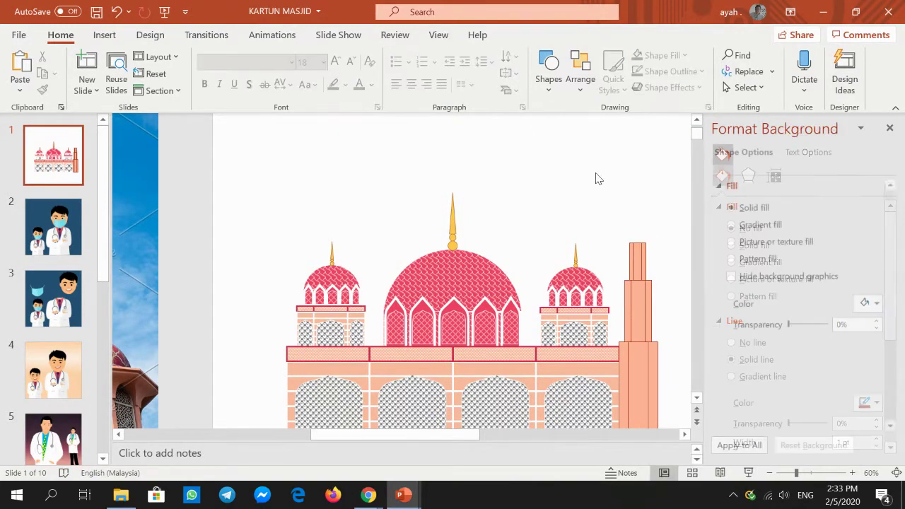
right_click(595, 178)
click(629, 204)
mouse_move(640, 226)
mouse_down()
mouse_move(637, 202)
mouse_move(637, 221)
mouse_up()
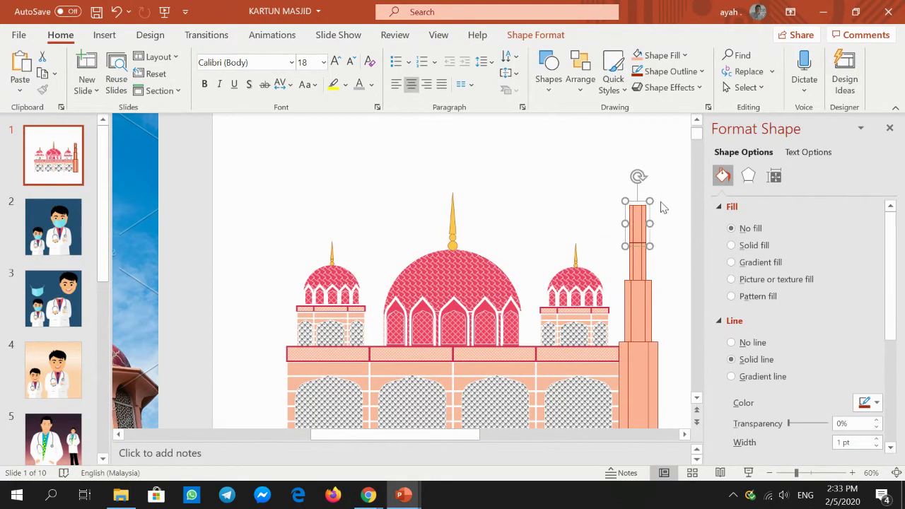
drag(650, 201, 639, 212)
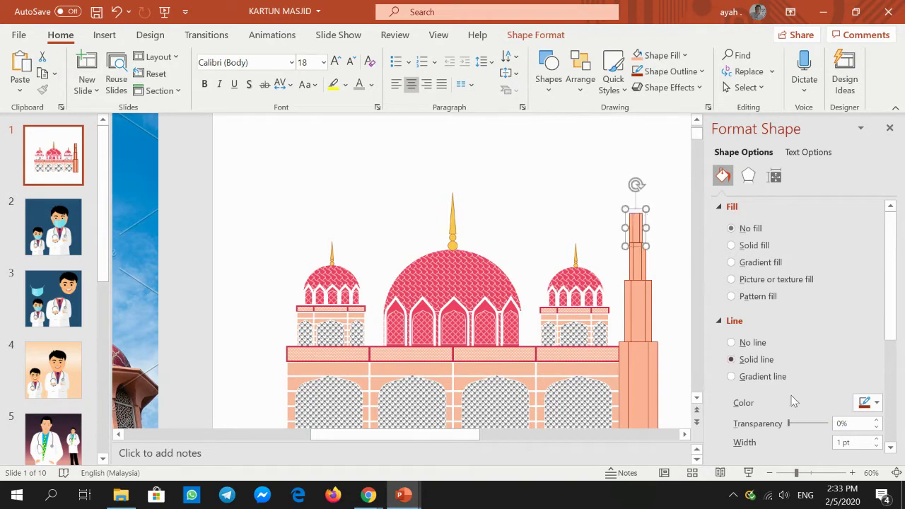
Zoom in and centre the minaret's top piece on the tier below
click(853, 475)
click(853, 475)
click(853, 475)
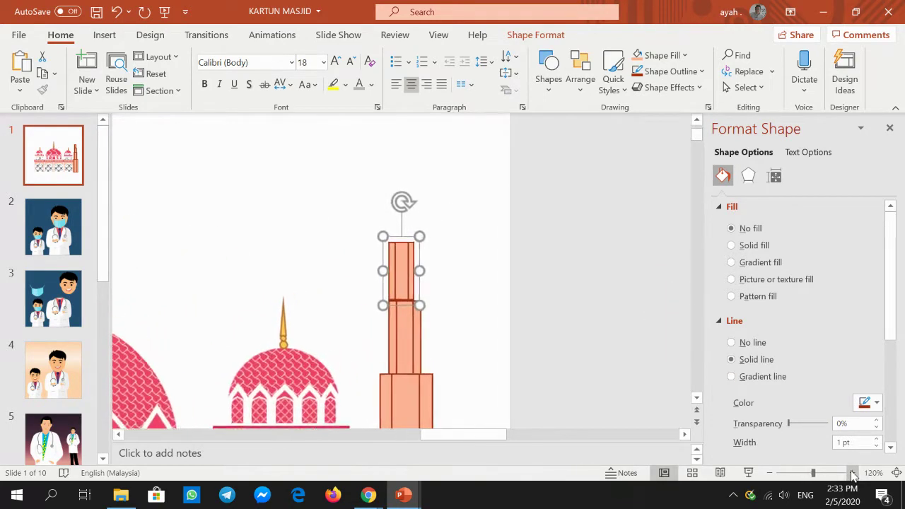
click(853, 475)
click(853, 475)
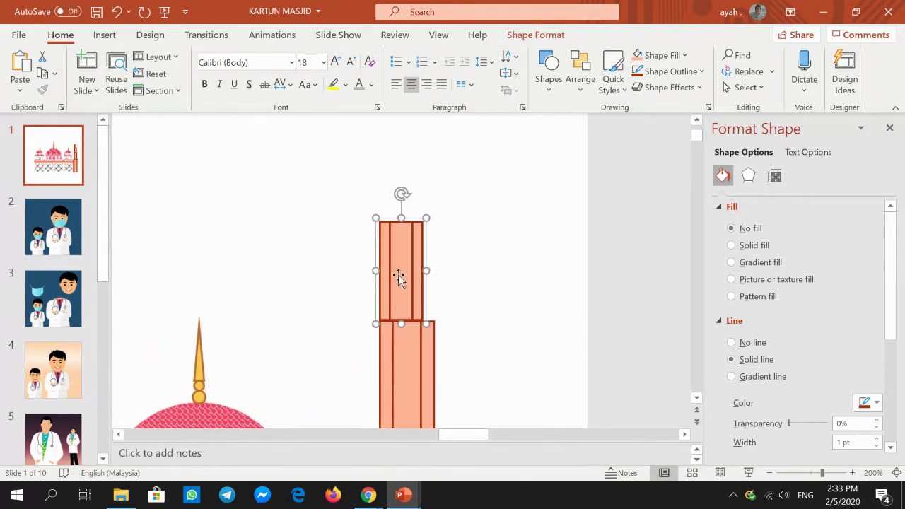
drag(397, 275, 404, 279)
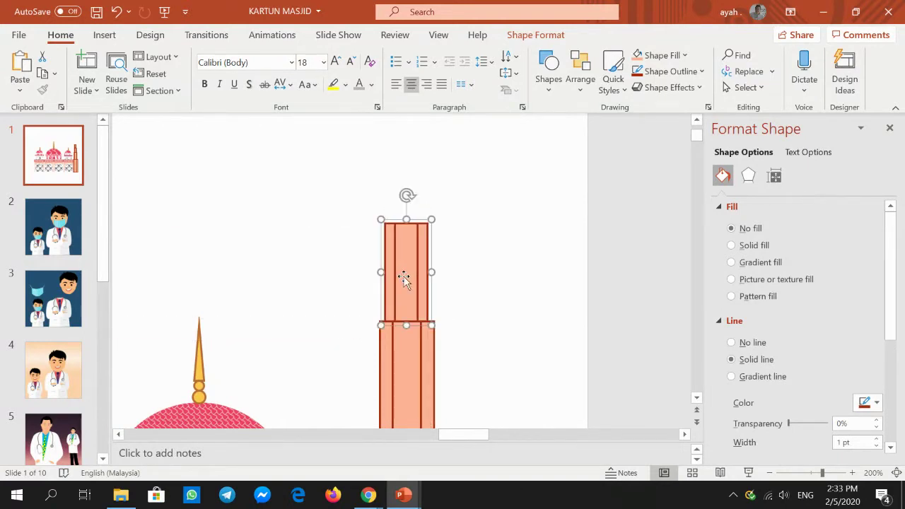
Fill the top tier's middle, left and right strips with the dome's pink-red via eyedropper
click(408, 240)
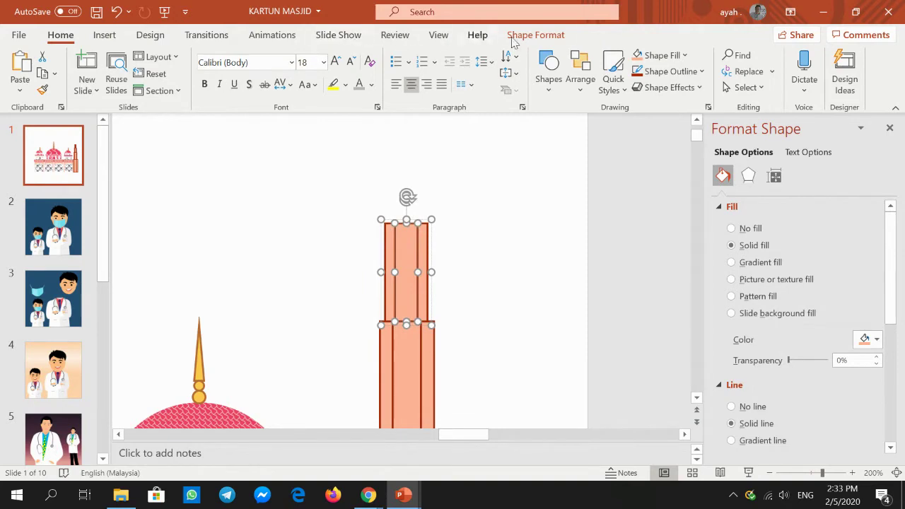
click(535, 35)
click(352, 62)
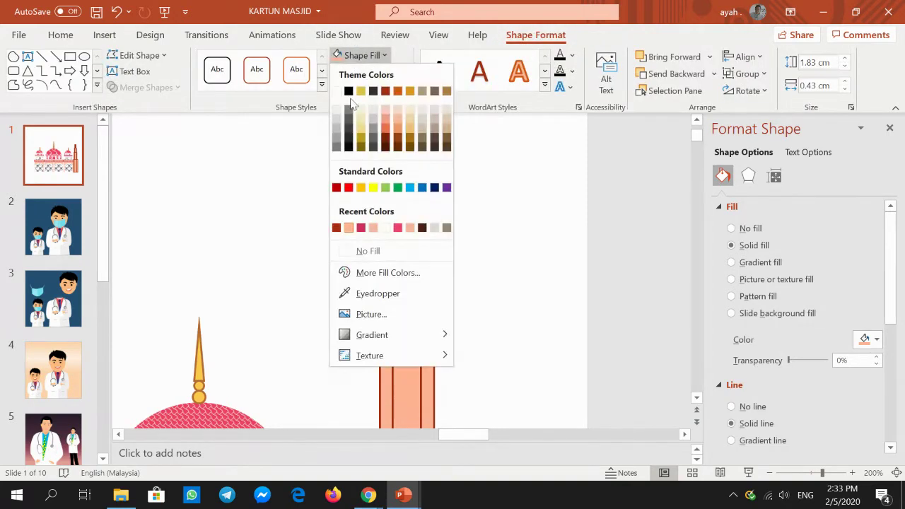
click(352, 293)
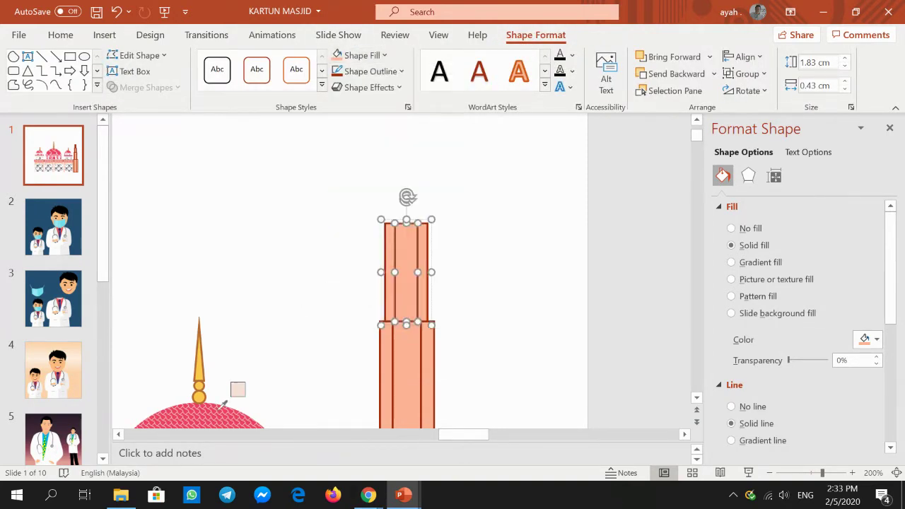
click(215, 409)
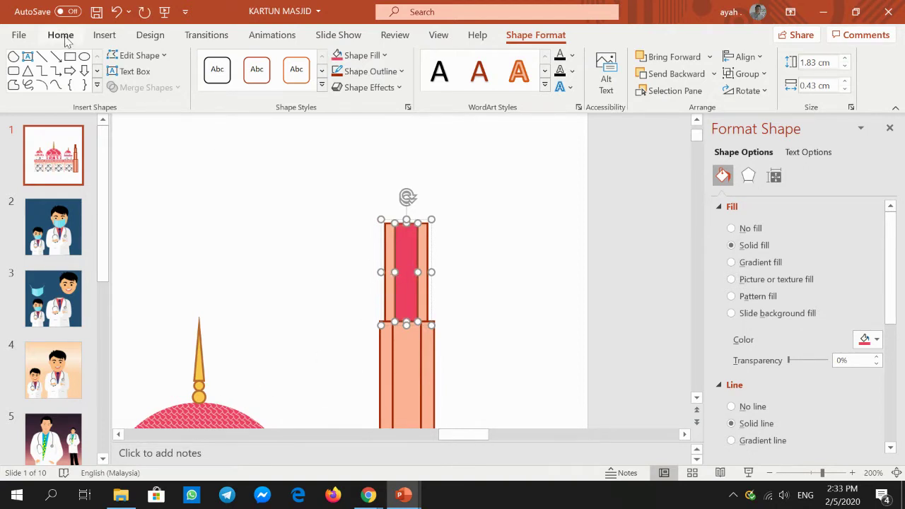
click(60, 36)
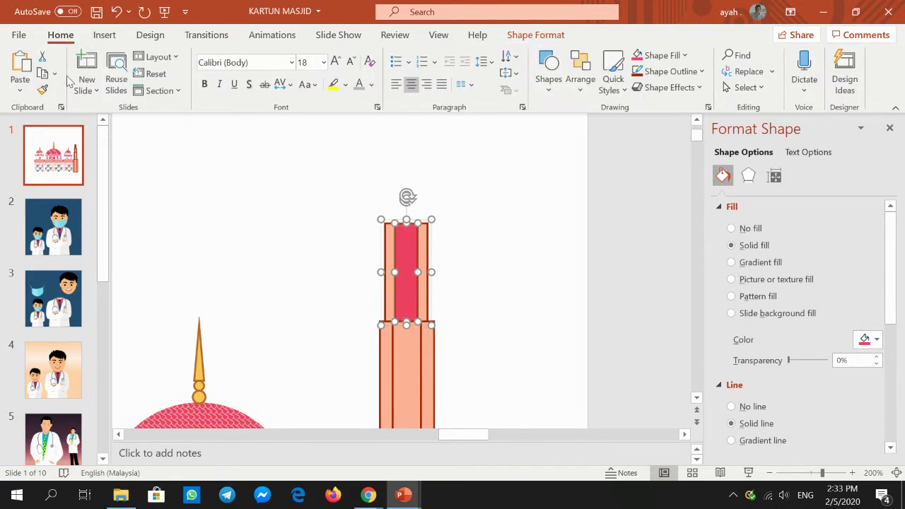
click(390, 254)
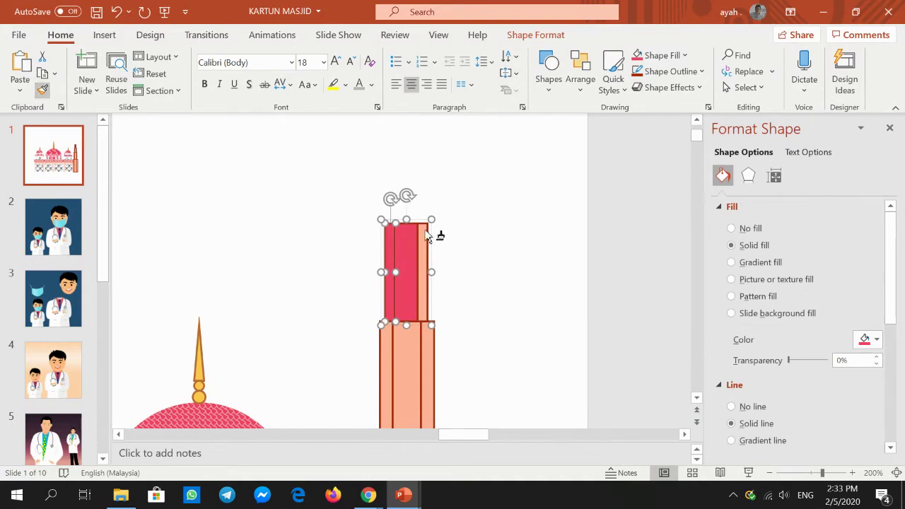
click(489, 252)
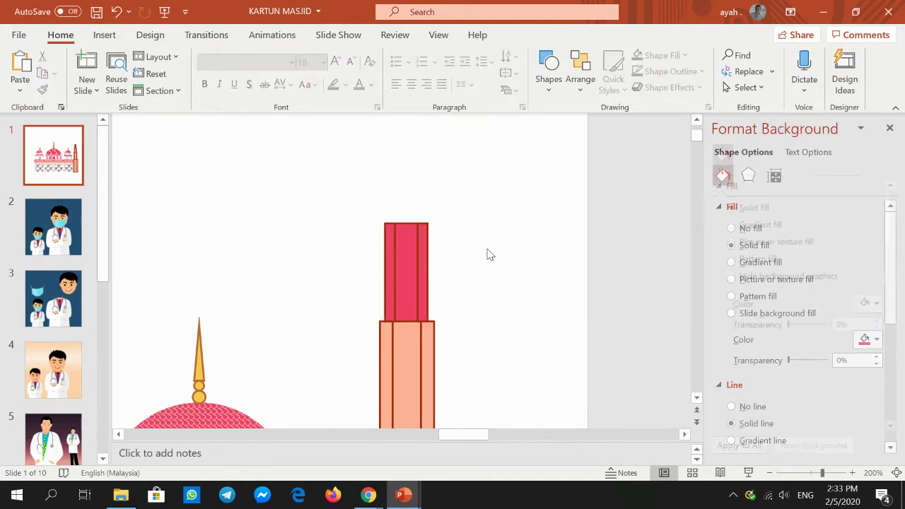
Ungroup the red top tier into separate strip shapes
click(407, 252)
click(407, 252)
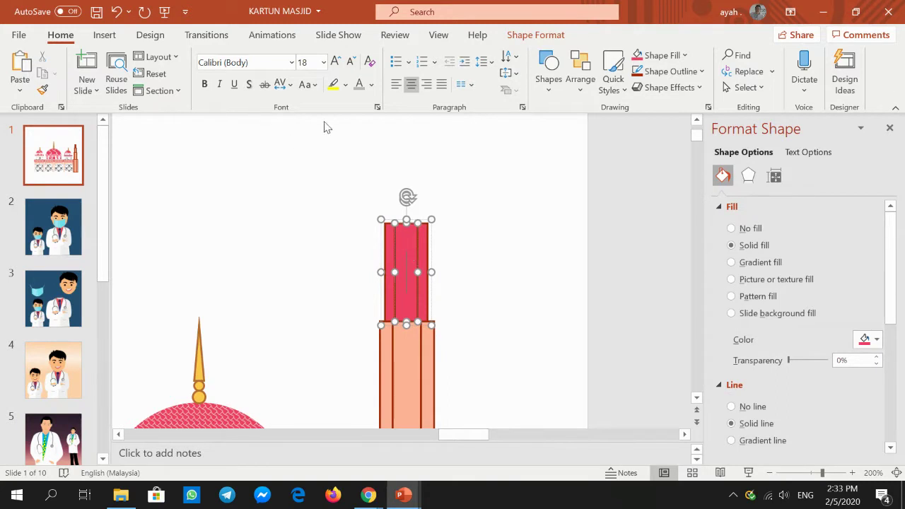
click(535, 34)
click(138, 55)
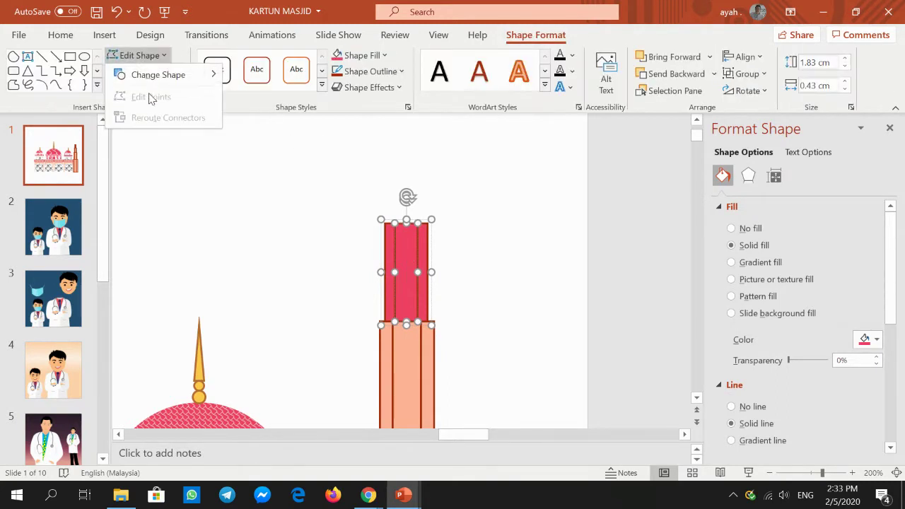
click(424, 250)
click(416, 242)
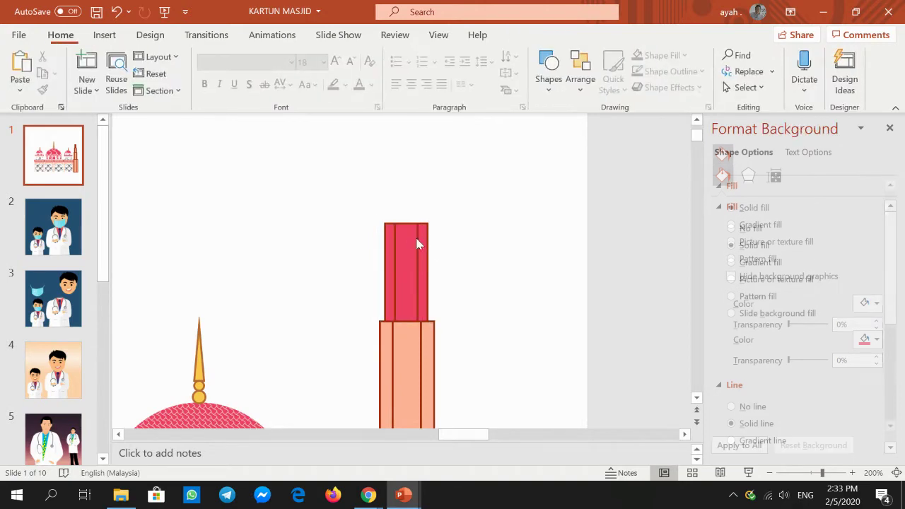
click(408, 239)
right_click(415, 242)
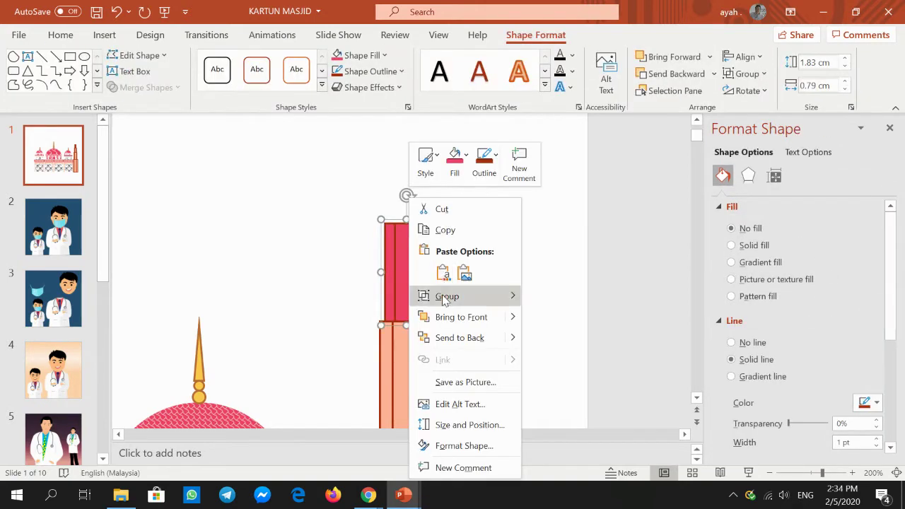
click(564, 337)
click(535, 283)
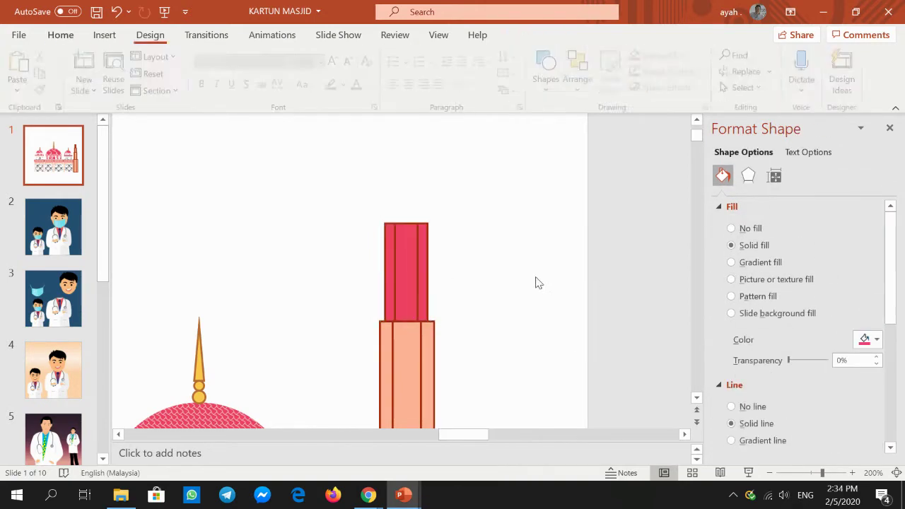
click(405, 243)
click(148, 55)
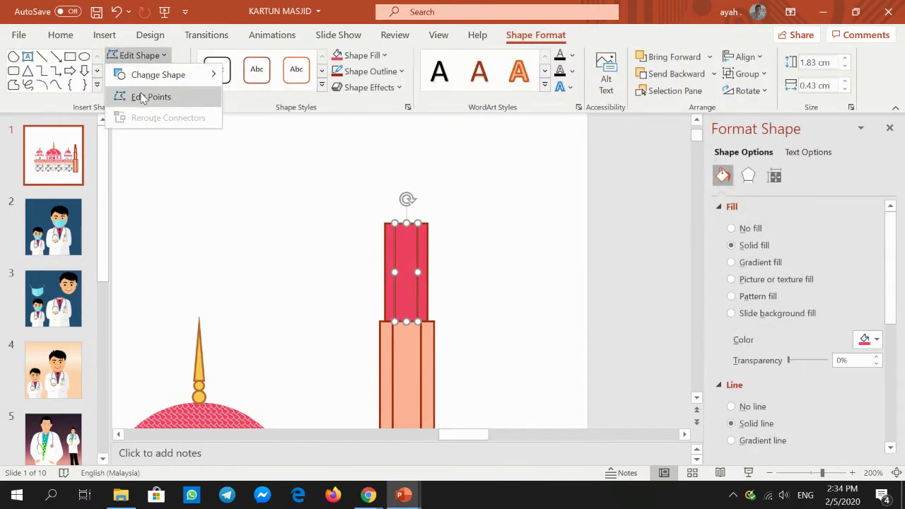
Edit points to slant the middle and left top strips toward a central tip
click(148, 97)
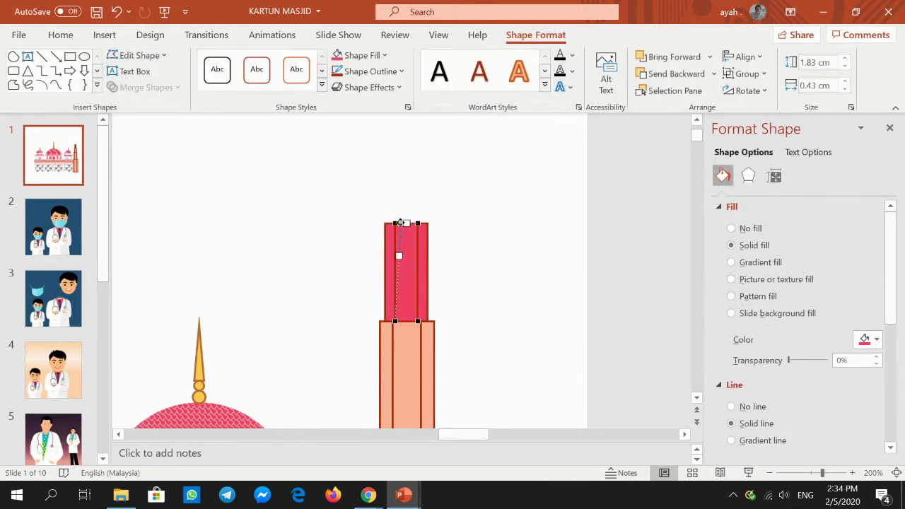
mouse_move(402, 223)
mouse_down()
mouse_move(418, 222)
mouse_move(404, 222)
mouse_up()
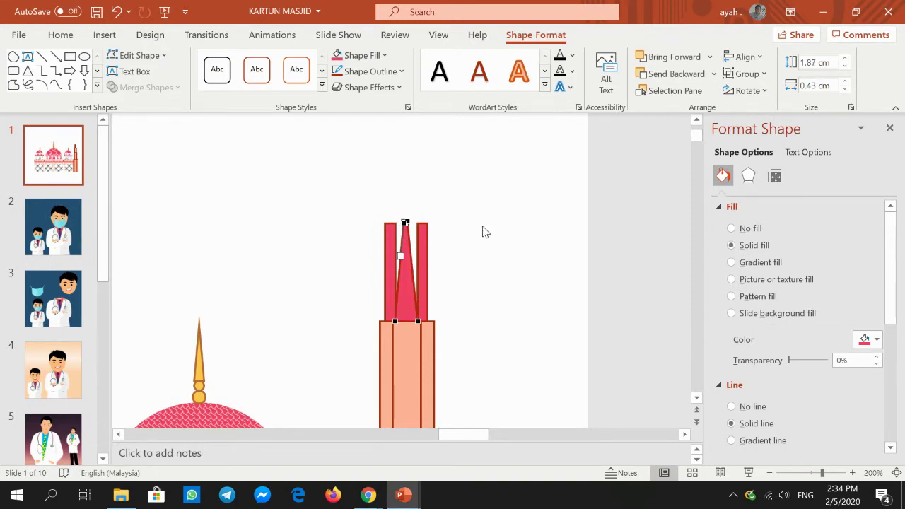
click(485, 231)
click(391, 237)
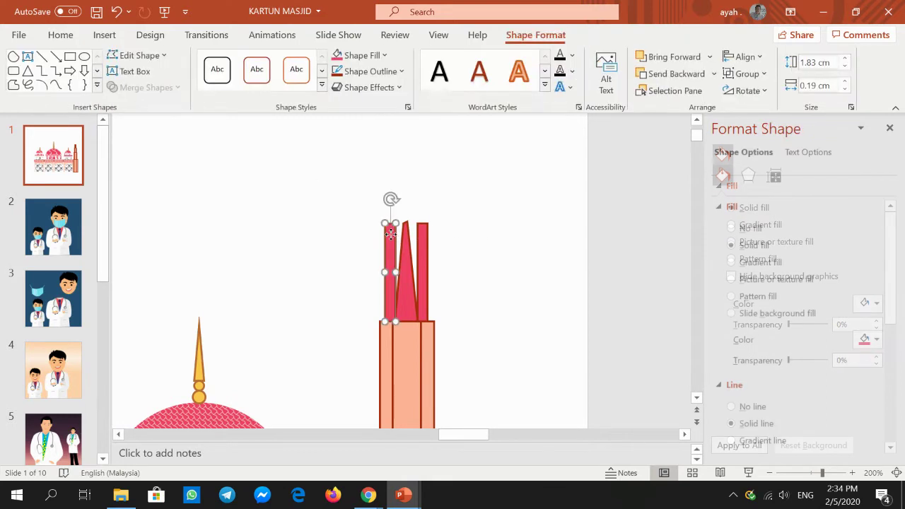
click(138, 55)
click(141, 97)
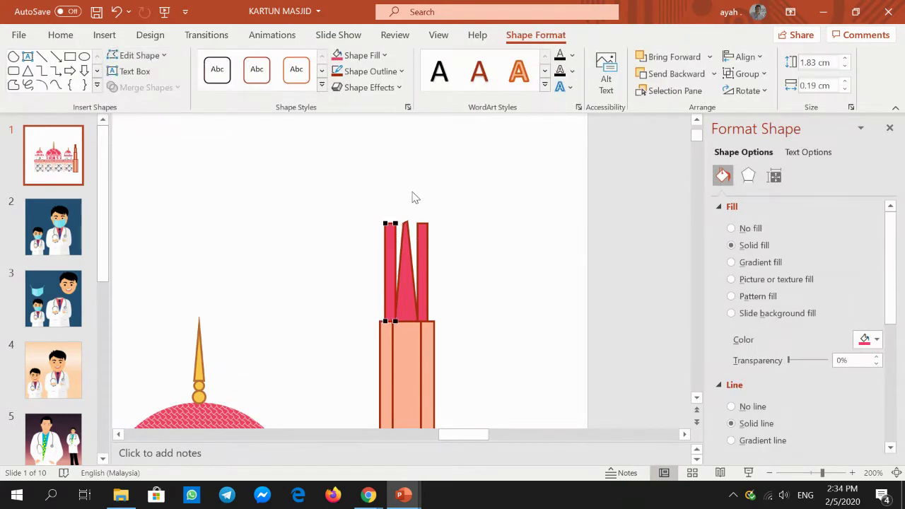
mouse_move(398, 223)
mouse_down()
mouse_move(399, 256)
mouse_move(398, 223)
mouse_up()
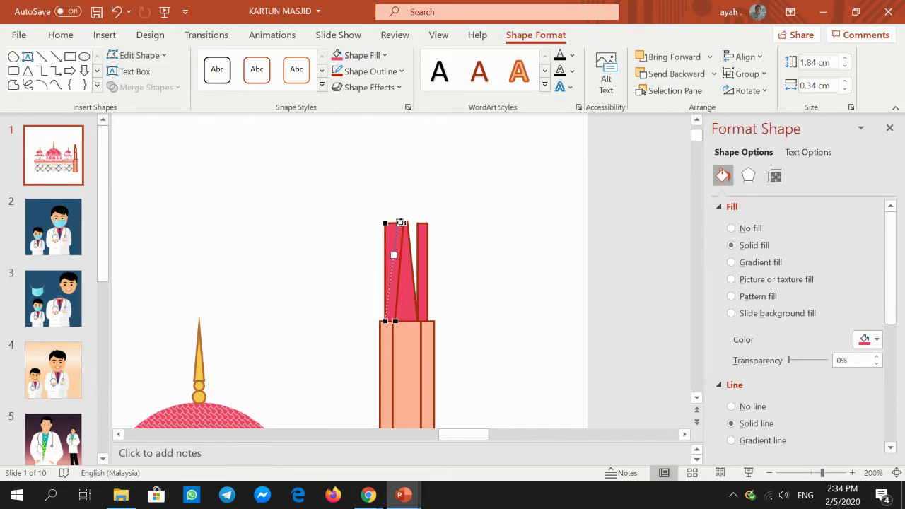
click(461, 242)
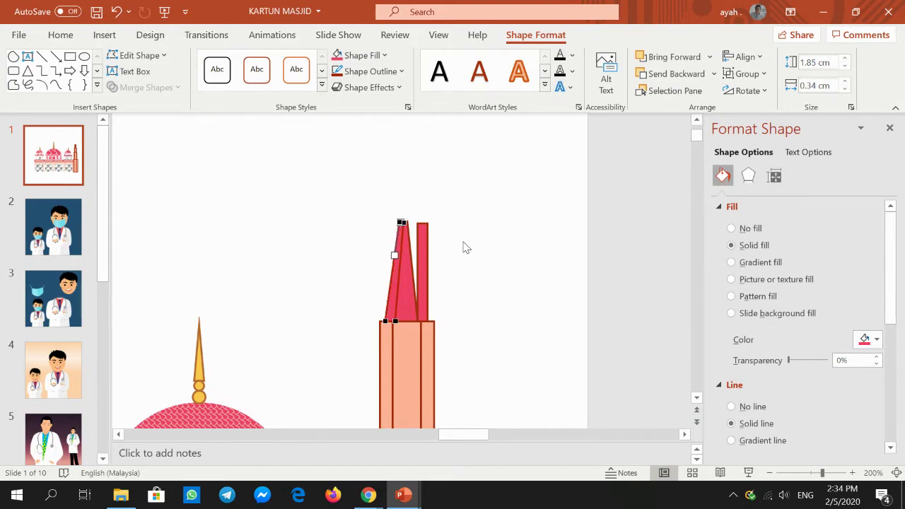
Slant the right strip's top vertex inward, then select all the spire pieces
double_click(428, 245)
click(138, 55)
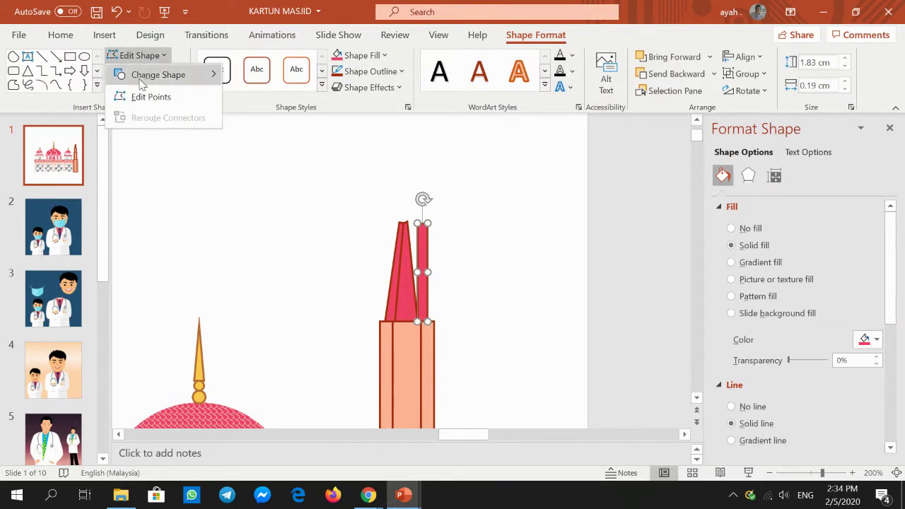
click(149, 96)
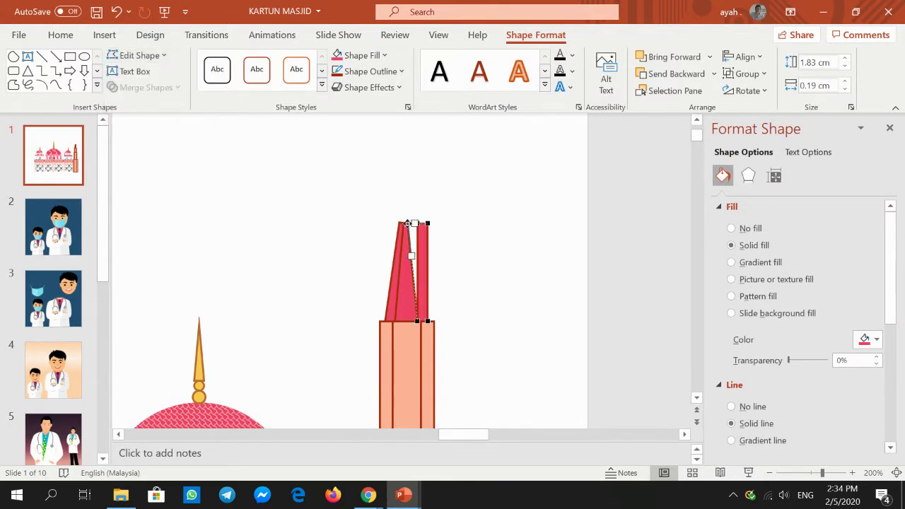
mouse_move(408, 222)
mouse_down()
mouse_move(428, 223)
mouse_move(412, 223)
mouse_up()
click(474, 252)
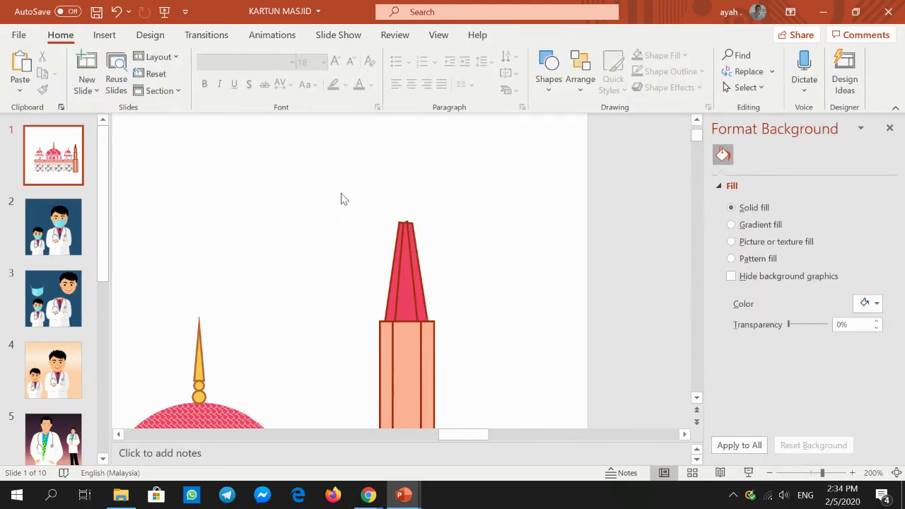
drag(341, 198, 478, 320)
right_click(406, 256)
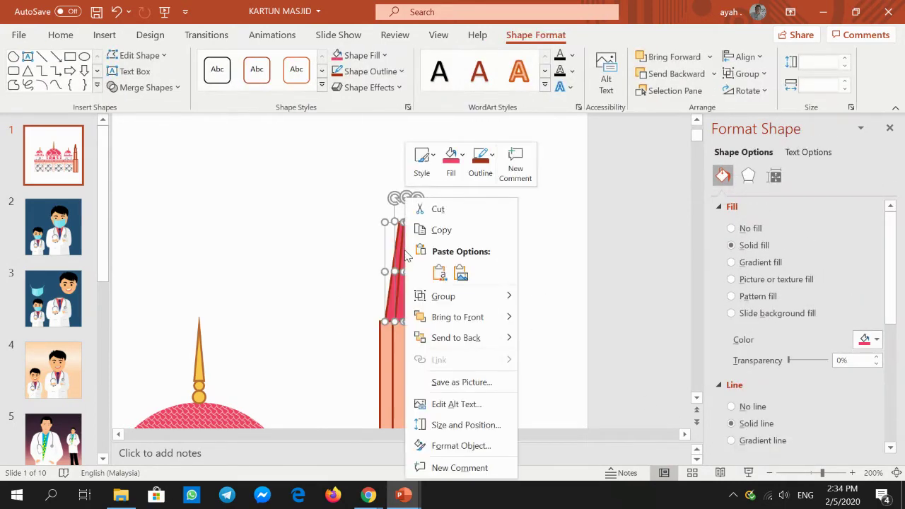
Group the spire strips into one shape and enlarge it to 2.34 × 1.01 cm
click(548, 297)
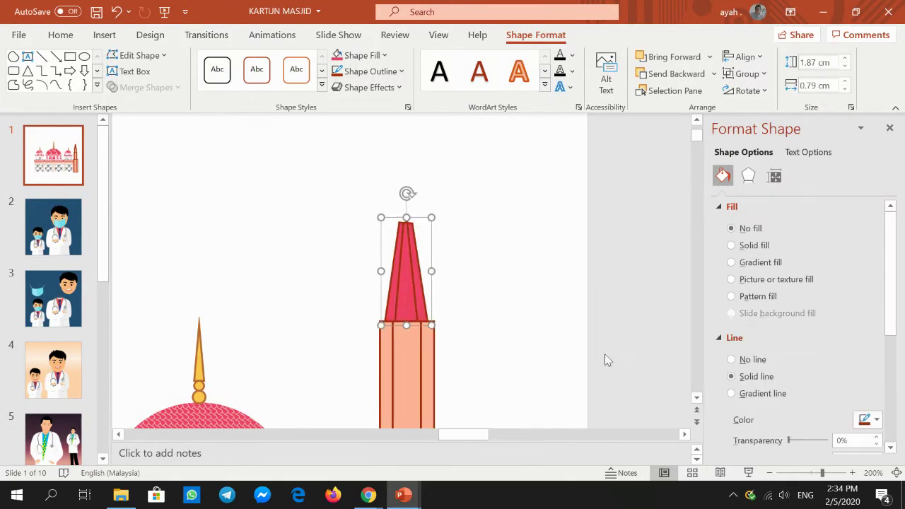
click(769, 472)
click(769, 472)
click(769, 472)
click(769, 472)
click(769, 472)
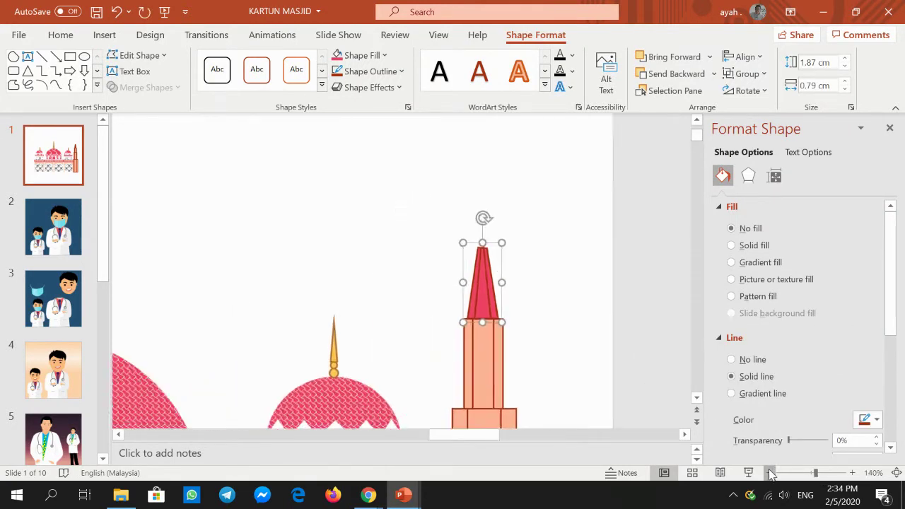
click(769, 472)
click(768, 472)
click(768, 472)
click(769, 472)
click(768, 472)
click(769, 472)
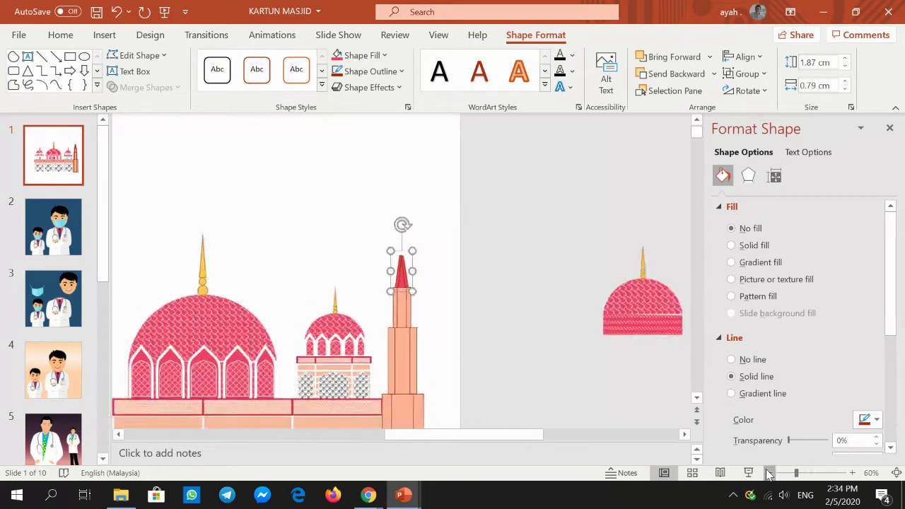
click(769, 472)
click(769, 472)
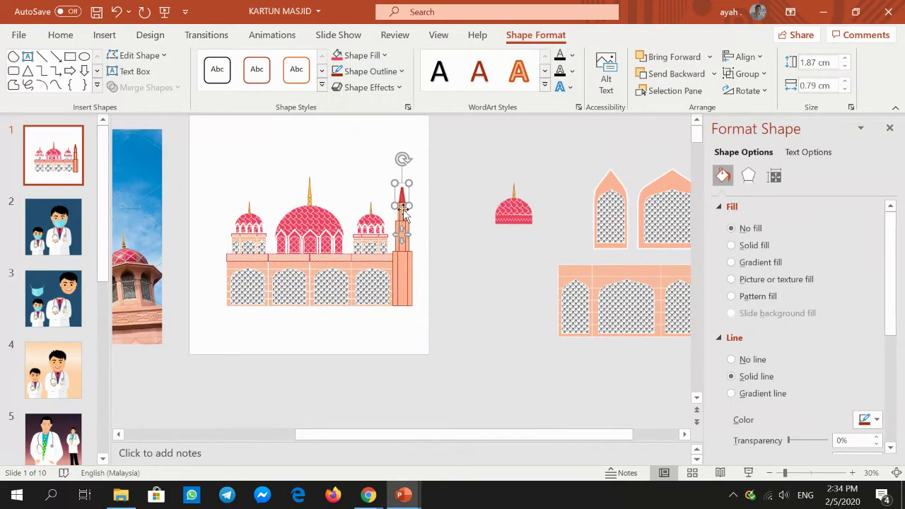
key(ctrl+z)
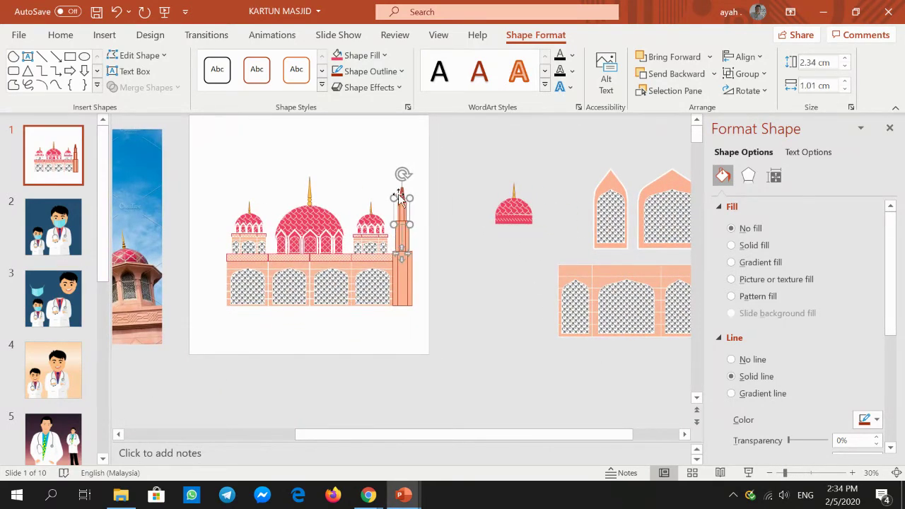
Group the minaret pieces, then group the minaret with the mosque body
drag(424, 163, 380, 347)
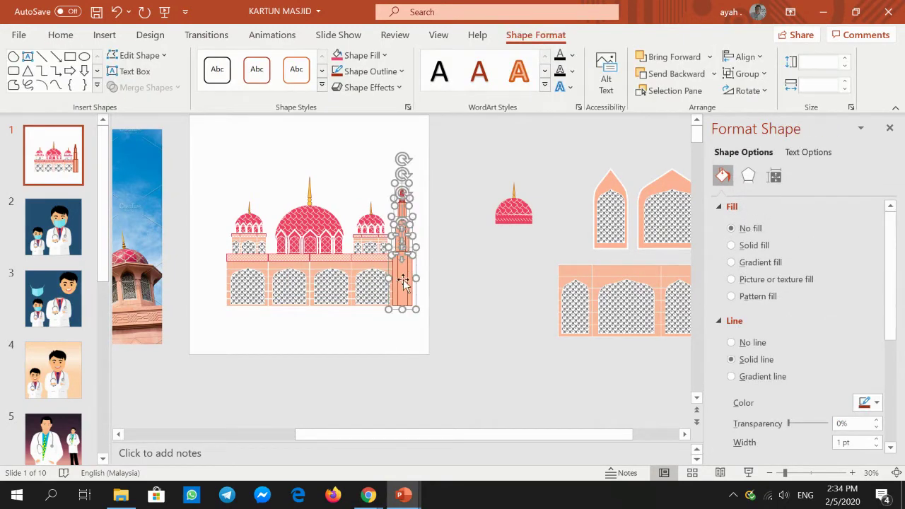
right_click(403, 281)
click(538, 295)
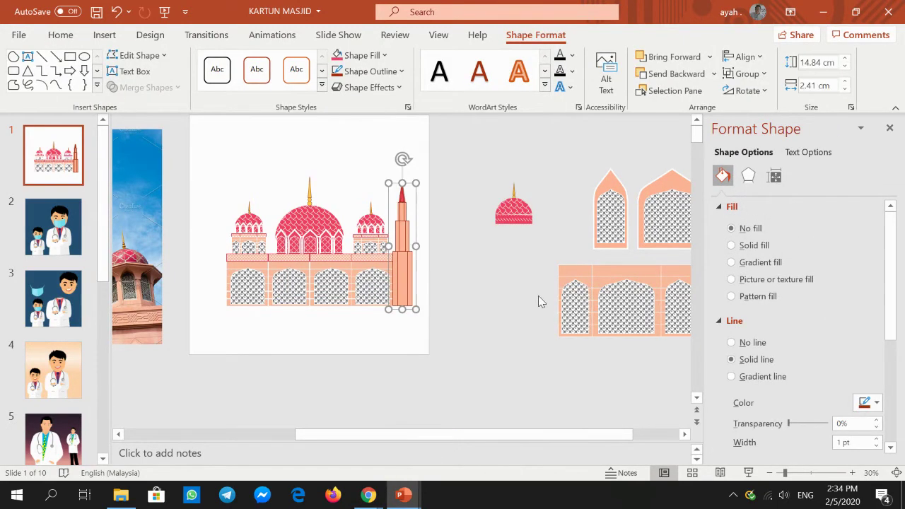
shift+click(311, 270)
right_click(312, 268)
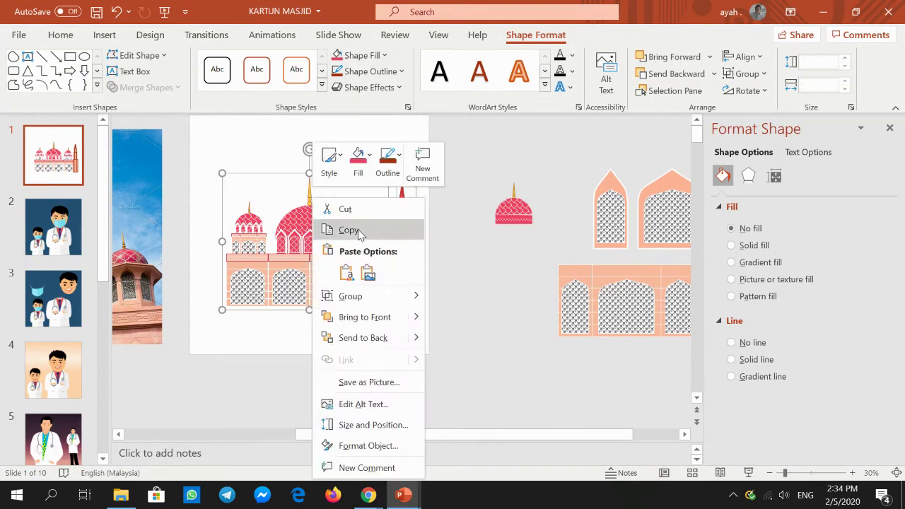
click(452, 299)
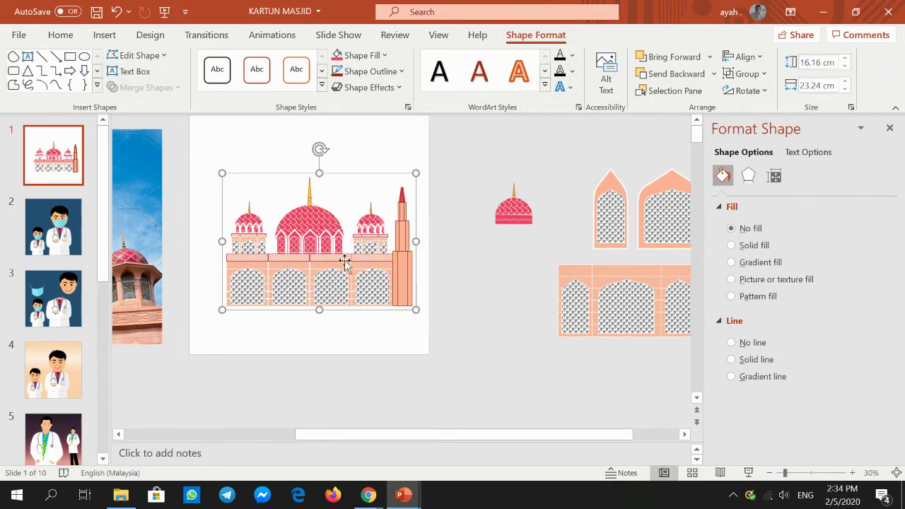
Move and resize the mosque group to 16.54 × 23.79 cm
drag(344, 263, 336, 296)
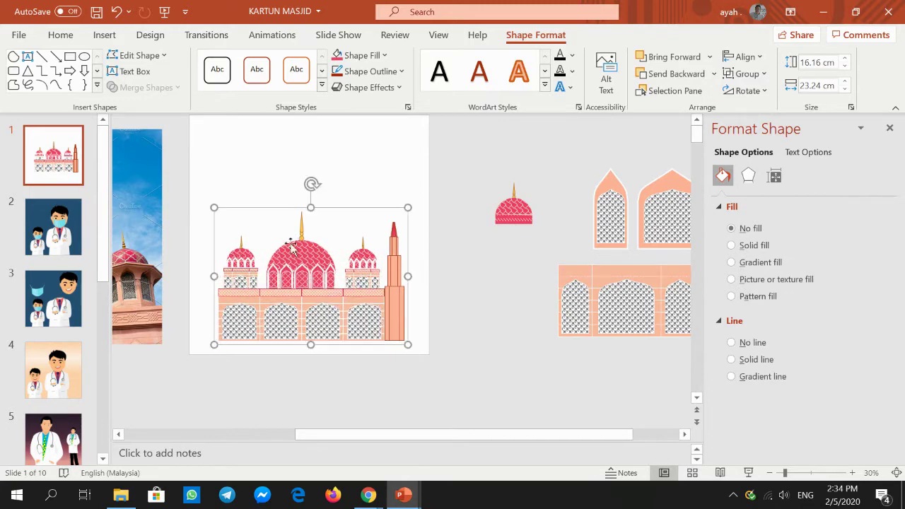
mouse_move(214, 207)
mouse_down()
mouse_move(319, 289)
mouse_move(226, 201)
mouse_move(238, 208)
mouse_up()
drag(329, 296, 336, 283)
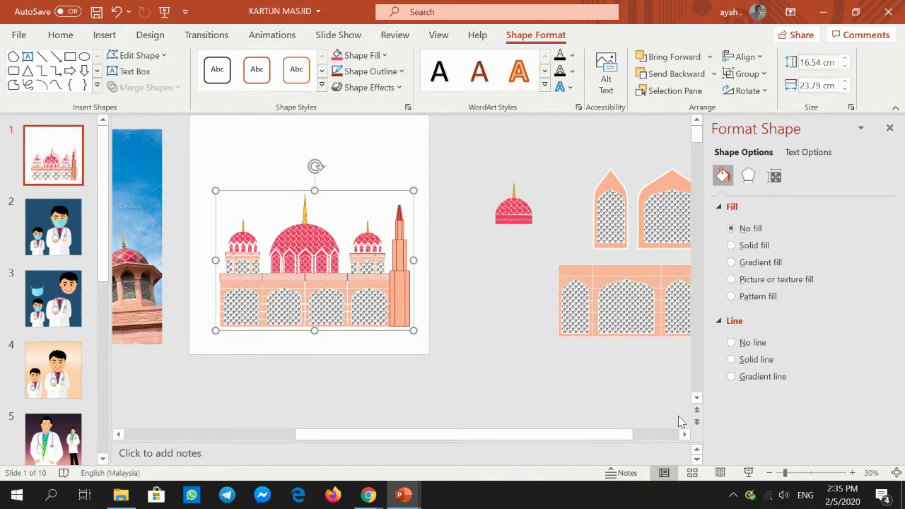
click(851, 472)
click(851, 472)
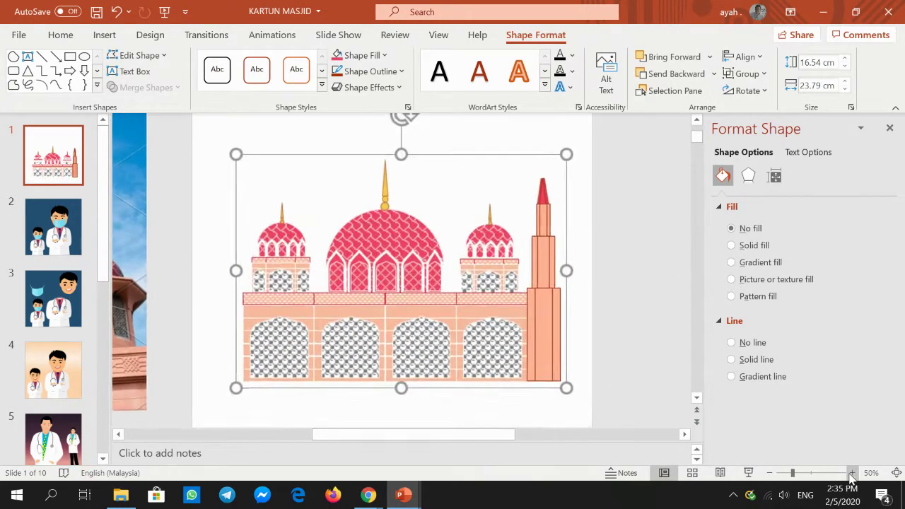
click(643, 346)
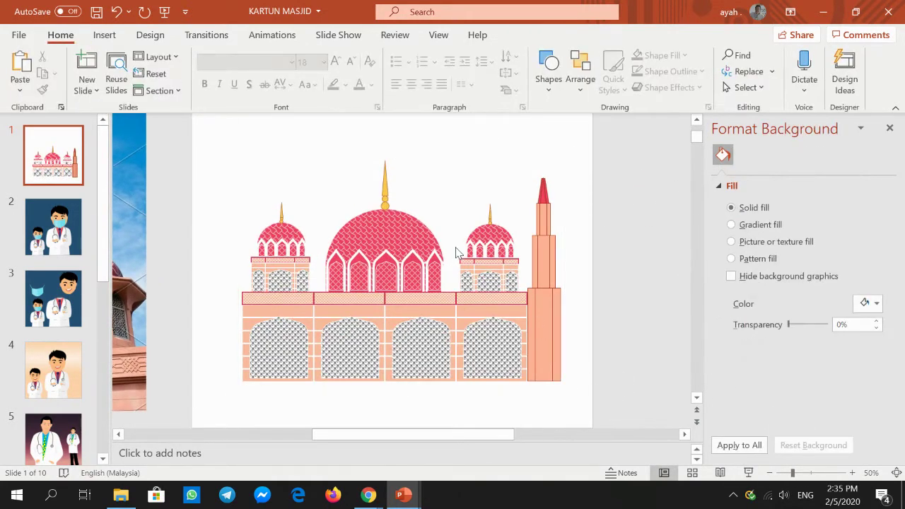
scroll(611, 288, up, 1)
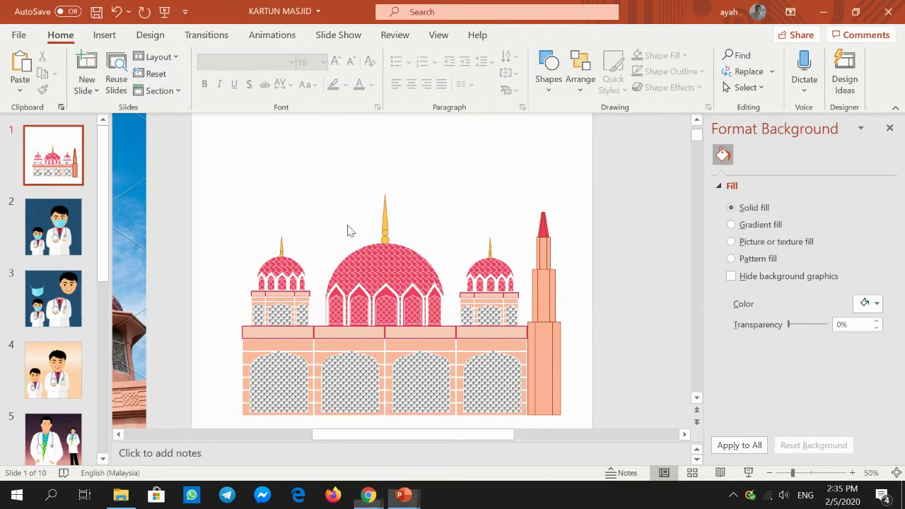
click(772, 473)
click(772, 473)
click(772, 473)
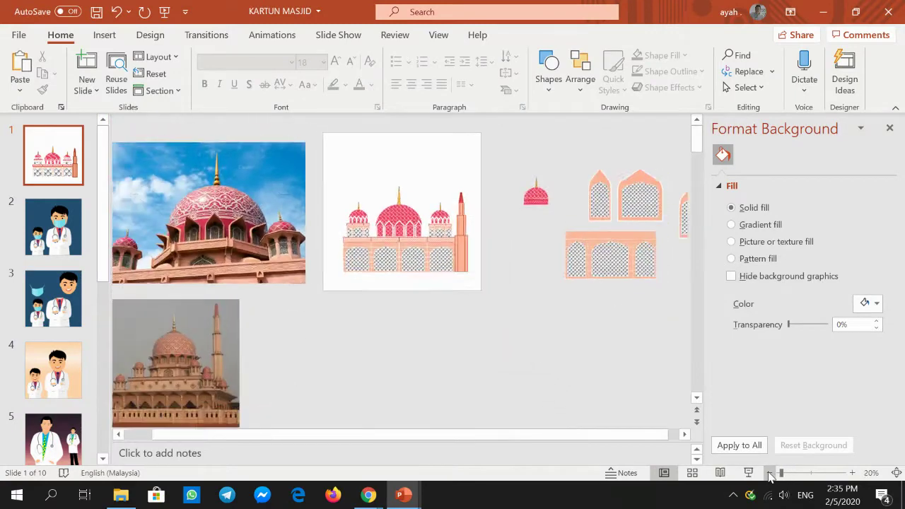
click(771, 473)
click(285, 357)
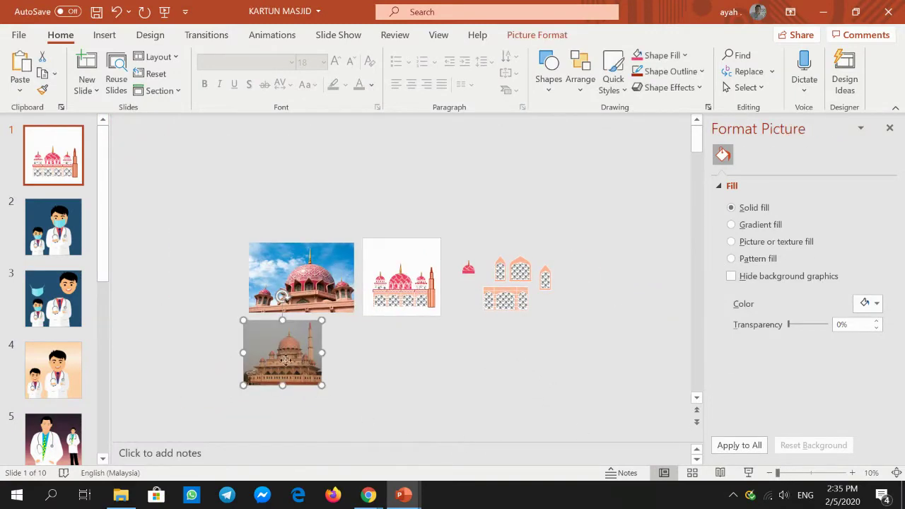
click(302, 293)
click(284, 344)
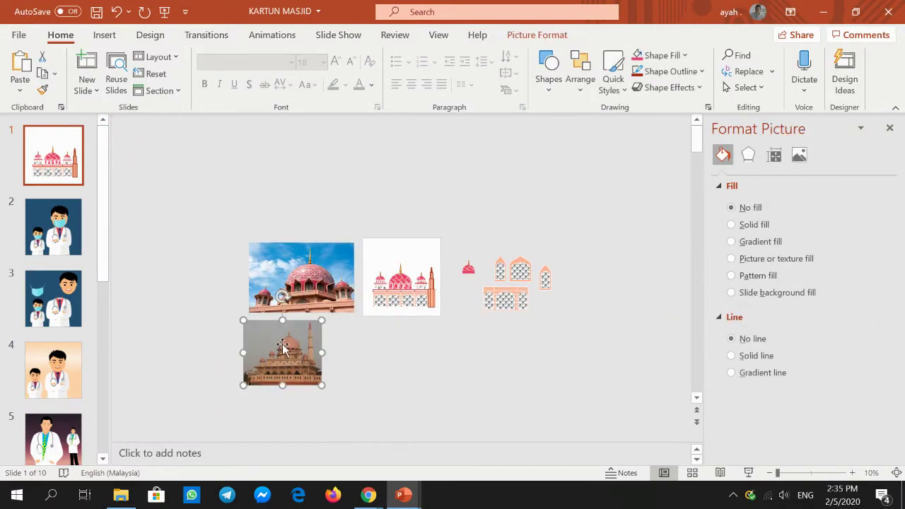
click(852, 473)
click(852, 473)
click(852, 473)
click(852, 473)
click(852, 472)
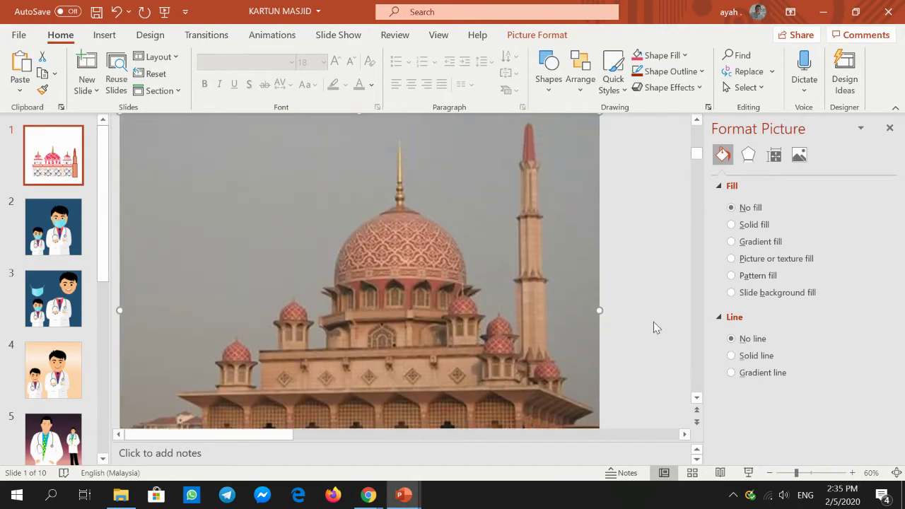
scroll(651, 323, up, 5)
scroll(651, 325, down, 5)
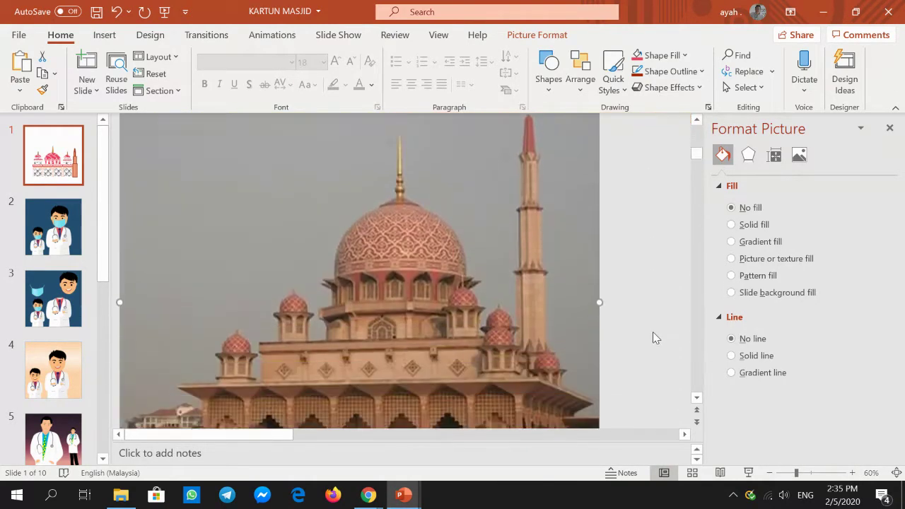
scroll(652, 337, down, 1)
scroll(563, 335, up, 2)
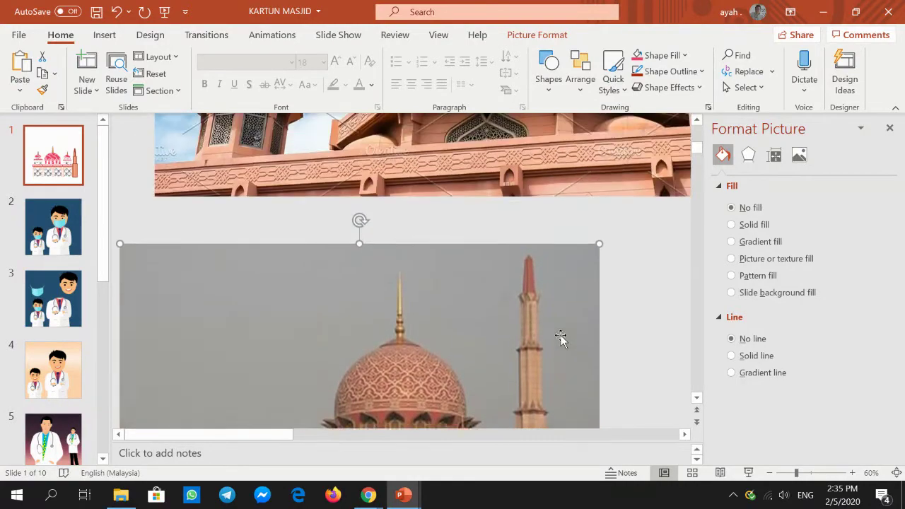
scroll(562, 338, up, 2)
scroll(562, 337, up, 1)
scroll(562, 338, up, 1)
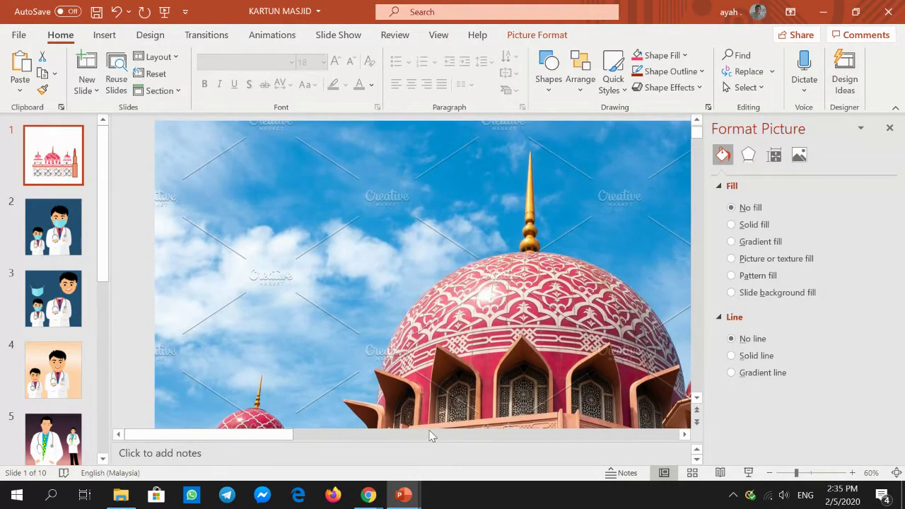
click(366, 435)
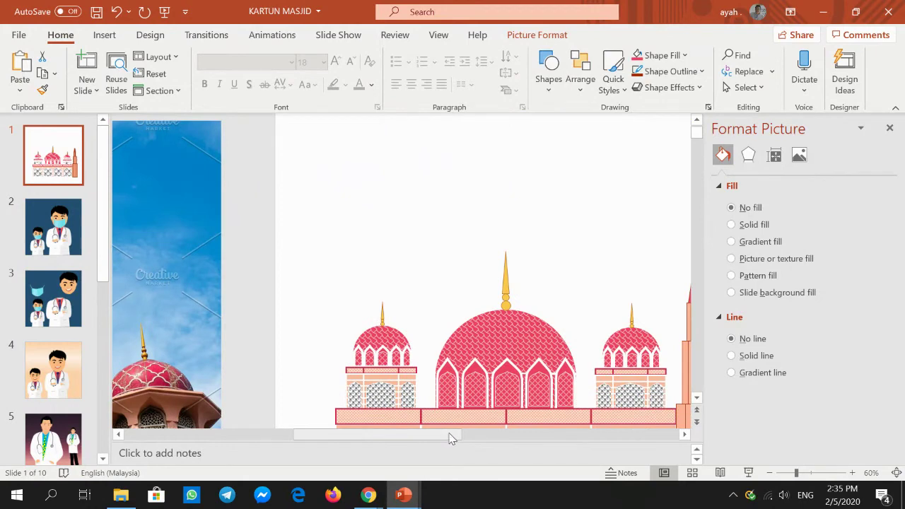
drag(451, 437, 511, 433)
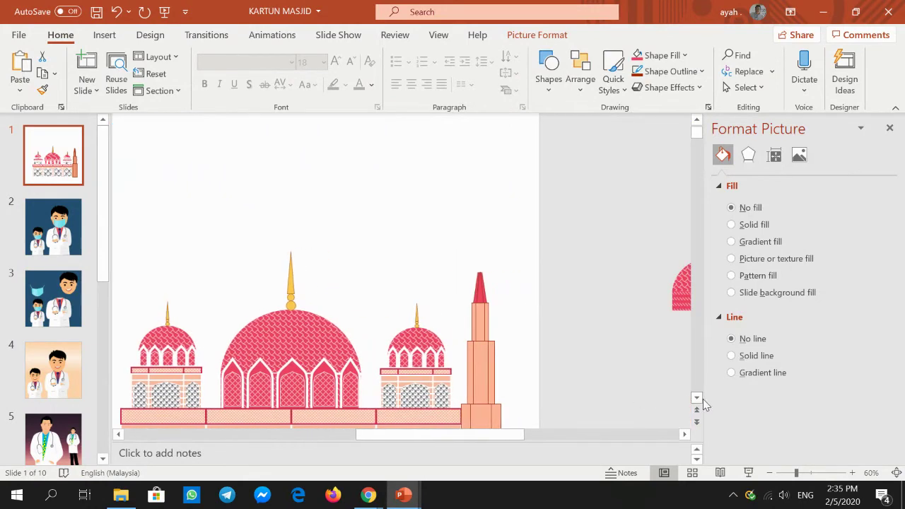
click(696, 397)
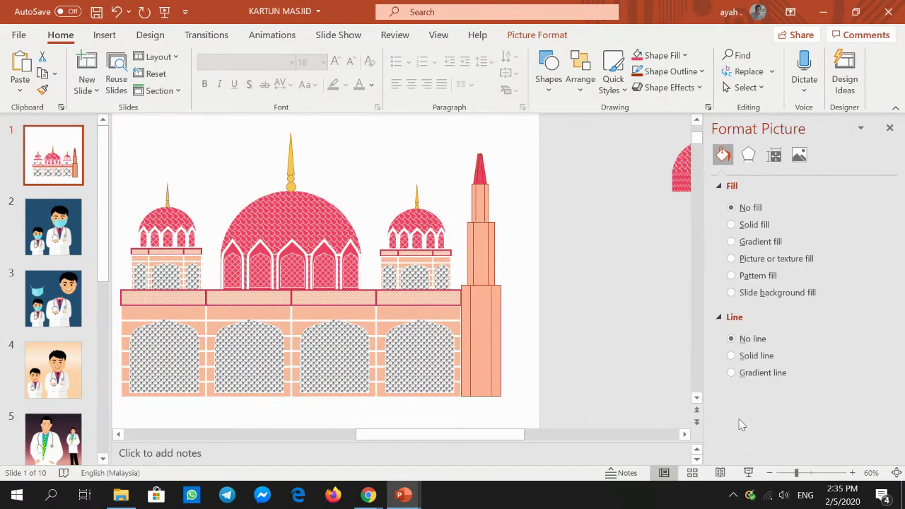
click(852, 472)
click(852, 472)
click(852, 472)
click(853, 472)
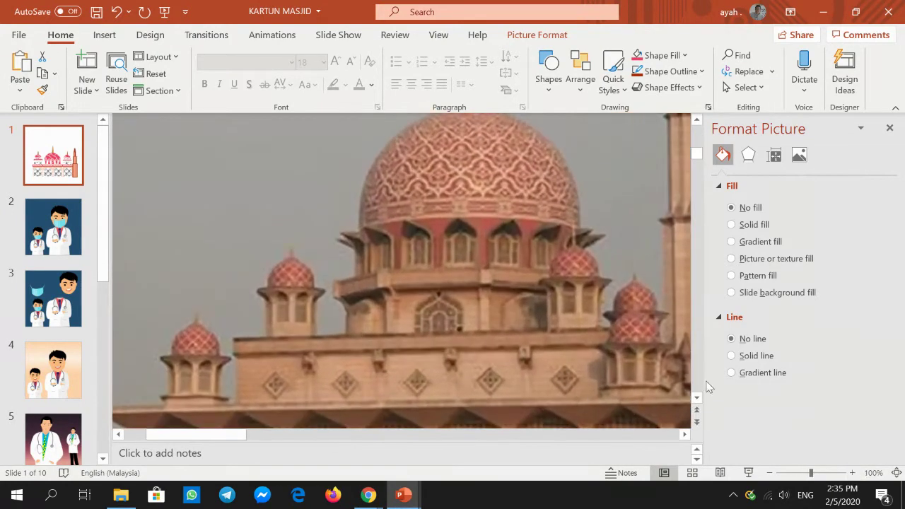
click(560, 433)
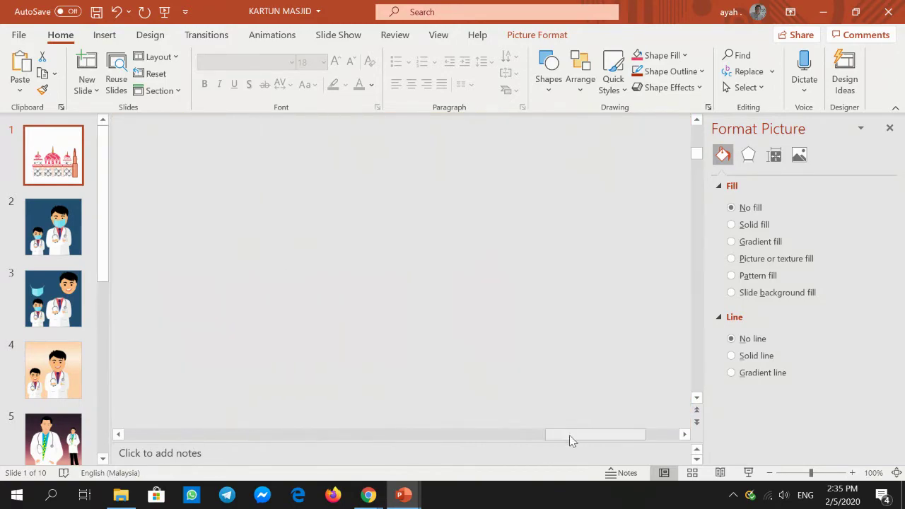
click(769, 472)
click(769, 472)
click(769, 472)
click(769, 472)
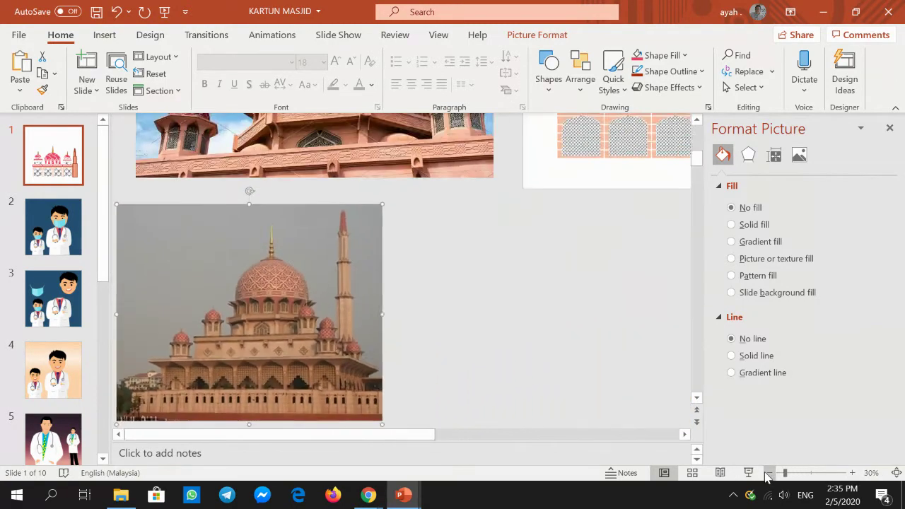
click(768, 472)
click(768, 472)
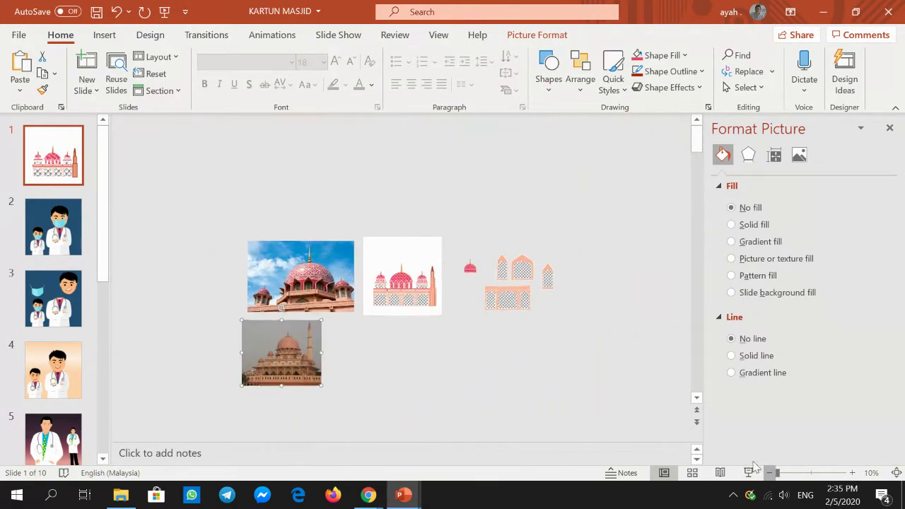
click(432, 268)
click(852, 472)
Copy the gold finial above the main dome
click(852, 472)
click(853, 472)
click(853, 472)
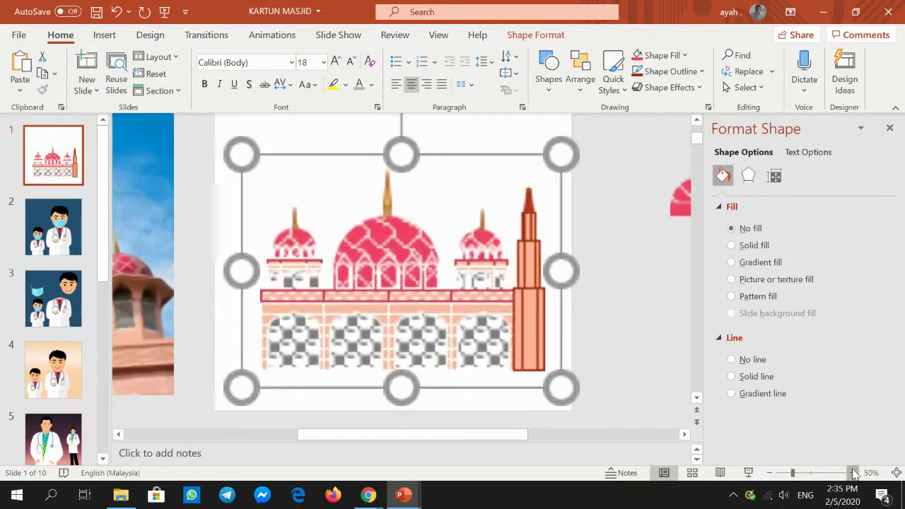
click(852, 472)
click(852, 472)
click(852, 472)
click(852, 472)
scroll(657, 258, up, 2)
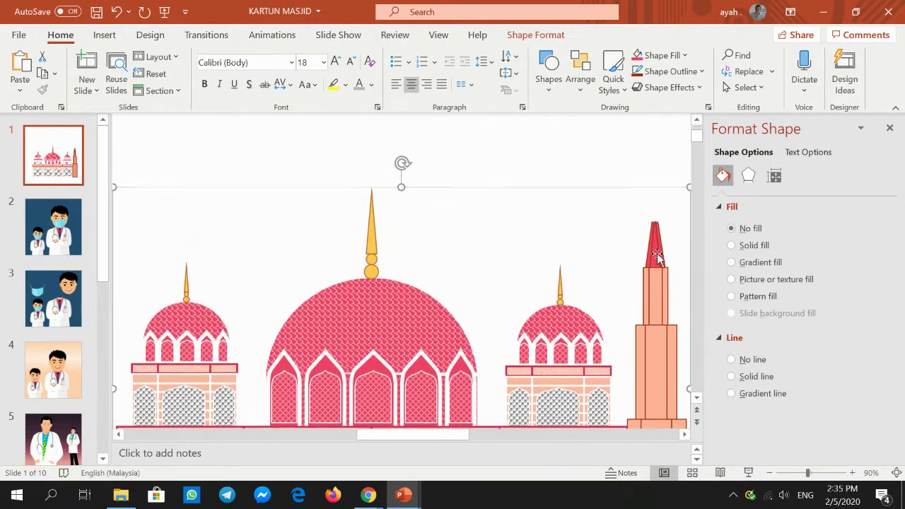
click(372, 224)
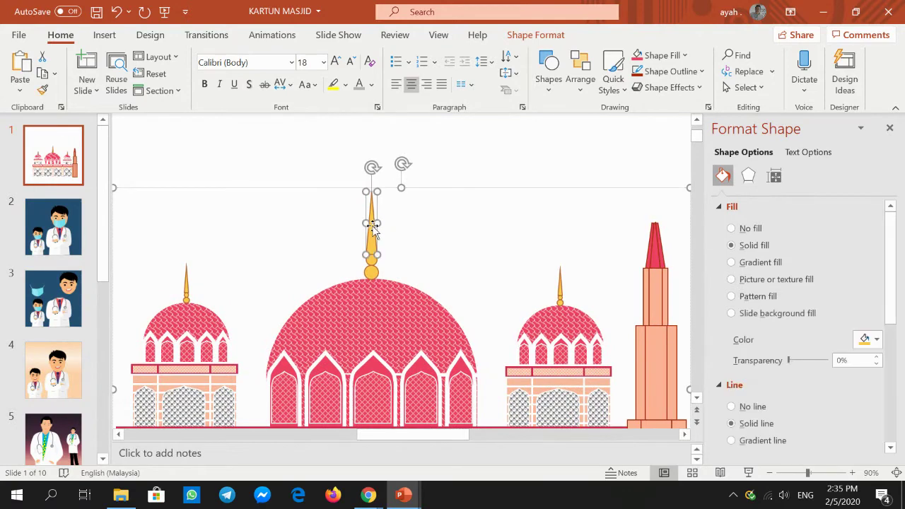
right_click(371, 244)
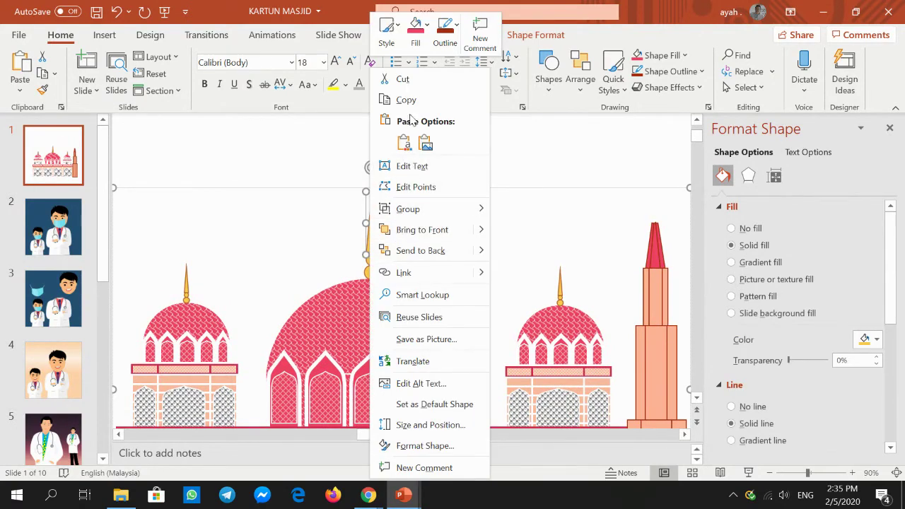
key(Escape)
Paste a duplicate finial and move it over to the red minaret top
click(457, 144)
right_click(458, 144)
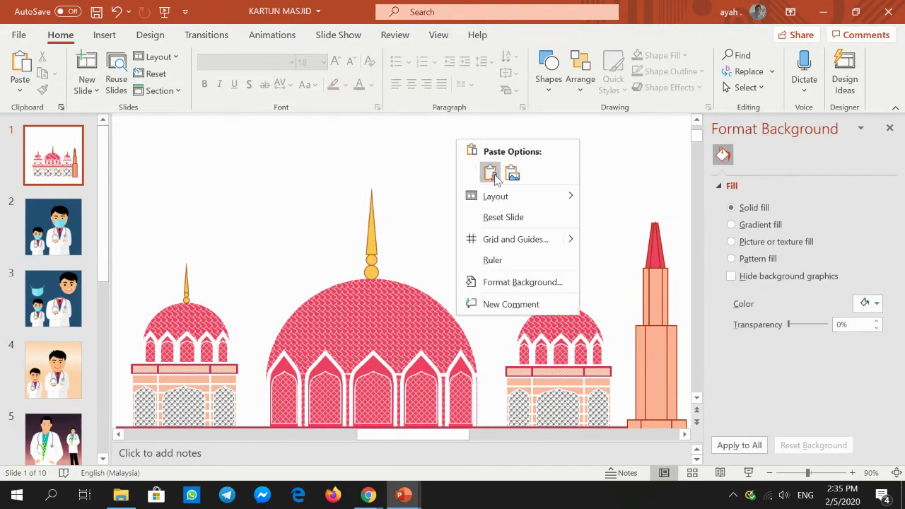
click(490, 175)
drag(381, 244, 654, 204)
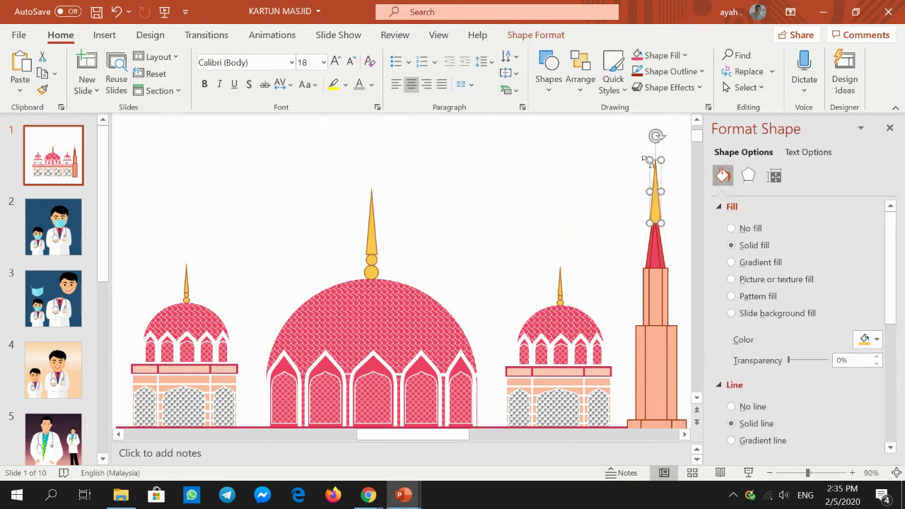
Fine-tune the duplicate finial so it sits exactly on the spire tip
click(853, 472)
click(853, 472)
click(853, 472)
click(853, 472)
click(853, 474)
click(852, 474)
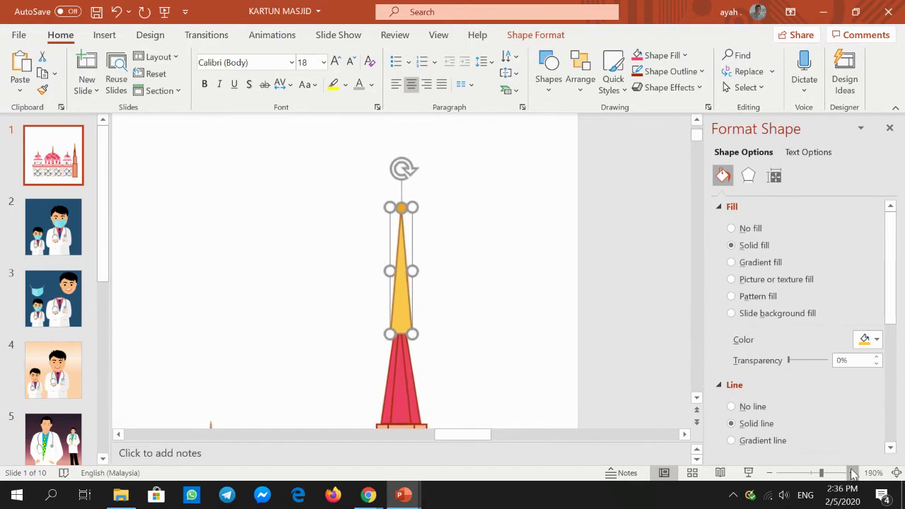
click(853, 474)
drag(389, 204, 400, 332)
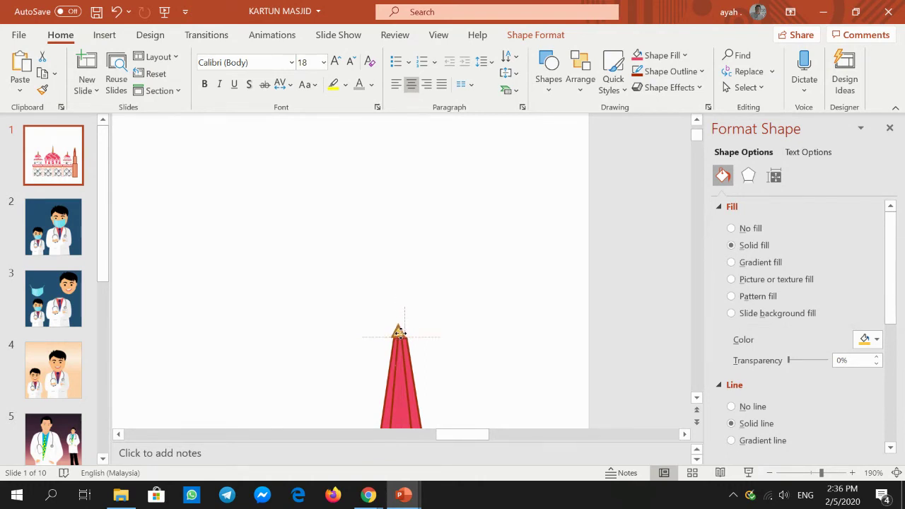
drag(400, 332, 403, 330)
click(484, 311)
drag(399, 332, 399, 332)
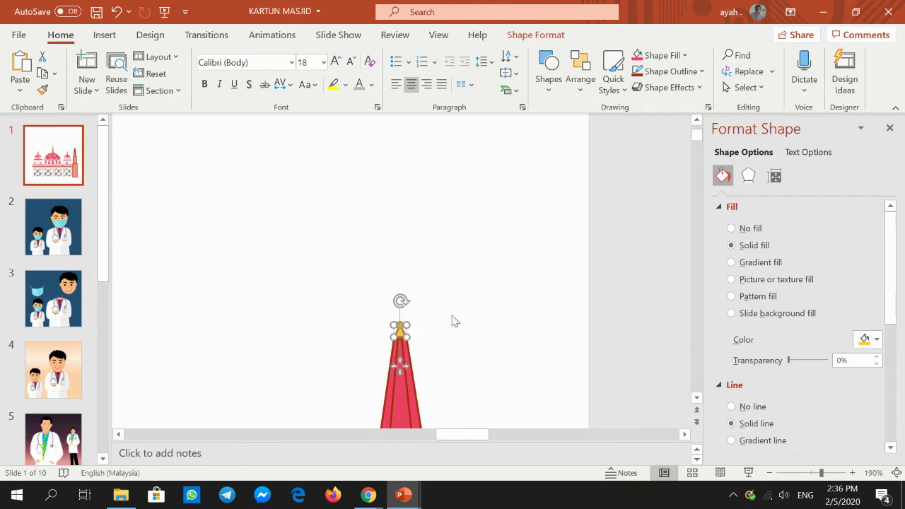
click(450, 319)
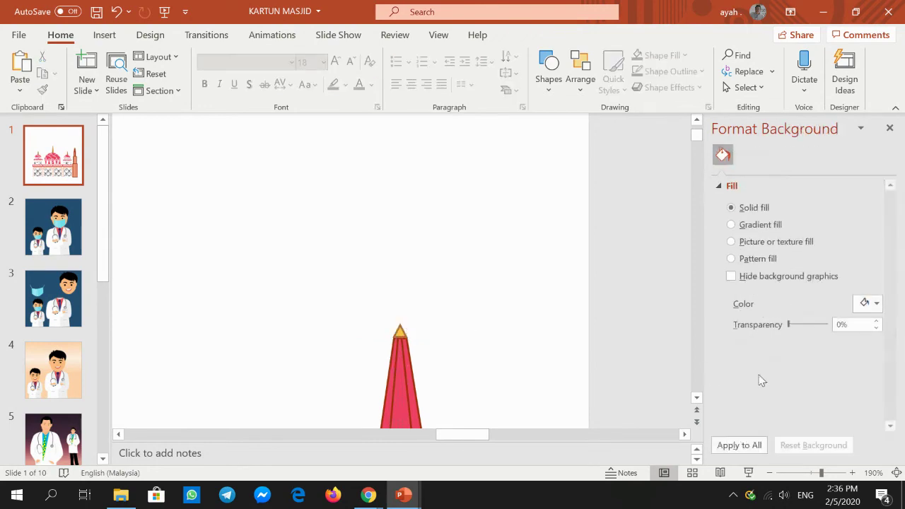
Box-select every mosque shape, minaret included, and group them into a single object
click(769, 472)
click(770, 472)
click(769, 472)
click(770, 472)
click(769, 472)
click(770, 472)
click(770, 472)
click(770, 472)
click(770, 472)
click(769, 472)
click(769, 472)
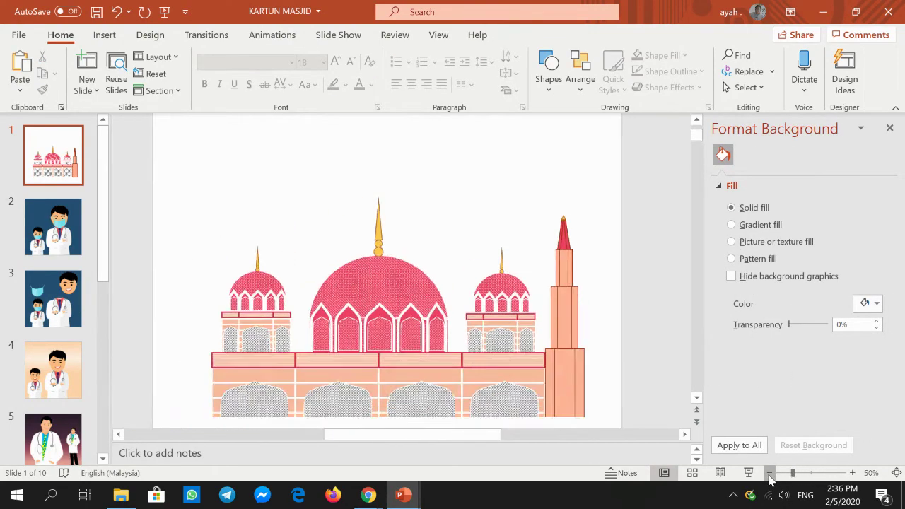
drag(521, 172, 271, 377)
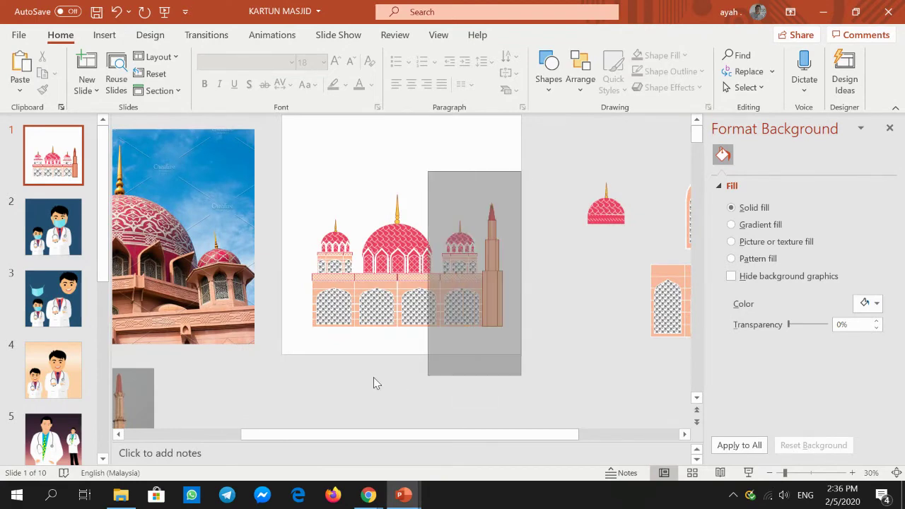
right_click(410, 242)
click(560, 297)
click(555, 287)
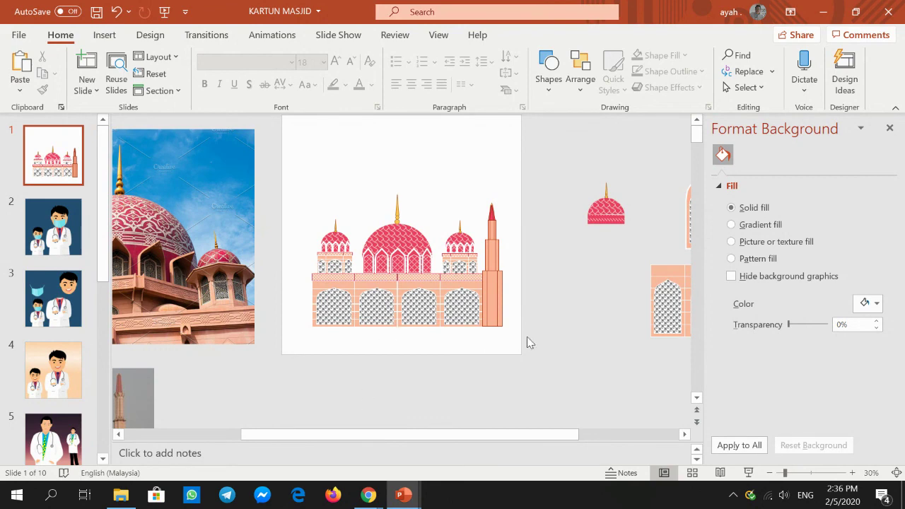
drag(461, 436, 479, 414)
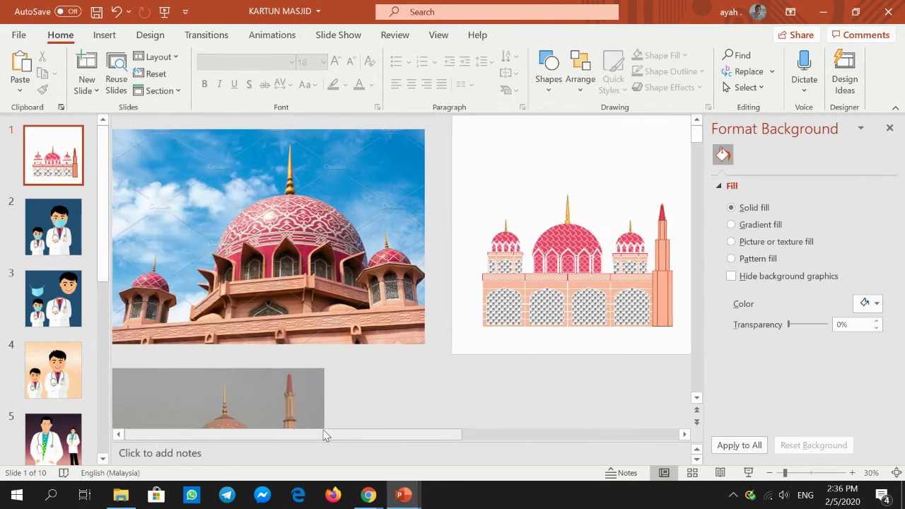